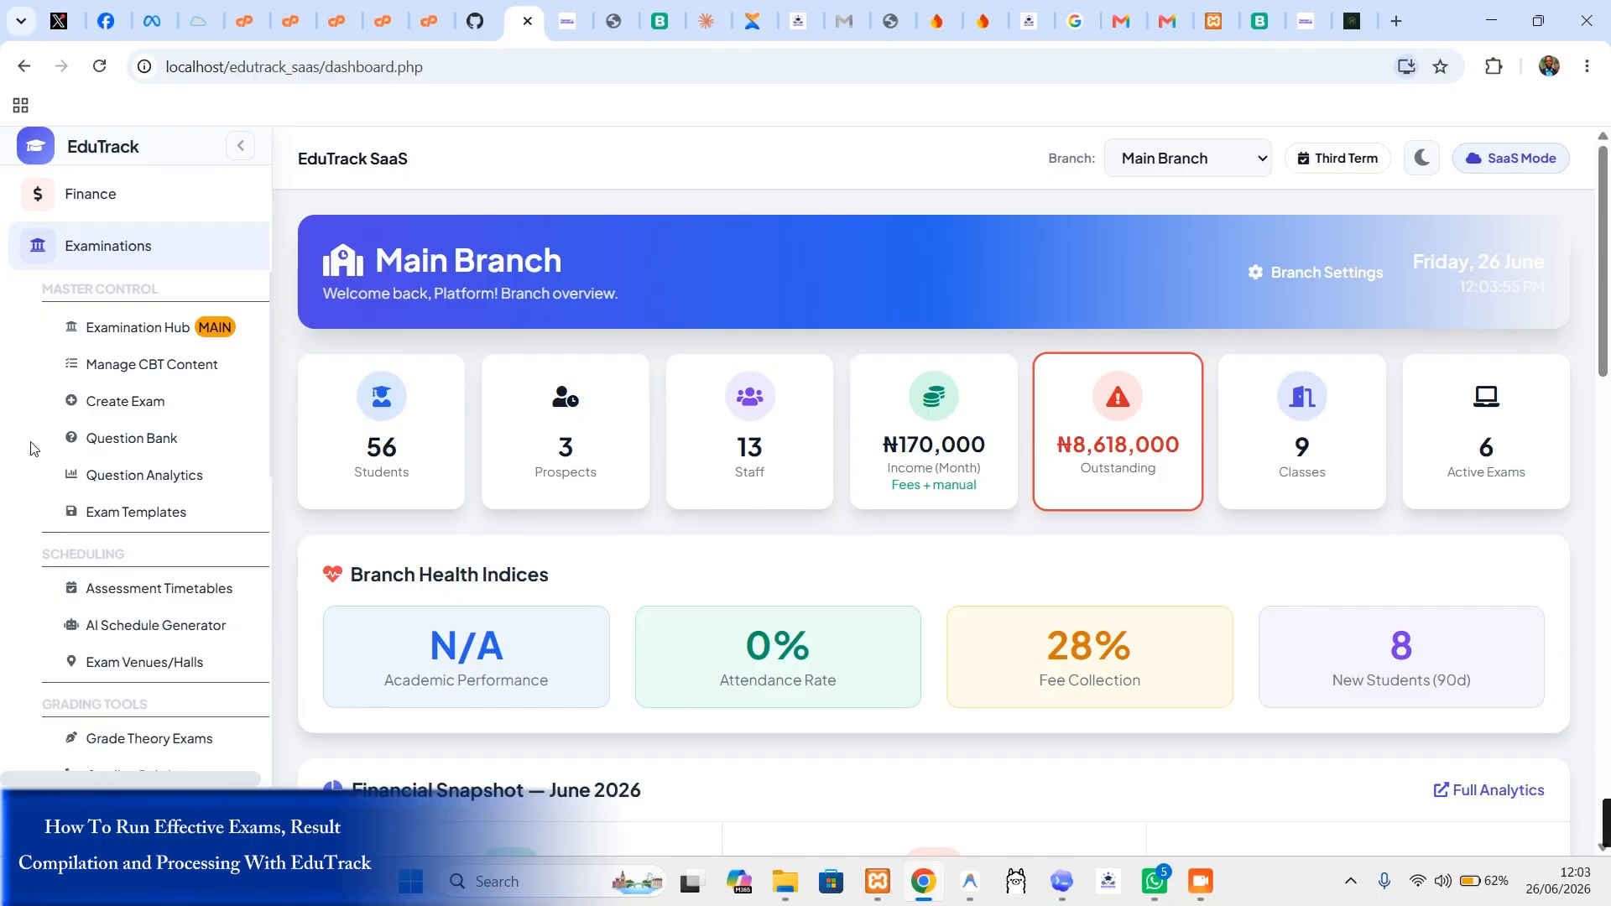
{"action": "scroll", "coordinate": [137, 562], "scroll_direction": "down", "scroll_amount": 10}
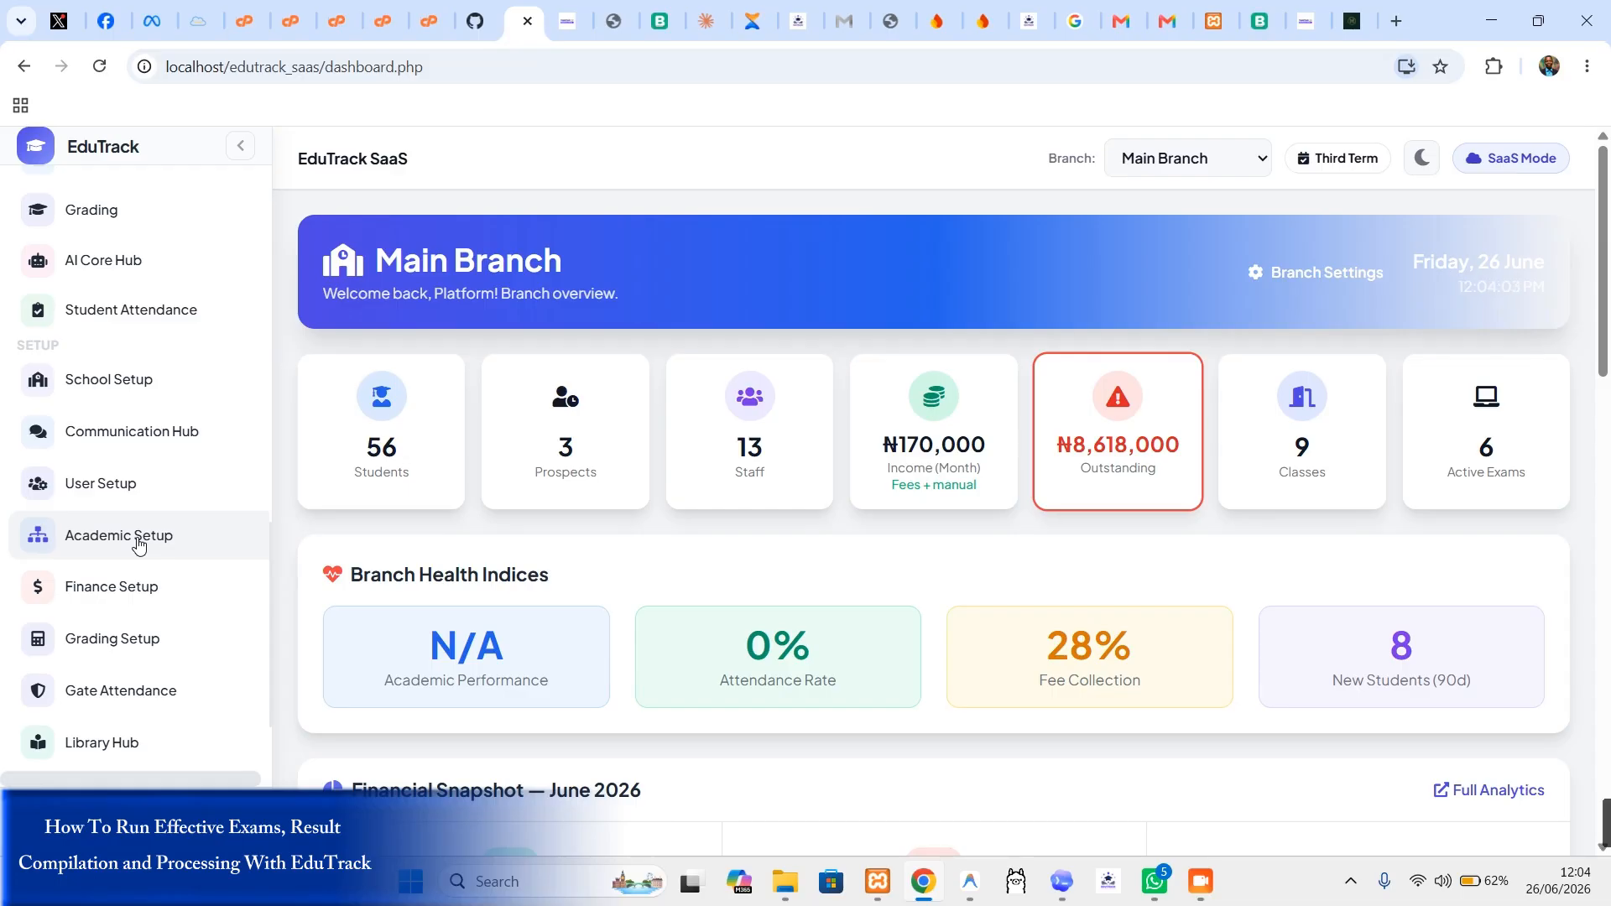
{"action": "left_click", "coordinate": [138, 537]}
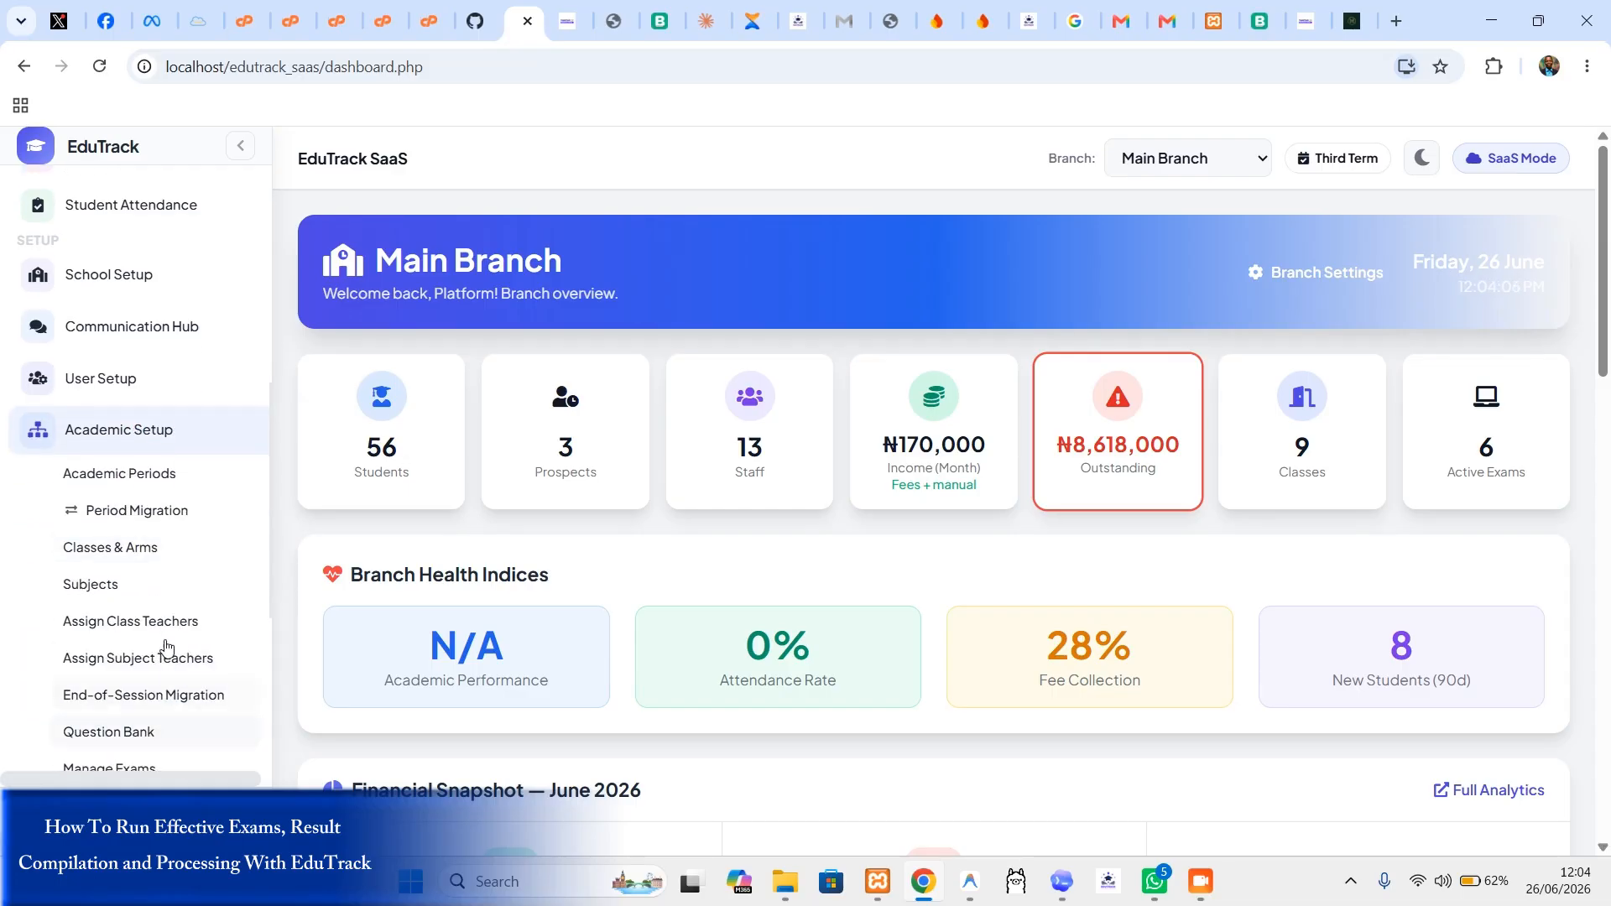
{"action": "scroll", "coordinate": [147, 492], "scroll_direction": "down", "scroll_amount": 1}
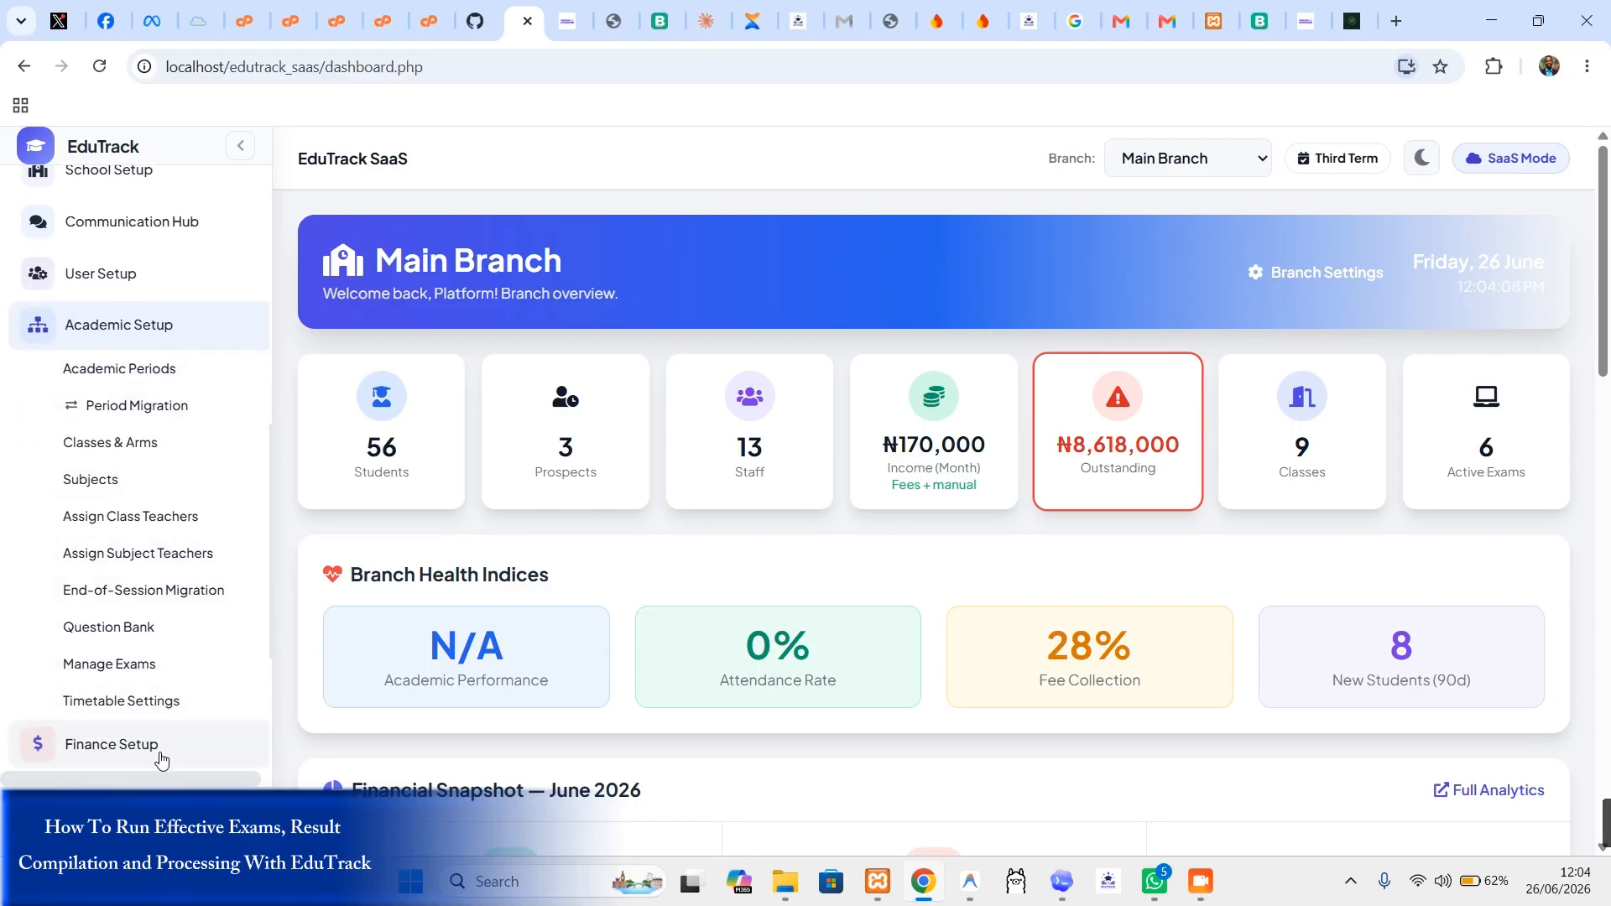
{"action": "scroll", "coordinate": [158, 435], "scroll_direction": "up", "scroll_amount": 2}
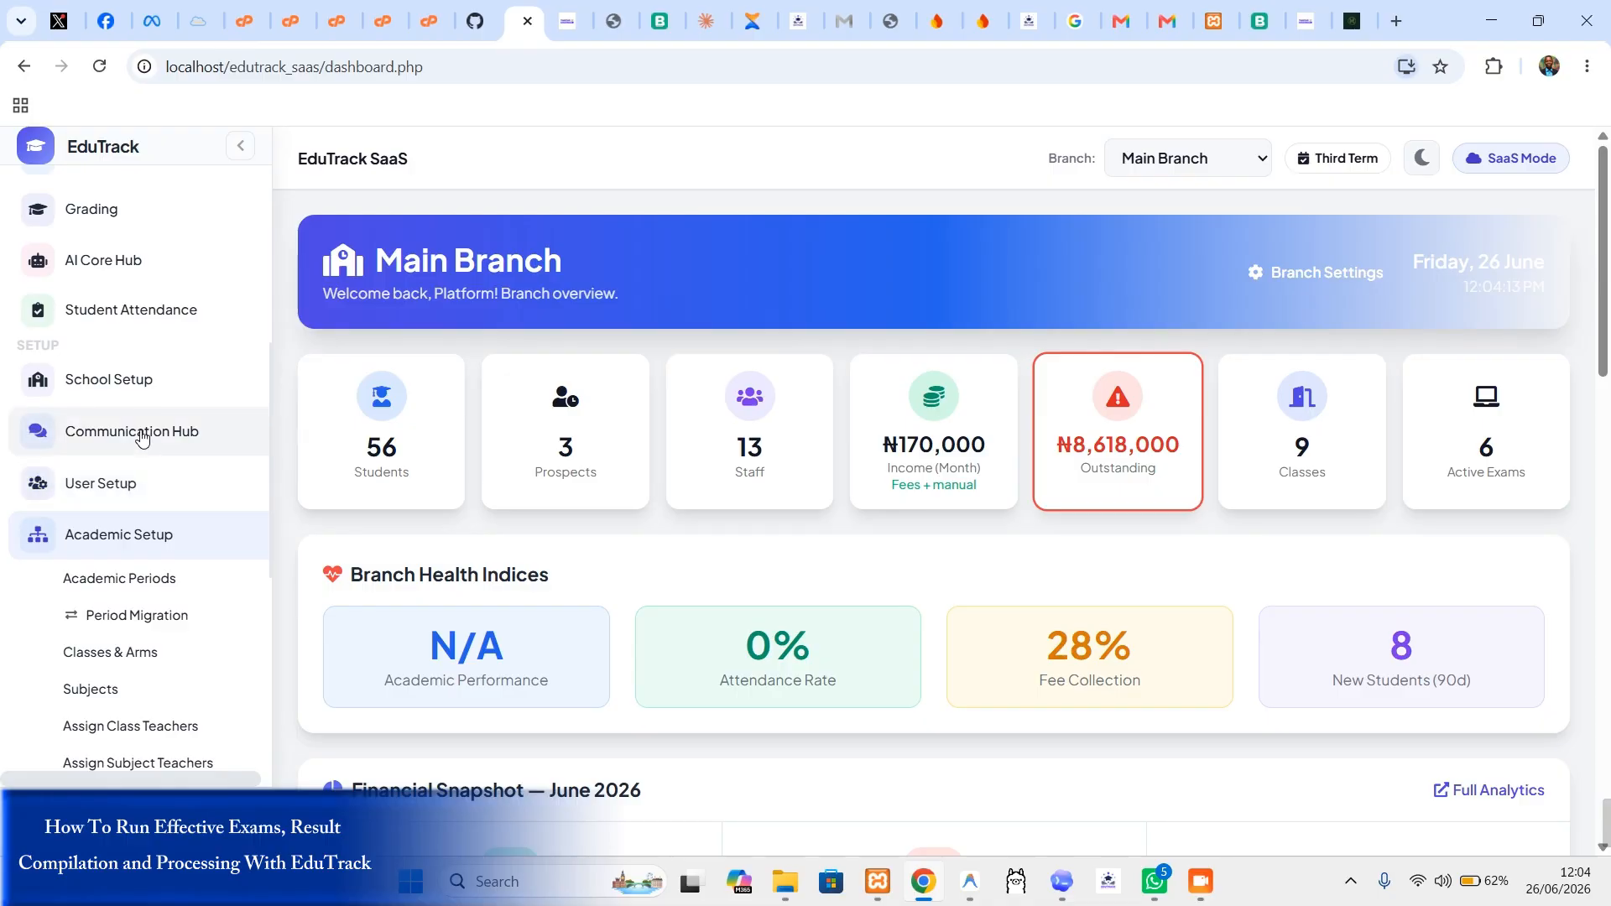
{"action": "left_click", "coordinate": [137, 379]}
{"action": "scroll", "coordinate": [144, 537], "scroll_direction": "down", "scroll_amount": 1}
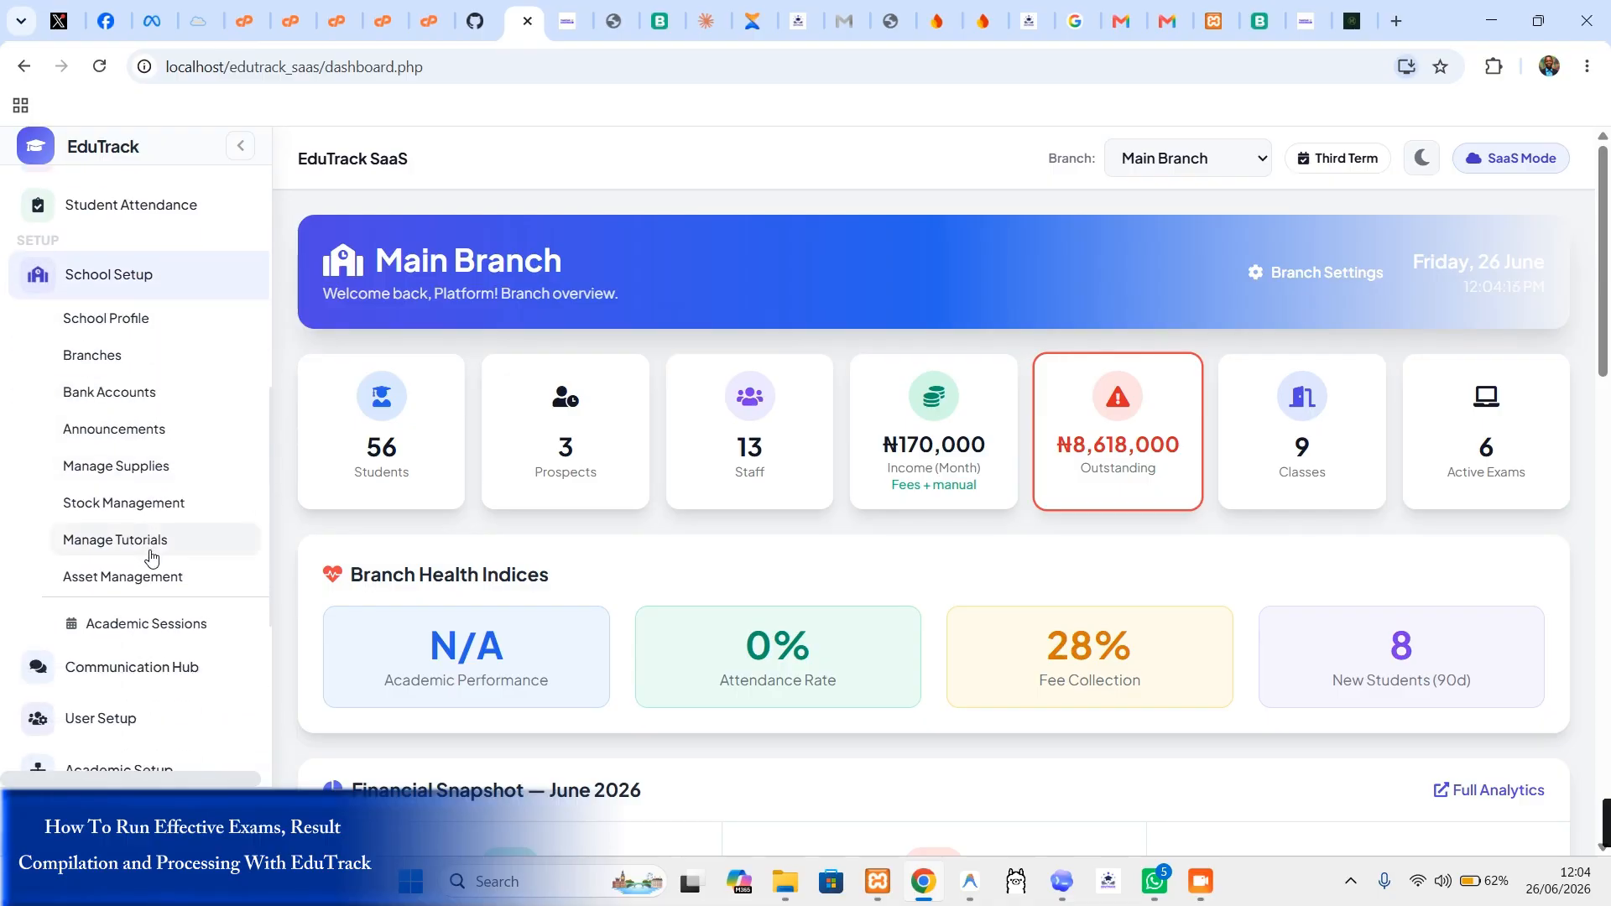
{"action": "scroll", "coordinate": [153, 612], "scroll_direction": "down", "scroll_amount": 7}
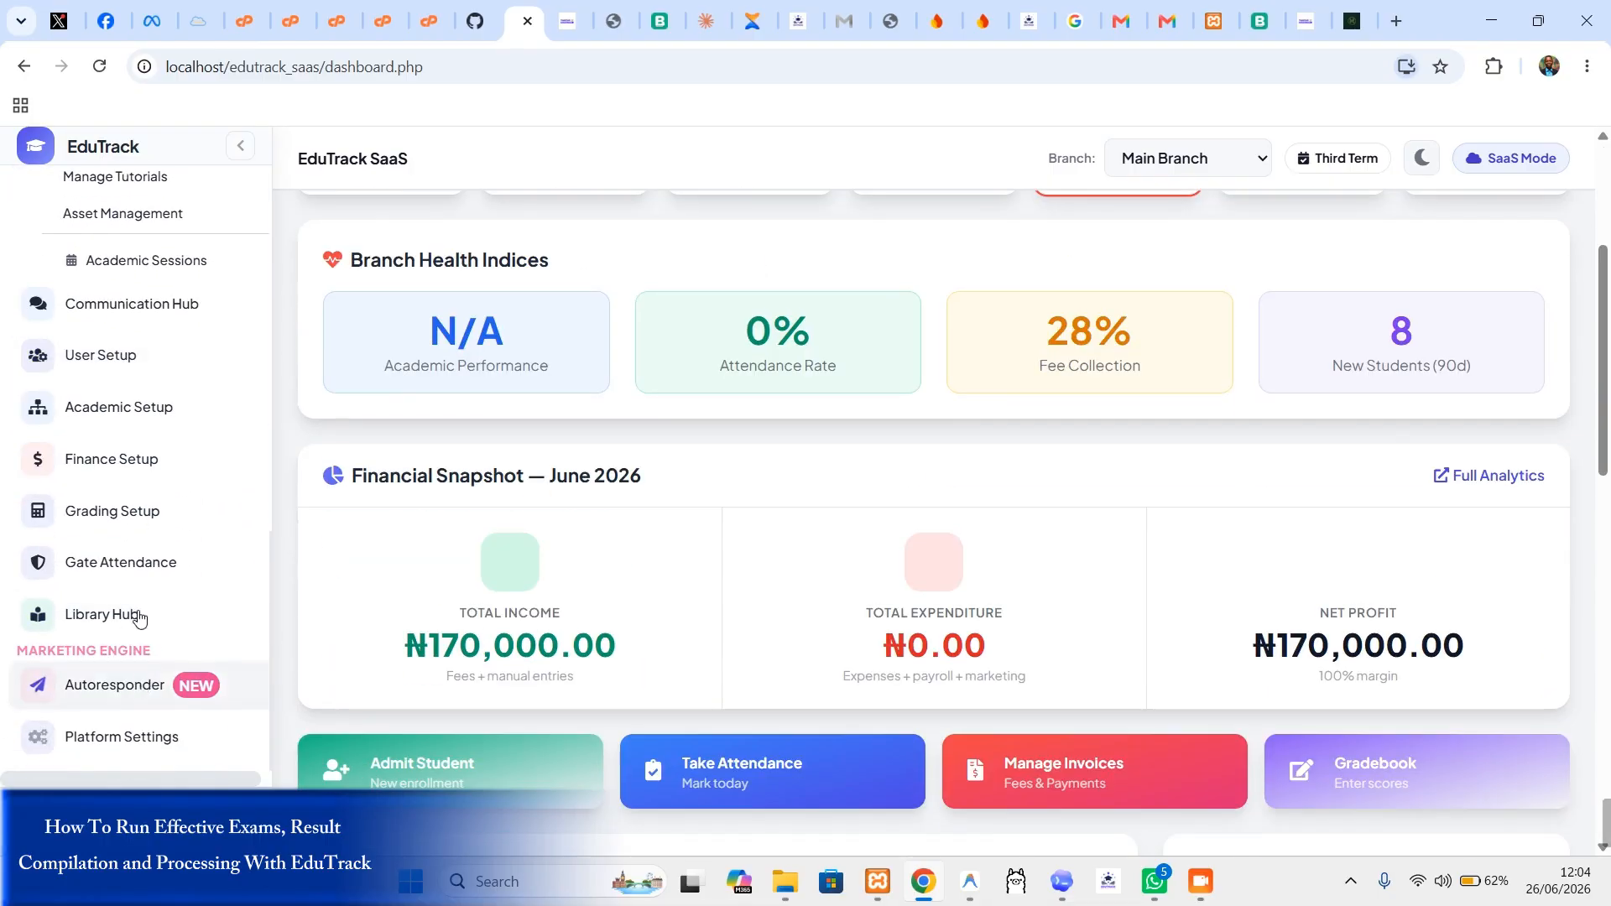
{"action": "scroll", "coordinate": [122, 362], "scroll_direction": "up", "scroll_amount": 5}
{"action": "scroll", "coordinate": [121, 362], "scroll_direction": "up", "scroll_amount": 5}
{"action": "left_click", "coordinate": [126, 529]}
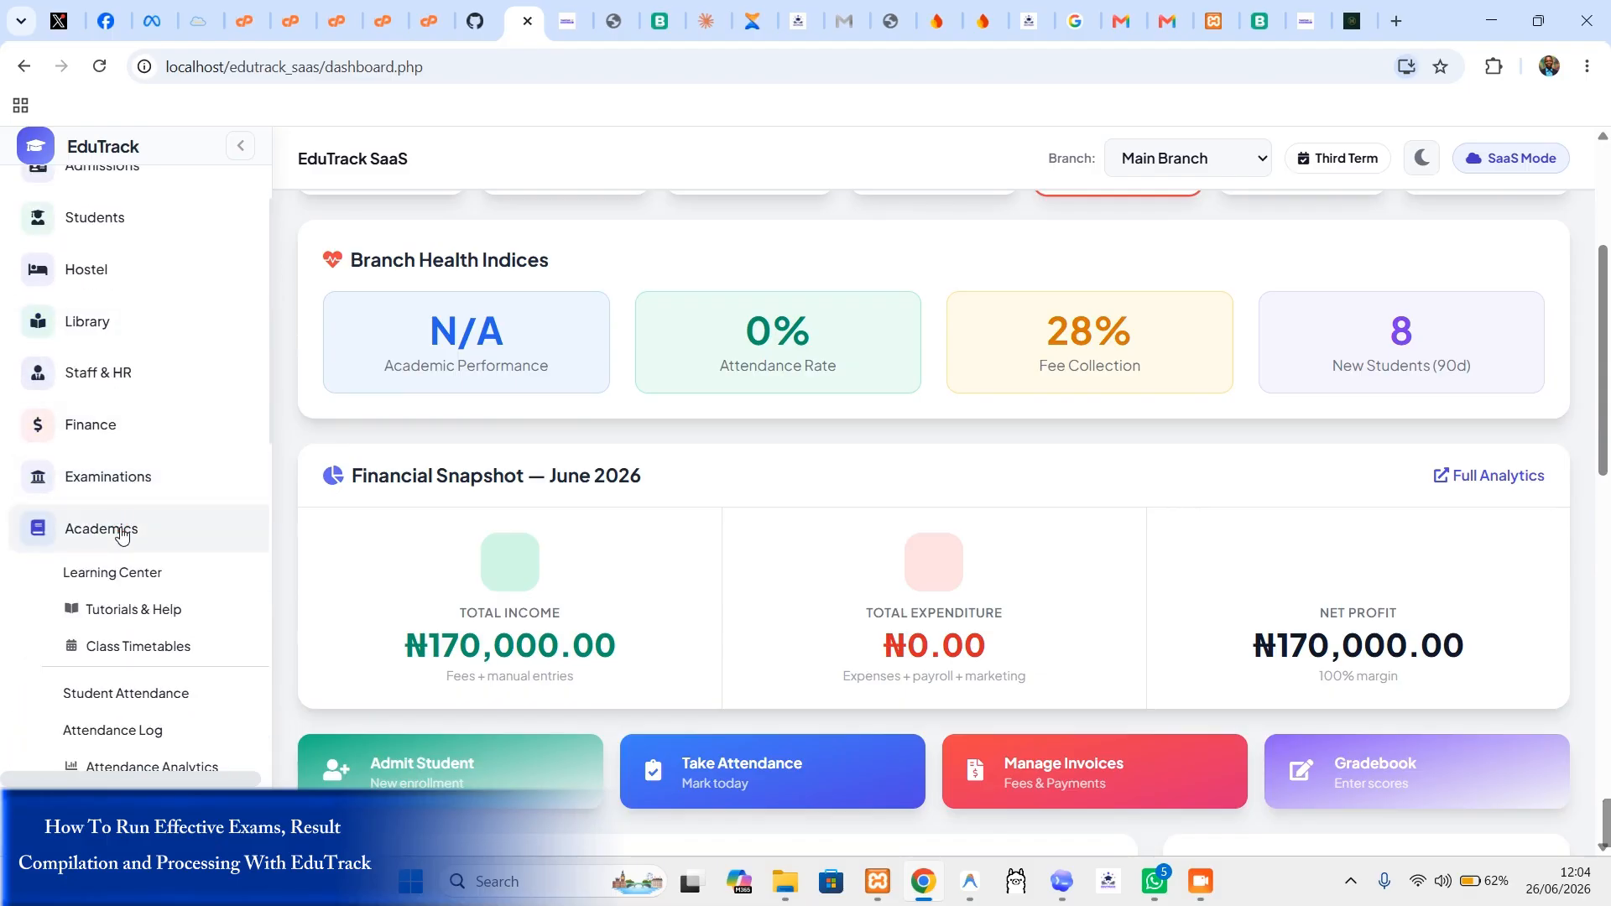
{"action": "scroll", "coordinate": [156, 639], "scroll_direction": "down", "scroll_amount": 8}
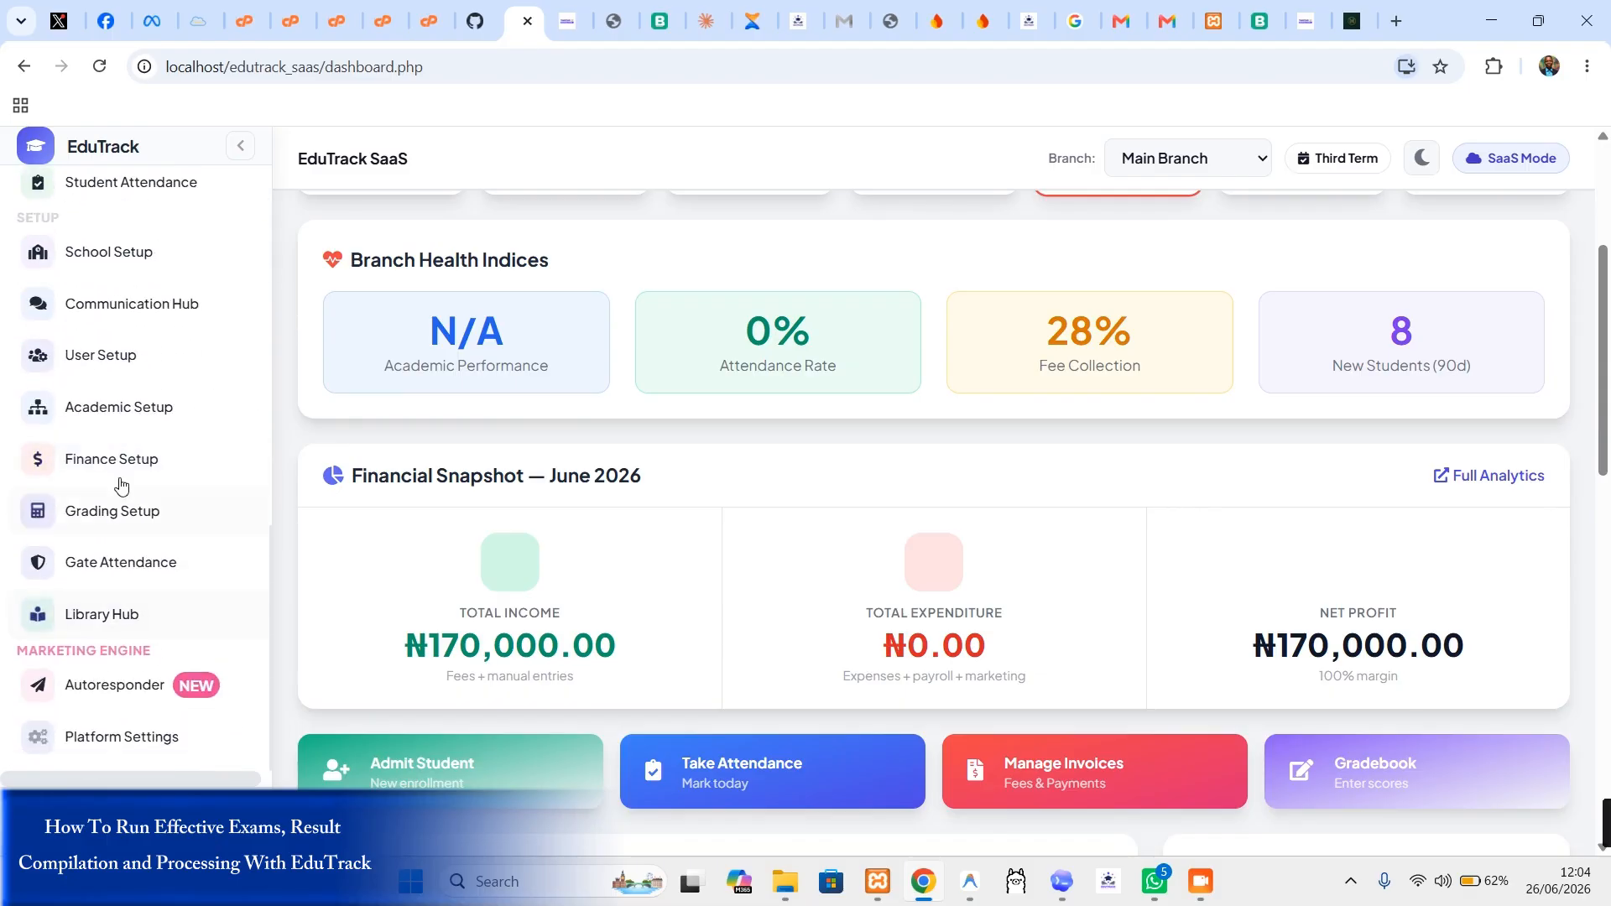
{"action": "left_click", "coordinate": [118, 409]}
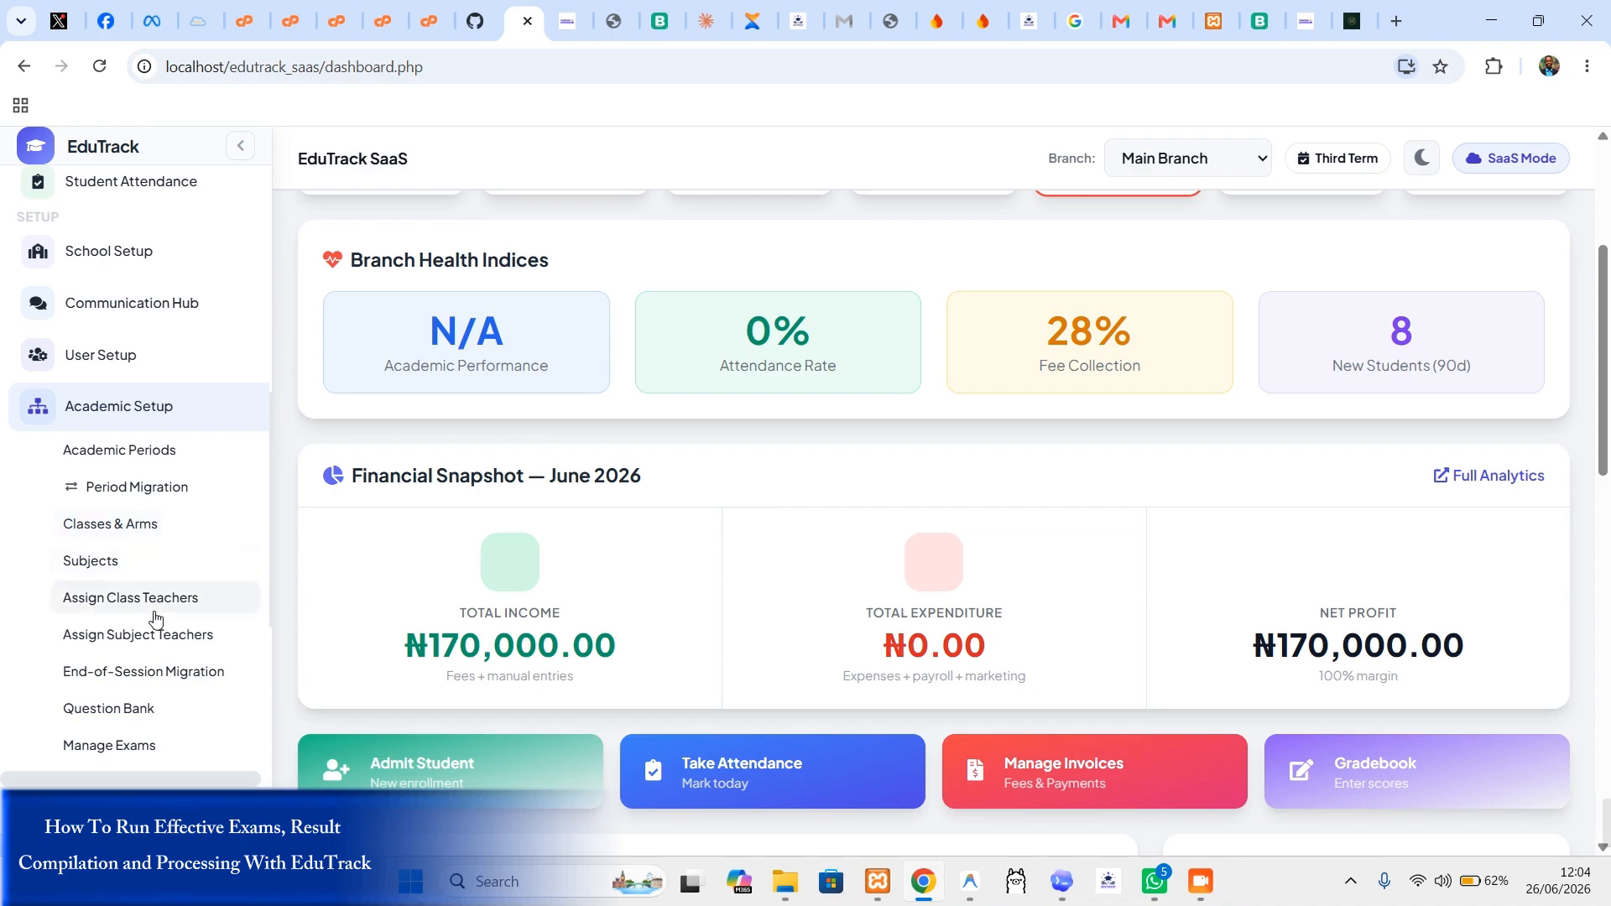
{"action": "scroll", "coordinate": [173, 665], "scroll_direction": "down", "scroll_amount": 1}
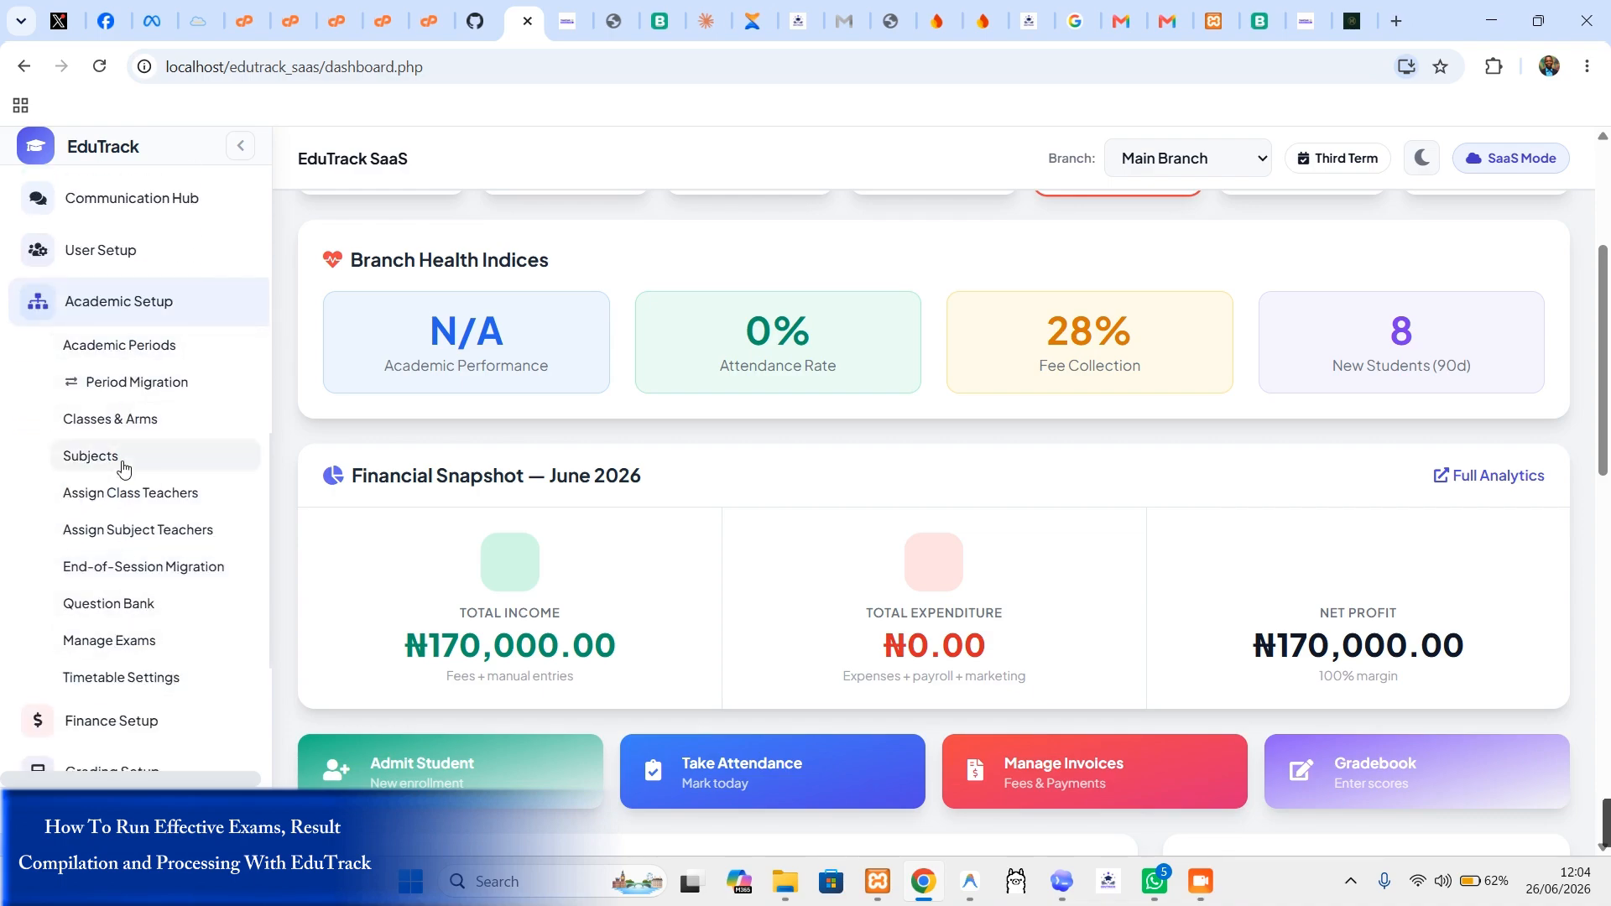
Step: Open the Assessment Types page of the grading setup and review the assessment types with their maximum scores
{"action": "scroll", "coordinate": [203, 552], "scroll_direction": "down", "scroll_amount": 2}
{"action": "left_click", "coordinate": [127, 563]}
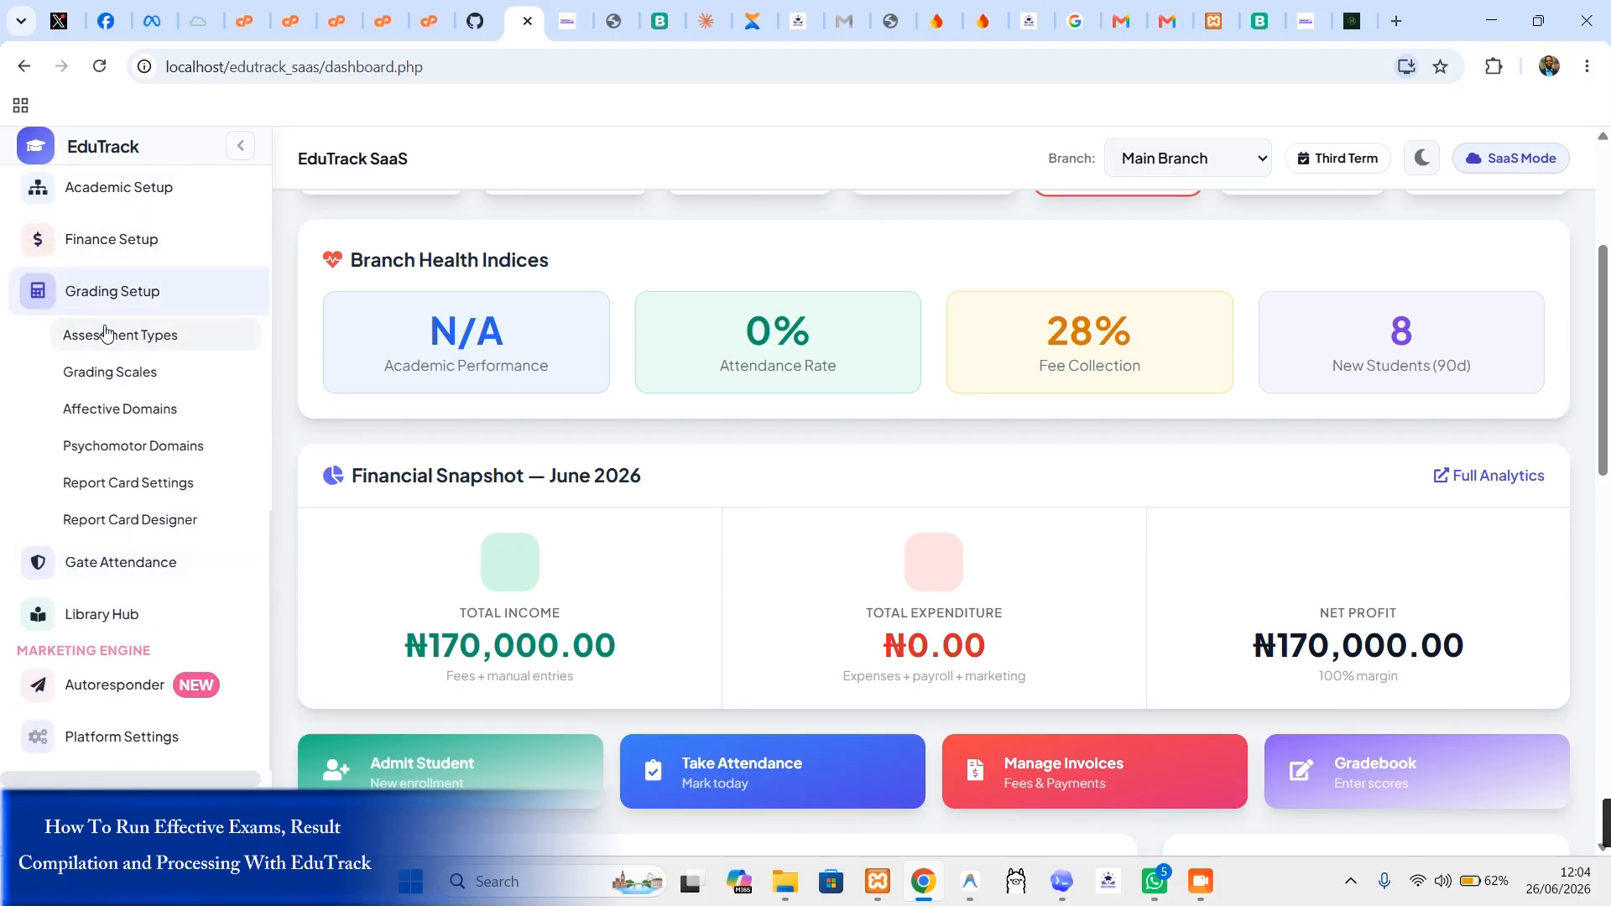
{"action": "left_click", "coordinate": [154, 343]}
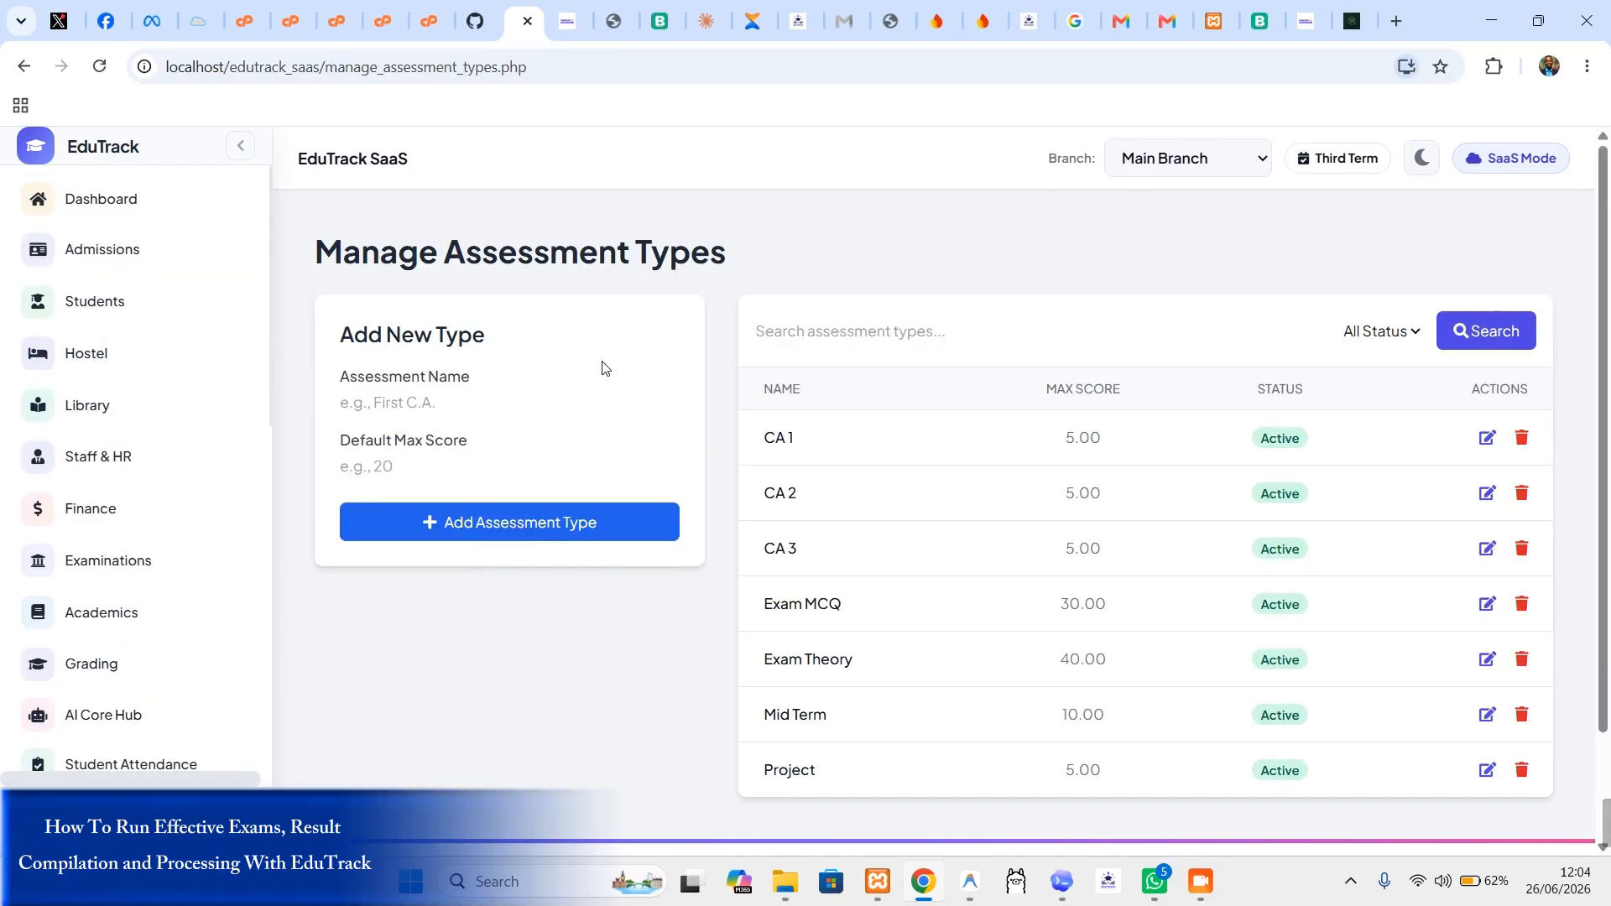
{"action": "scroll", "coordinate": [1237, 426], "scroll_direction": "down", "scroll_amount": 2}
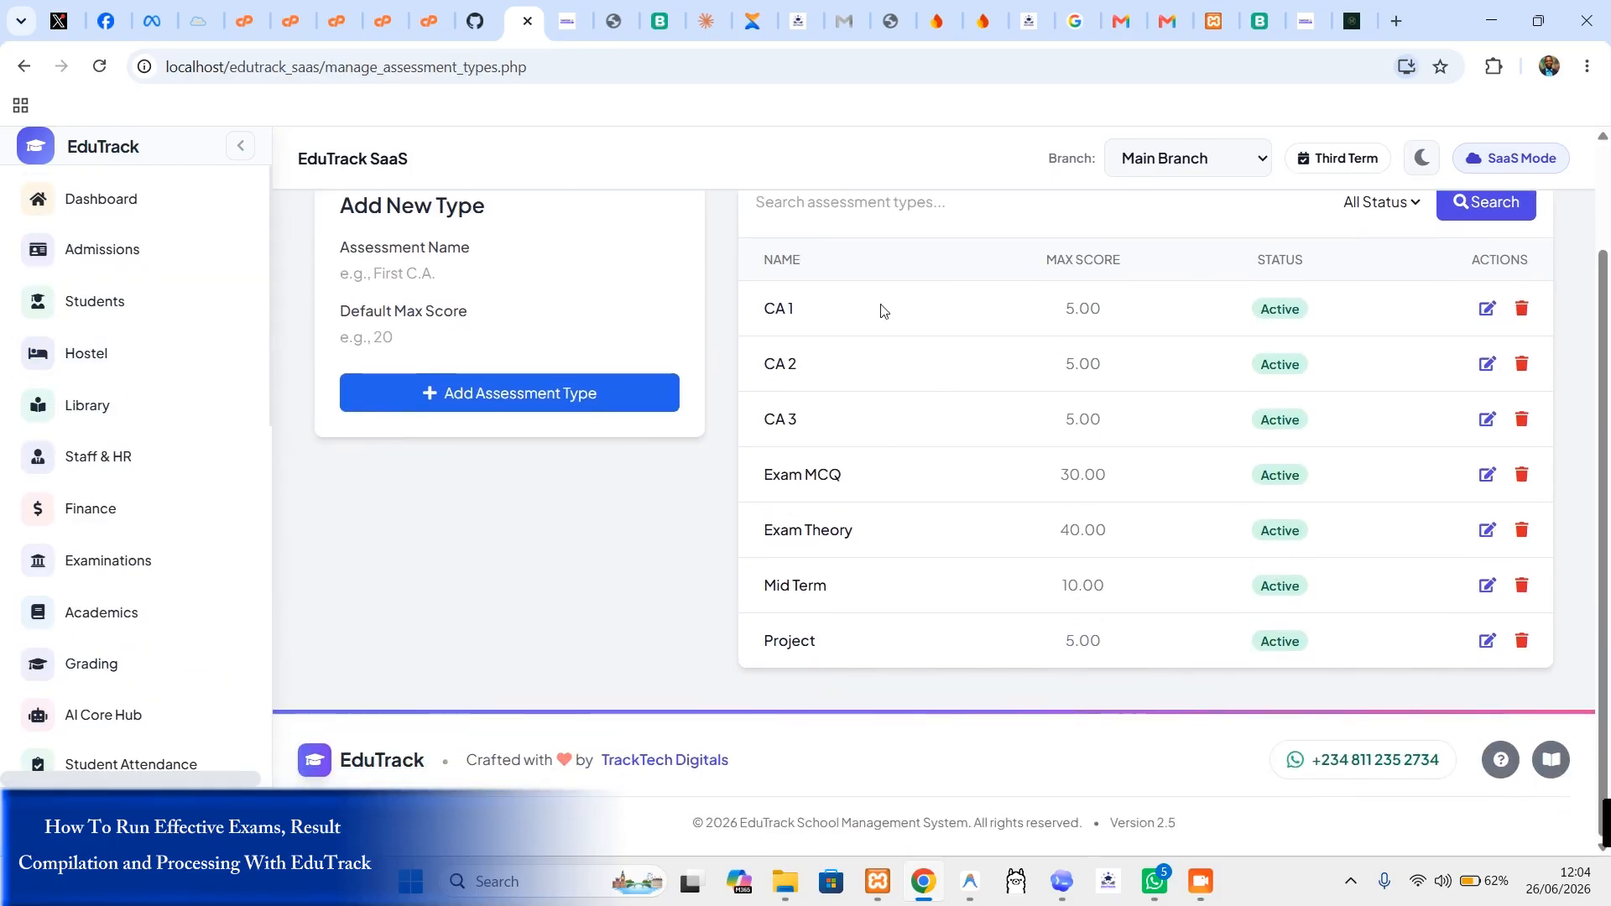
{"action": "scroll", "coordinate": [923, 403], "scroll_direction": "up", "scroll_amount": 2}
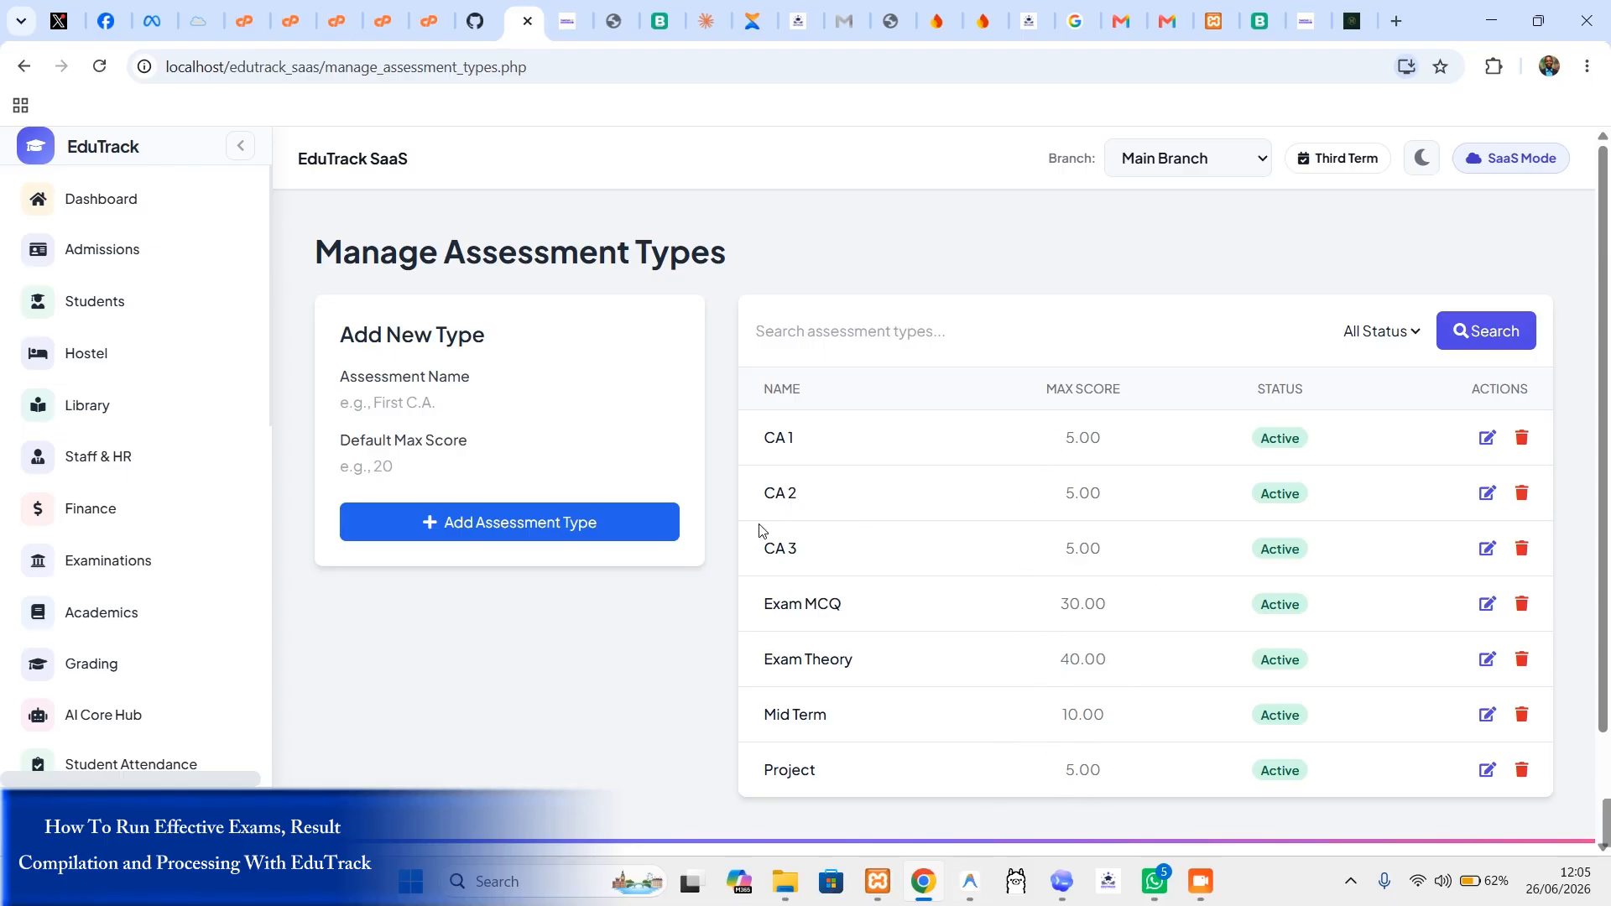
{"action": "scroll", "coordinate": [917, 449], "scroll_direction": "down", "scroll_amount": 2}
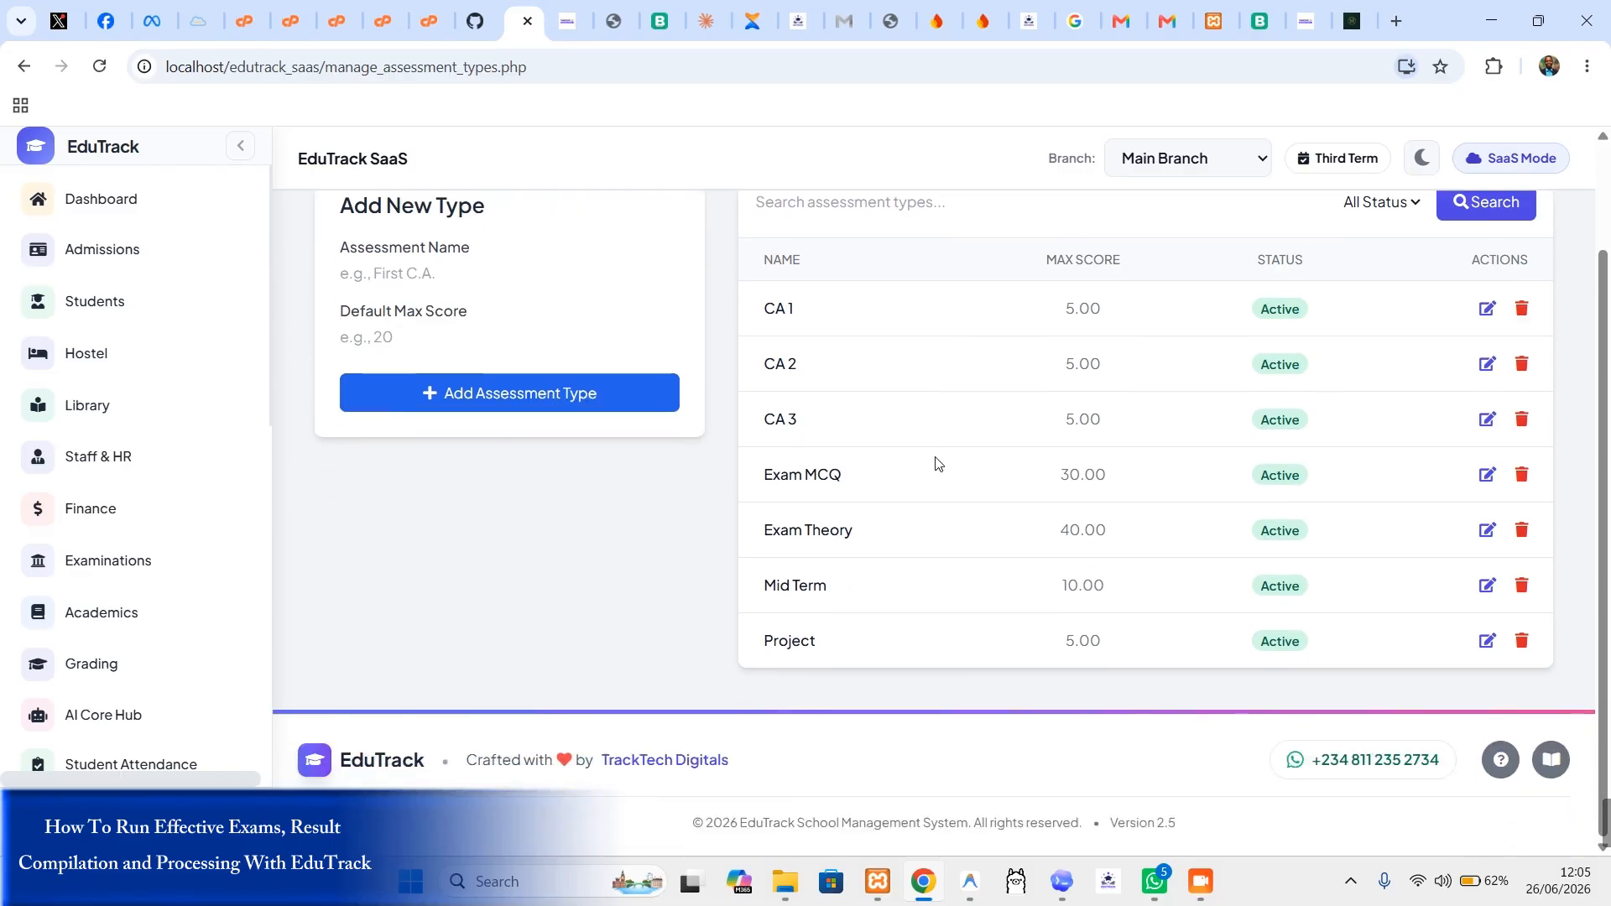
{"action": "scroll", "coordinate": [934, 460], "scroll_direction": "up", "scroll_amount": 2}
Step: Open the Assessment Timetables page in the scheduling section of Examinations
{"action": "scroll", "coordinate": [100, 470], "scroll_direction": "down", "scroll_amount": 5}
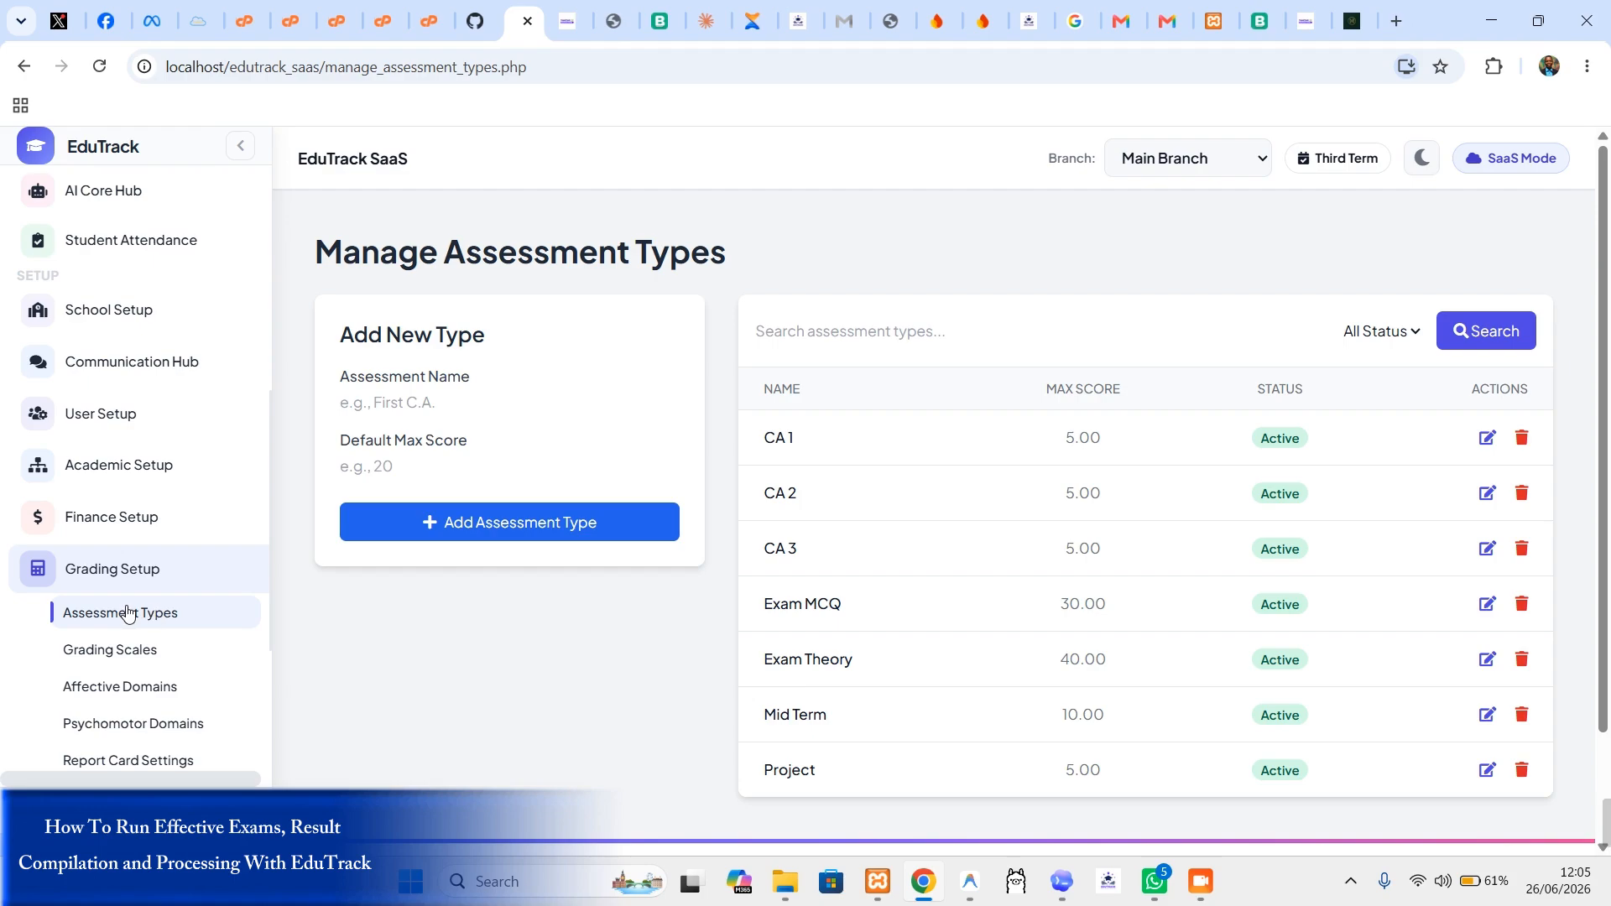
{"action": "scroll", "coordinate": [181, 408], "scroll_direction": "up", "scroll_amount": 2}
{"action": "scroll", "coordinate": [184, 395], "scroll_direction": "up", "scroll_amount": 1}
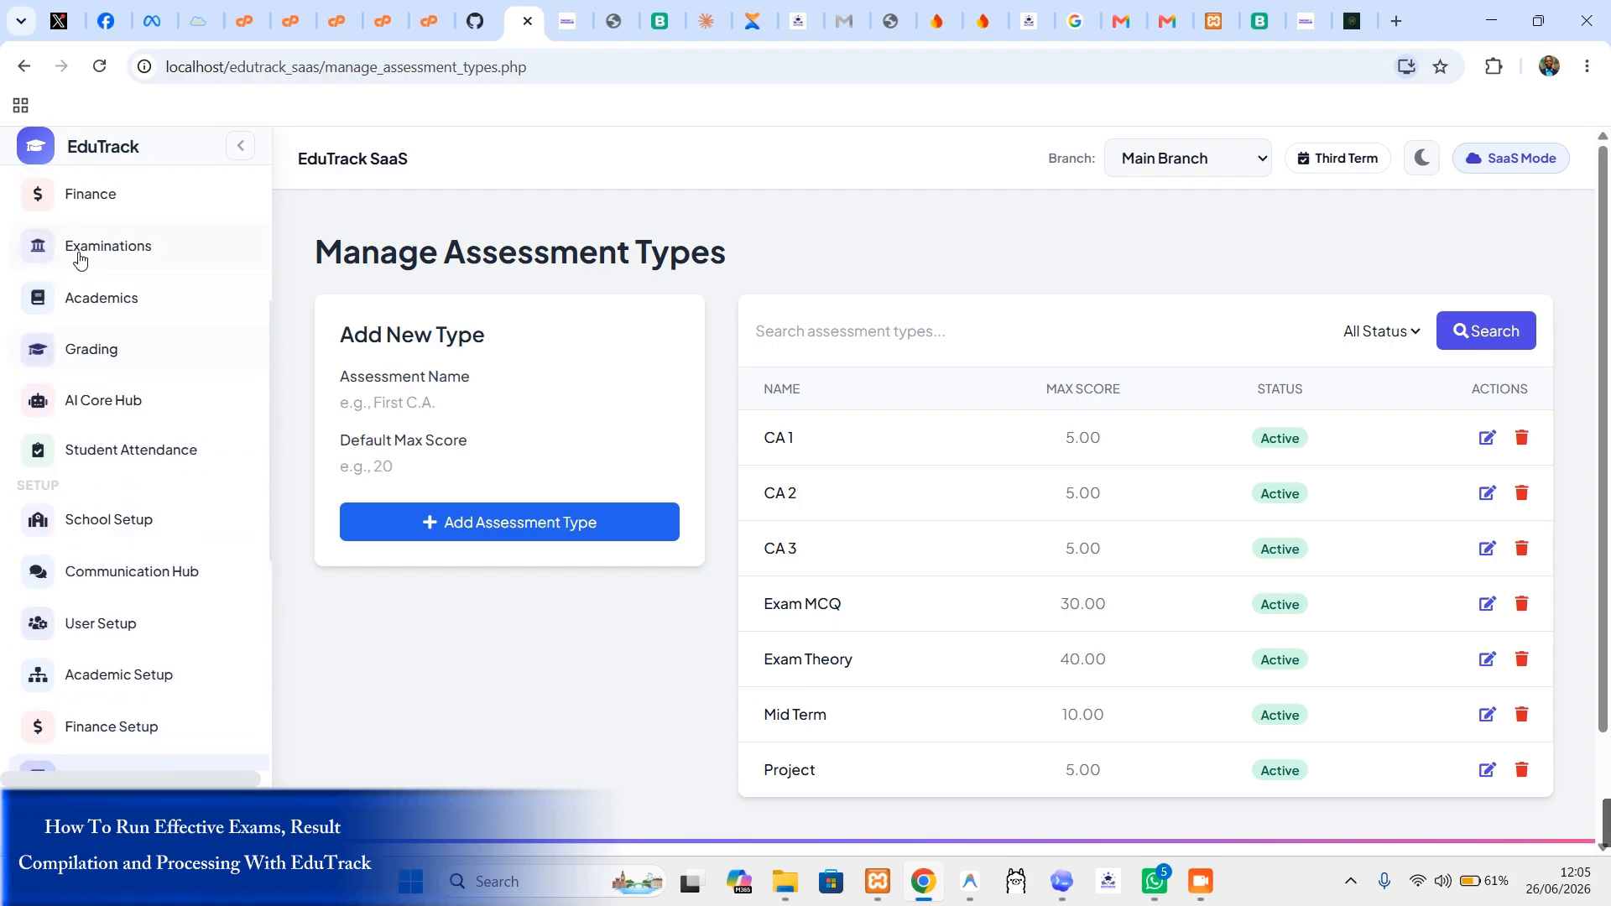
{"action": "left_click", "coordinate": [139, 253]}
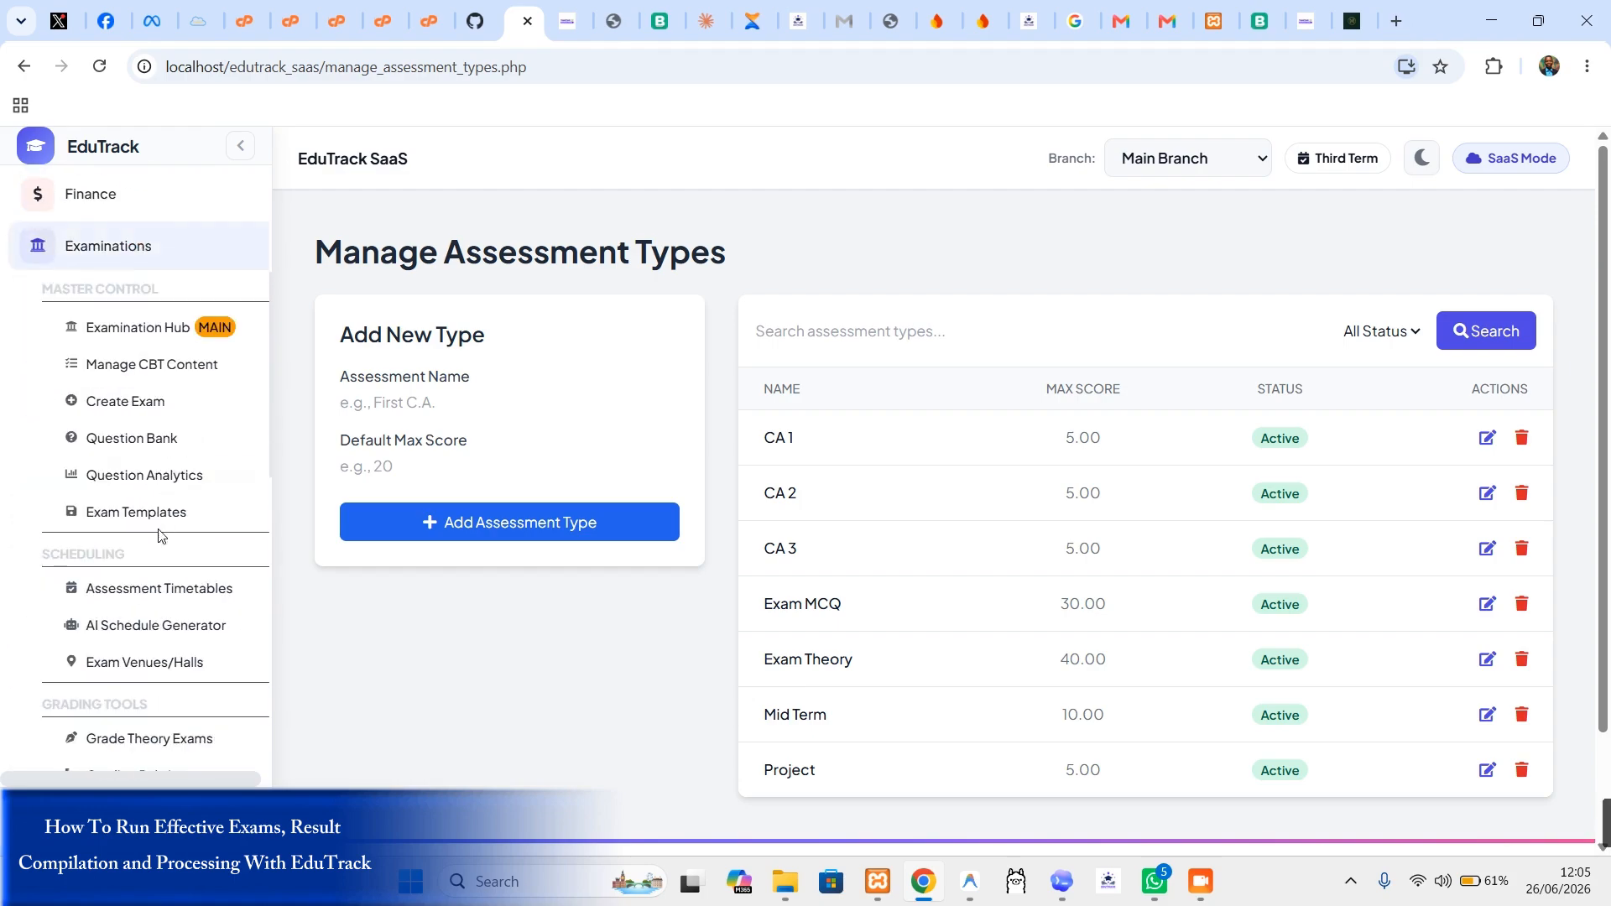
{"action": "scroll", "coordinate": [147, 375], "scroll_direction": "down", "scroll_amount": 2}
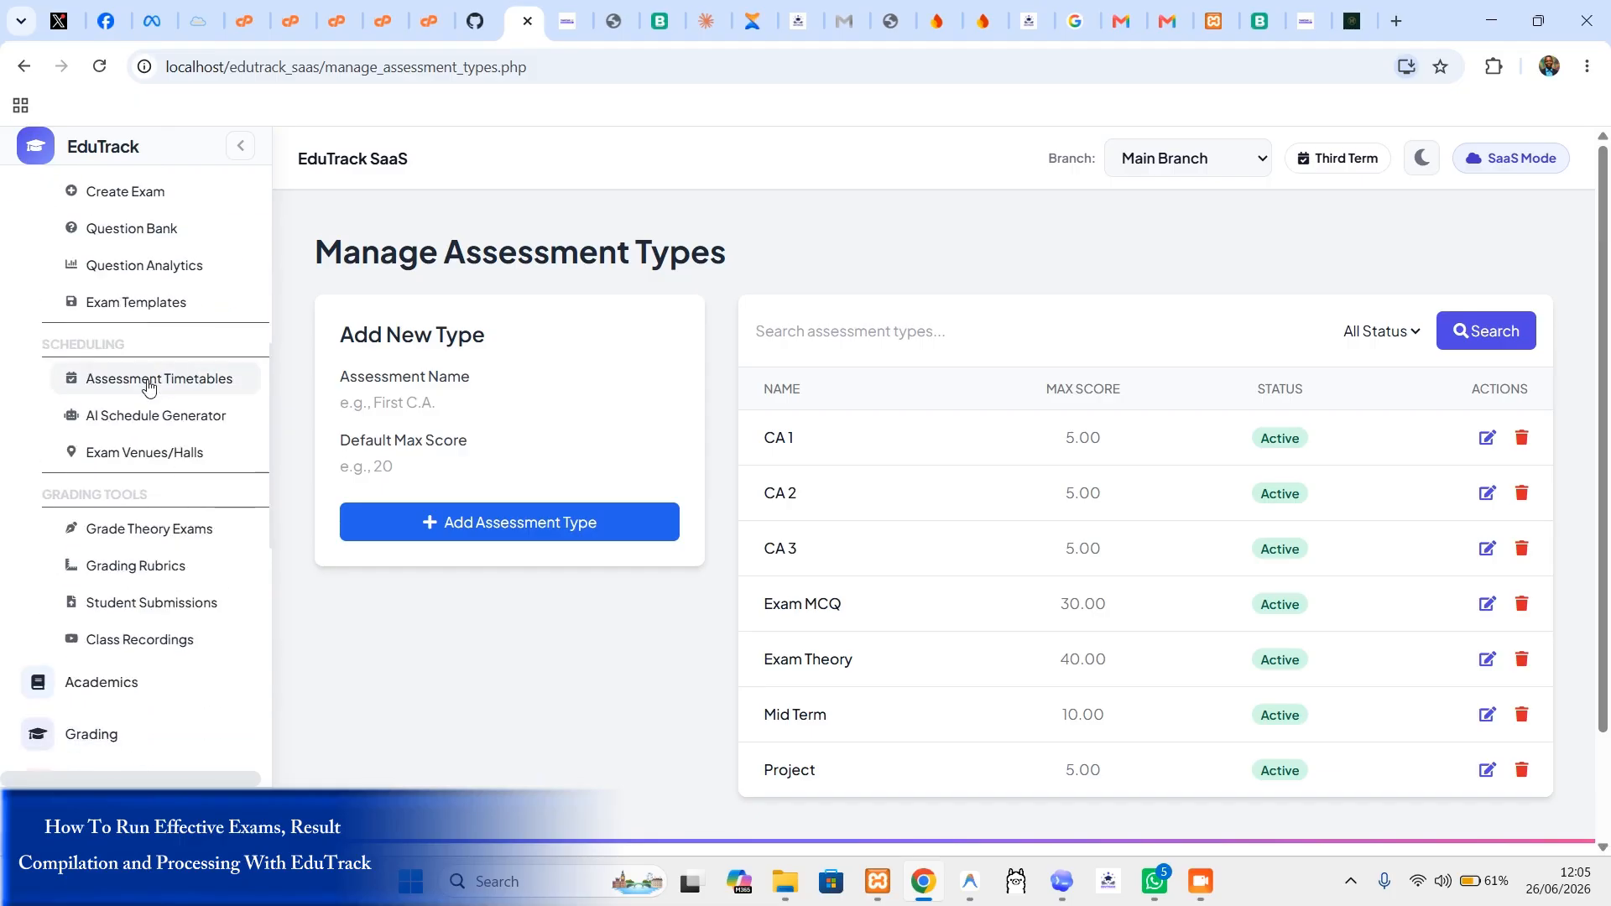
{"action": "scroll", "coordinate": [147, 335], "scroll_direction": "up", "scroll_amount": 2}
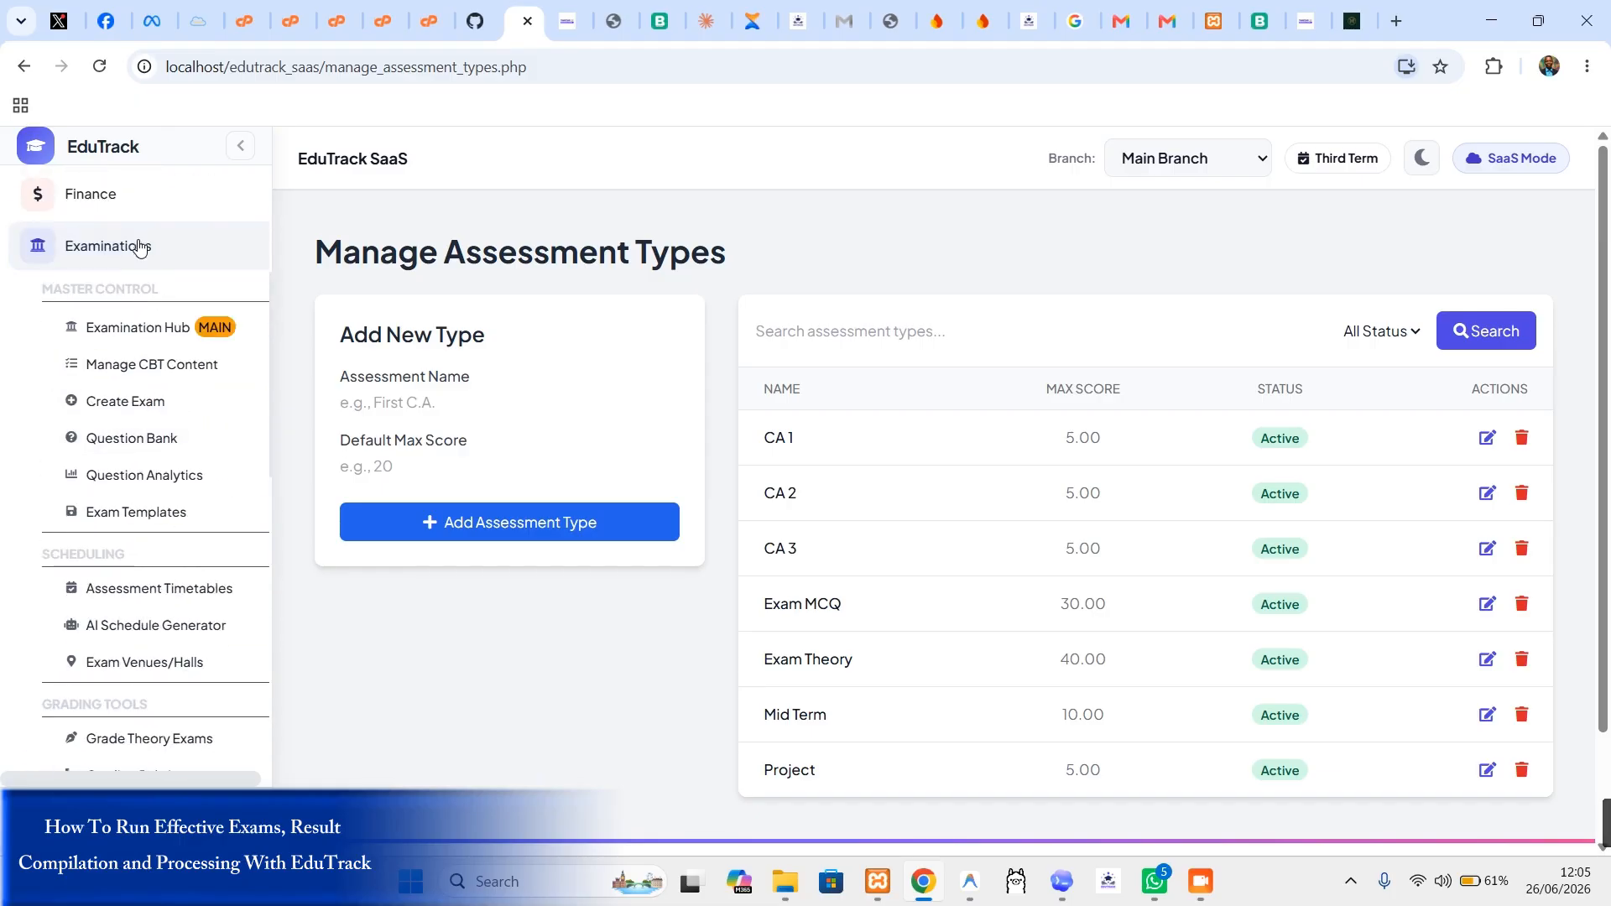
{"action": "scroll", "coordinate": [155, 522], "scroll_direction": "down", "scroll_amount": 1}
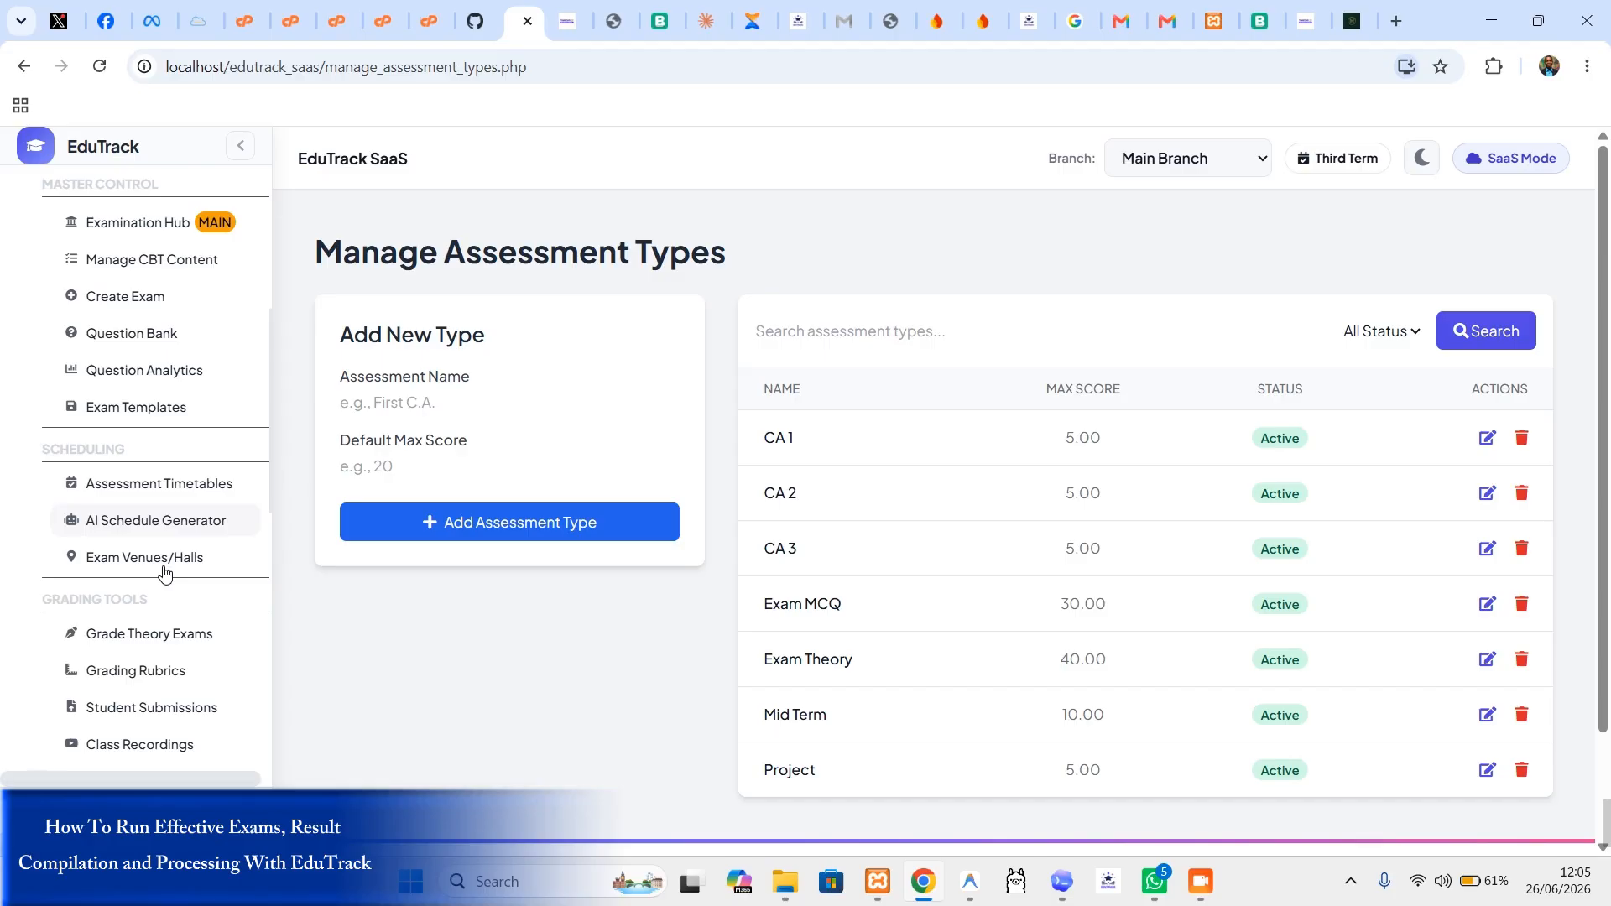
{"action": "left_click", "coordinate": [192, 490]}
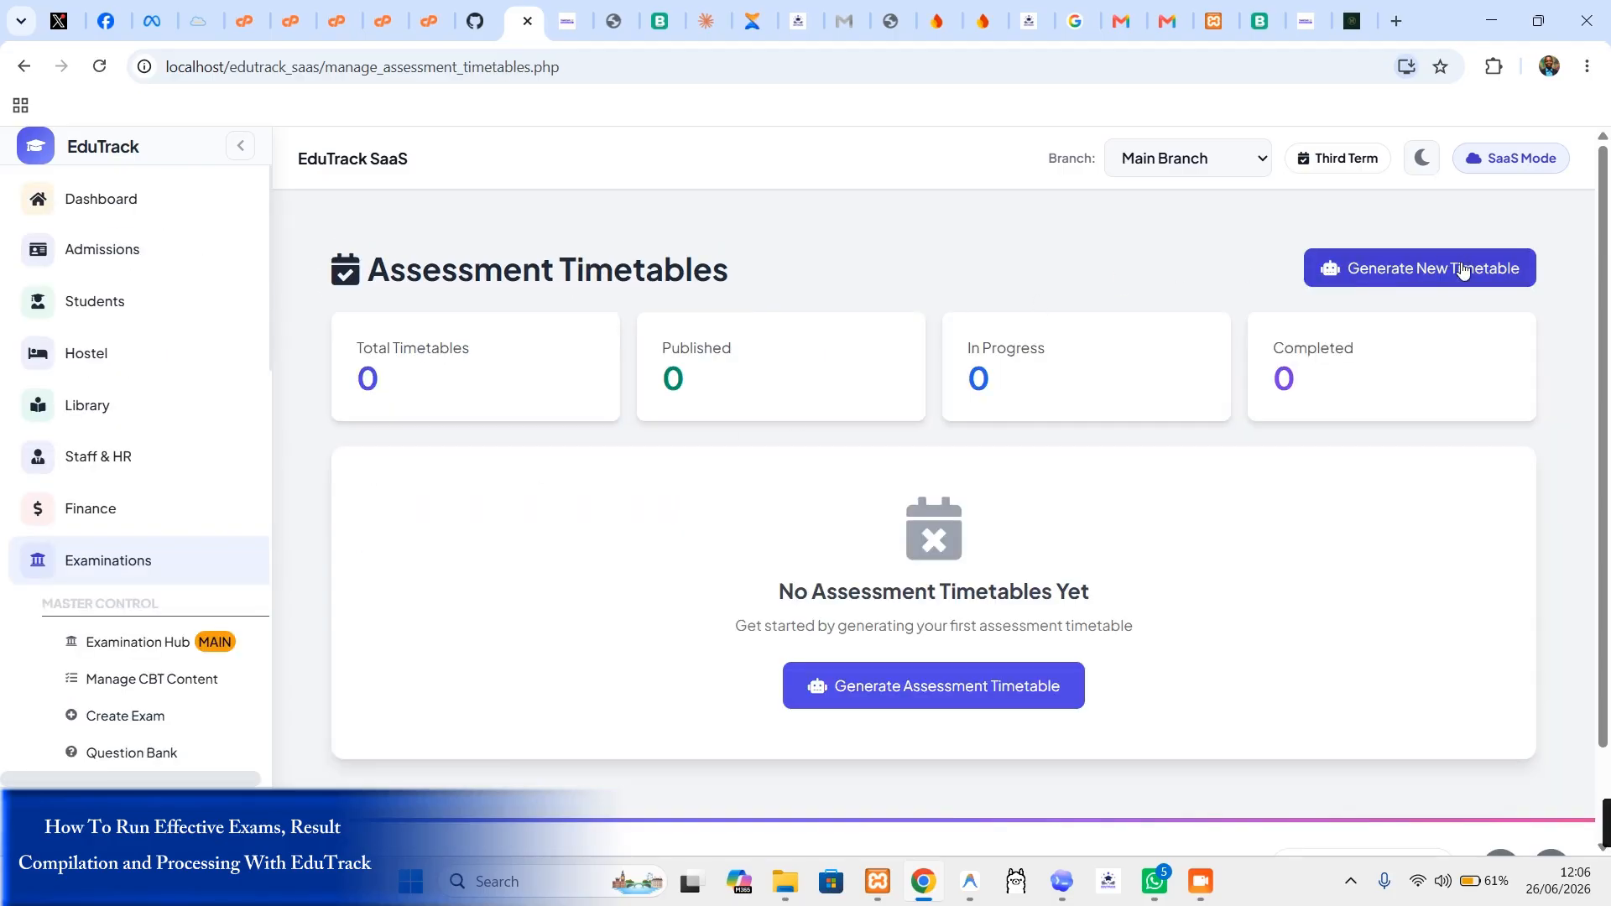
Step: Start generating a new assessment timetable and name it "Third Term Examination"
{"action": "left_click", "coordinate": [1418, 282]}
{"action": "left_click", "coordinate": [725, 497]}
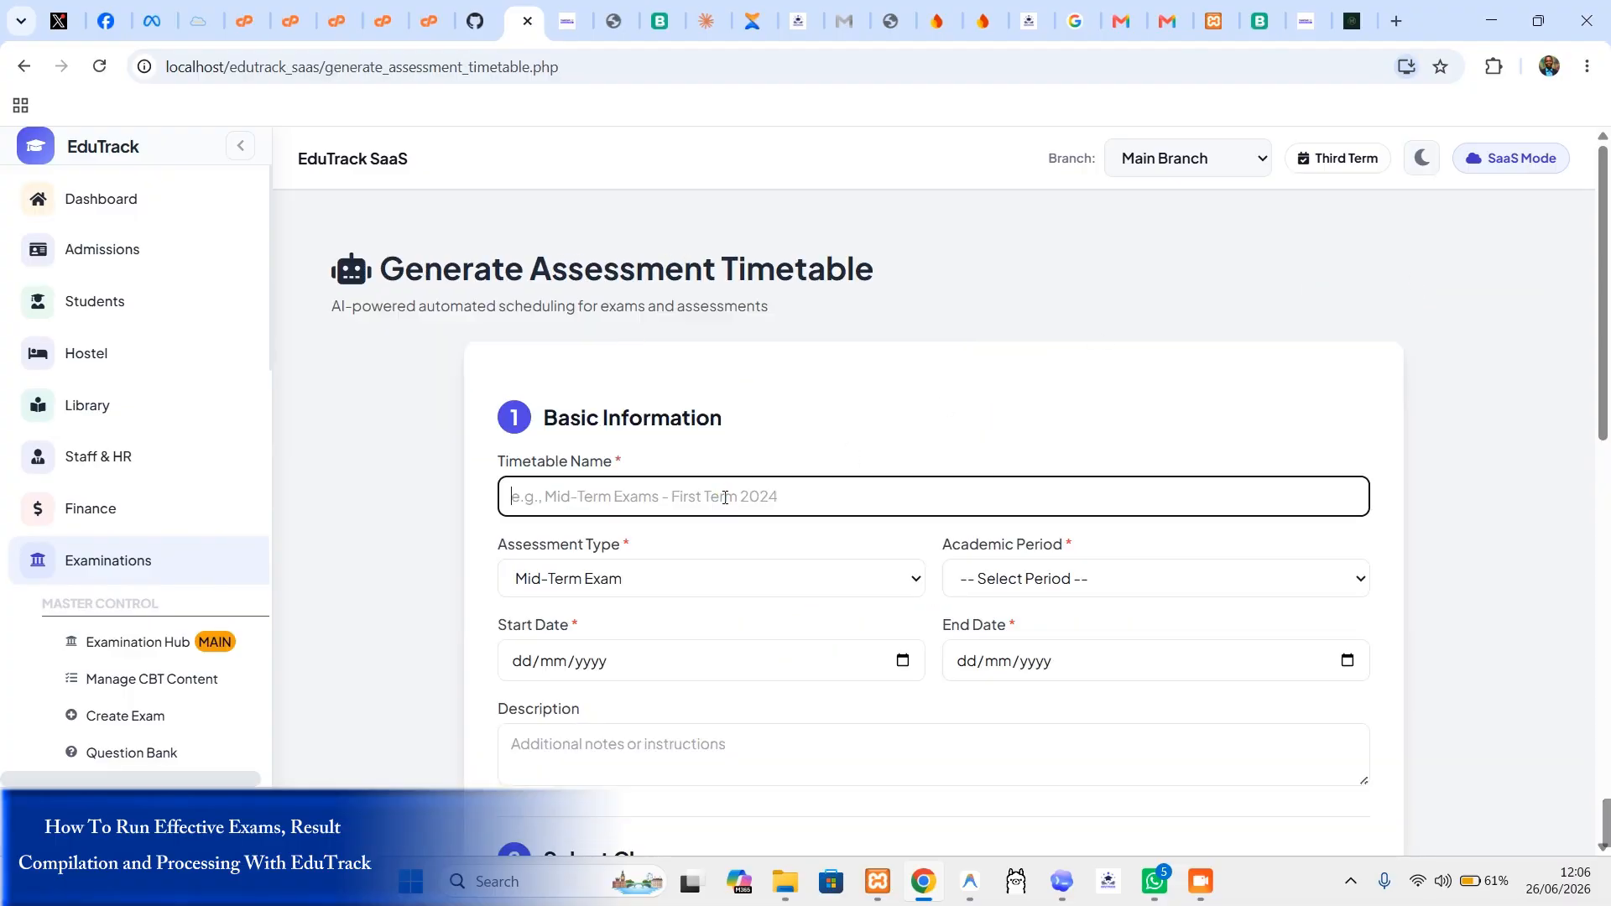
{"action": "type", "text": "Third"}
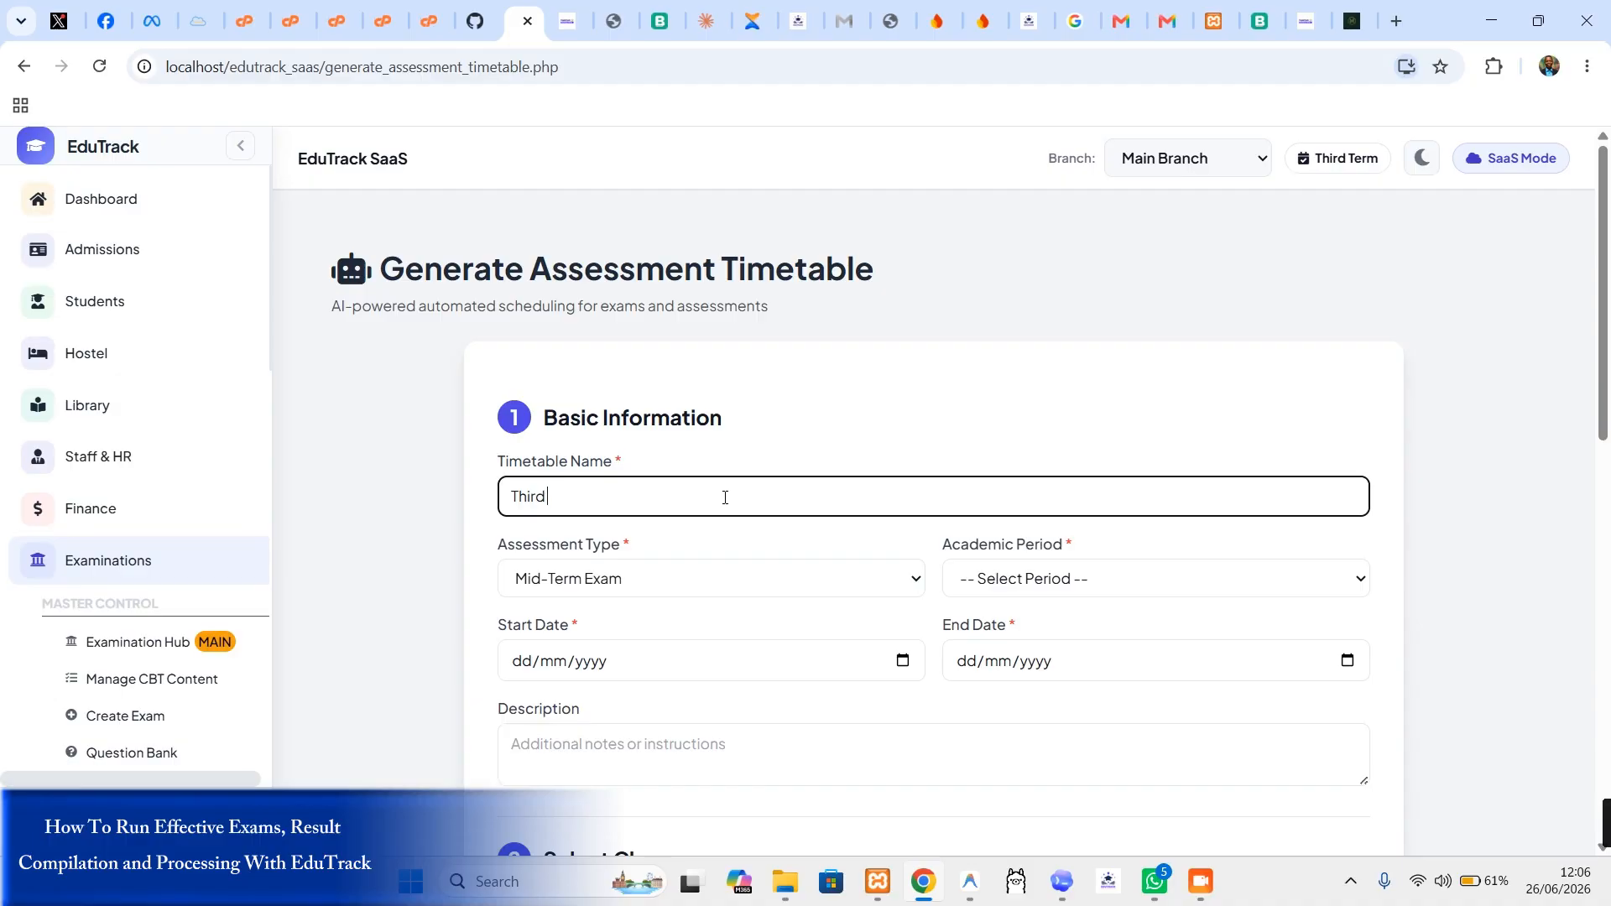
{"action": "type", "text": " Term Examination"}
Step: Set the timetable's academic period to Third Term - 2025/2026 and its assessment type to Final Exam
{"action": "scroll", "coordinate": [839, 545], "scroll_direction": "down", "scroll_amount": 1}
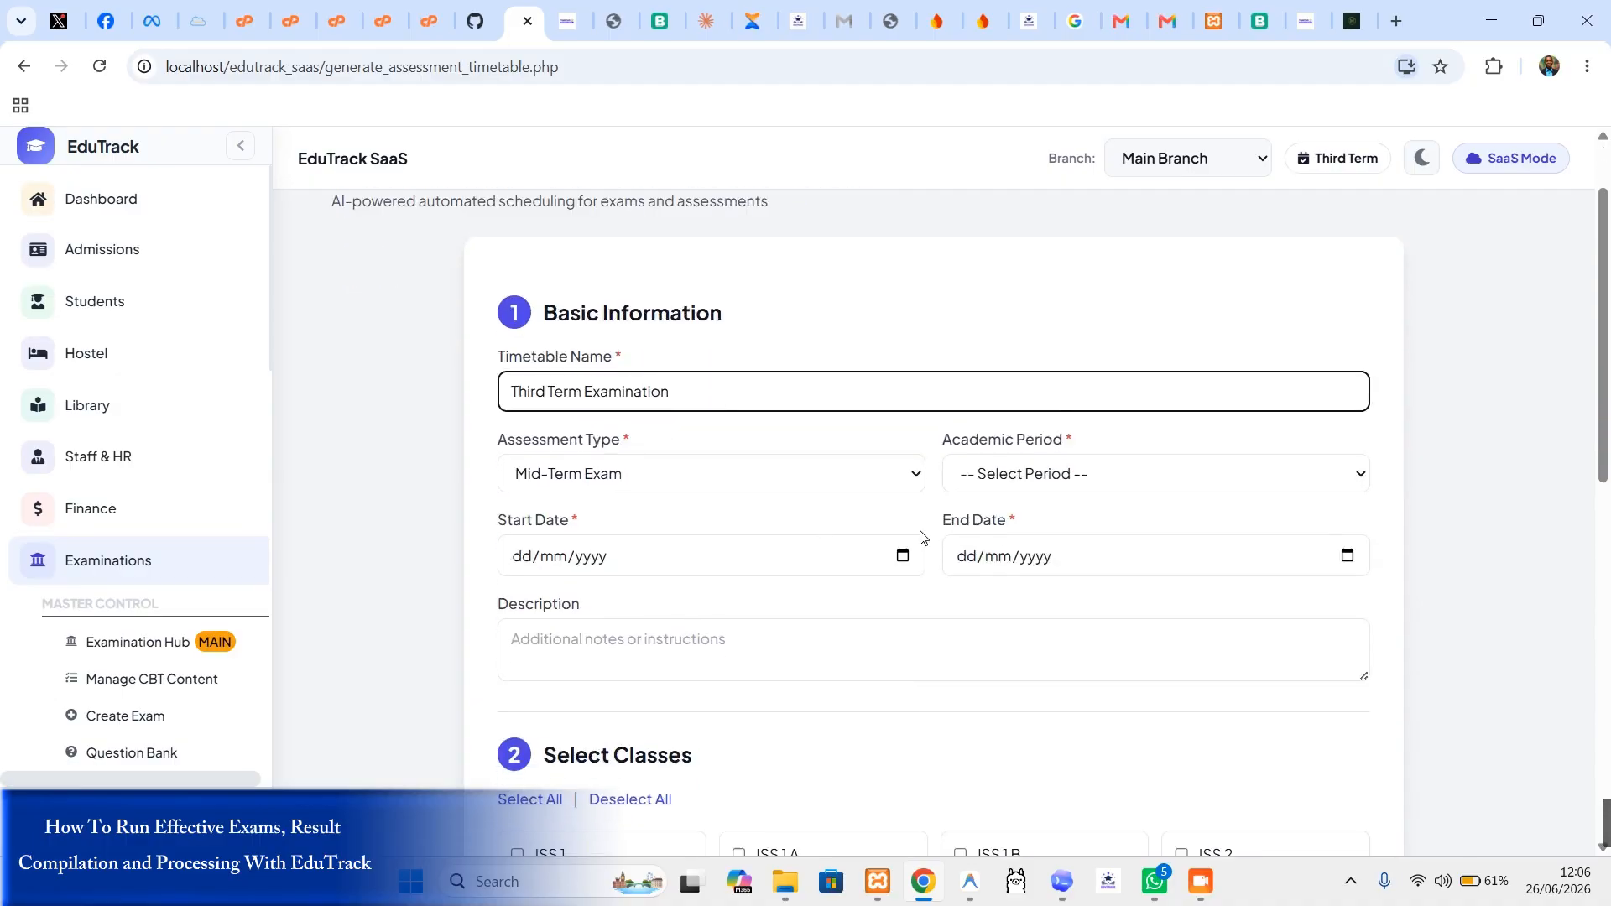
{"action": "left_click", "coordinate": [1155, 473]}
{"action": "left_click", "coordinate": [1103, 567]}
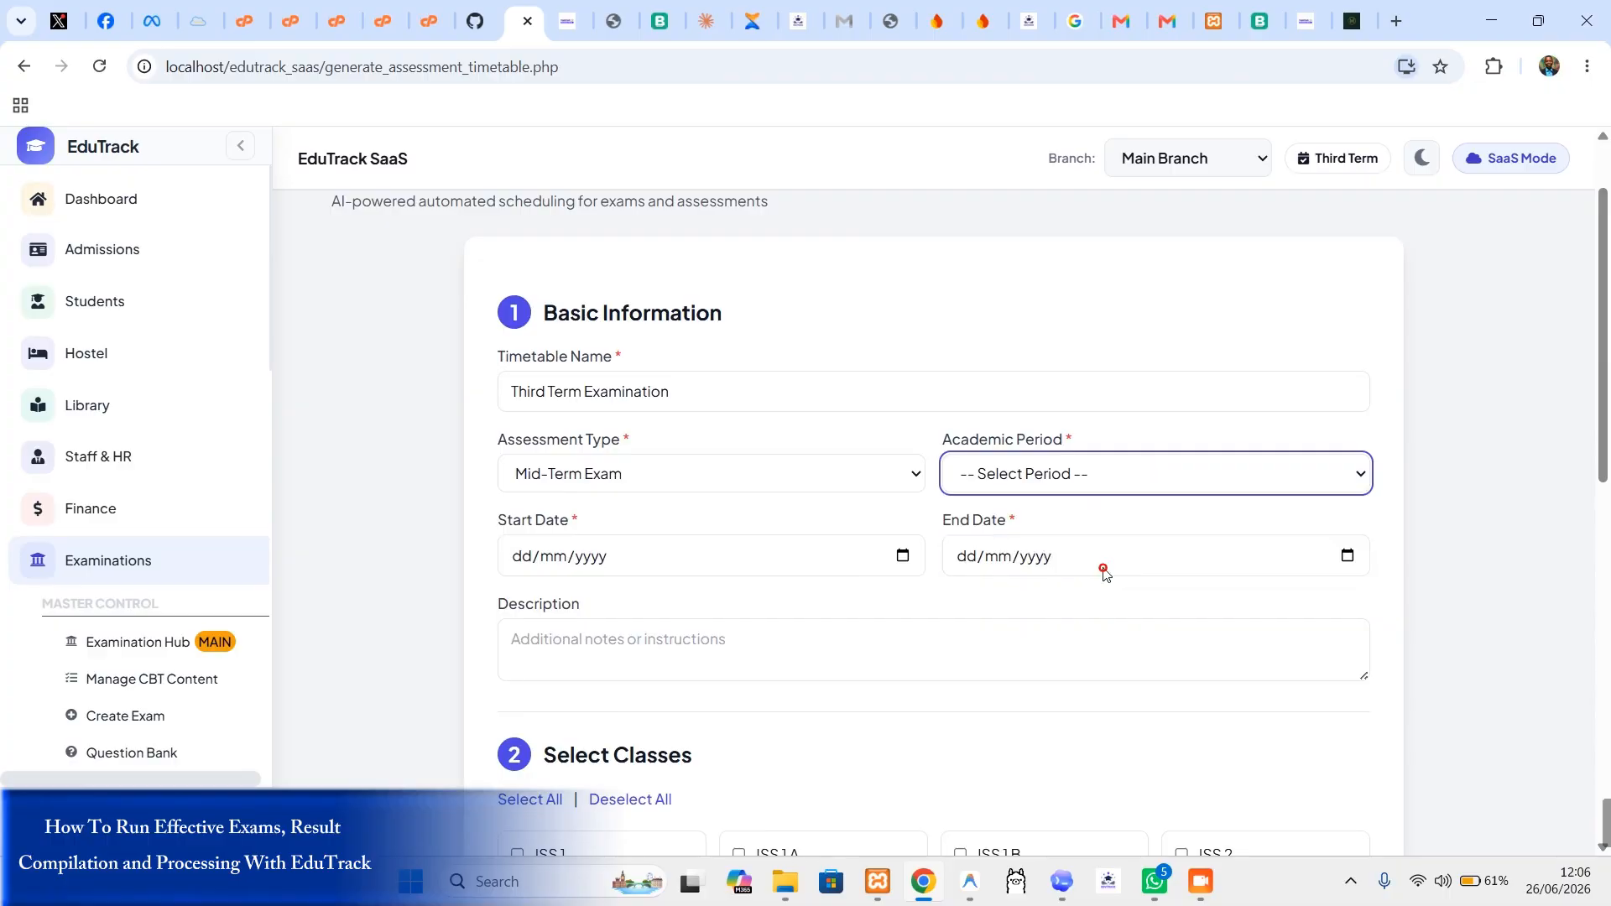
{"action": "left_click", "coordinate": [911, 477]}
{"action": "left_click", "coordinate": [726, 535]}
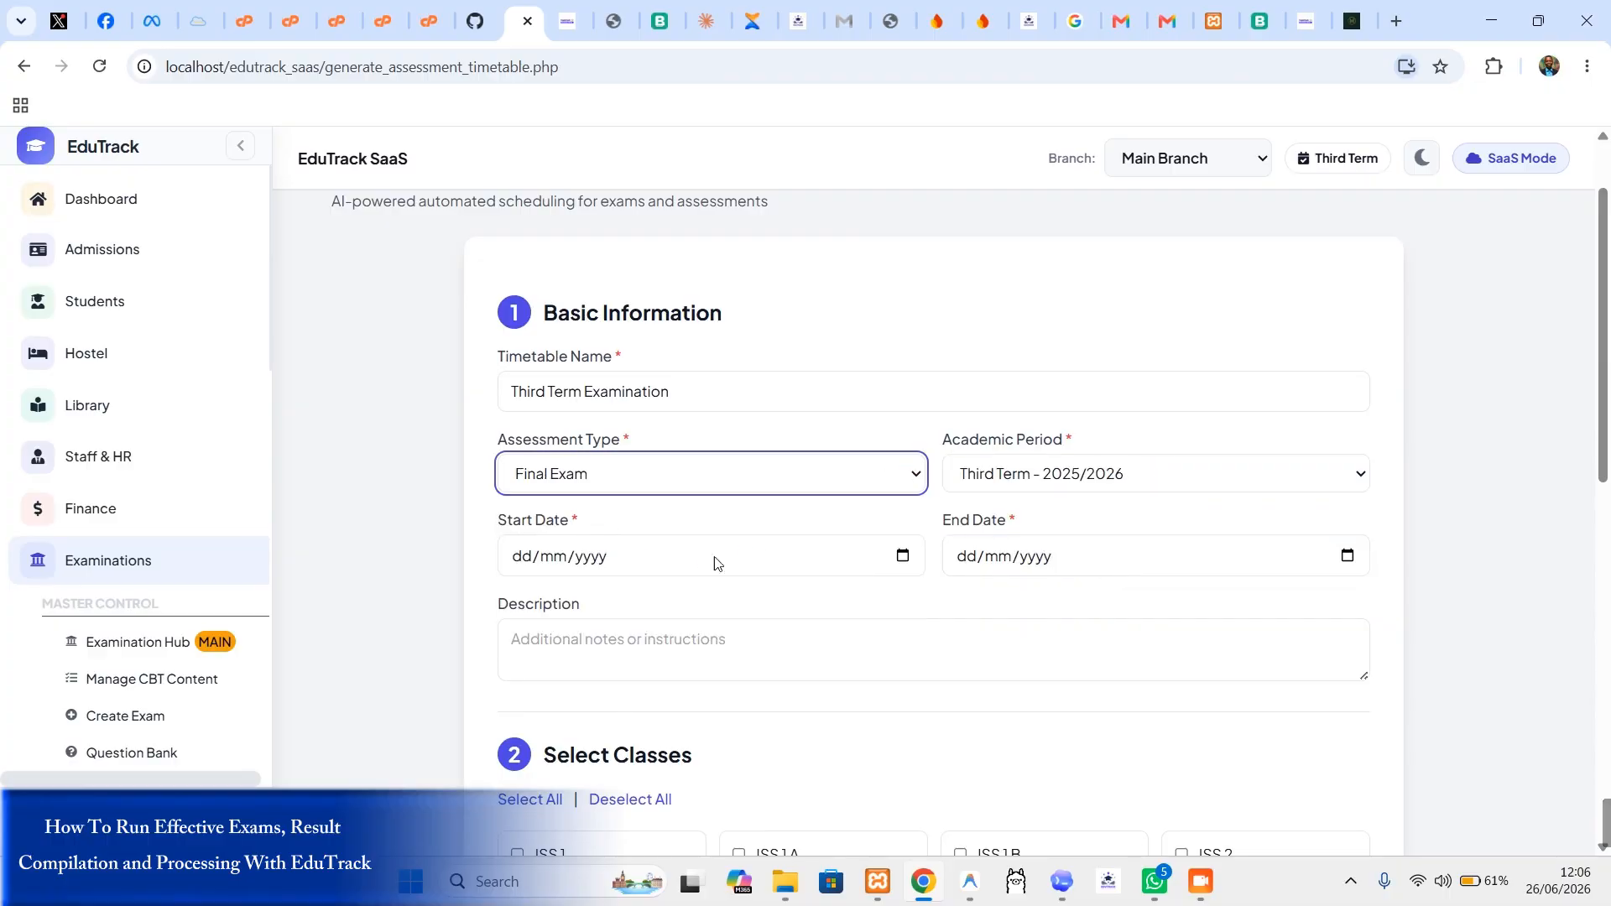
Step: Set the timetable's start date to 01/07/2026 and its end date to 09/07/2026
{"action": "left_click", "coordinate": [902, 557]}
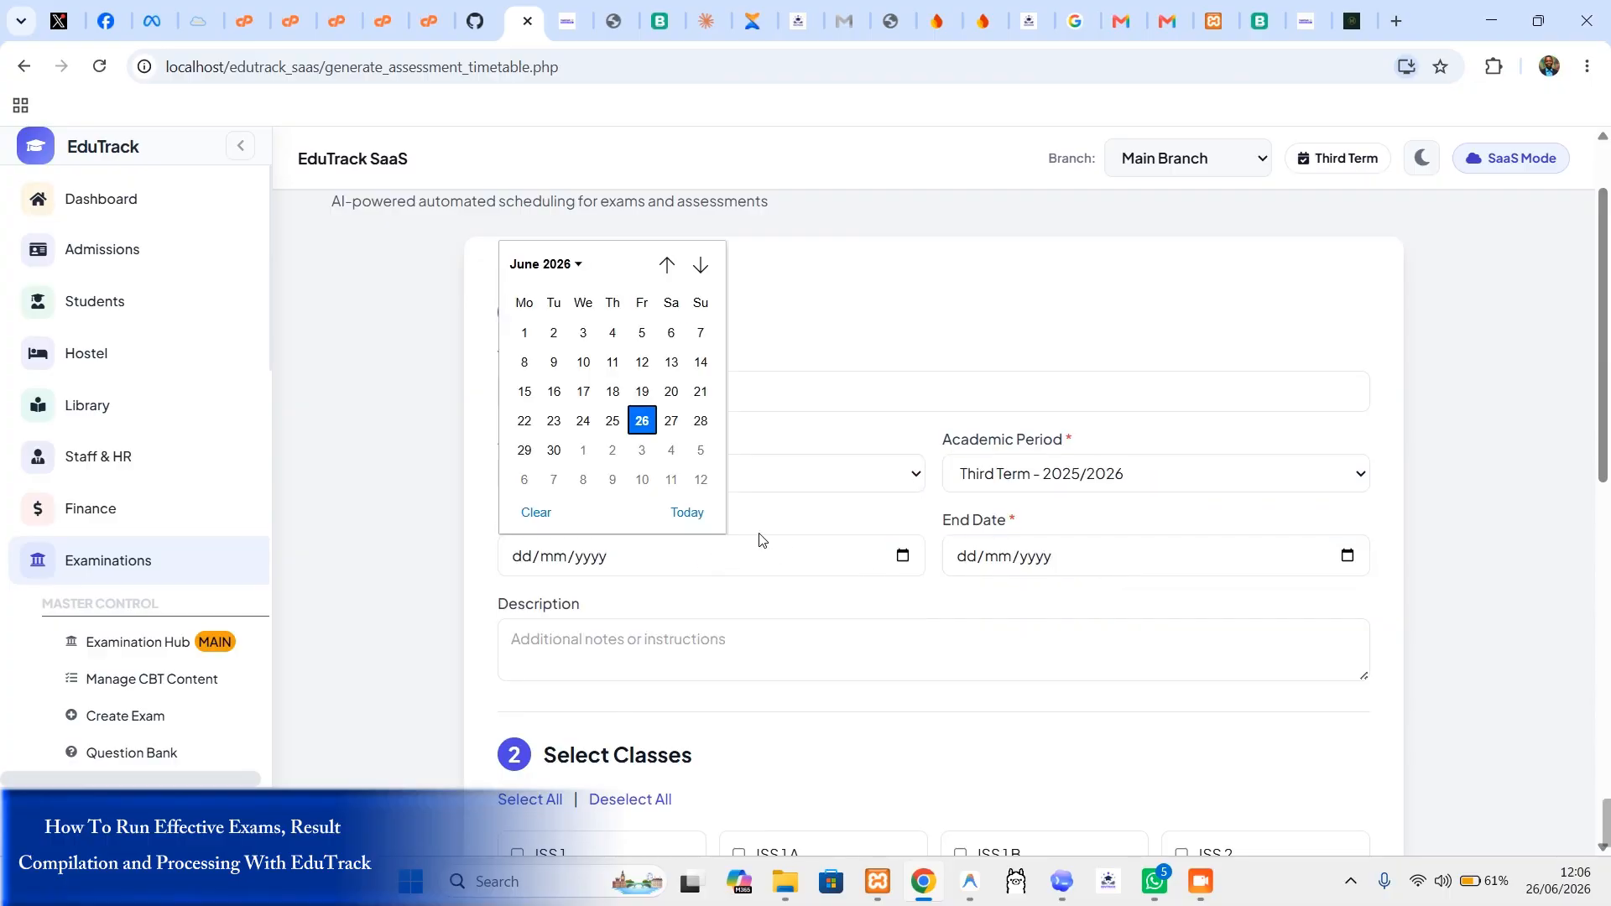
{"action": "left_click", "coordinate": [583, 451]}
{"action": "left_click", "coordinate": [1345, 558]}
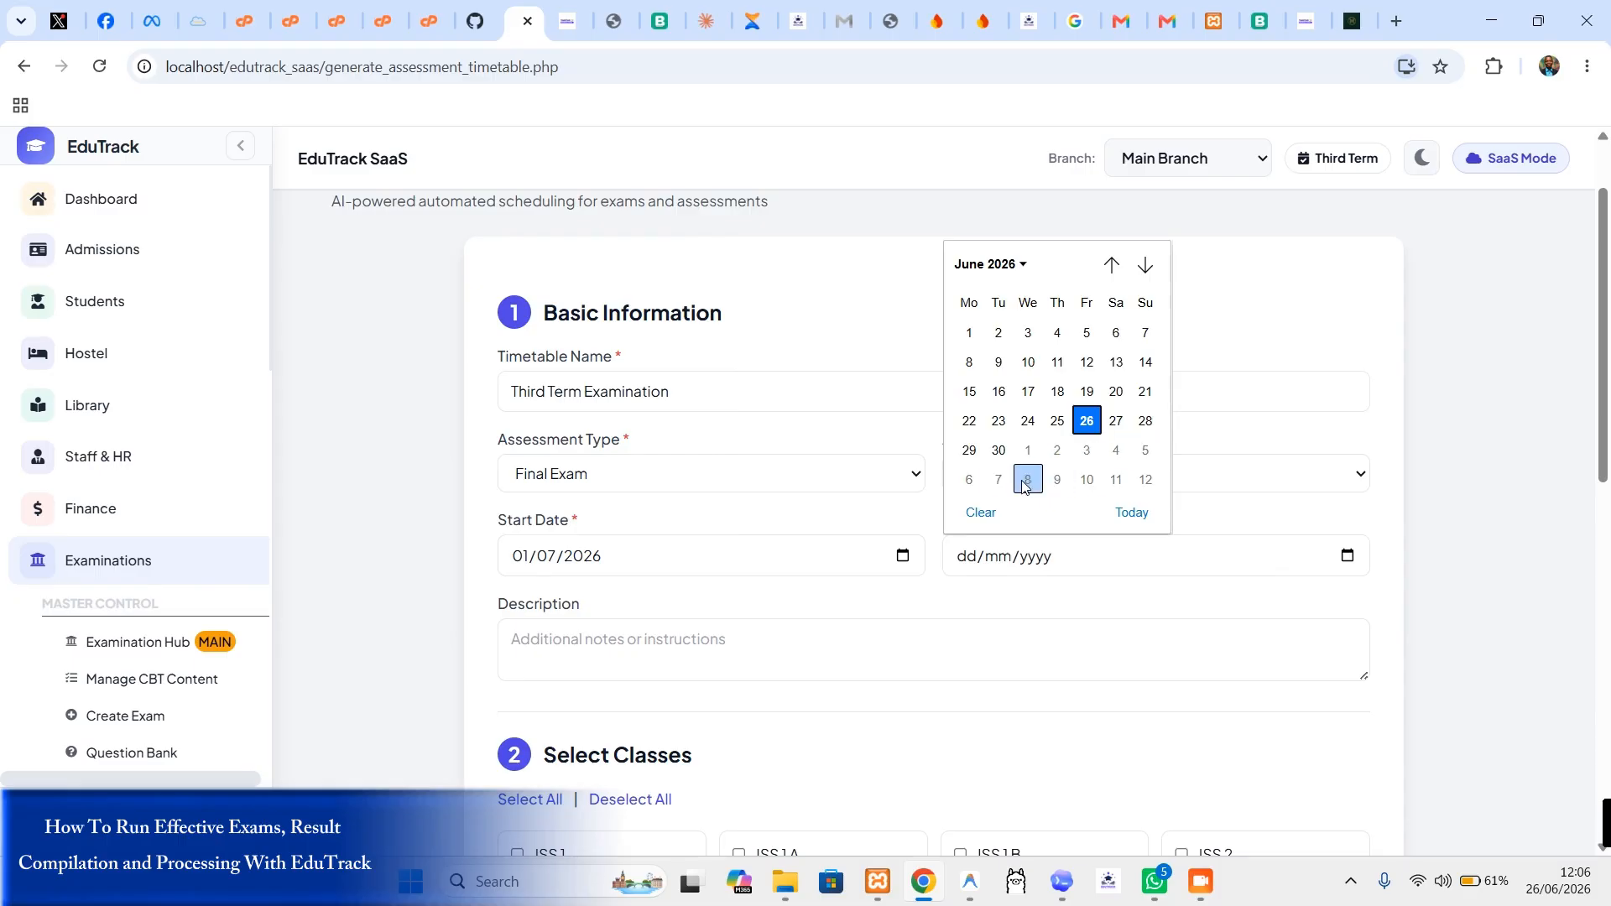
{"action": "left_click", "coordinate": [1059, 480]}
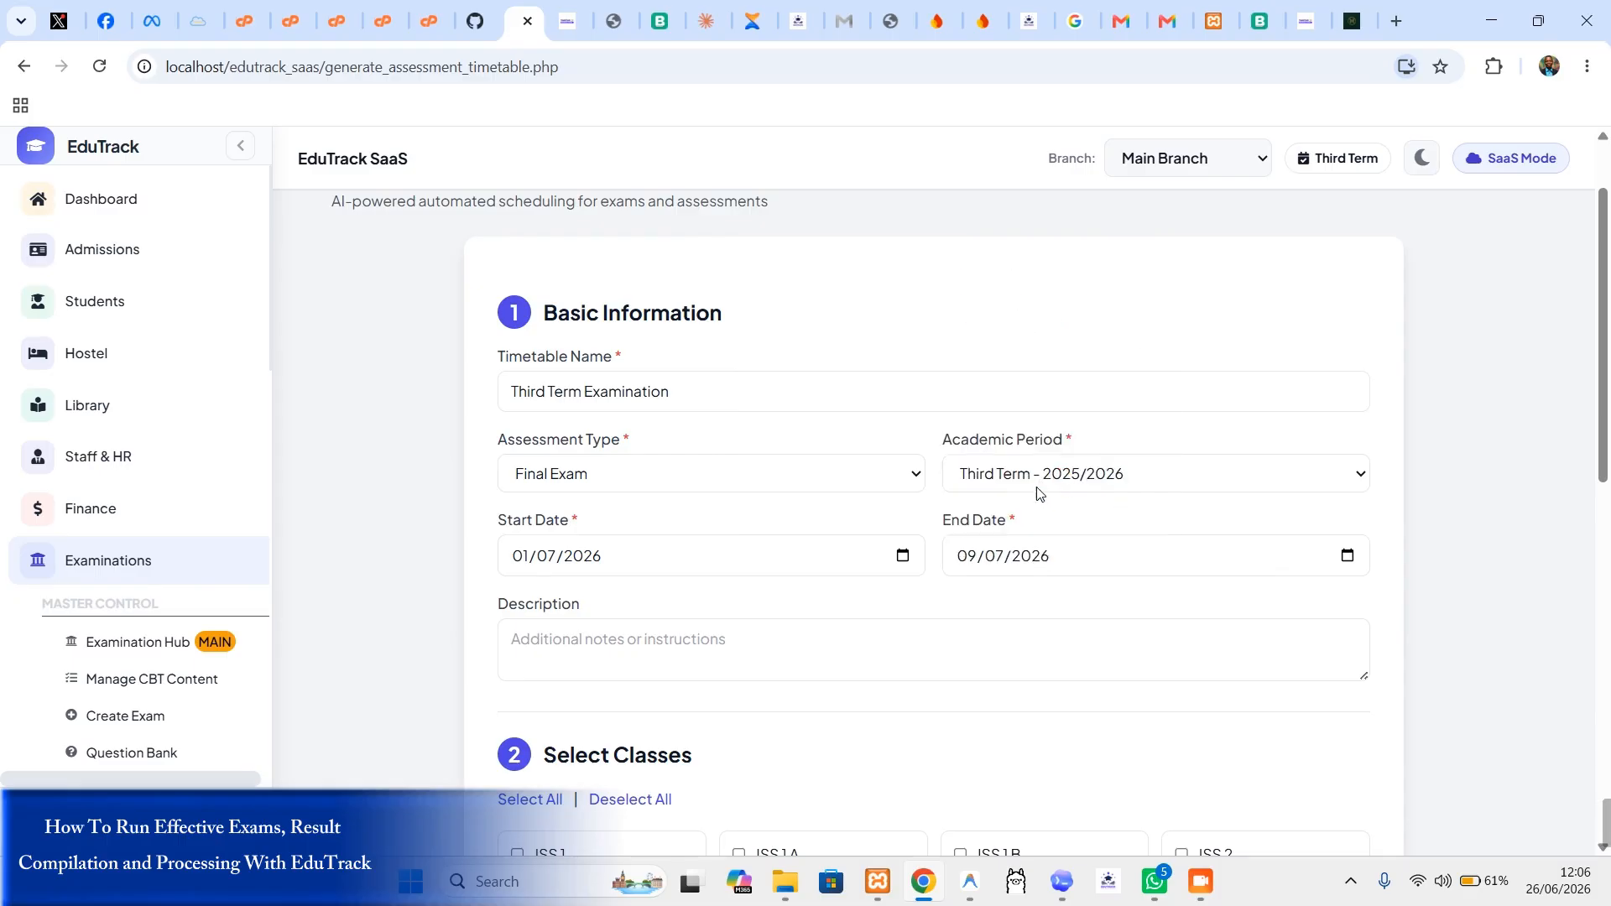
Step: Include the classes JSS 1, JSS 1 A, JSS 1 B, JSS 2, JSS 2 A, JSS 3, SS 1, SS 2 and SS 3
{"action": "scroll", "coordinate": [1169, 608], "scroll_direction": "down", "scroll_amount": 4}
{"action": "scroll", "coordinate": [687, 450], "scroll_direction": "down", "scroll_amount": 3}
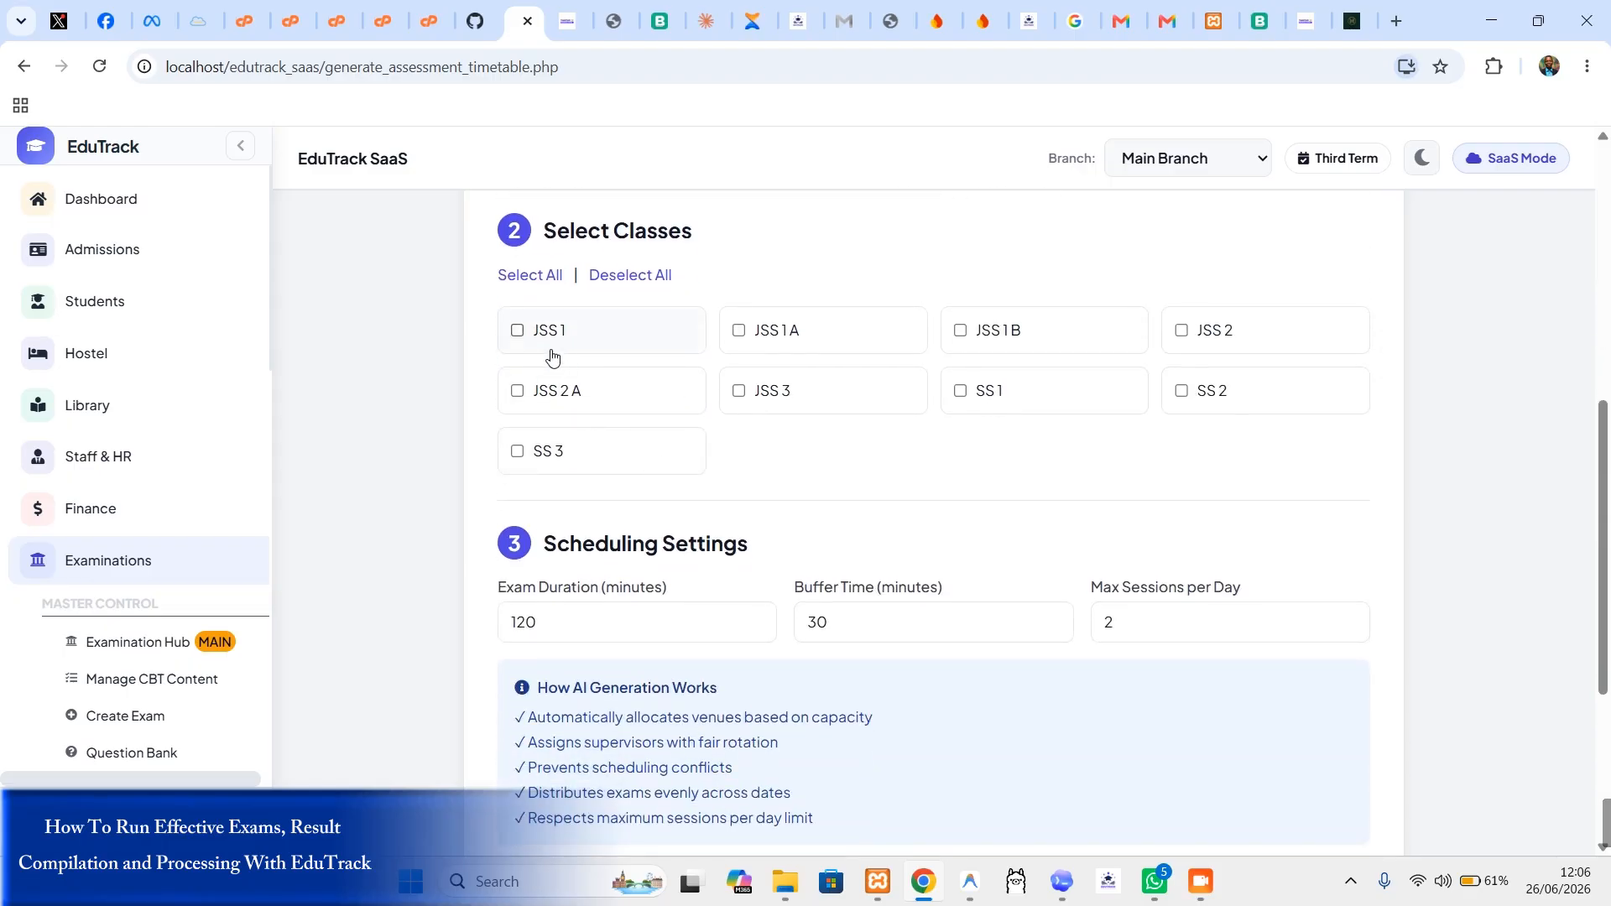
{"action": "left_click", "coordinate": [517, 329]}
{"action": "left_click", "coordinate": [1182, 330]}
{"action": "left_click", "coordinate": [762, 401]}
{"action": "left_click", "coordinate": [986, 398]}
{"action": "left_click", "coordinate": [1185, 390]}
{"action": "left_click", "coordinate": [522, 454]}
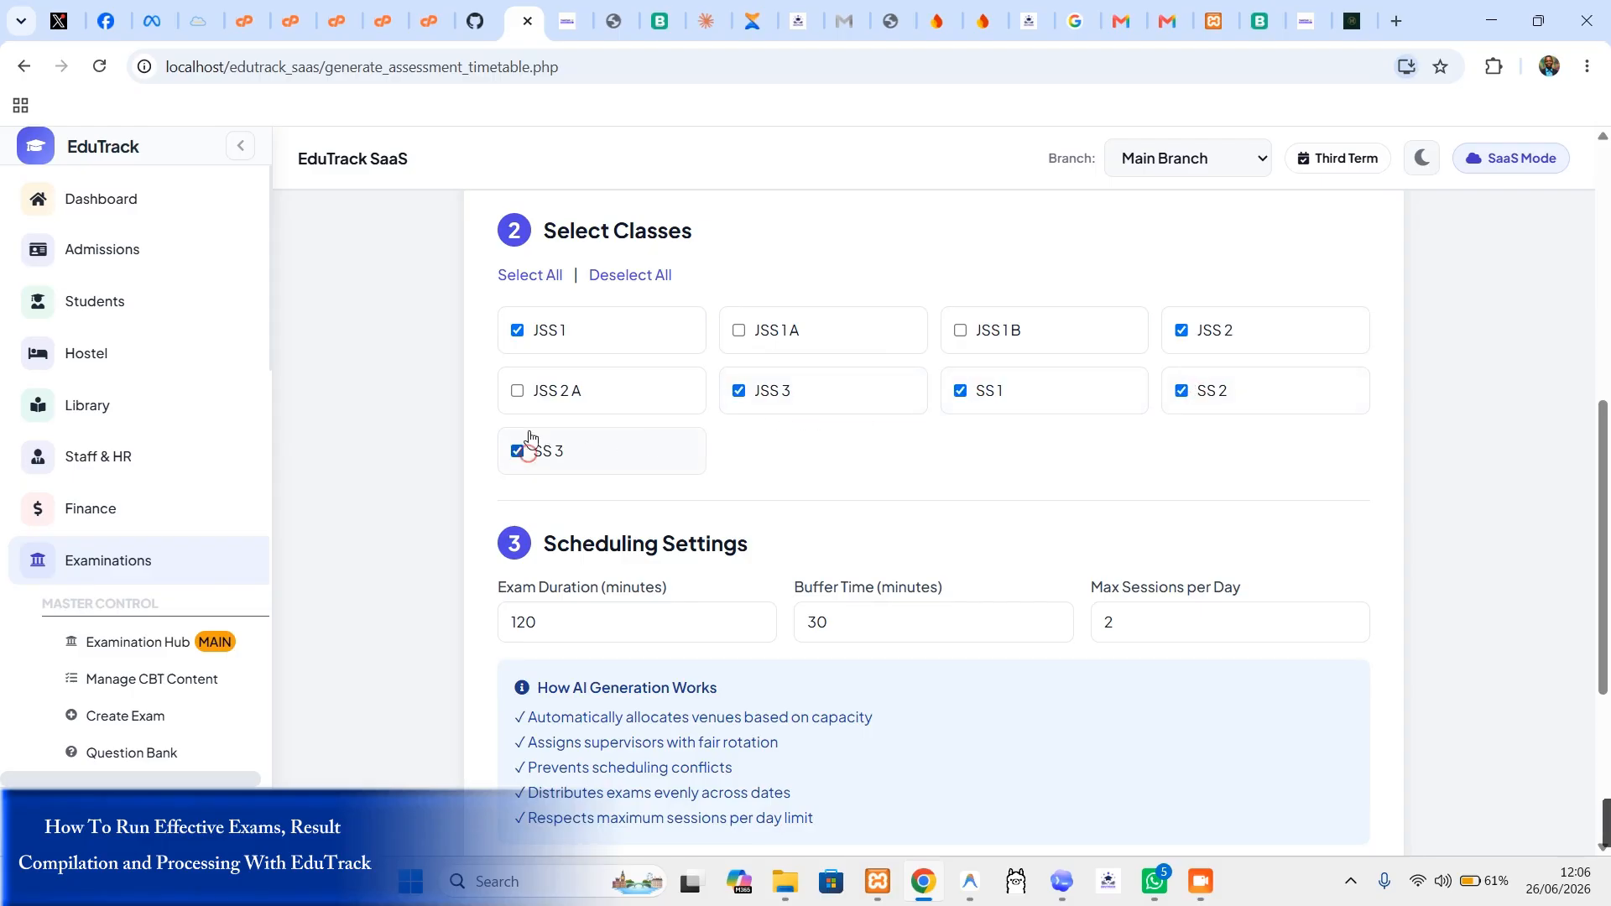
{"action": "left_click", "coordinate": [519, 393]}
{"action": "left_click", "coordinate": [751, 336]}
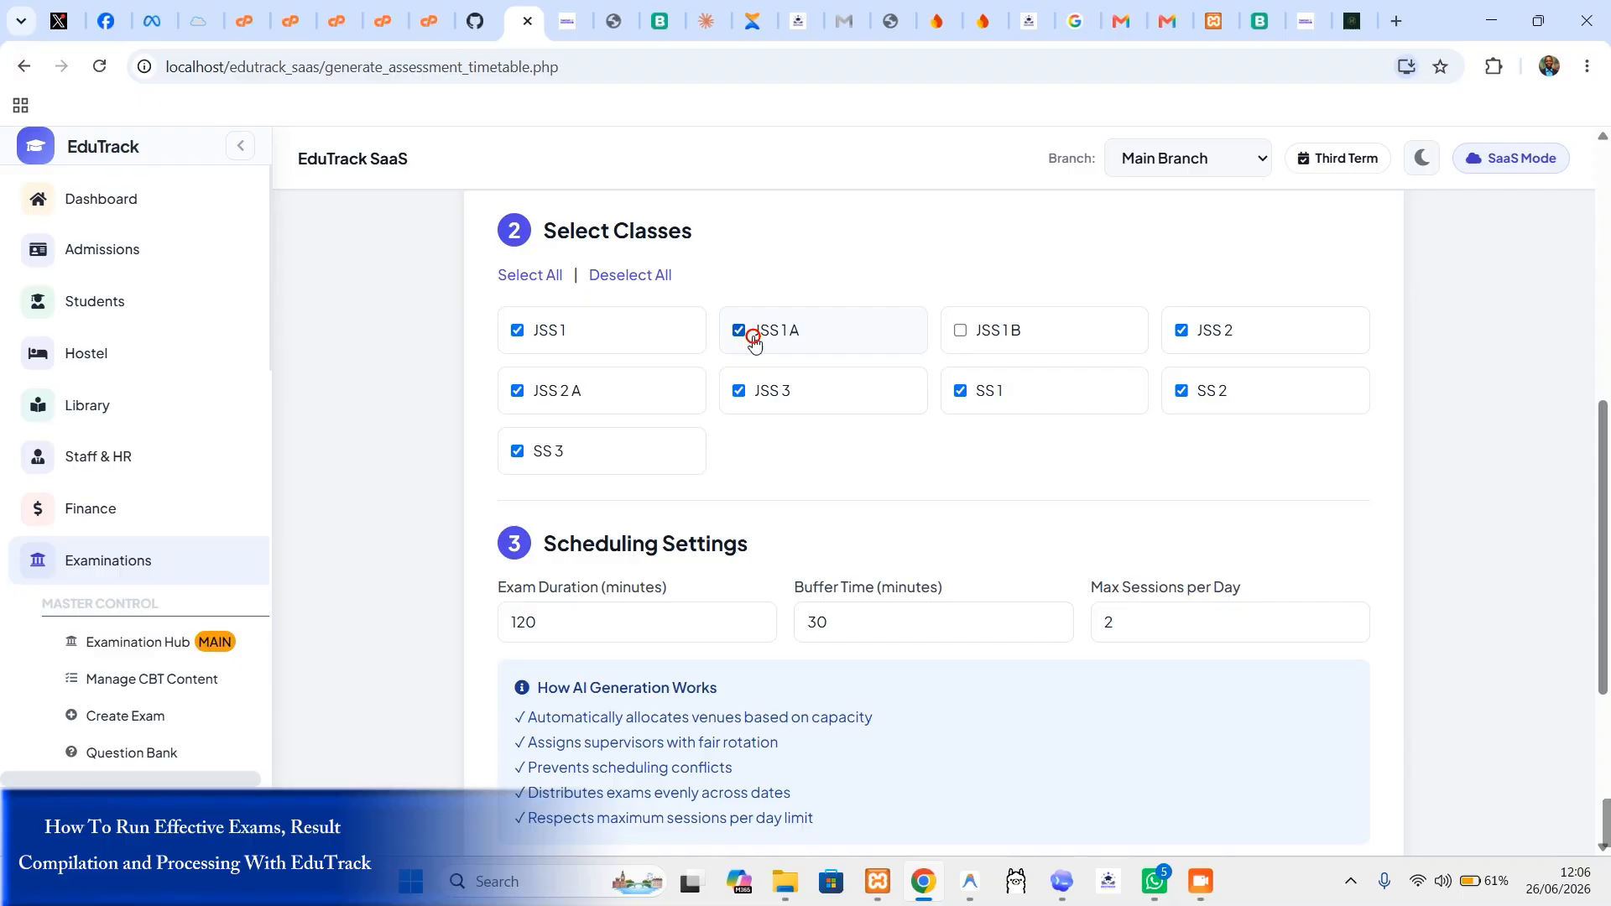
{"action": "left_click", "coordinate": [990, 330]}
Step: Set the exam duration to 60 minutes and the maximum sessions per day to 3, keeping a 30-minute buffer
{"action": "scroll", "coordinate": [795, 475], "scroll_direction": "down", "scroll_amount": 2}
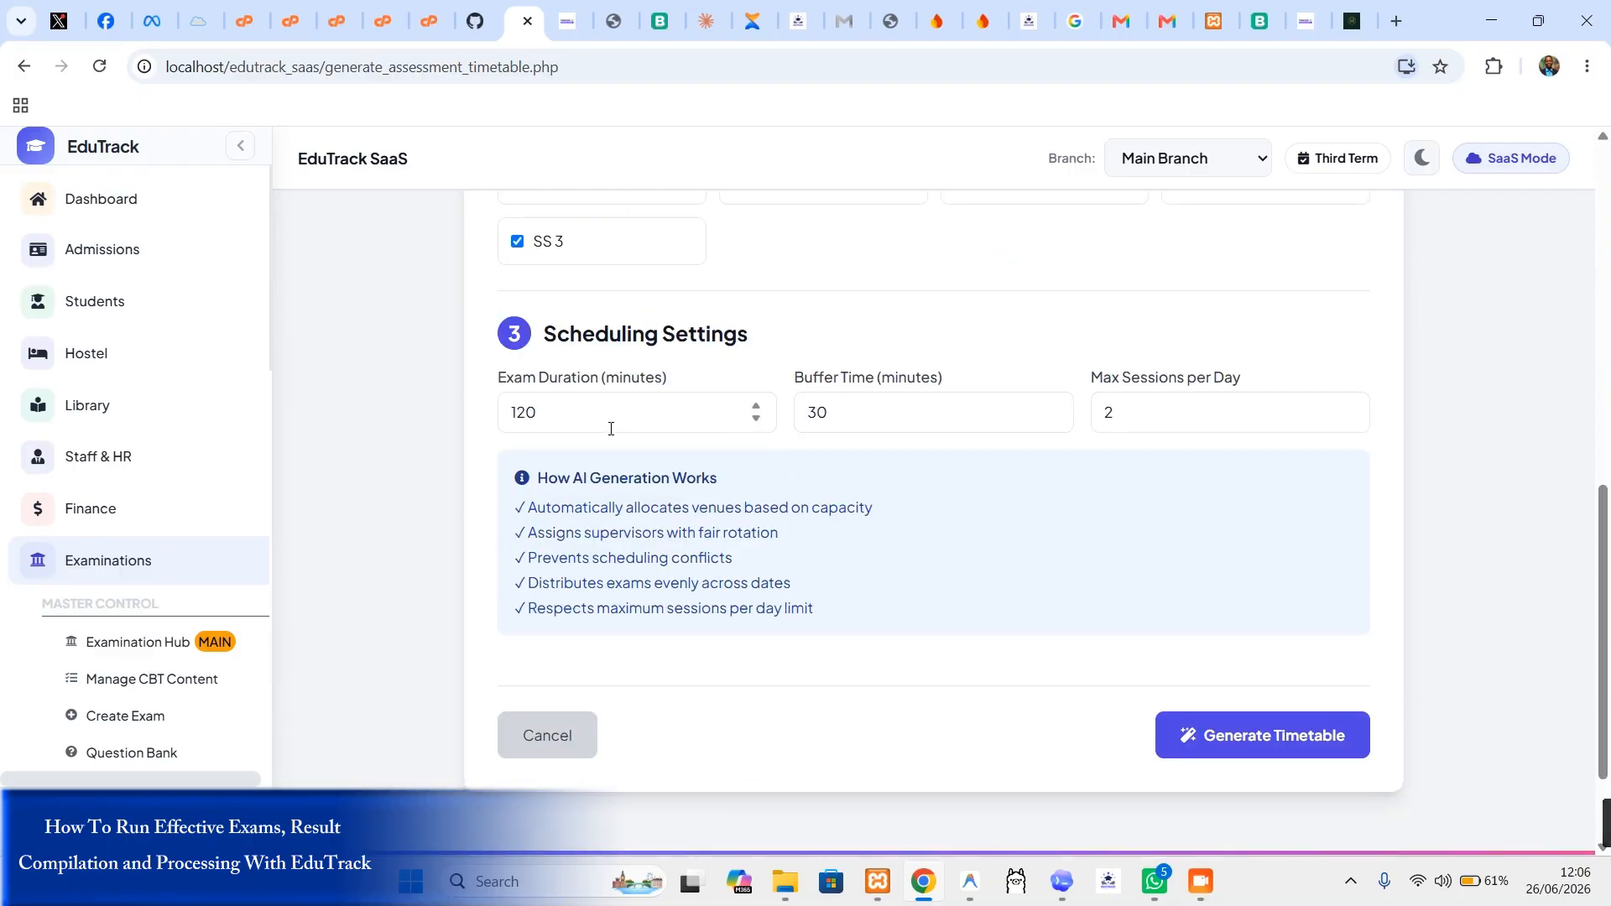
{"action": "left_click_drag", "start_coordinate": [602, 416], "coordinate": [505, 422]}
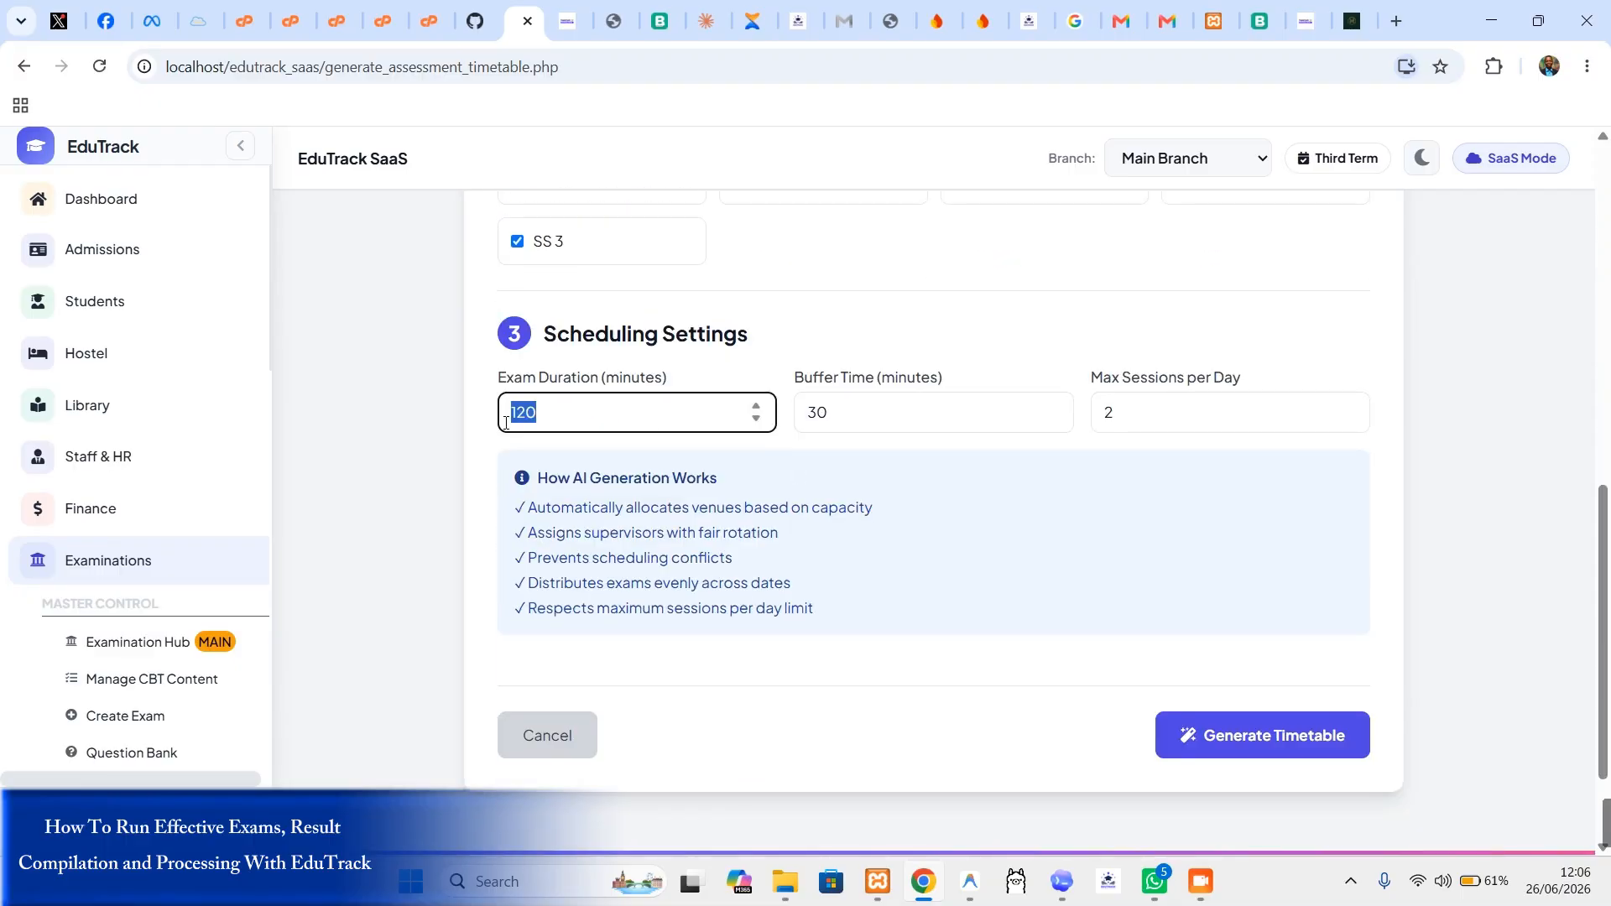
{"action": "type", "text": "60"}
{"action": "left_click", "coordinate": [874, 415]}
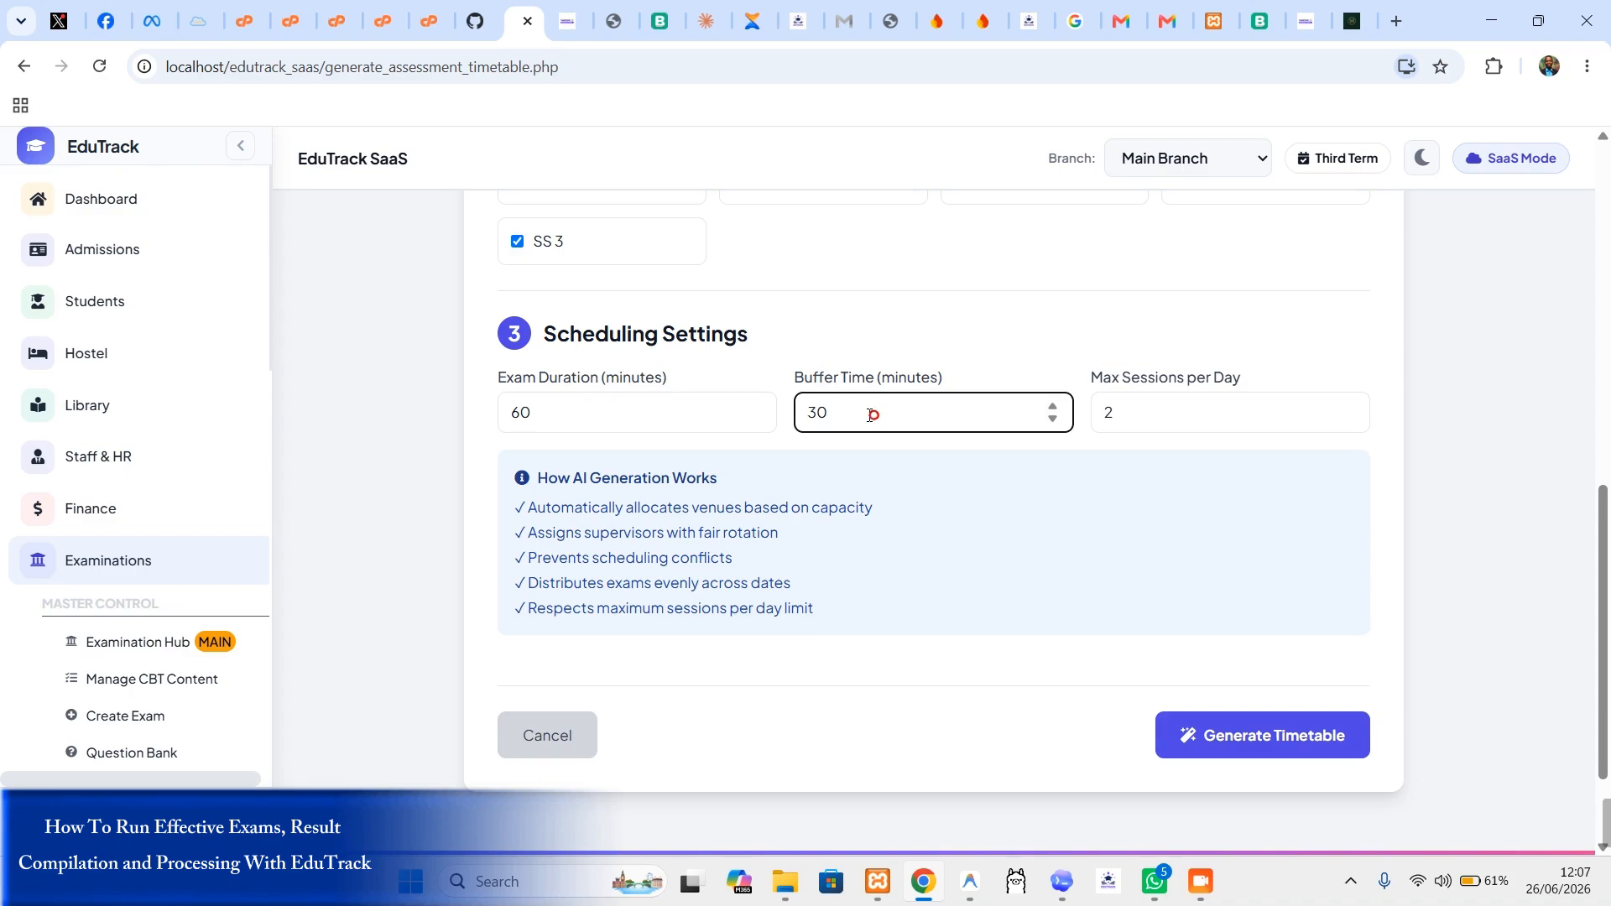
{"action": "double_click", "coordinate": [874, 416]}
{"action": "left_click", "coordinate": [1044, 364]}
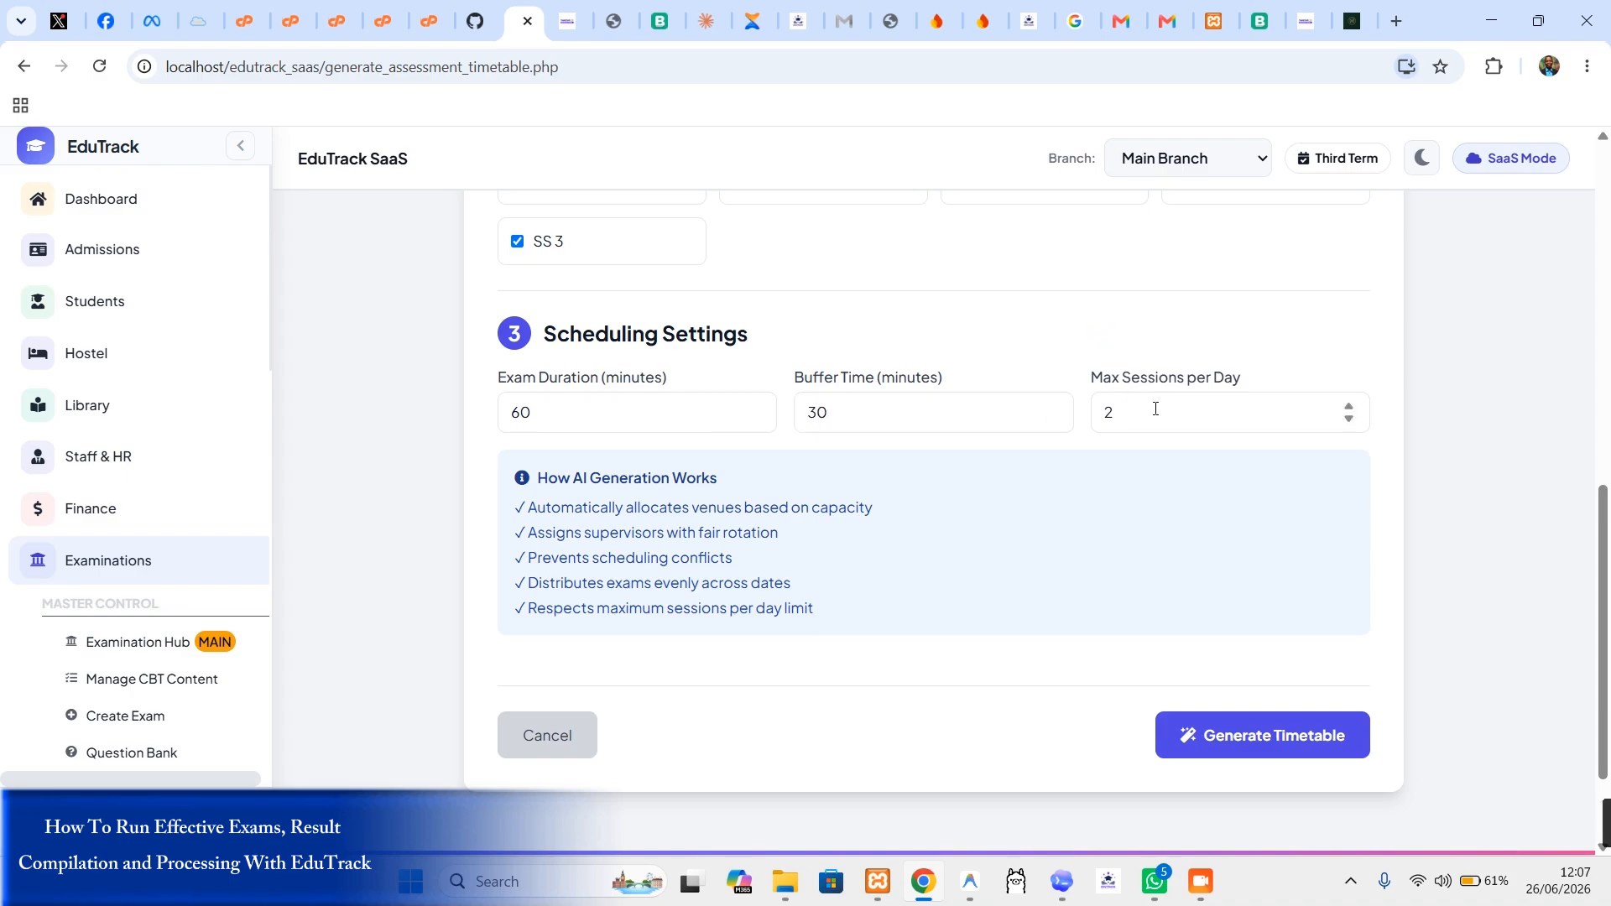
{"action": "left_click_drag", "start_coordinate": [1150, 406], "coordinate": [1096, 409]}
{"action": "type", "text": "3"}
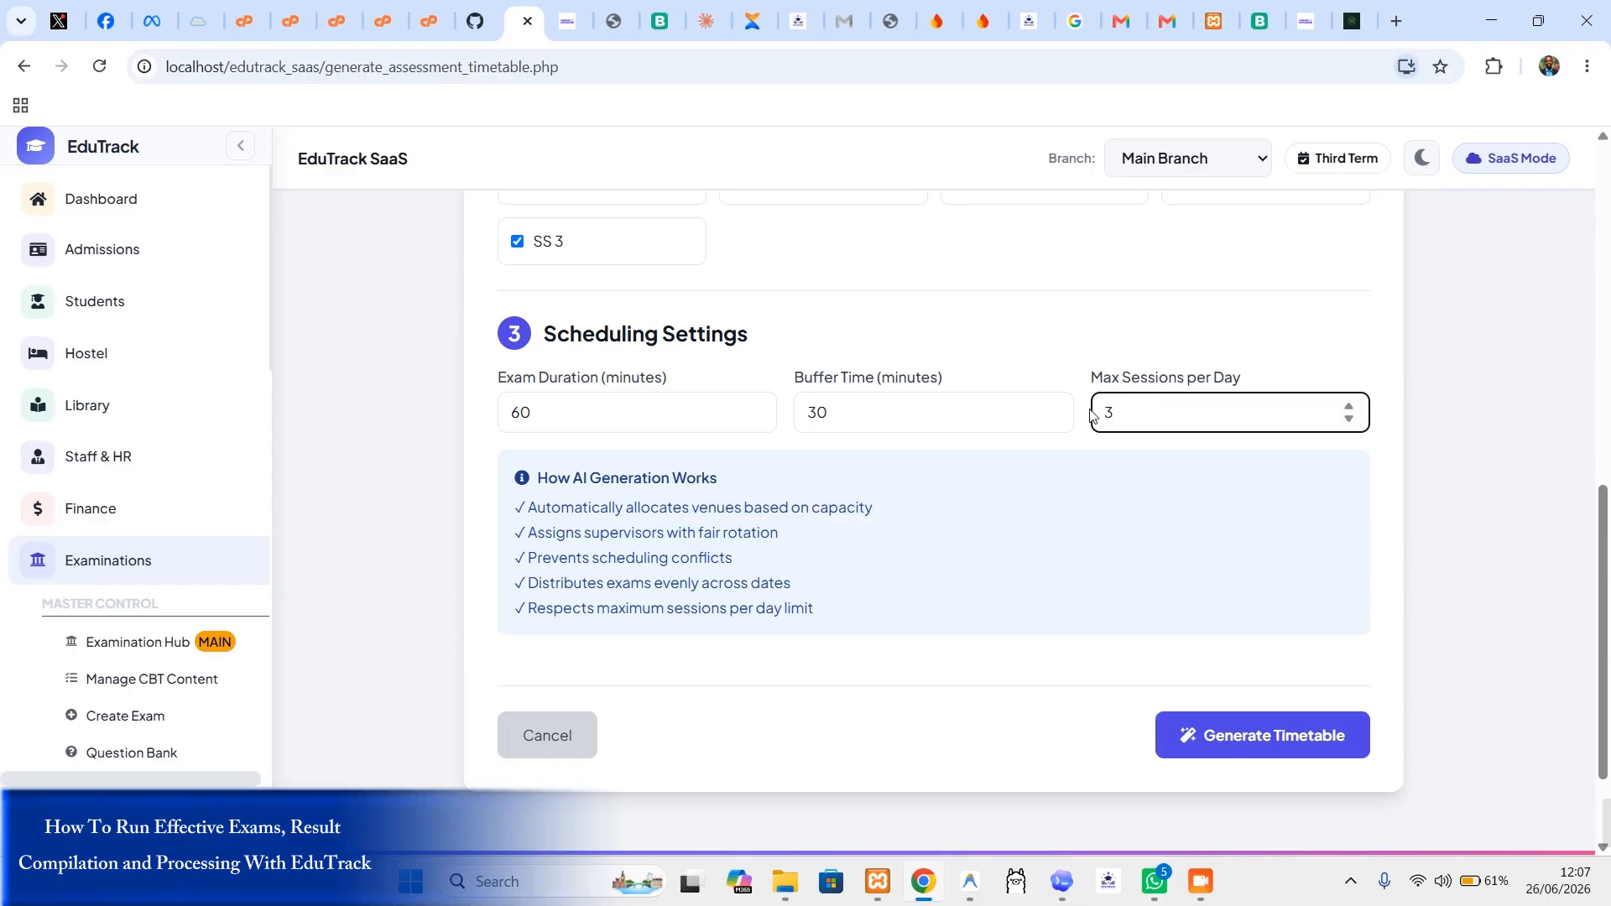
Step: Check the entered timetable details and try to generate the timetable
{"action": "scroll", "coordinate": [878, 554], "scroll_direction": "up", "scroll_amount": 10}
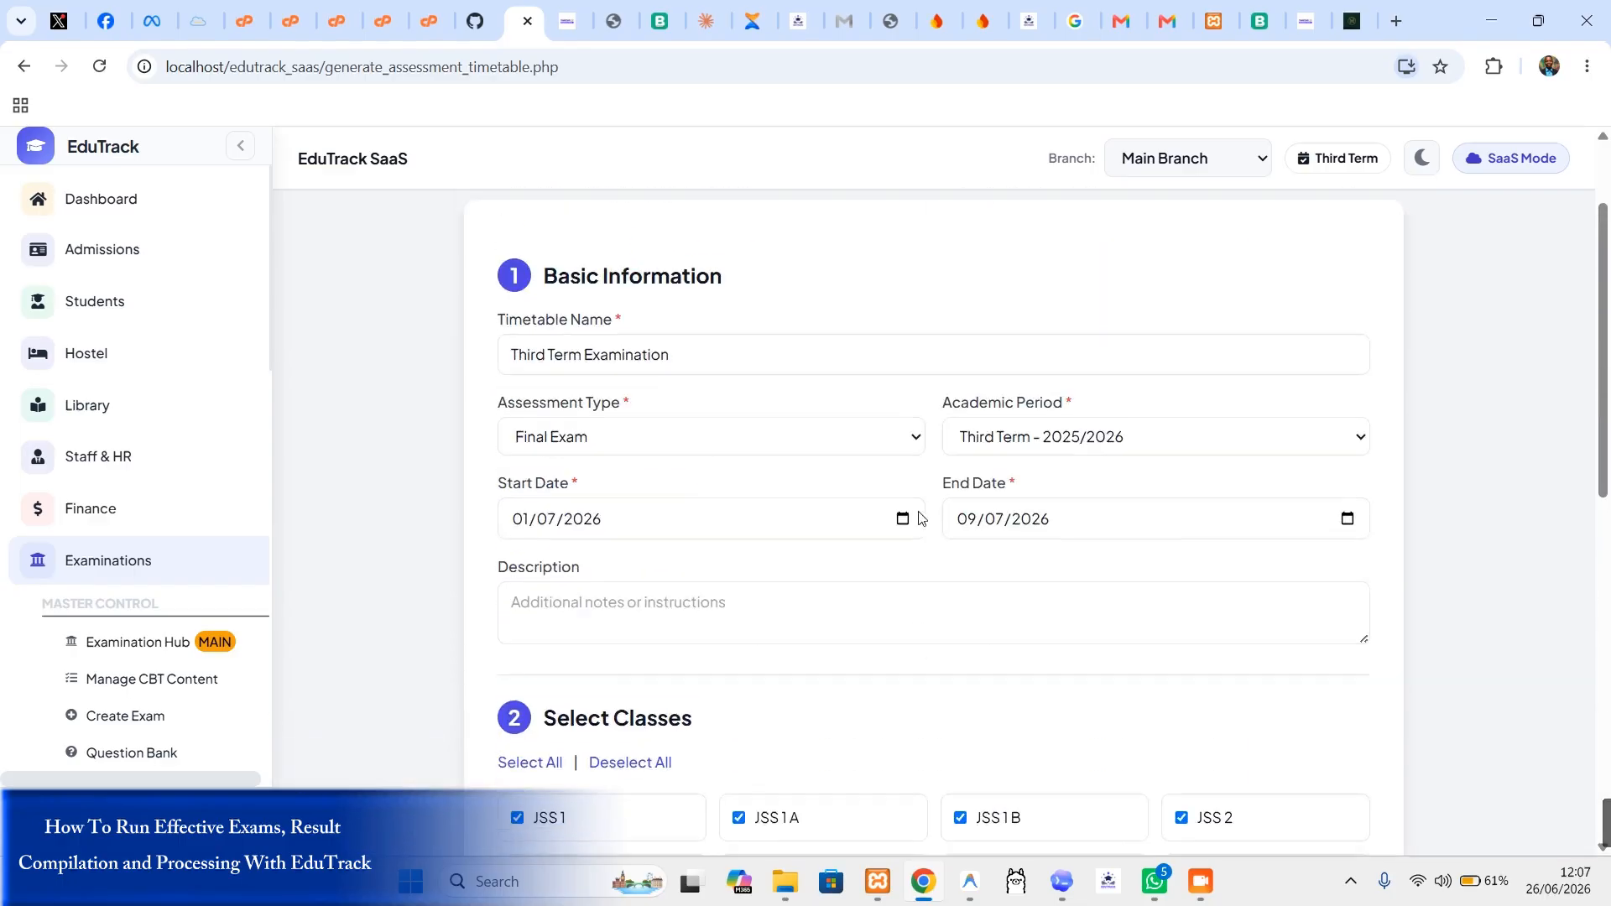
{"action": "scroll", "coordinate": [1111, 437], "scroll_direction": "down", "scroll_amount": 10}
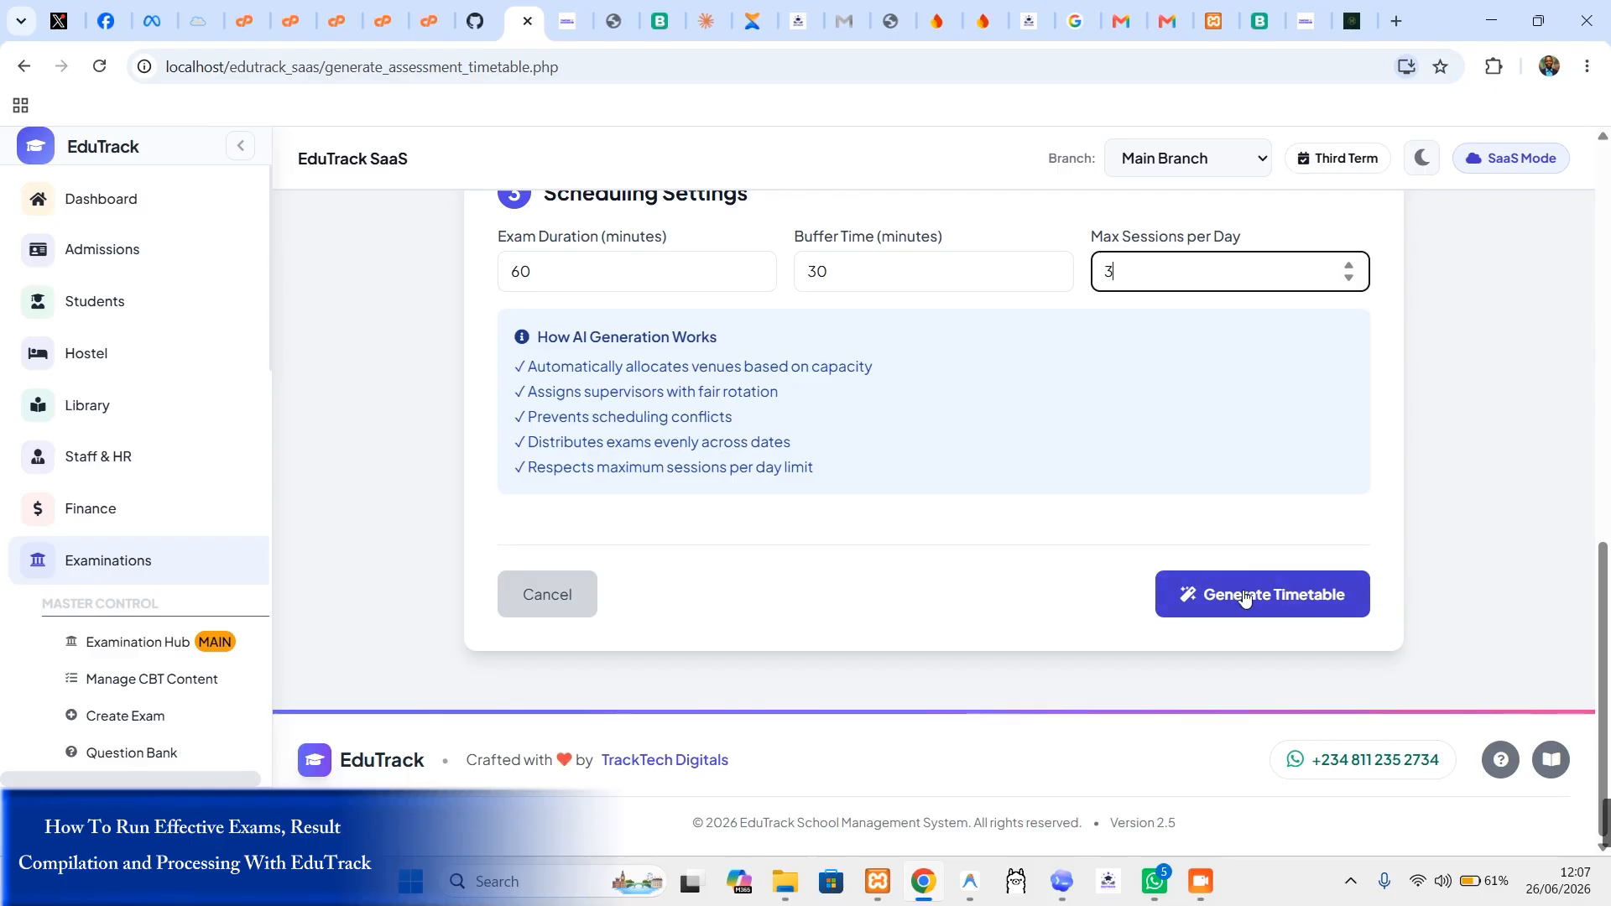
{"action": "left_click", "coordinate": [1220, 601]}
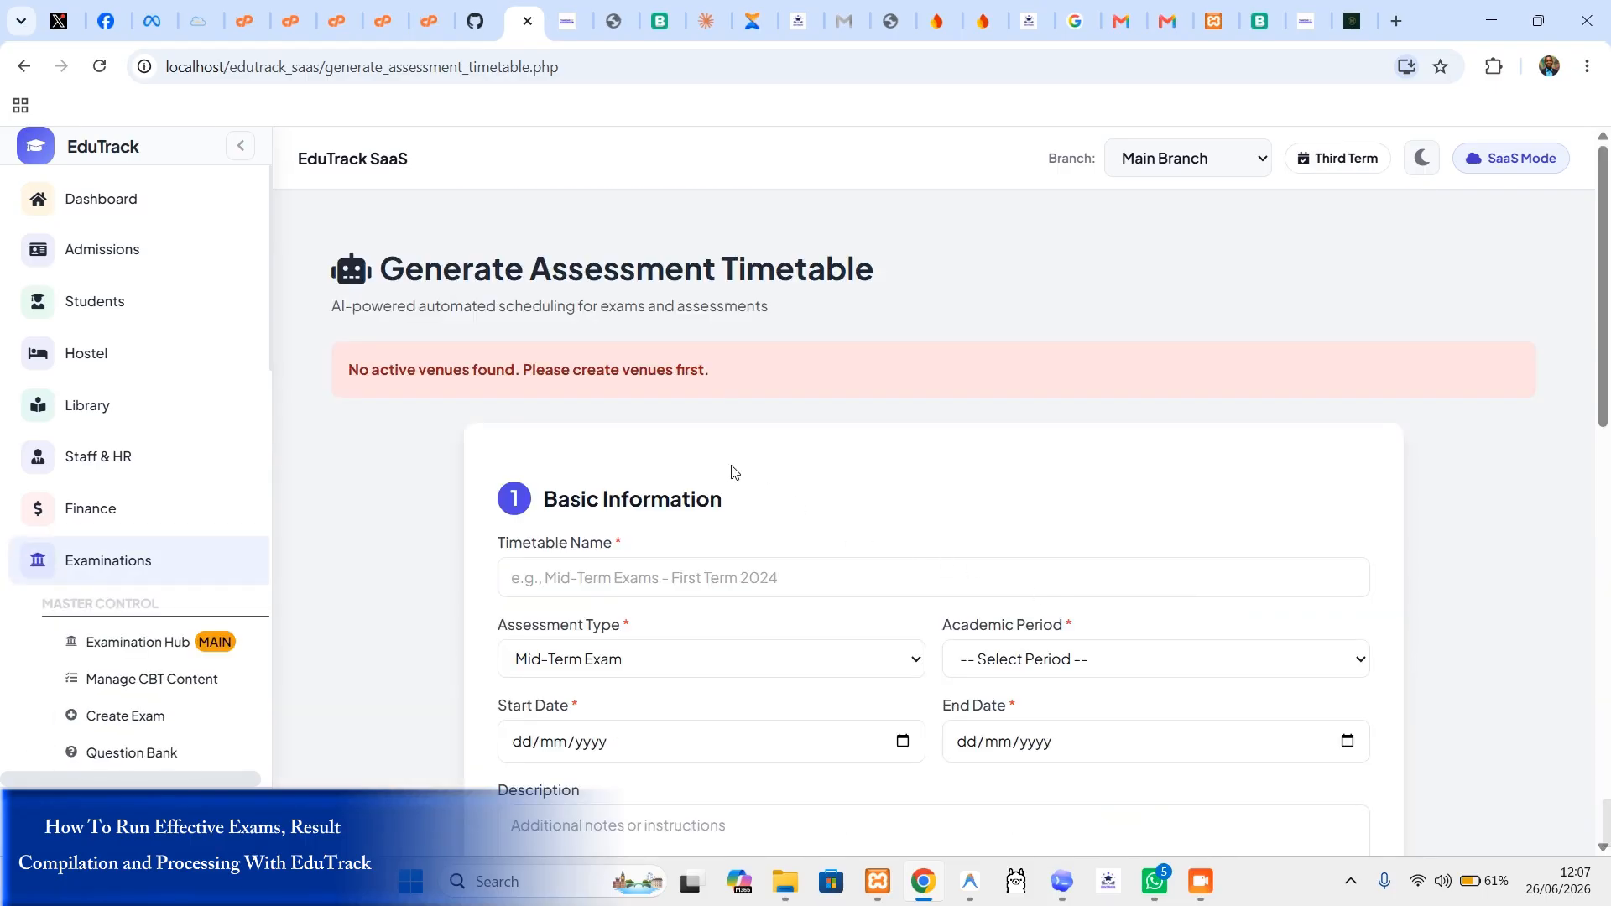
{"action": "scroll", "coordinate": [737, 485], "scroll_direction": "down", "scroll_amount": 8}
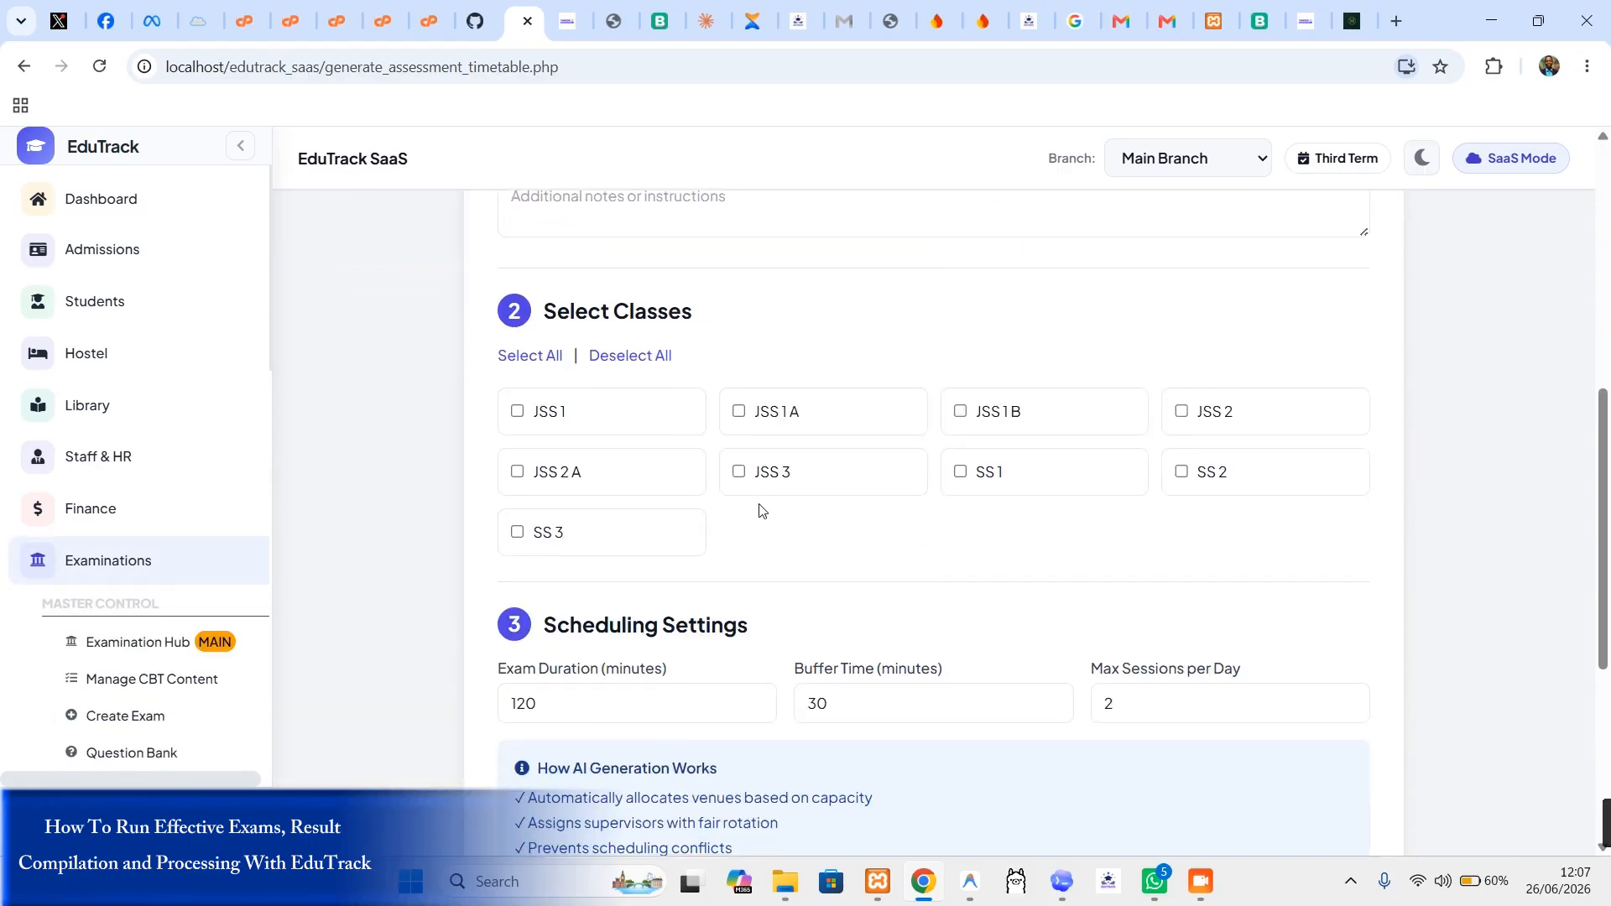
{"action": "scroll", "coordinate": [759, 510], "scroll_direction": "down", "scroll_amount": 5}
{"action": "scroll", "coordinate": [765, 517], "scroll_direction": "up", "scroll_amount": 10}
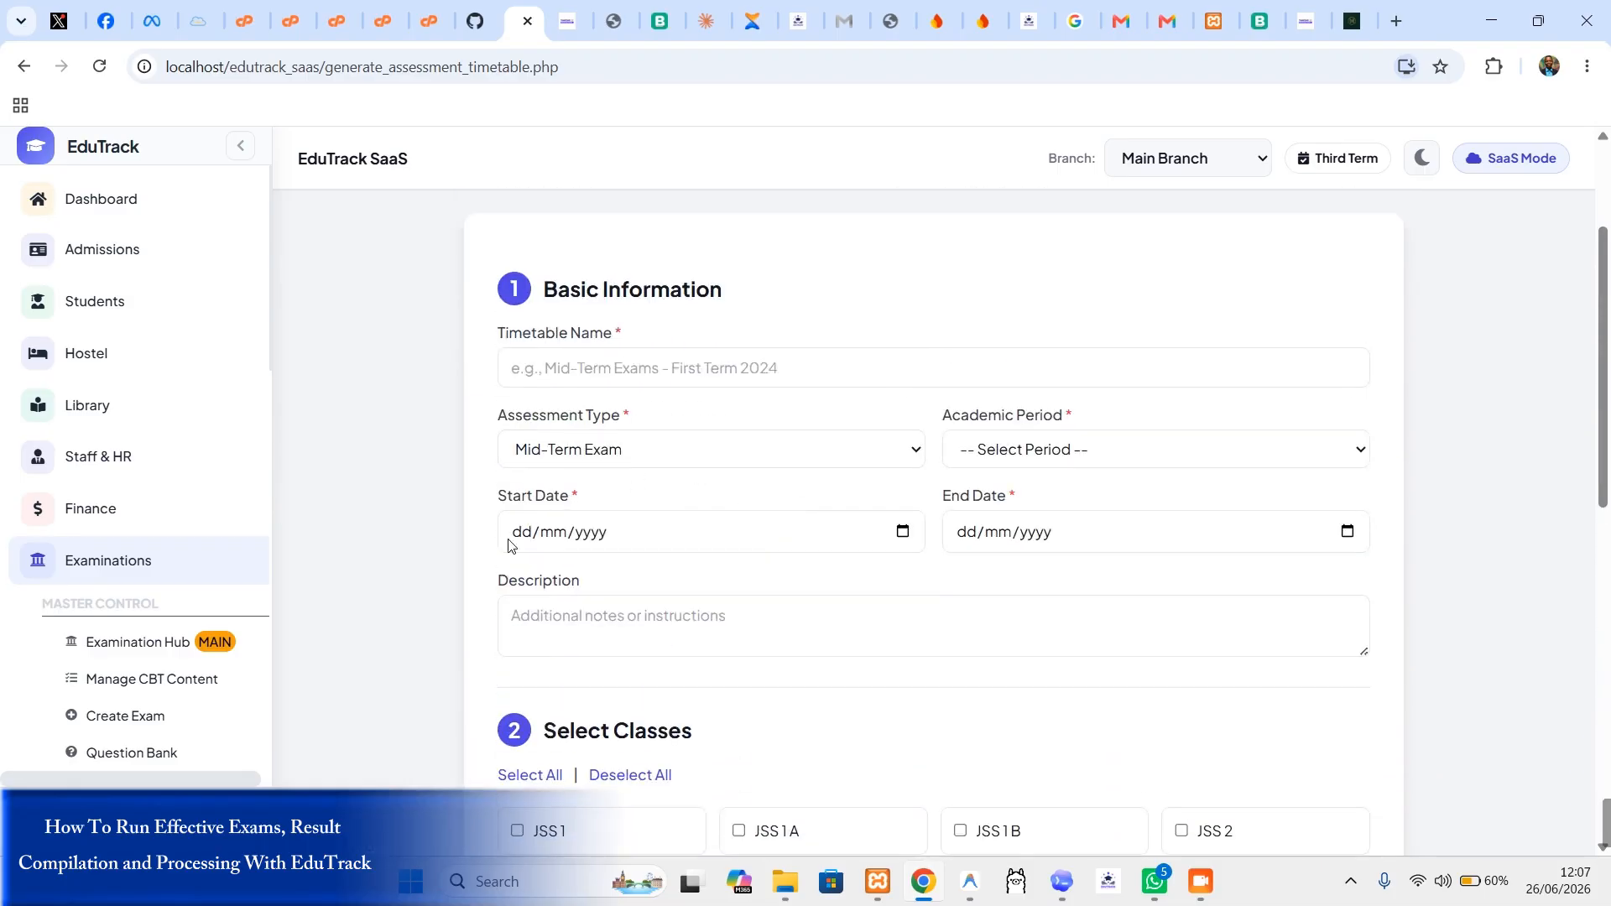
Step: Go to the exam venues and add a Classroom venue named "JSS 1 Class" with a capacity of 20
{"action": "scroll", "coordinate": [143, 663], "scroll_direction": "down", "scroll_amount": 4}
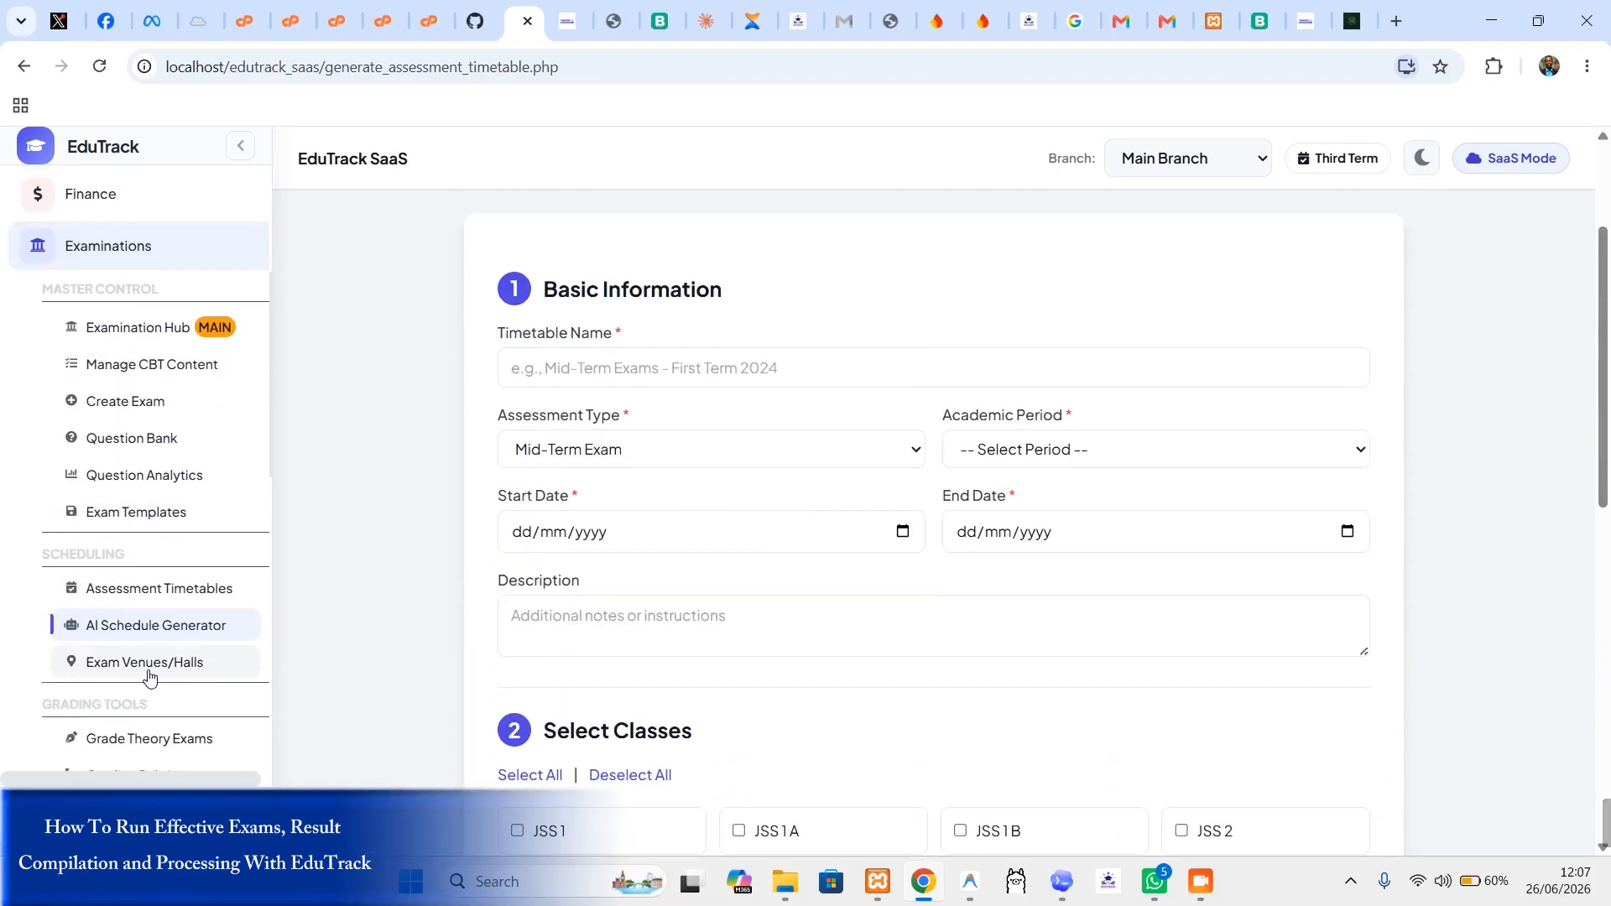
{"action": "left_click", "coordinate": [148, 665]}
{"action": "left_click", "coordinate": [1452, 268]}
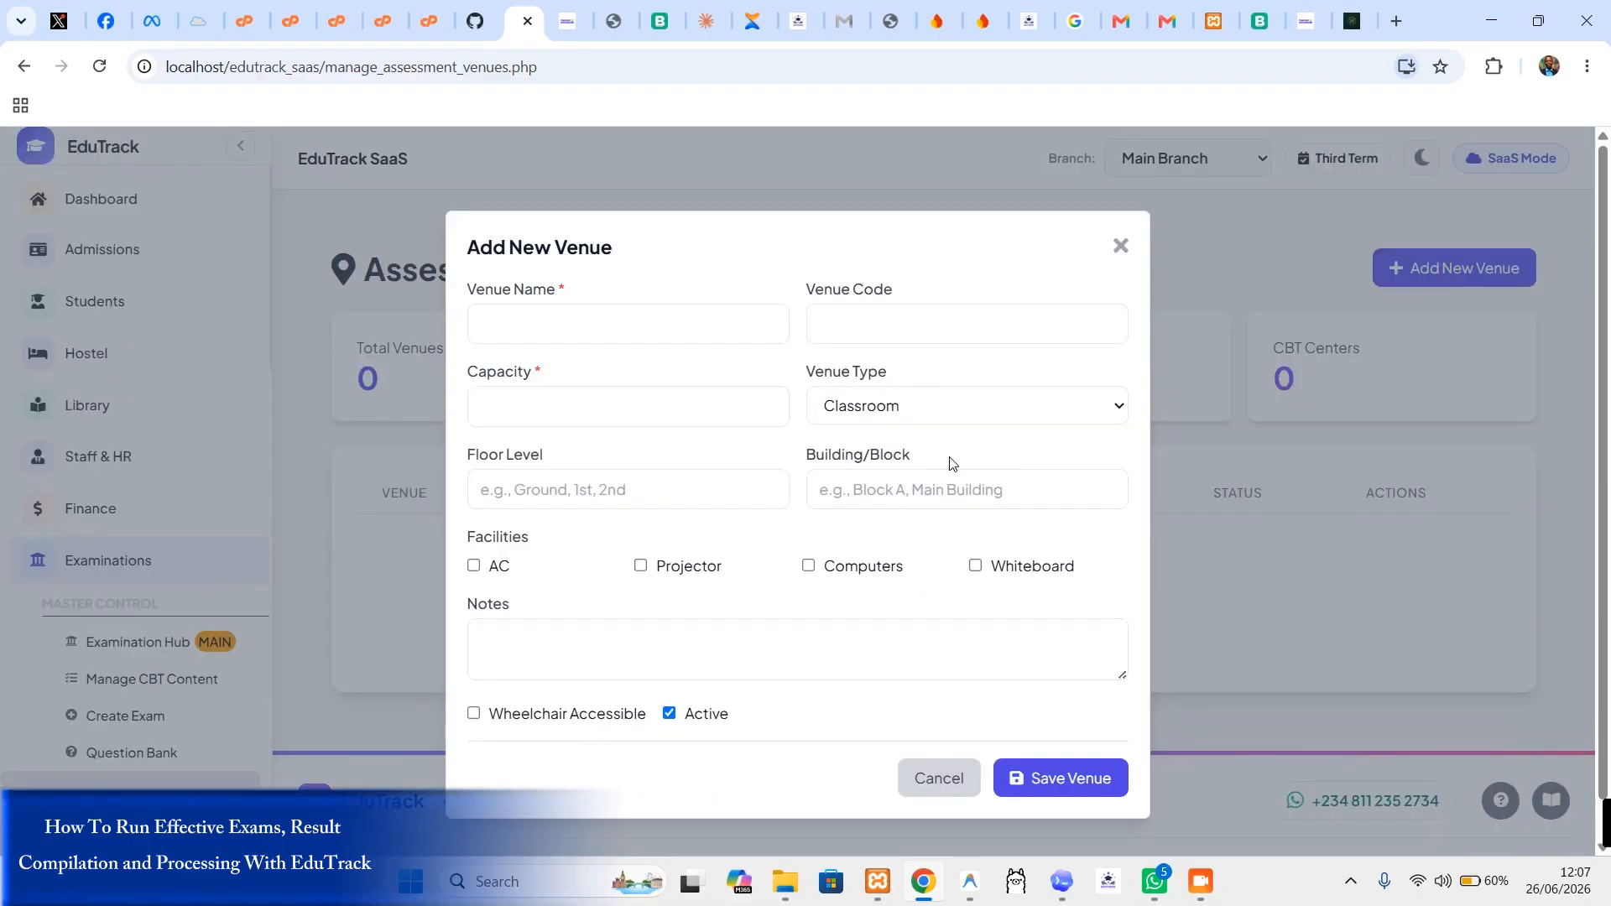
{"action": "left_click", "coordinate": [655, 329]}
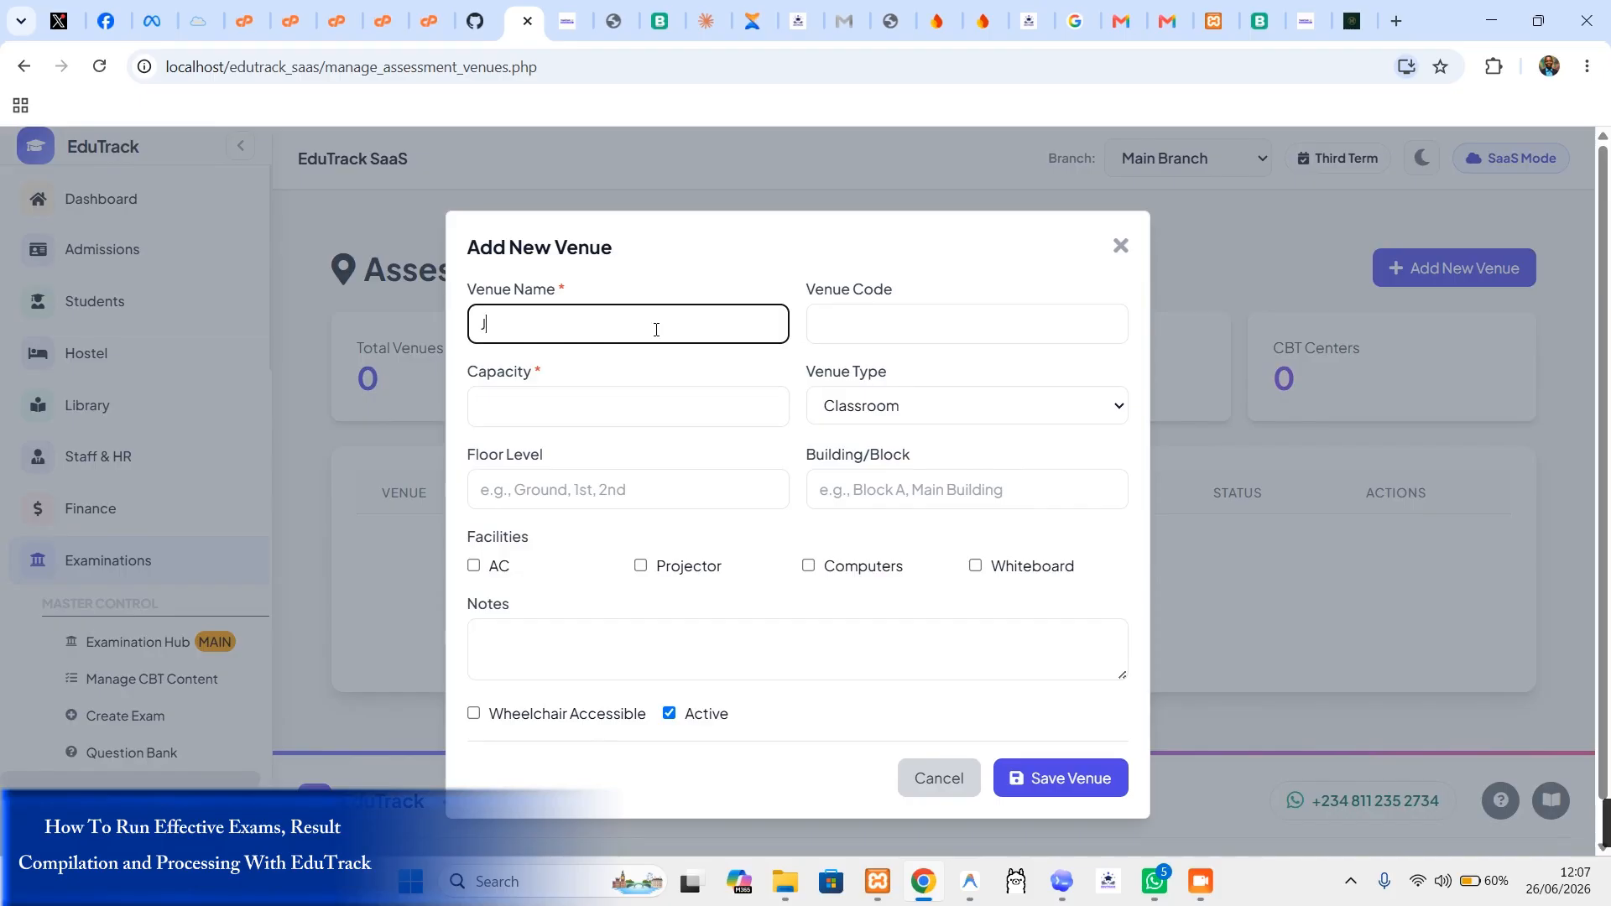
{"action": "type", "text": "JSS 1 Class"}
{"action": "left_click", "coordinate": [642, 408]}
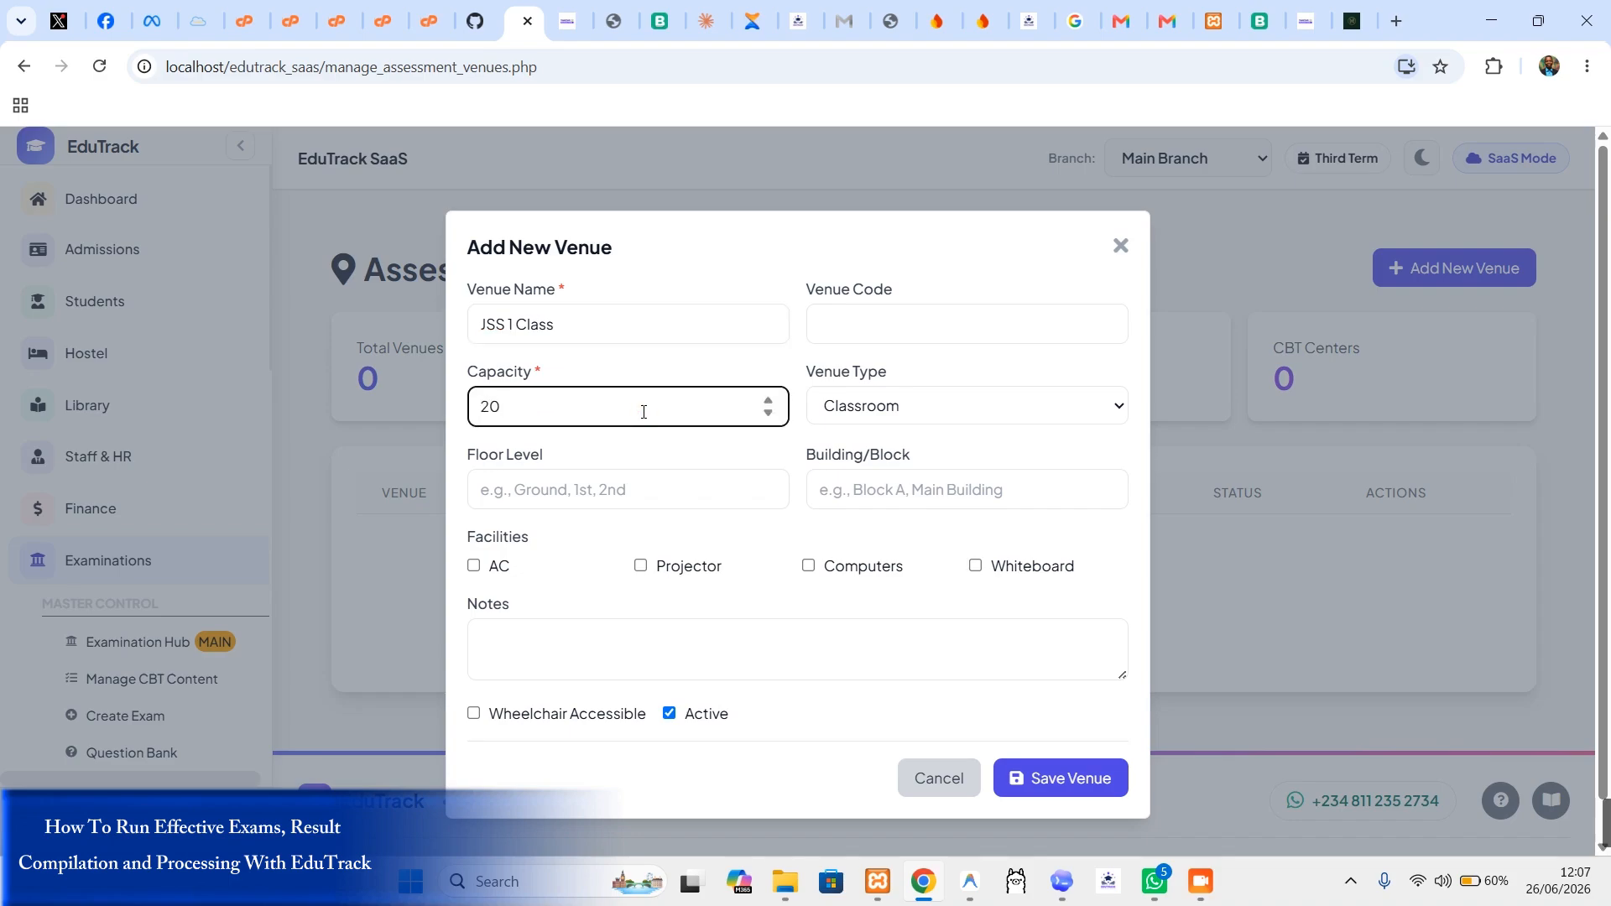
{"action": "left_click", "coordinate": [893, 409]}
{"action": "left_click", "coordinate": [893, 410]}
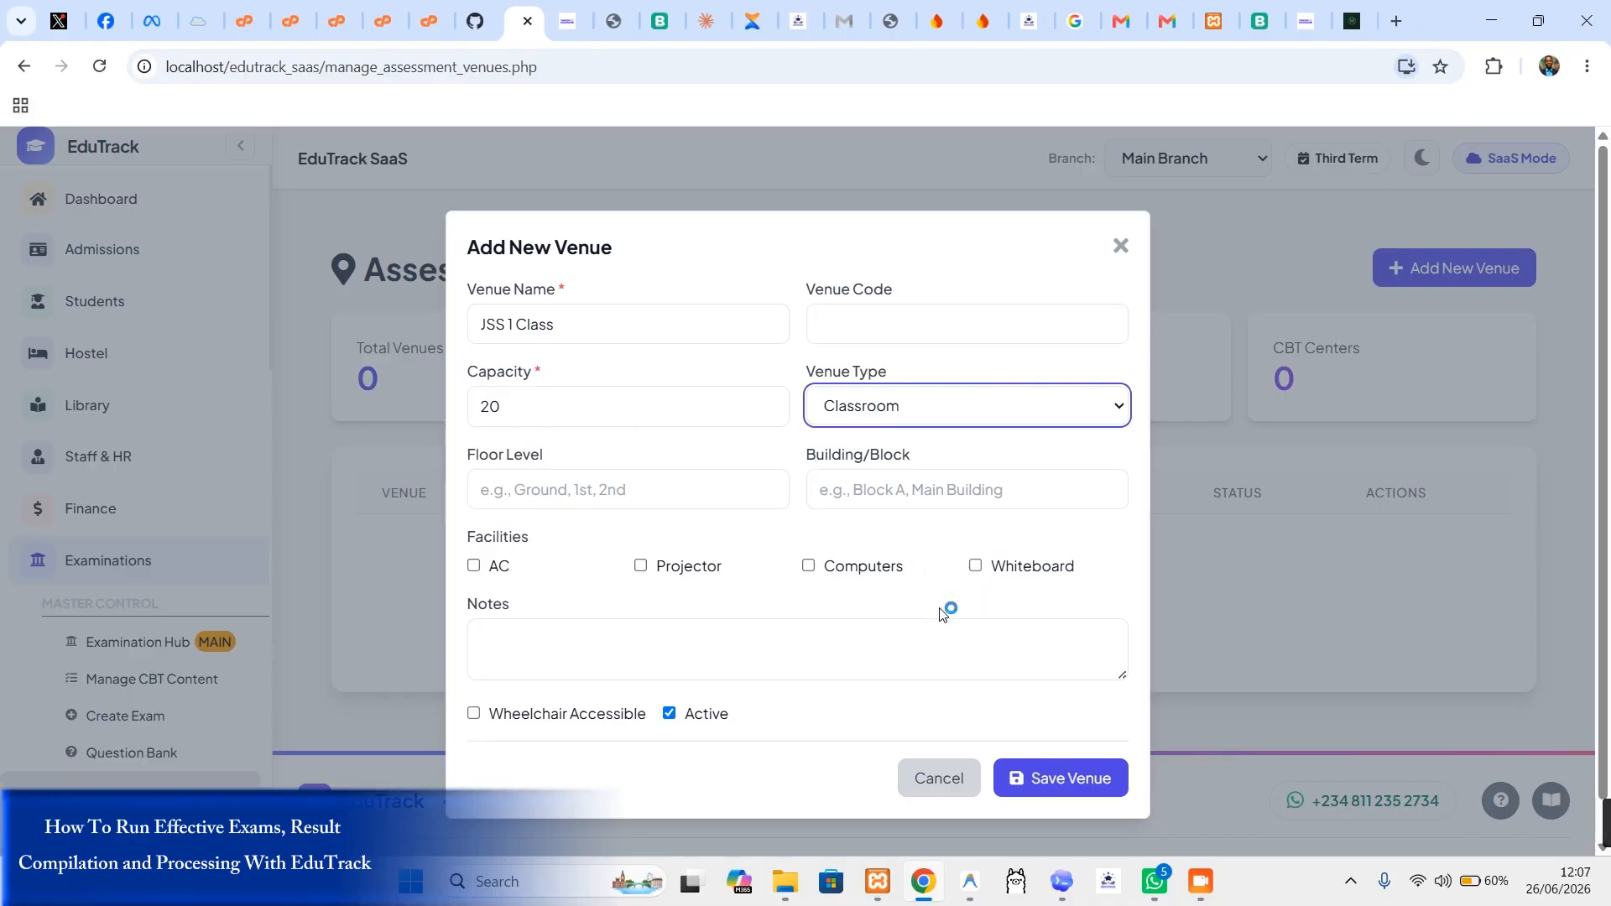
{"action": "left_click", "coordinate": [1057, 780]}
Step: Add and save a Classroom venue named "JSS 2" with a capacity of 20
{"action": "left_click", "coordinate": [1457, 269]}
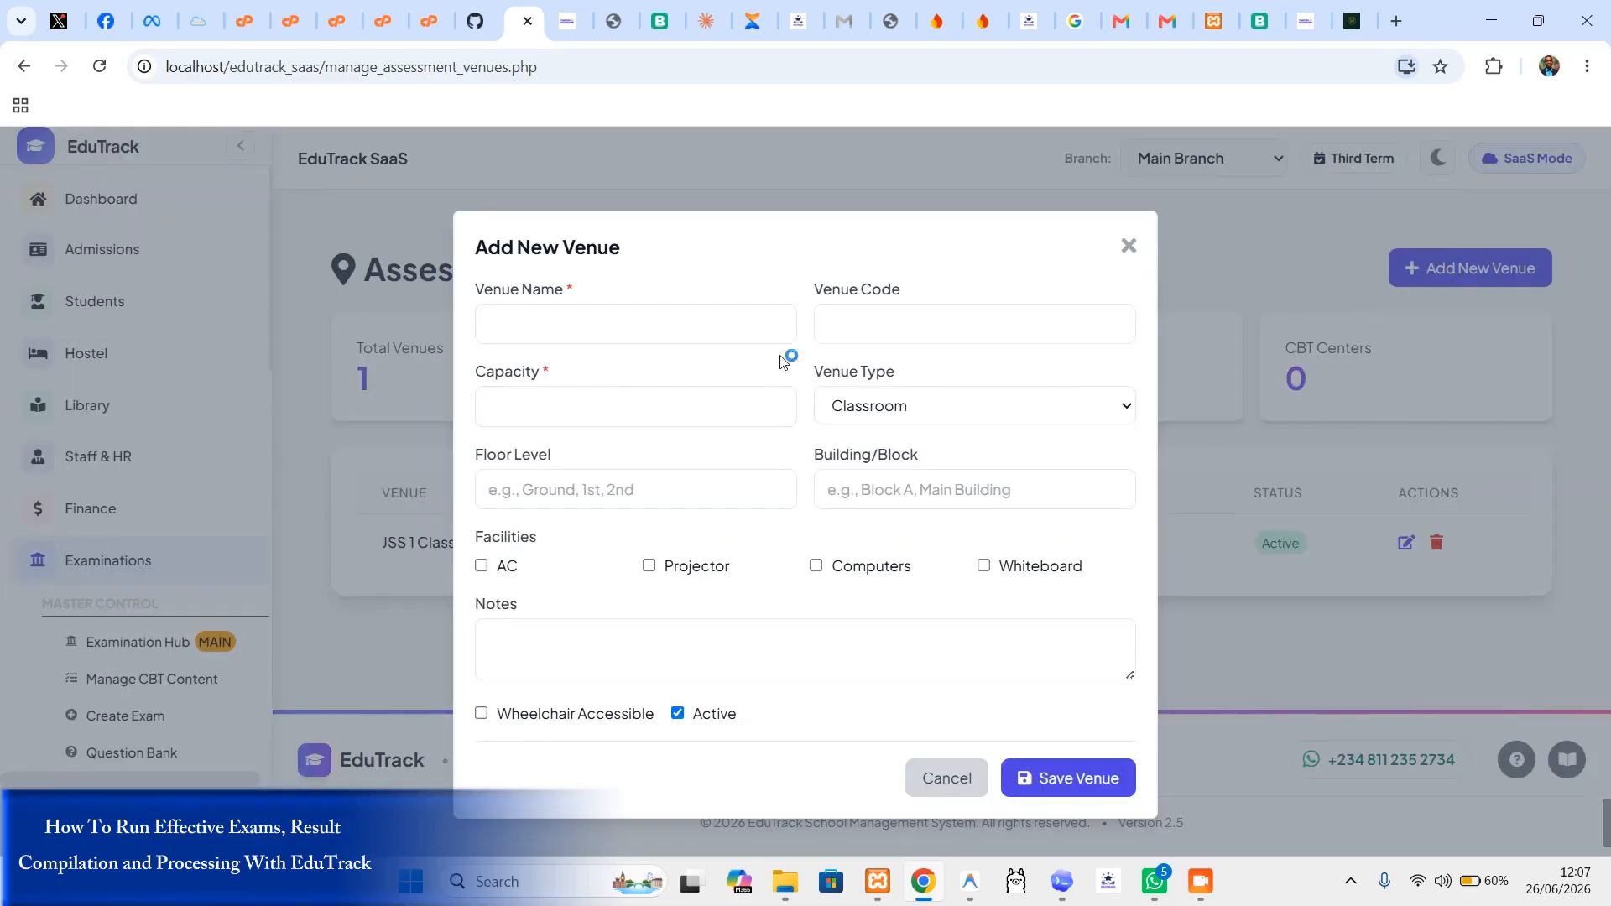
{"action": "left_click", "coordinate": [720, 325]}
{"action": "type", "text": "JSS 2"}
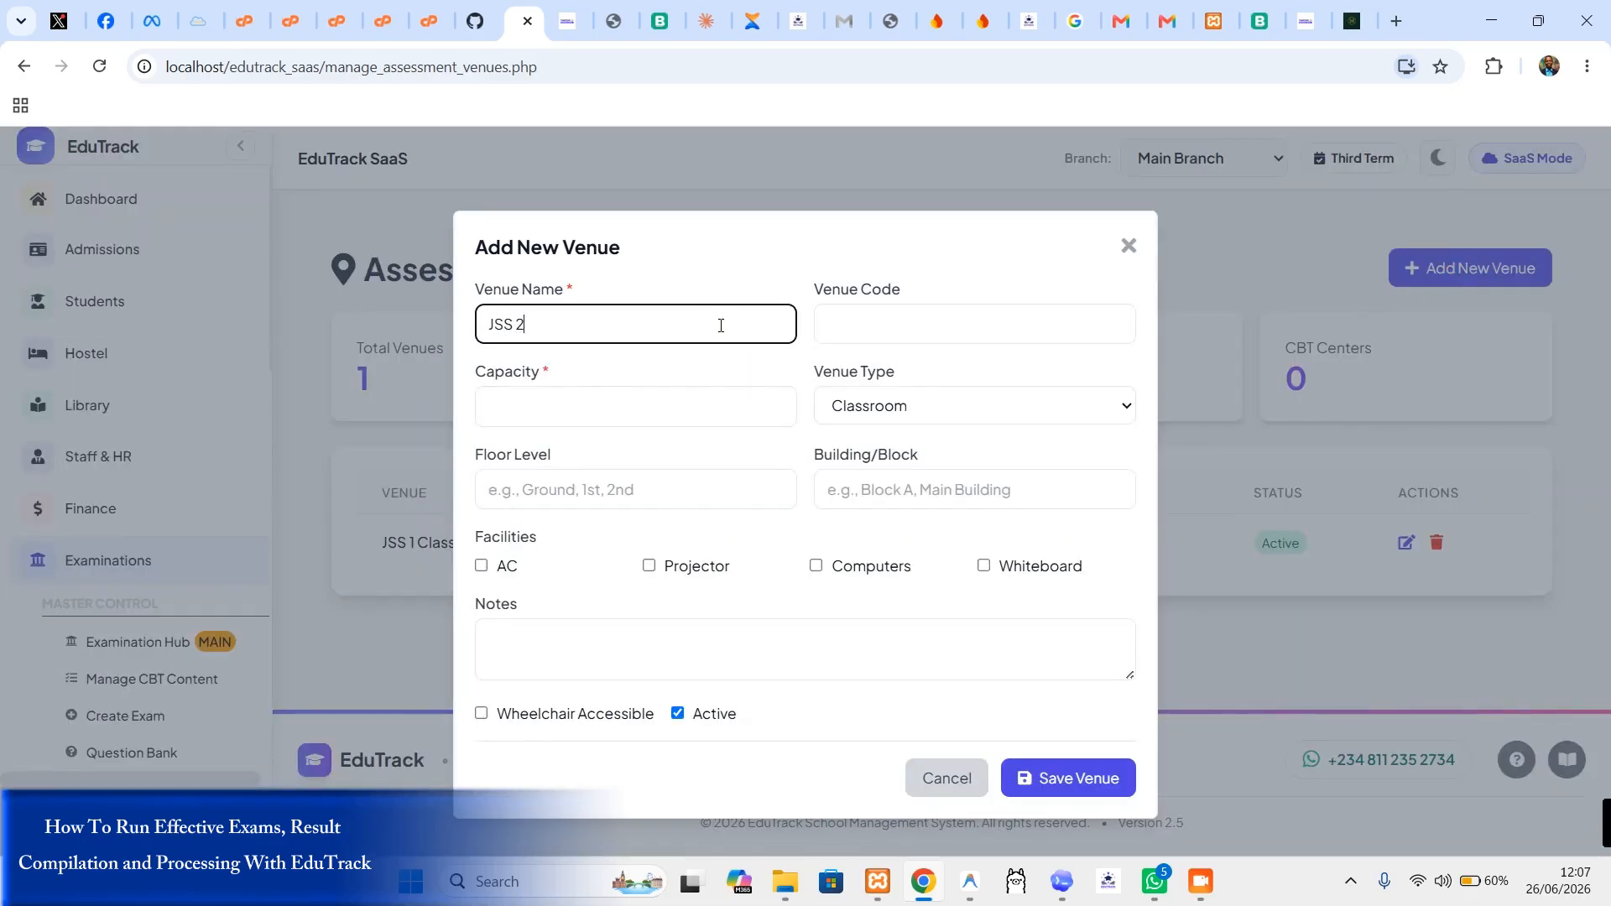
{"action": "left_click", "coordinate": [712, 402]}
{"action": "type", "text": "20"}
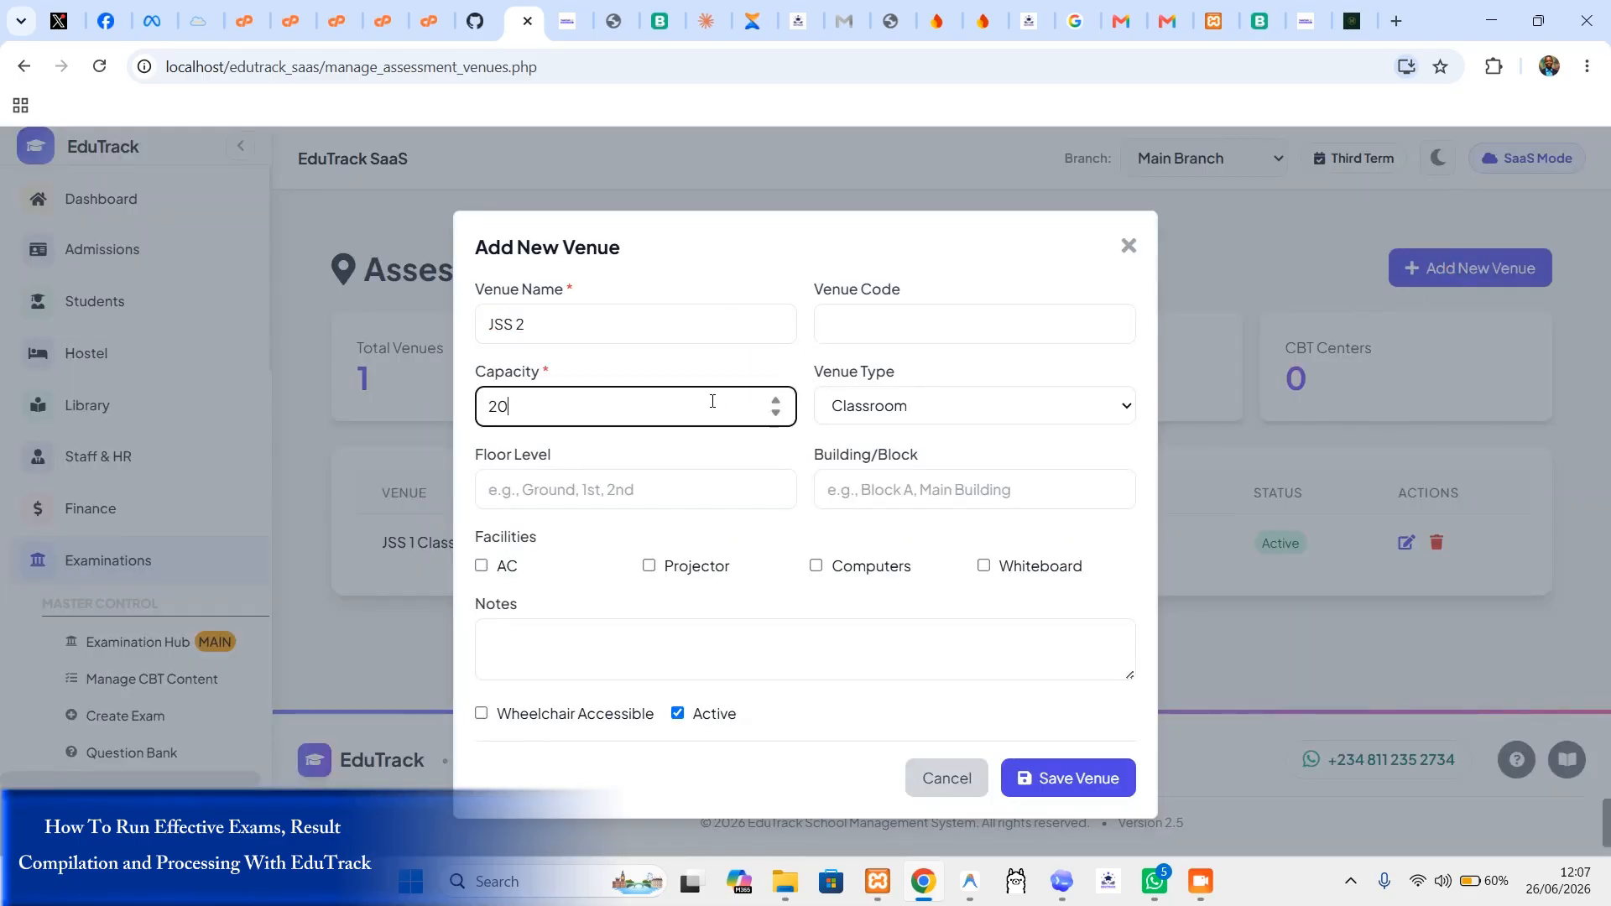
{"action": "left_click", "coordinate": [1079, 778]}
Step: Add and save a Classroom venue named "JSS 3" with a capacity of 20
{"action": "left_click", "coordinate": [1426, 271]}
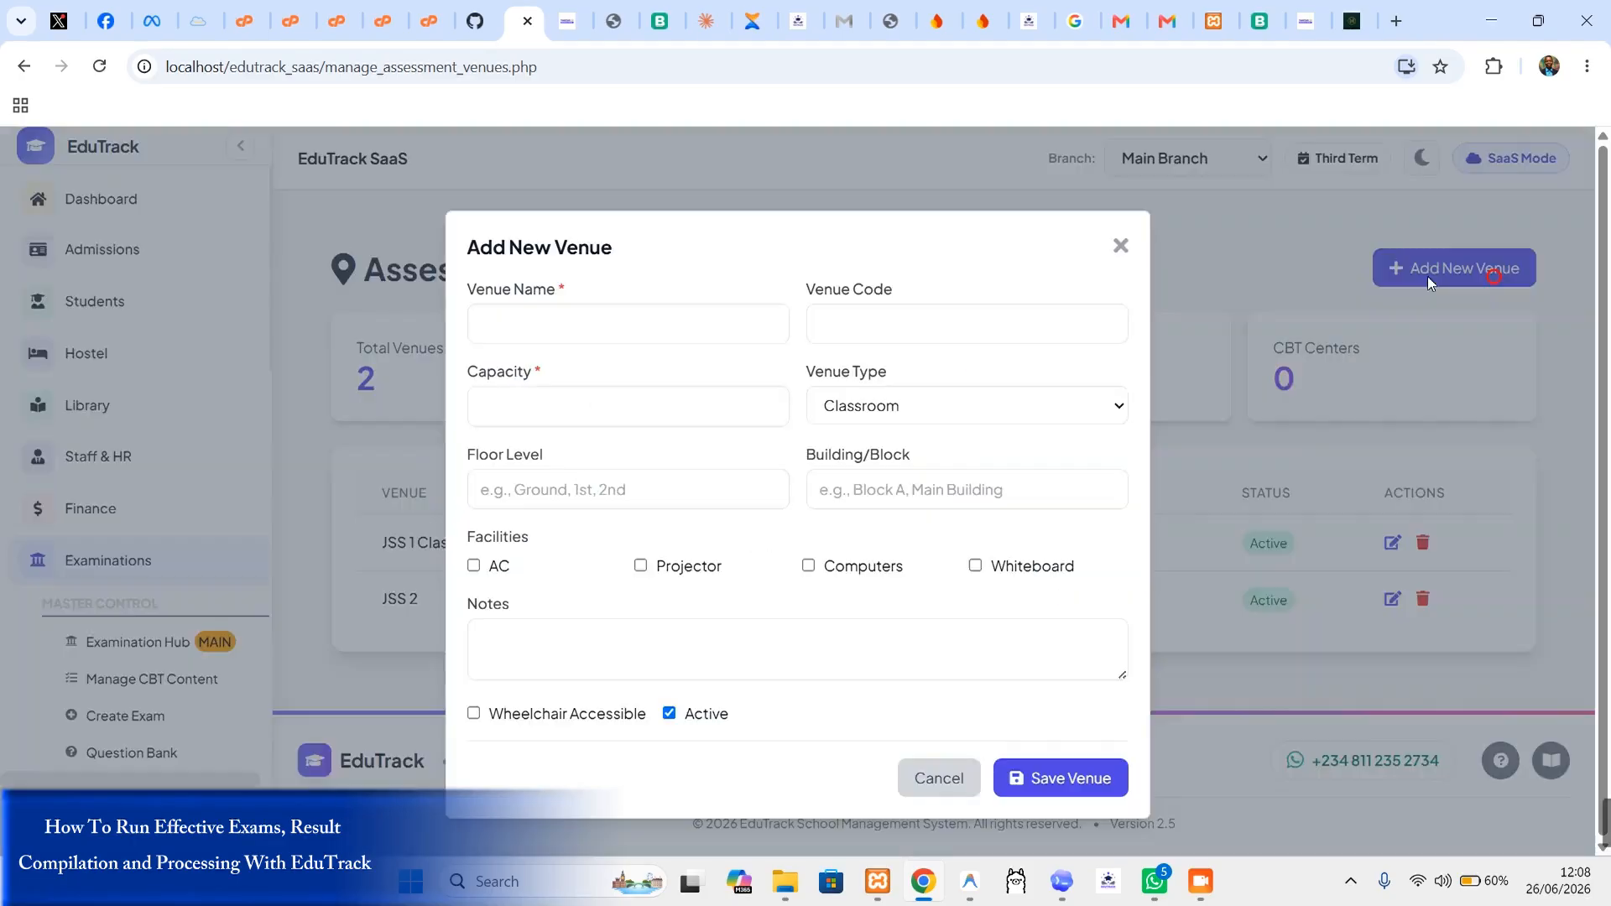
{"action": "left_click", "coordinate": [684, 321]}
{"action": "type", "text": "JSS 3"}
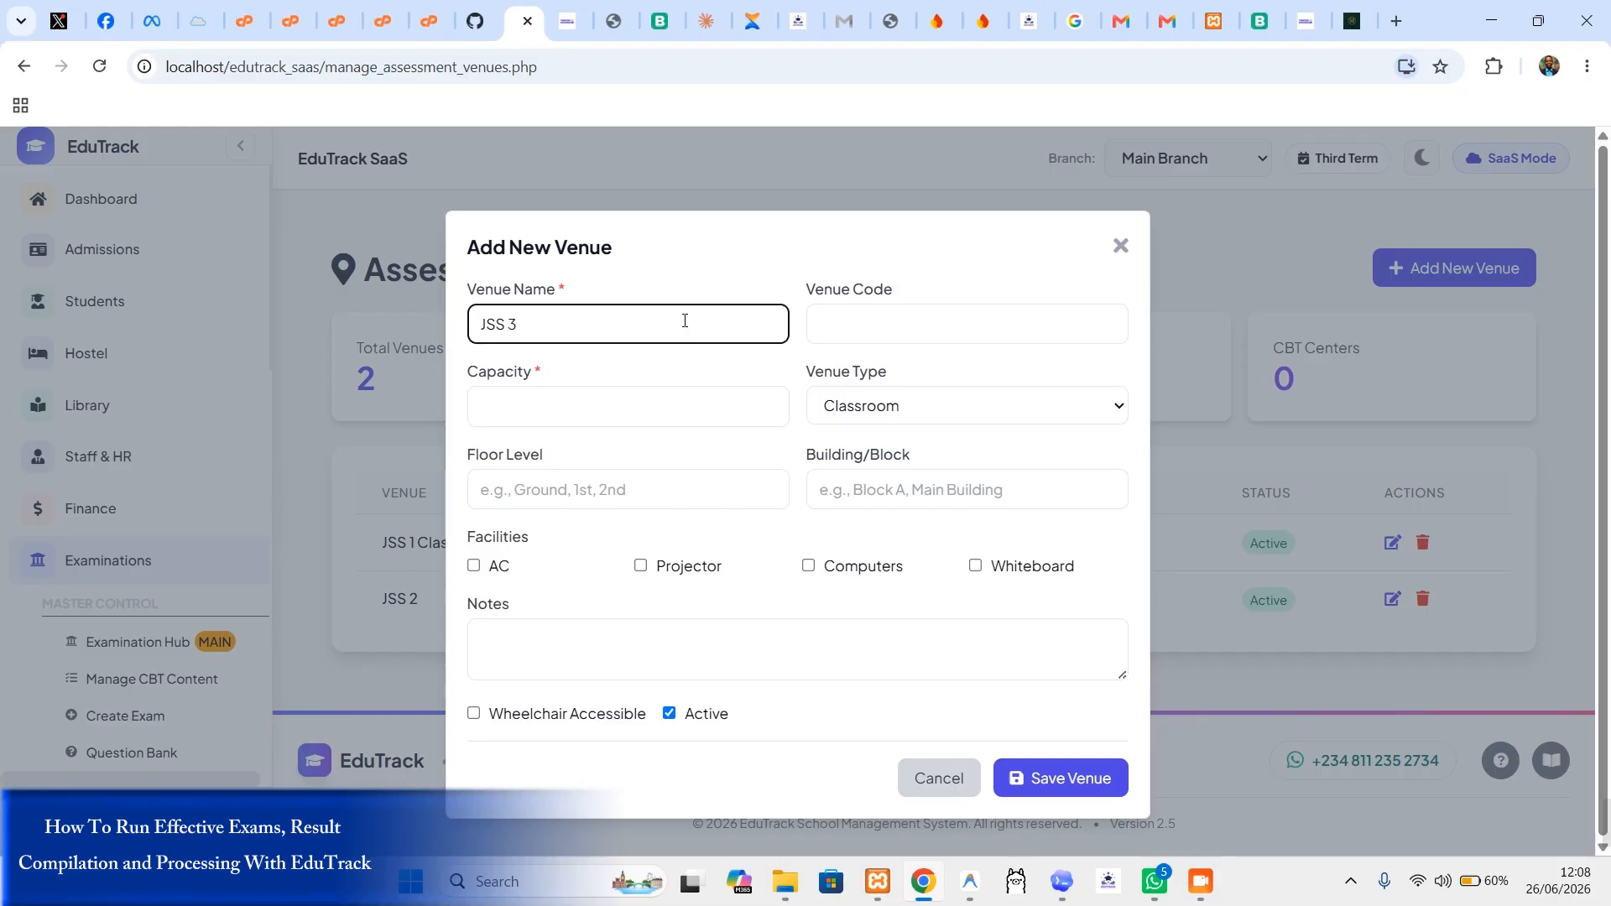
{"action": "left_click", "coordinate": [950, 307]}
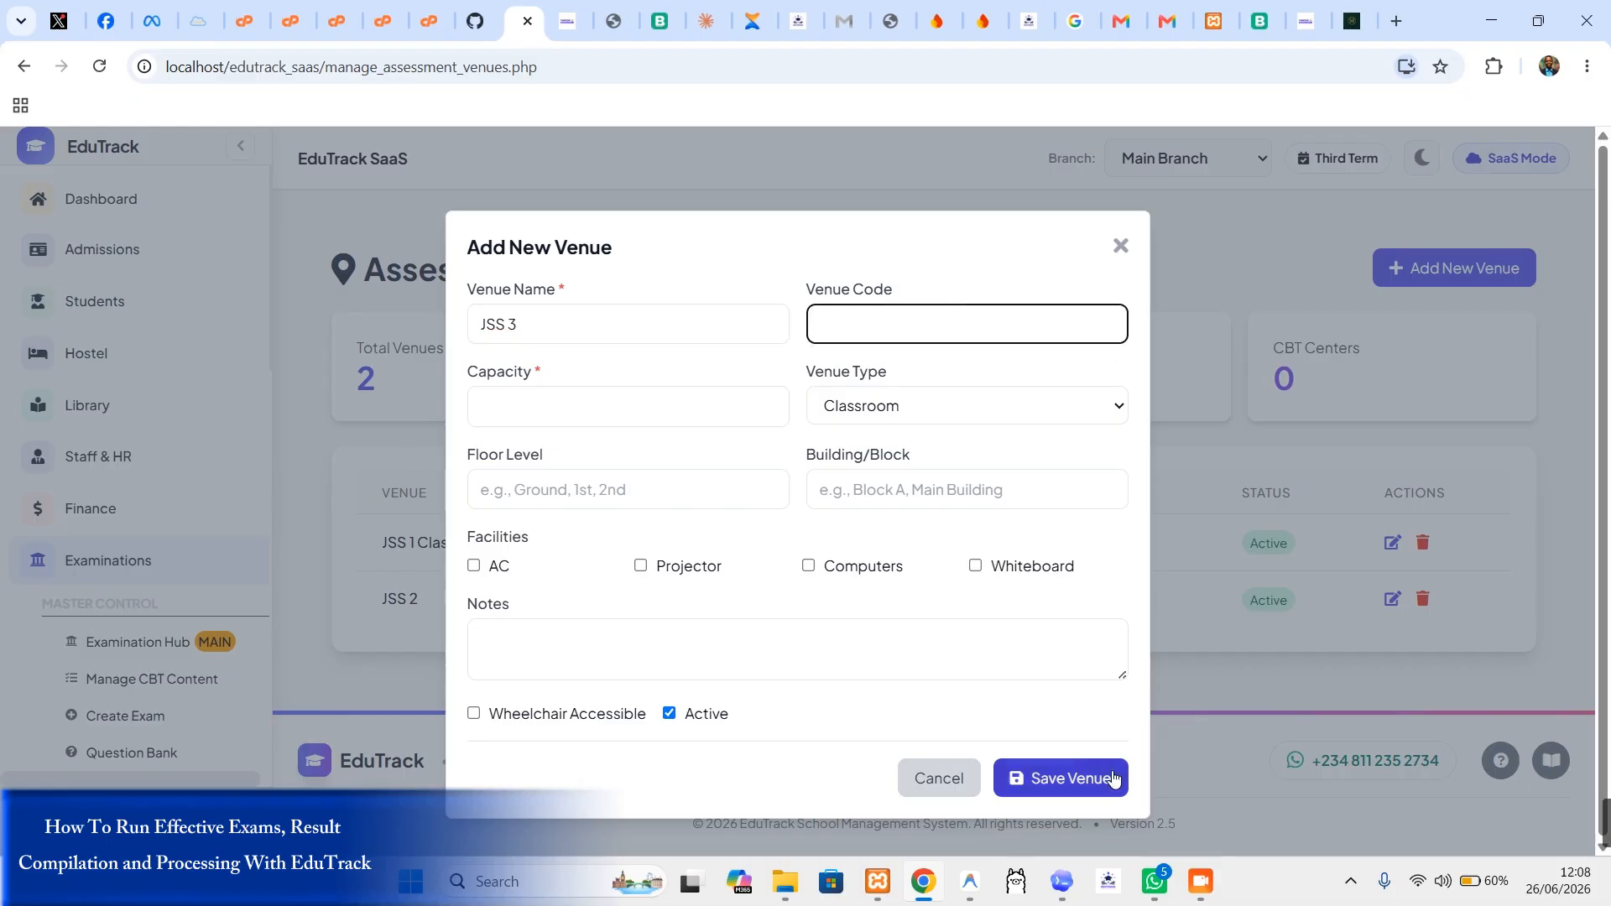
{"action": "left_click", "coordinate": [722, 403]}
{"action": "type", "text": "20"}
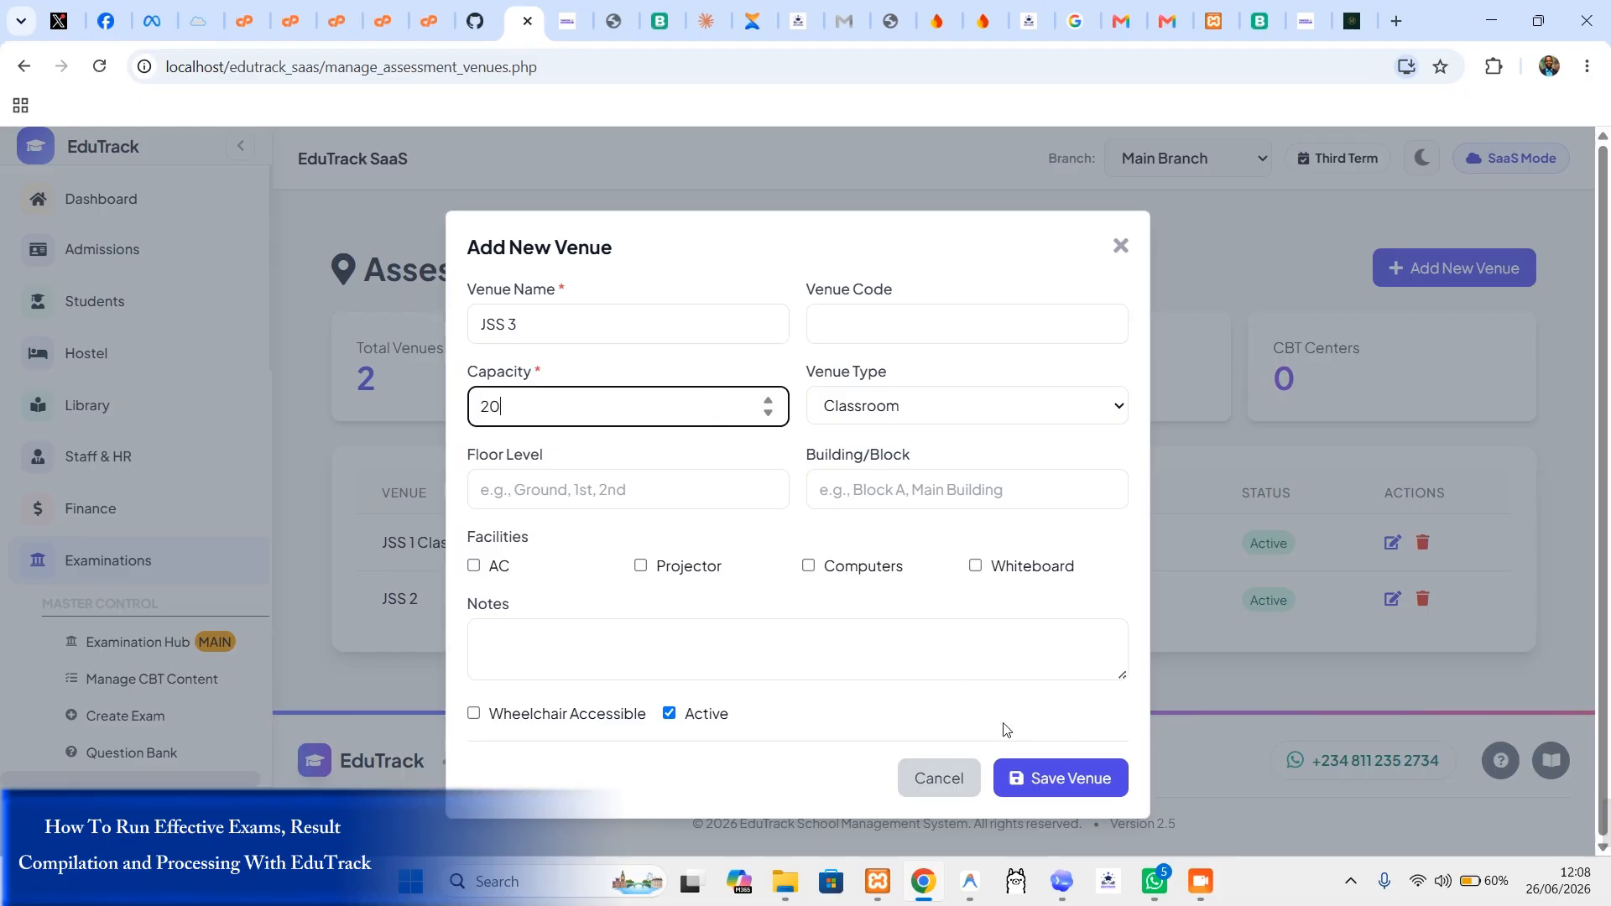
{"action": "left_click", "coordinate": [1037, 777]}
Step: Add and save a Classroom venue named "SS 1" with a capacity of 20
{"action": "left_click", "coordinate": [1458, 269]}
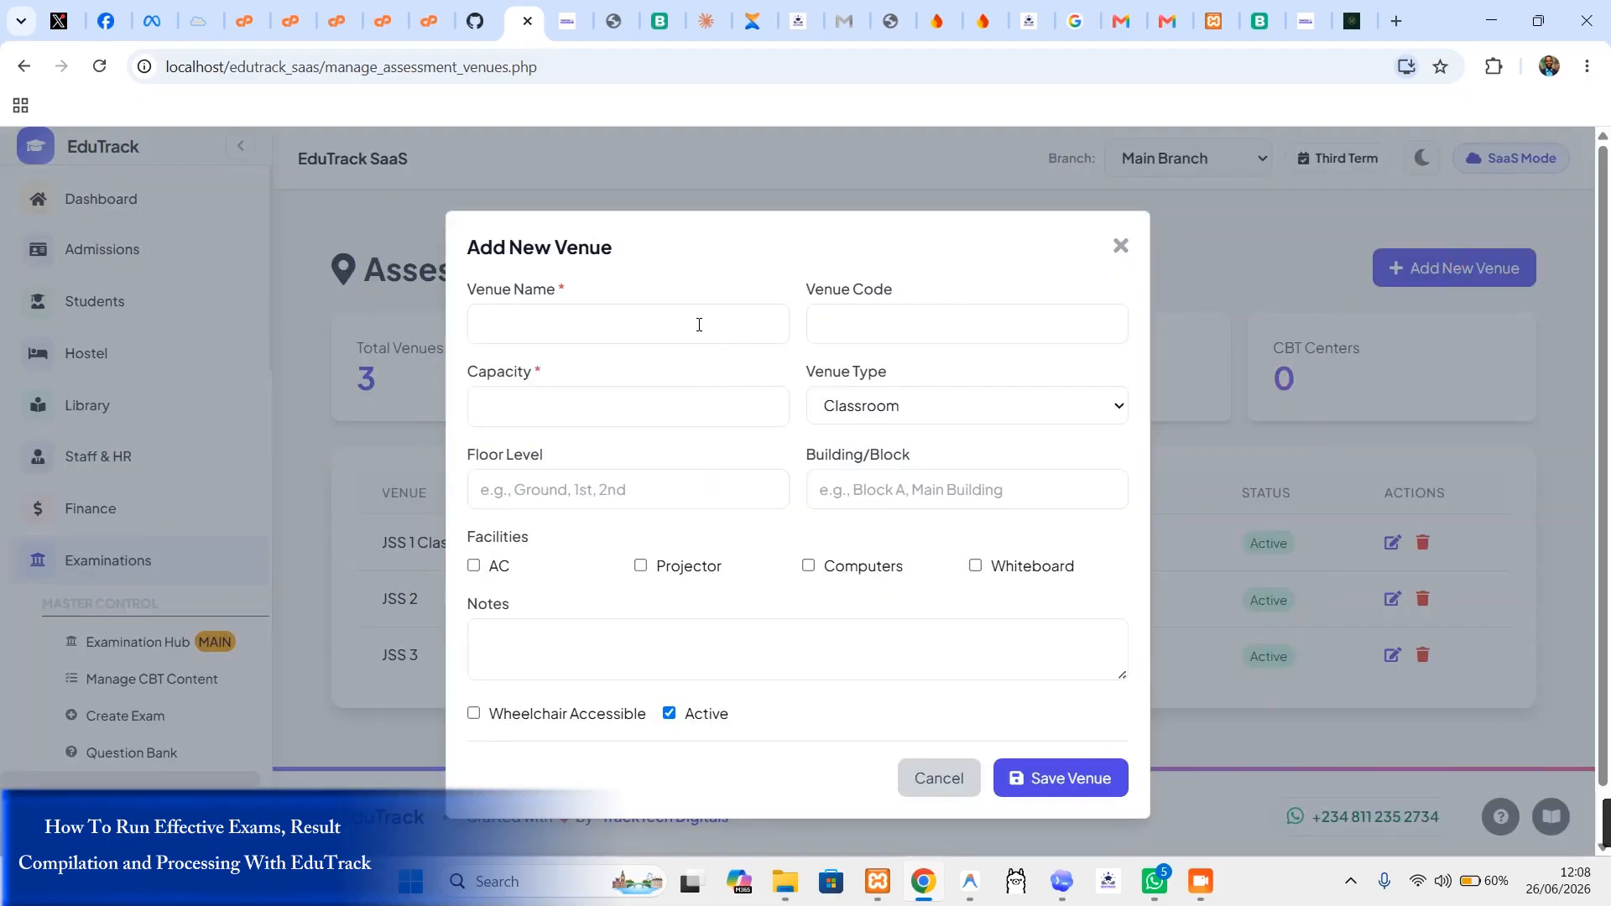
{"action": "left_click", "coordinate": [692, 321]}
{"action": "type", "text": "ss"}
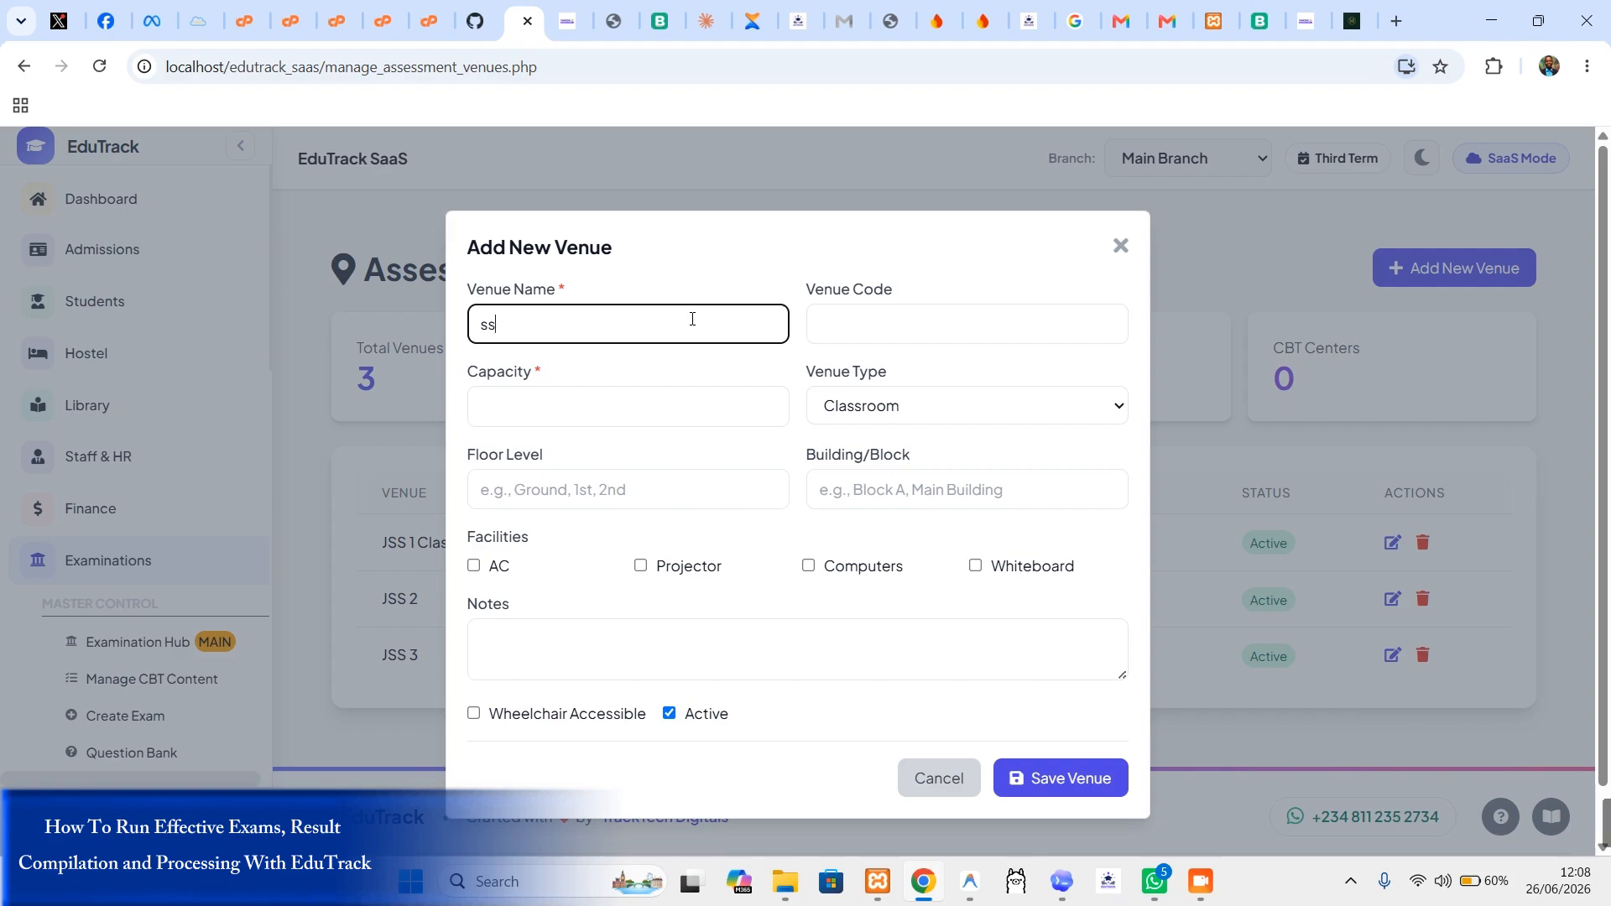
{"action": "key", "text": "BackSpace"}
{"action": "key", "text": "BackSpace"}
{"action": "type", "text": "SS"}
{"action": "left_click", "coordinate": [680, 412]}
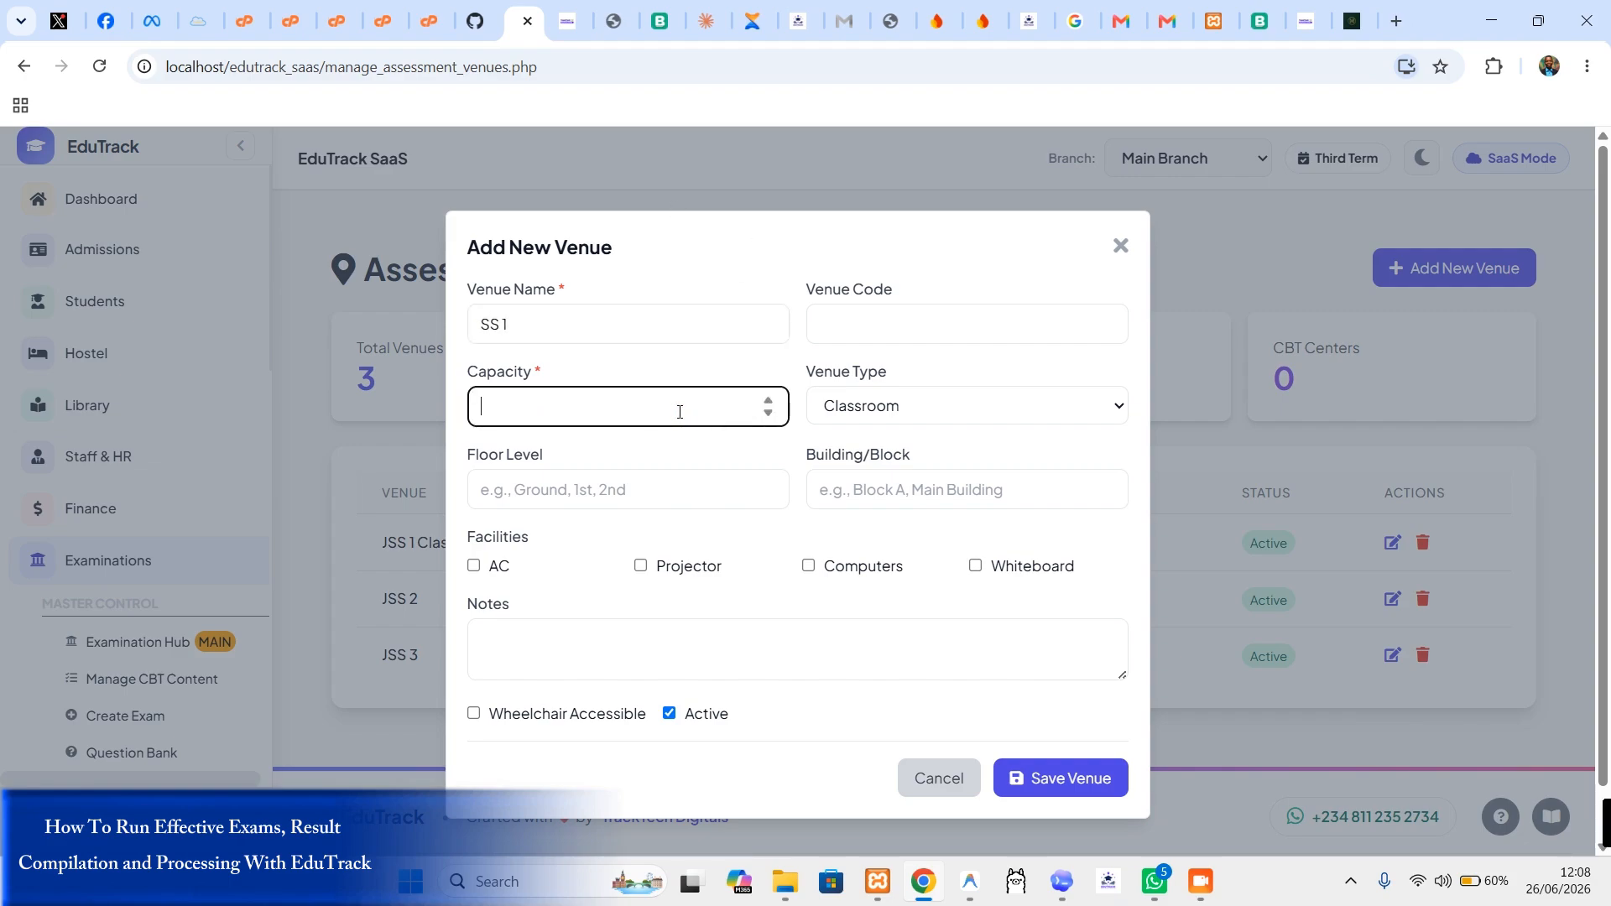
{"action": "type", "text": "20"}
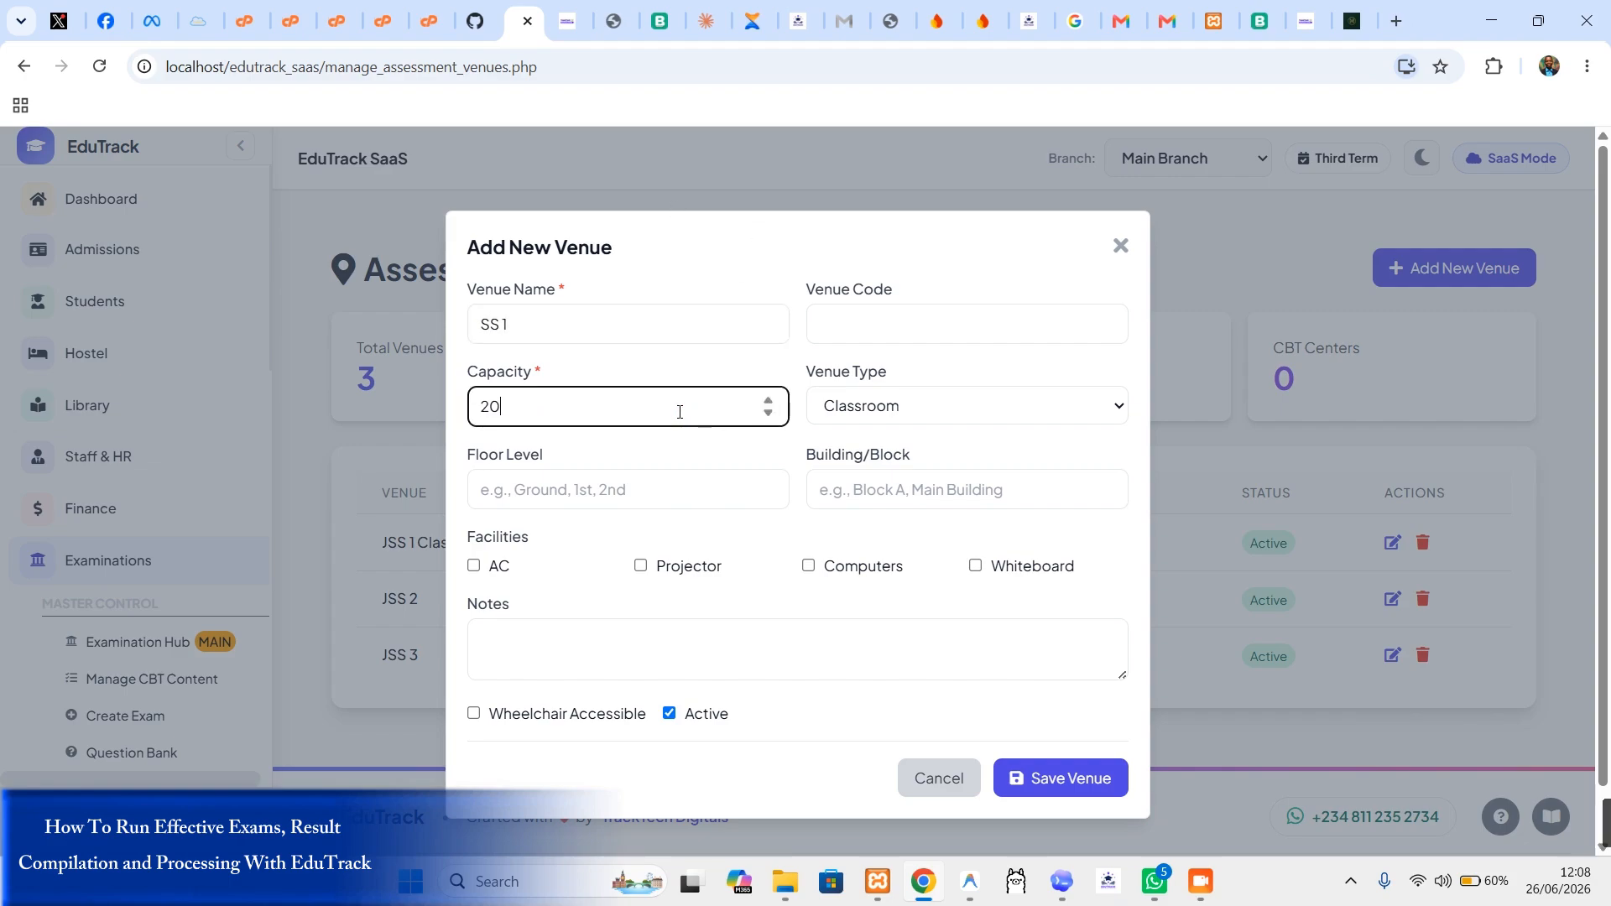
{"action": "left_click", "coordinate": [1088, 789]}
Step: Add and save a Classroom venue named "SS 2" with a capacity of 20
{"action": "left_click", "coordinate": [1479, 270]}
{"action": "left_click", "coordinate": [640, 312]}
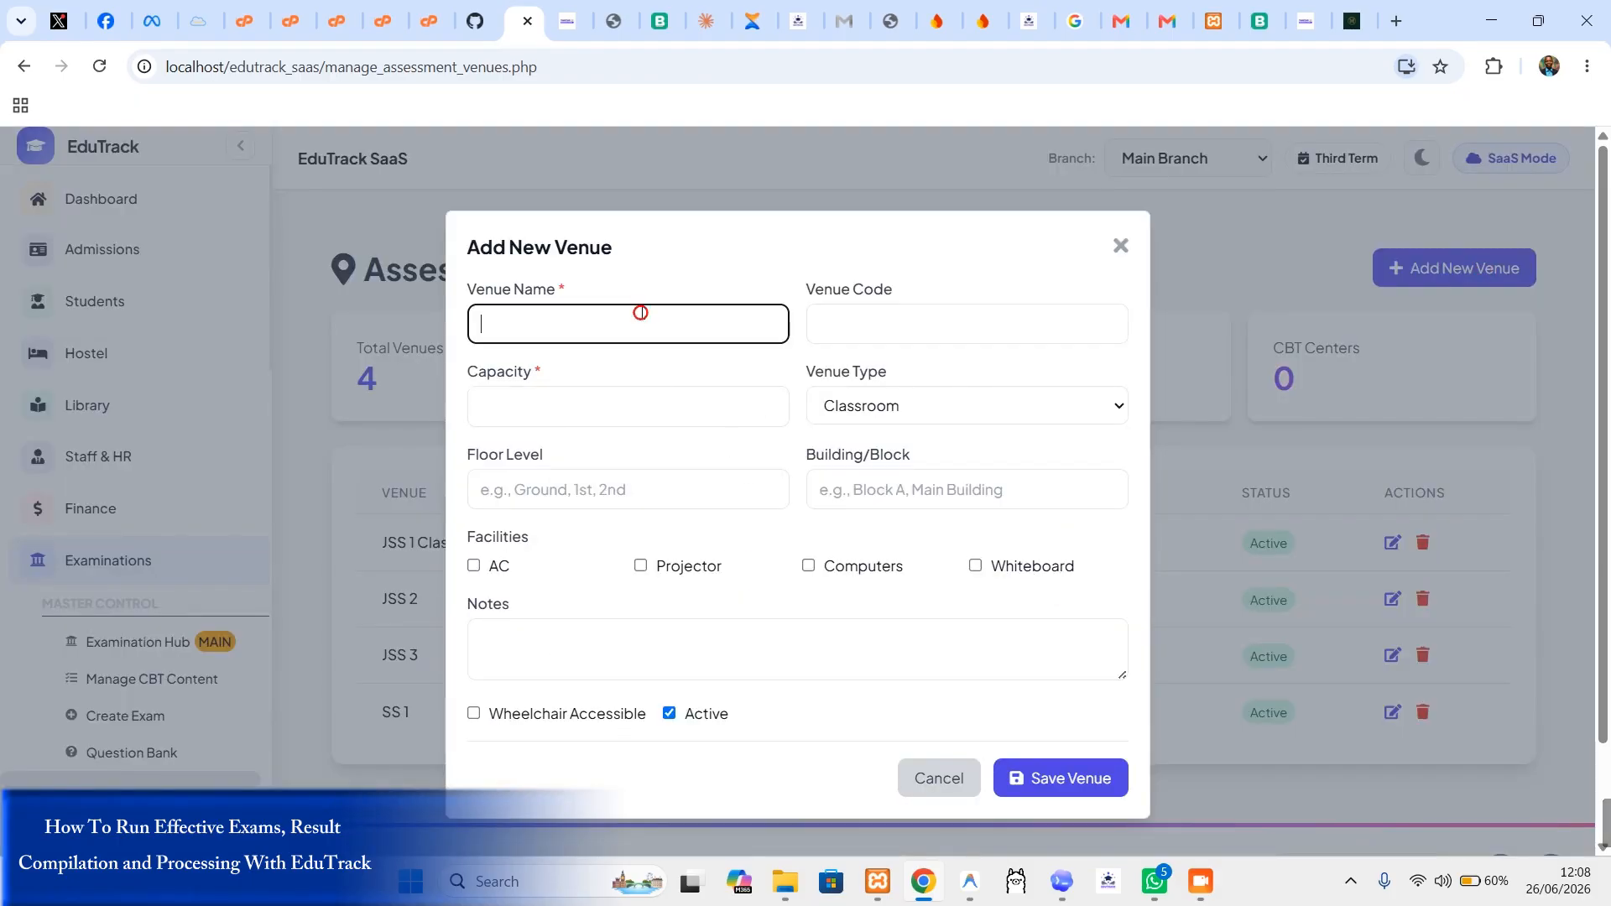
{"action": "type", "text": "SS 2"}
{"action": "left_click", "coordinate": [724, 414]}
{"action": "type", "text": "20"}
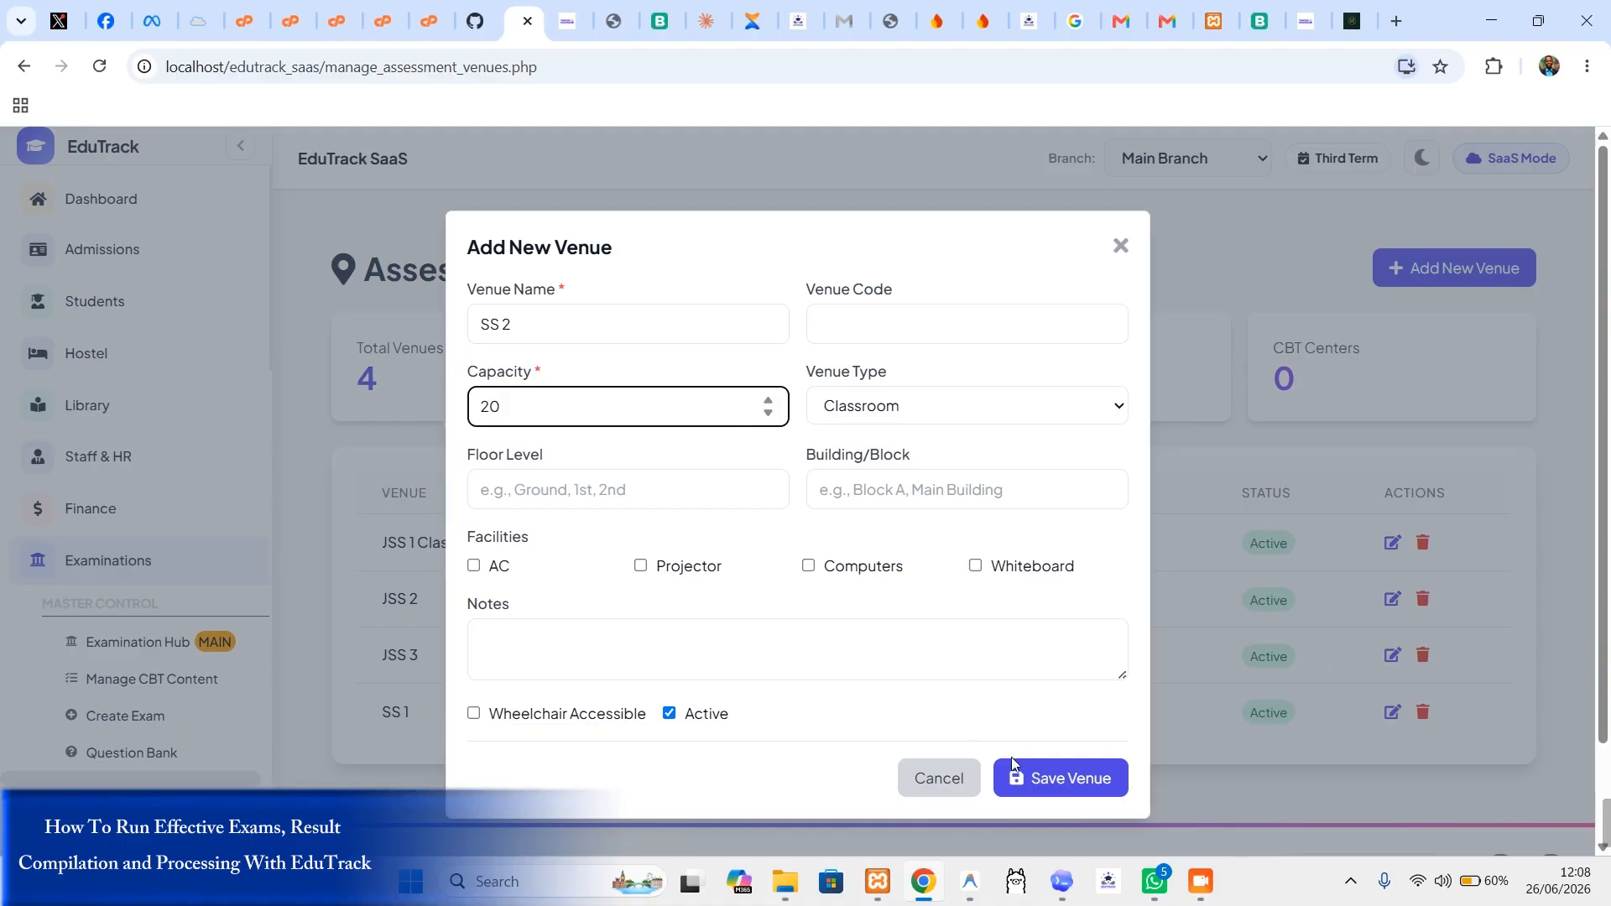
{"action": "left_click", "coordinate": [1013, 765]}
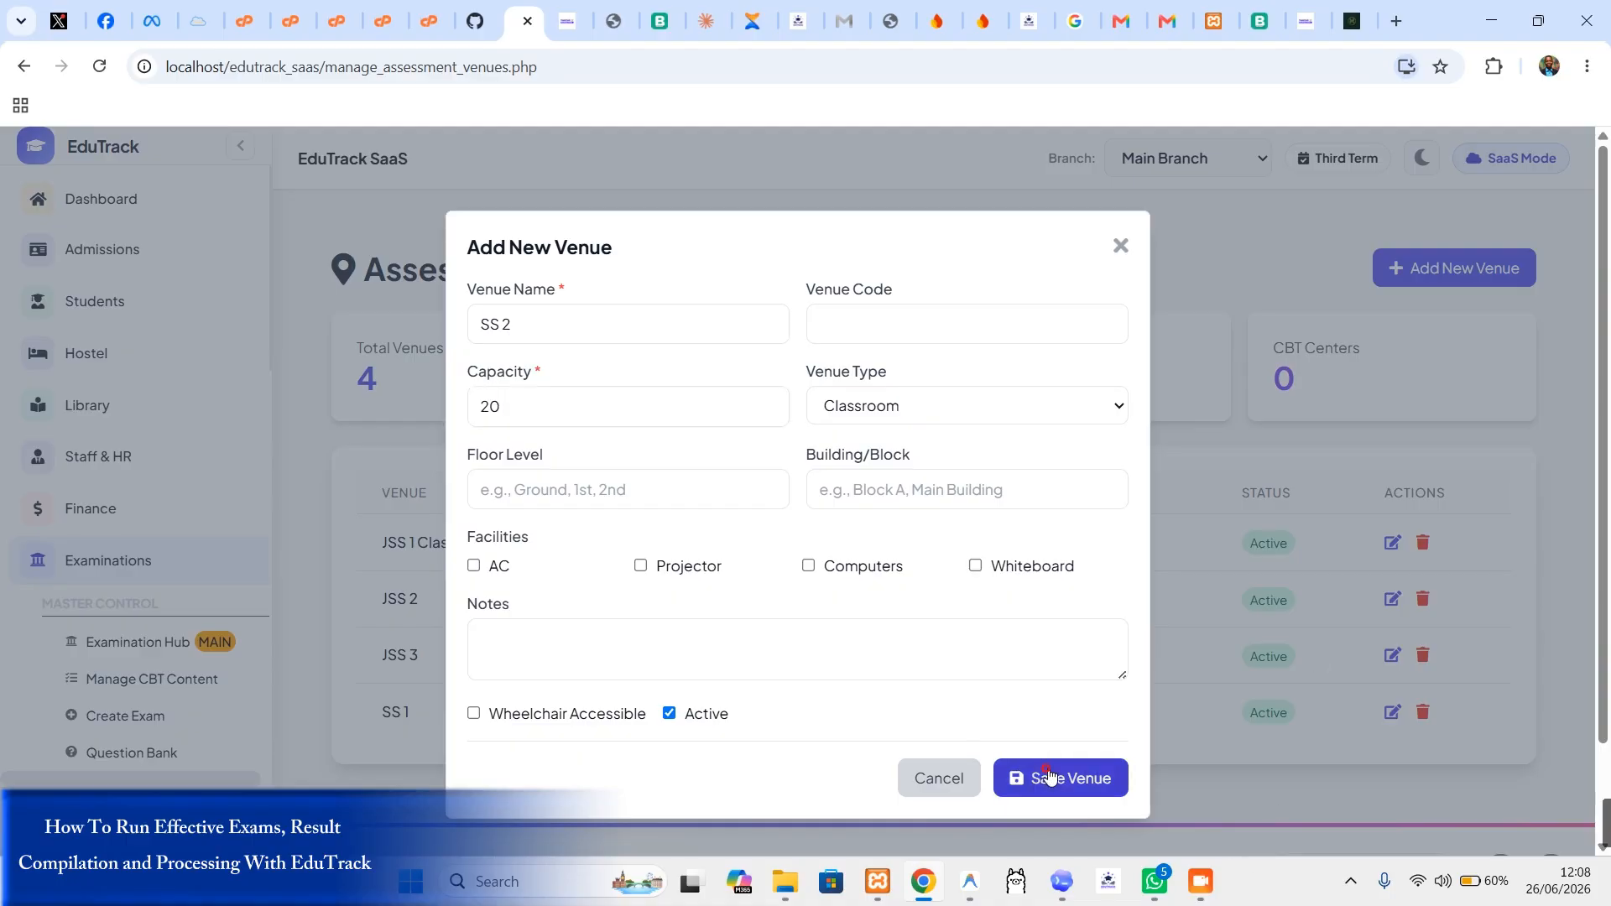
Step: Add and save a Classroom venue named "SSS 3" with a capacity of 20
{"action": "left_click", "coordinate": [1486, 267]}
{"action": "left_click", "coordinate": [709, 324]}
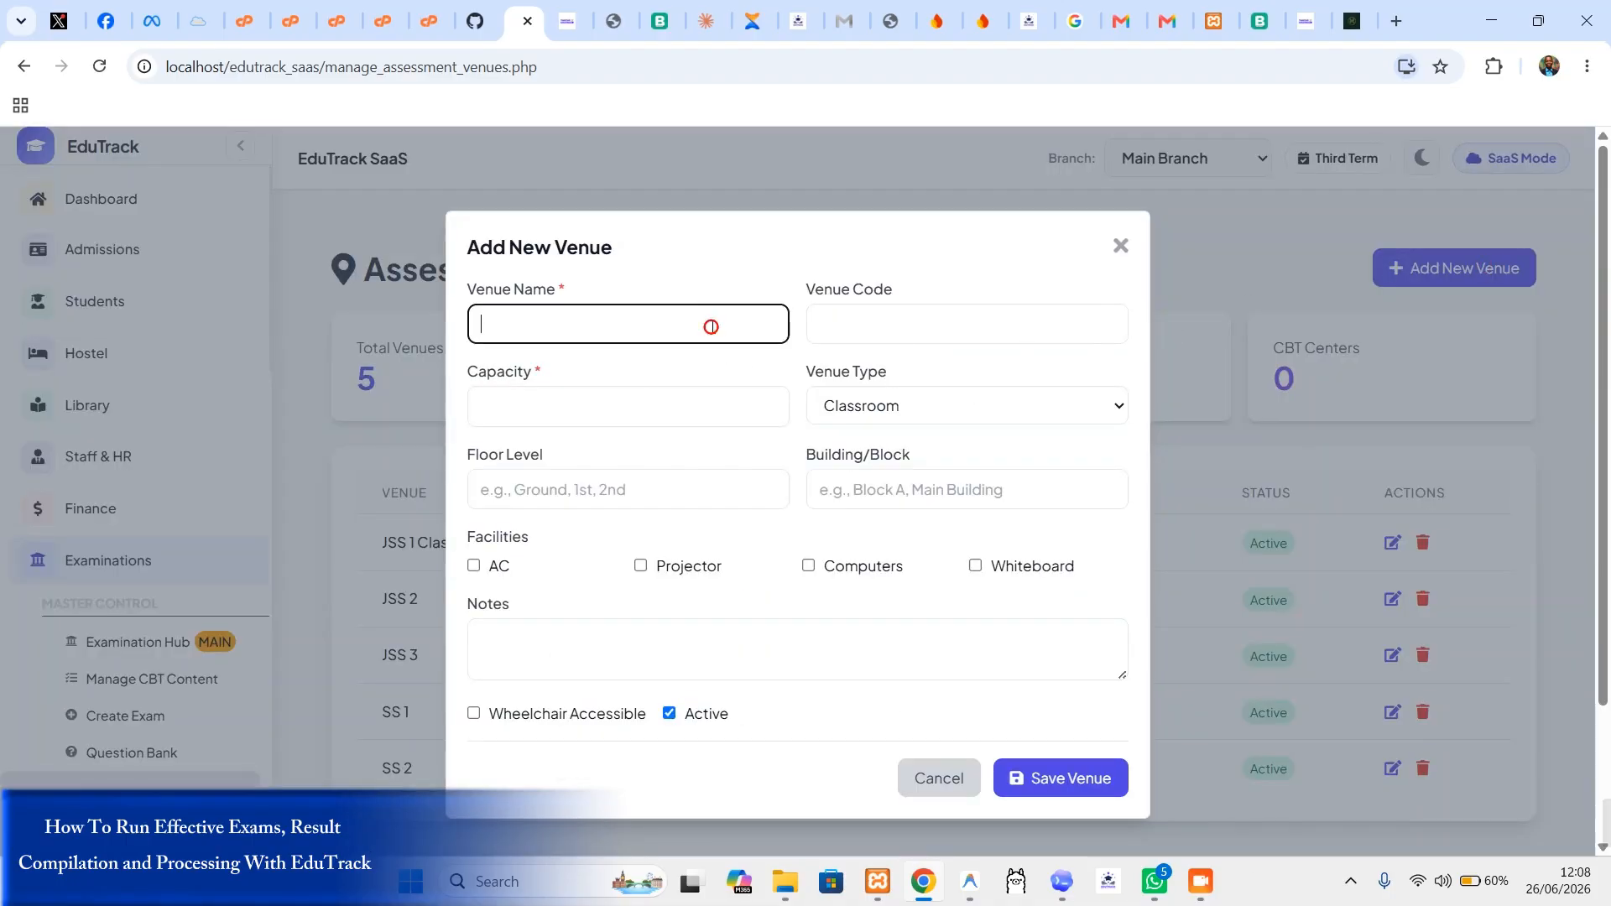
{"action": "type", "text": "SSS 3"}
{"action": "left_click", "coordinate": [644, 417]}
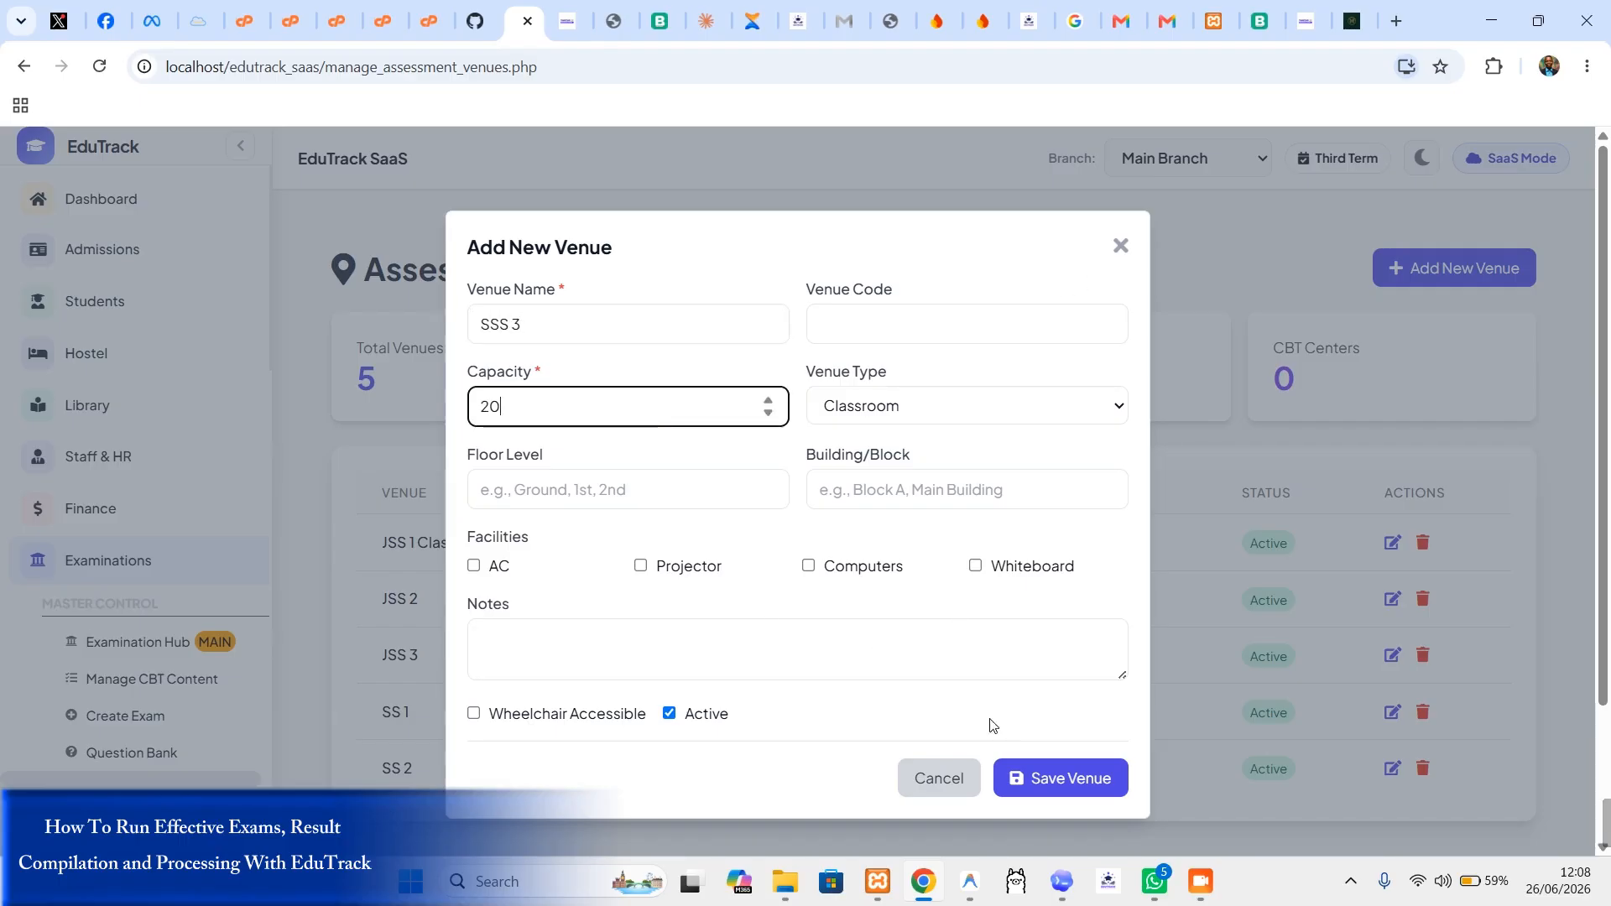
{"action": "left_click", "coordinate": [1055, 793]}
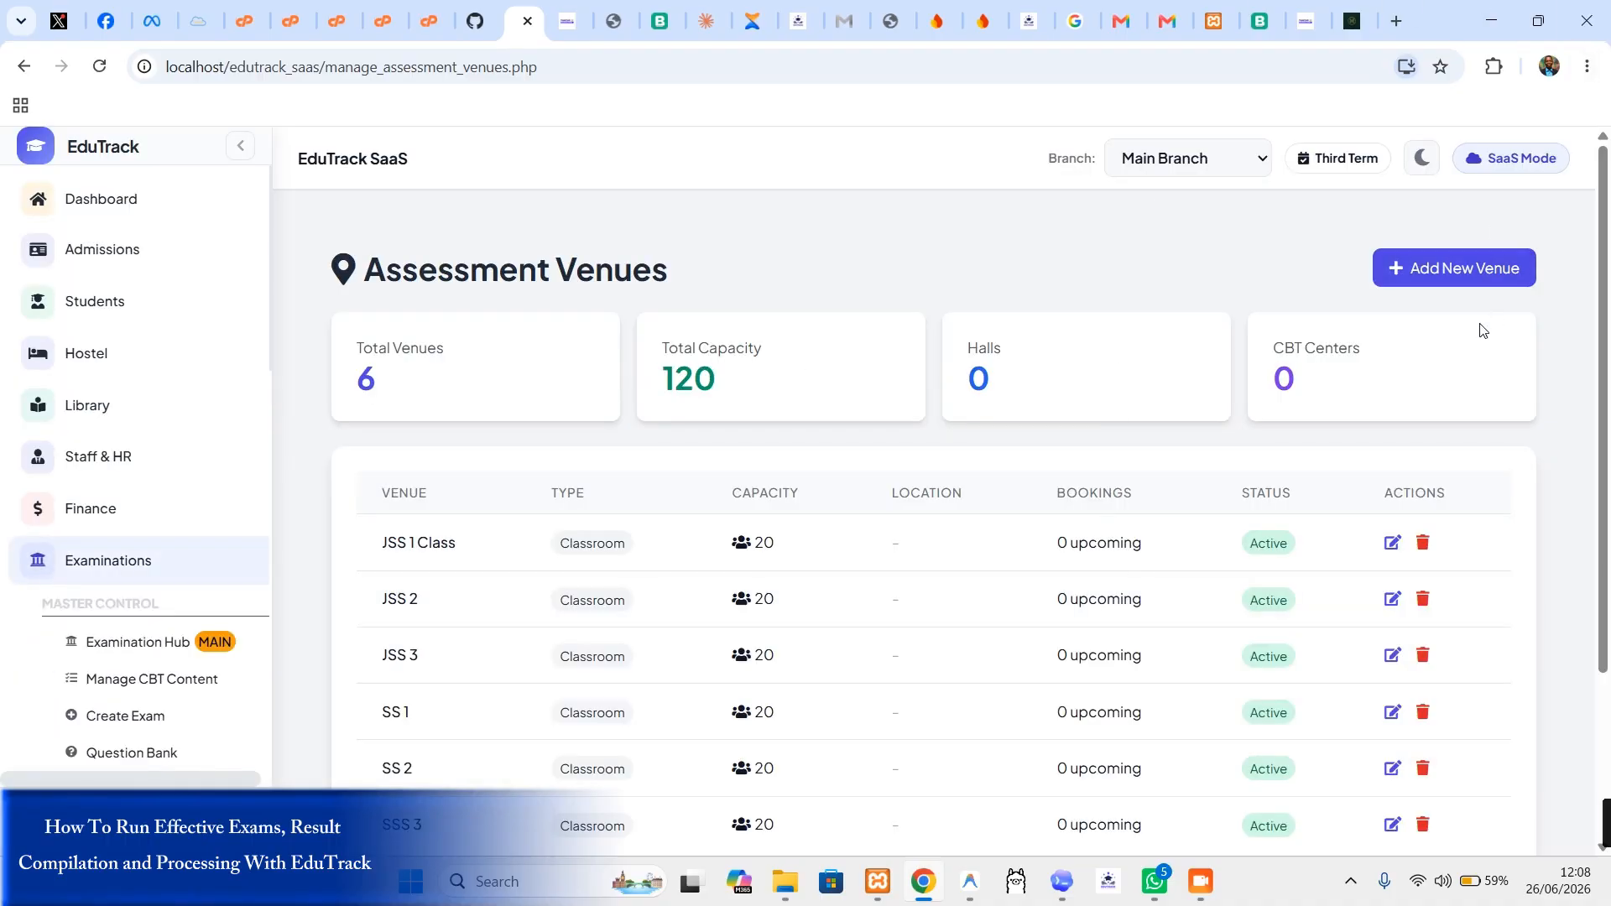
Step: Add and save a CBT Center venue named "Computer Lab 1" with a capacity of 20 and the Computers and Projector facilities
{"action": "left_click", "coordinate": [1438, 277]}
{"action": "left_click", "coordinate": [564, 322]}
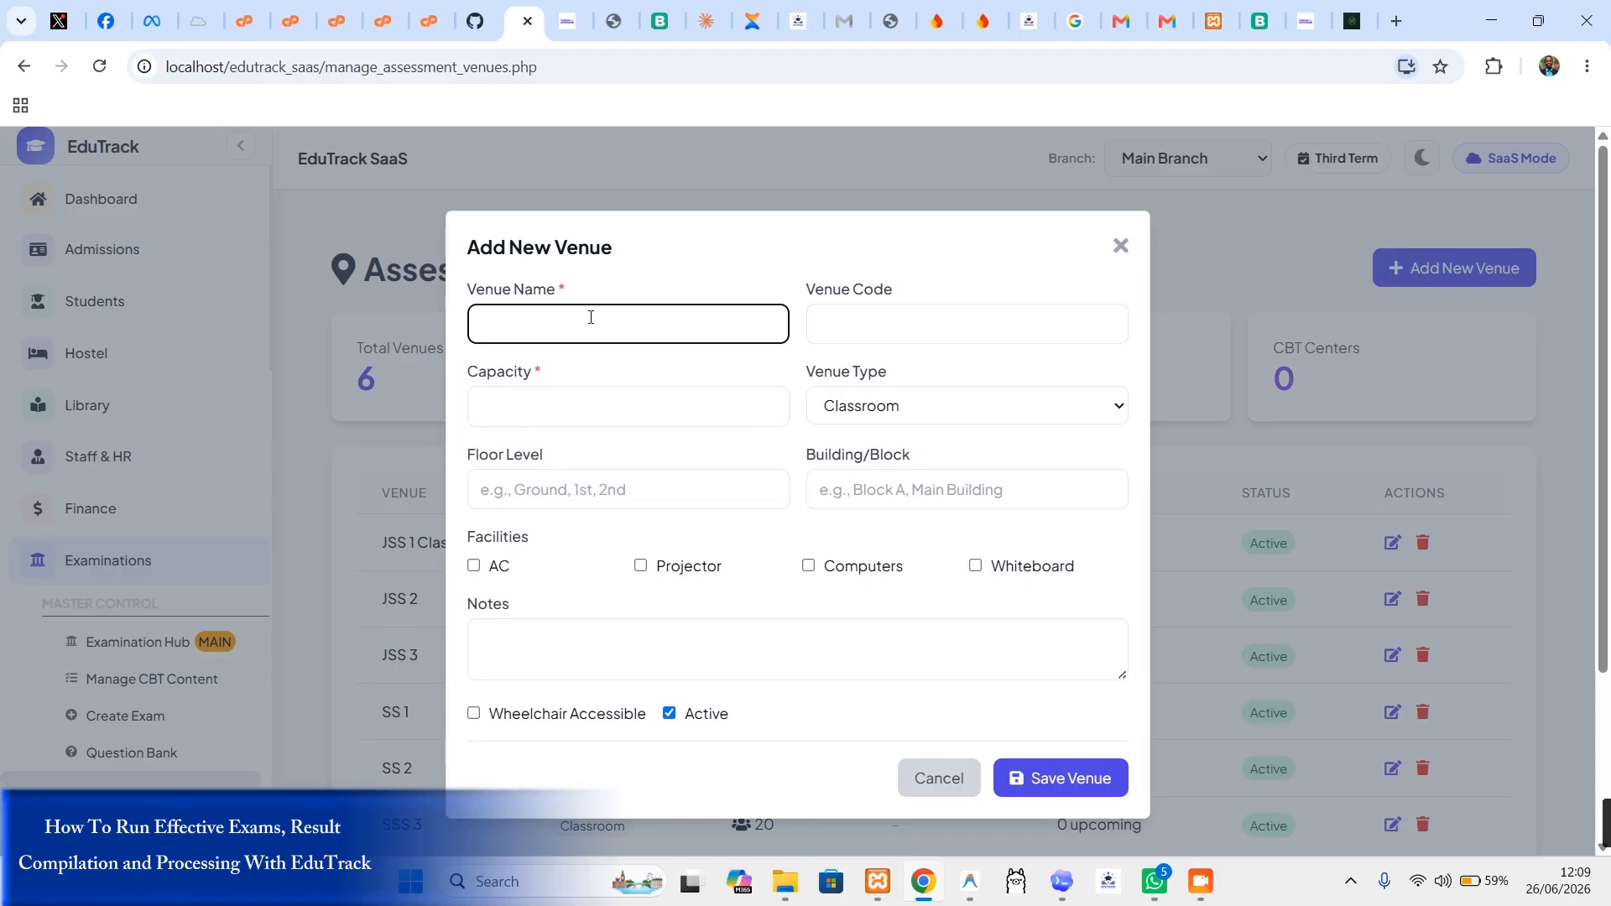
{"action": "type", "text": "Computer Lab 1"}
{"action": "left_click", "coordinate": [528, 405]}
{"action": "type", "text": "20"}
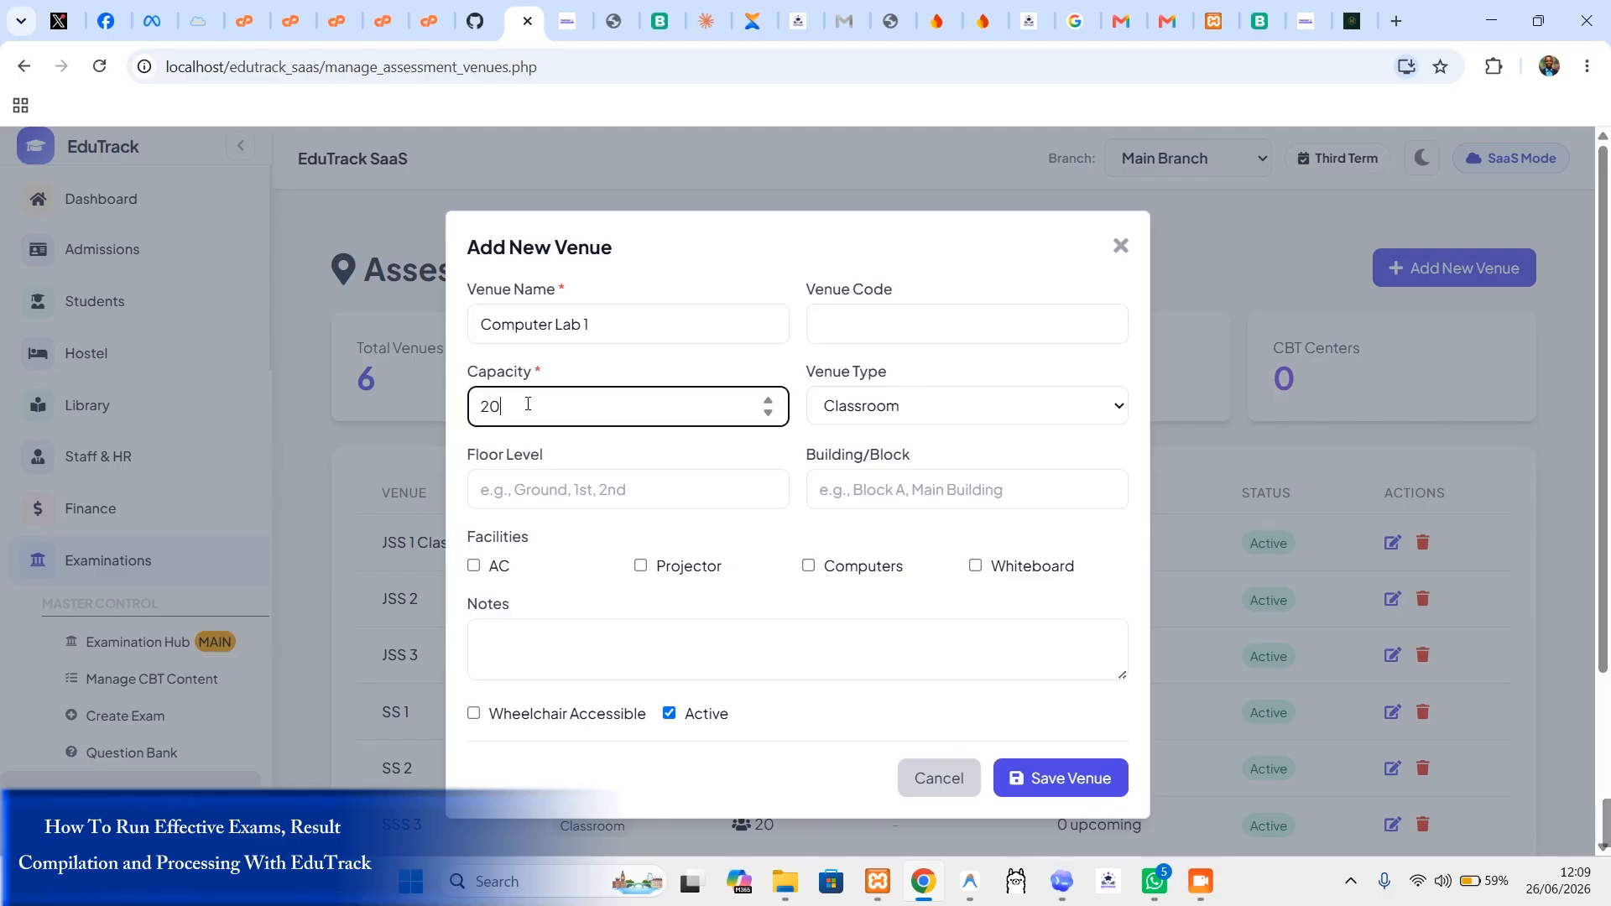
{"action": "left_click", "coordinate": [894, 405]}
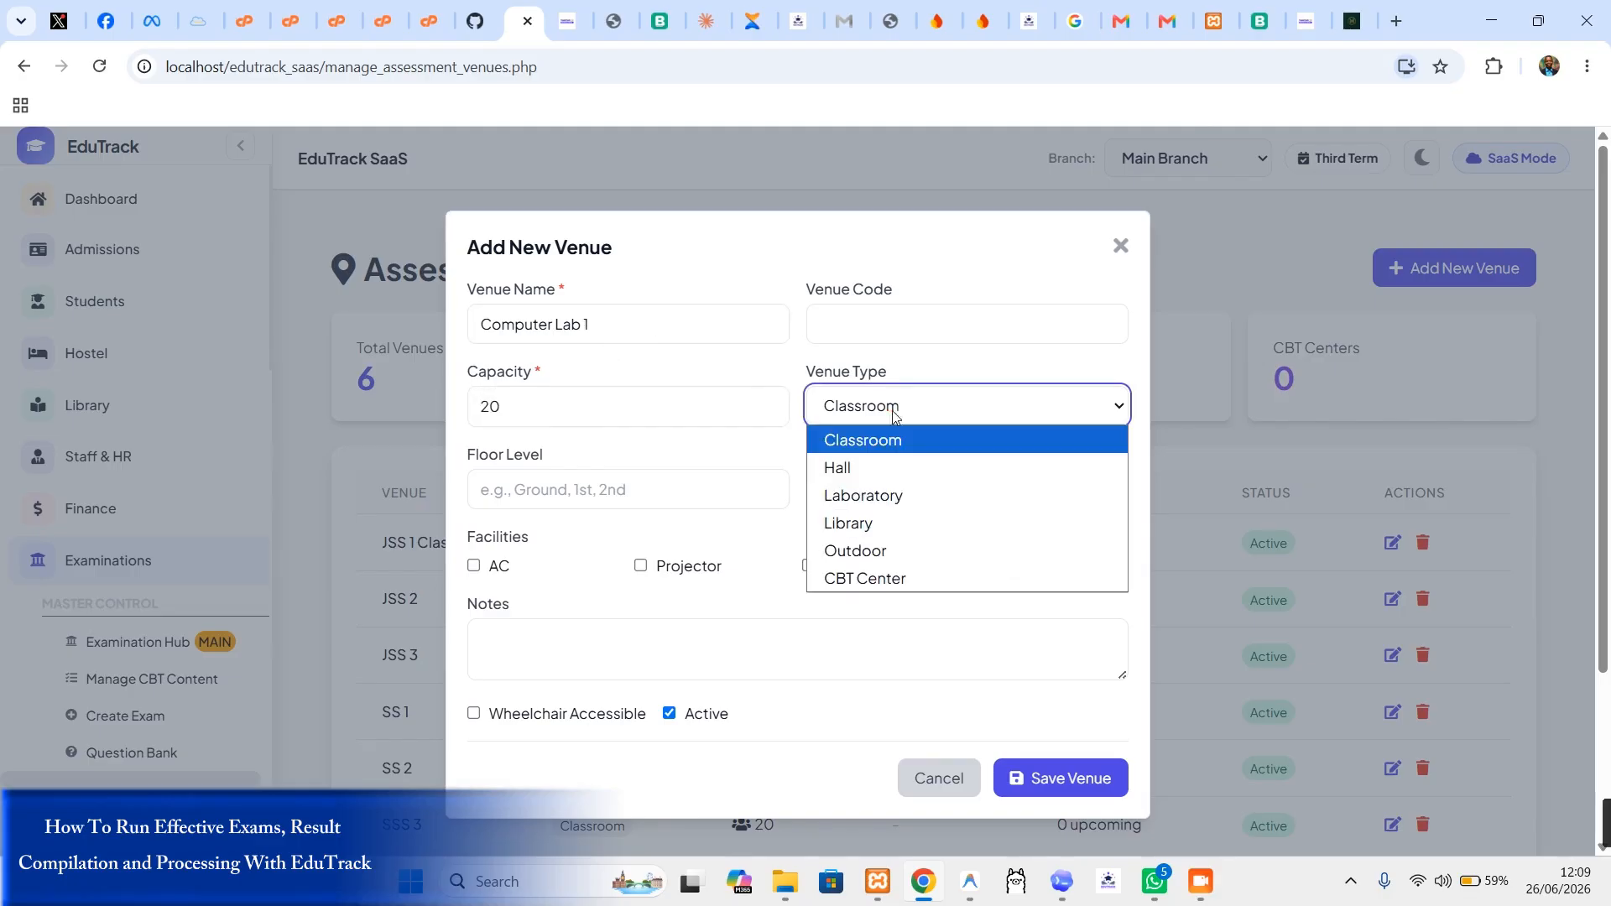
{"action": "left_click", "coordinate": [877, 575]}
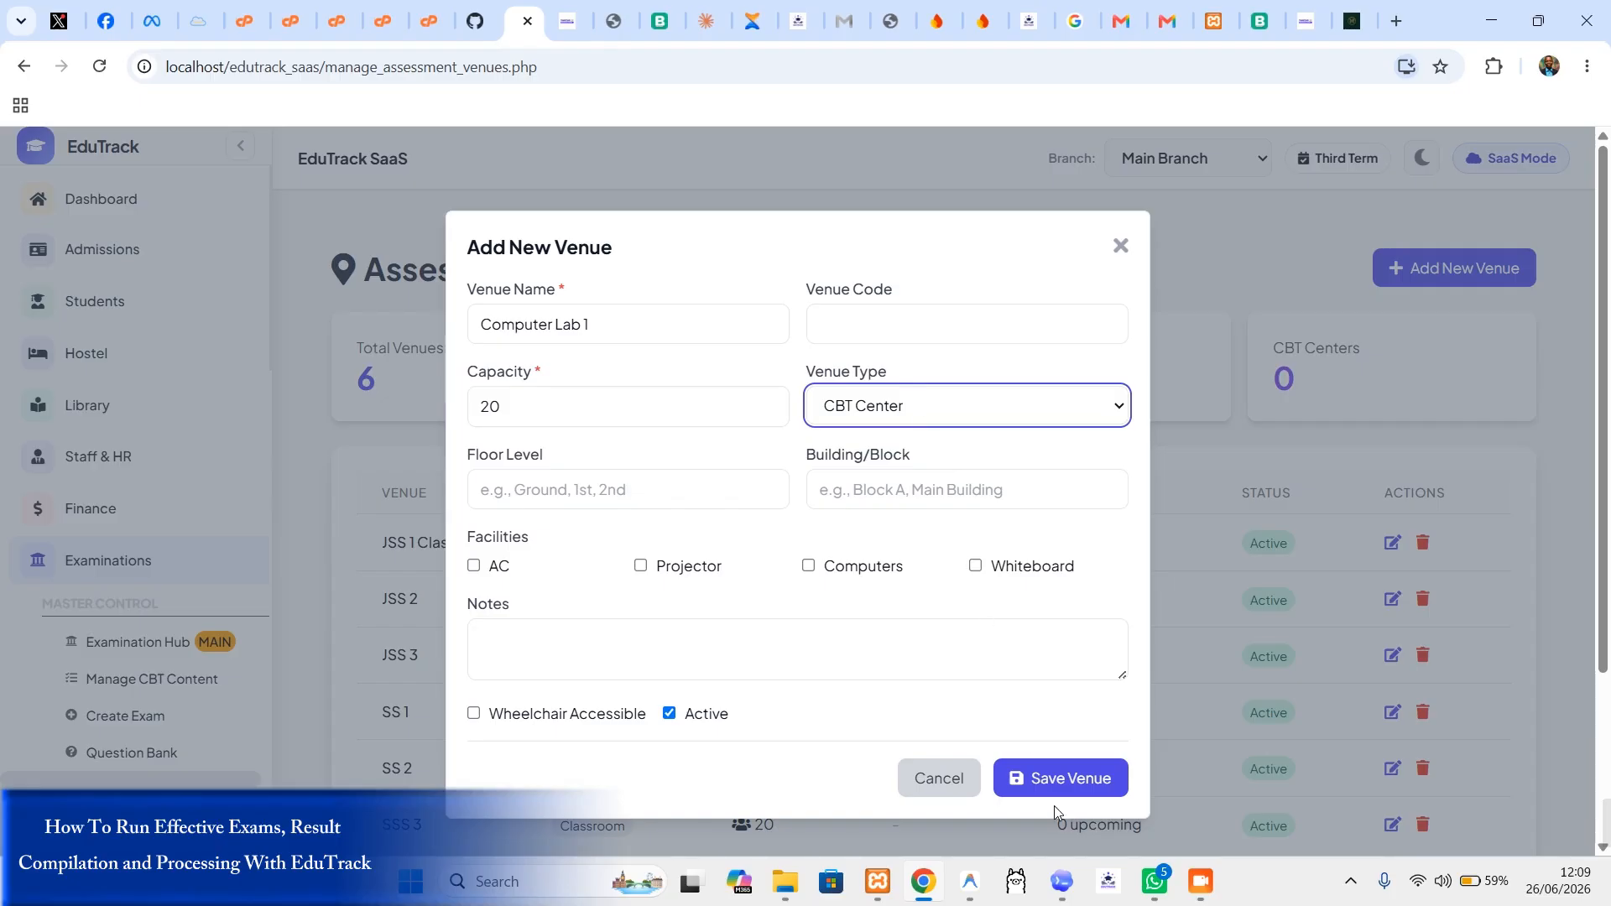
{"action": "left_click", "coordinate": [810, 567]}
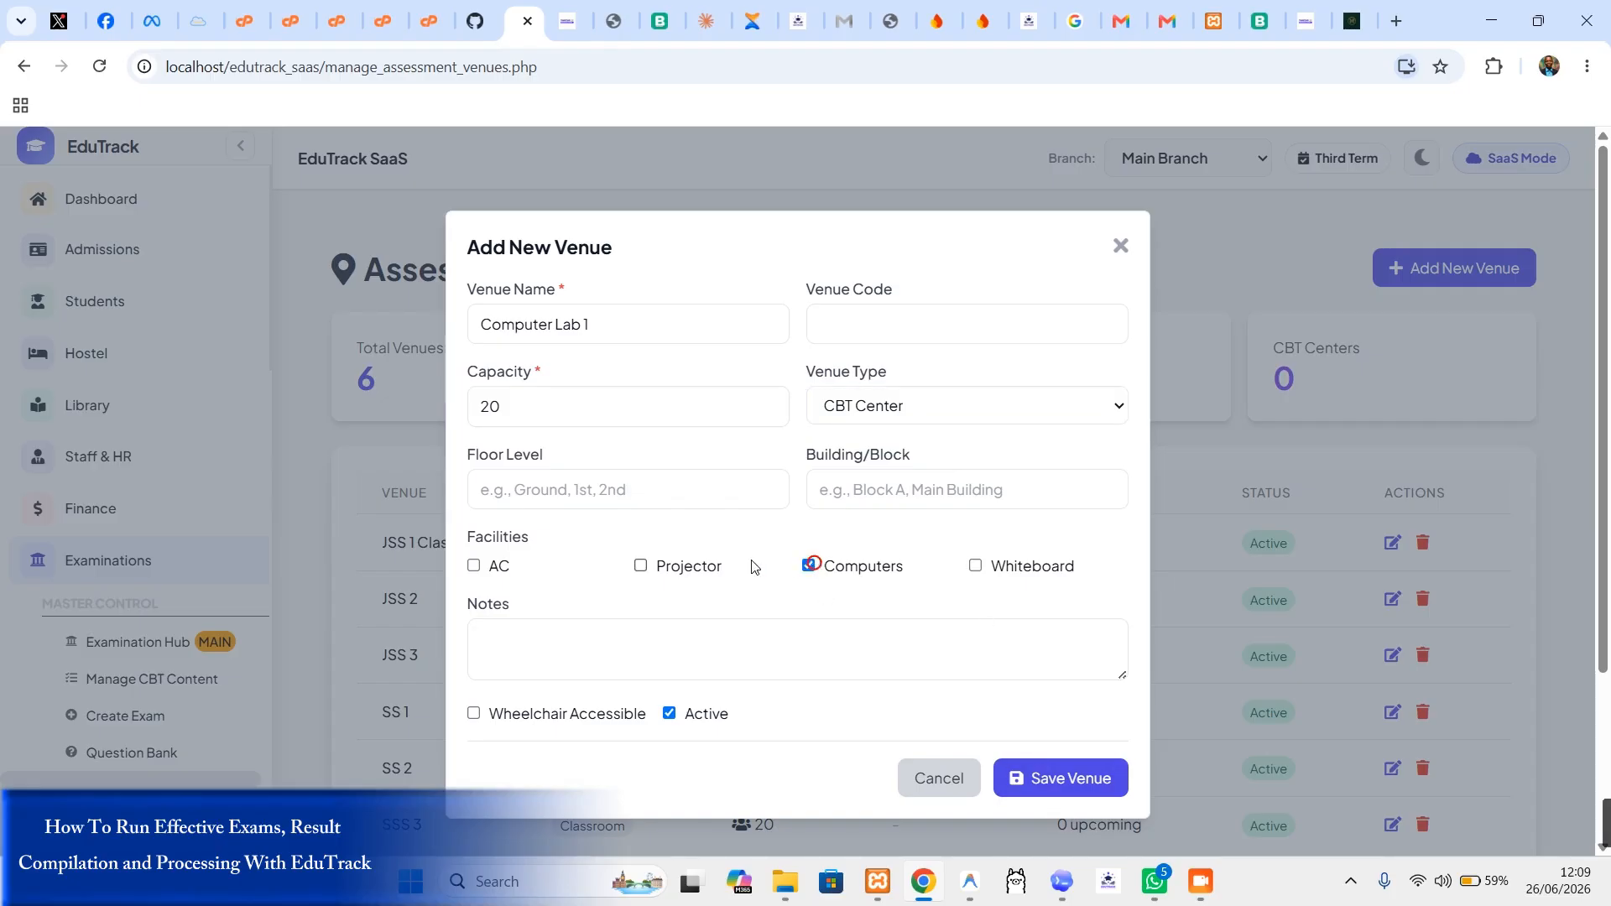
{"action": "left_click", "coordinate": [641, 567]}
{"action": "left_click", "coordinate": [1067, 774]}
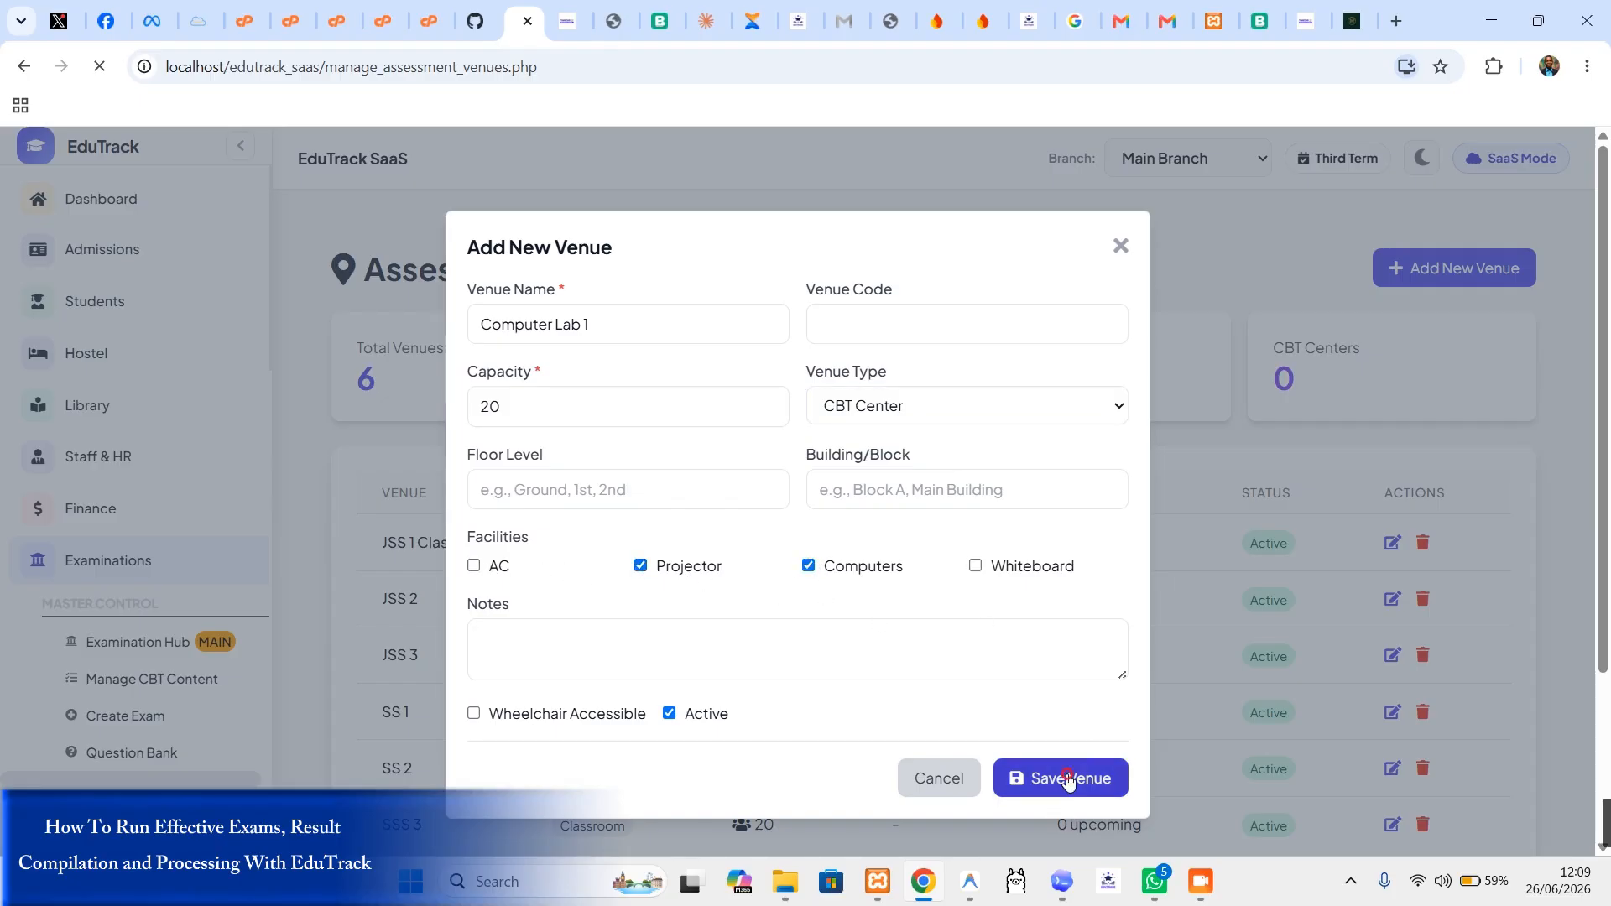
Step: Start another new venue, naming it "Computer Hall" with a capacity of 10
{"action": "left_click", "coordinate": [1444, 285]}
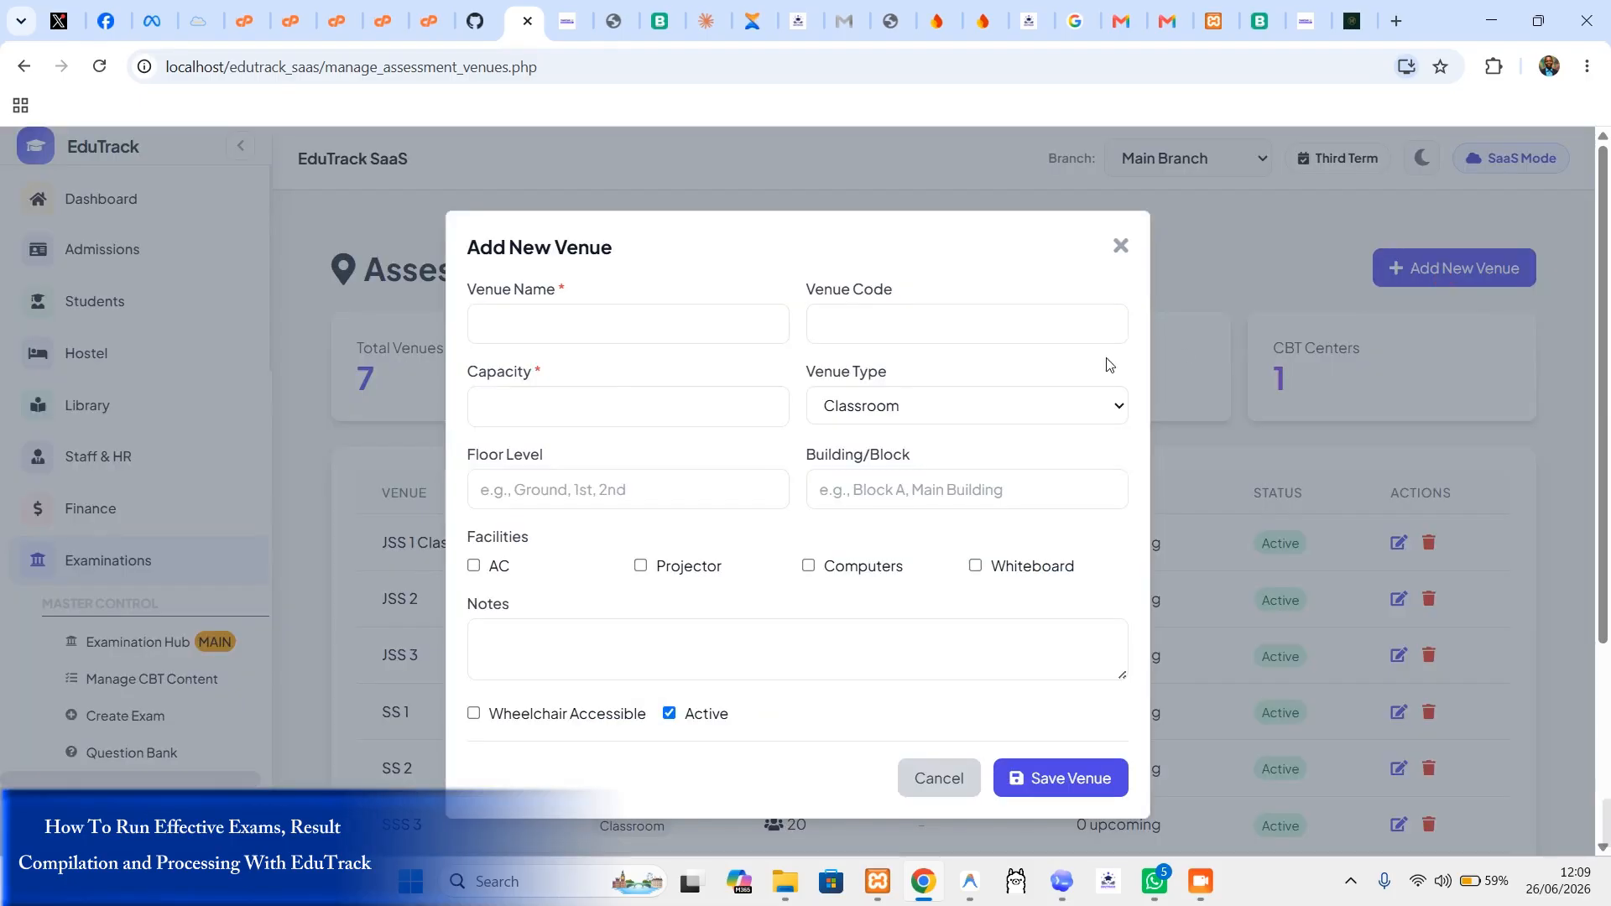
{"action": "left_click", "coordinate": [591, 321]}
{"action": "type", "text": "CB"}
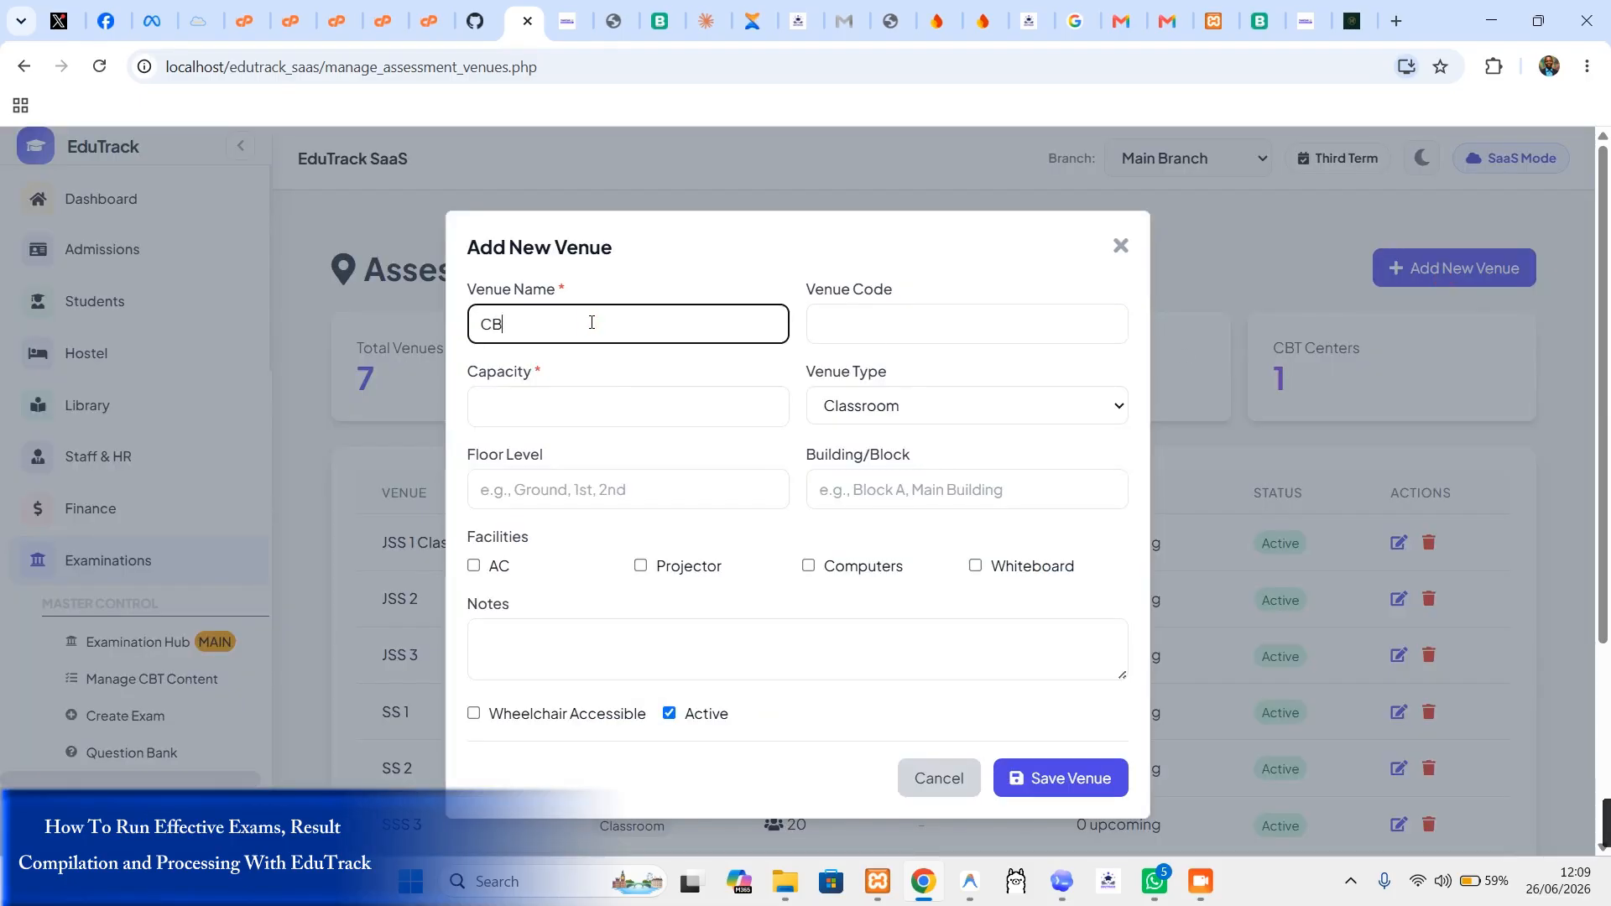
{"action": "key", "text": "BackSpace"}
{"action": "key", "text": "BackSpace"}
{"action": "type", "text": "CBT"}
{"action": "key", "text": "BackSpace"}
{"action": "key", "text": "BackSpace"}
{"action": "type", "text": "omputer Hal"}
{"action": "right_click", "coordinate": [617, 345]}
{"action": "left_click", "coordinate": [533, 387]}
{"action": "type", "text": "10"}
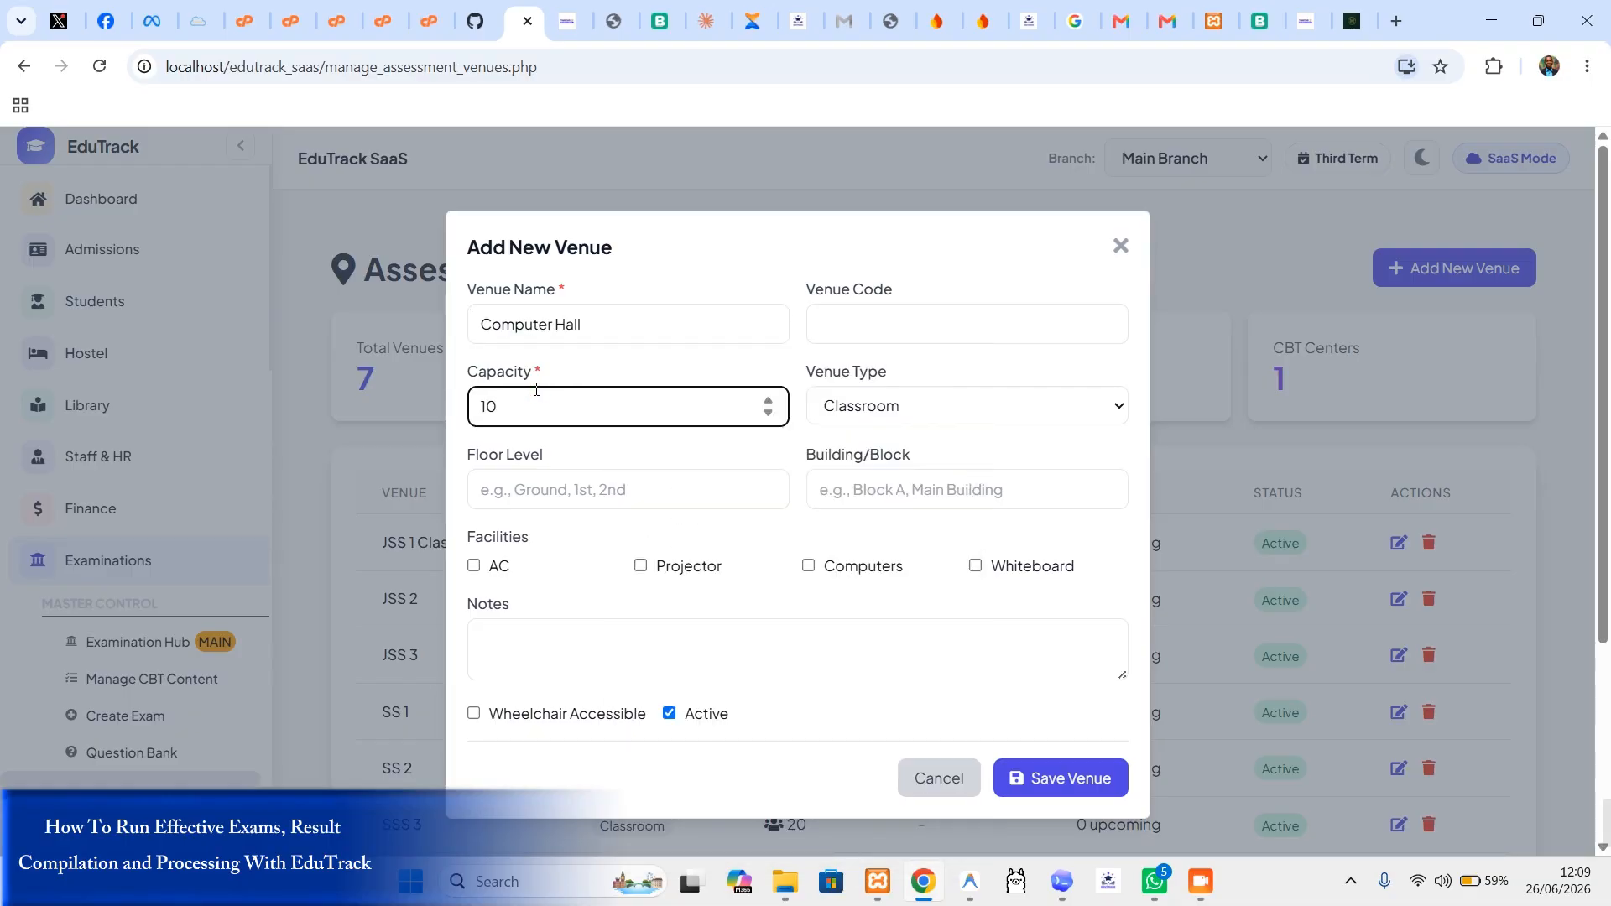
Step: Make the Computer Hall venue a CBT Center with the Computers and Projector facilities, and save it
{"action": "left_click", "coordinate": [825, 394]}
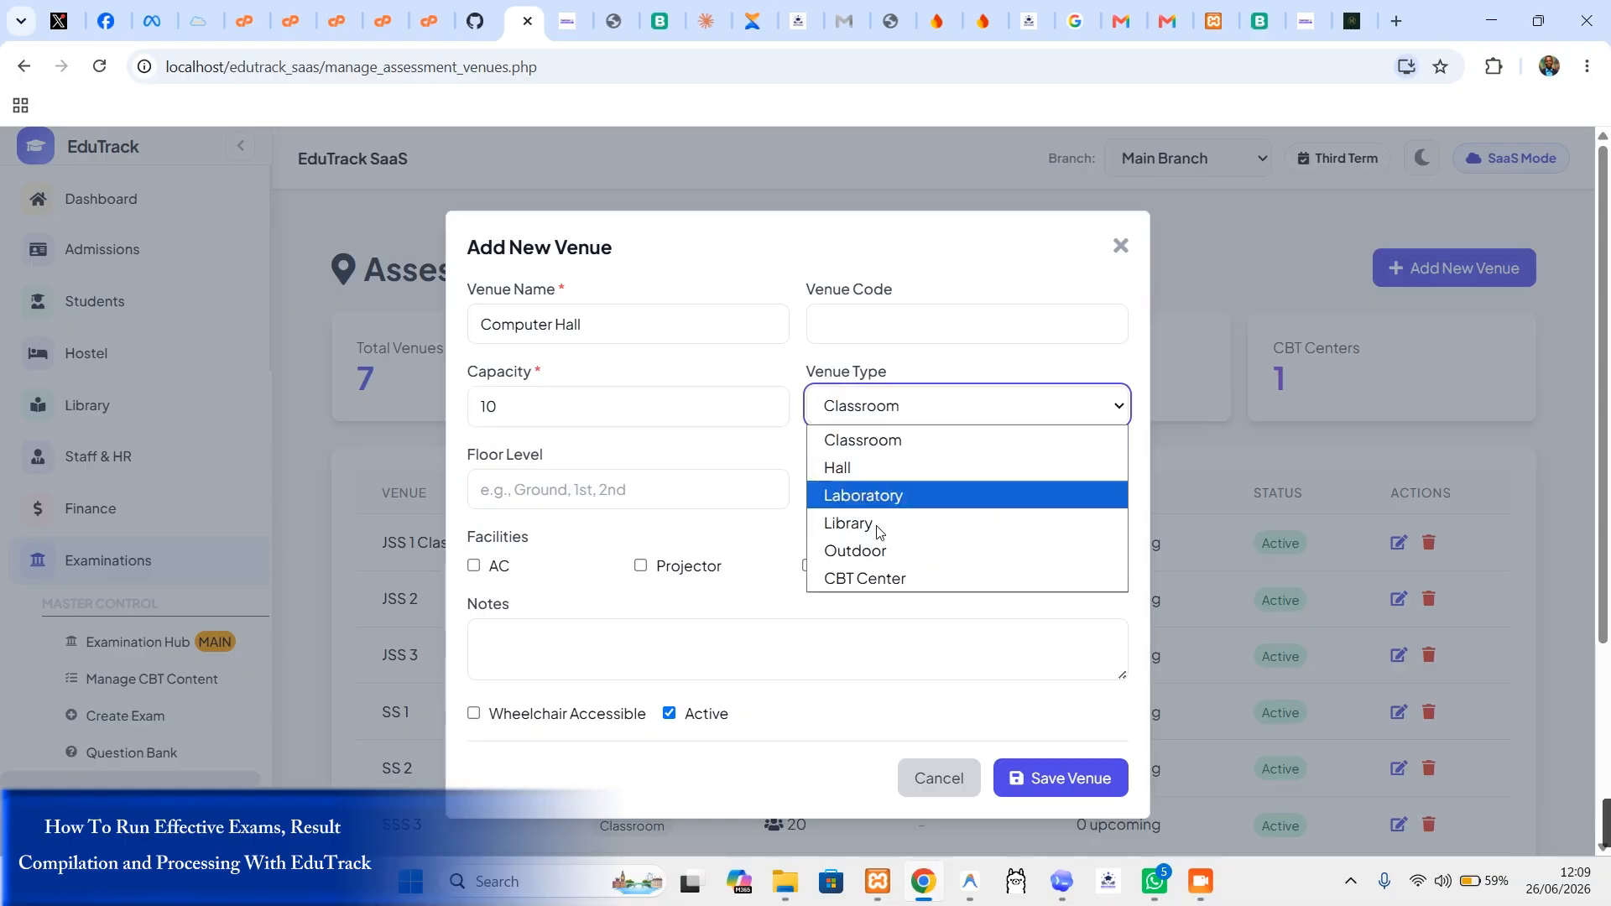
{"action": "left_click", "coordinate": [887, 576]}
{"action": "left_click", "coordinate": [864, 566]}
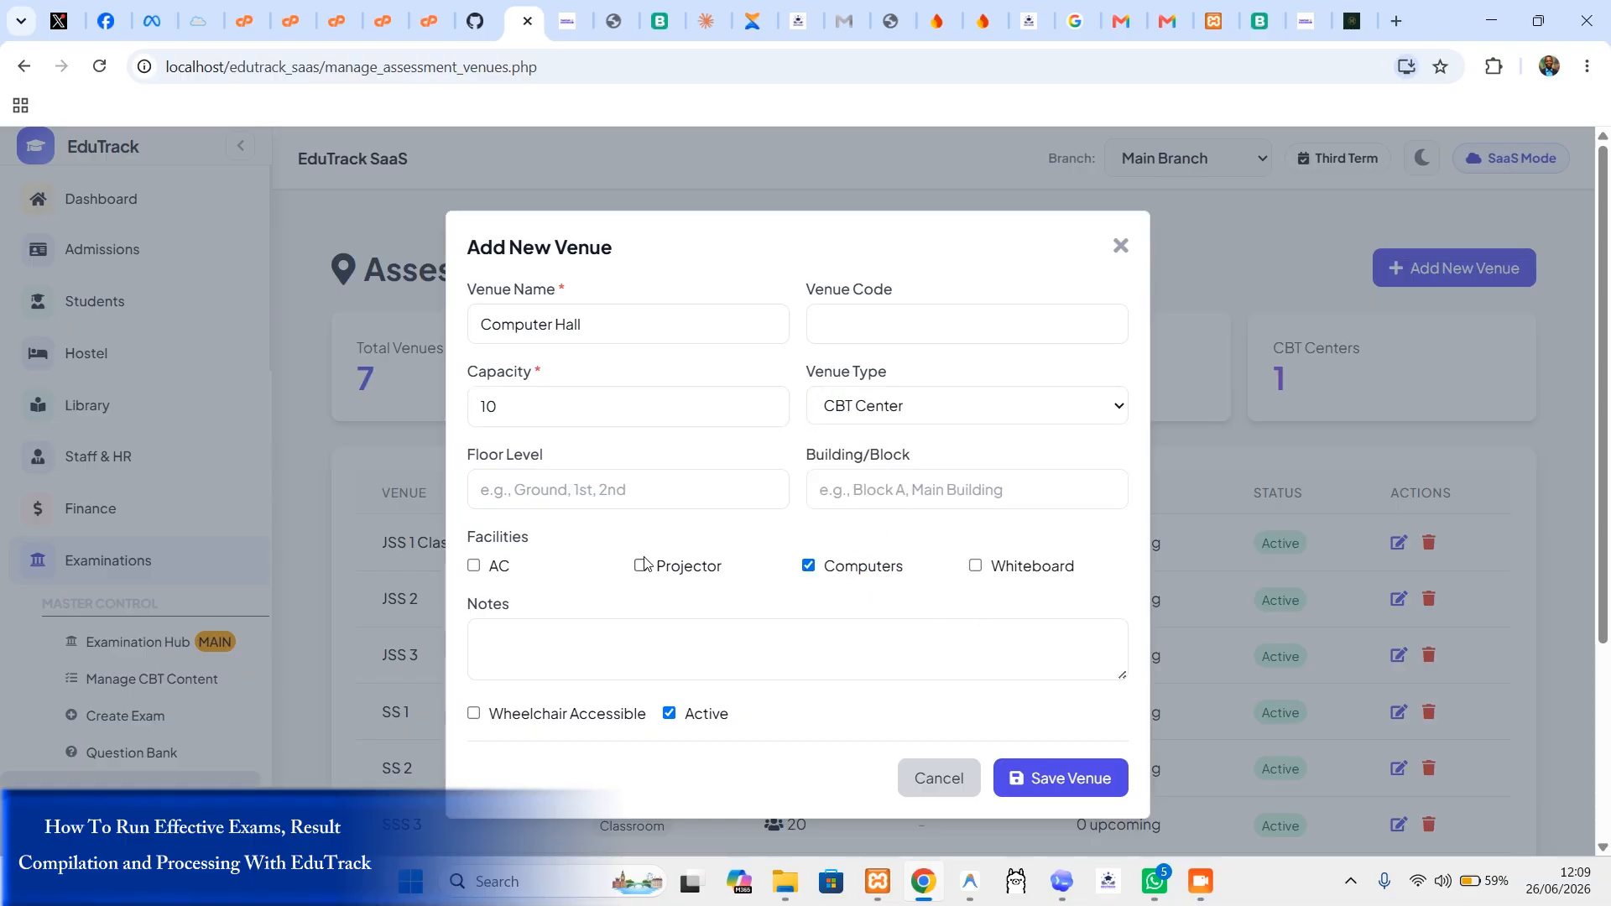
{"action": "left_click", "coordinate": [650, 565]}
{"action": "left_click", "coordinate": [1048, 778]}
Step: Review the full list of assessment venues with their types and capacities
{"action": "scroll", "coordinate": [957, 597], "scroll_direction": "down", "scroll_amount": 4}
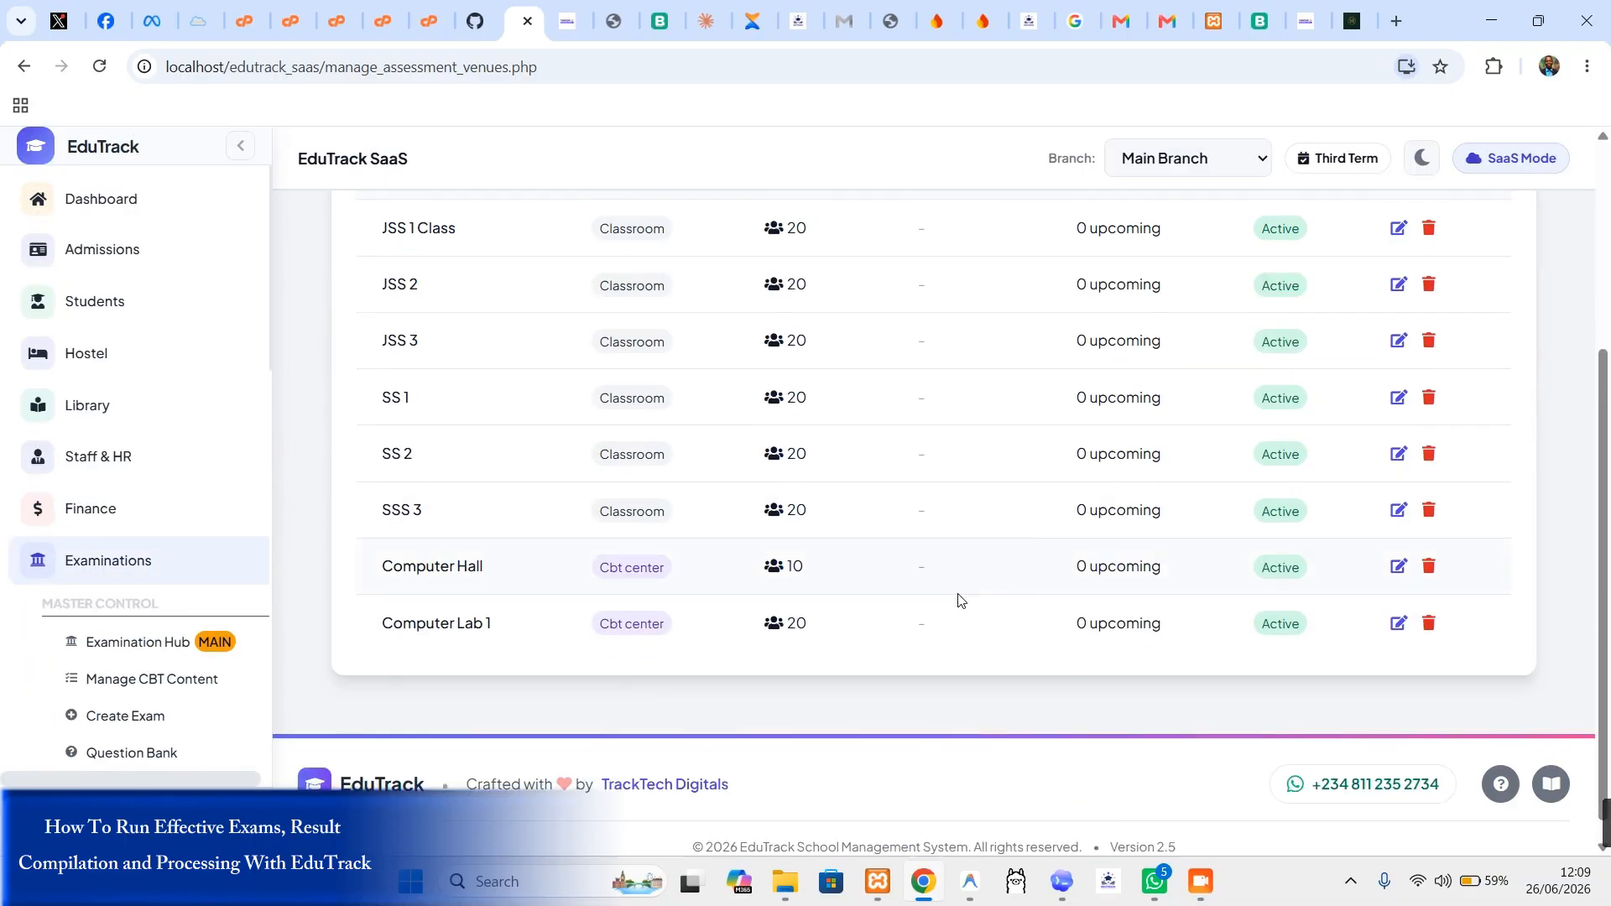
{"action": "scroll", "coordinate": [1022, 544], "scroll_direction": "up", "scroll_amount": 4}
{"action": "scroll", "coordinate": [1154, 486], "scroll_direction": "down", "scroll_amount": 3}
{"action": "scroll", "coordinate": [349, 582], "scroll_direction": "up", "scroll_amount": 3}
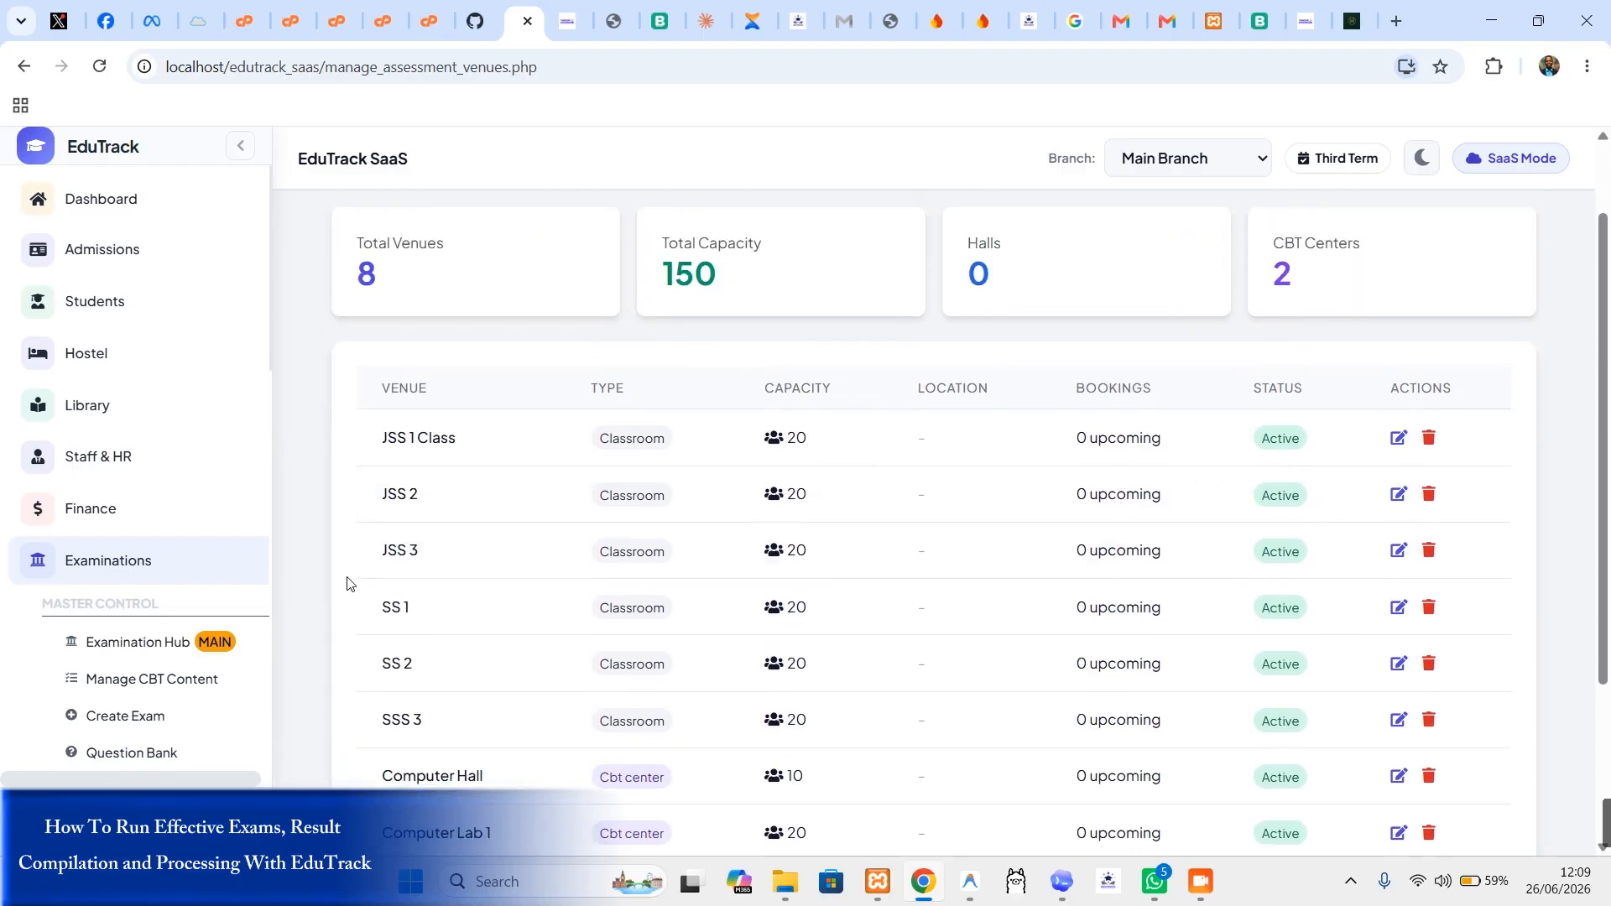
{"action": "scroll", "coordinate": [1086, 453], "scroll_direction": "down", "scroll_amount": 4}
{"action": "scroll", "coordinate": [835, 577], "scroll_direction": "up", "scroll_amount": 4}
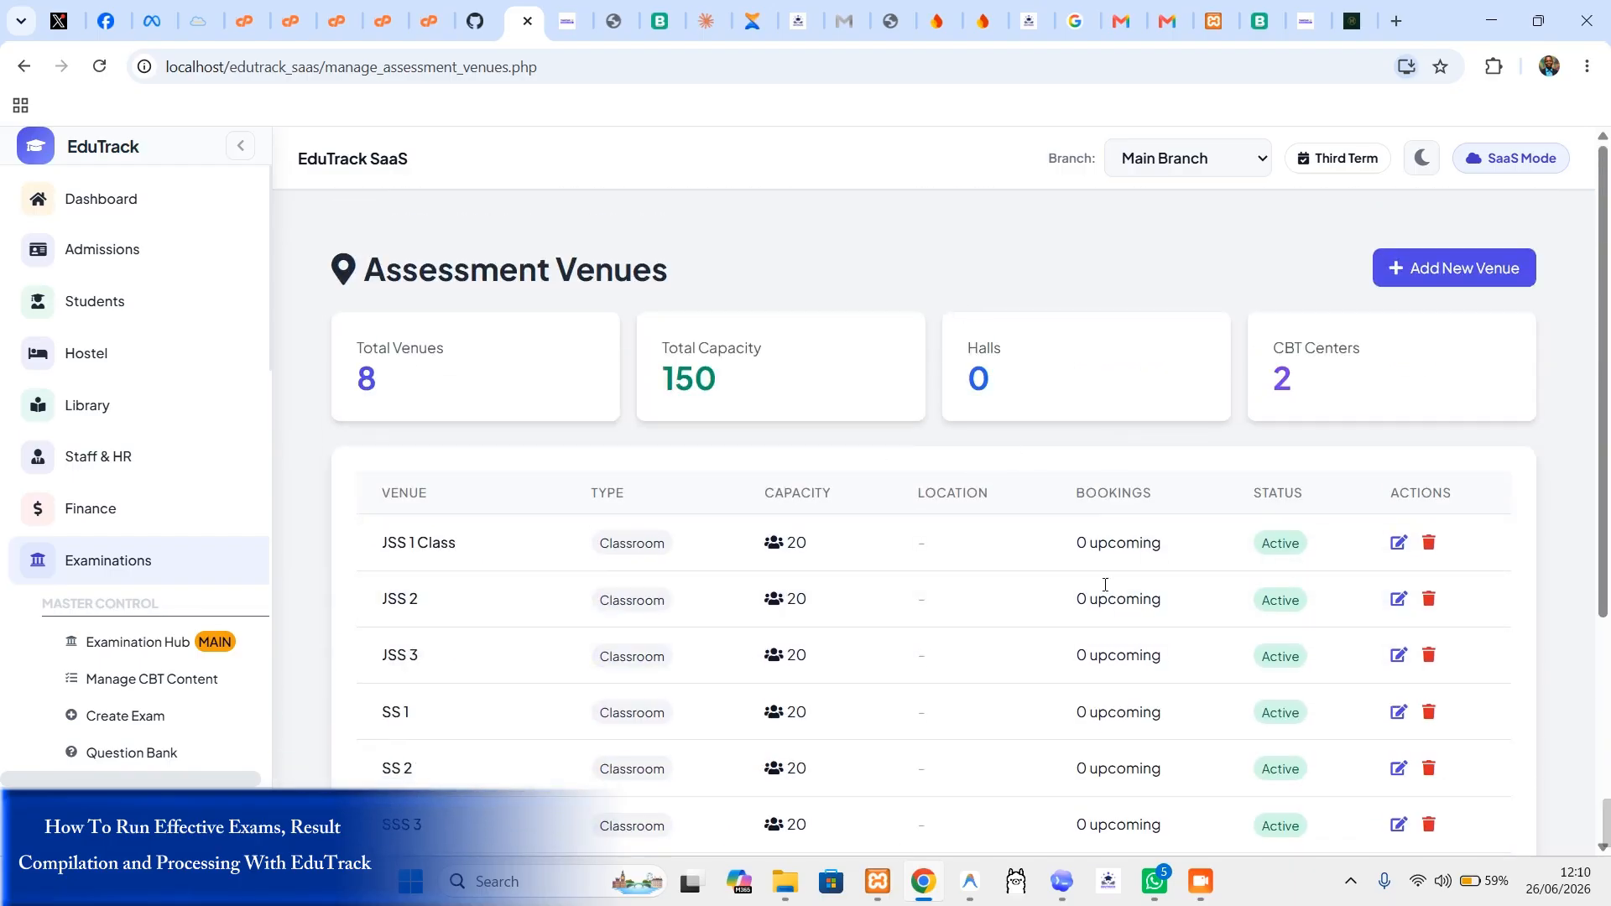
{"action": "scroll", "coordinate": [1319, 604], "scroll_direction": "down", "scroll_amount": 4}
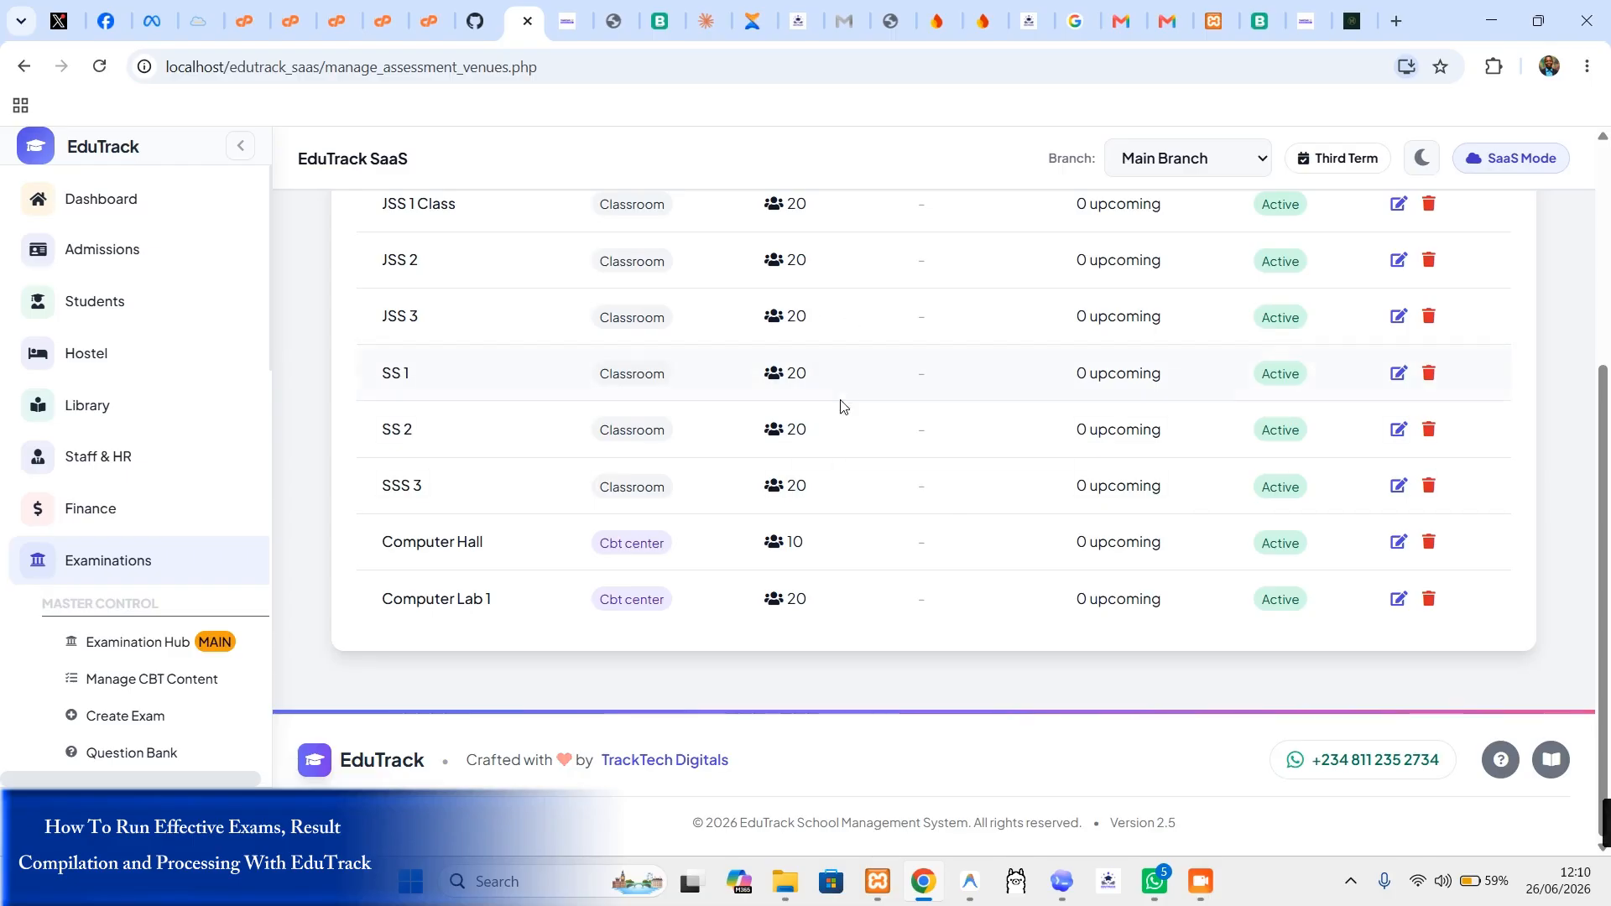
Step: Go to Assessment Timetables and open the form for generating a new assessment timetable
{"action": "scroll", "coordinate": [151, 637], "scroll_direction": "down", "scroll_amount": 5}
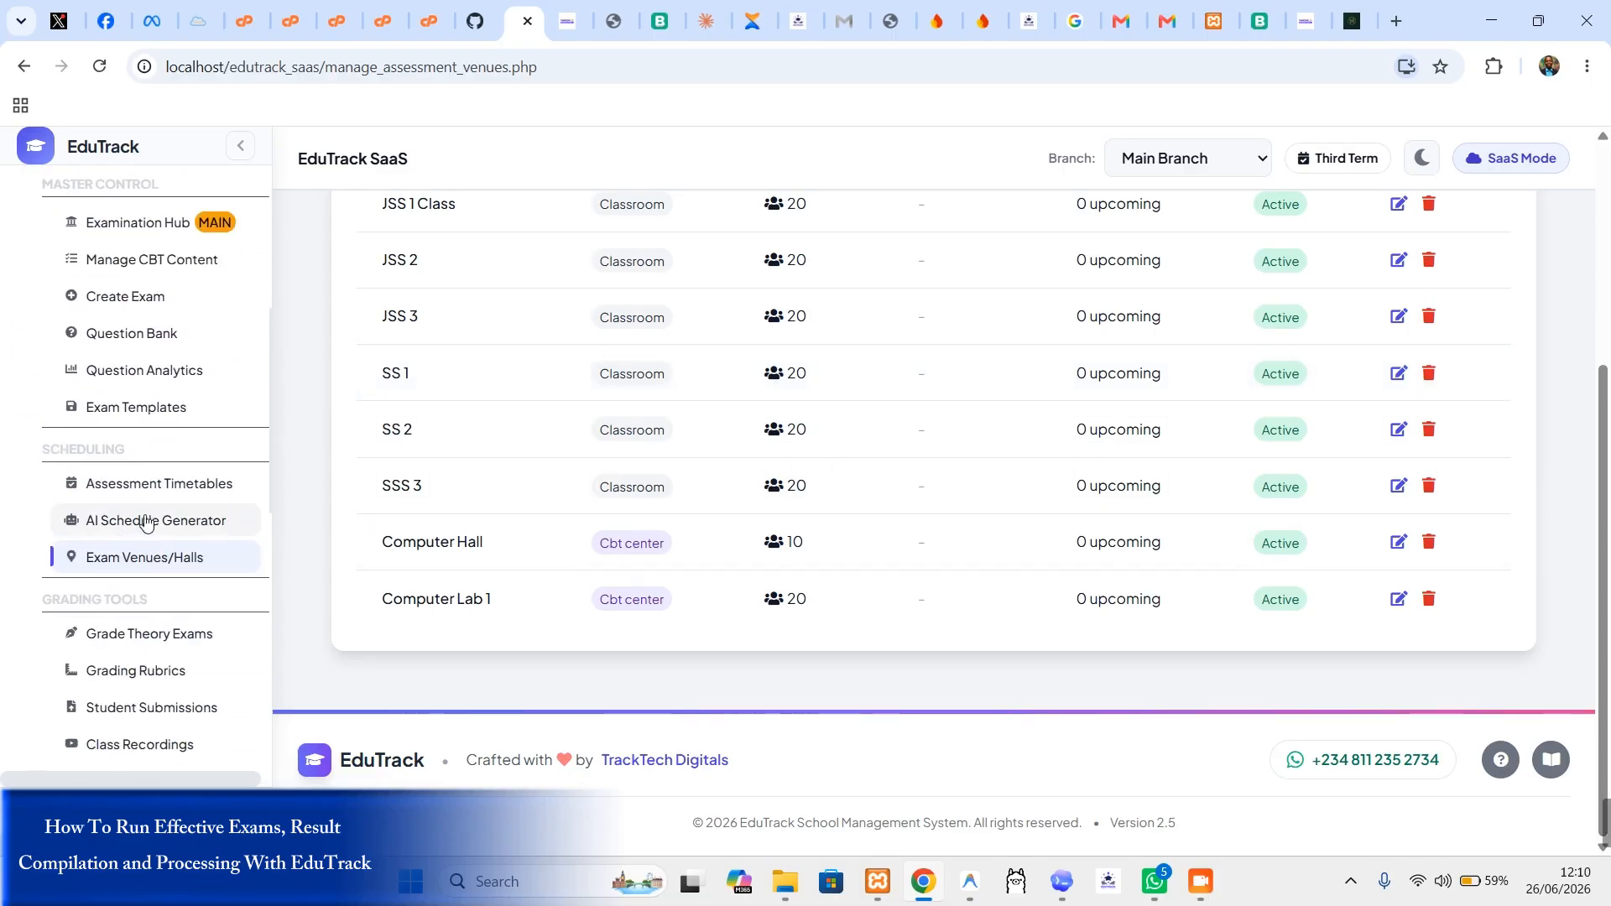
{"action": "left_click", "coordinate": [185, 487]}
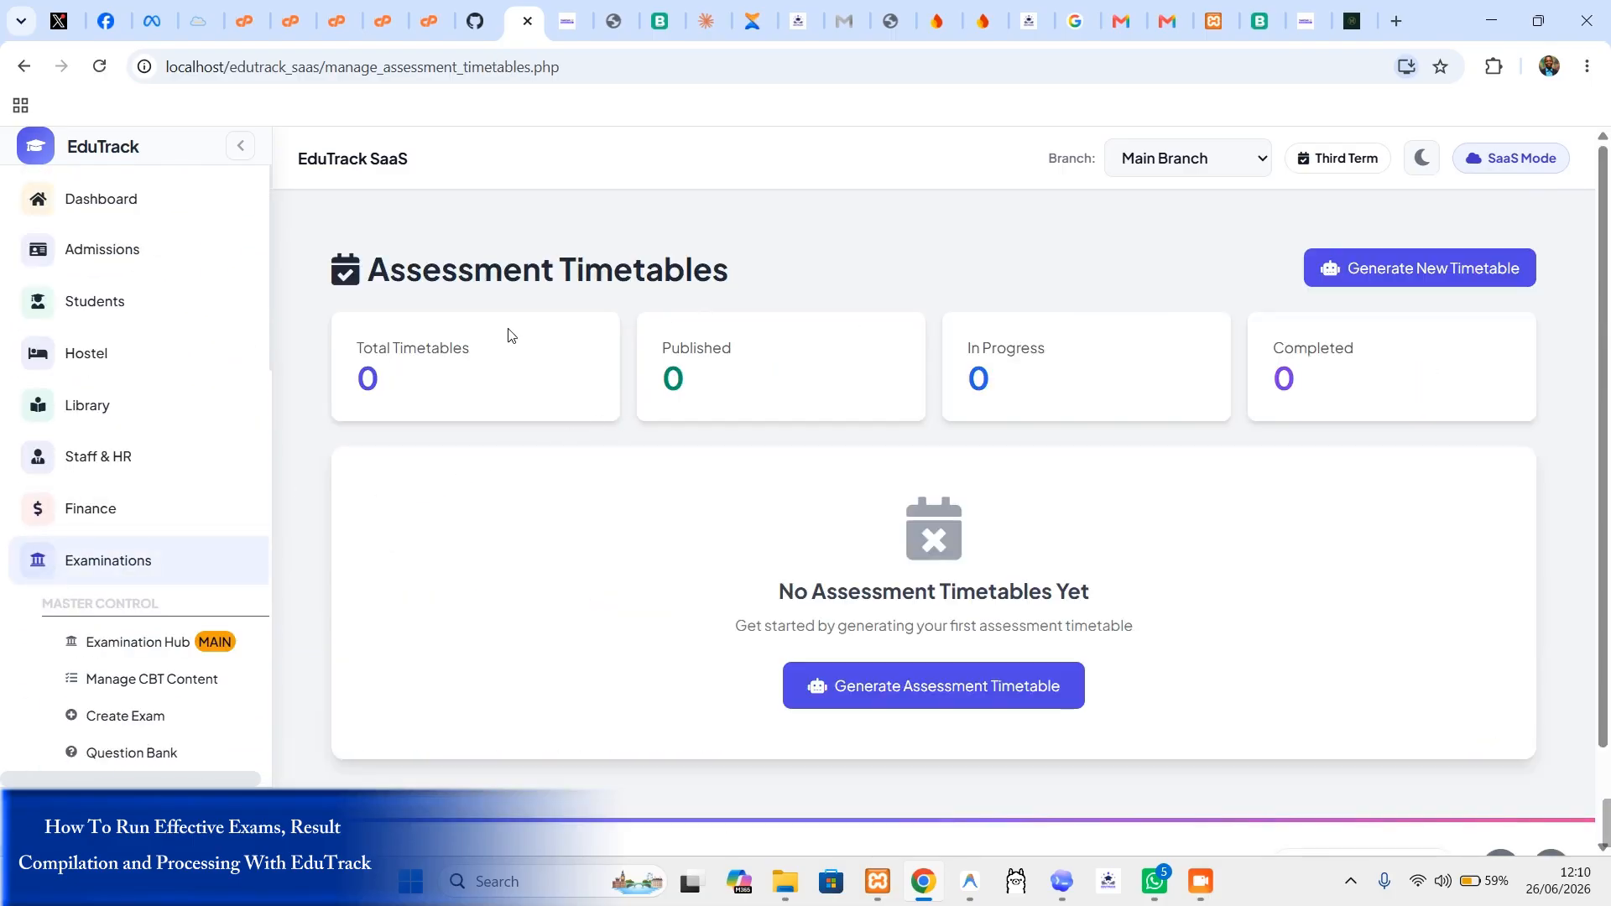
{"action": "scroll", "coordinate": [101, 671], "scroll_direction": "down", "scroll_amount": 4}
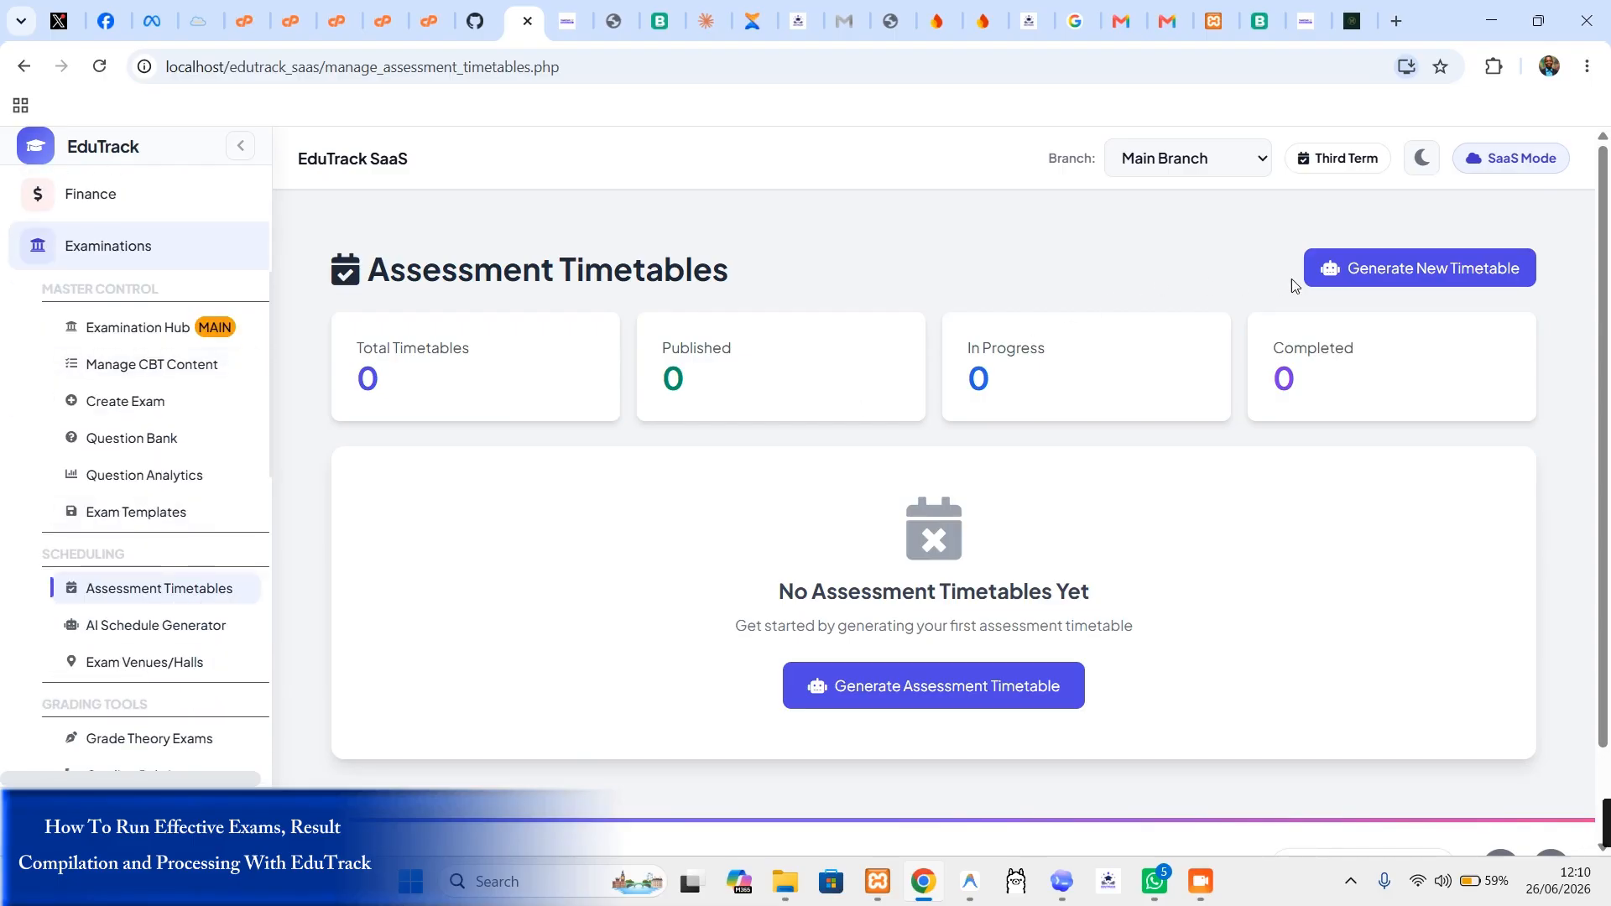
{"action": "left_click", "coordinate": [1047, 683]}
Step: Name the timetable "Third Term 2025/2026 Promotional Examination"
{"action": "left_click", "coordinate": [637, 499]}
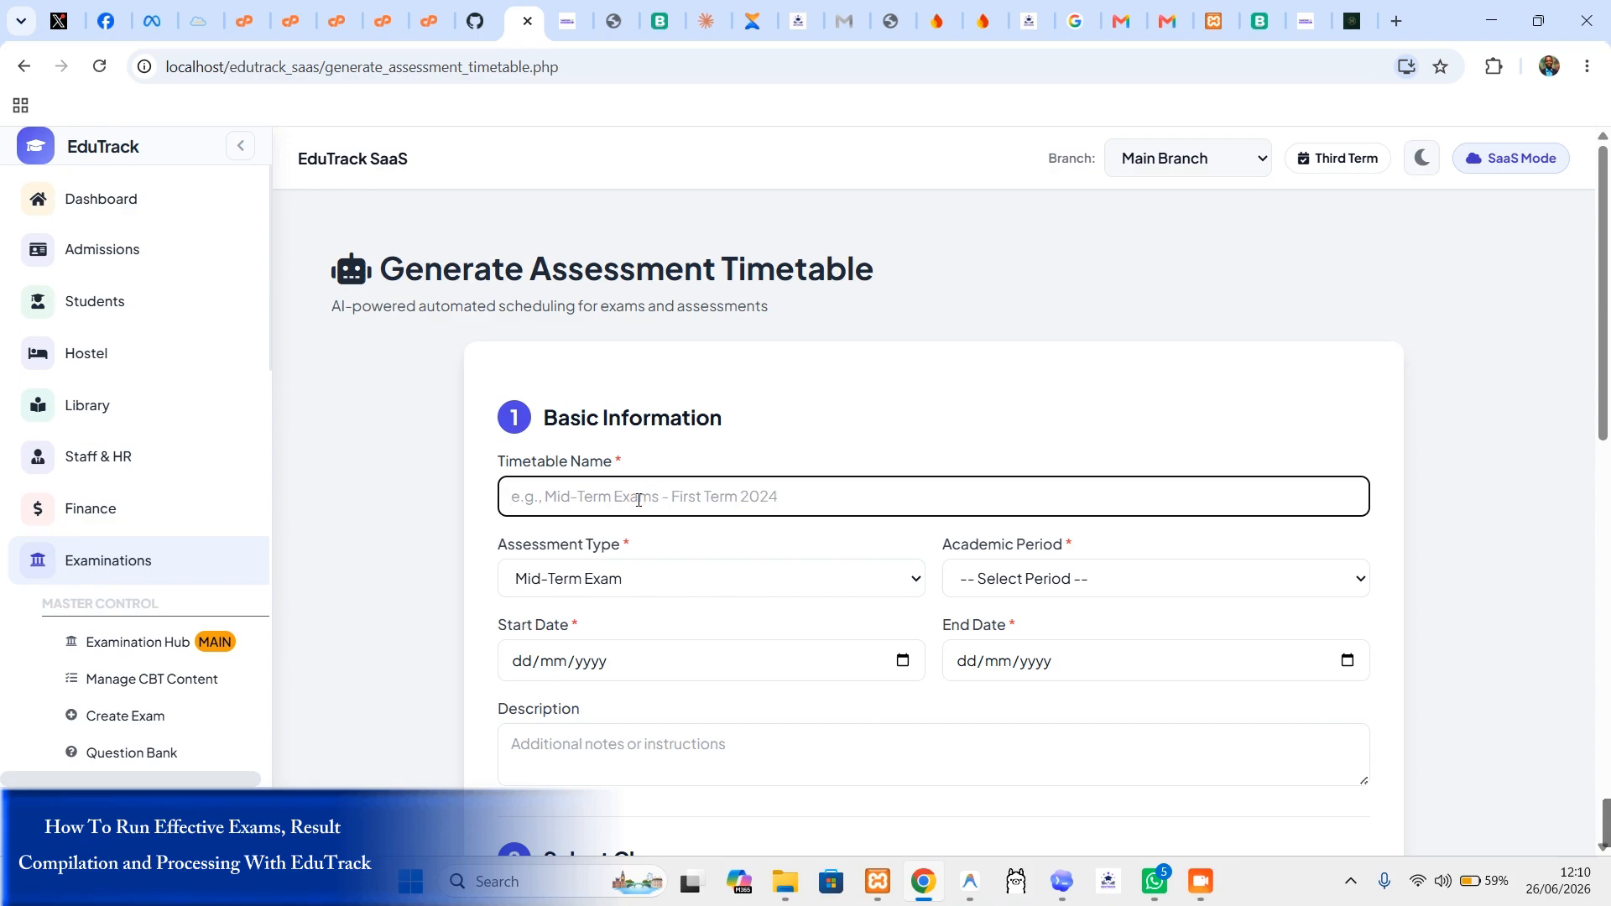
{"action": "type", "text": "R"}
{"action": "key", "text": "BackSpace"}
{"action": "type", "text": "Thir"}
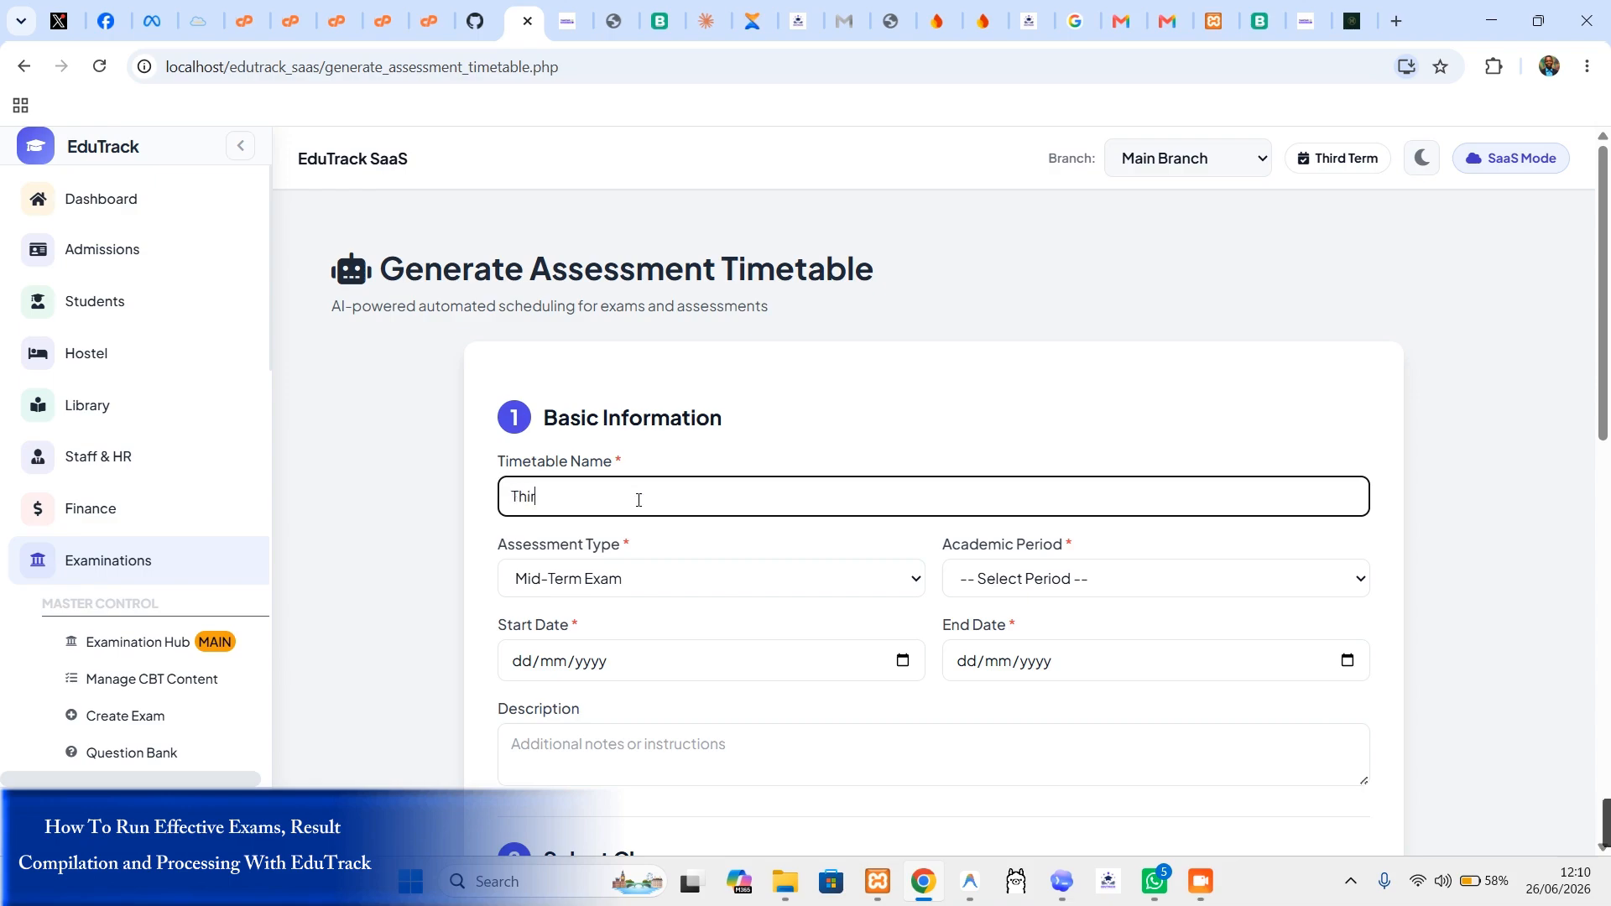
{"action": "type", "text": "d Term 2025/2026 Promotio"}
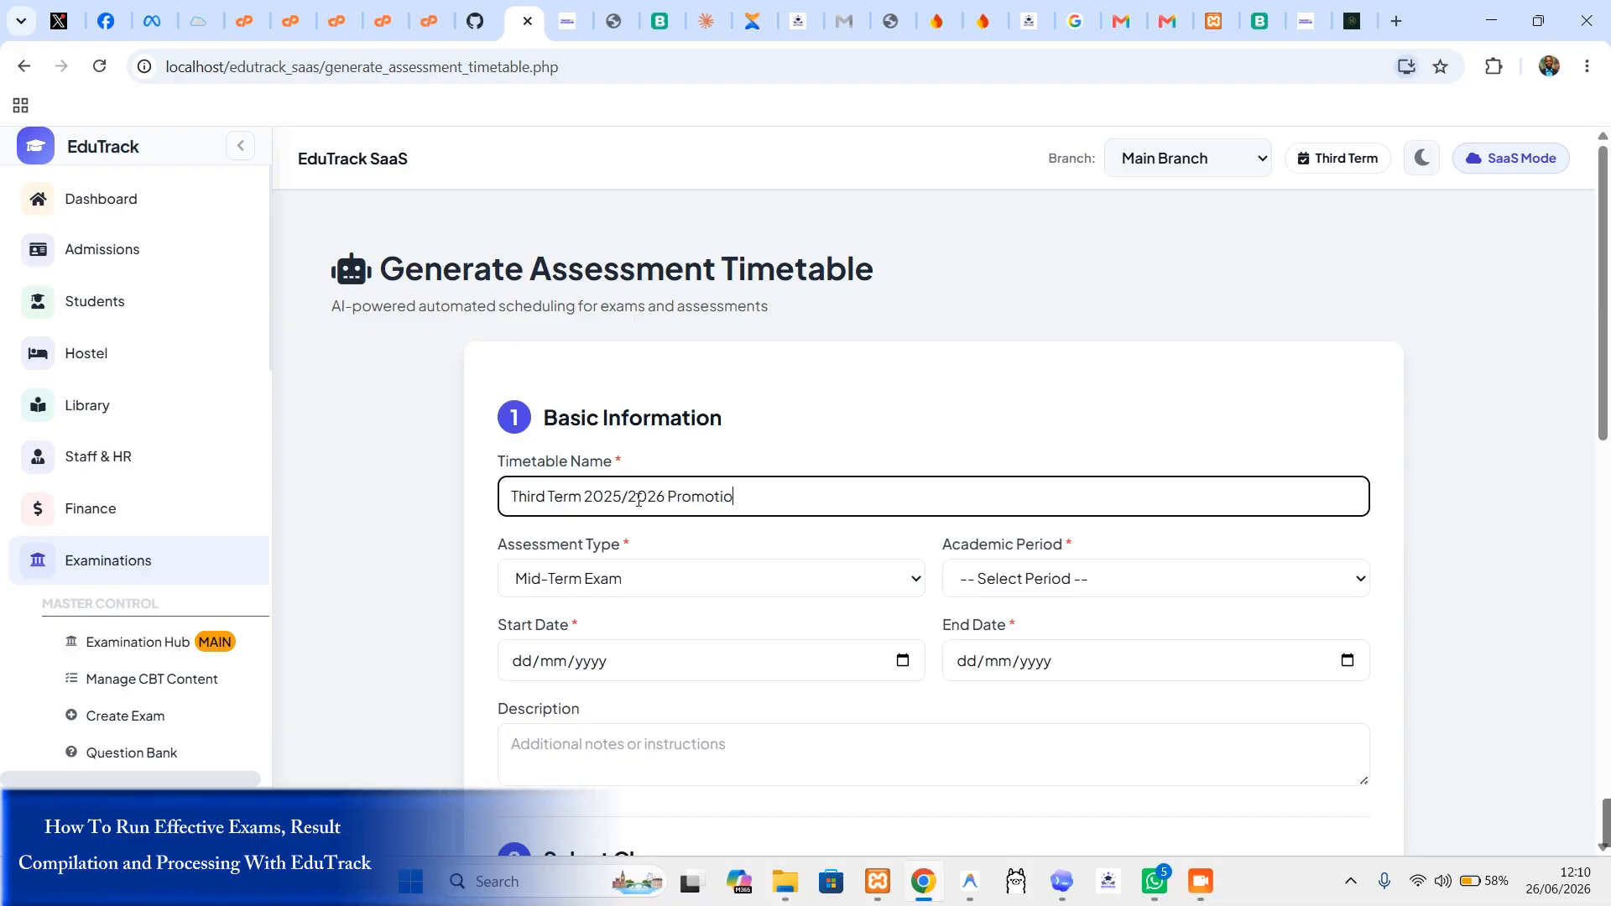
{"action": "type", "text": "nal Examination"}
Step: Set the assessment type to Final Exam and the academic period to Third Term - 2025/2026
{"action": "left_click", "coordinate": [719, 572]}
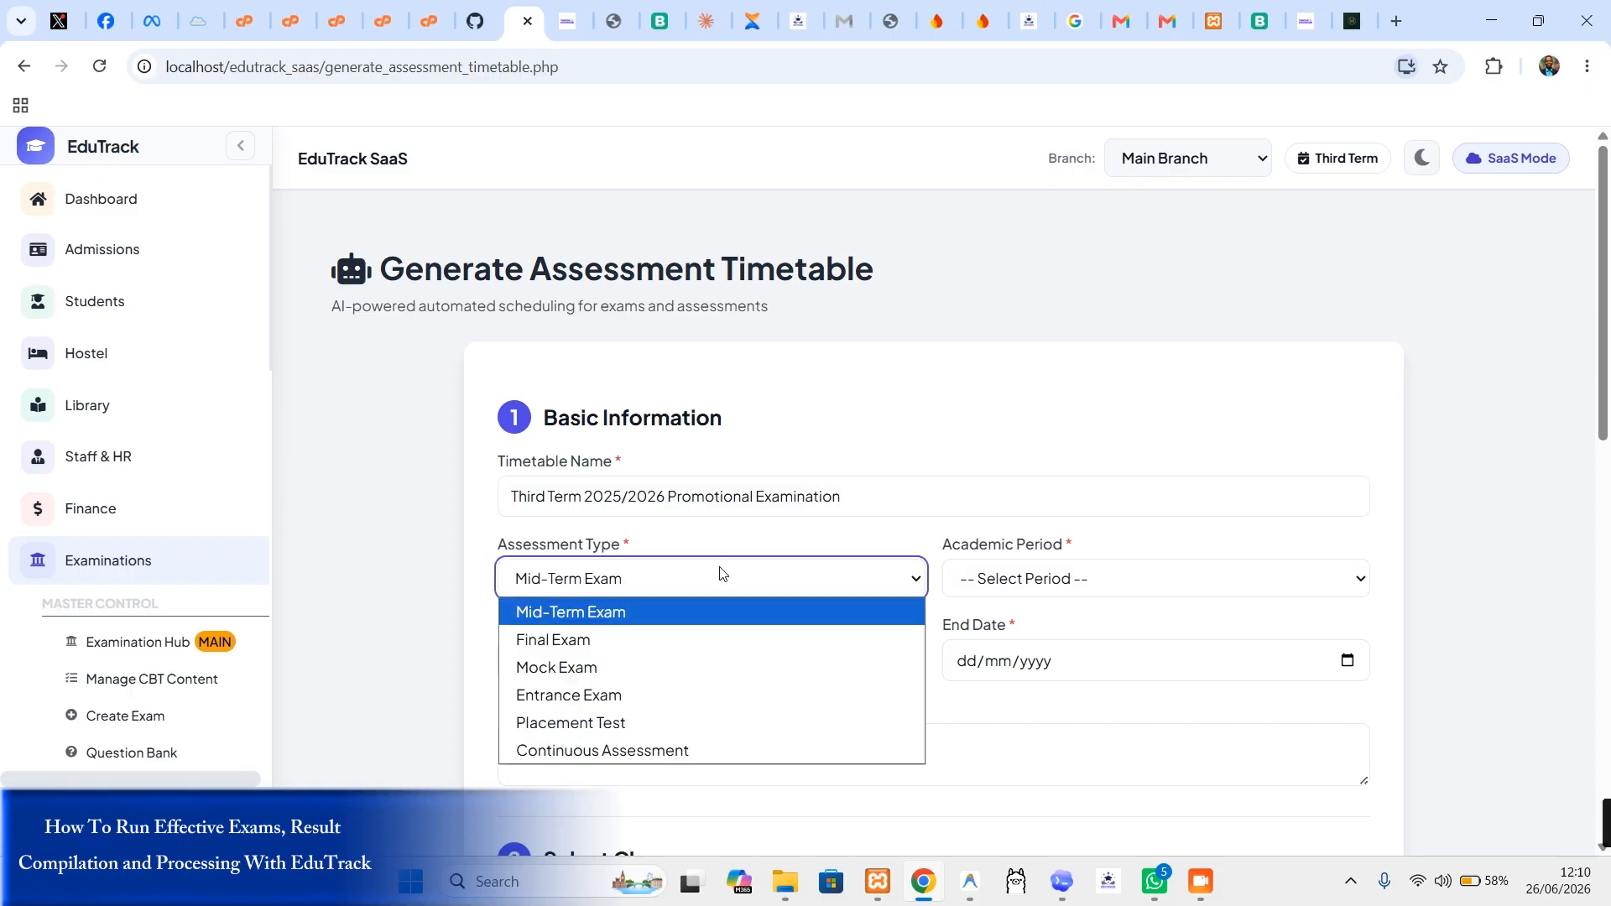
{"action": "left_click", "coordinate": [658, 642]}
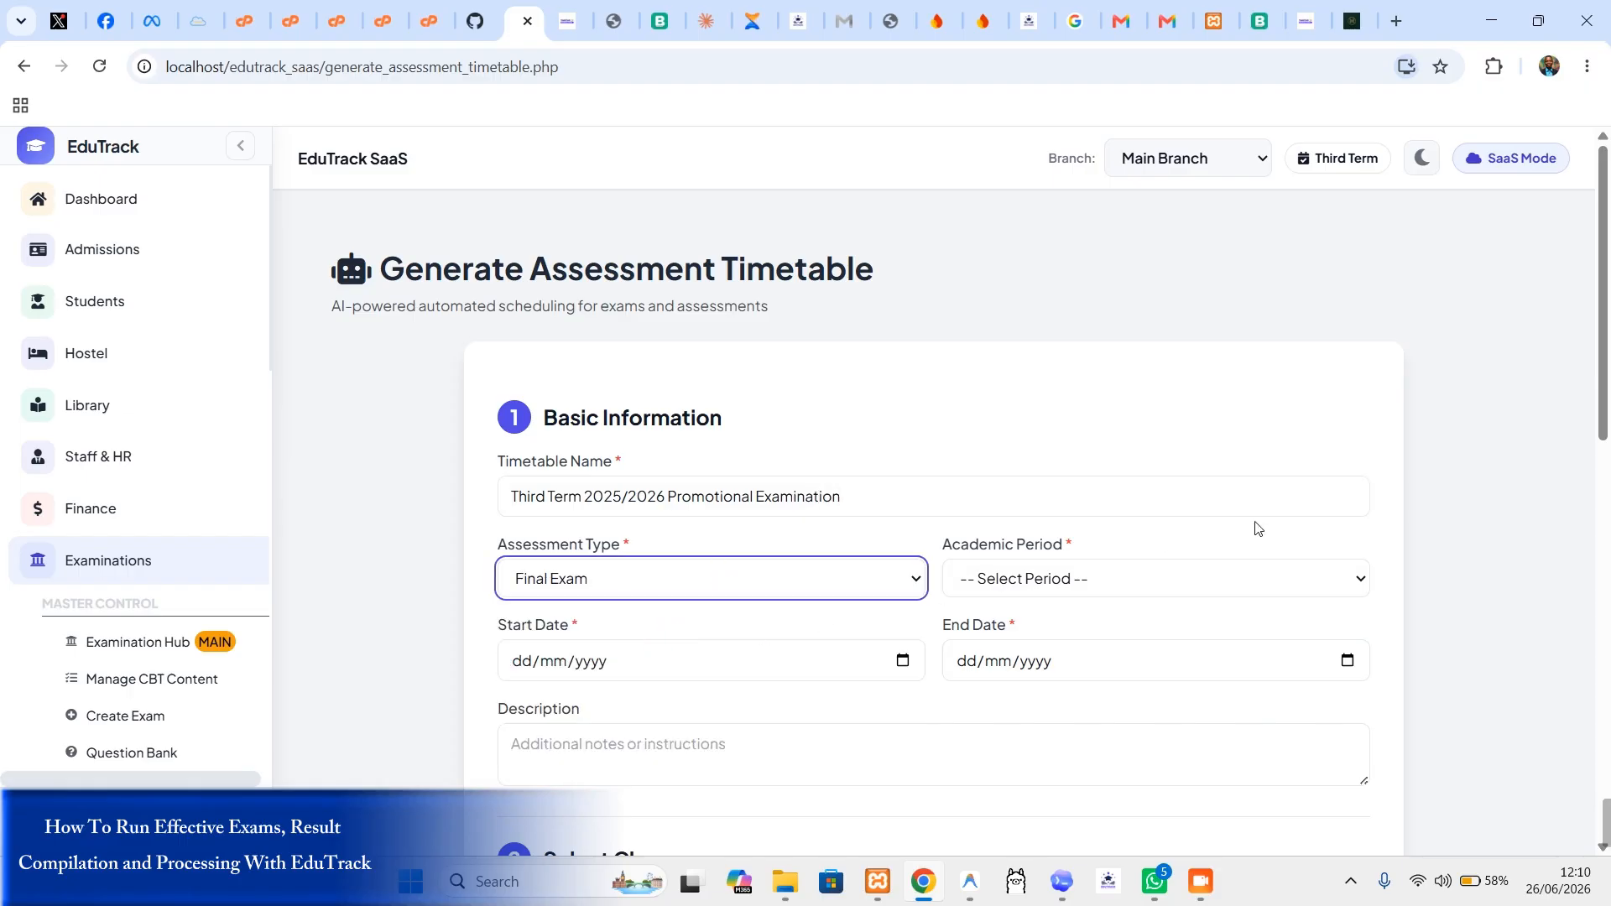
{"action": "left_click", "coordinate": [1190, 568]}
{"action": "left_click", "coordinate": [1118, 665]}
Step: Set the start date to 01/07/2026 and the end date to 09/07/2026, and include all classes
{"action": "scroll", "coordinate": [1010, 408], "scroll_direction": "down", "scroll_amount": 3}
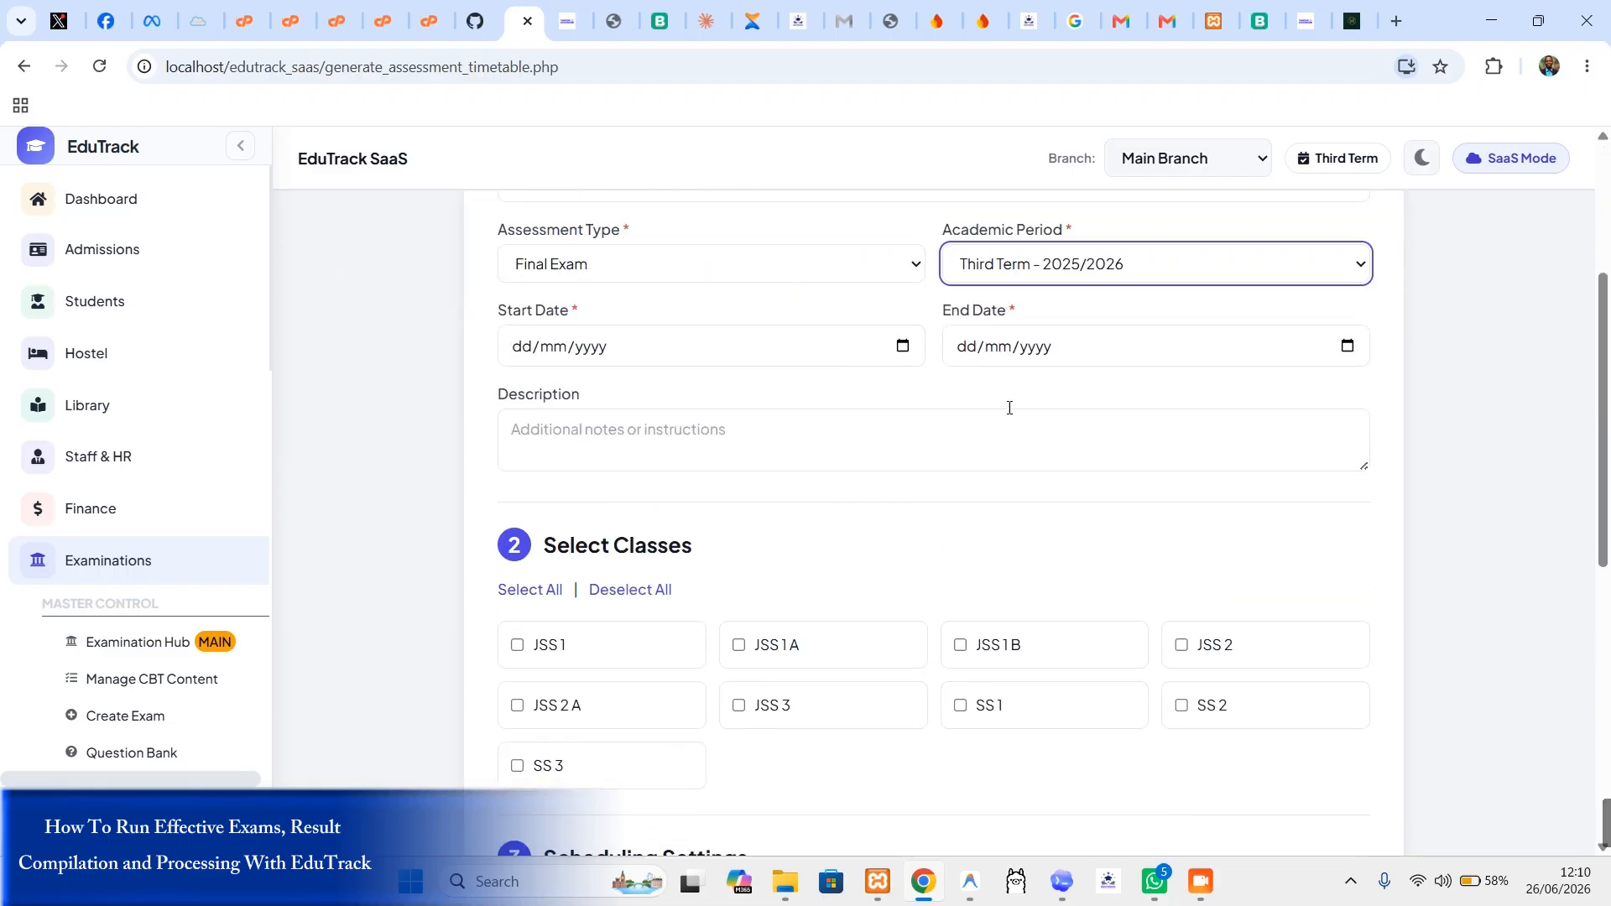
{"action": "left_click", "coordinate": [902, 347]}
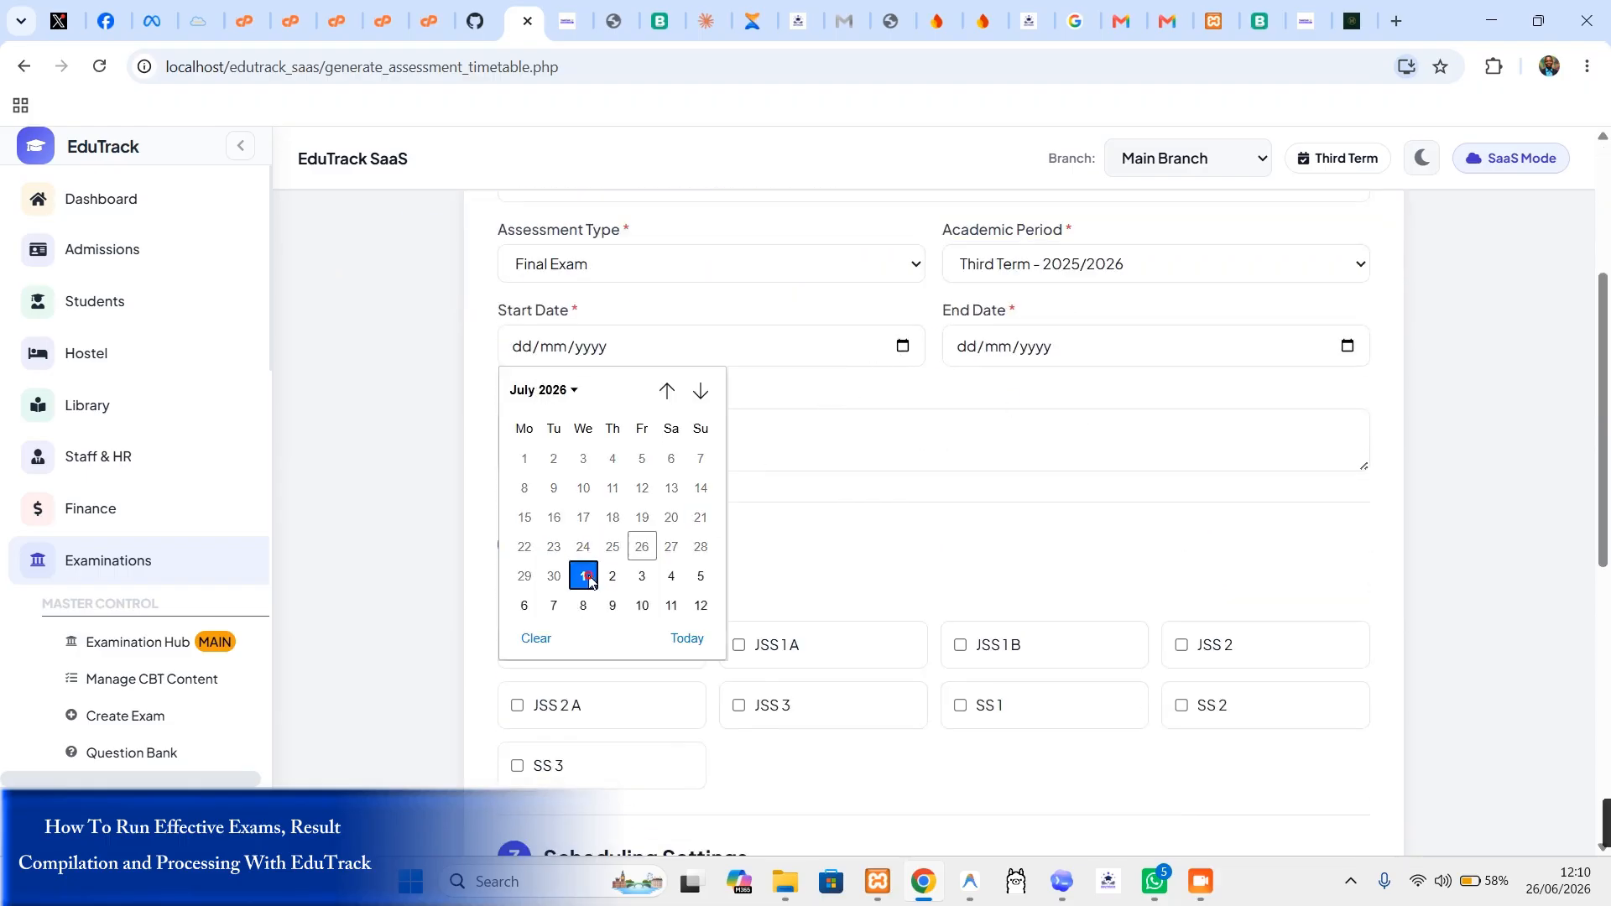
{"action": "left_click", "coordinate": [585, 577]}
{"action": "left_click", "coordinate": [1348, 347]}
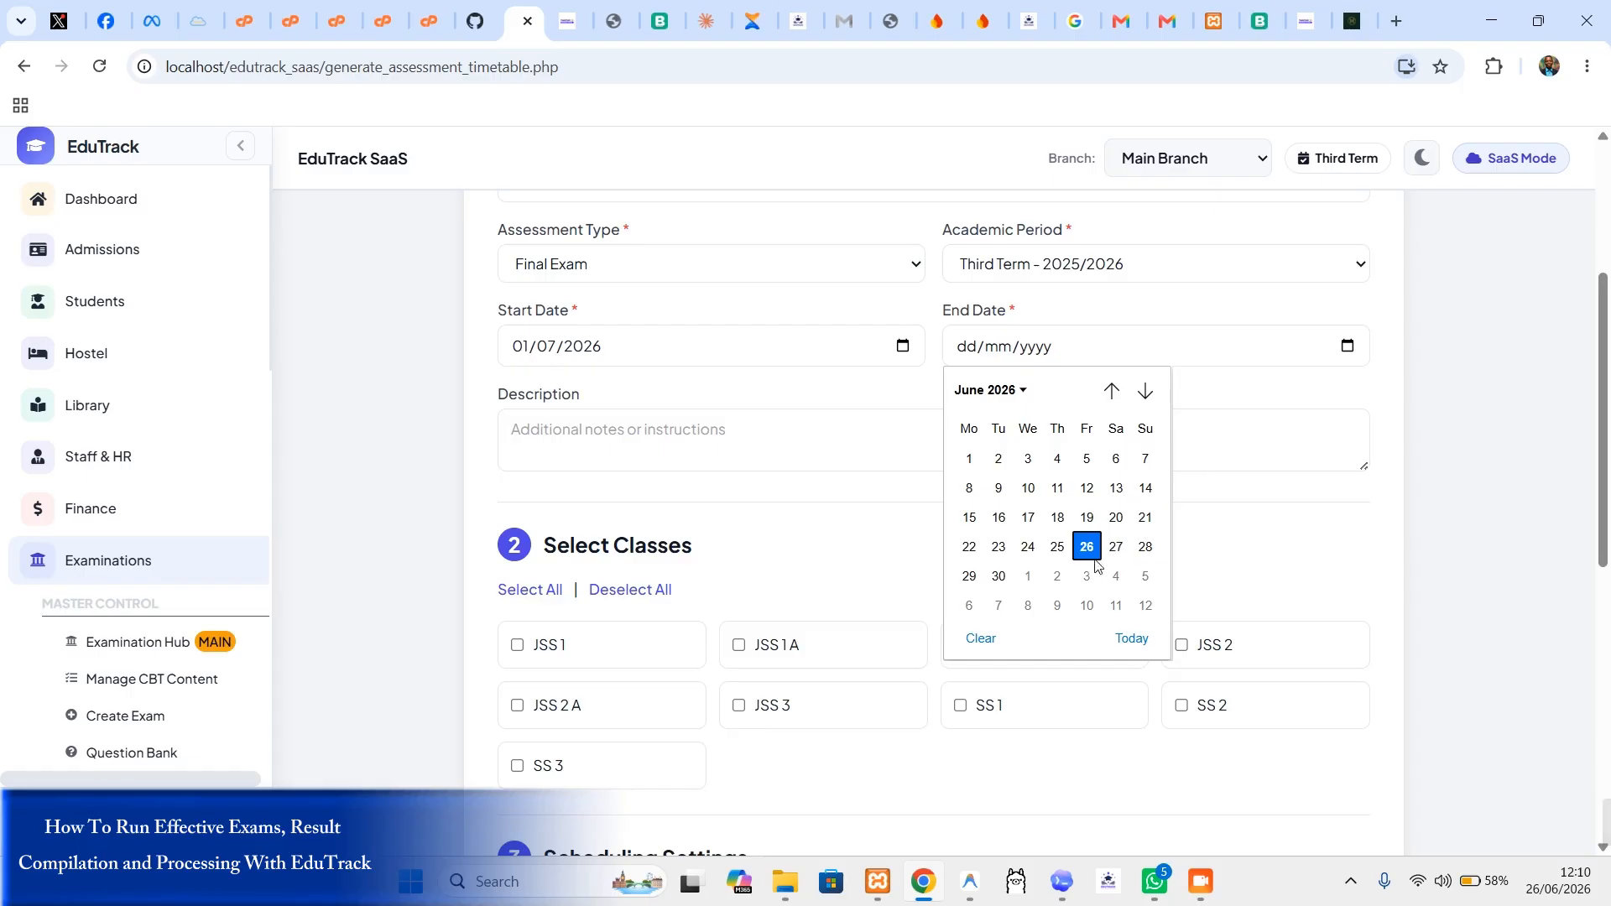
{"action": "left_click", "coordinate": [1057, 605]}
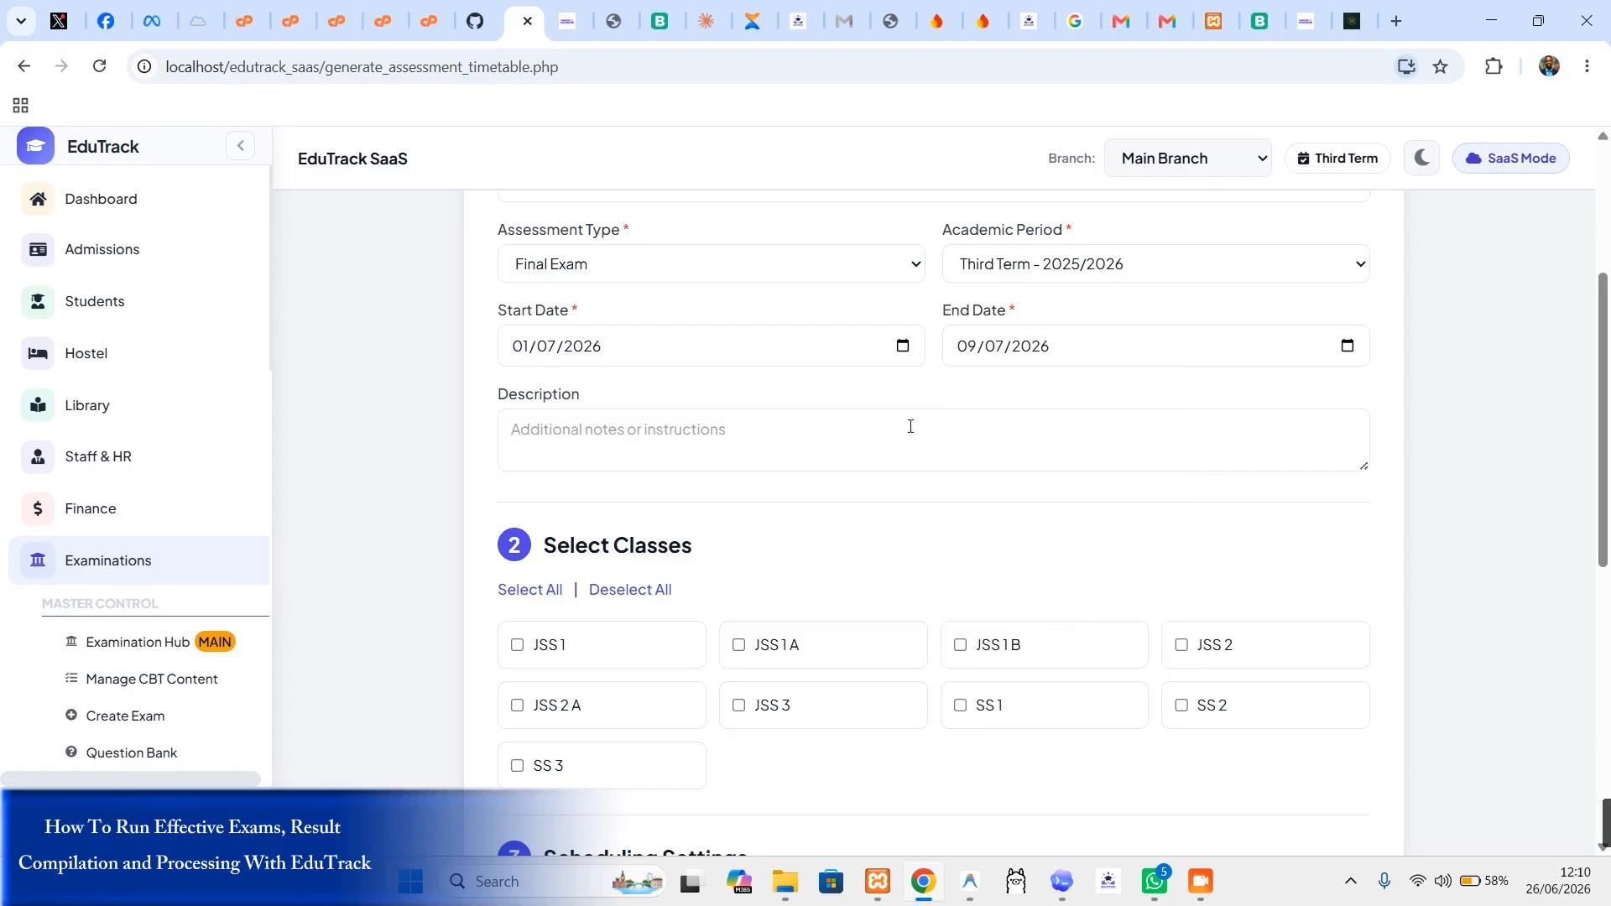
{"action": "scroll", "coordinate": [655, 446], "scroll_direction": "down", "scroll_amount": 3}
{"action": "left_click", "coordinate": [545, 274]}
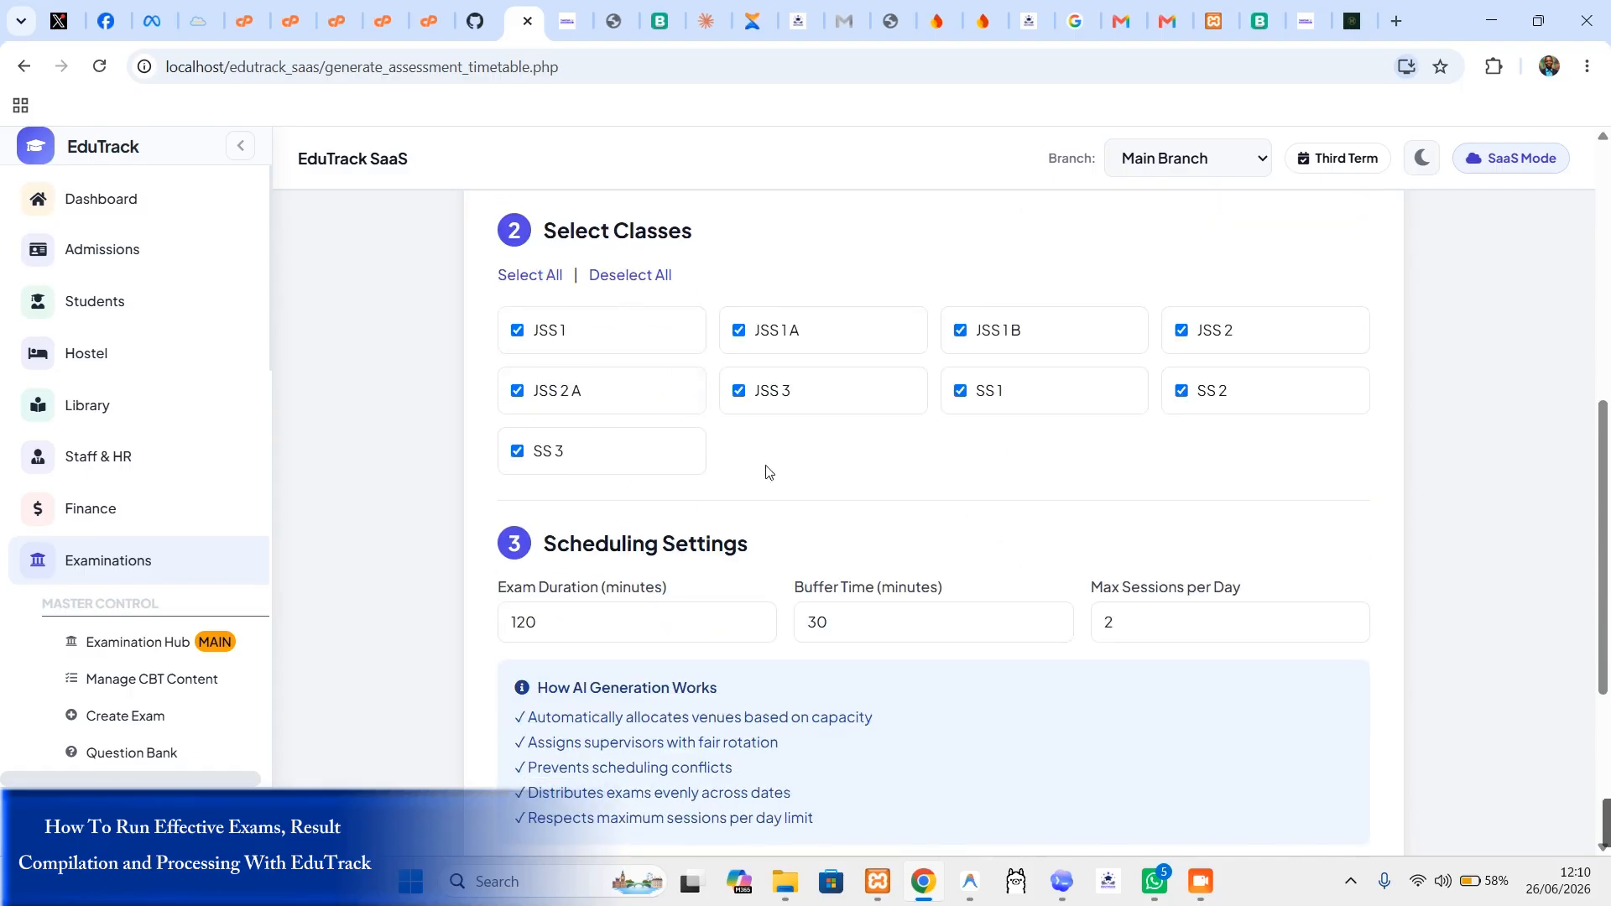
Step: Set the exam duration to 30 minutes and check the dates, classes and scheduling settings
{"action": "scroll", "coordinate": [617, 384], "scroll_direction": "down", "scroll_amount": 2}
{"action": "double_click", "coordinate": [604, 412]}
{"action": "type", "text": "30"}
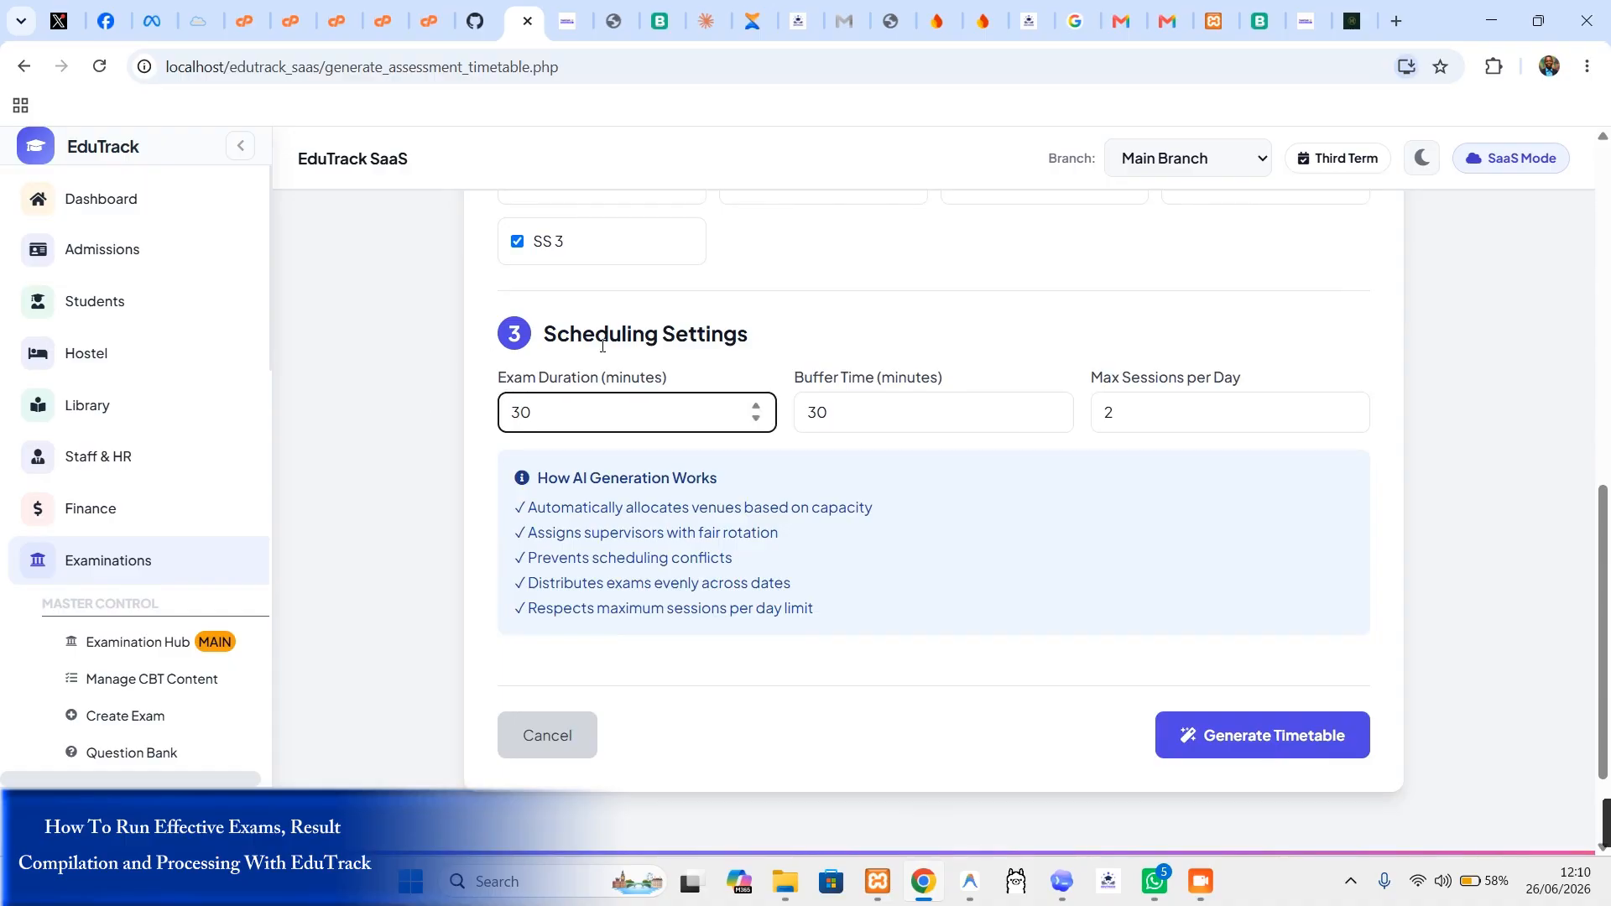
{"action": "scroll", "coordinate": [927, 381], "scroll_direction": "up", "scroll_amount": 10}
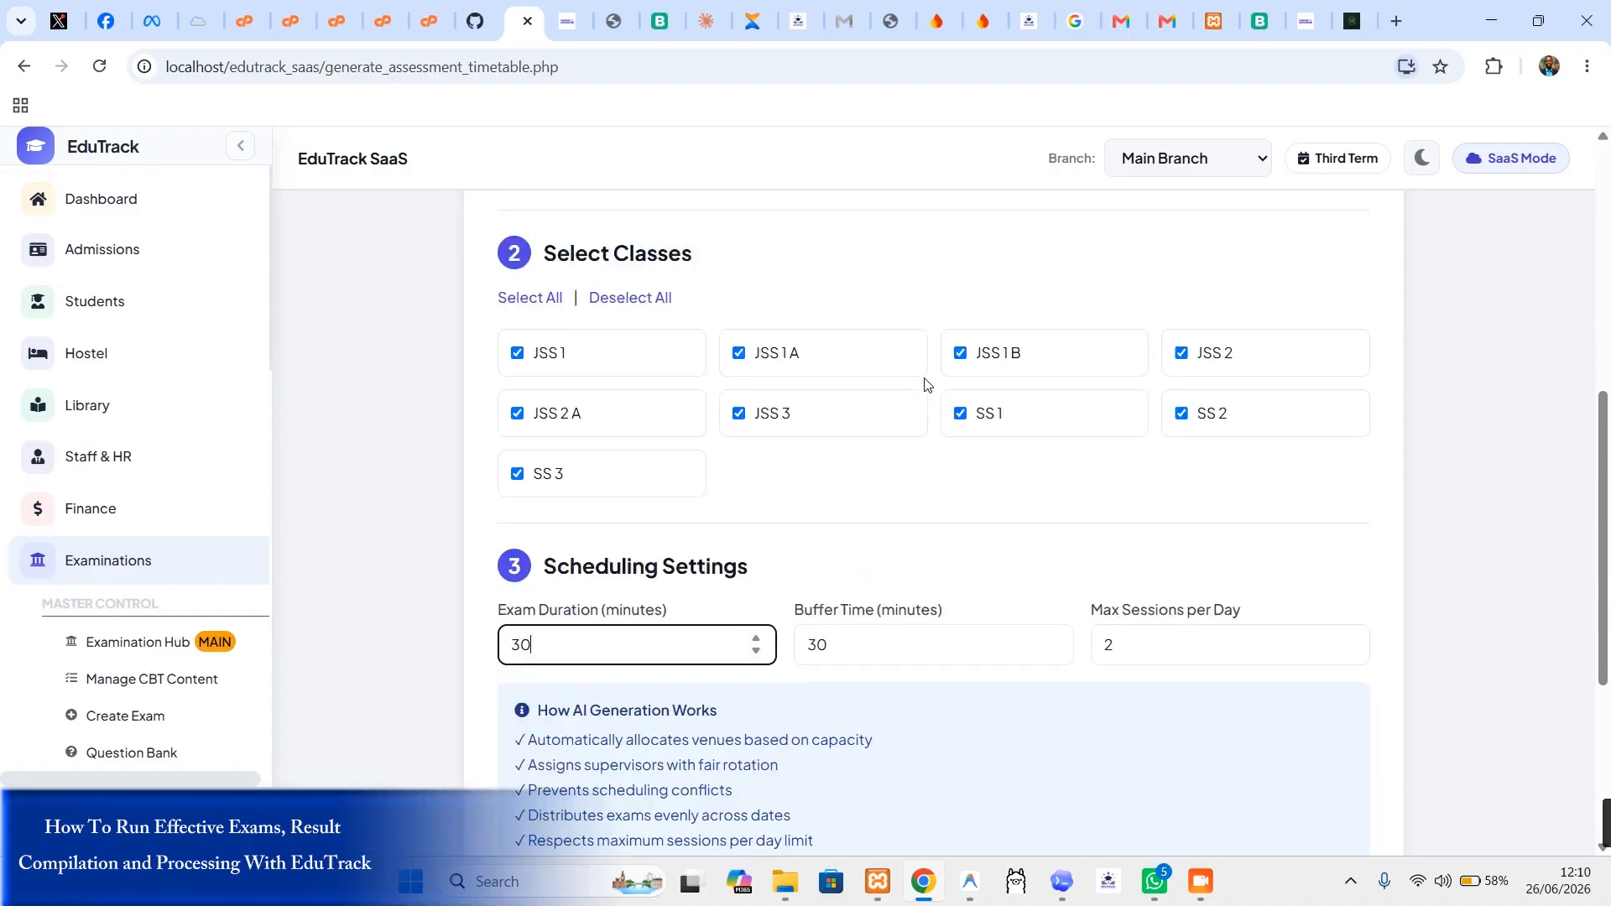
{"action": "scroll", "coordinate": [694, 298], "scroll_direction": "down", "scroll_amount": 5}
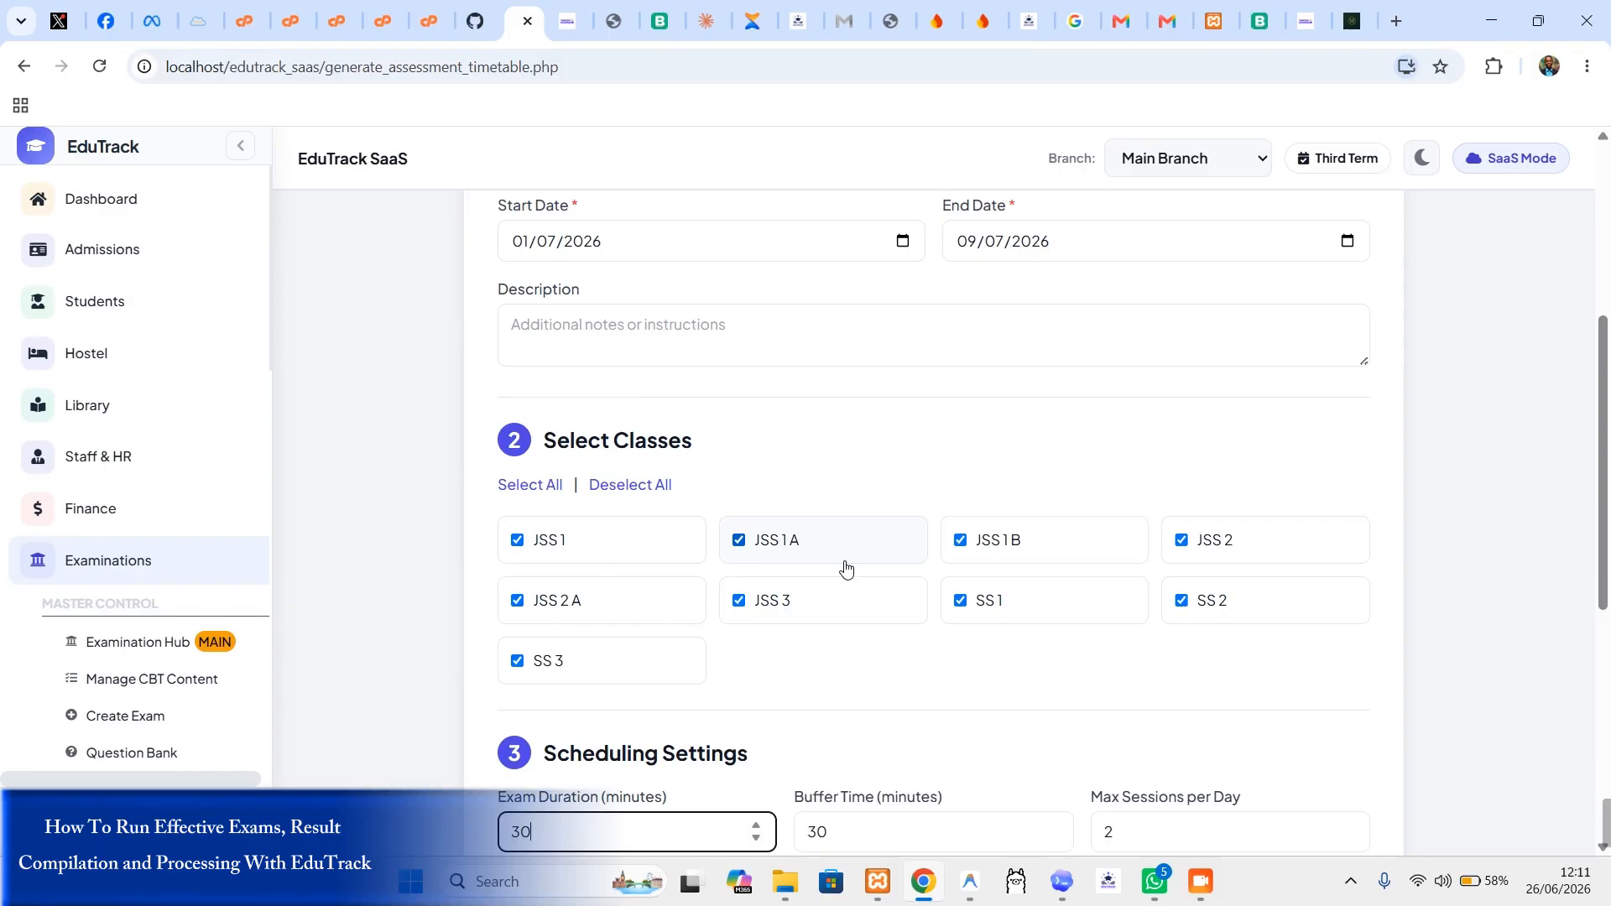
{"action": "scroll", "coordinate": [952, 577], "scroll_direction": "down", "scroll_amount": 3}
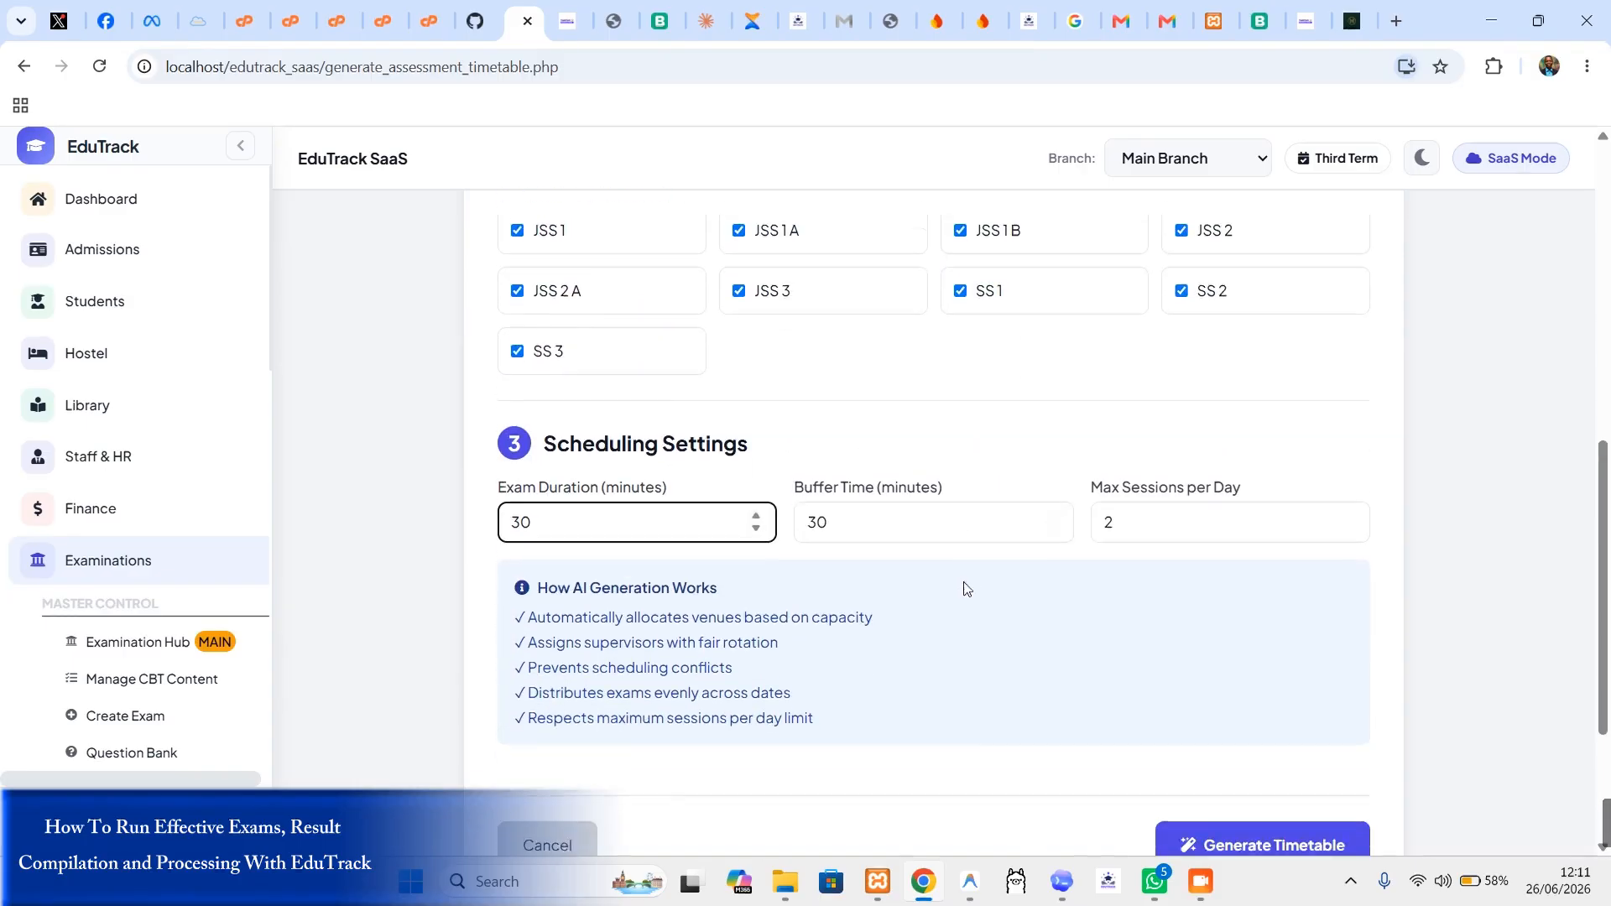
{"action": "scroll", "coordinate": [965, 587], "scroll_direction": "down", "scroll_amount": 1}
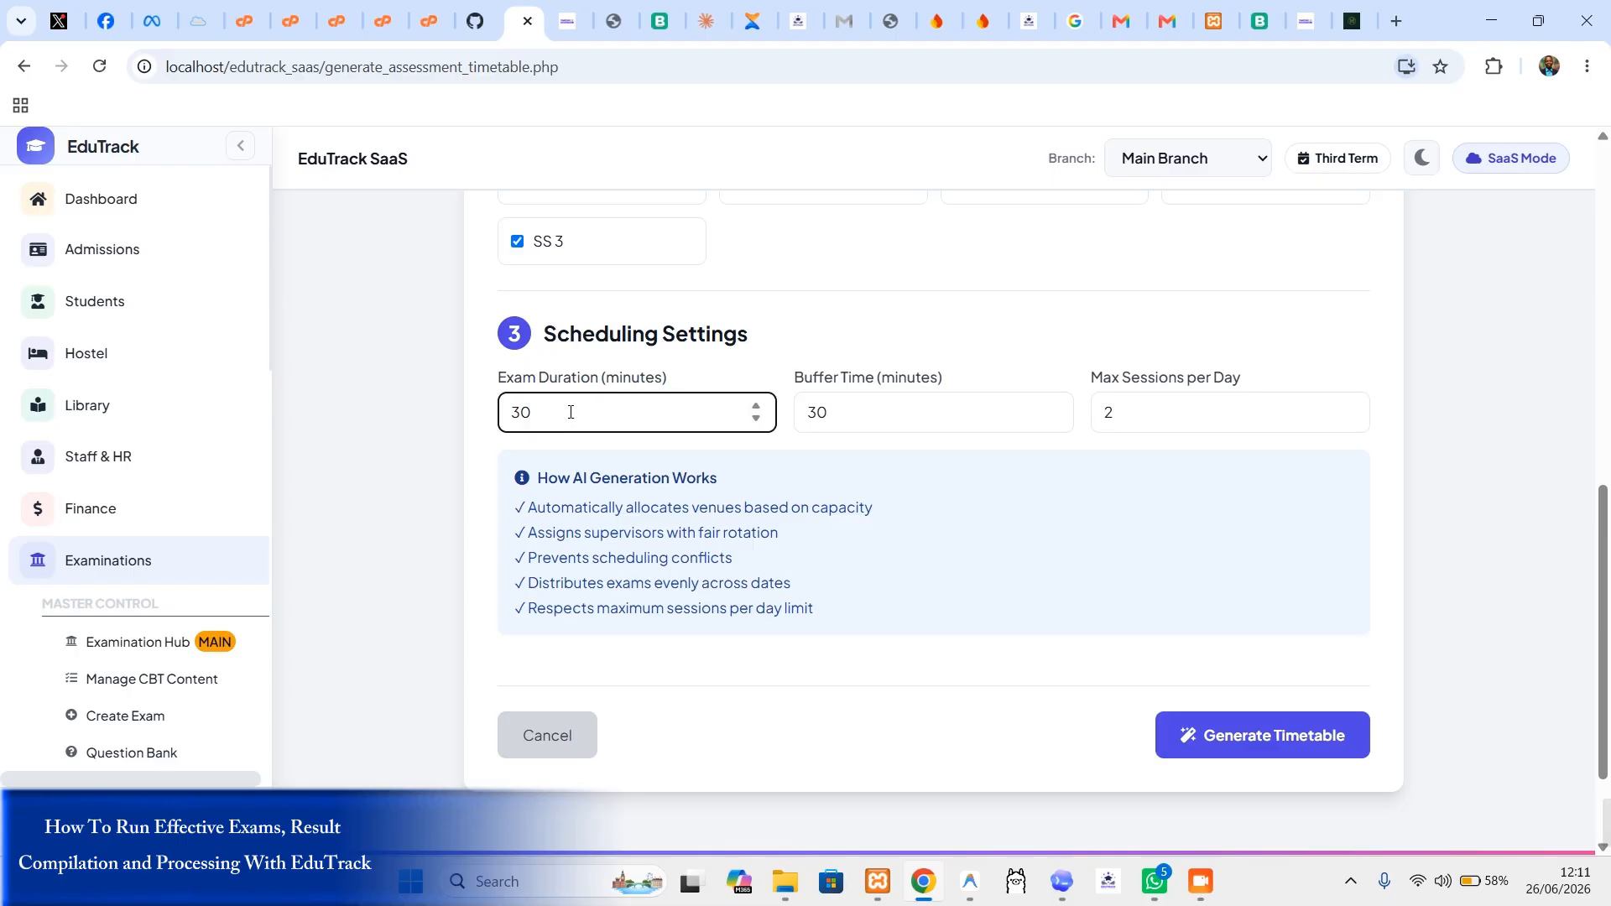
Step: Replace the exam duration with a new value, recheck the form and generate the assessment timetable
{"action": "key", "text": "BackSpace"}
{"action": "key", "text": "BackSpace"}
{"action": "type", "text": "6"}
{"action": "scroll", "coordinate": [1017, 577], "scroll_direction": "up", "scroll_amount": 10}
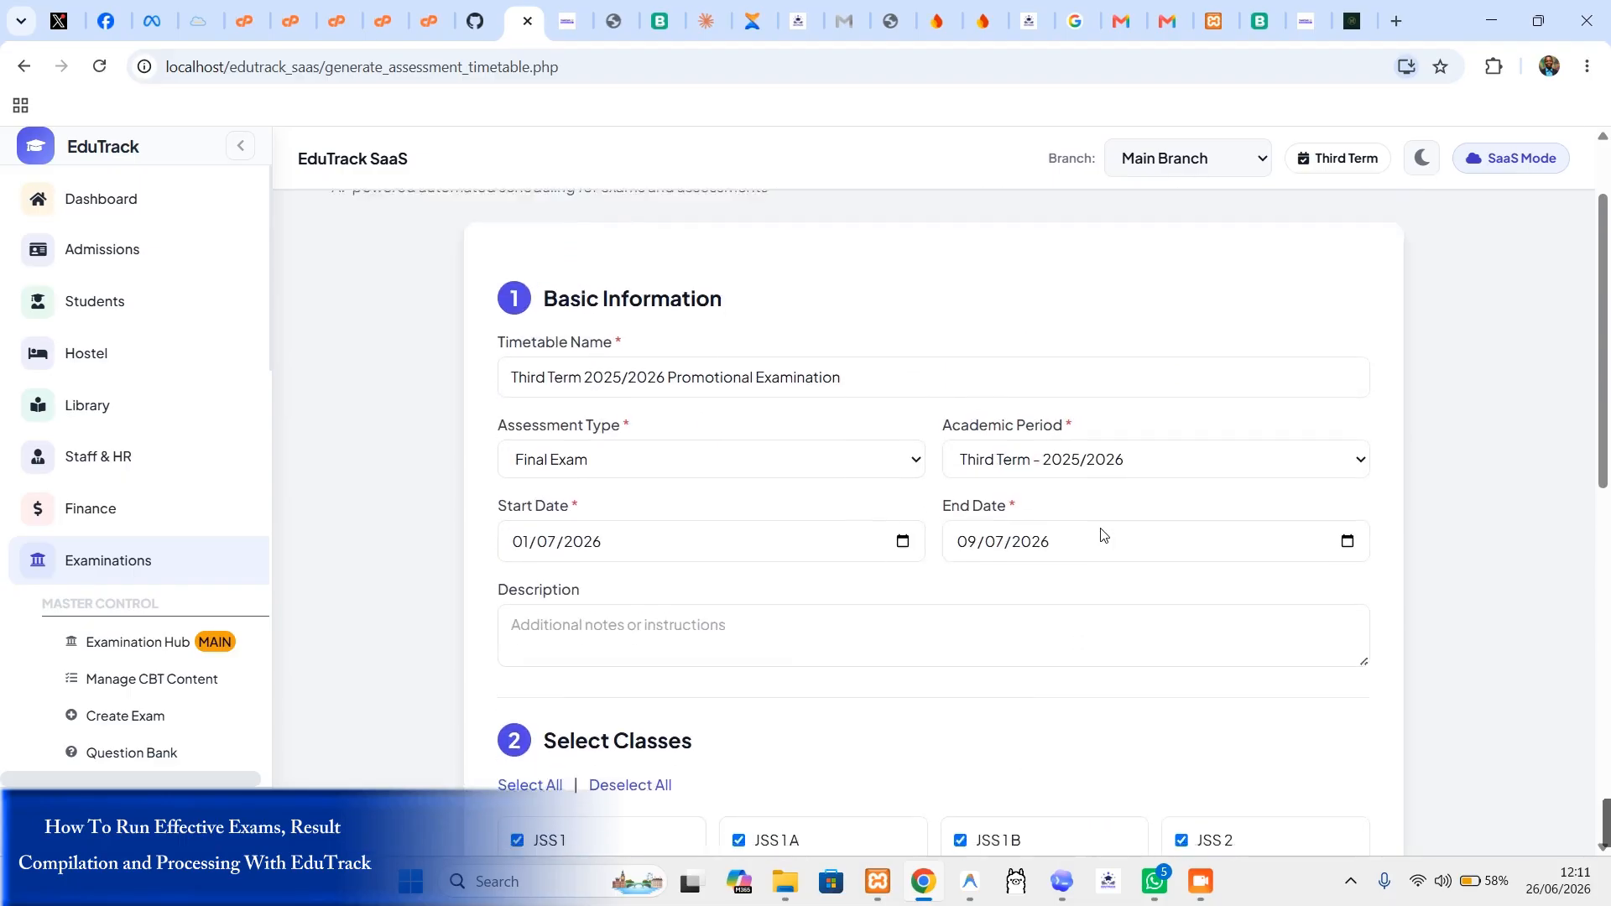
{"action": "scroll", "coordinate": [1101, 535], "scroll_direction": "down", "scroll_amount": 10}
{"action": "left_click", "coordinate": [1263, 592]}
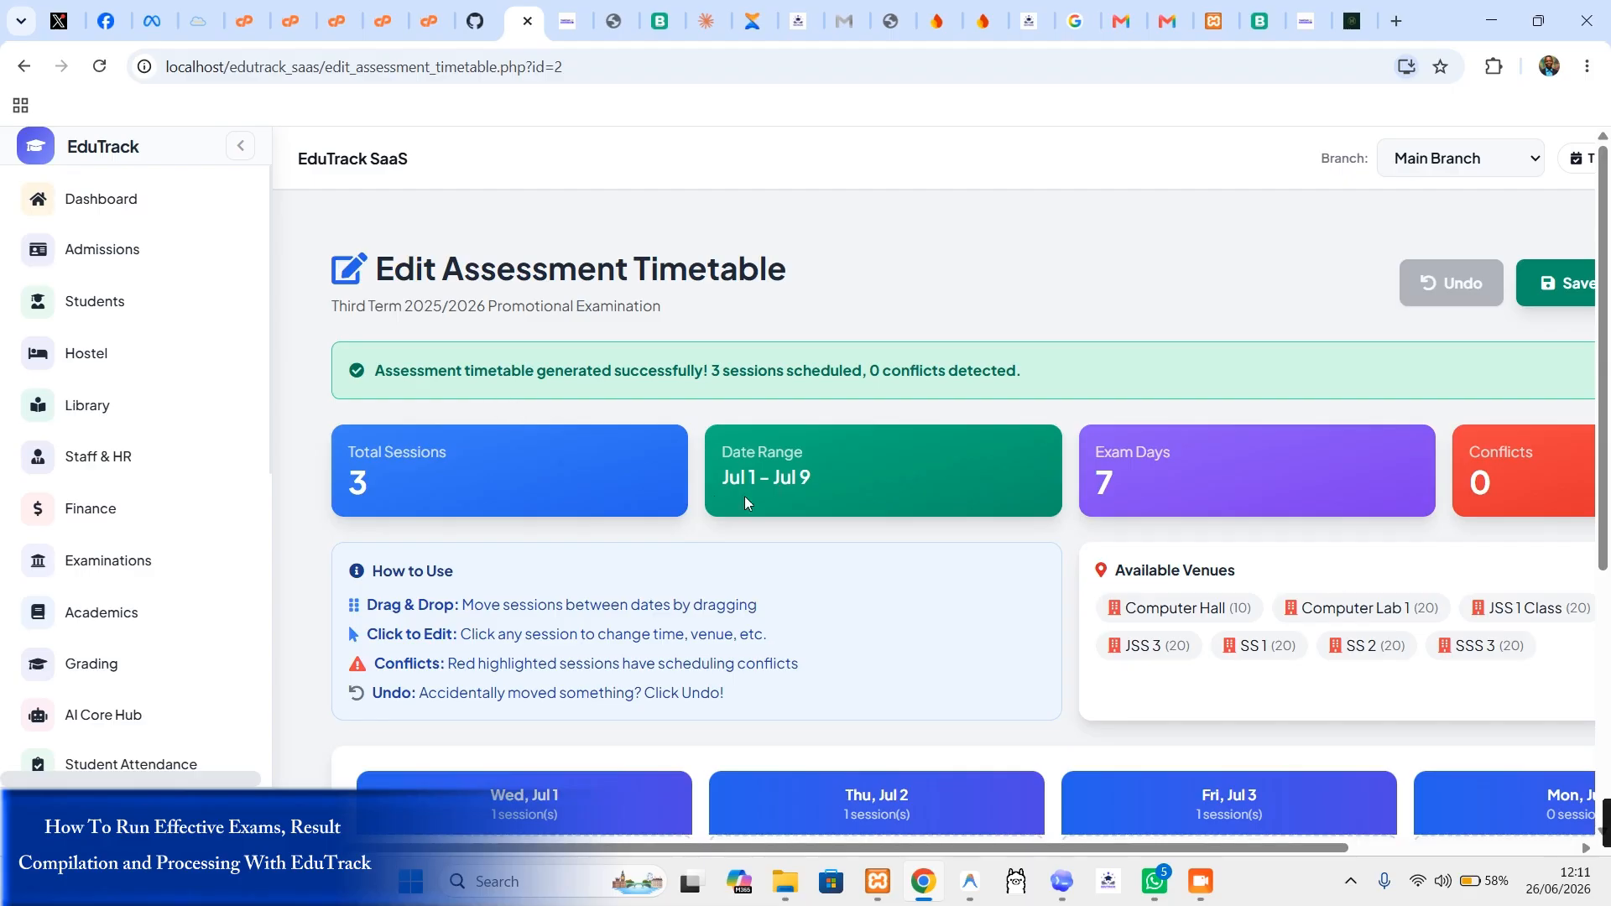
Step: Review the generated promotional examination timetable, checking the sessions on each exam day, the available venues and the conflicts
{"action": "scroll", "coordinate": [923, 570], "scroll_direction": "down", "scroll_amount": 2}
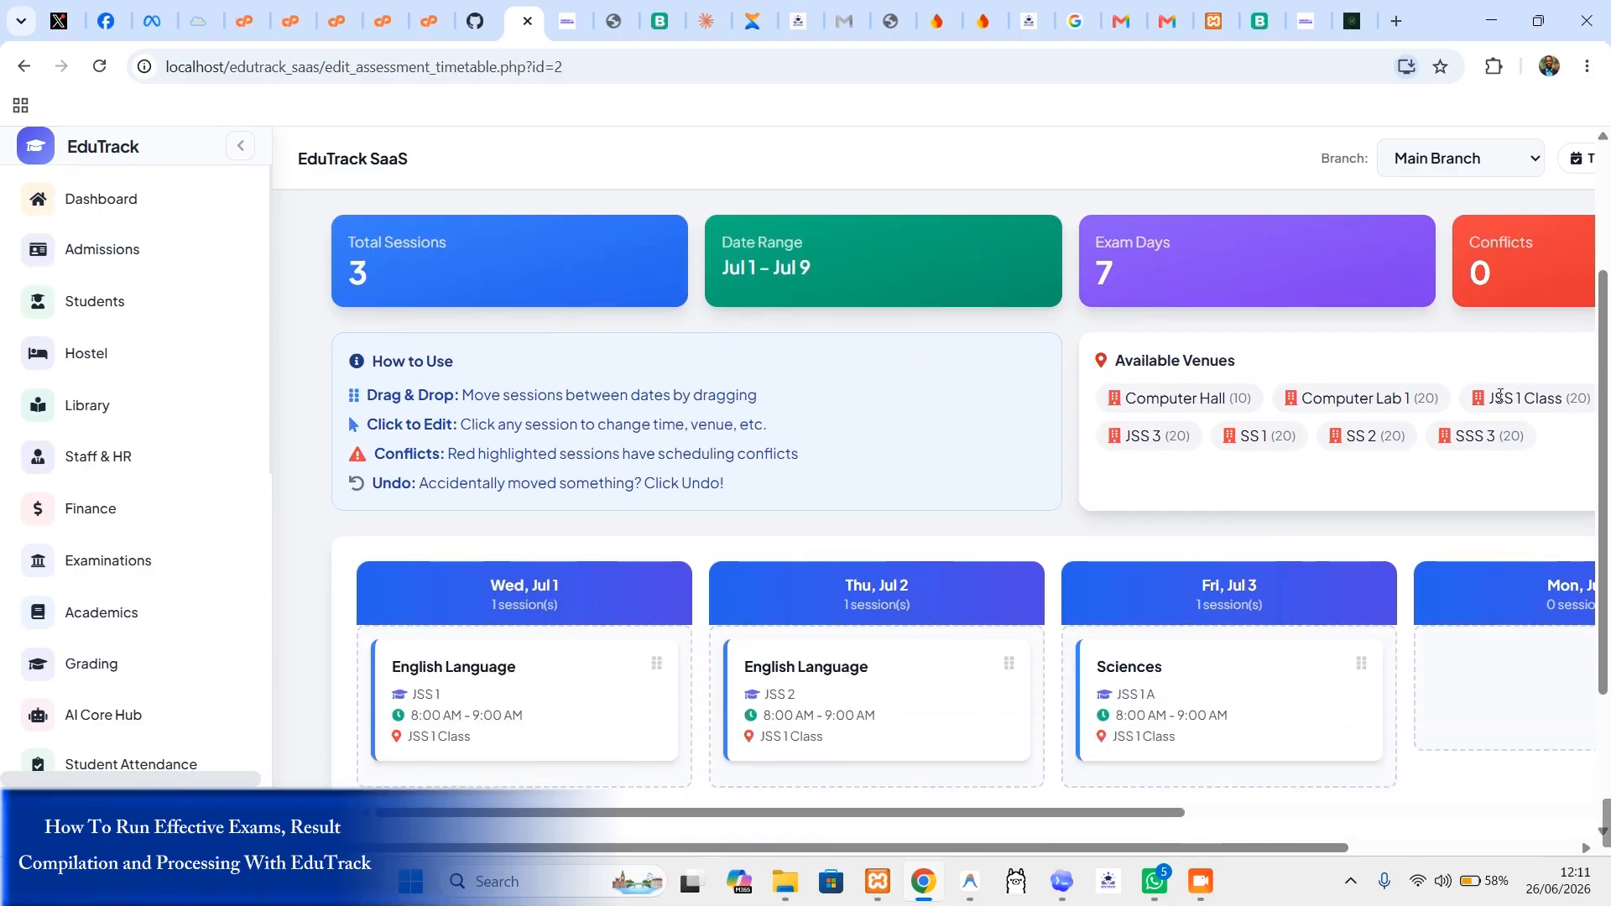
{"action": "scroll", "coordinate": [1175, 537], "scroll_direction": "down", "scroll_amount": 2}
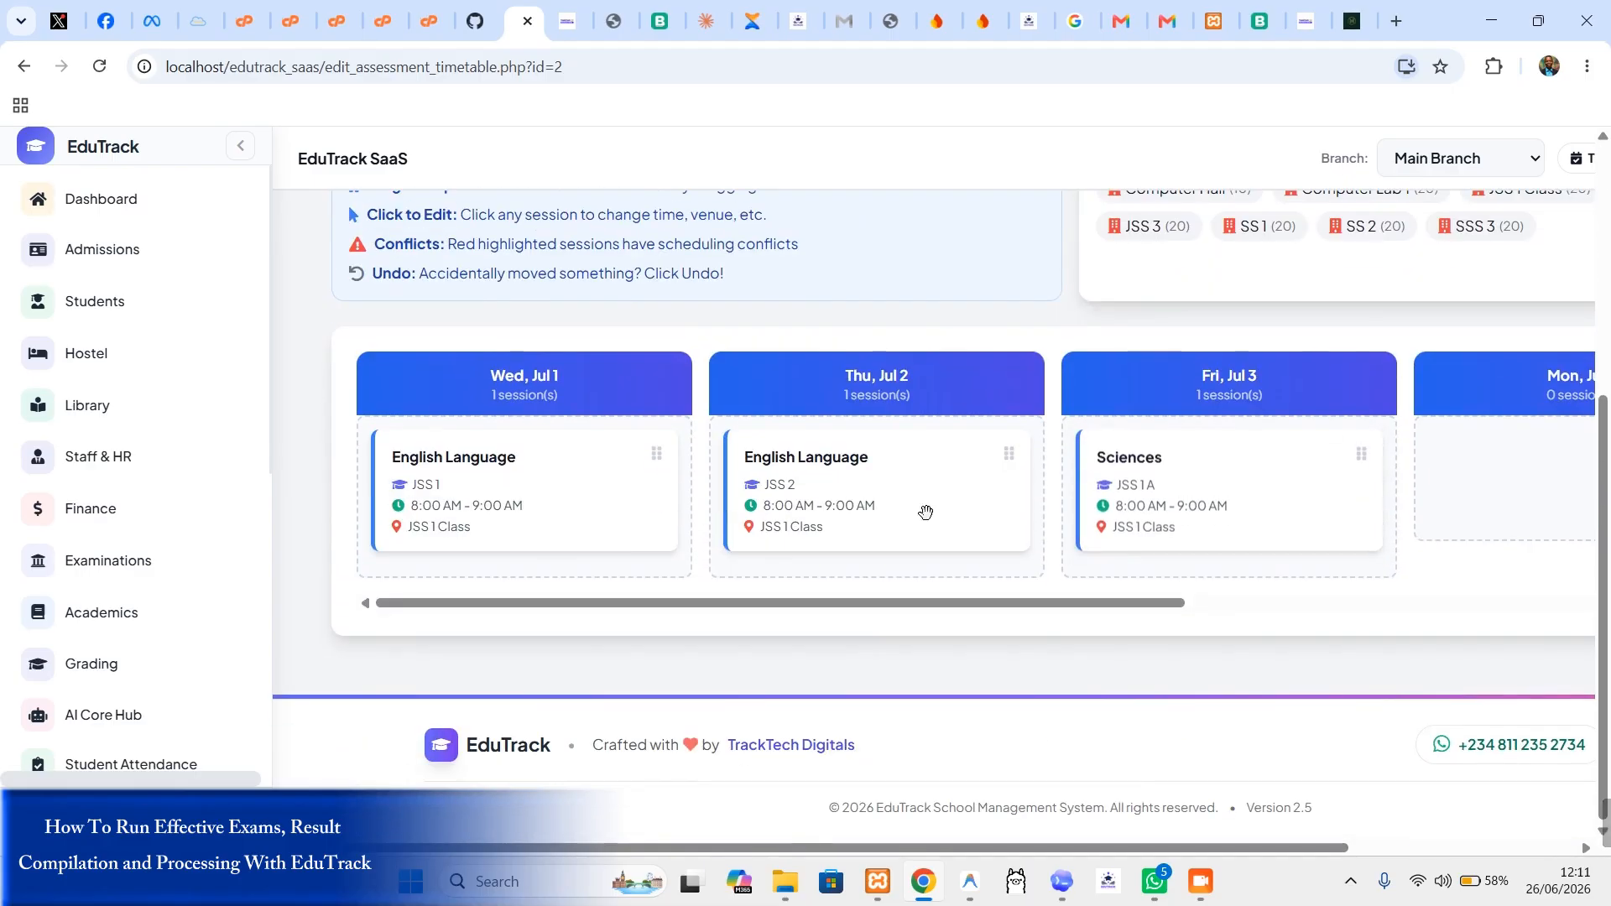
{"action": "left_click_drag", "start_coordinate": [840, 604], "coordinate": [626, 608]}
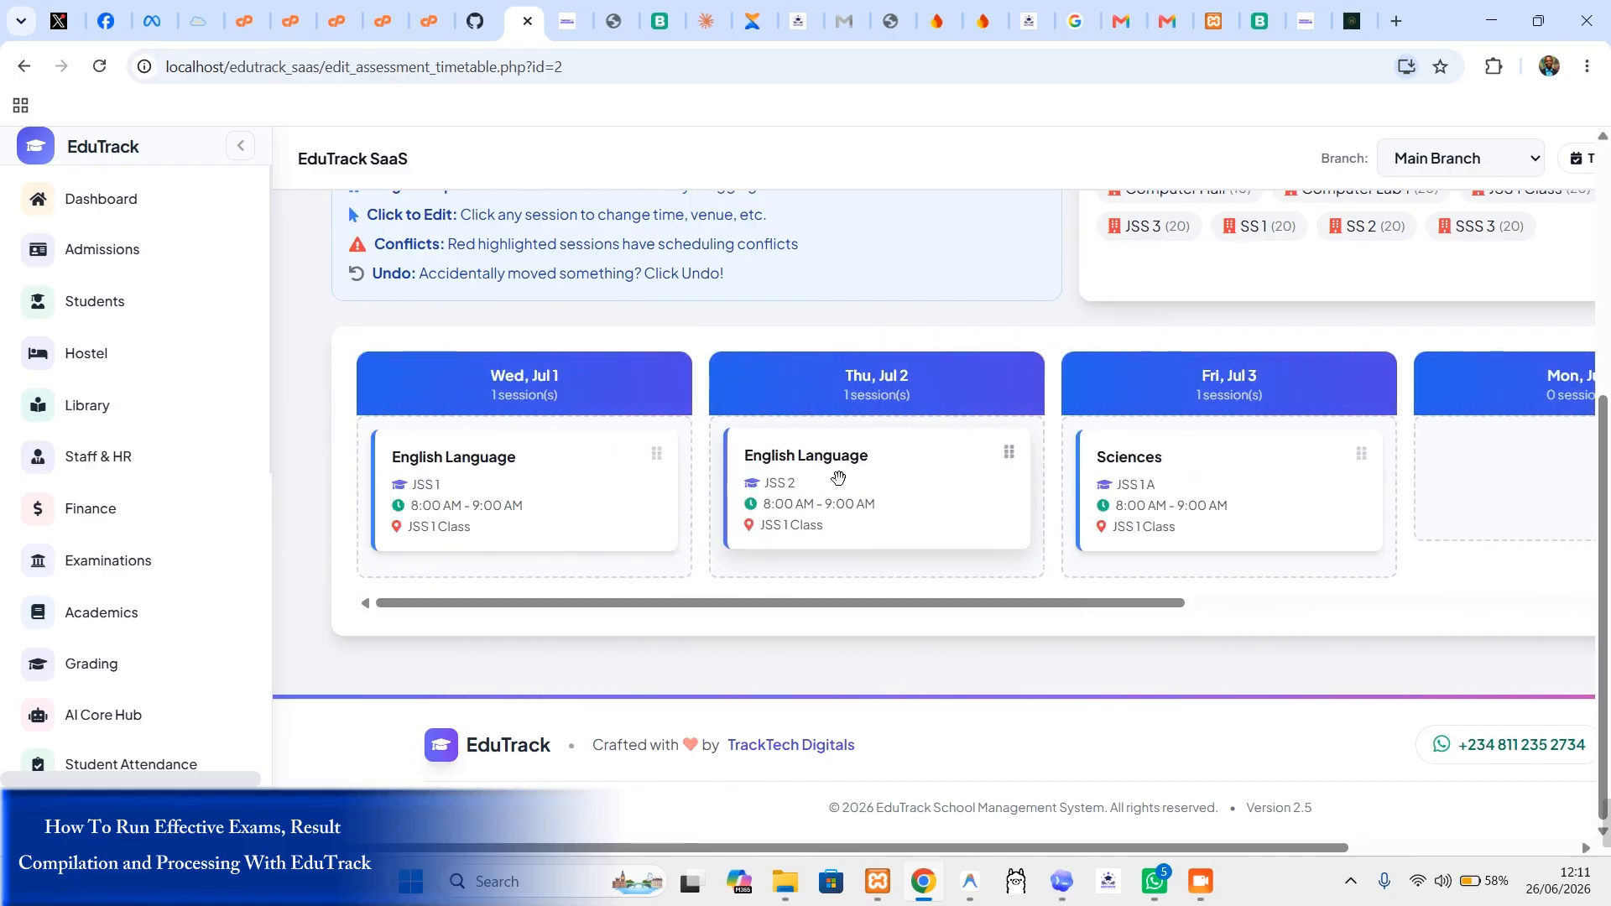
{"action": "scroll", "coordinate": [715, 451], "scroll_direction": "up", "scroll_amount": 5}
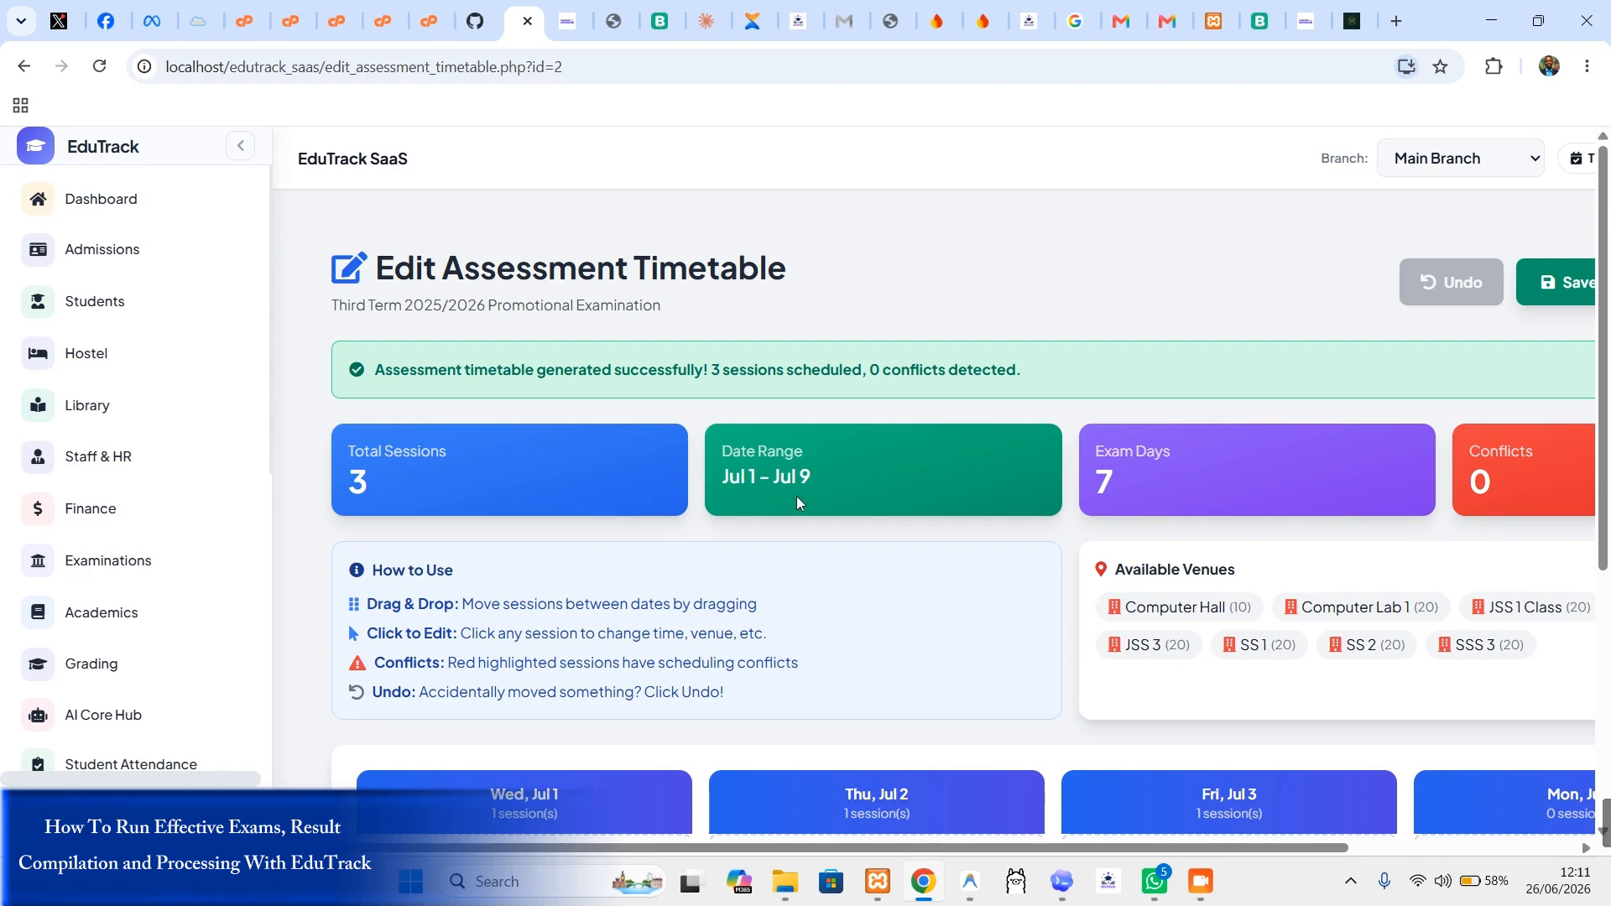
{"action": "scroll", "coordinate": [1186, 579], "scroll_direction": "down", "scroll_amount": 3}
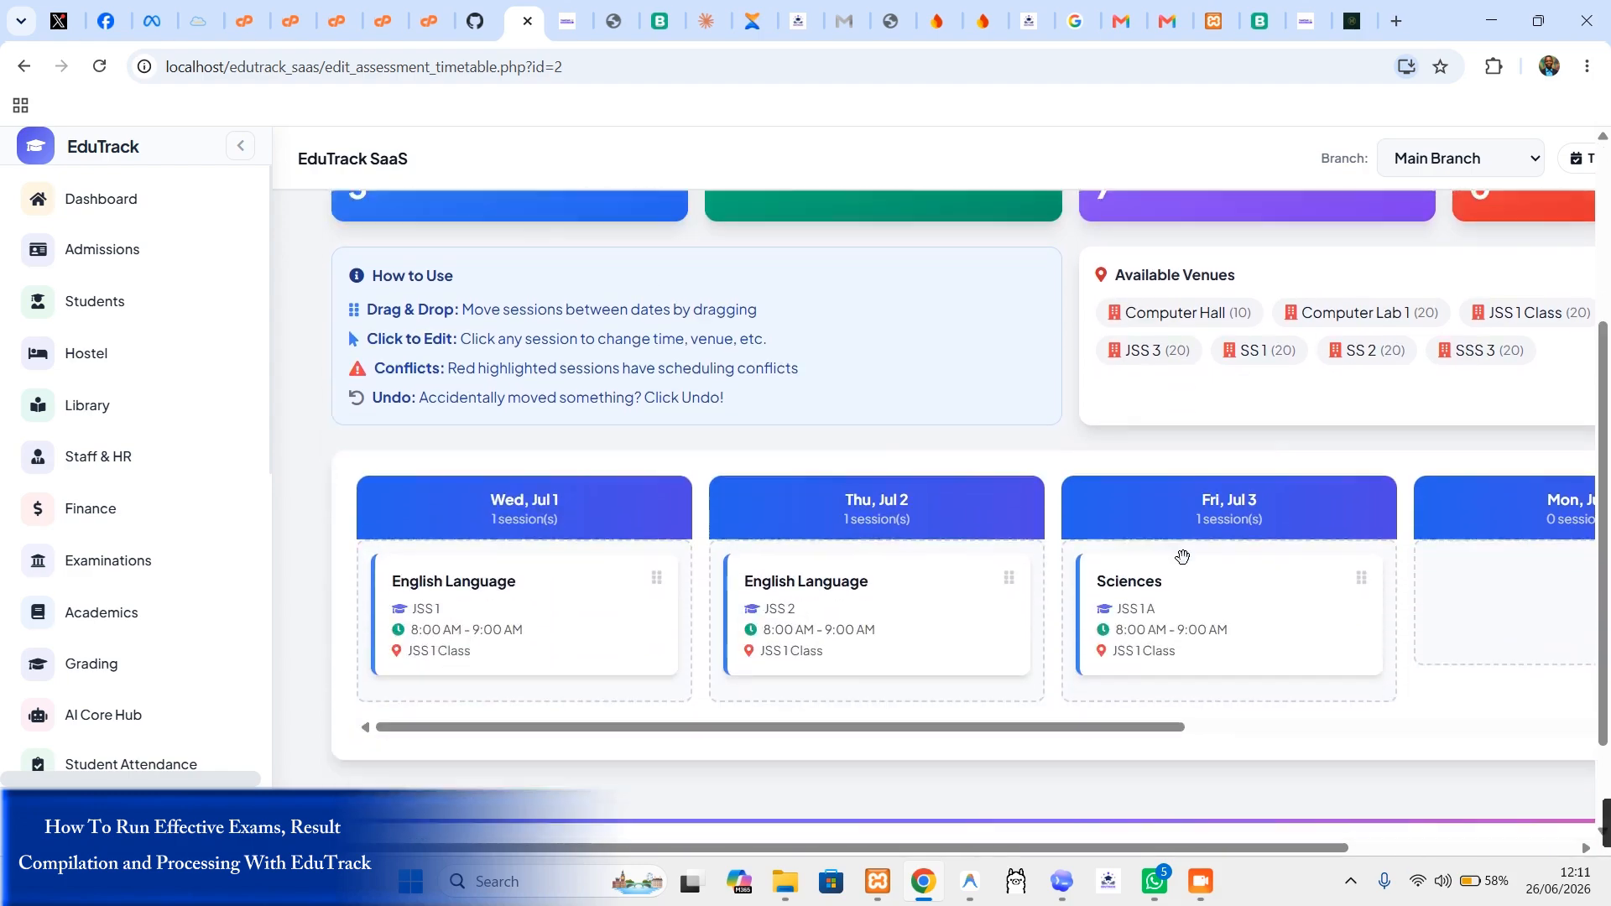
{"action": "scroll", "coordinate": [981, 362], "scroll_direction": "up", "scroll_amount": 3}
{"action": "scroll", "coordinate": [982, 362], "scroll_direction": "down", "scroll_amount": 5}
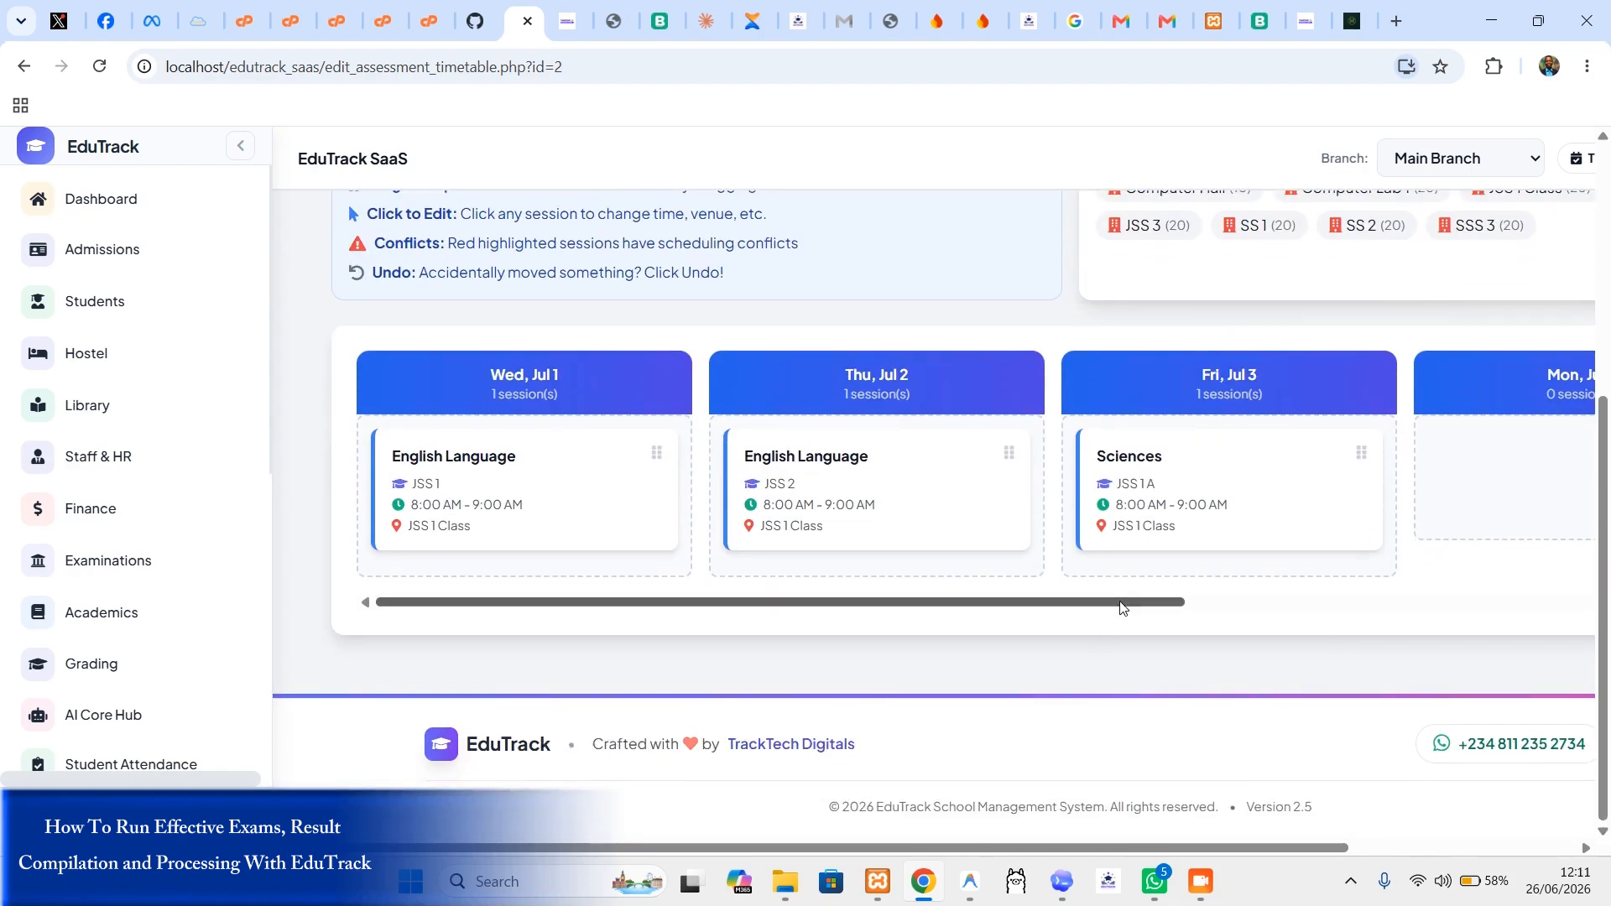
{"action": "left_click_drag", "start_coordinate": [1122, 602], "coordinate": [1608, 556]}
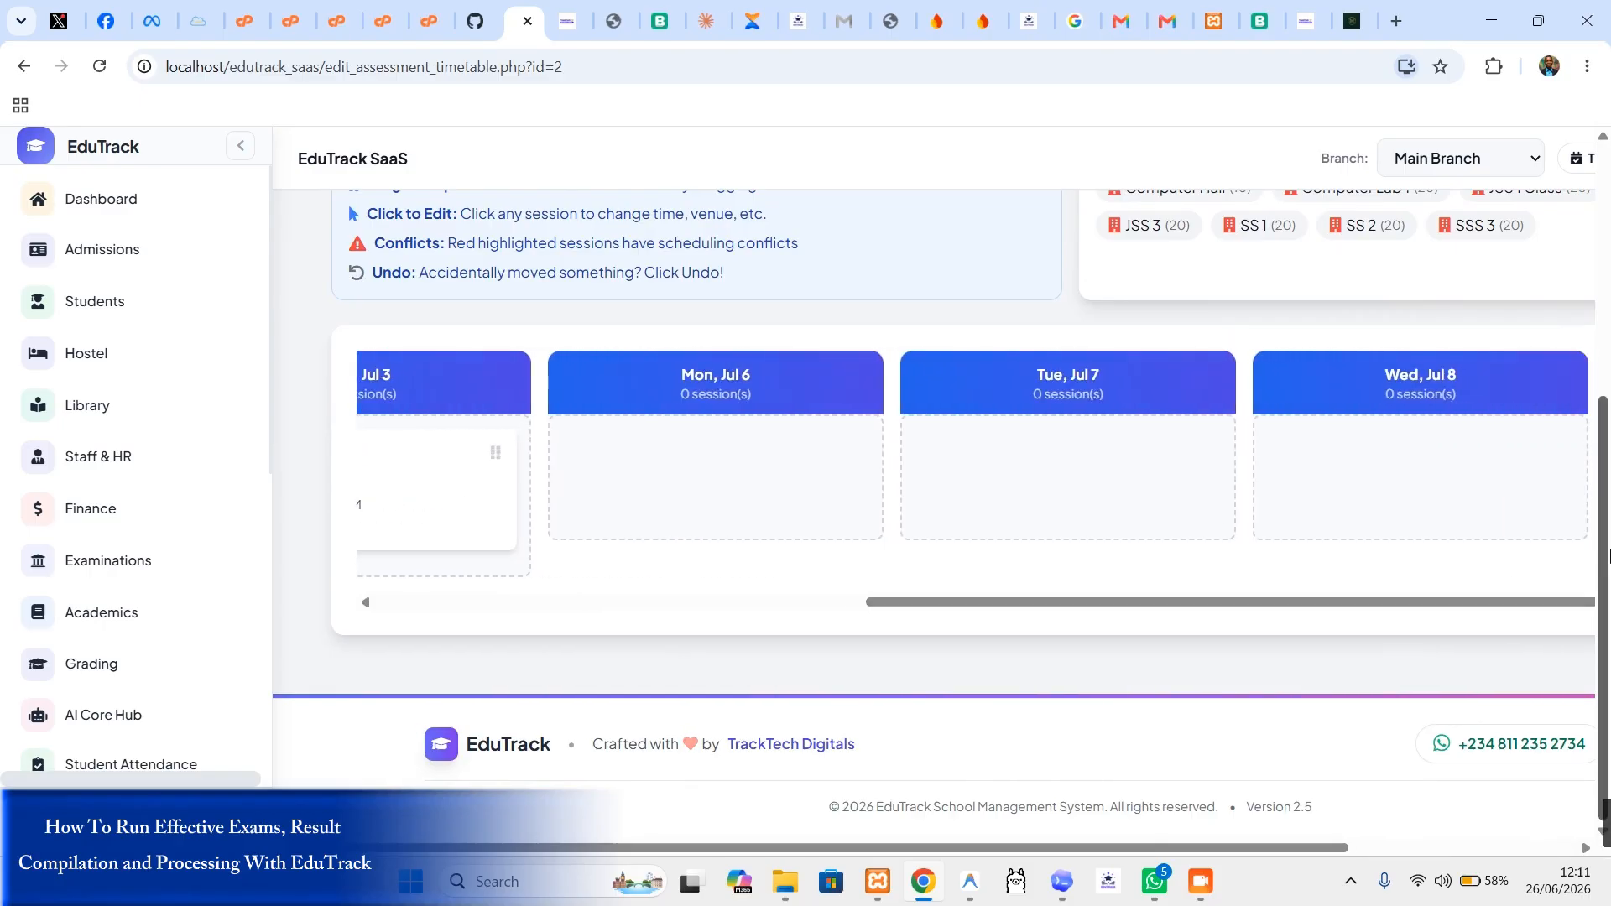
{"action": "left_click_drag", "start_coordinate": [1251, 606], "coordinate": [595, 590]}
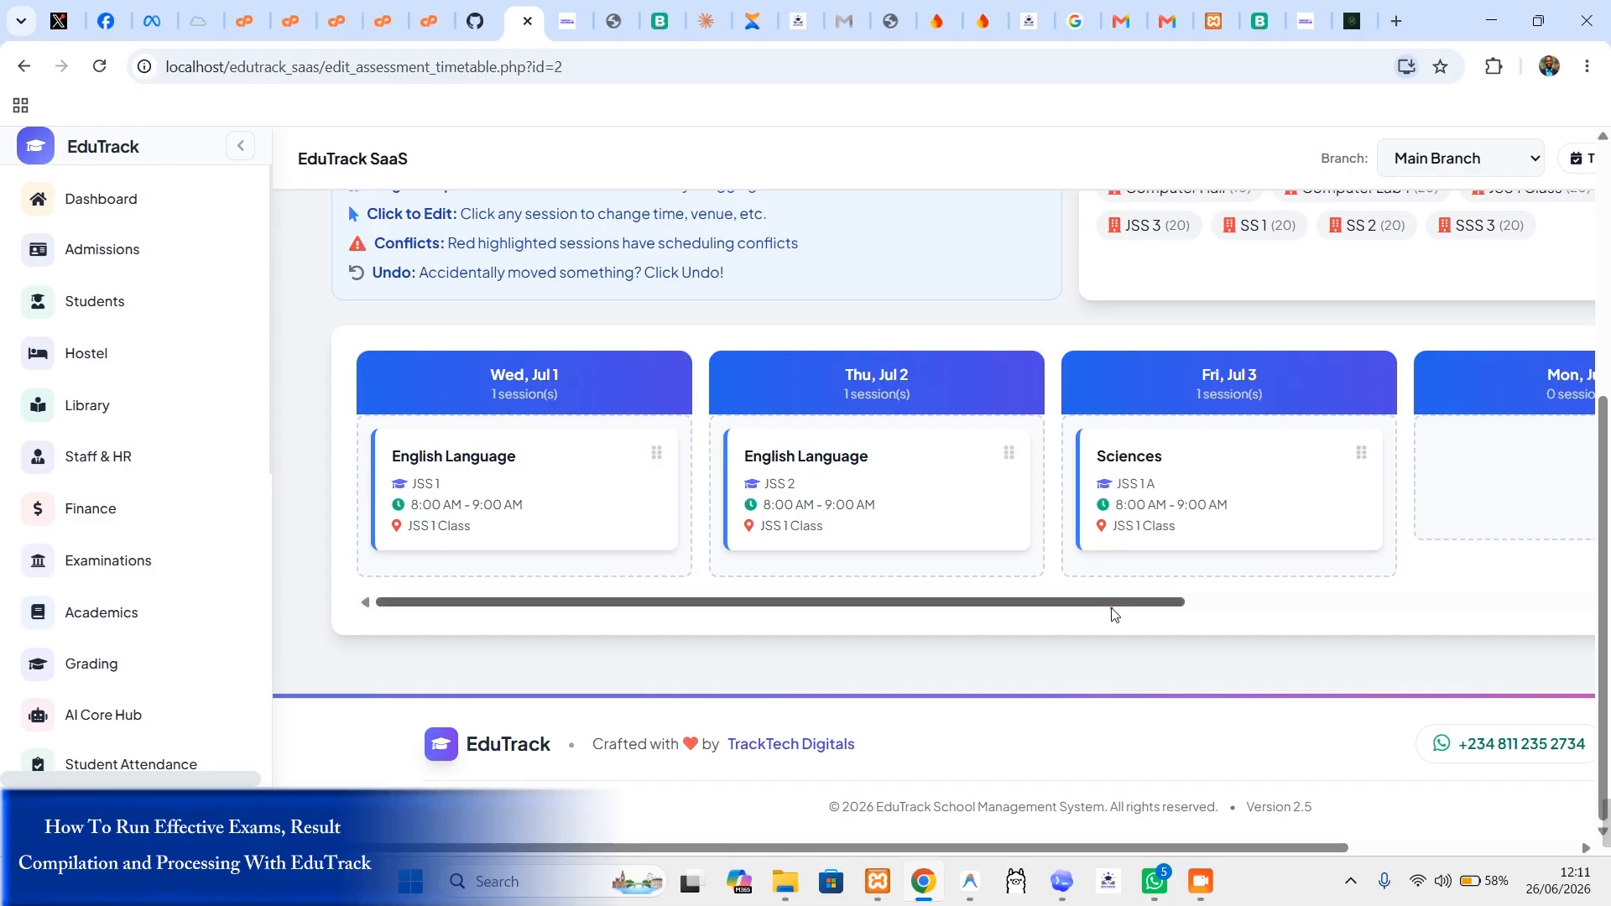
{"action": "left_click_drag", "start_coordinate": [1111, 613], "coordinate": [179, 565]}
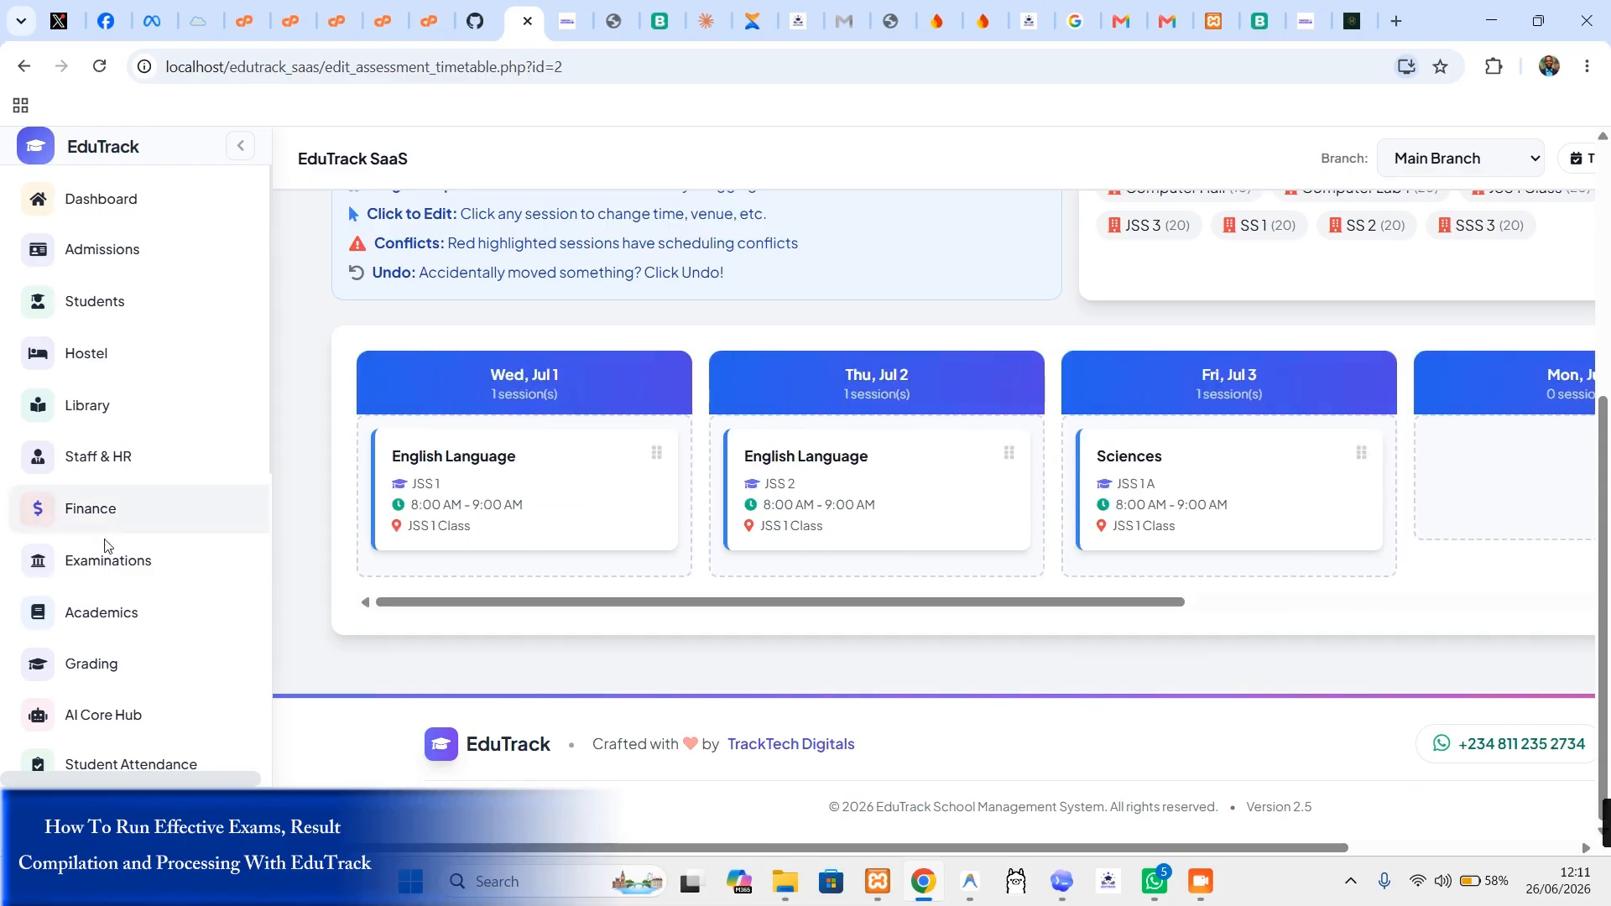
{"action": "scroll", "coordinate": [913, 463], "scroll_direction": "up", "scroll_amount": 3}
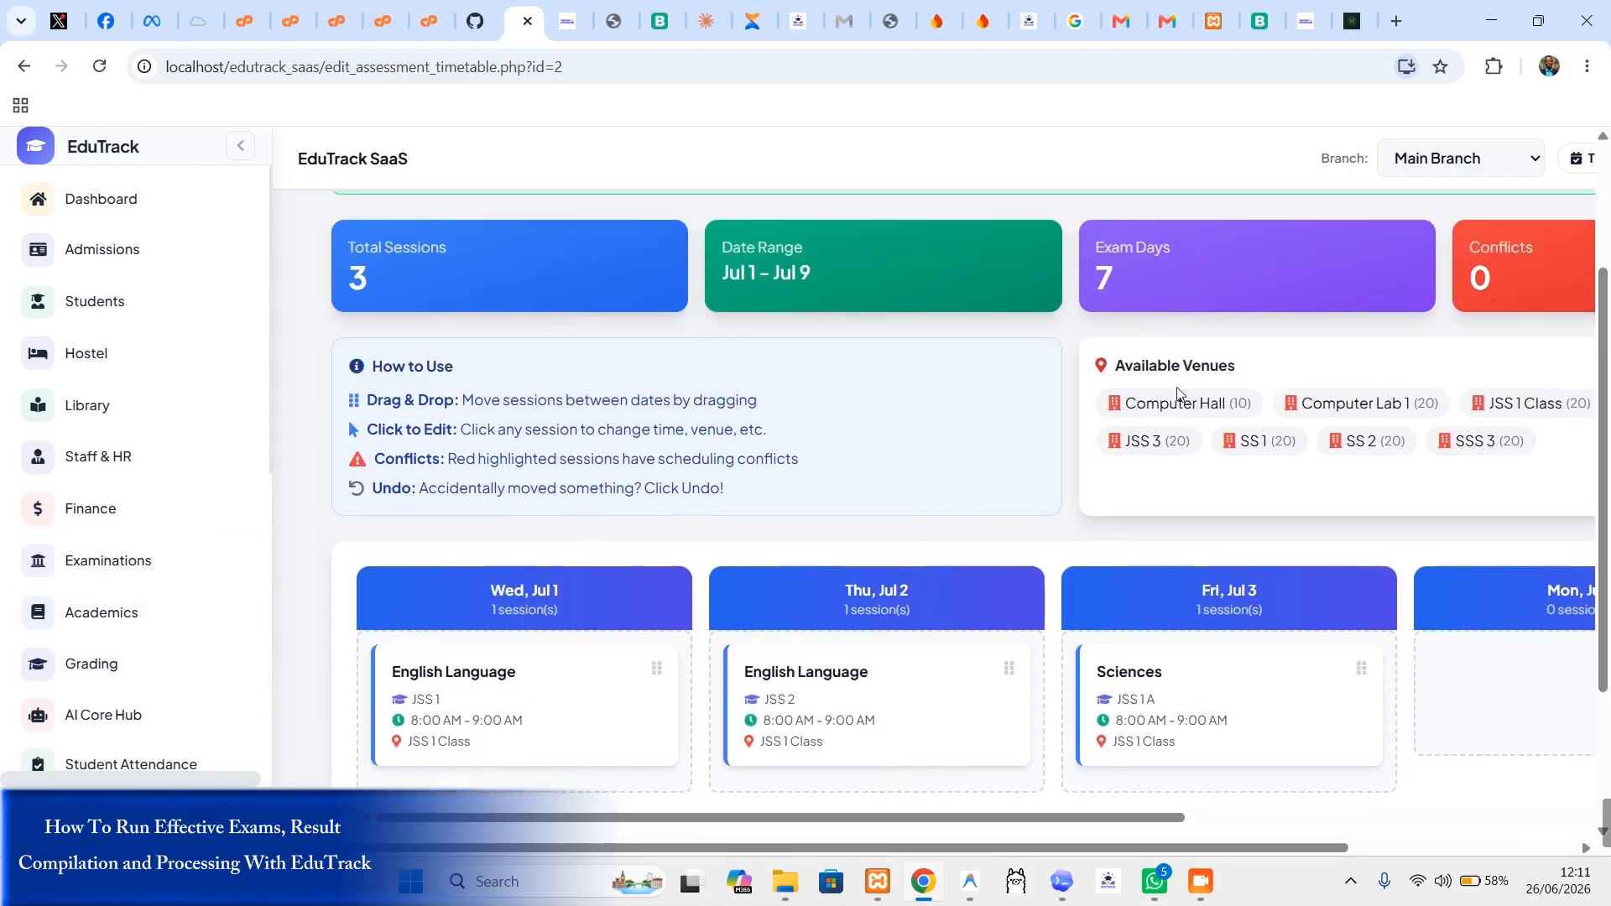
{"action": "scroll", "coordinate": [1177, 394], "scroll_direction": "up", "scroll_amount": 3}
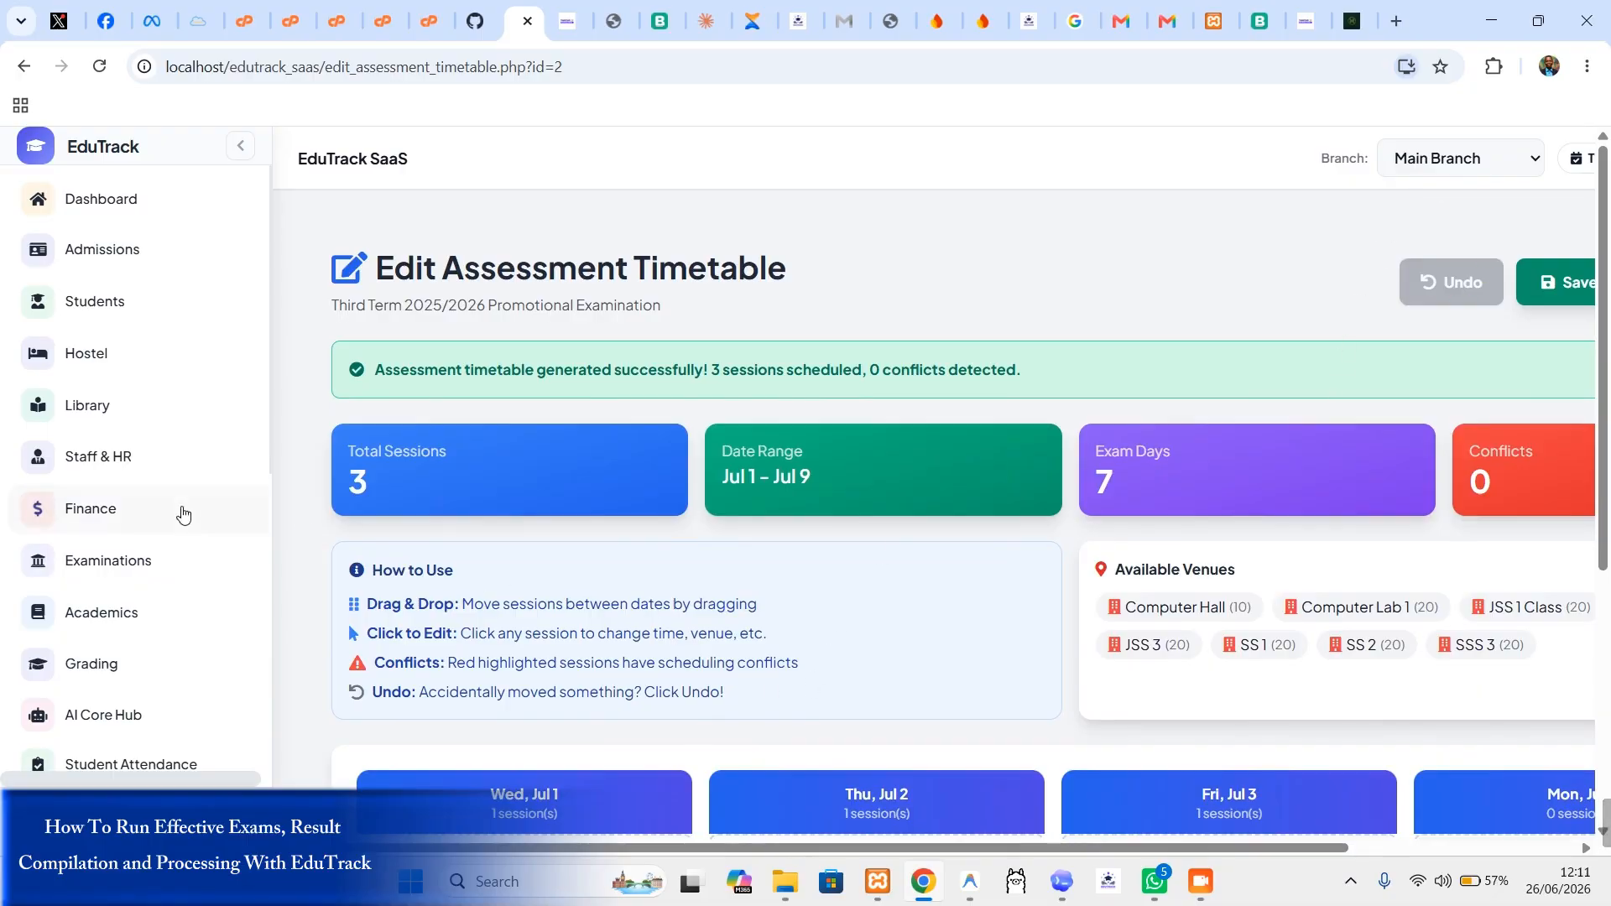
Step: Open the subject management page from the academic setup and review the list of registered subjects
{"action": "left_click", "coordinate": [112, 615]}
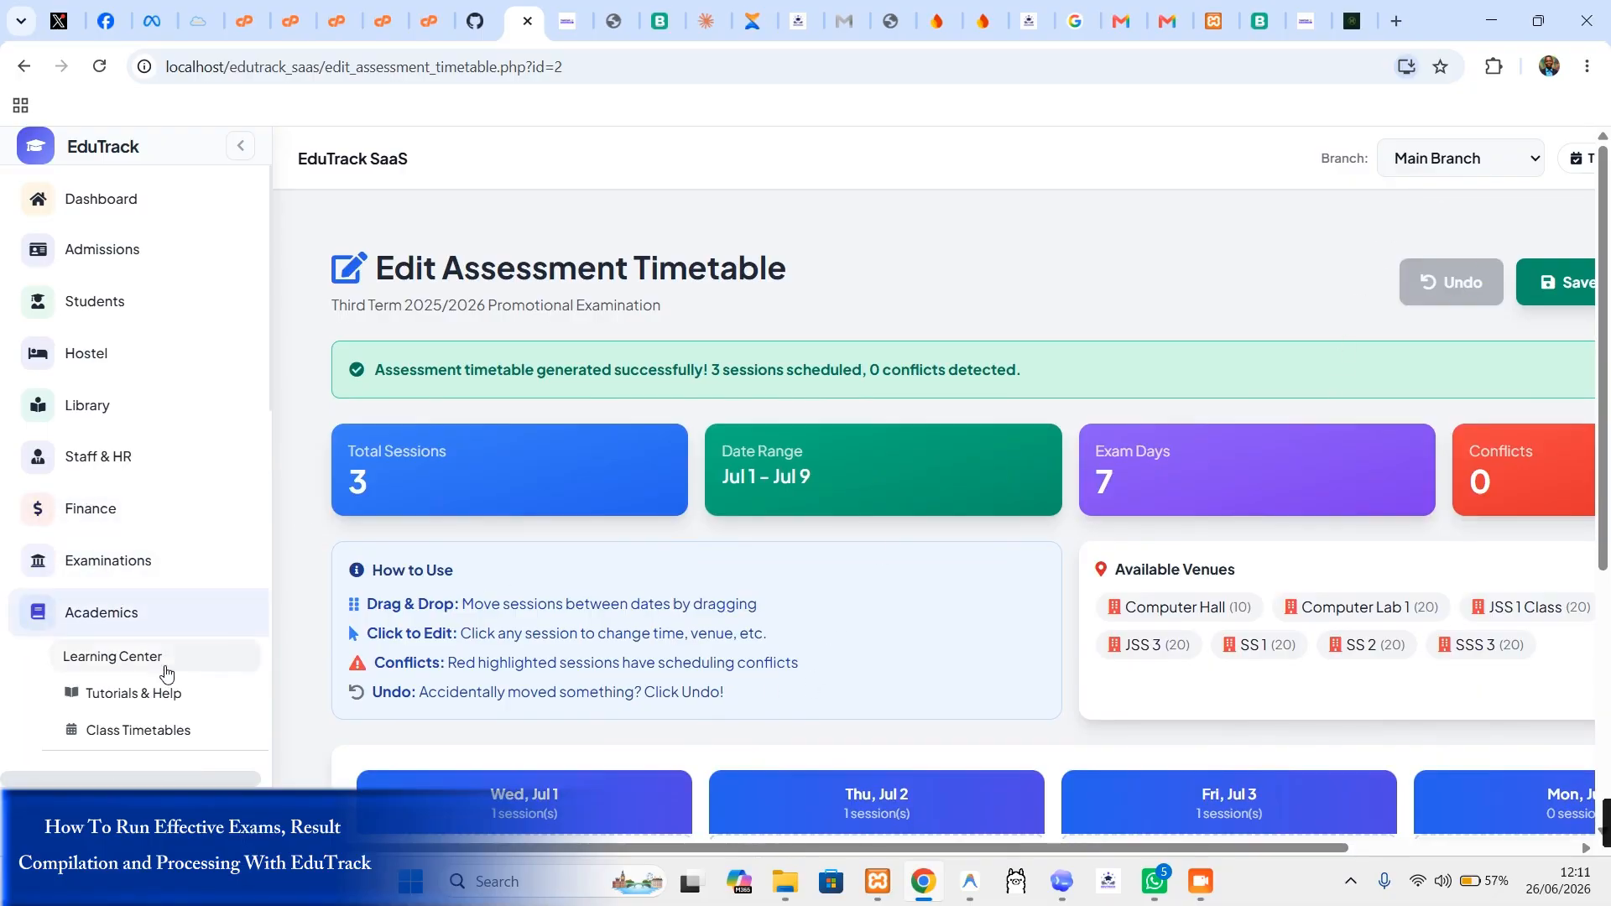
{"action": "scroll", "coordinate": [159, 671], "scroll_direction": "down", "scroll_amount": 8}
{"action": "scroll", "coordinate": [160, 646], "scroll_direction": "down", "scroll_amount": 3}
{"action": "left_click", "coordinate": [118, 557]}
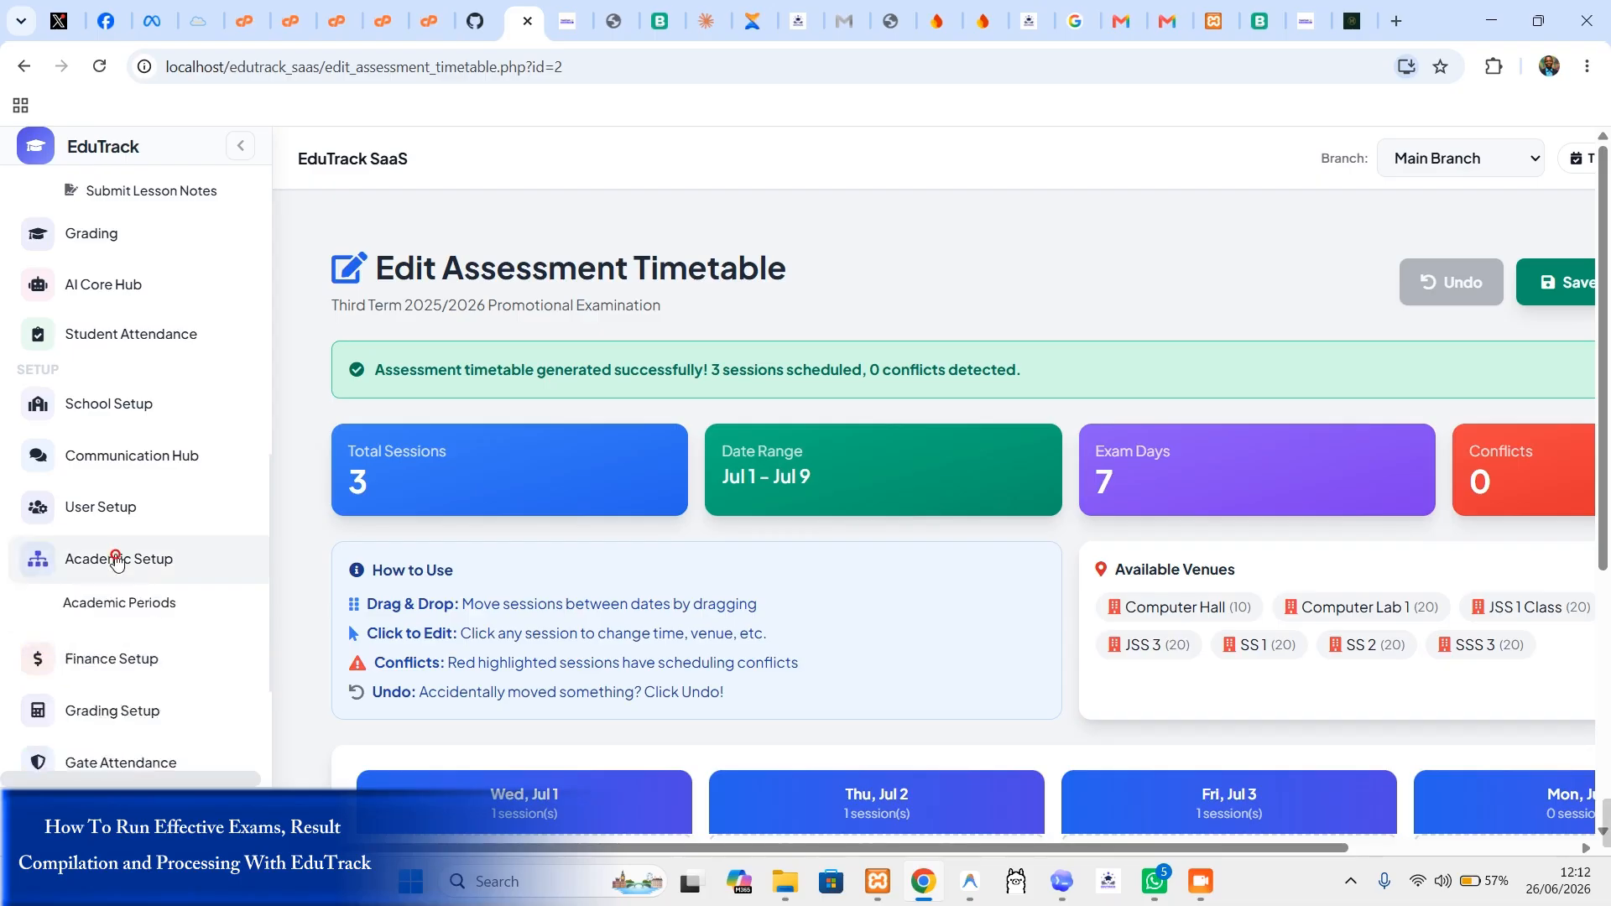
{"action": "scroll", "coordinate": [234, 621], "scroll_direction": "down", "scroll_amount": 5}
{"action": "left_click", "coordinate": [152, 307]}
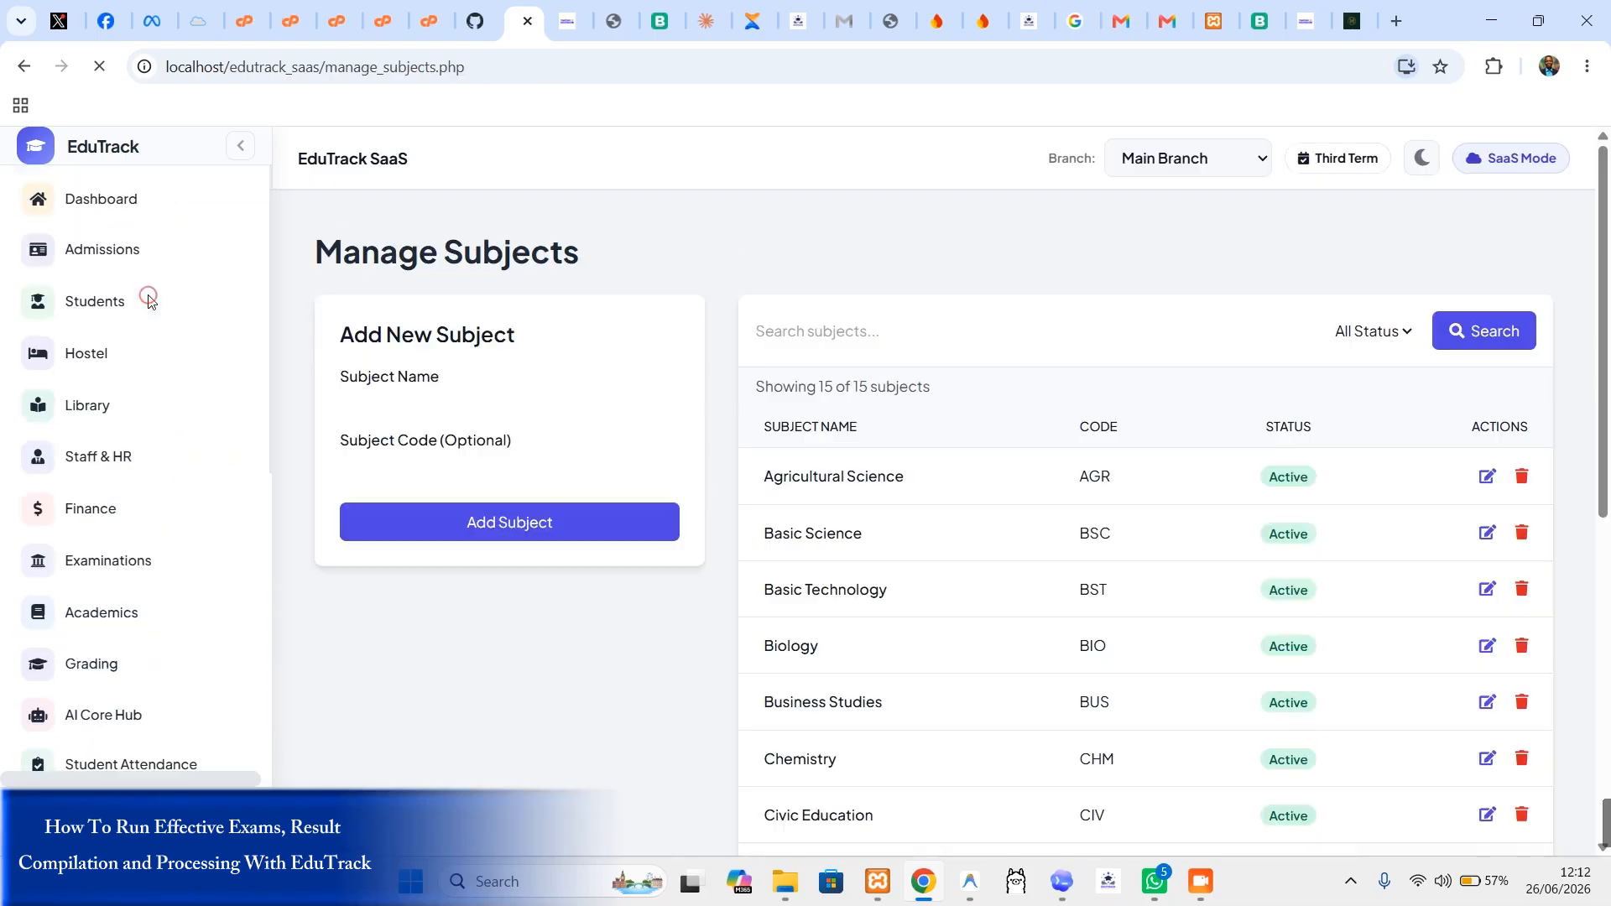
{"action": "scroll", "coordinate": [931, 549], "scroll_direction": "down", "scroll_amount": 5}
{"action": "scroll", "coordinate": [943, 554], "scroll_direction": "up", "scroll_amount": 4}
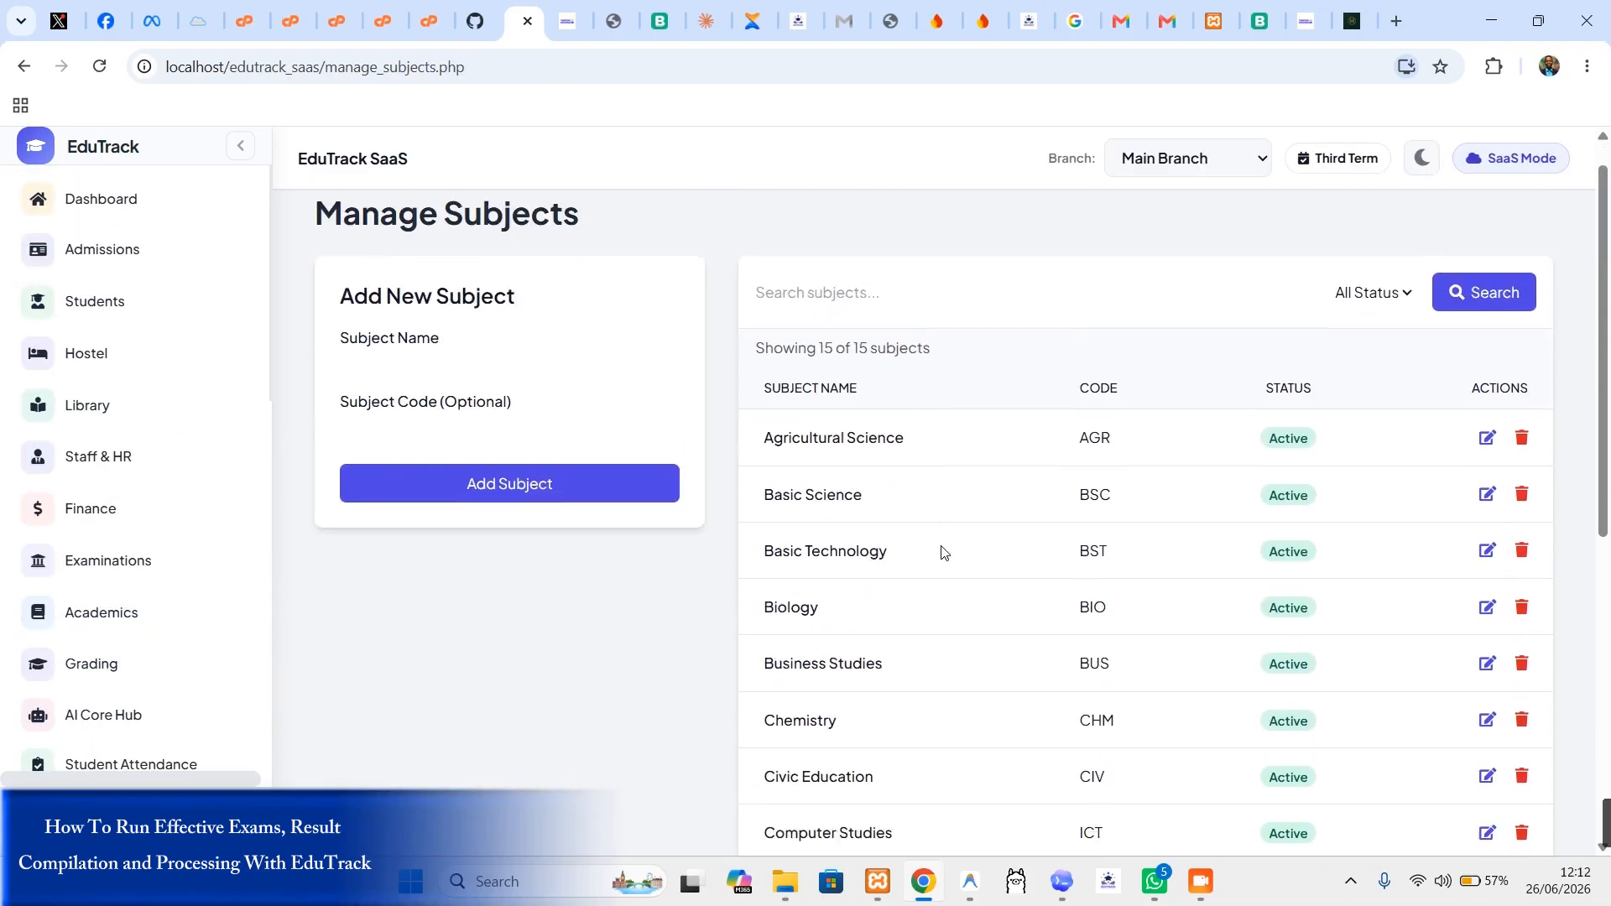
{"action": "scroll", "coordinate": [942, 551], "scroll_direction": "down", "scroll_amount": 6}
{"action": "scroll", "coordinate": [942, 552], "scroll_direction": "up", "scroll_amount": 6}
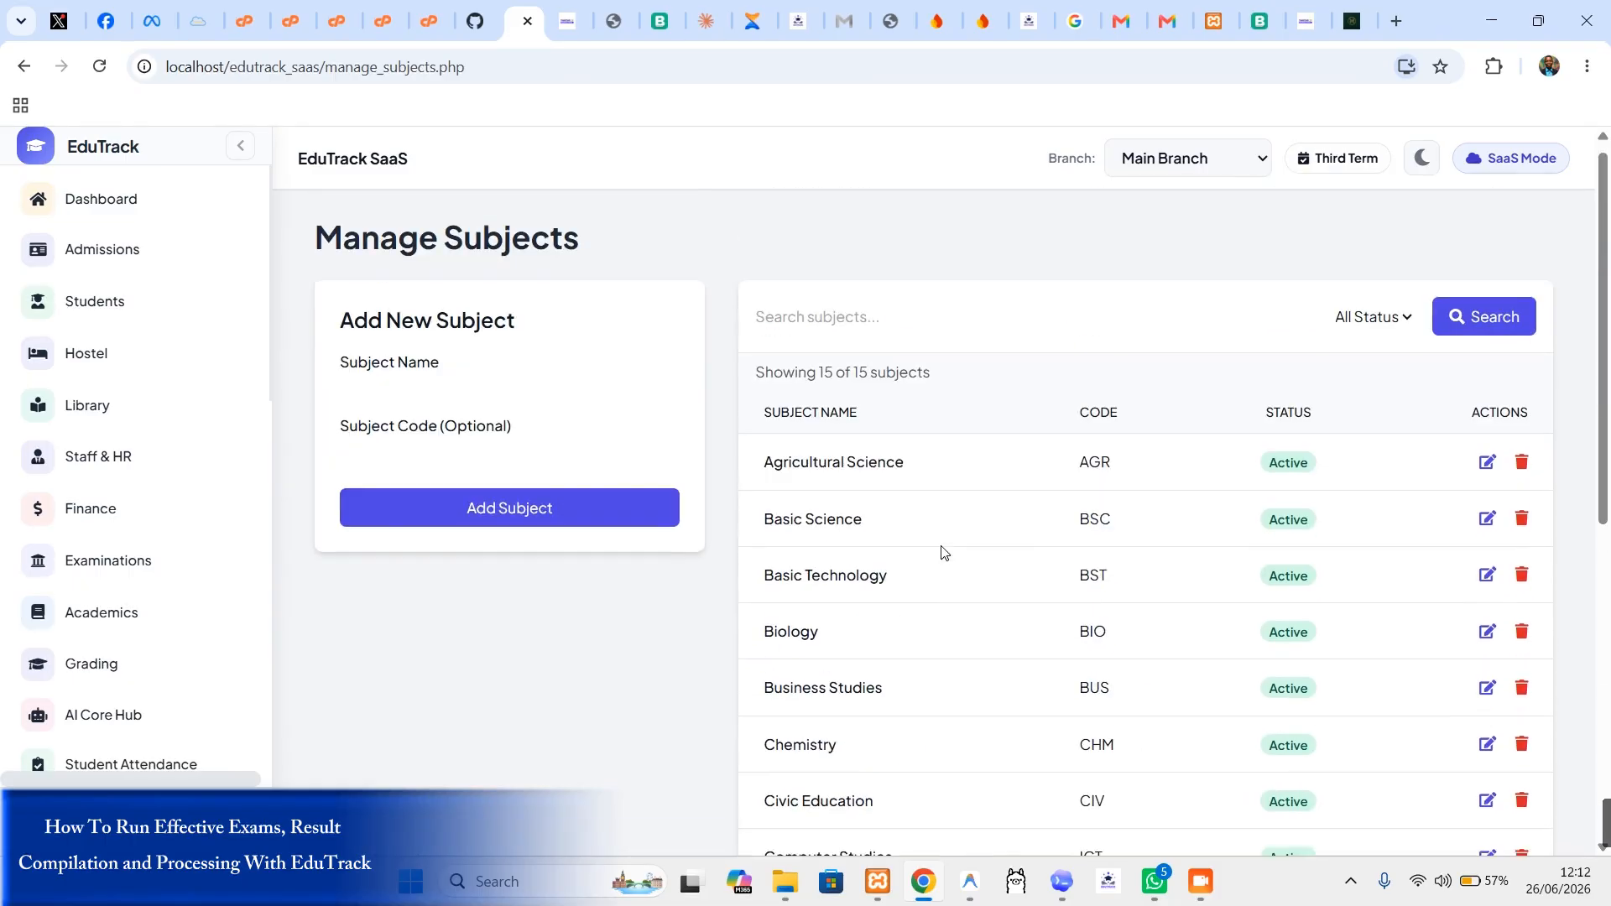
Step: View the Third Term 2025/2026 Promotional Examination timetable and check its sessions, times and venues by date
{"action": "left_click", "coordinate": [108, 562]}
{"action": "scroll", "coordinate": [150, 694], "scroll_direction": "down", "scroll_amount": 4}
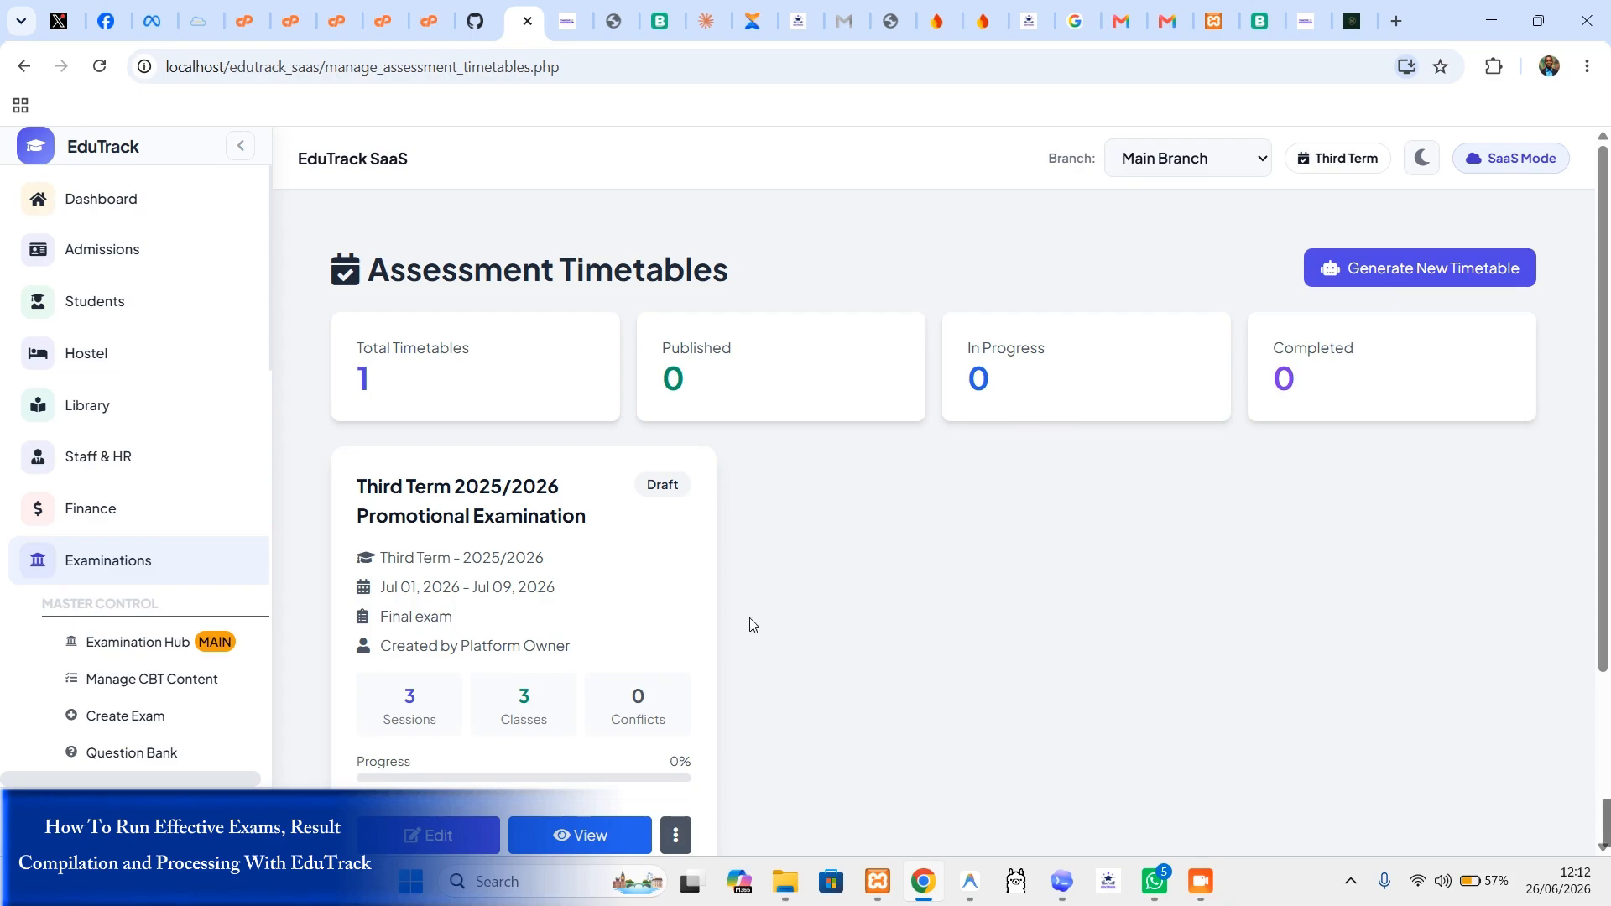
{"action": "scroll", "coordinate": [749, 624], "scroll_direction": "down", "scroll_amount": 3}
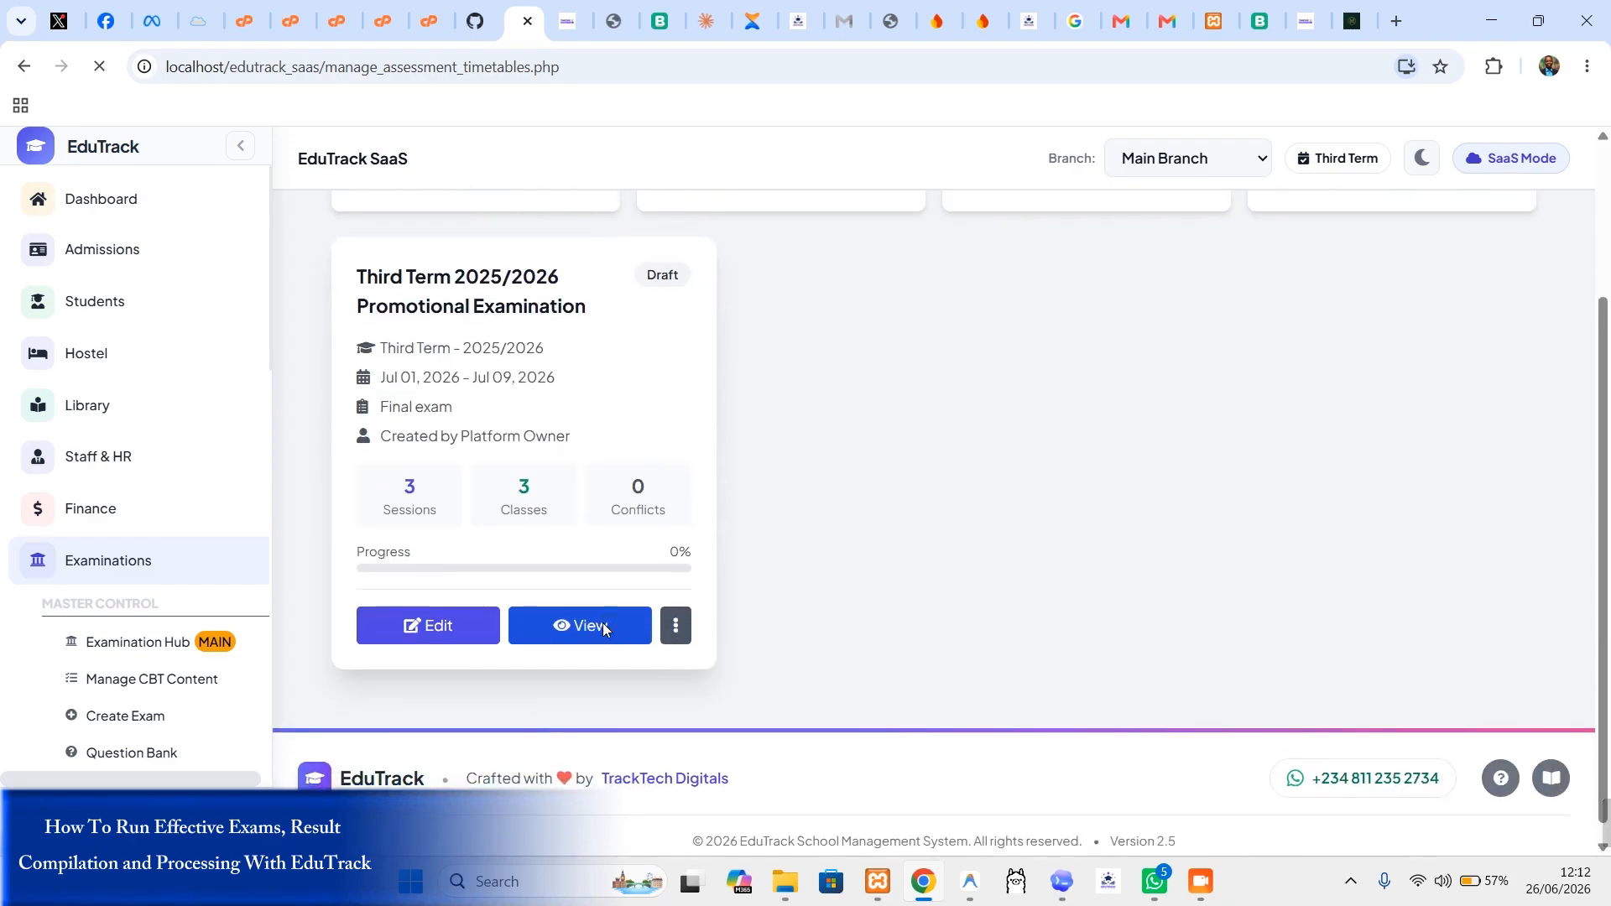
{"action": "scroll", "coordinate": [881, 569], "scroll_direction": "down", "scroll_amount": 5}
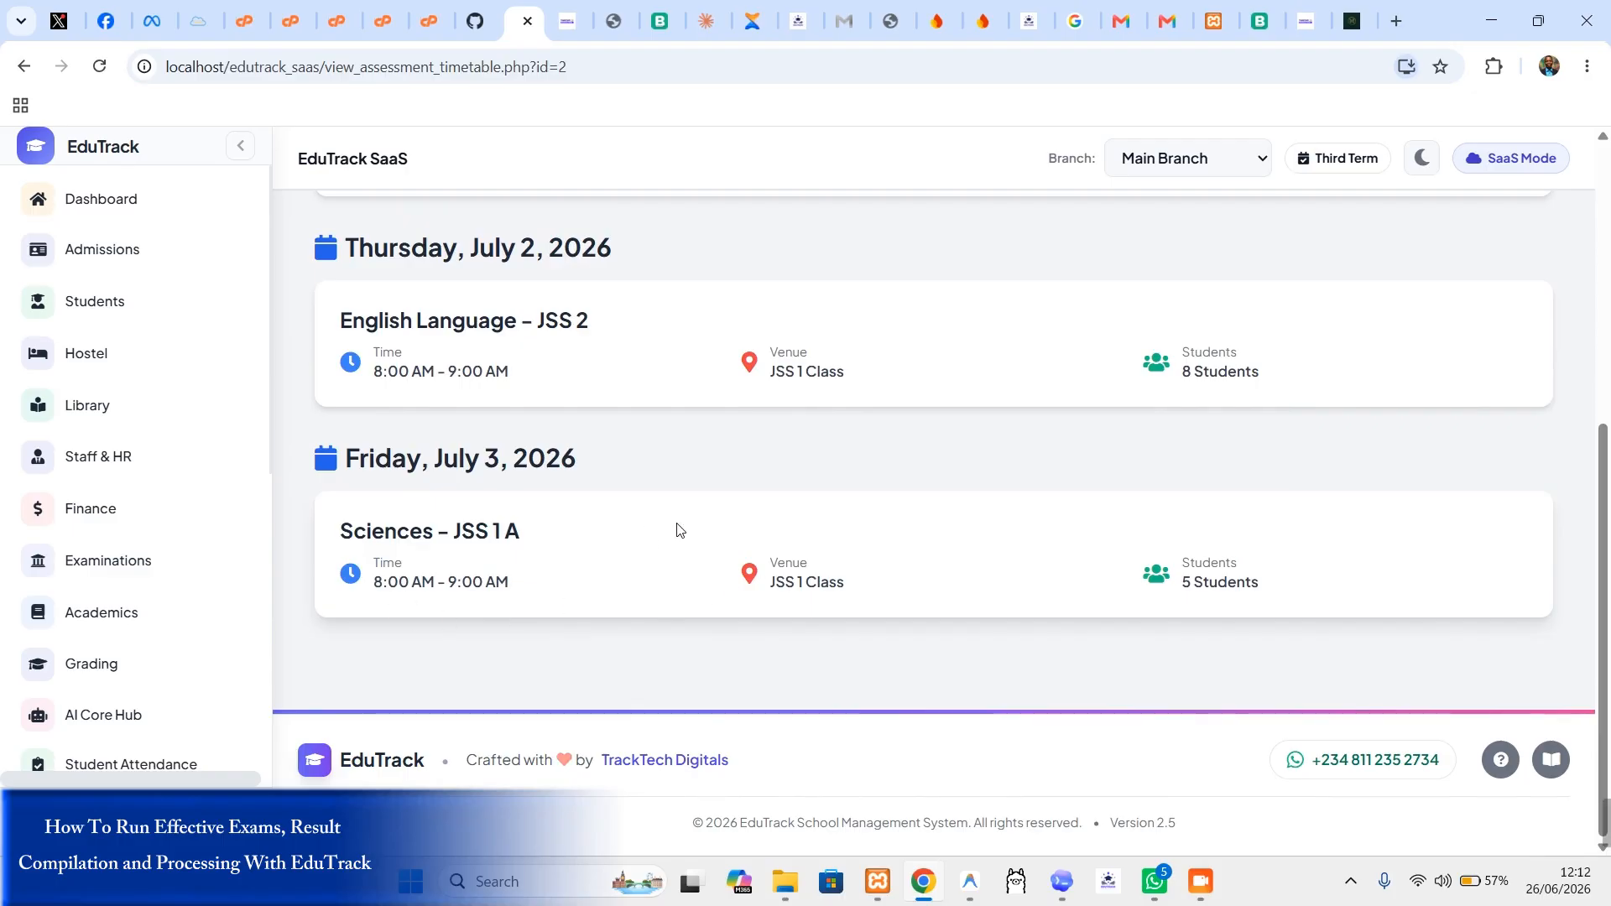
{"action": "scroll", "coordinate": [679, 529], "scroll_direction": "up", "scroll_amount": 5}
{"action": "scroll", "coordinate": [688, 470], "scroll_direction": "up", "scroll_amount": 1}
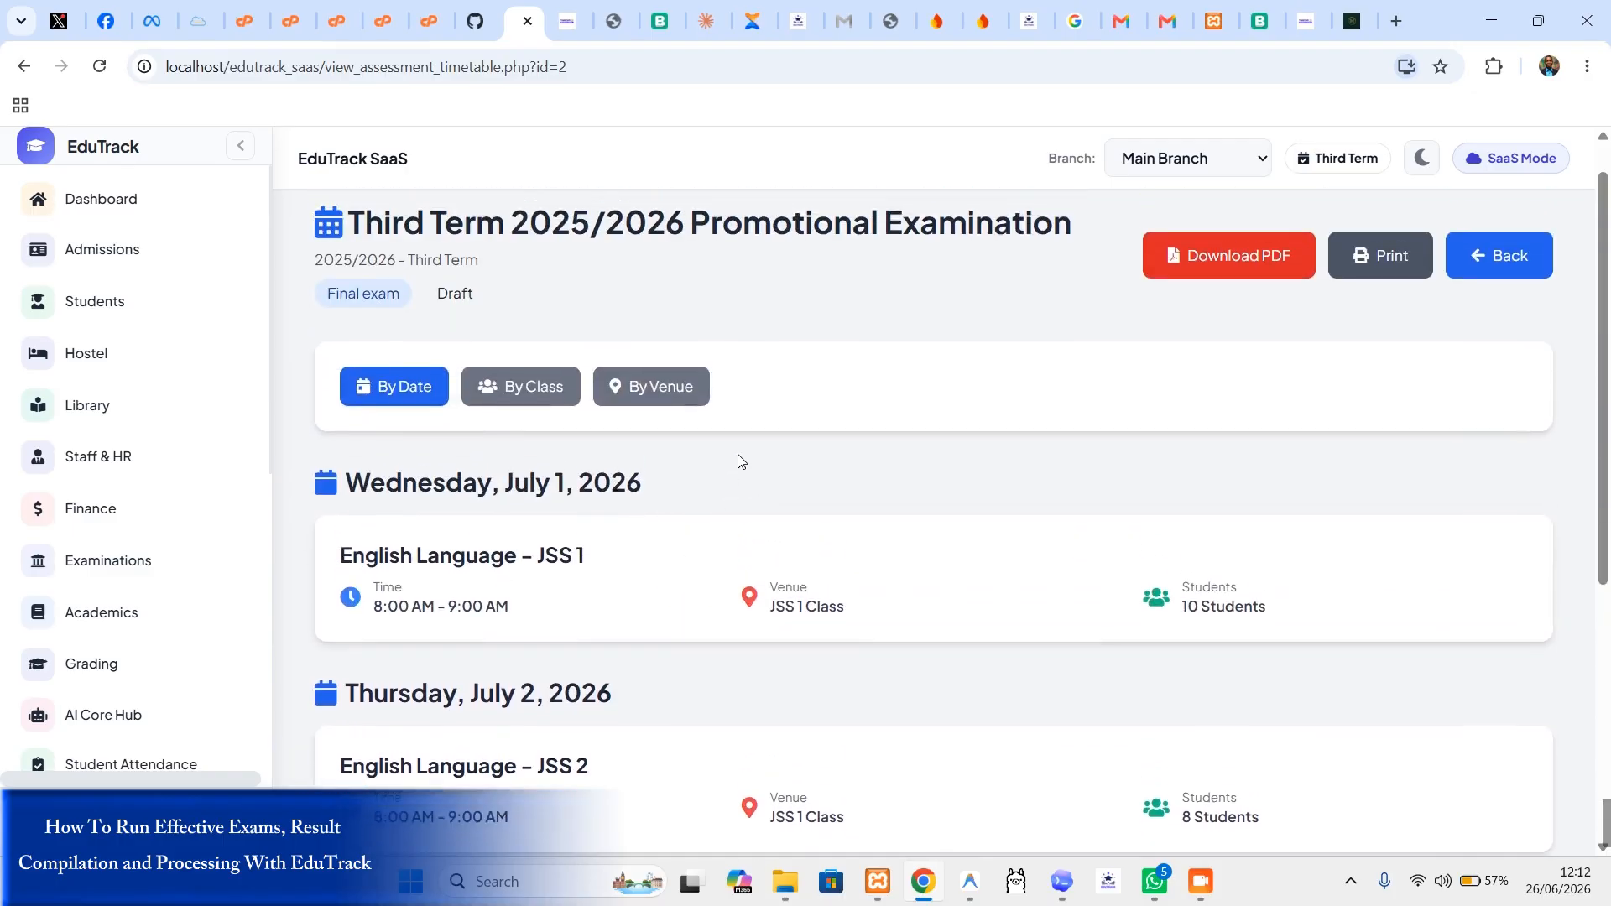
Step: Open the form for creating a new exam
{"action": "scroll", "coordinate": [105, 557], "scroll_direction": "down", "scroll_amount": 2}
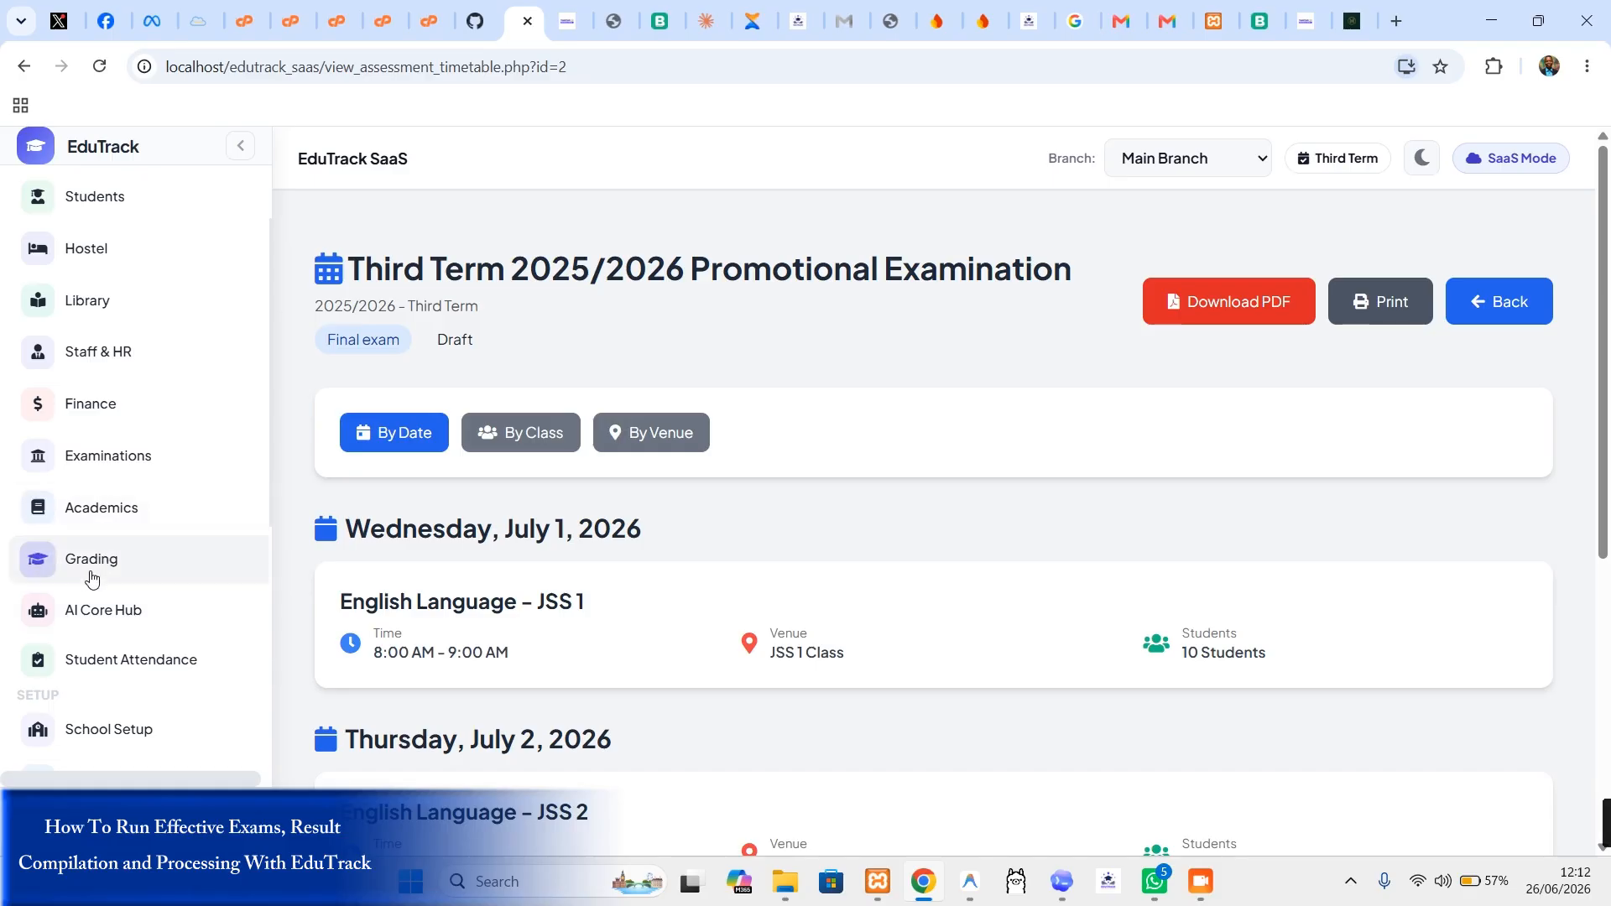
{"action": "left_click", "coordinate": [96, 473]}
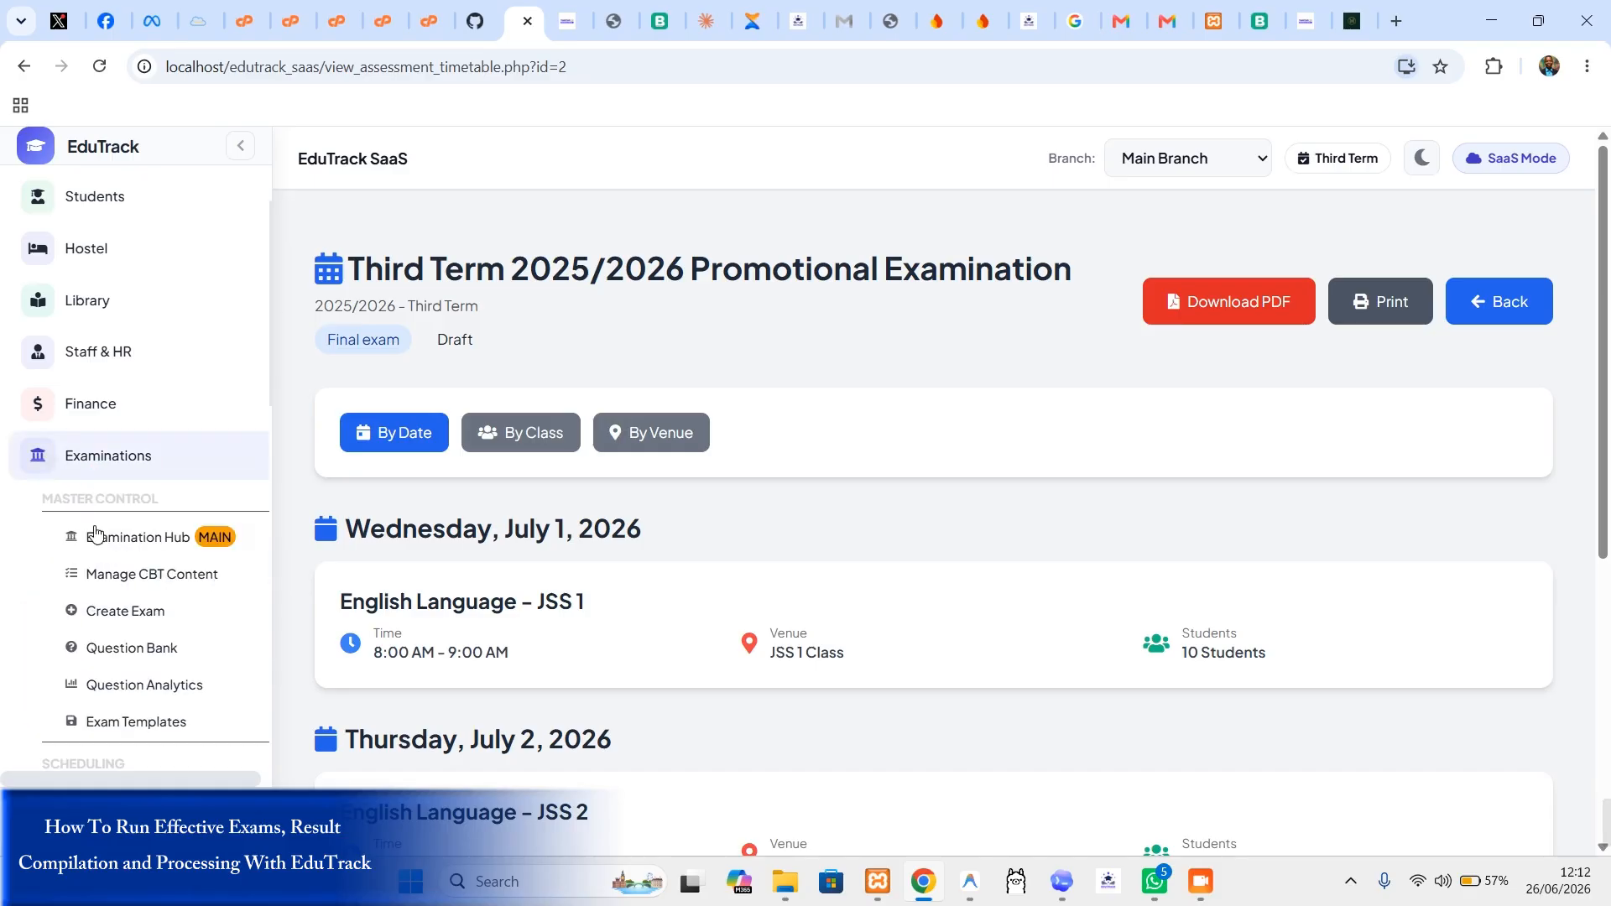
{"action": "left_click", "coordinate": [156, 613]}
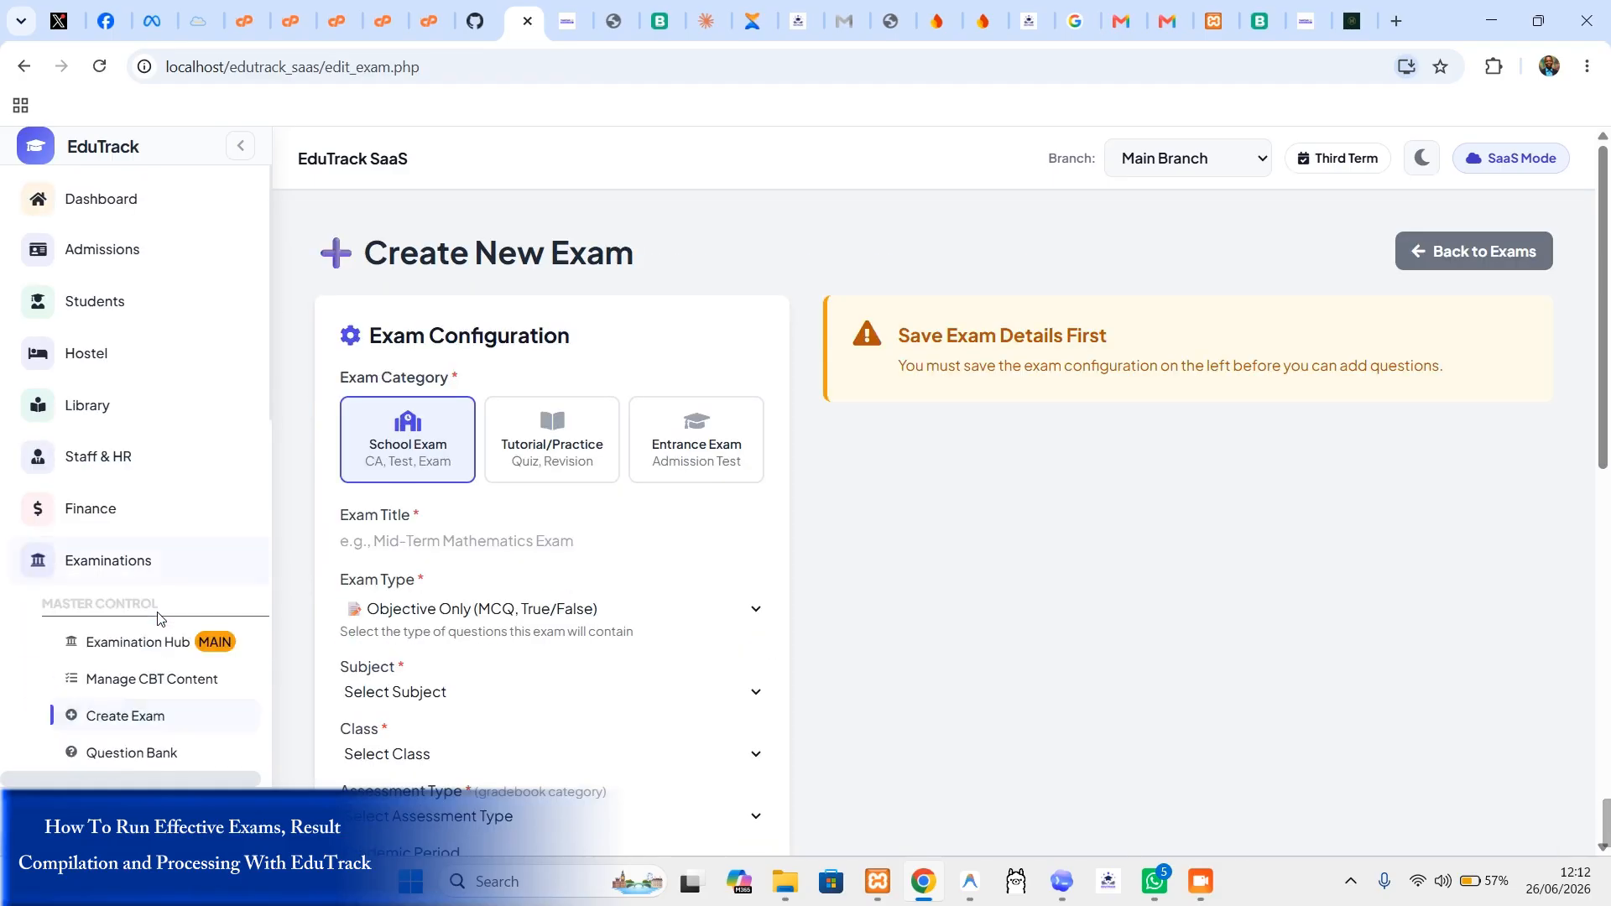
Step: Open the CBT content management page and examine the existing exams, their statuses and the available actions
{"action": "left_click", "coordinate": [149, 684]}
{"action": "scroll", "coordinate": [411, 629], "scroll_direction": "down", "scroll_amount": 6}
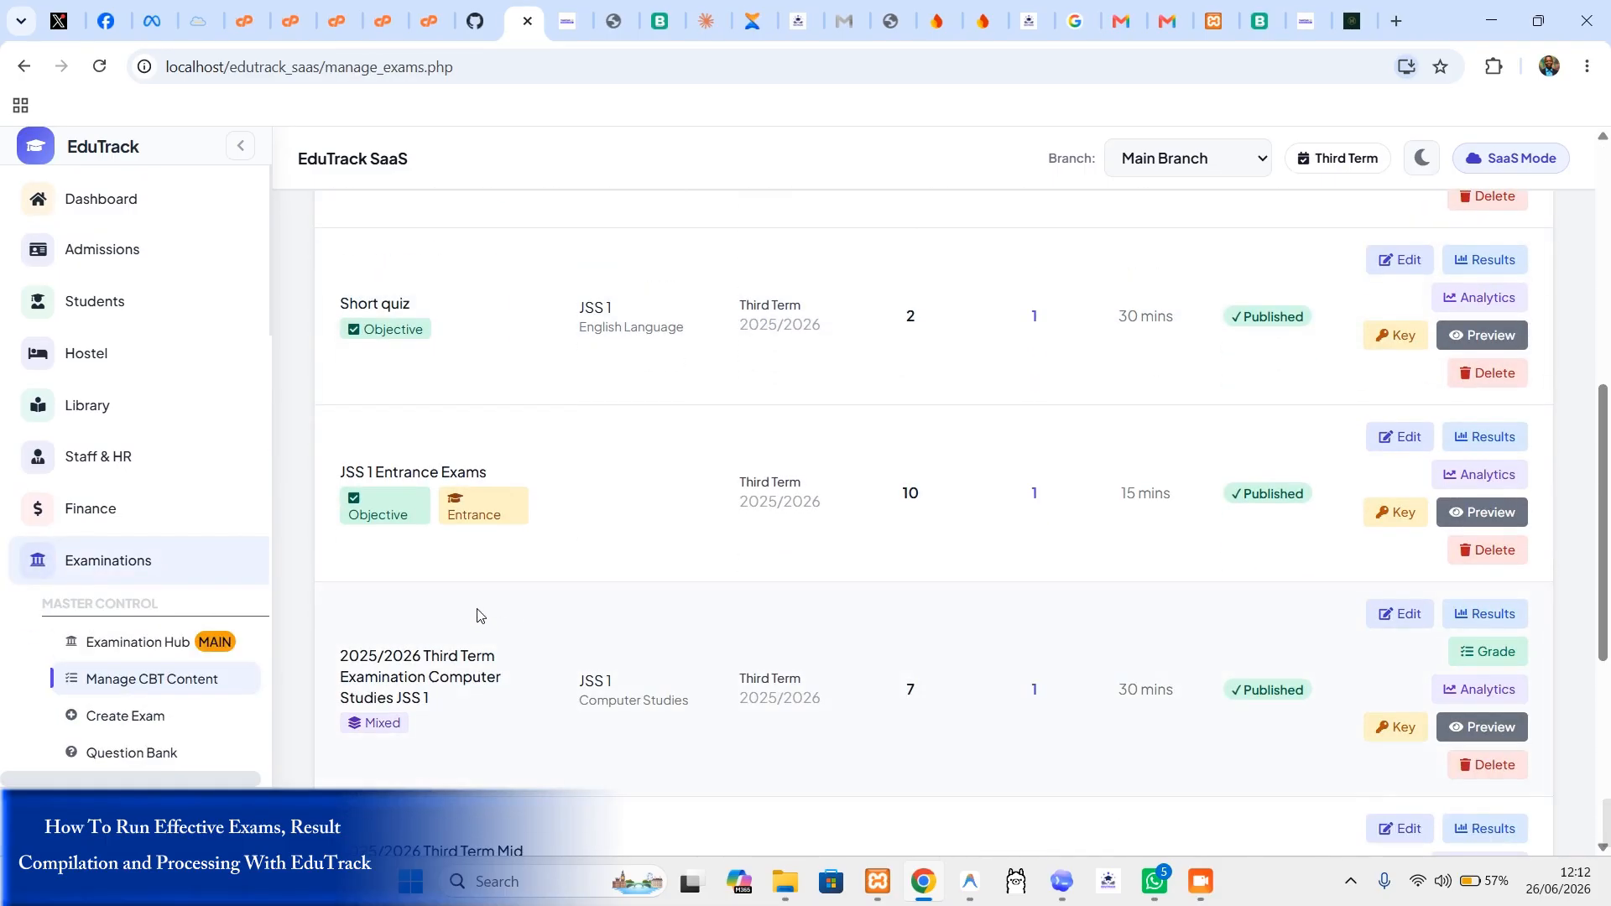
{"action": "scroll", "coordinate": [479, 615], "scroll_direction": "down", "scroll_amount": 5}
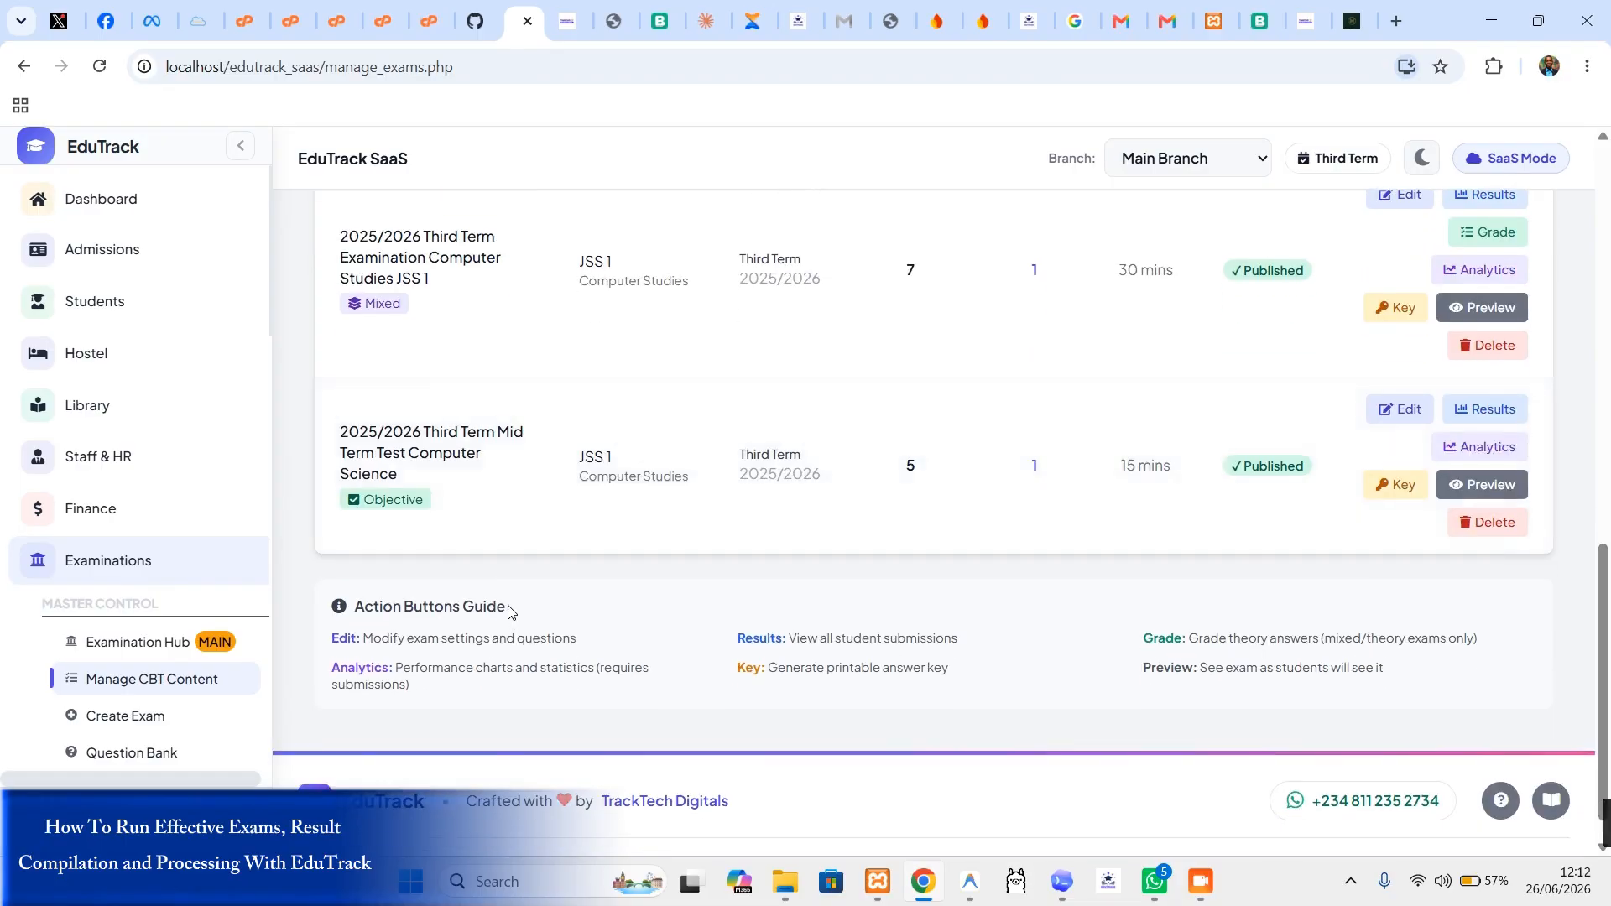
{"action": "scroll", "coordinate": [508, 610], "scroll_direction": "up", "scroll_amount": 11}
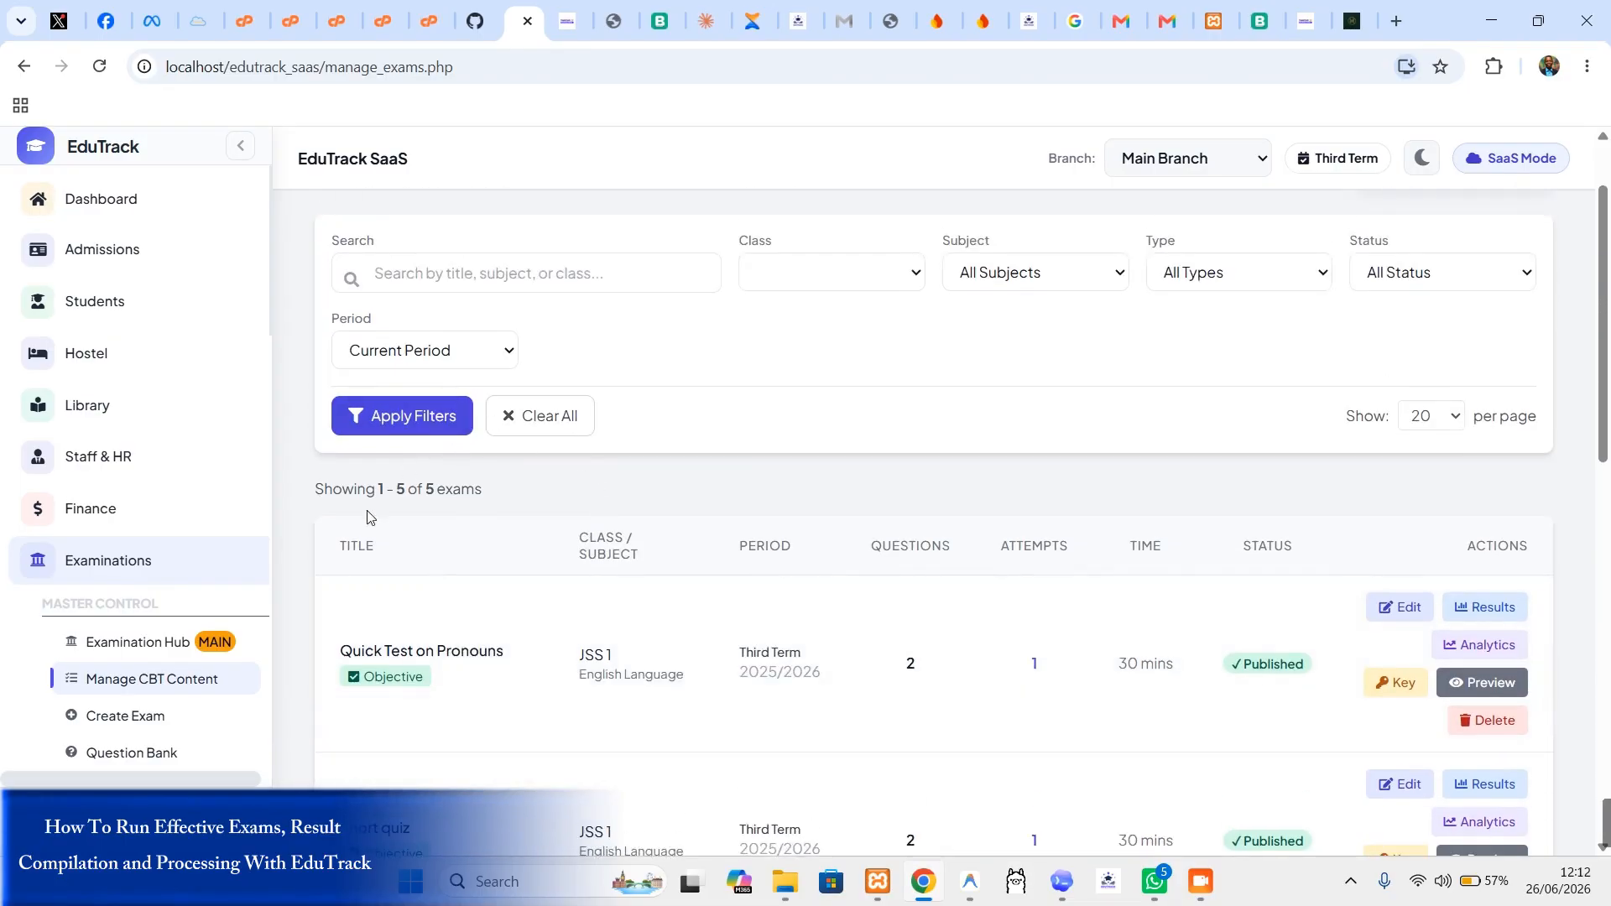
{"action": "scroll", "coordinate": [184, 681], "scroll_direction": "down", "scroll_amount": 1}
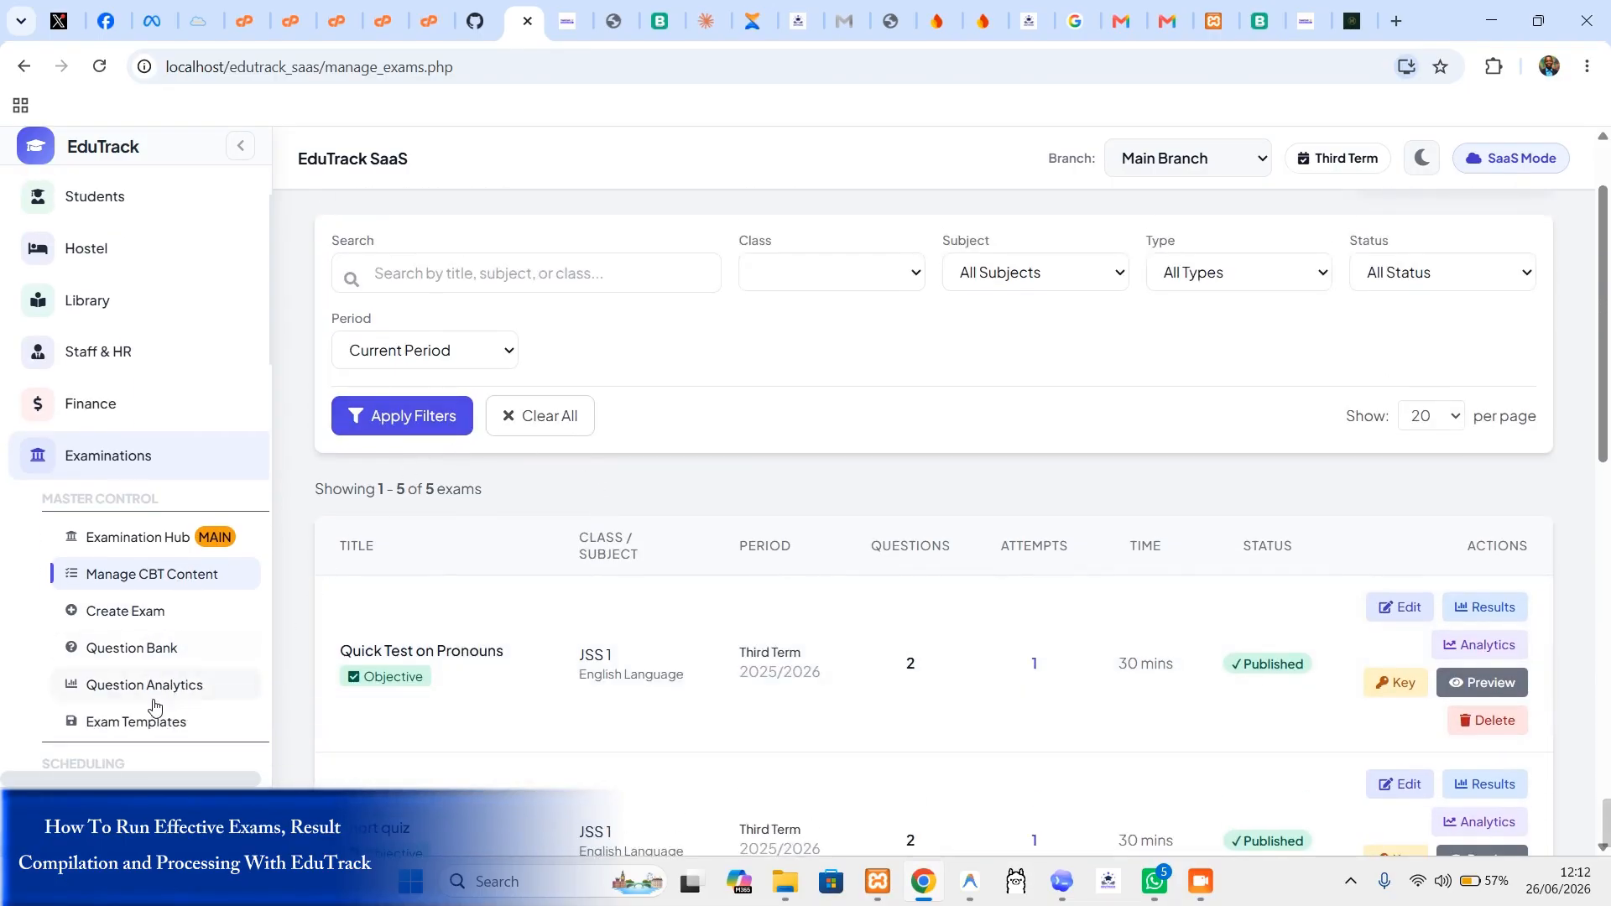
{"action": "scroll", "coordinate": [514, 582], "scroll_direction": "down", "scroll_amount": 10}
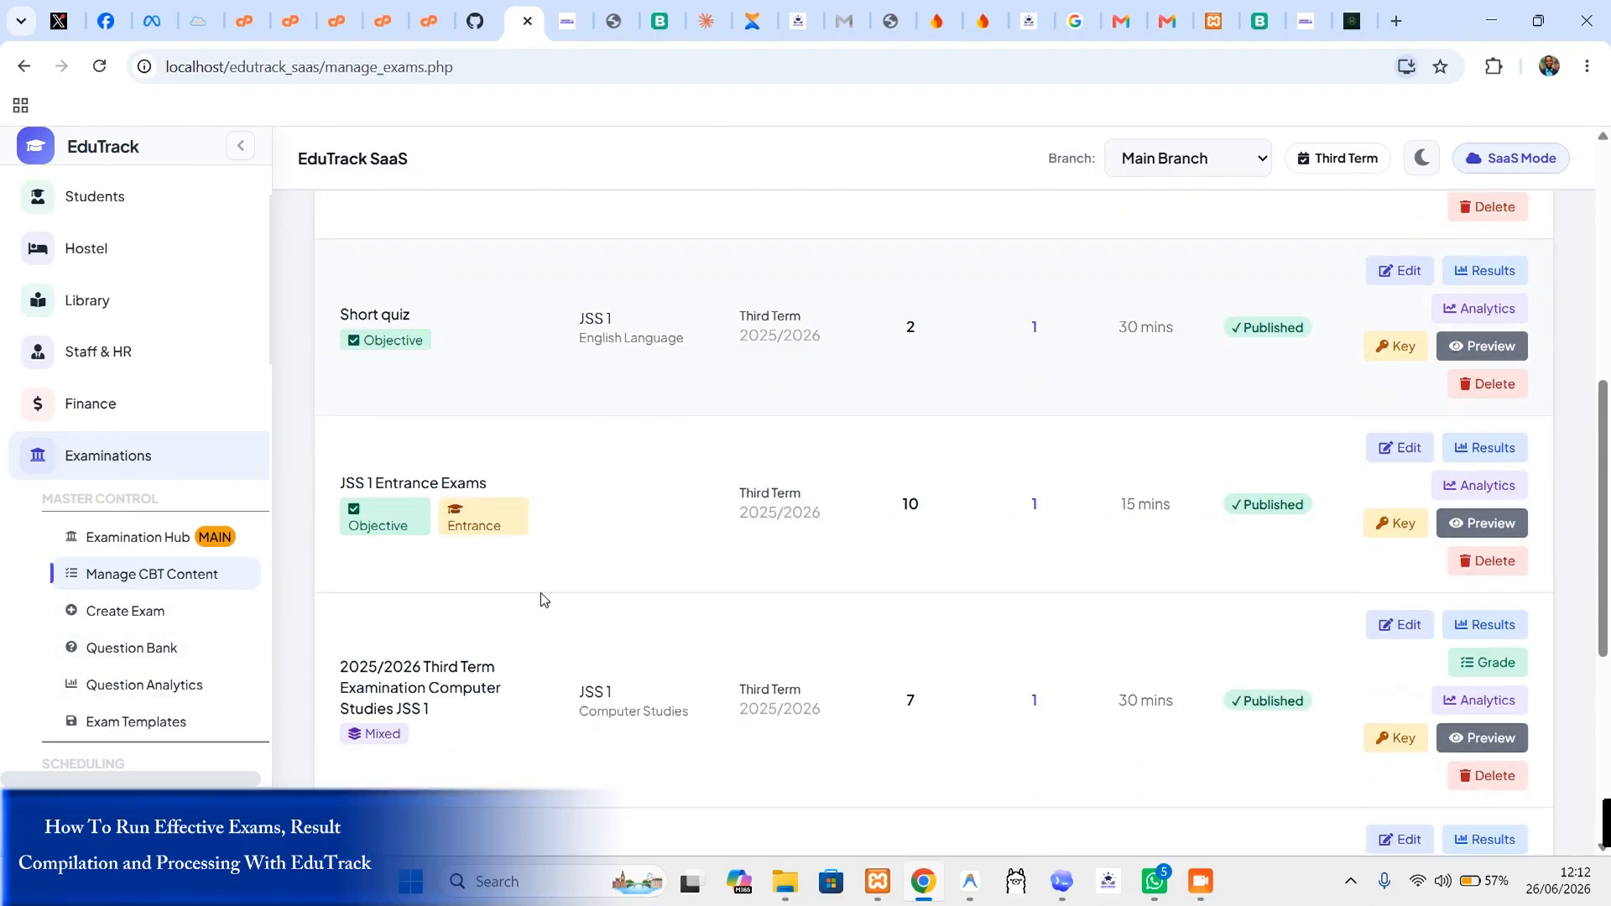
{"action": "scroll", "coordinate": [541, 599], "scroll_direction": "up", "scroll_amount": 2}
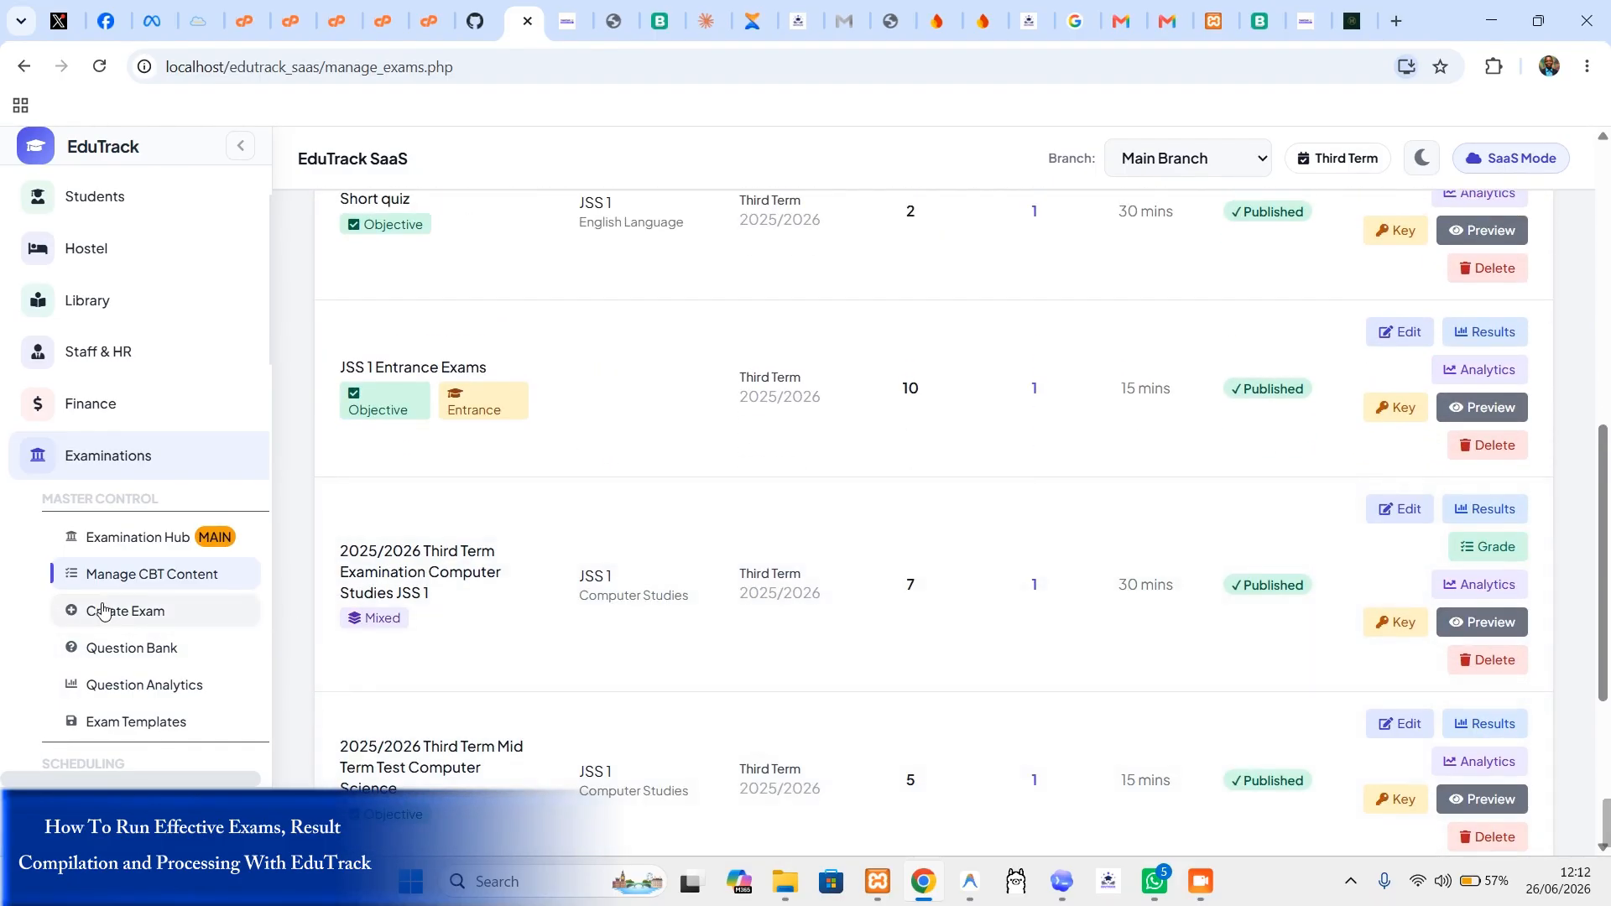
Step: Open the question bank and look through the stored questions with their subjects, types and difficulty levels
{"action": "left_click", "coordinate": [132, 647]}
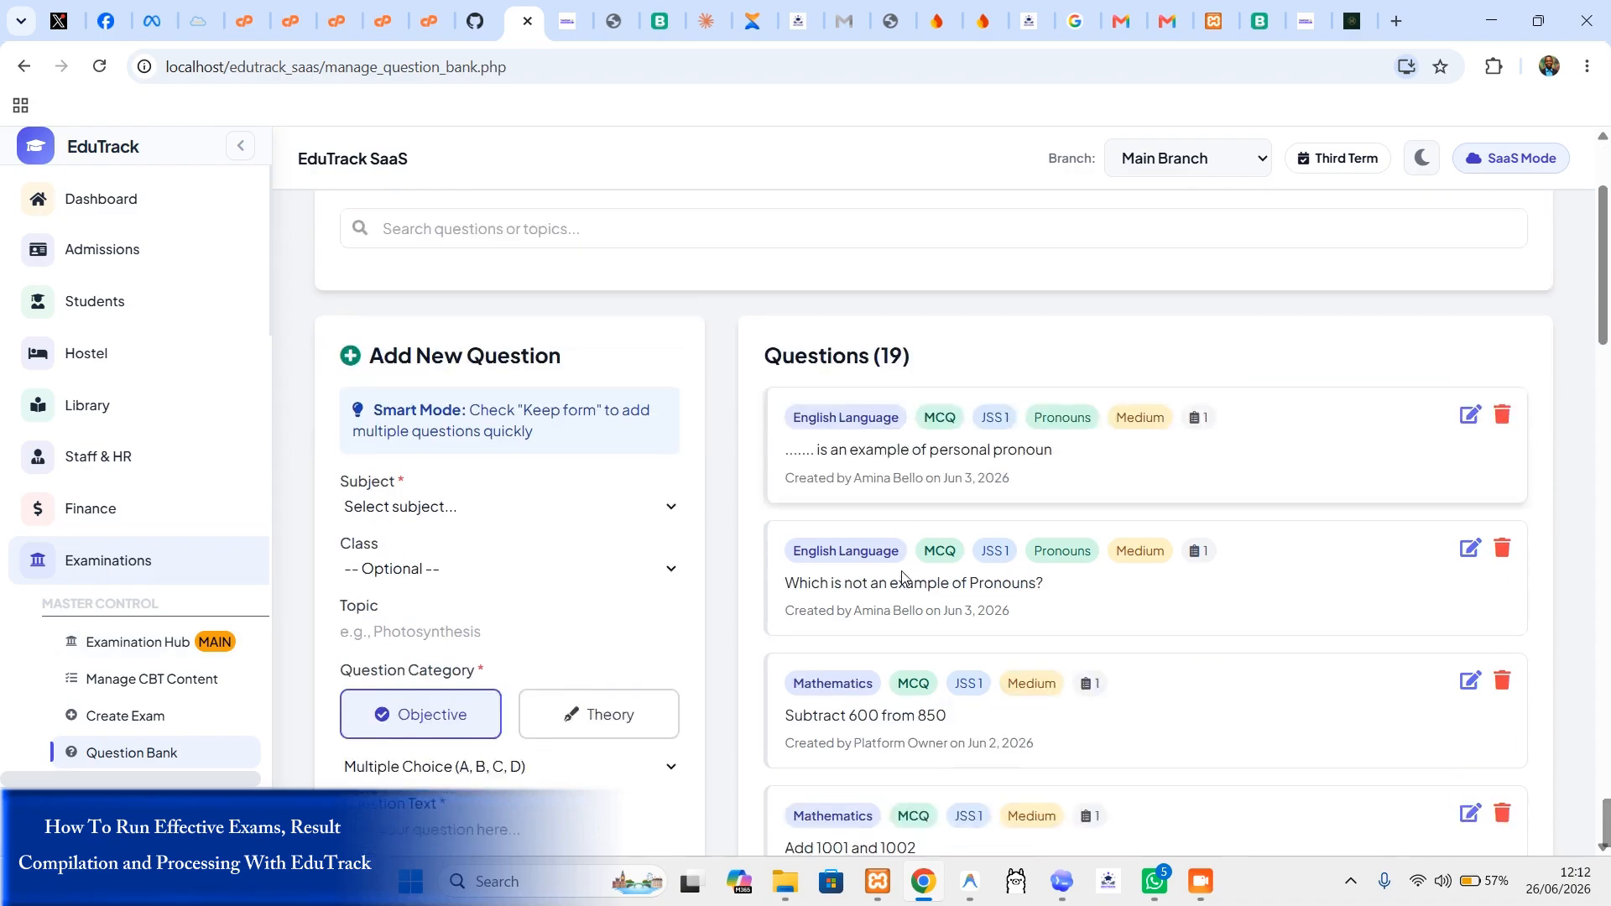
{"action": "scroll", "coordinate": [1013, 600], "scroll_direction": "down", "scroll_amount": 5}
{"action": "scroll", "coordinate": [1012, 600], "scroll_direction": "down", "scroll_amount": 15}
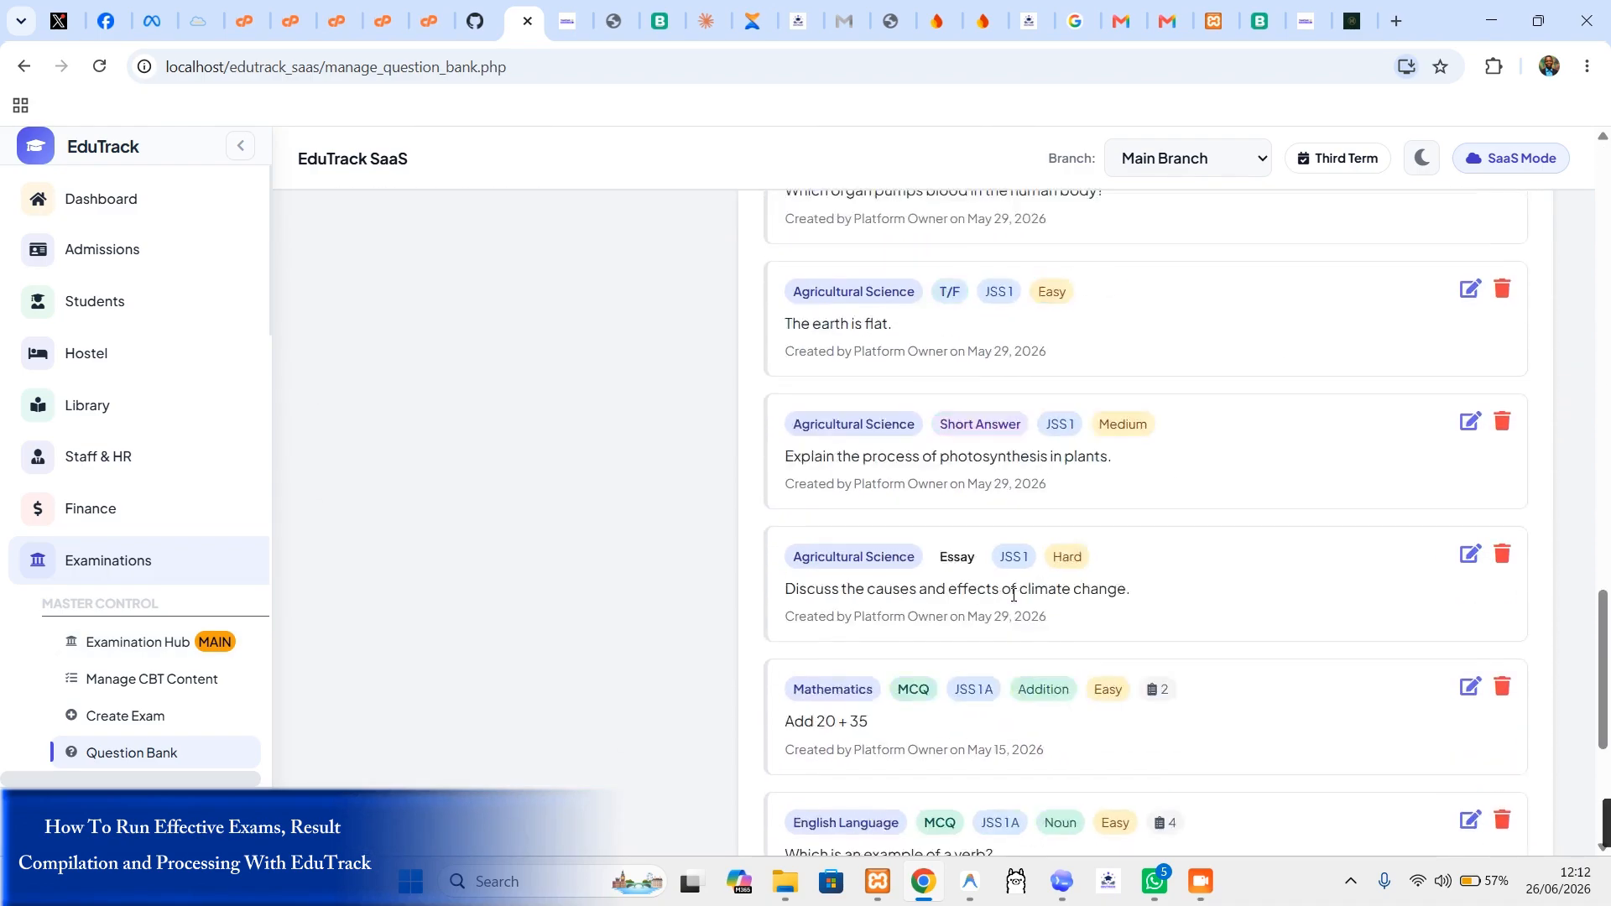
{"action": "scroll", "coordinate": [981, 587], "scroll_direction": "up", "scroll_amount": 5}
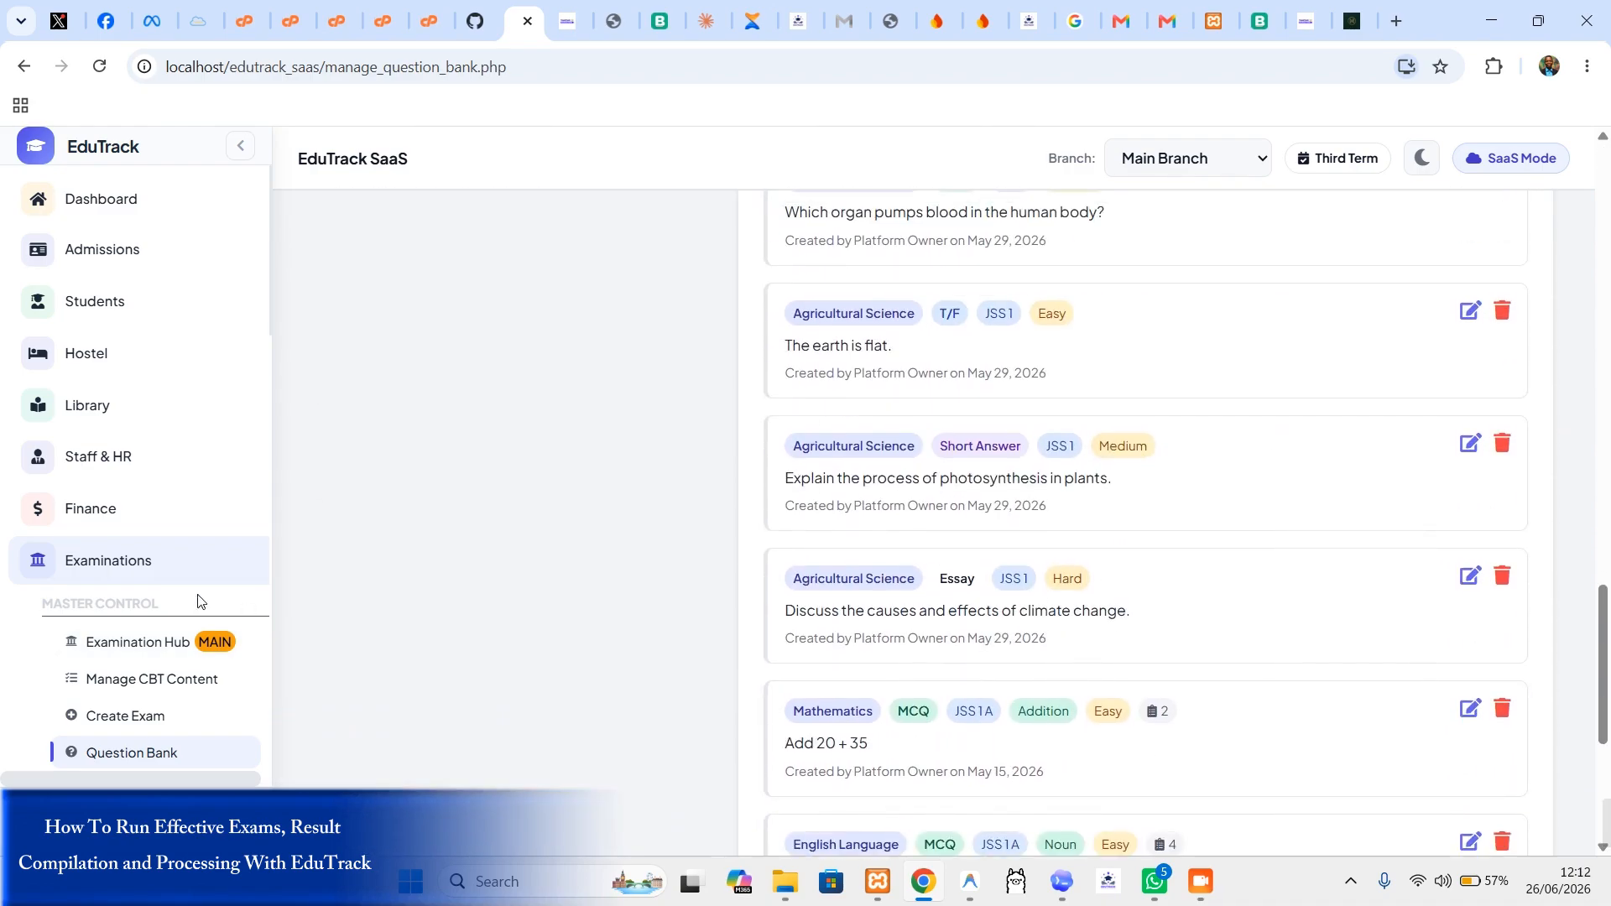
Step: Return to the assessment timetables overview and look through the remaining grading and setup sections
{"action": "scroll", "coordinate": [125, 659], "scroll_direction": "down", "scroll_amount": 3}
{"action": "scroll", "coordinate": [159, 604], "scroll_direction": "down", "scroll_amount": 3}
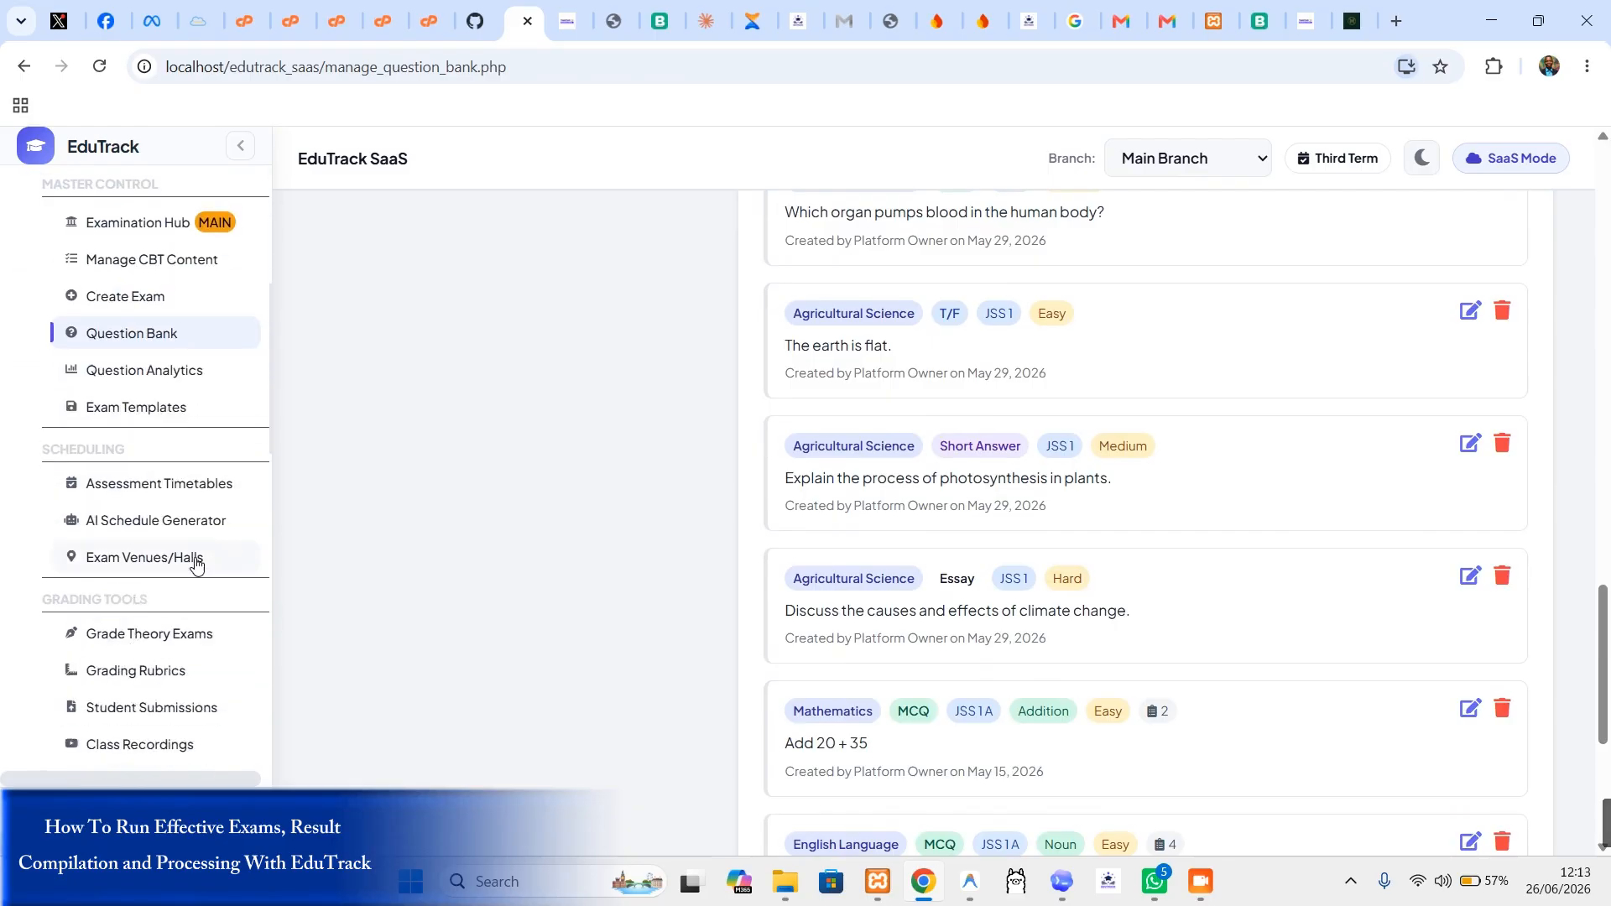
{"action": "left_click", "coordinate": [207, 490]}
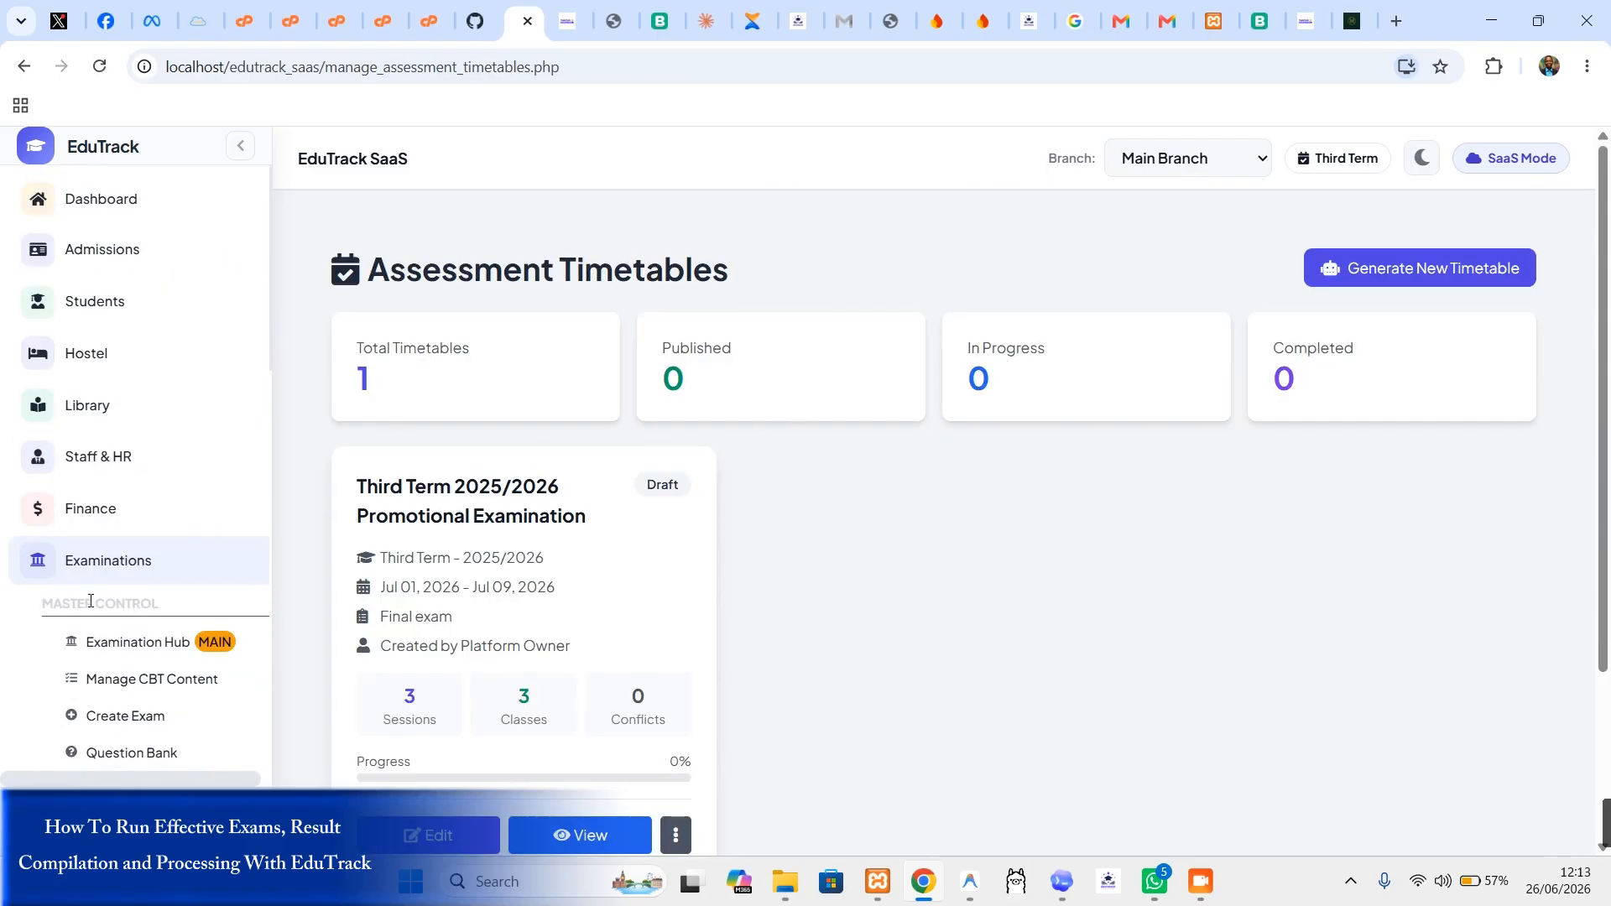
{"action": "scroll", "coordinate": [118, 587], "scroll_direction": "down", "scroll_amount": 8}
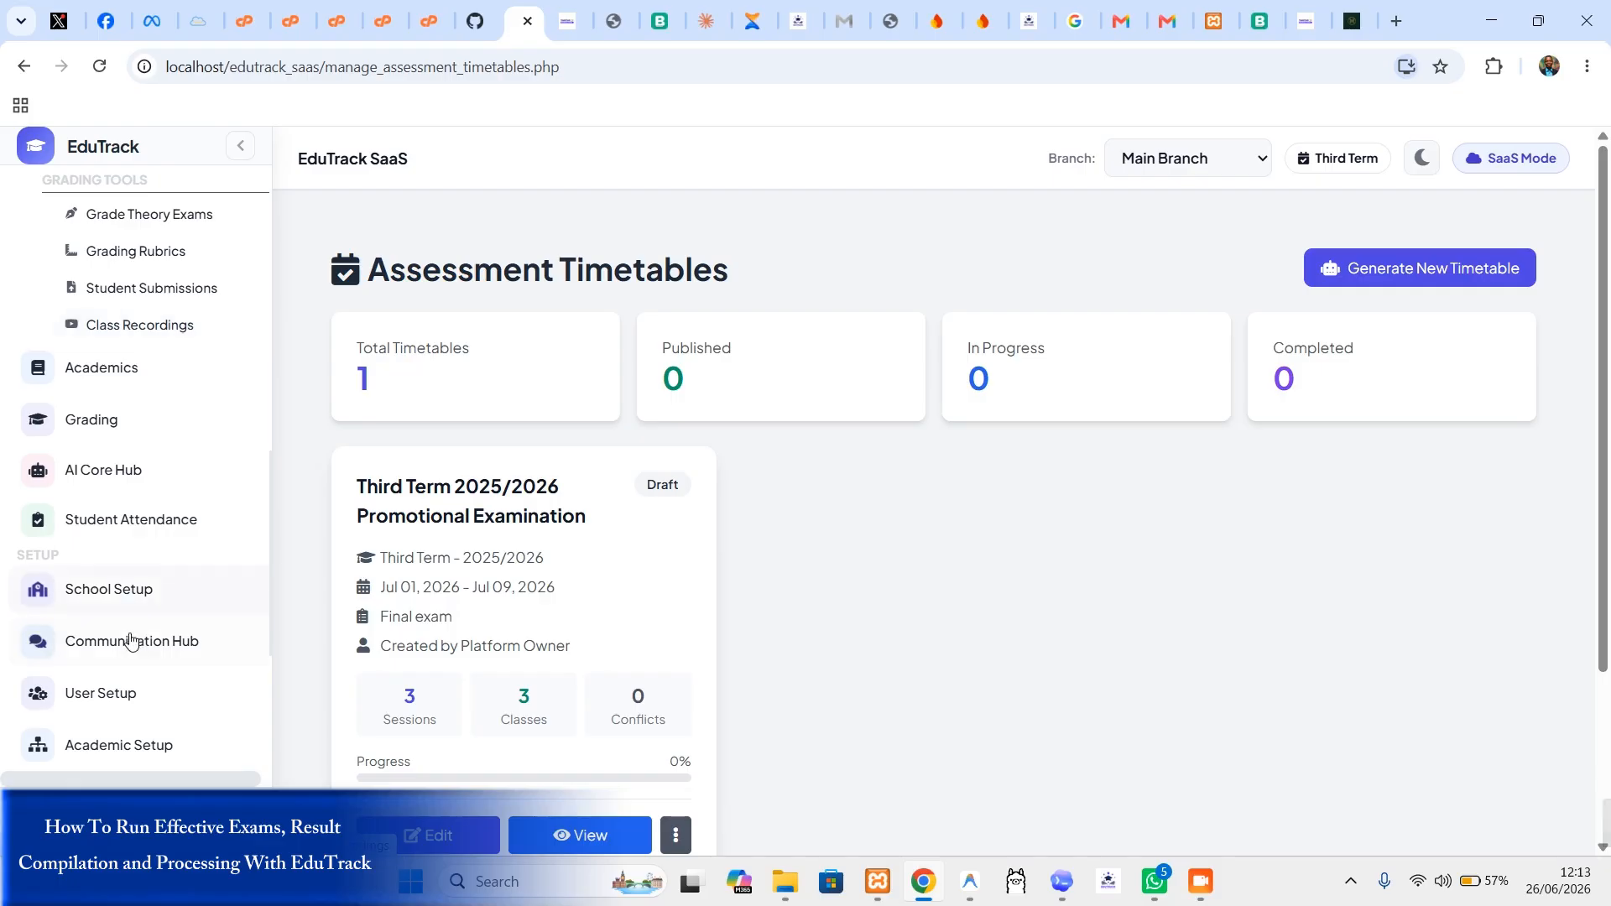
Step: Open the page for assigning subject teachers in the academic setup
{"action": "scroll", "coordinate": [124, 639], "scroll_direction": "down", "scroll_amount": 2}
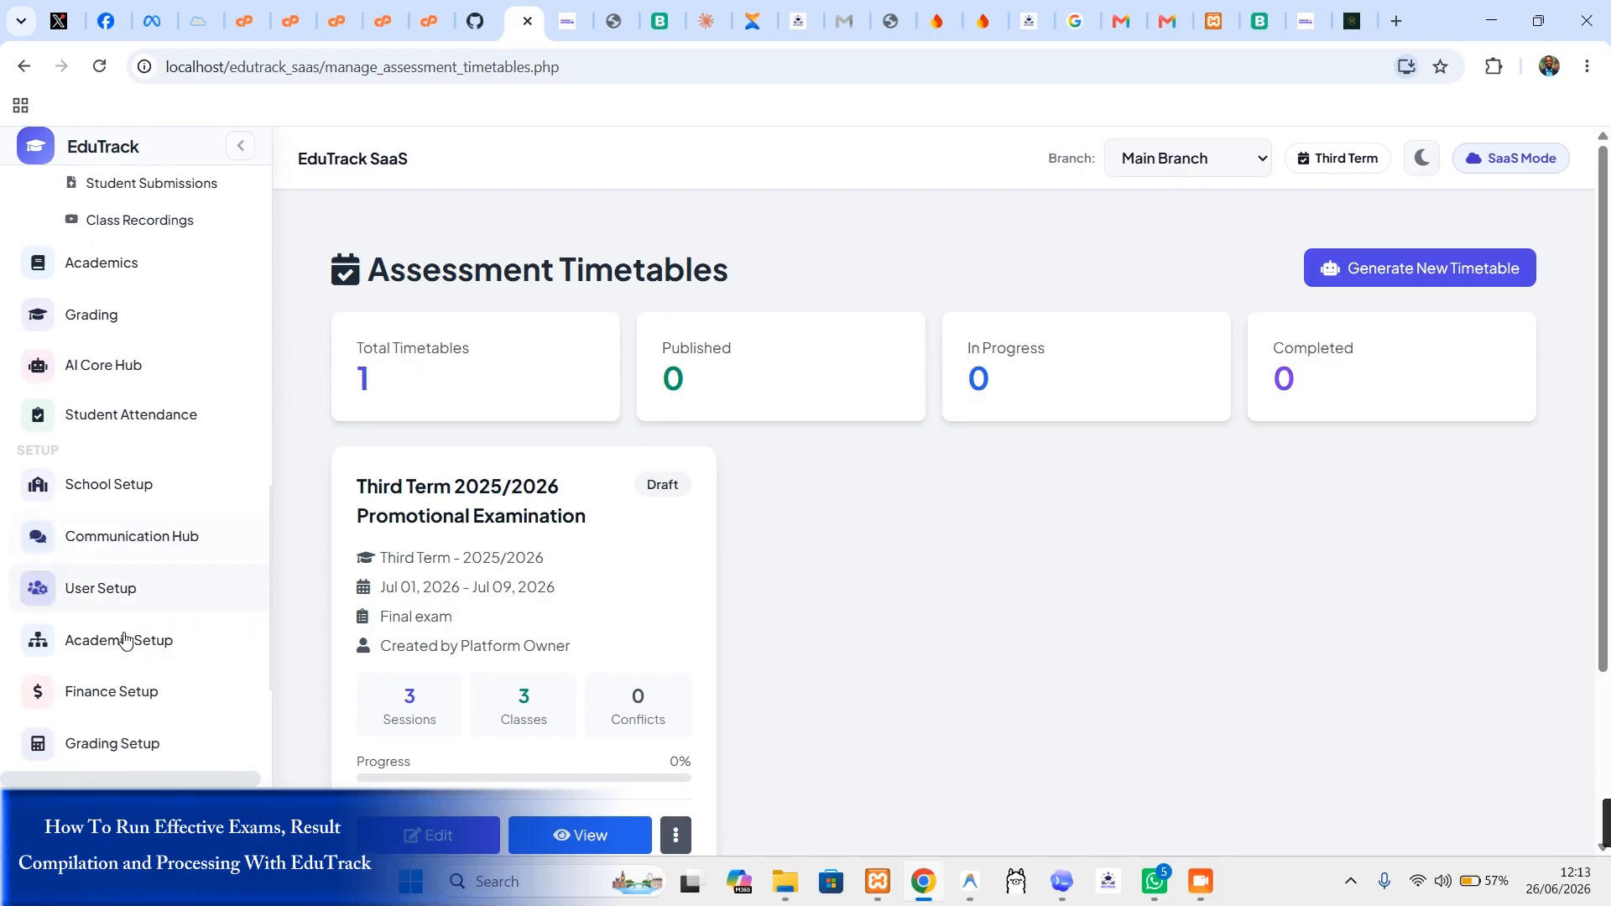
{"action": "scroll", "coordinate": [125, 640], "scroll_direction": "down", "scroll_amount": 1}
{"action": "scroll", "coordinate": [133, 605], "scroll_direction": "down", "scroll_amount": 1}
{"action": "scroll", "coordinate": [134, 600], "scroll_direction": "up", "scroll_amount": 2}
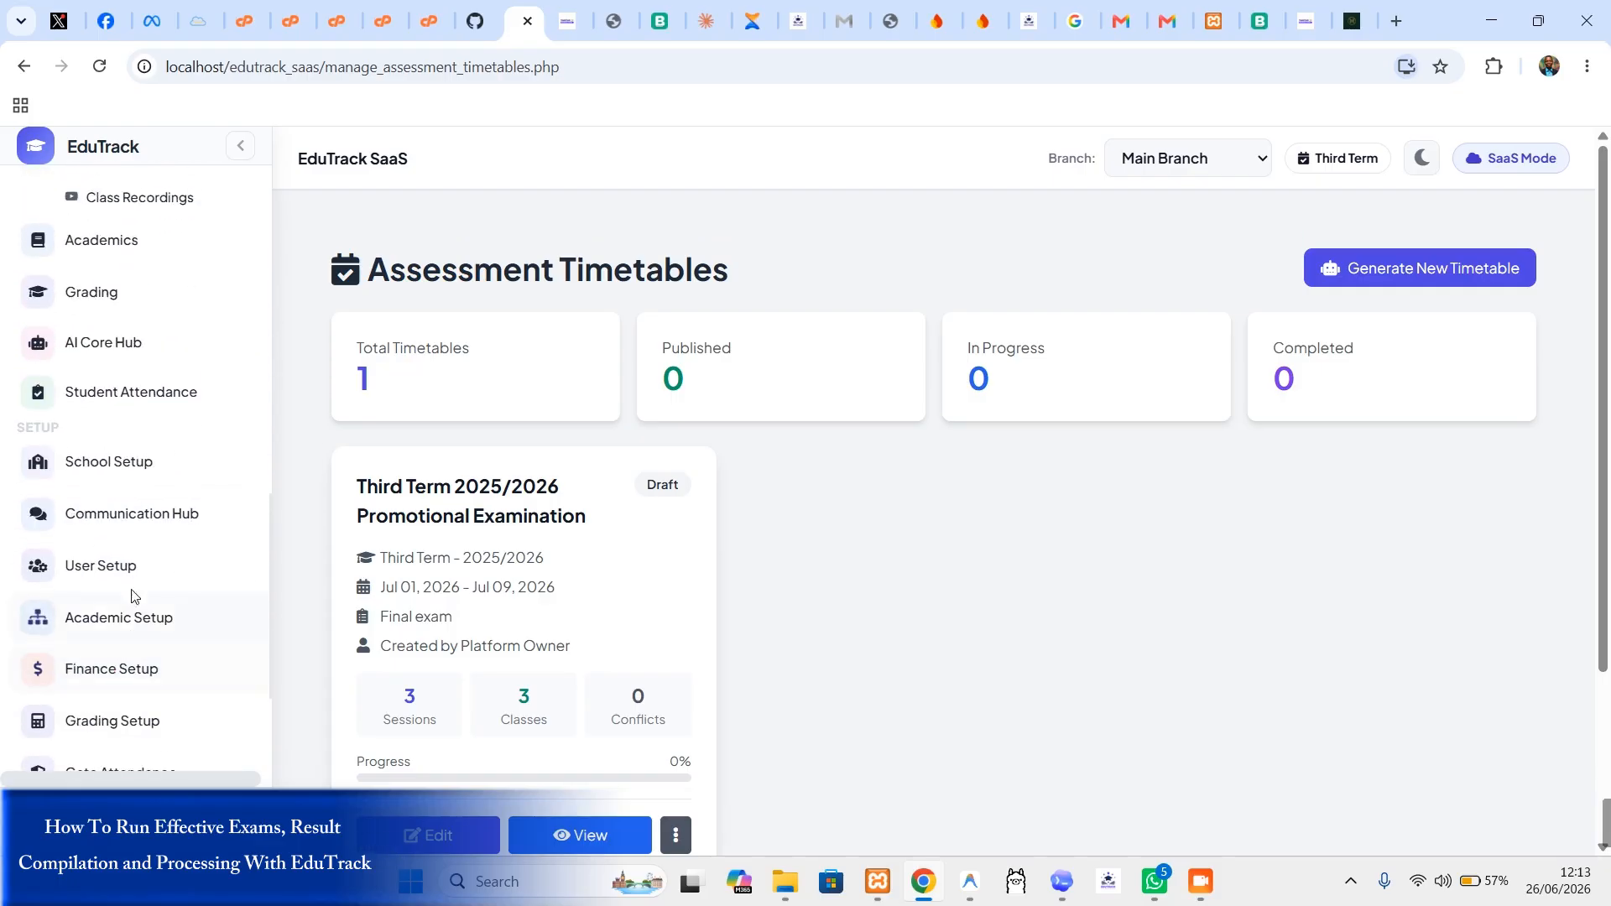
{"action": "left_click", "coordinate": [126, 618]}
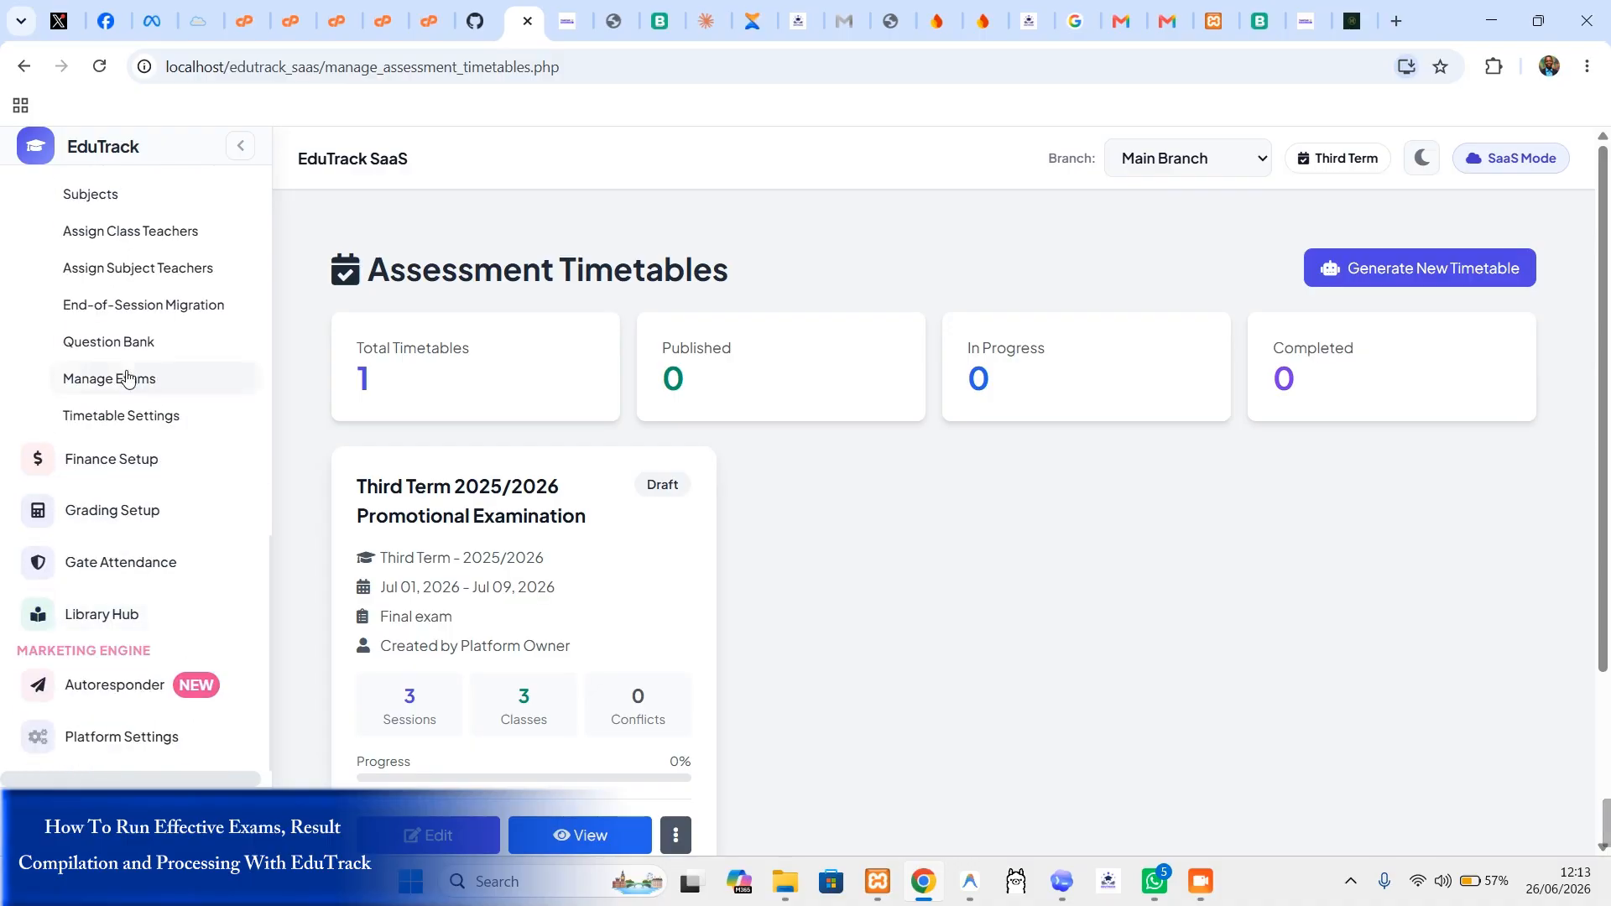
{"action": "left_click", "coordinate": [128, 266]}
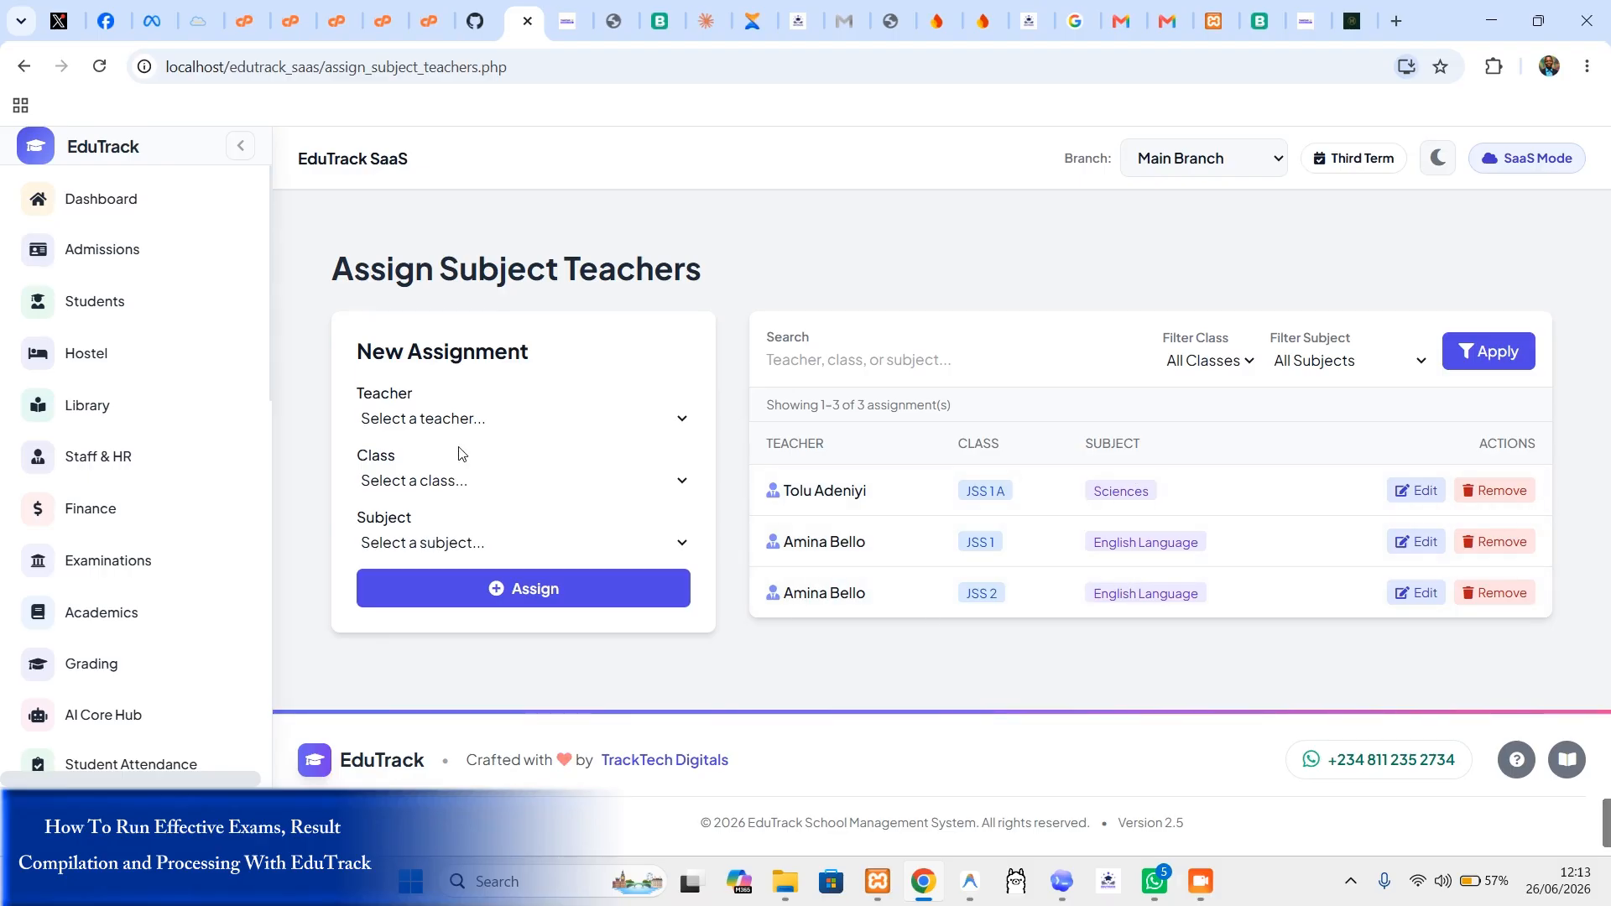
Step: Assign the first listed teacher to teach Physics in class JSS 1
{"action": "left_click", "coordinate": [549, 419]}
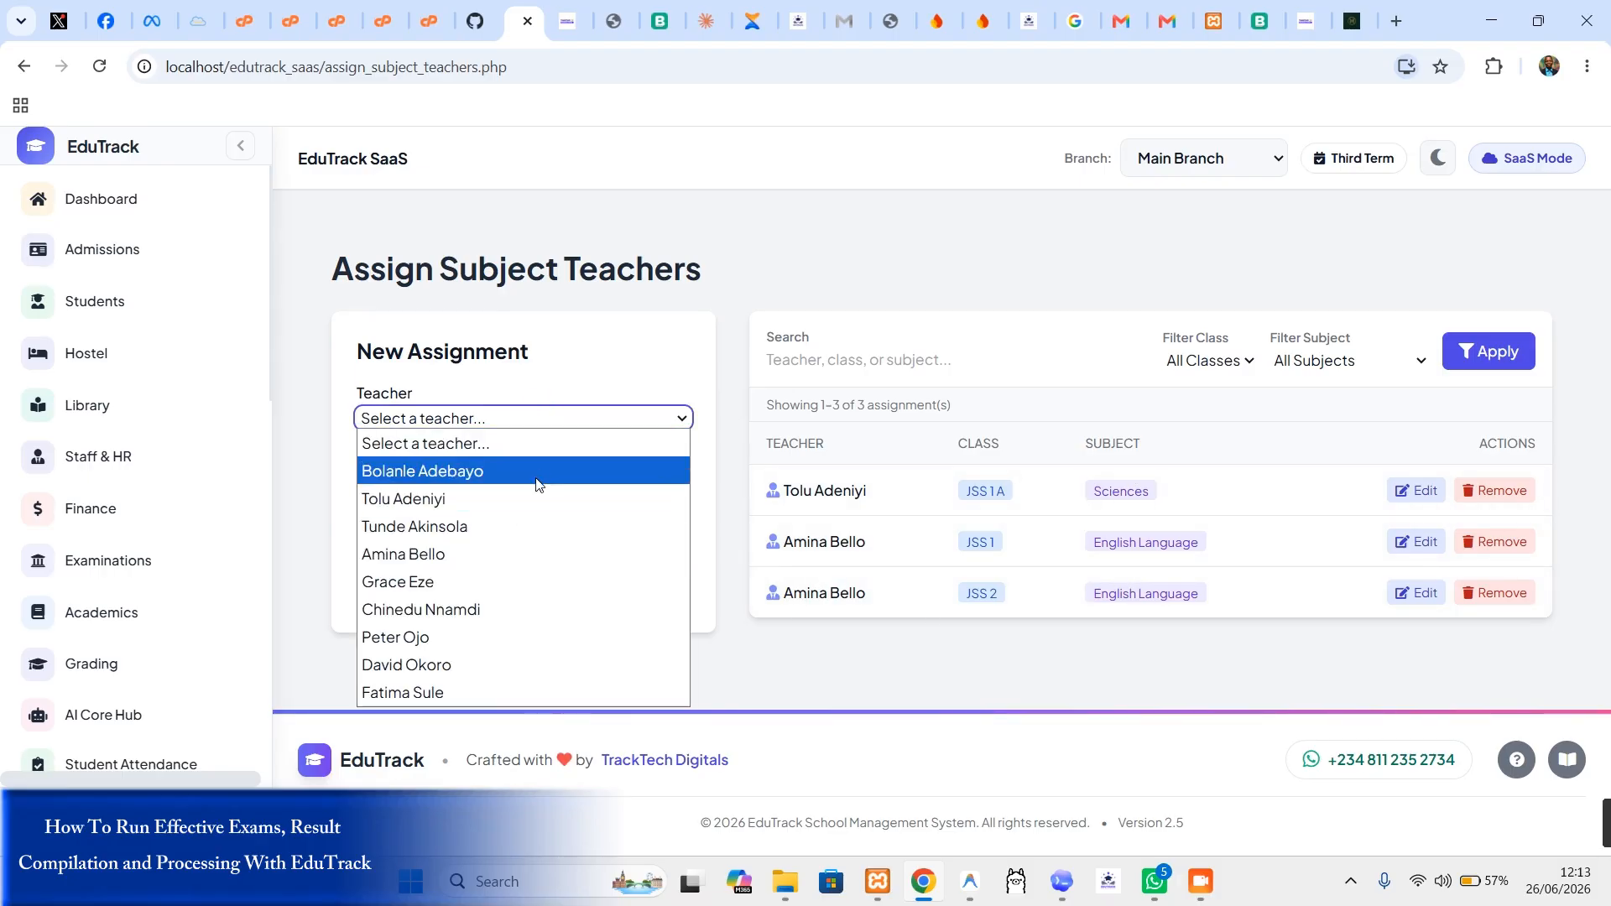
{"action": "left_click", "coordinate": [541, 474]}
{"action": "left_click", "coordinate": [542, 481]}
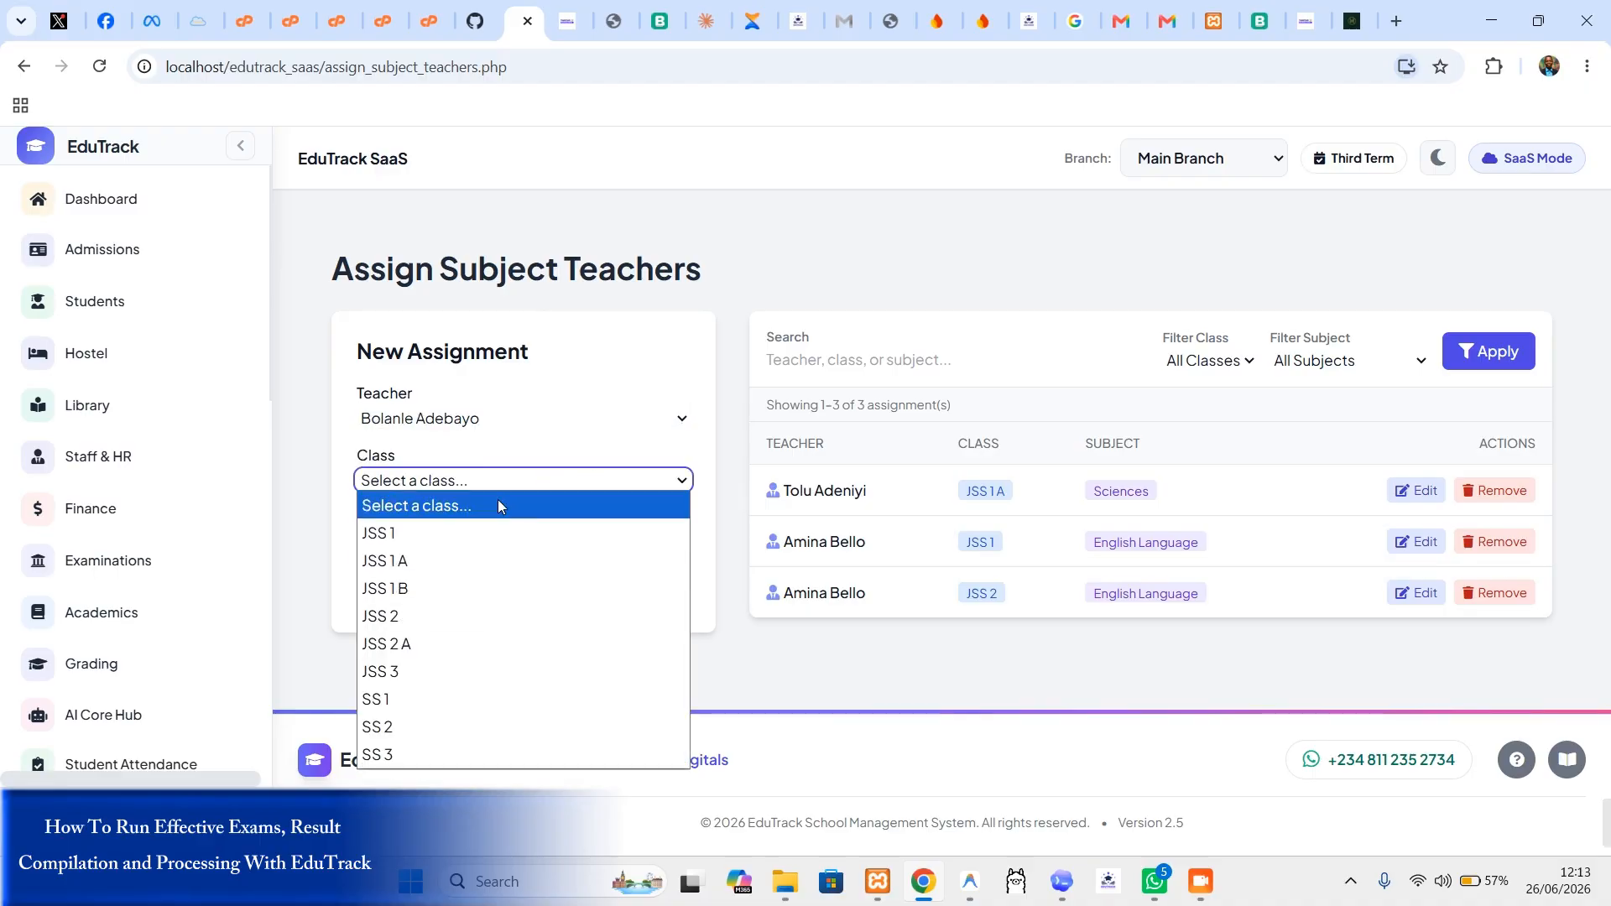
{"action": "left_click", "coordinate": [493, 560]}
{"action": "left_click", "coordinate": [494, 542]}
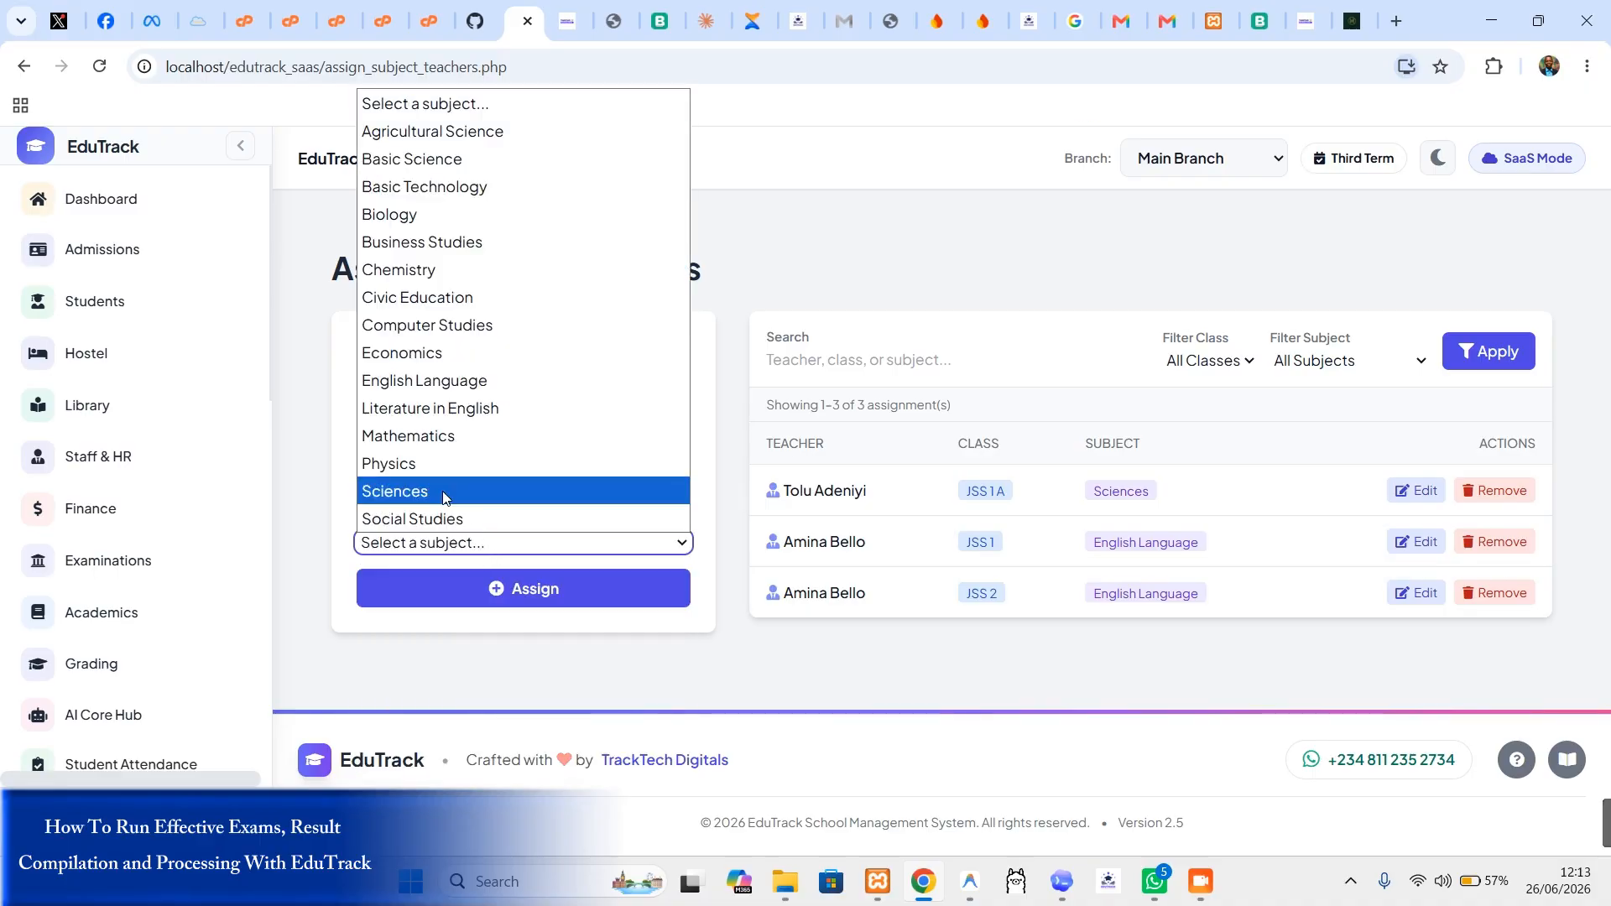
{"action": "left_click", "coordinate": [443, 464]}
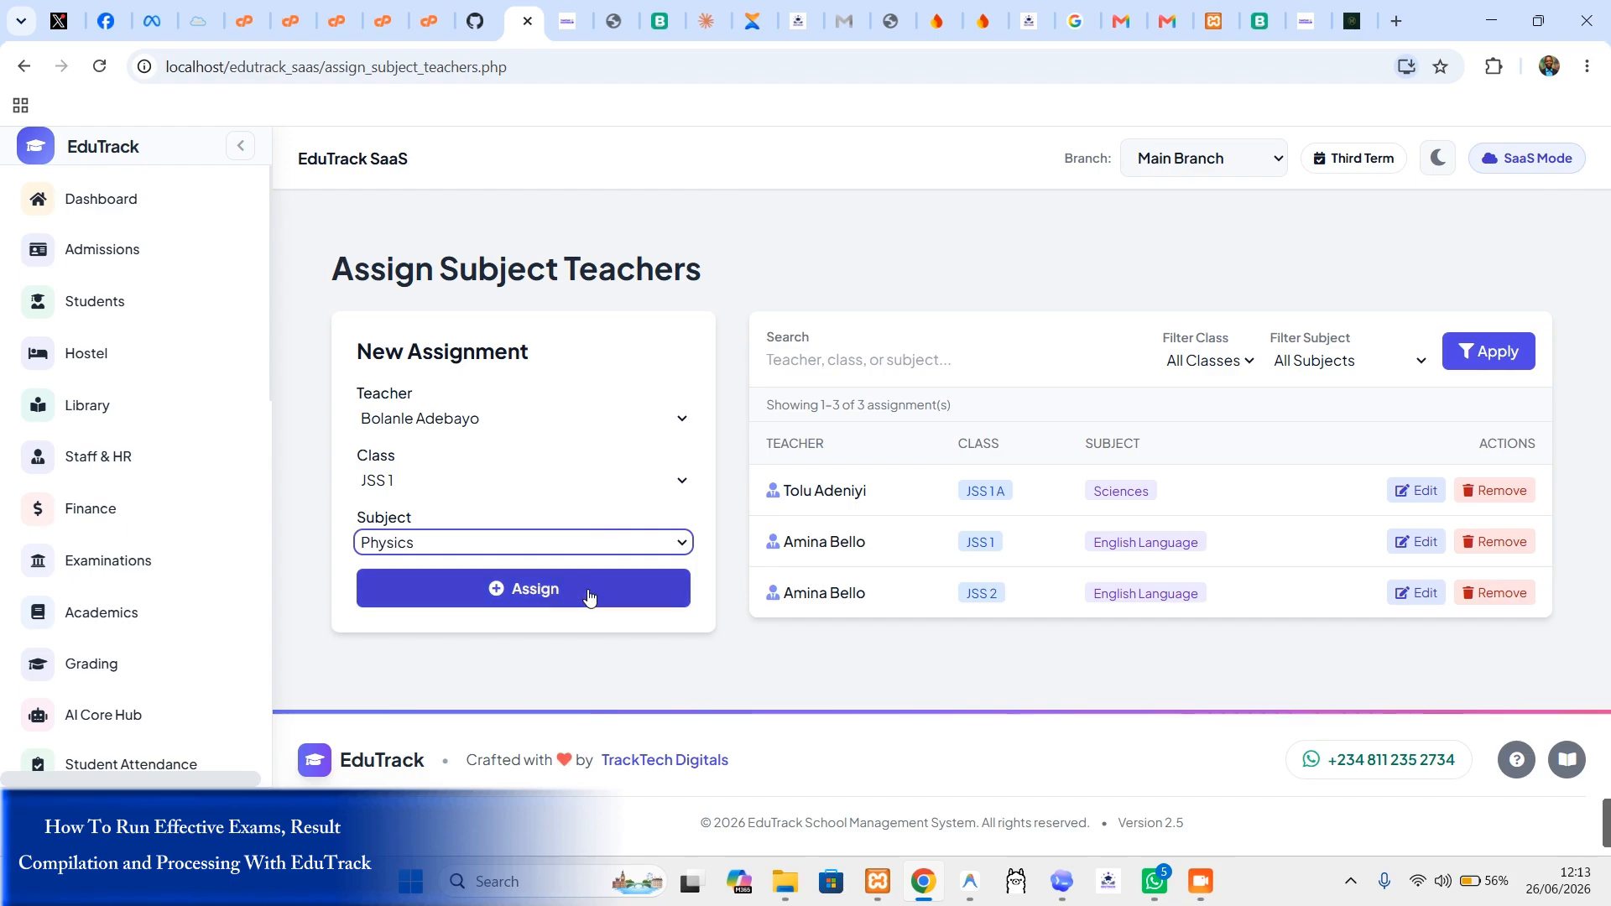
{"action": "left_click", "coordinate": [589, 595]}
Step: Assign the third listed teacher to teach Basic Science in class JSS 3
{"action": "left_click", "coordinate": [475, 503]}
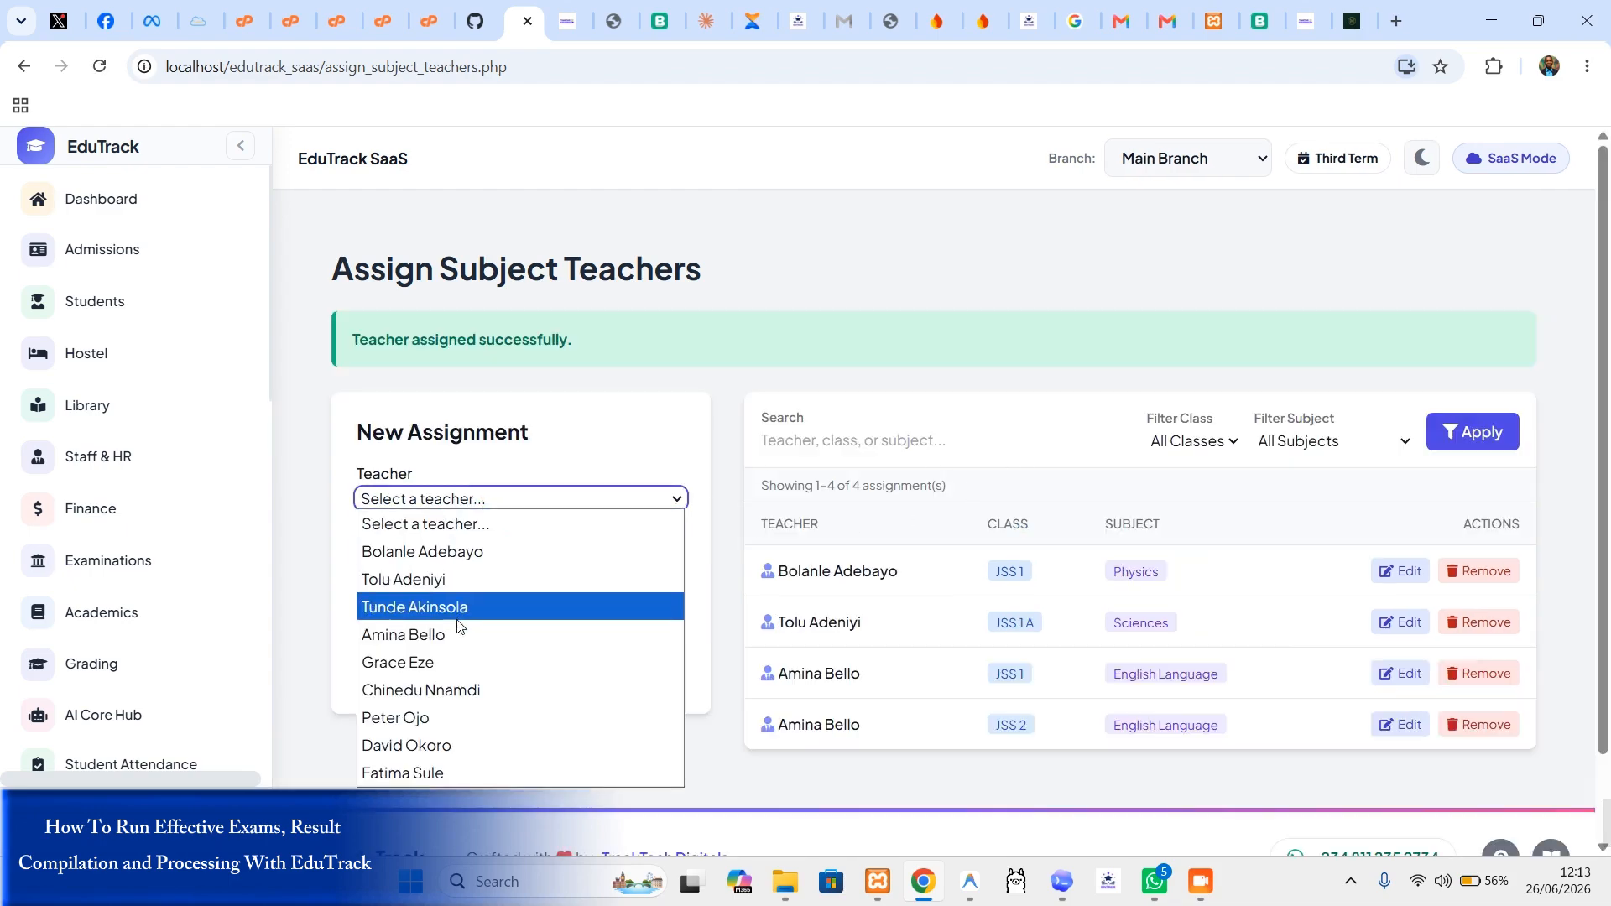
{"action": "left_click", "coordinate": [460, 606]}
{"action": "left_click", "coordinate": [459, 562]}
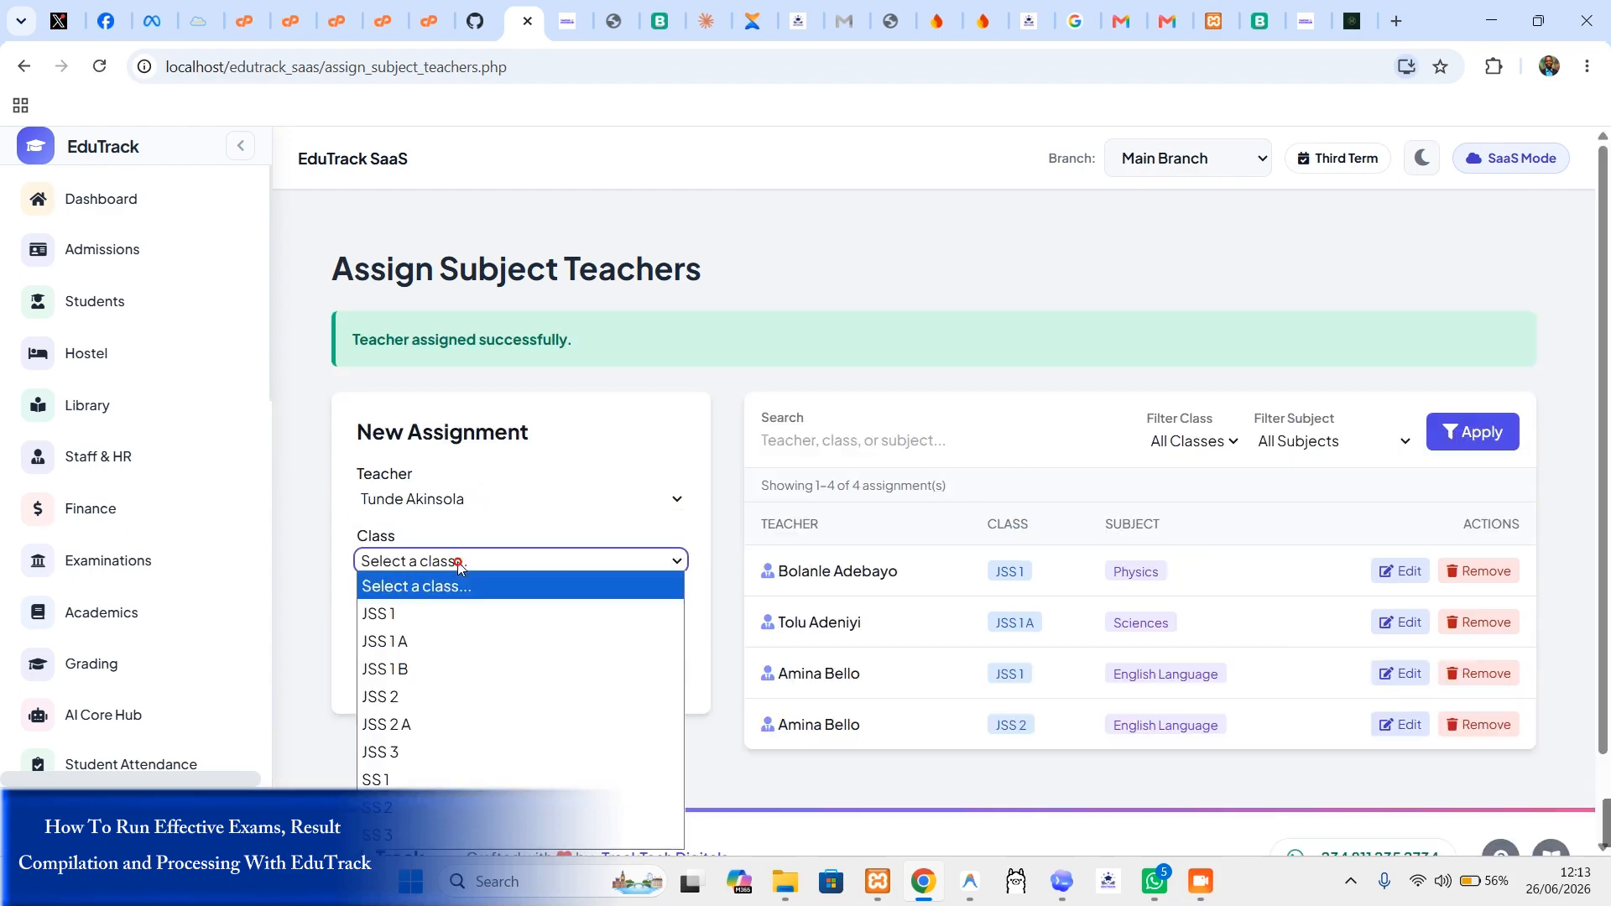
{"action": "left_click", "coordinate": [477, 752]}
{"action": "left_click", "coordinate": [514, 623]}
{"action": "left_click", "coordinate": [423, 240]}
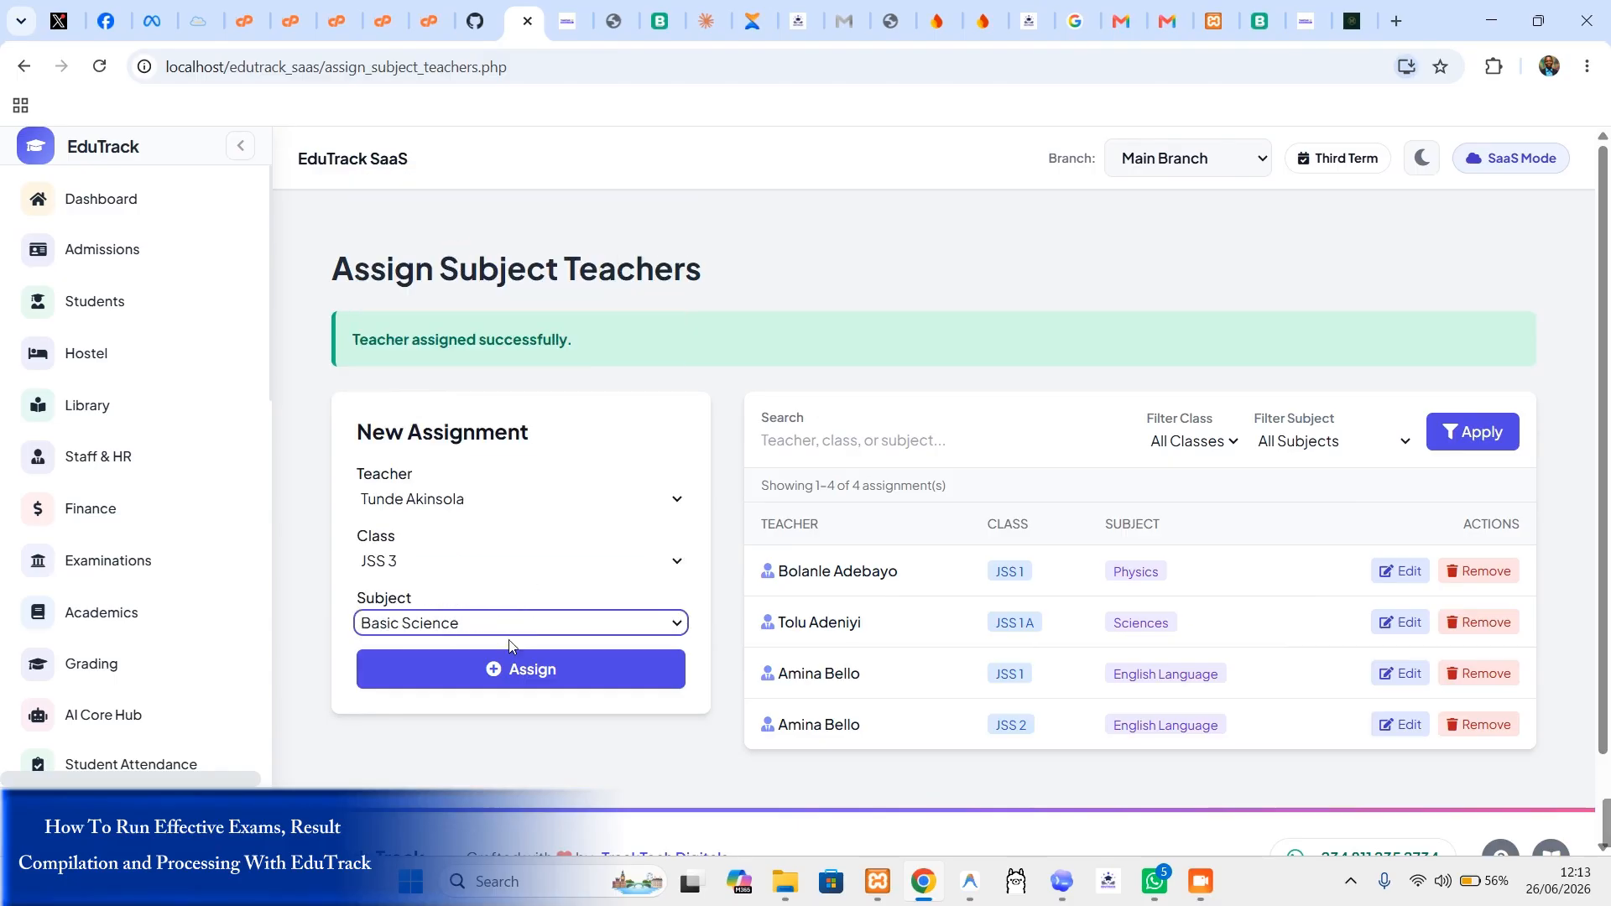
{"action": "left_click", "coordinate": [506, 669]}
Step: Assign the fifth listed teacher to teach Physics in class SS 1
{"action": "left_click", "coordinate": [460, 495]}
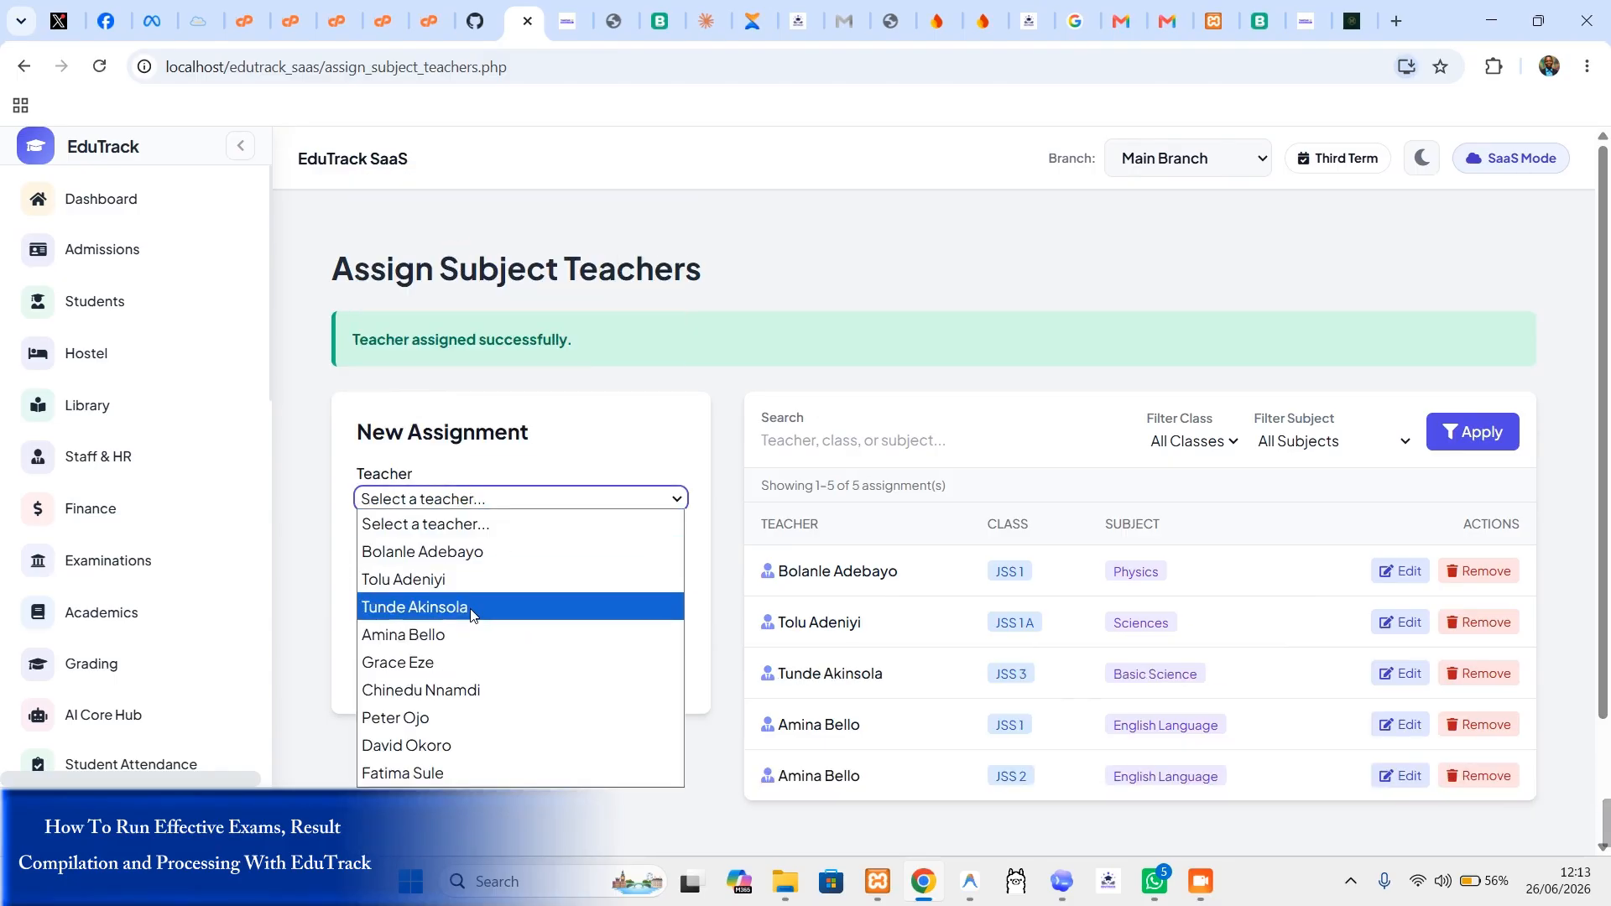
{"action": "left_click", "coordinate": [476, 667]}
{"action": "left_click", "coordinate": [486, 562]}
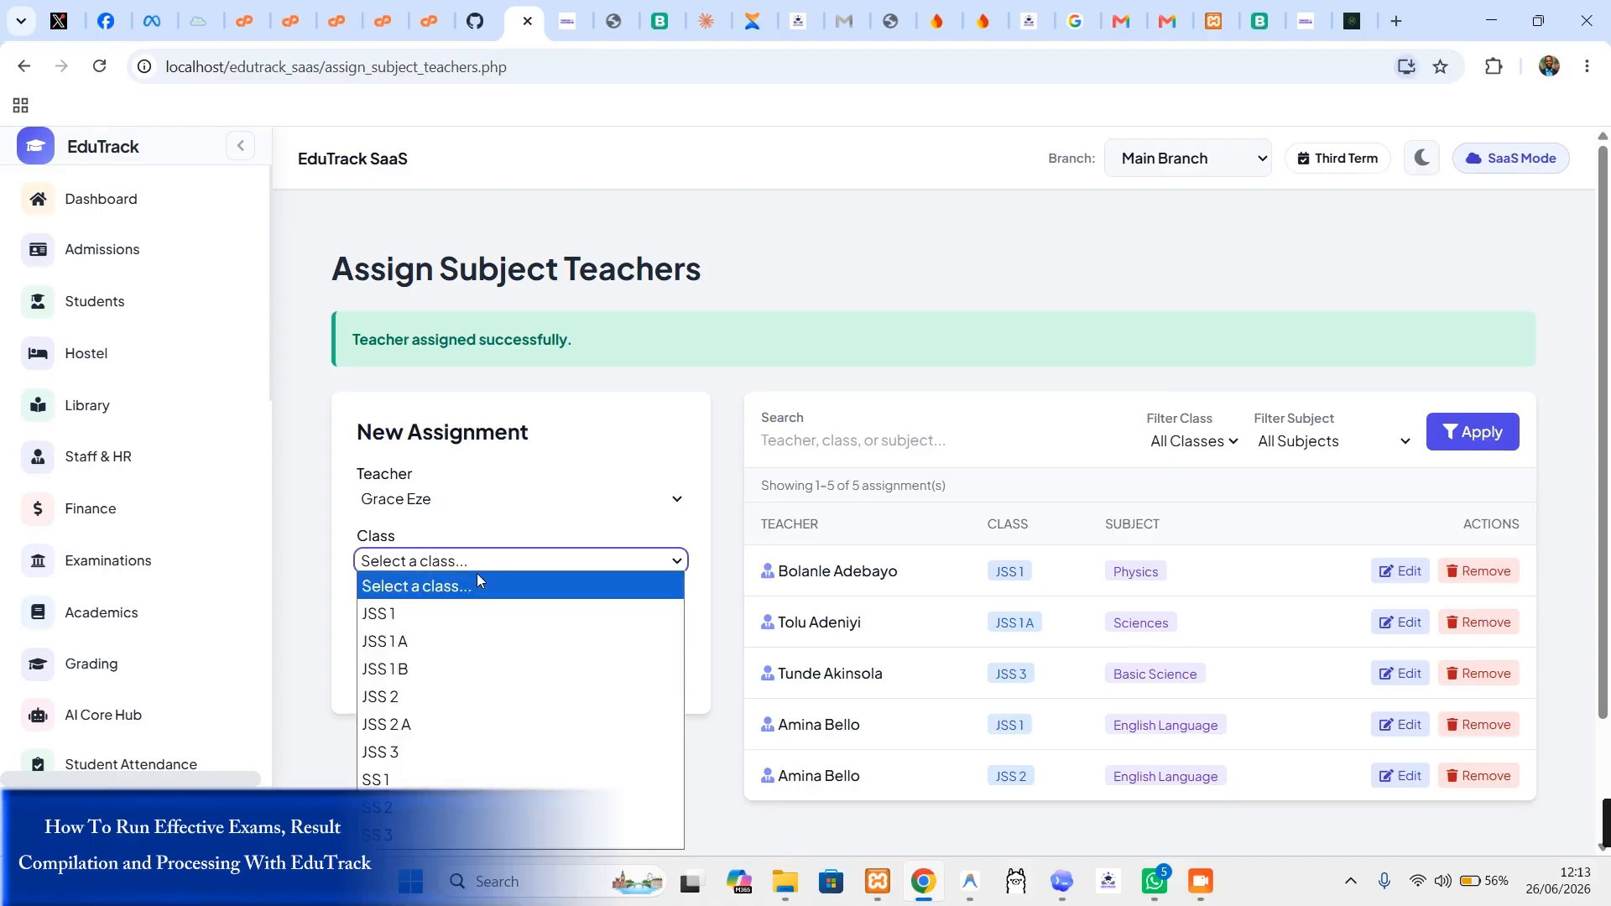
{"action": "left_click", "coordinate": [417, 778]}
{"action": "left_click", "coordinate": [503, 623]}
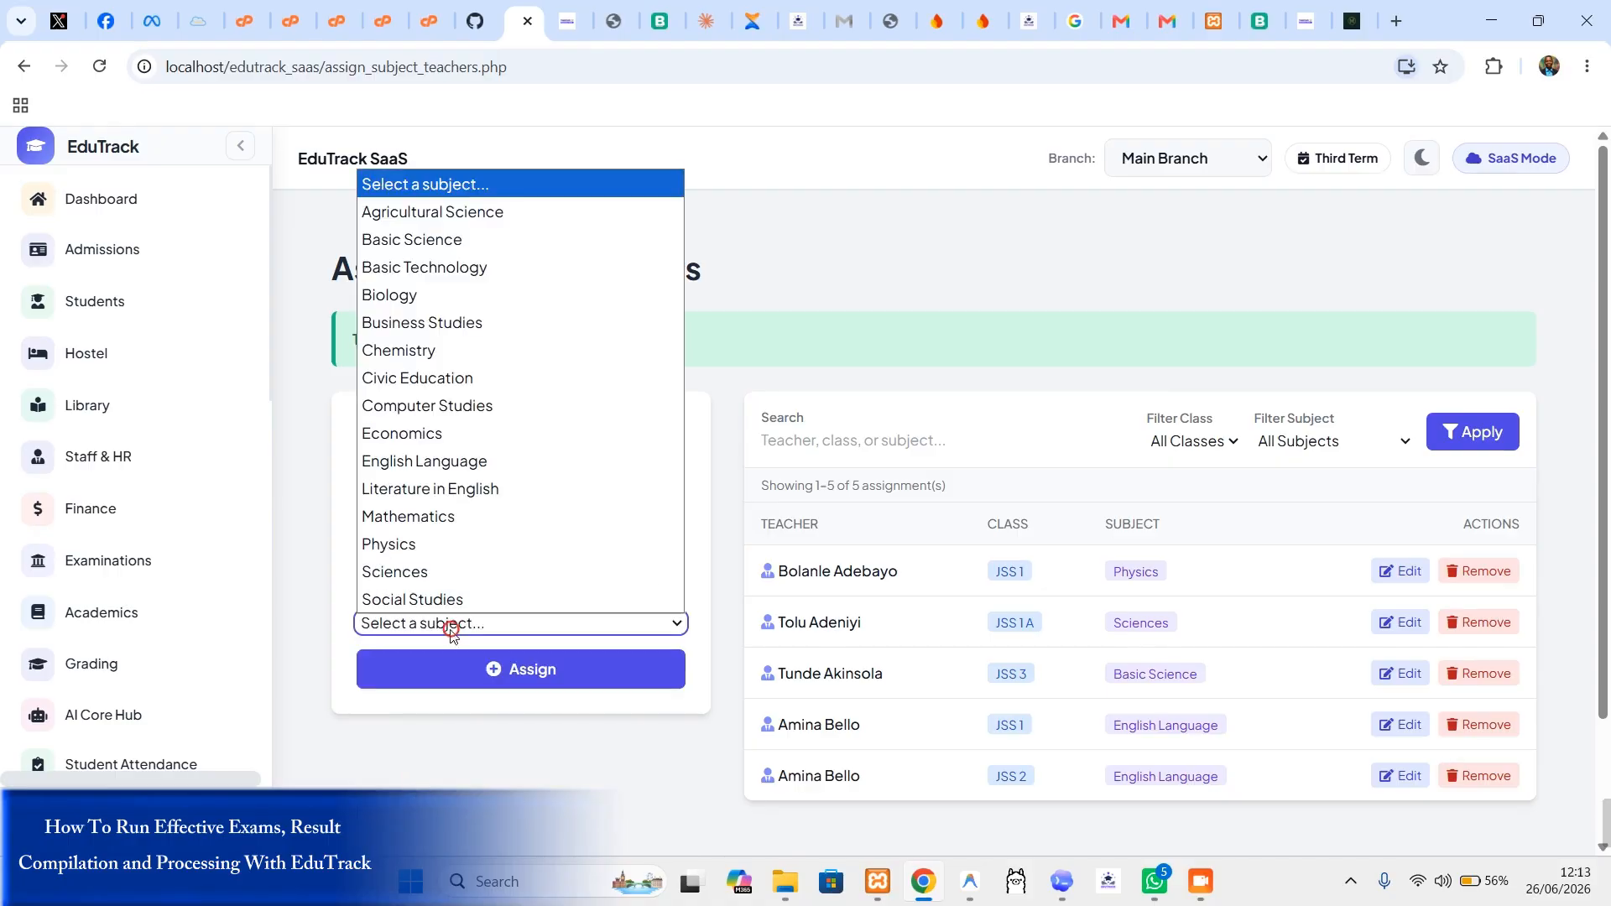
{"action": "left_click", "coordinate": [469, 543]}
{"action": "left_click", "coordinate": [502, 686]}
Step: Assign the seventh listed teacher to teach English Language in class SS 3
{"action": "left_click", "coordinate": [495, 502]}
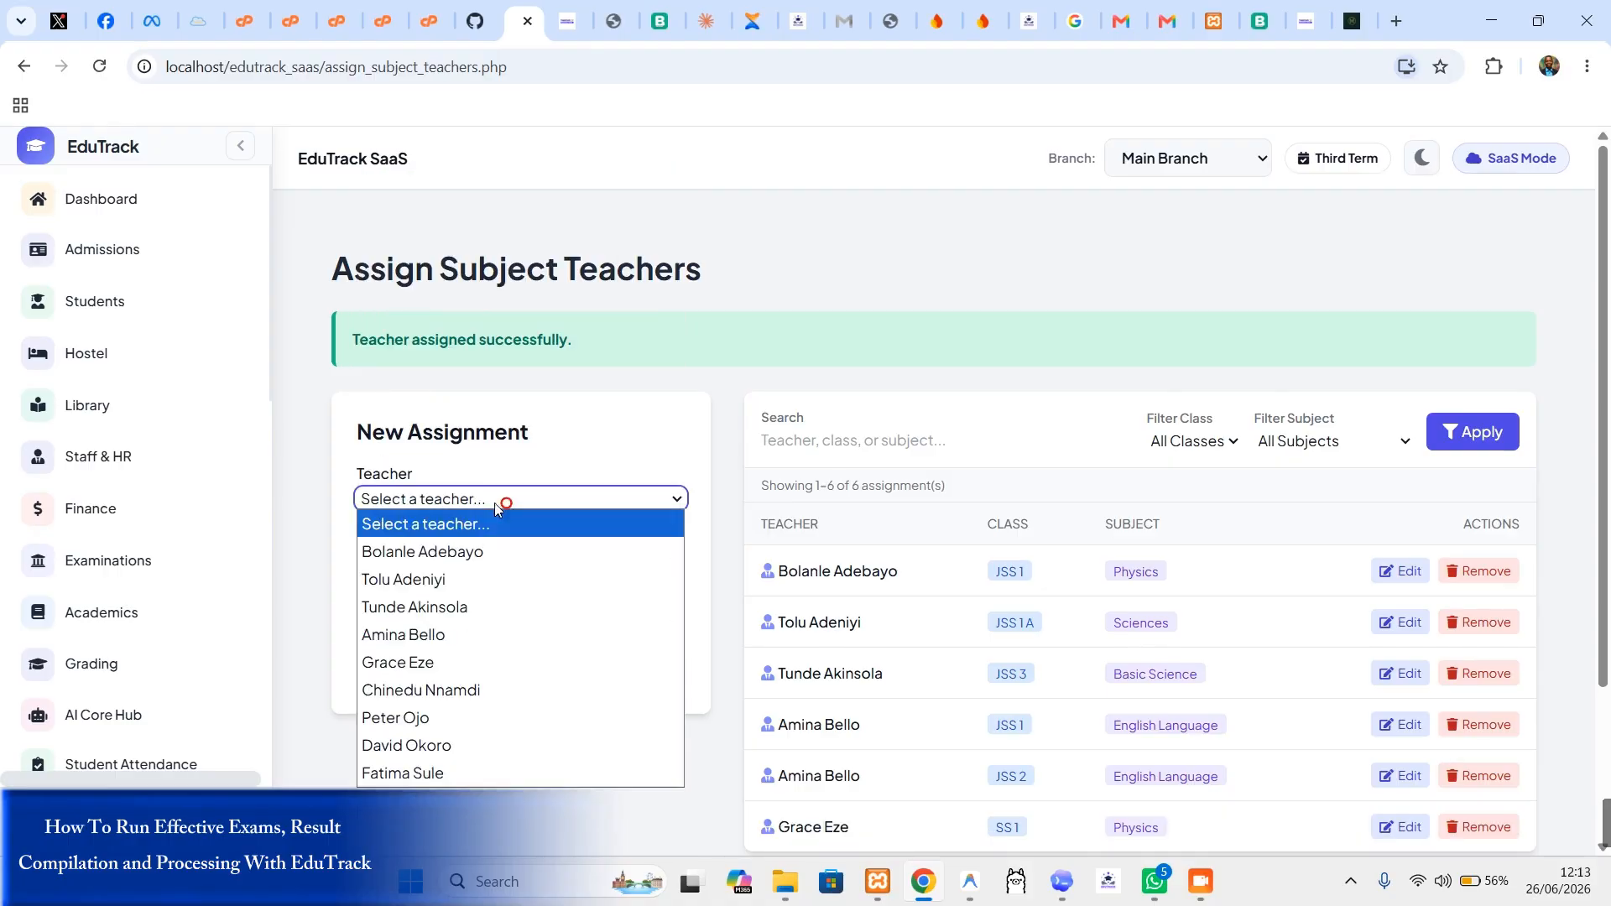
{"action": "left_click", "coordinate": [449, 719]}
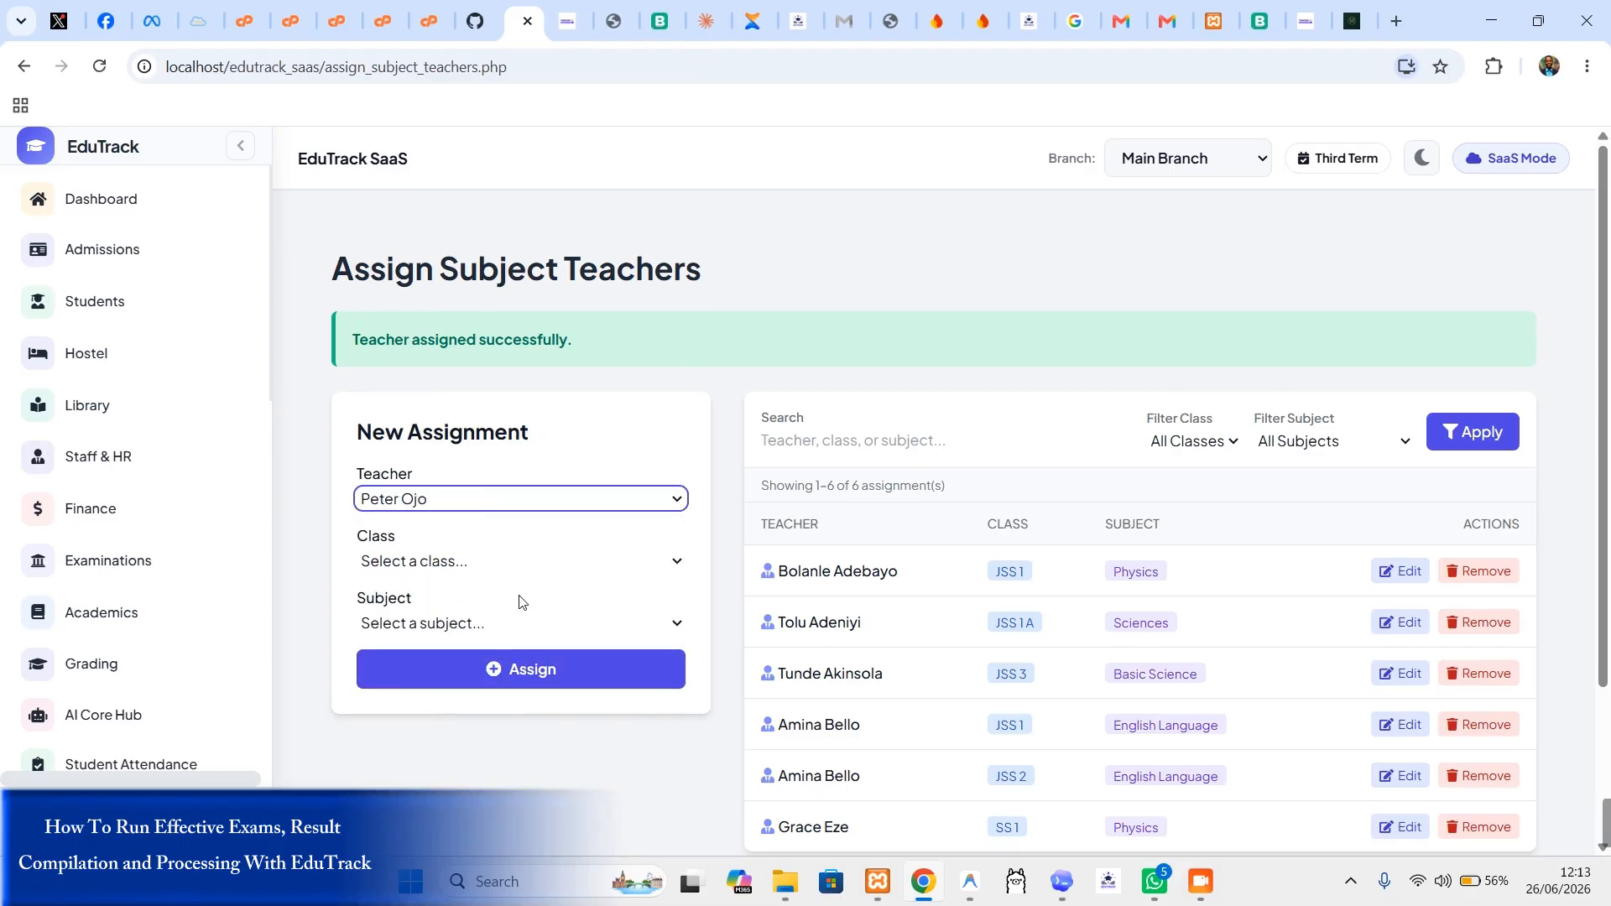
{"action": "left_click", "coordinate": [533, 549]}
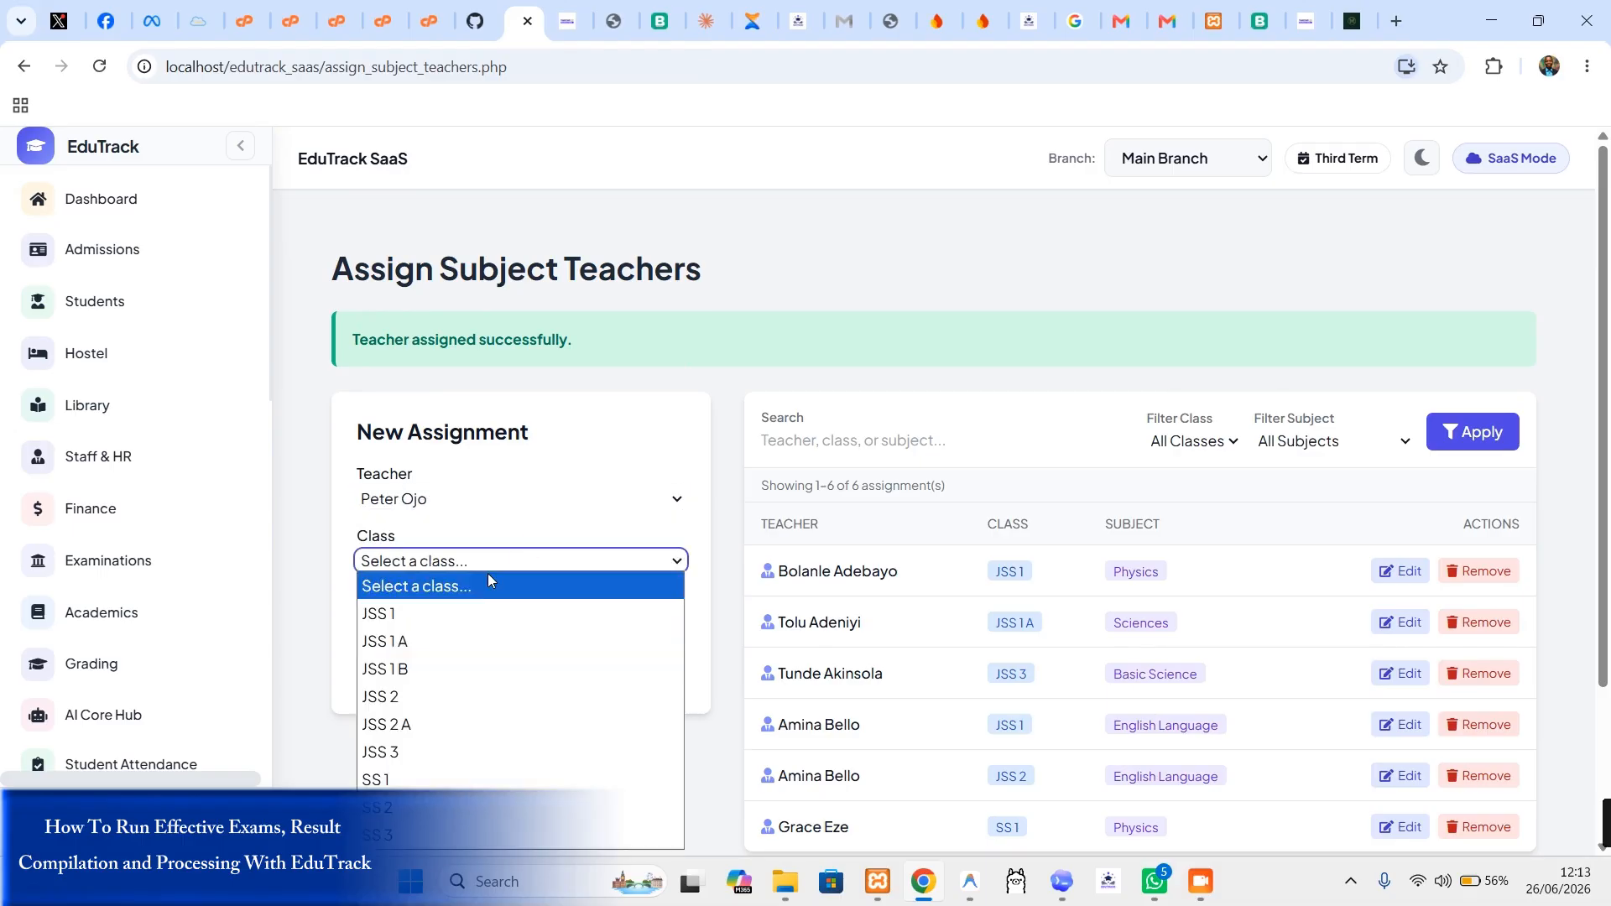
{"action": "left_click", "coordinate": [406, 831]}
{"action": "left_click", "coordinate": [444, 625]}
{"action": "left_click", "coordinate": [449, 458]}
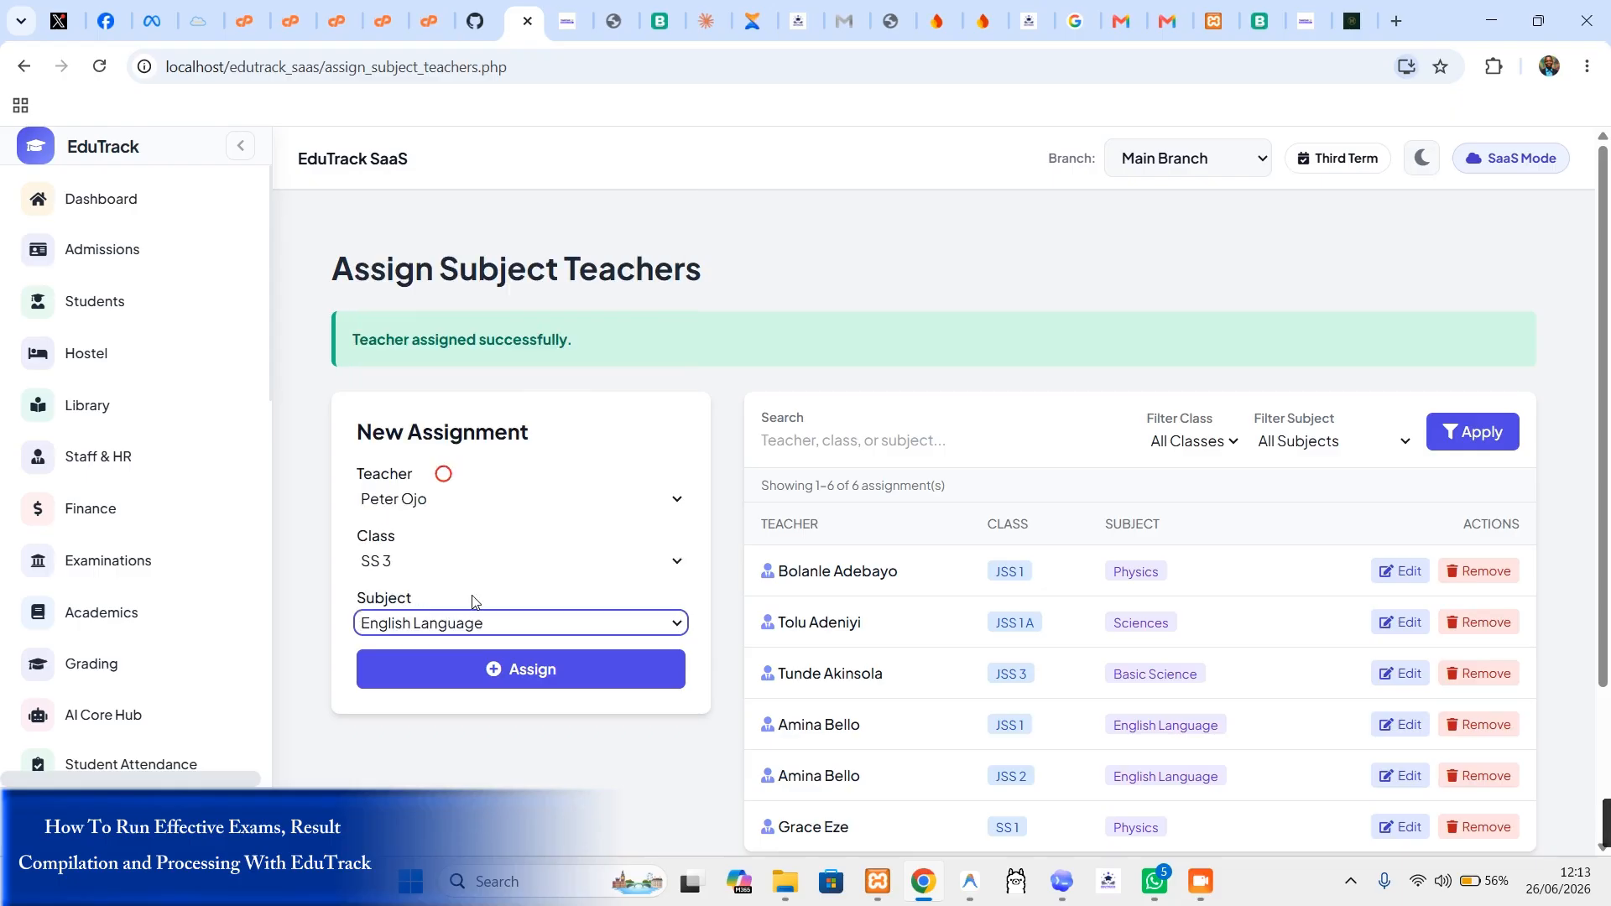
{"action": "left_click", "coordinate": [491, 671]}
Step: Assign the sixth listed teacher to teach Agricultural Science in class JSS 3
{"action": "left_click", "coordinate": [495, 504]}
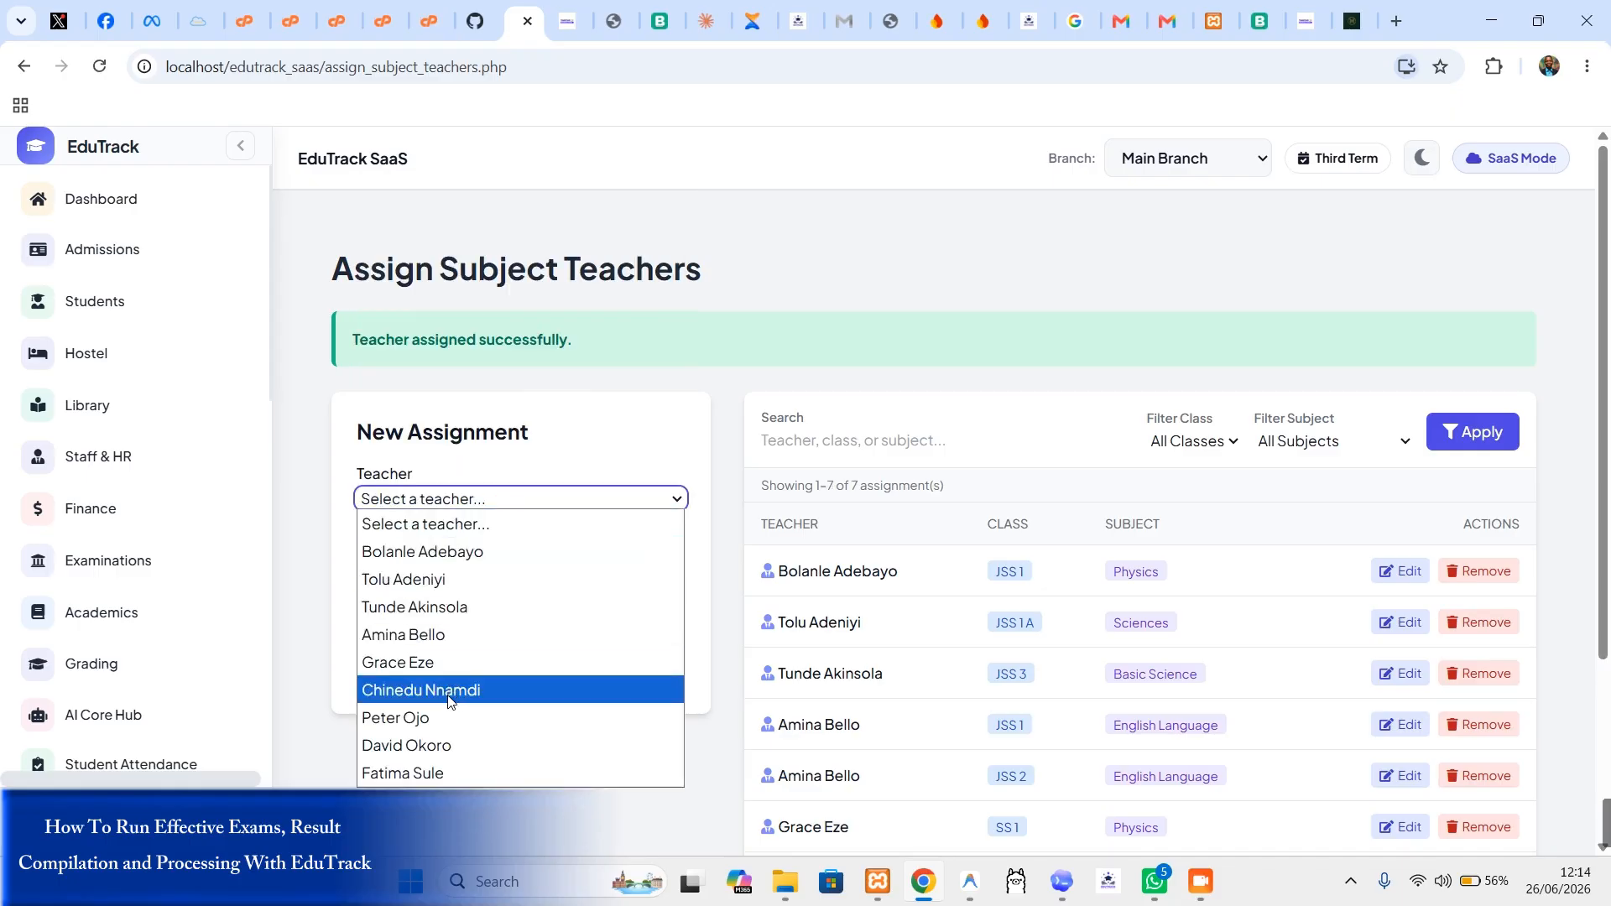
{"action": "left_click", "coordinate": [449, 692]}
{"action": "left_click", "coordinate": [472, 562]}
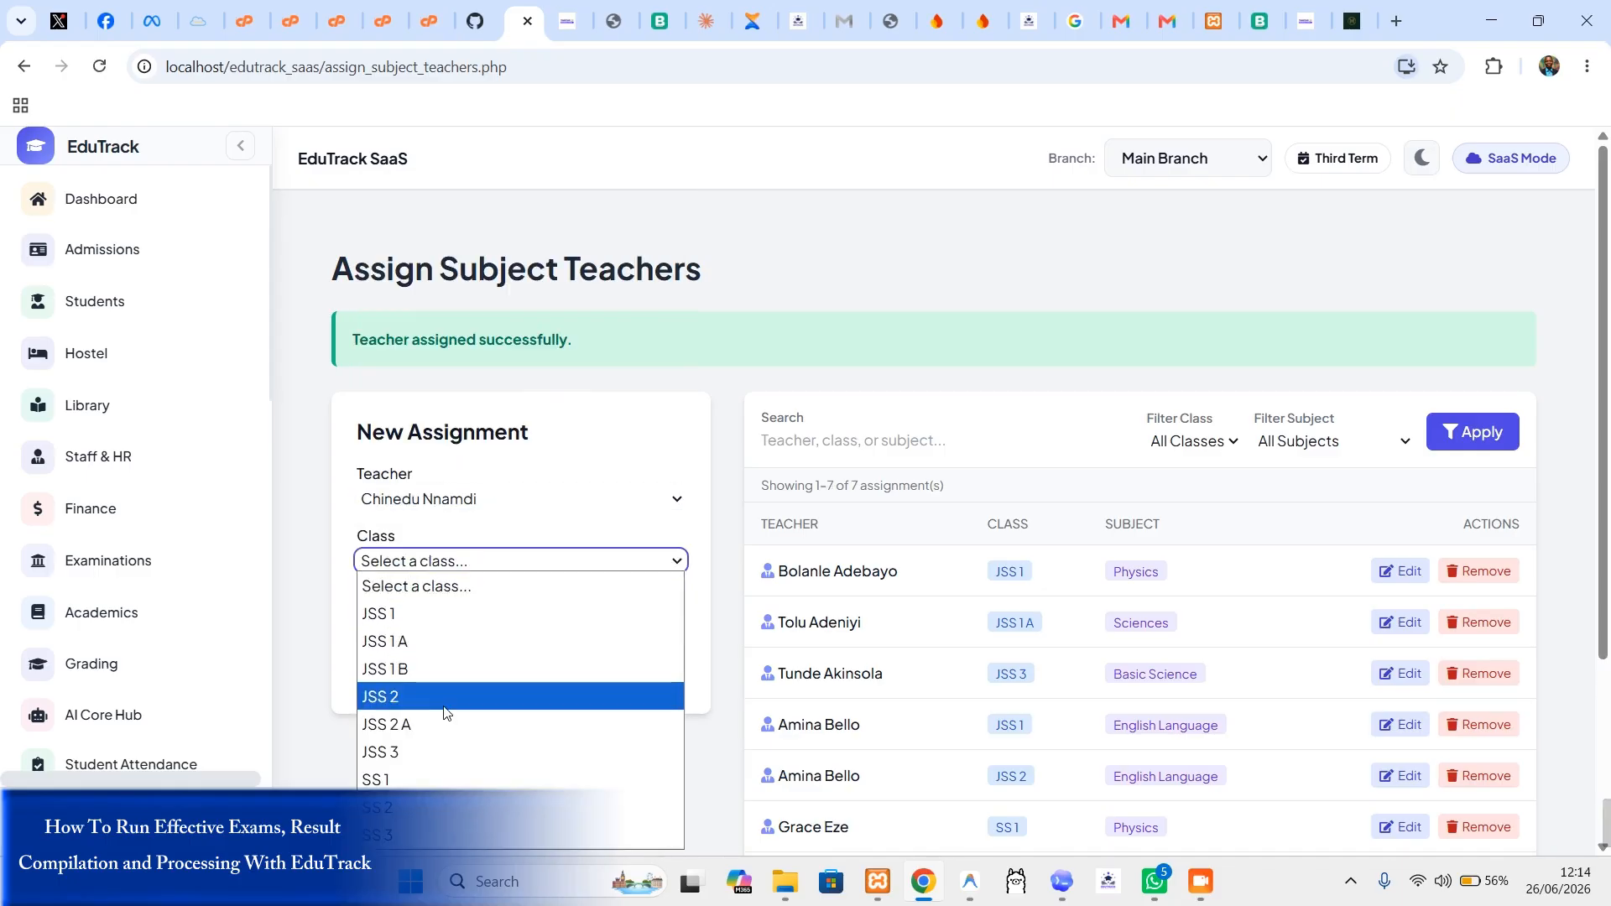
{"action": "left_click", "coordinate": [419, 750]}
{"action": "left_click", "coordinate": [512, 623]}
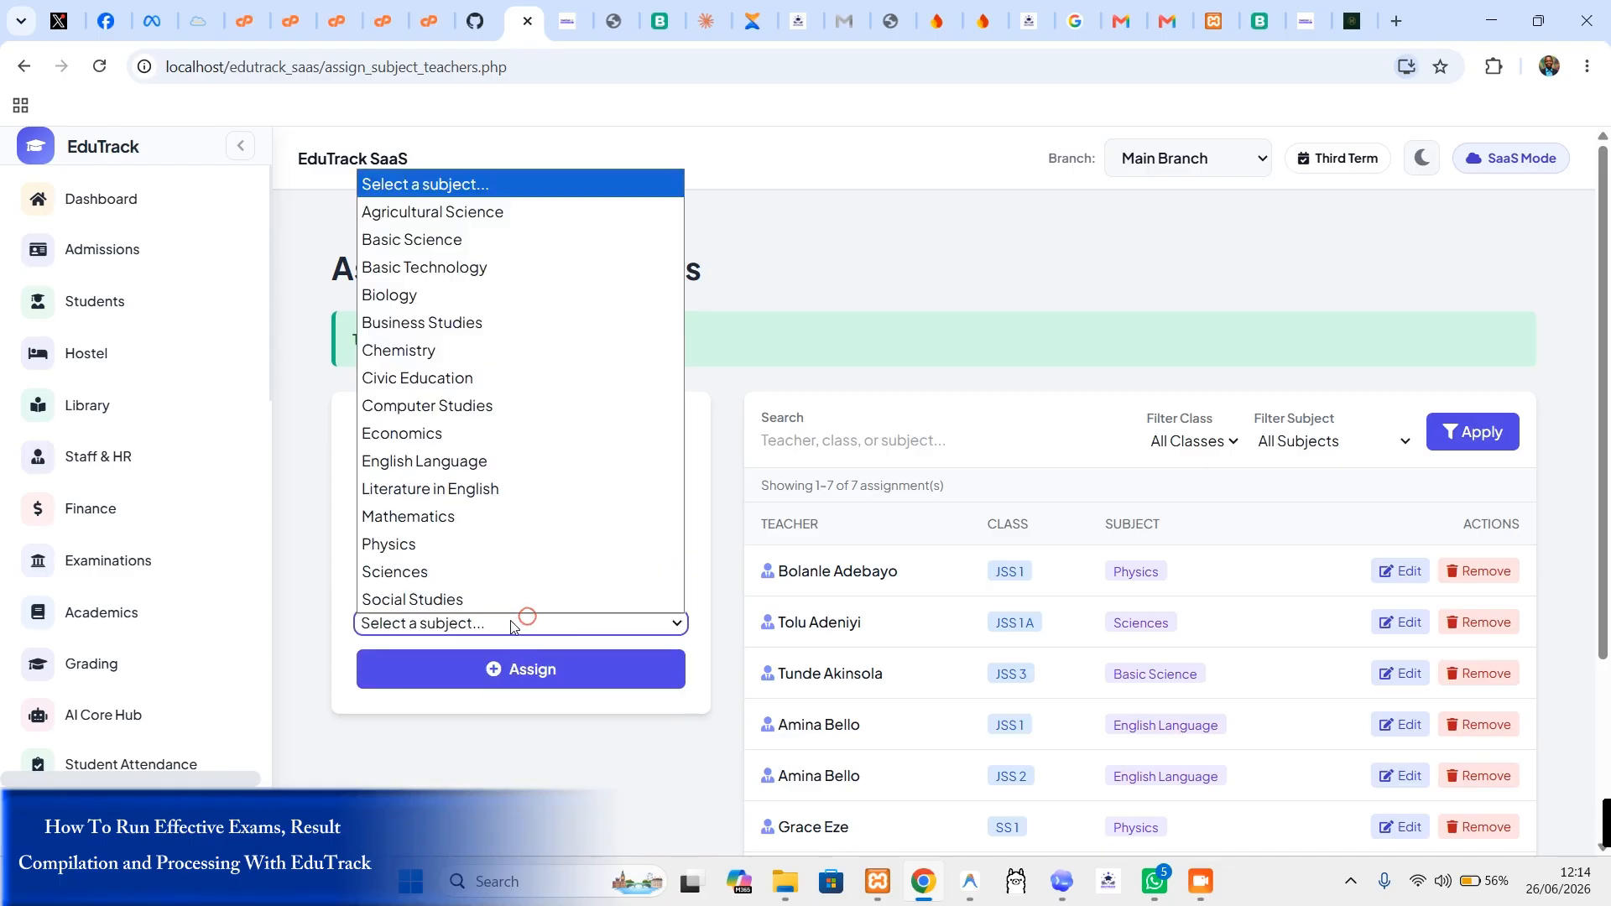
{"action": "left_click", "coordinate": [493, 216]}
{"action": "left_click", "coordinate": [512, 670]}
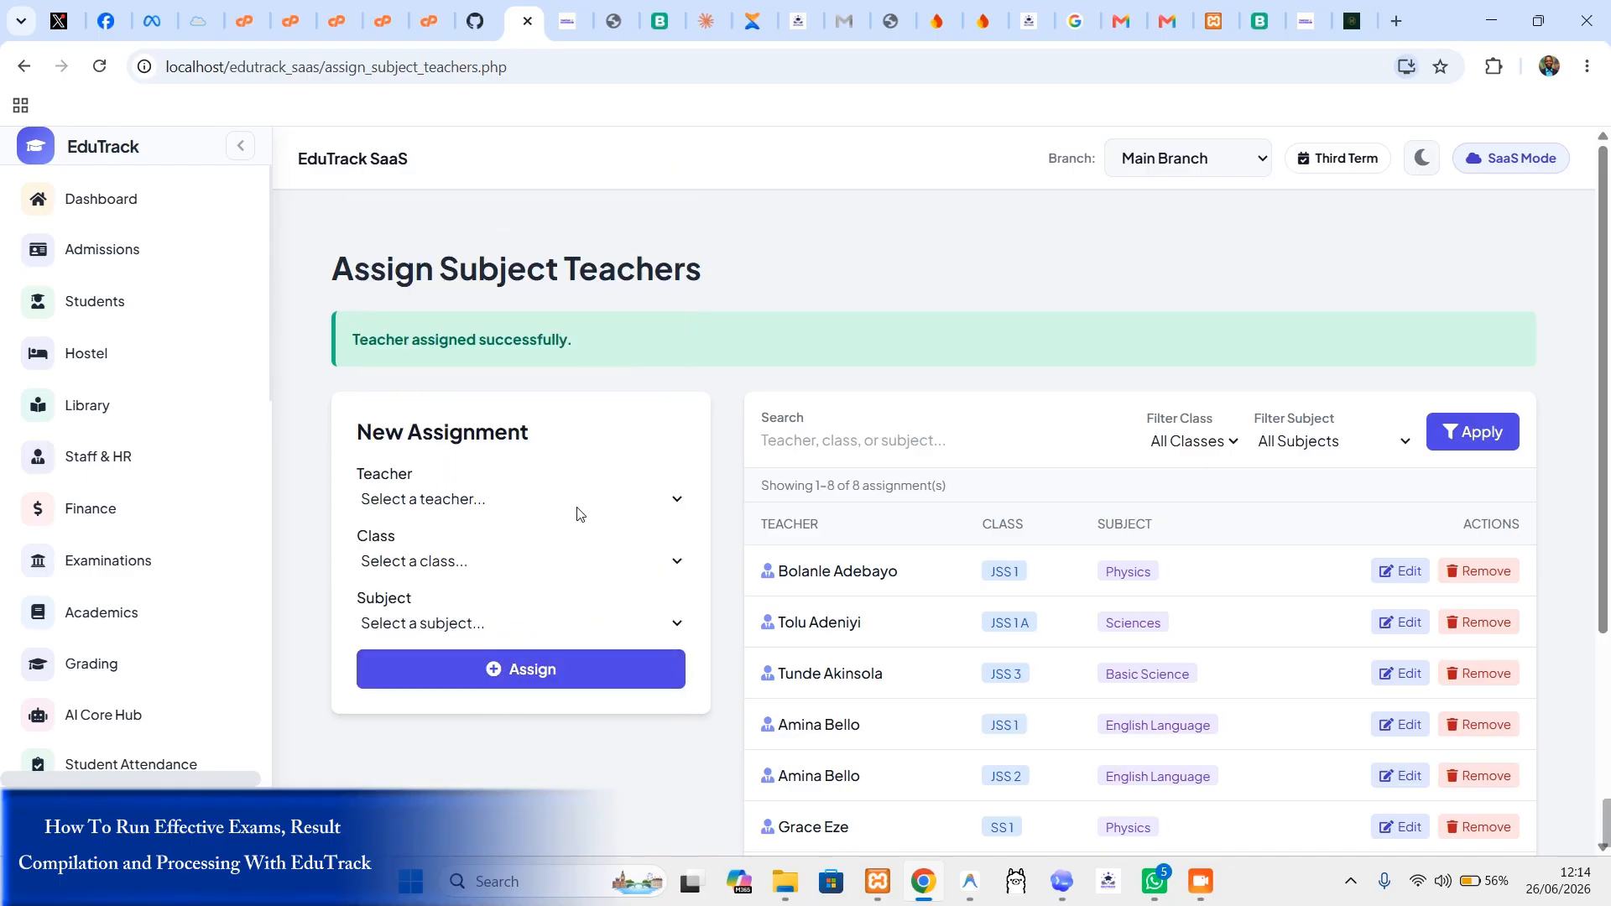
Step: Assign the SS 1 Physics teacher to teach Mathematics in class SS 1 as well
{"action": "scroll", "coordinate": [1018, 604], "scroll_direction": "down", "scroll_amount": 3}
{"action": "scroll", "coordinate": [542, 373], "scroll_direction": "up", "scroll_amount": 2}
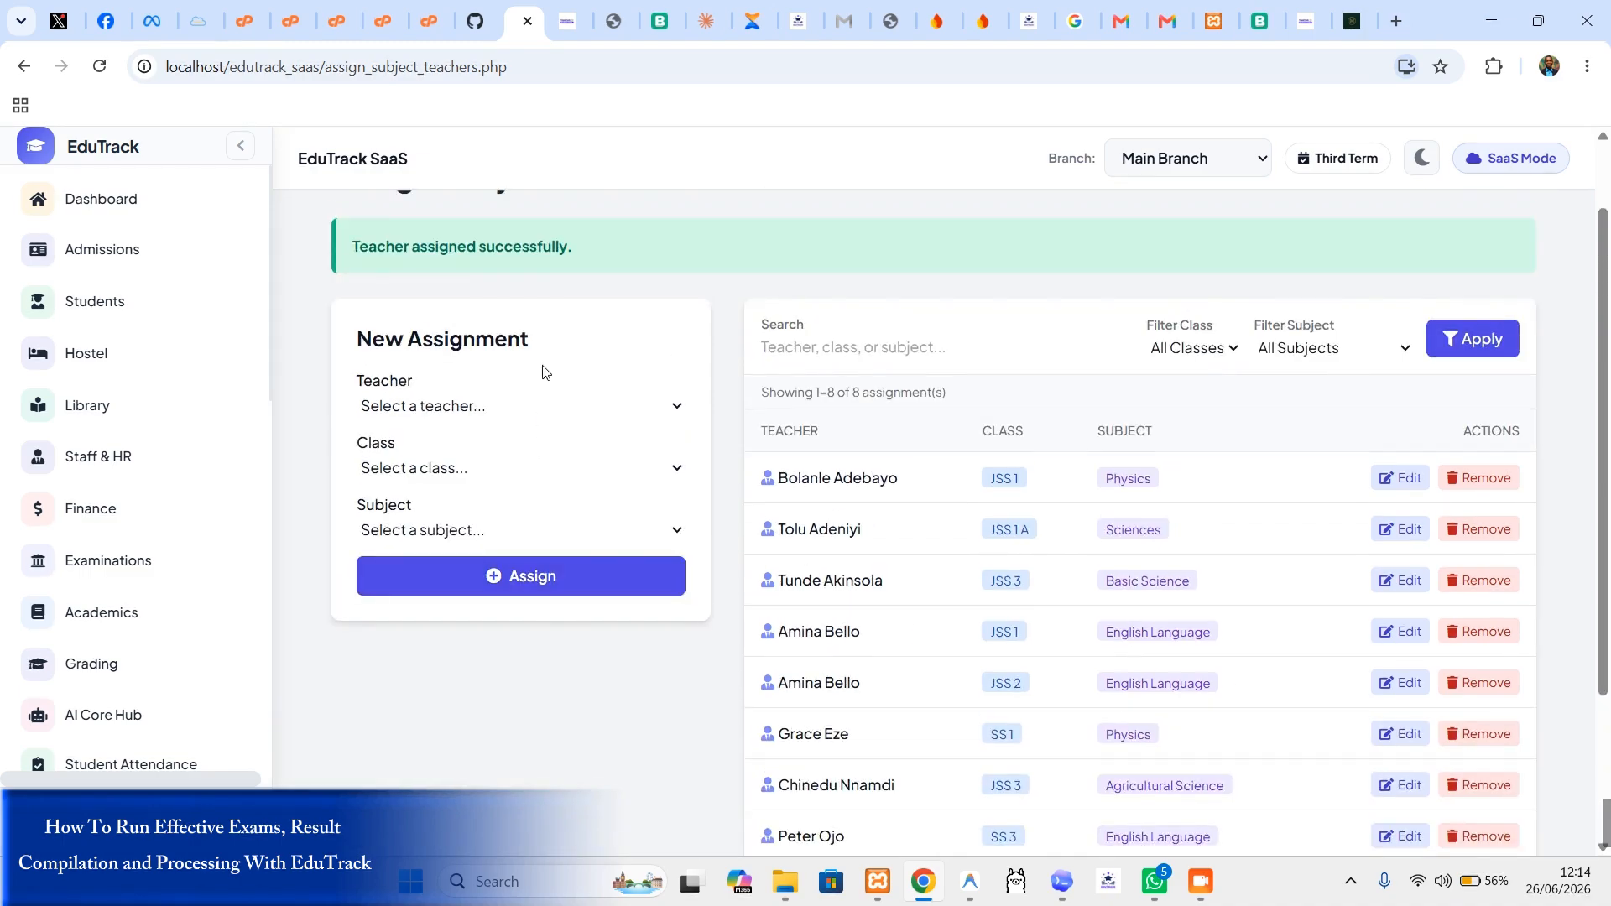
{"action": "left_click", "coordinate": [511, 406]}
{"action": "left_click", "coordinate": [429, 567]}
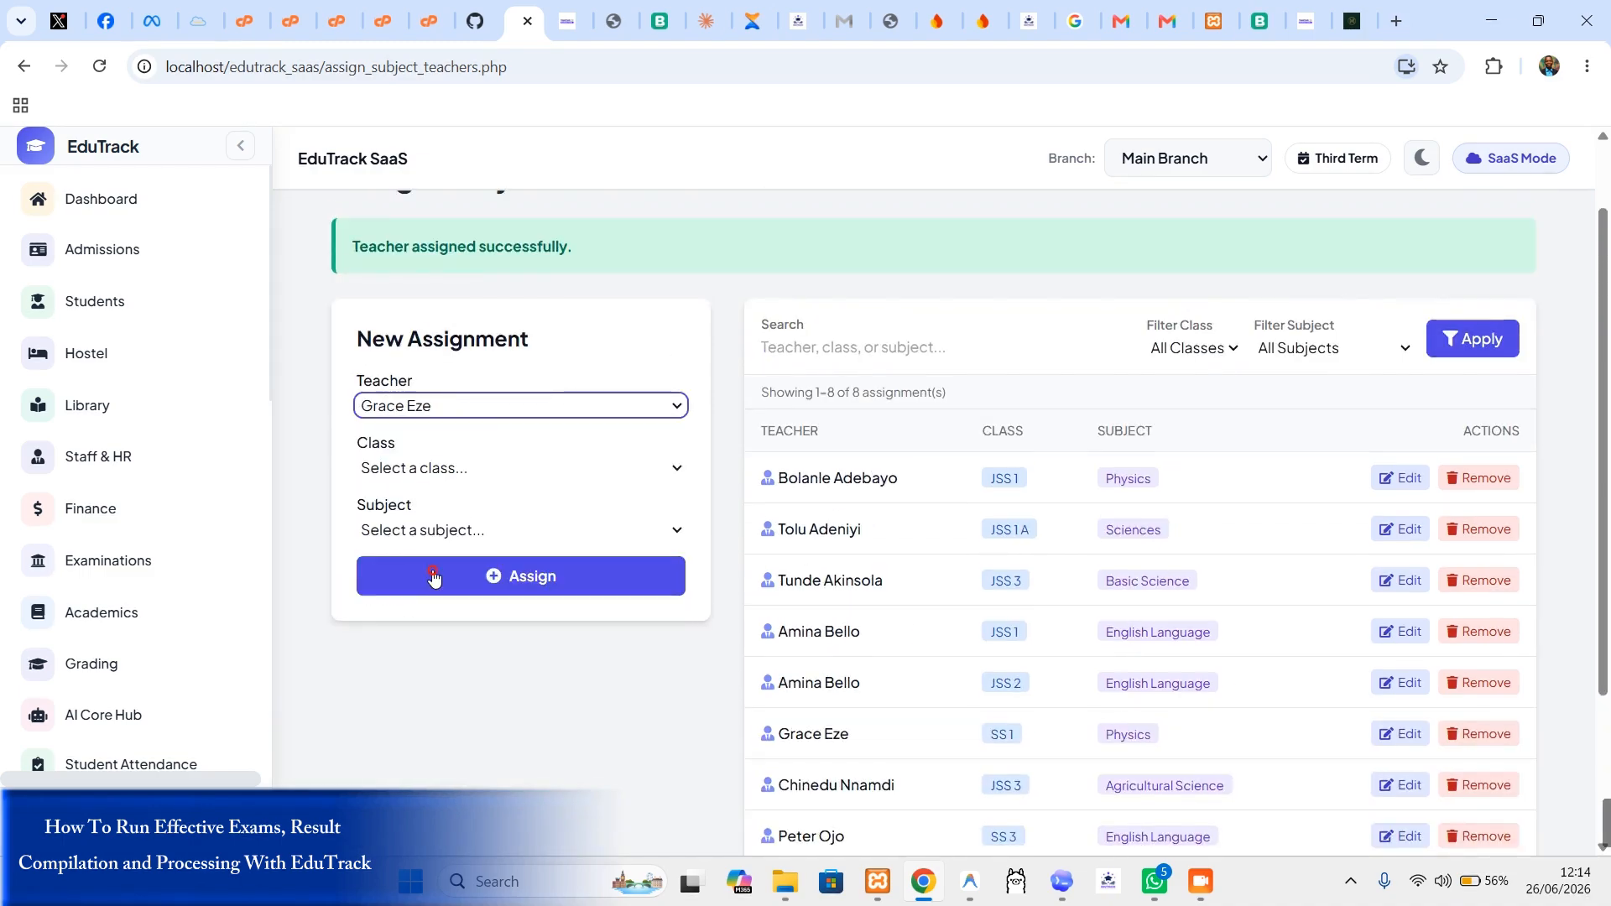
{"action": "left_click", "coordinate": [454, 471]}
{"action": "left_click", "coordinate": [414, 695]}
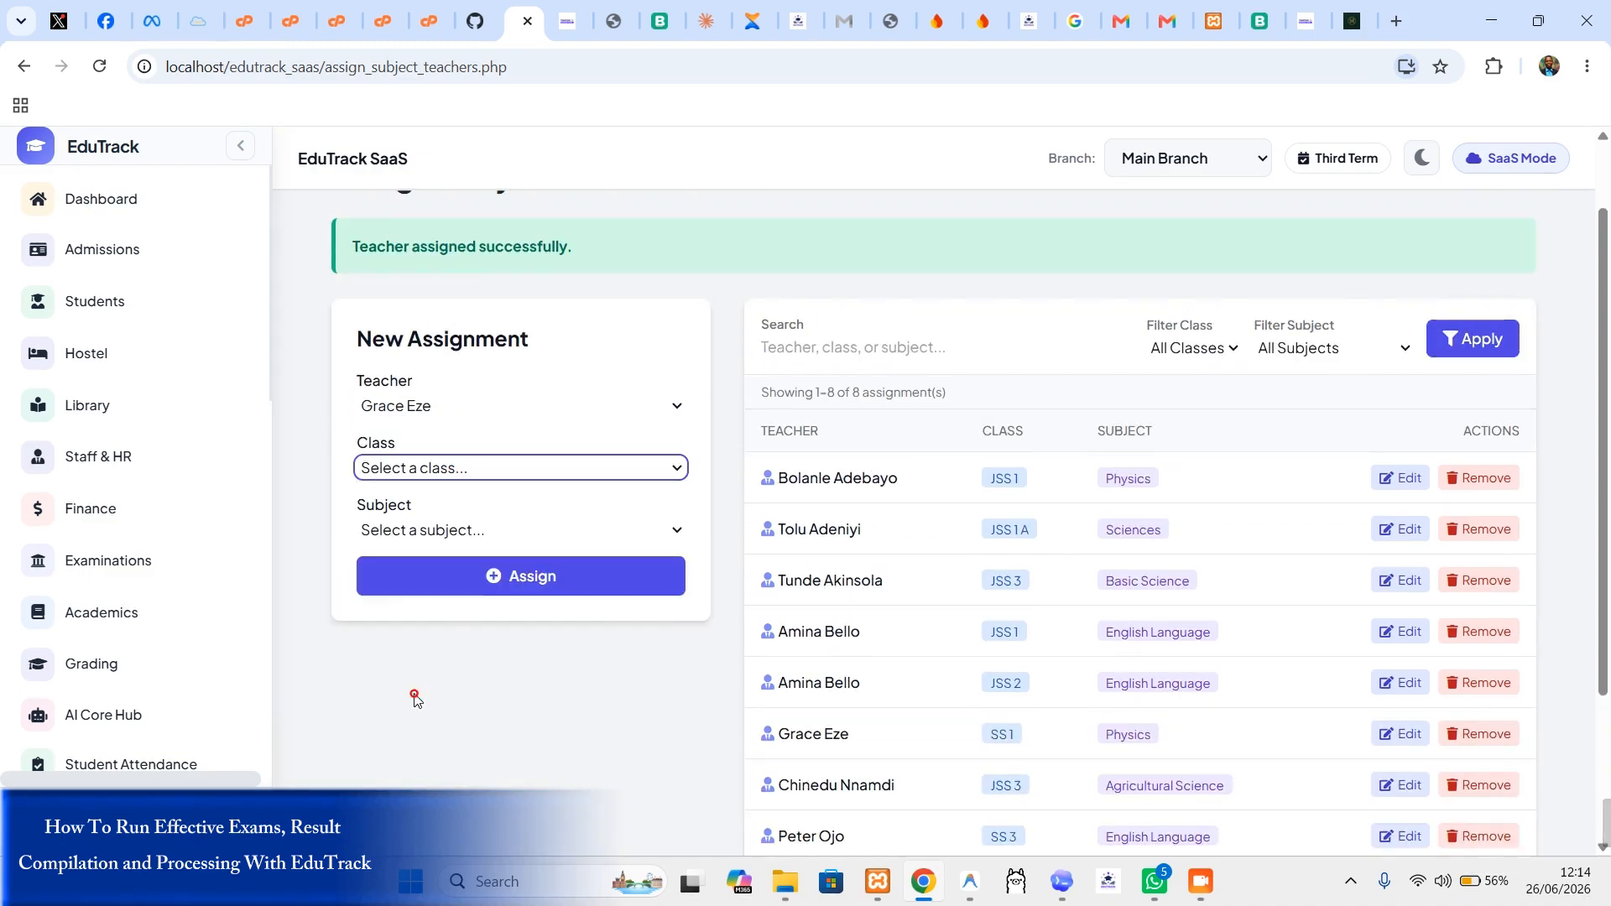
{"action": "left_click", "coordinate": [533, 542]}
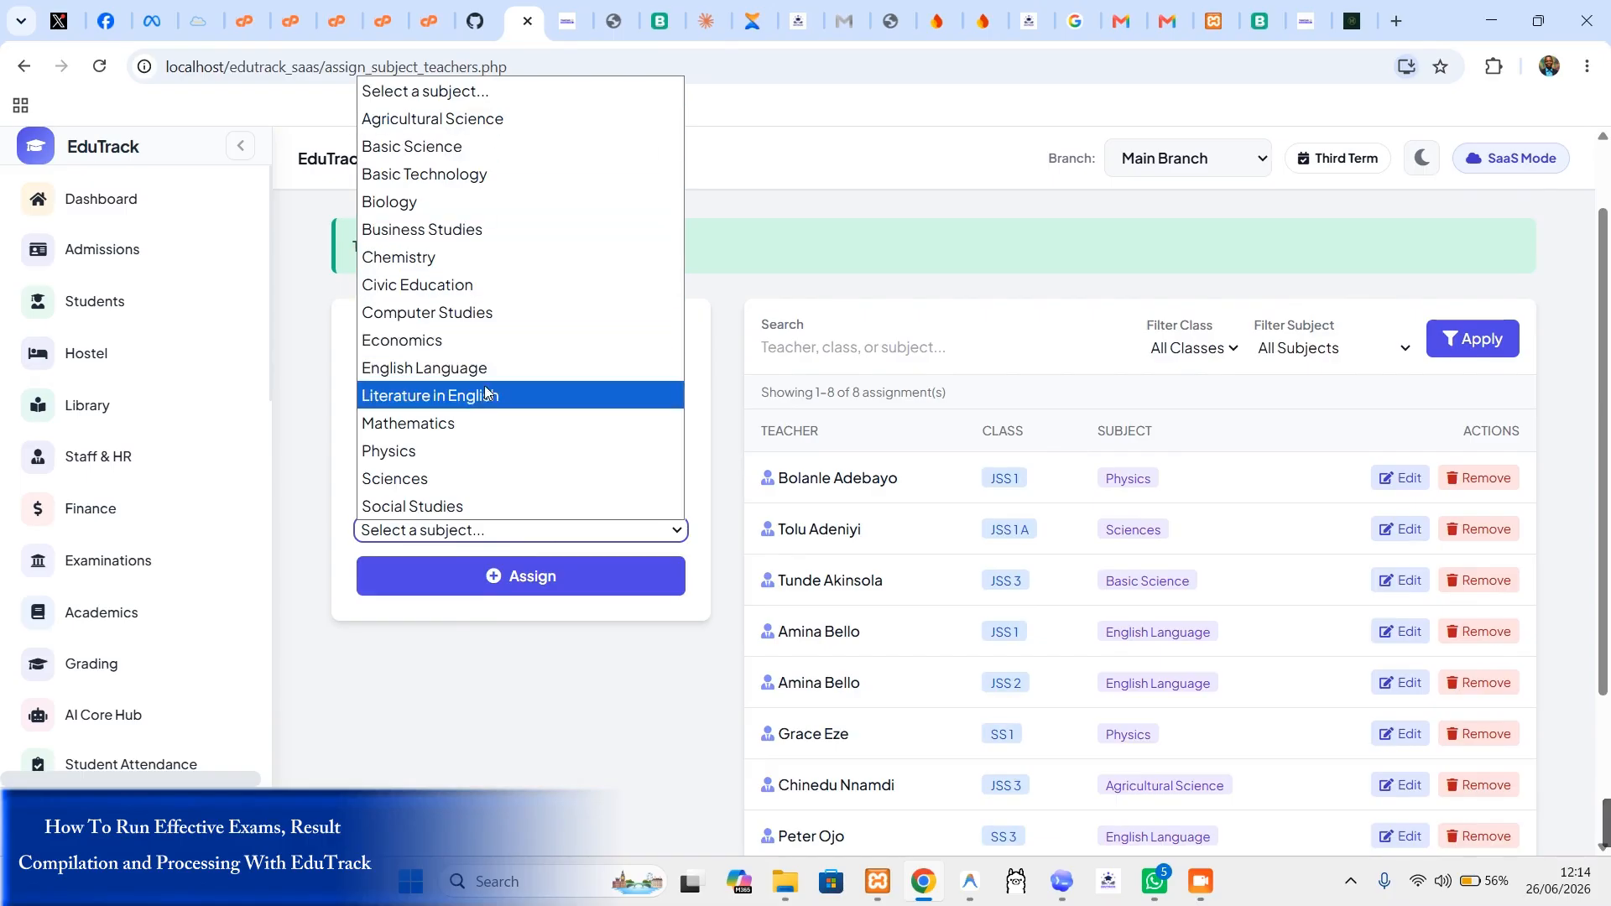
{"action": "left_click", "coordinate": [485, 423]}
{"action": "left_click", "coordinate": [529, 575]}
Step: Assign the last listed teacher to teach Civic Education in class JSS 1 B
{"action": "left_click", "coordinate": [535, 500]}
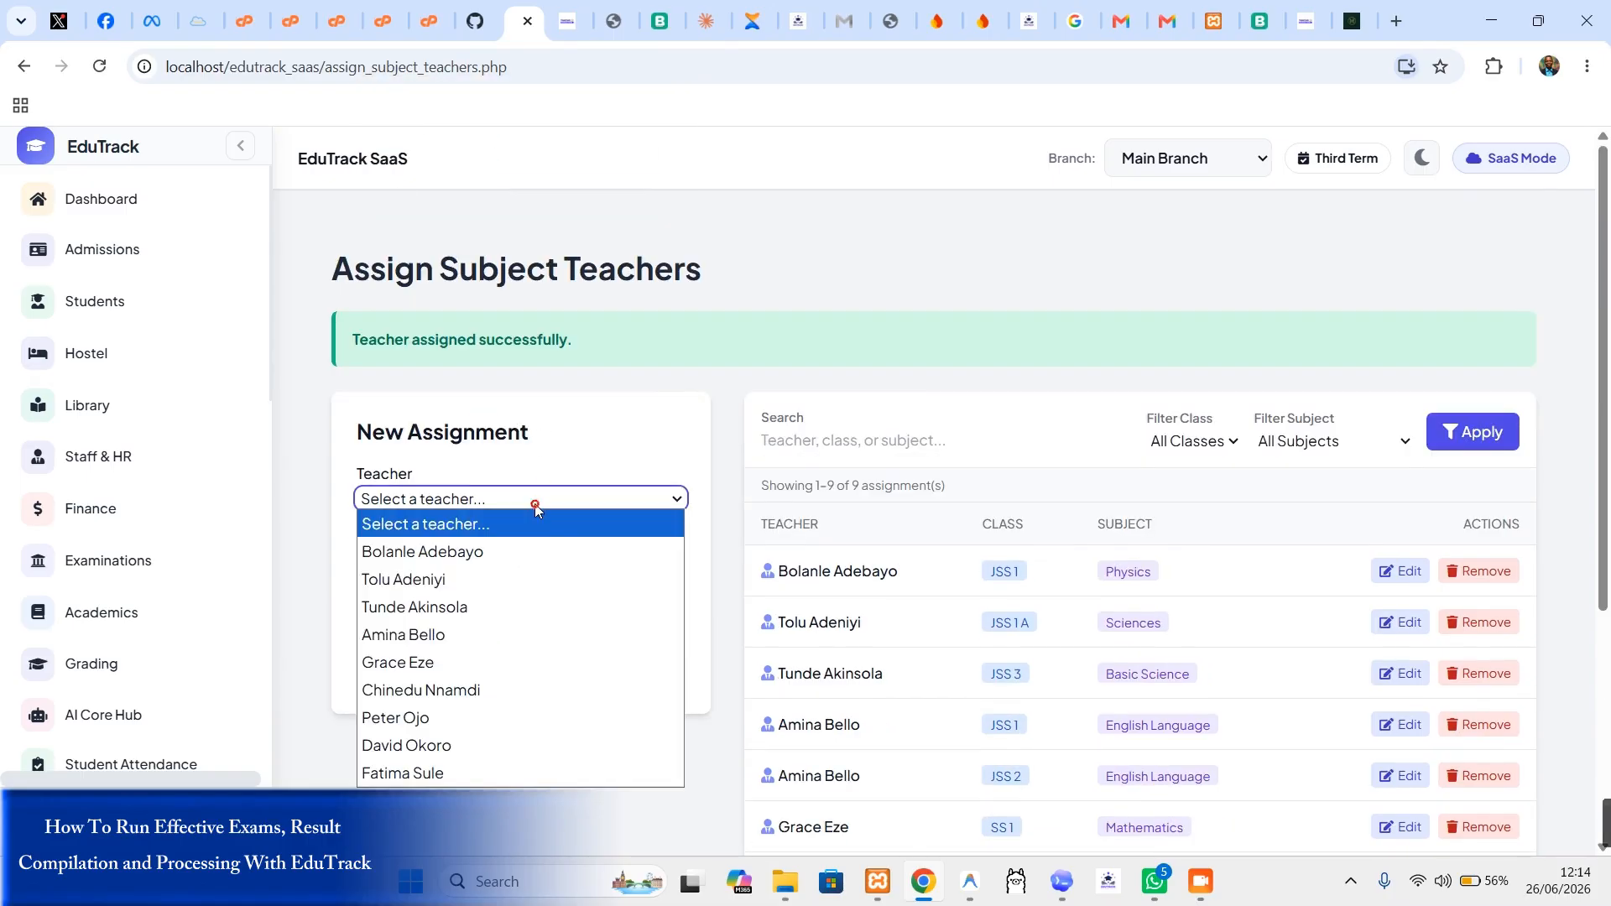
{"action": "left_click", "coordinate": [466, 770]}
{"action": "left_click", "coordinate": [513, 560]}
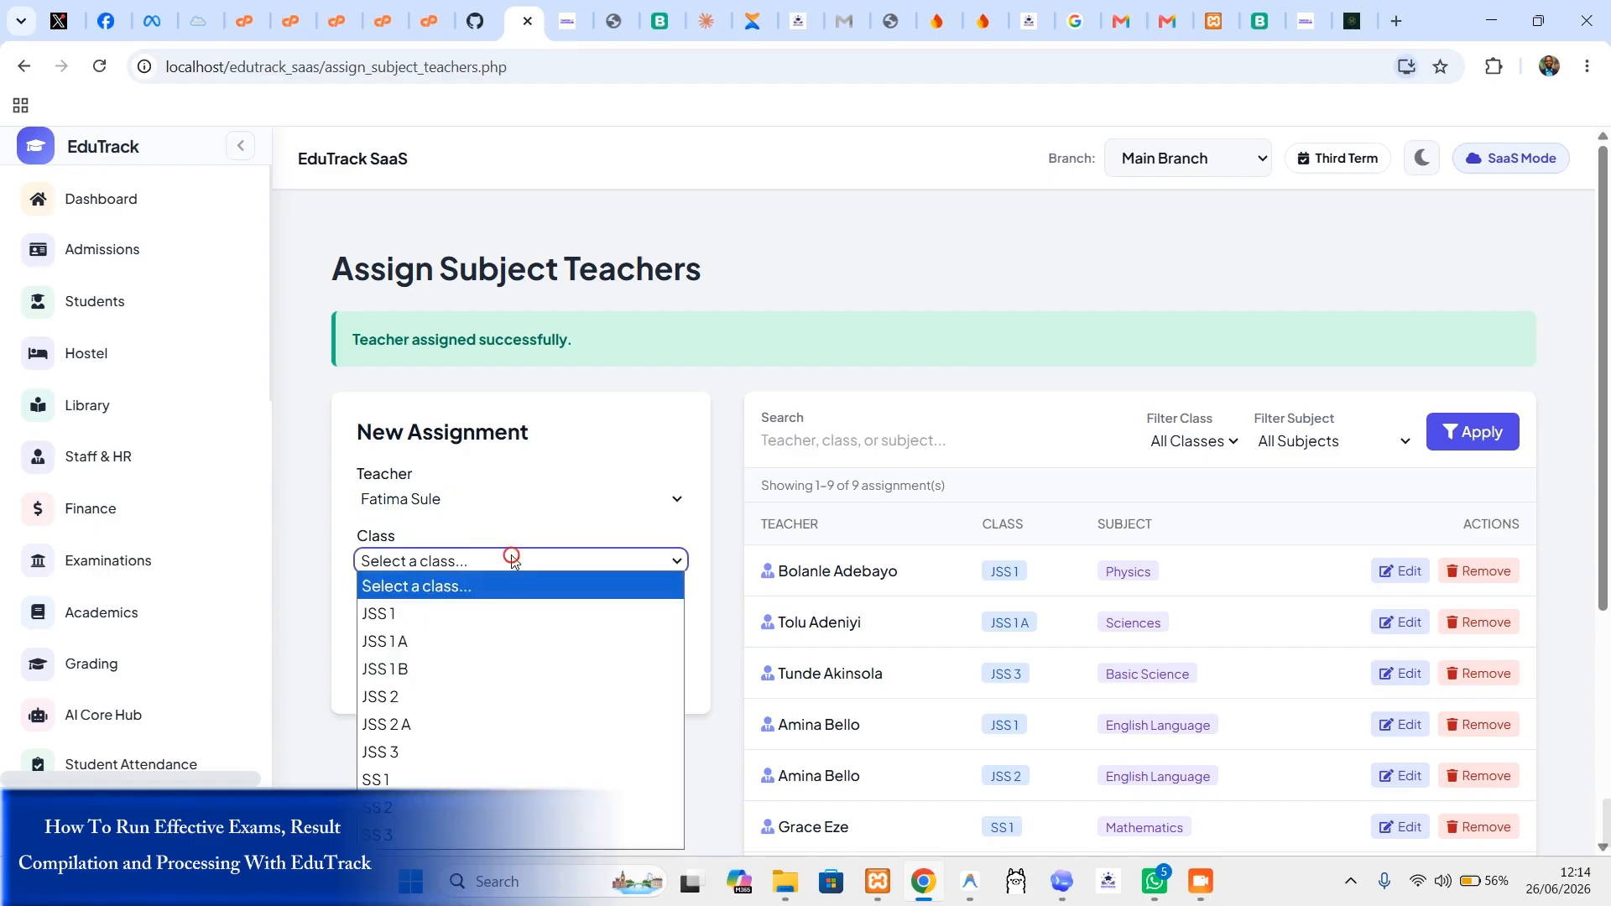
{"action": "left_click", "coordinate": [455, 668]}
{"action": "left_click", "coordinate": [514, 623]}
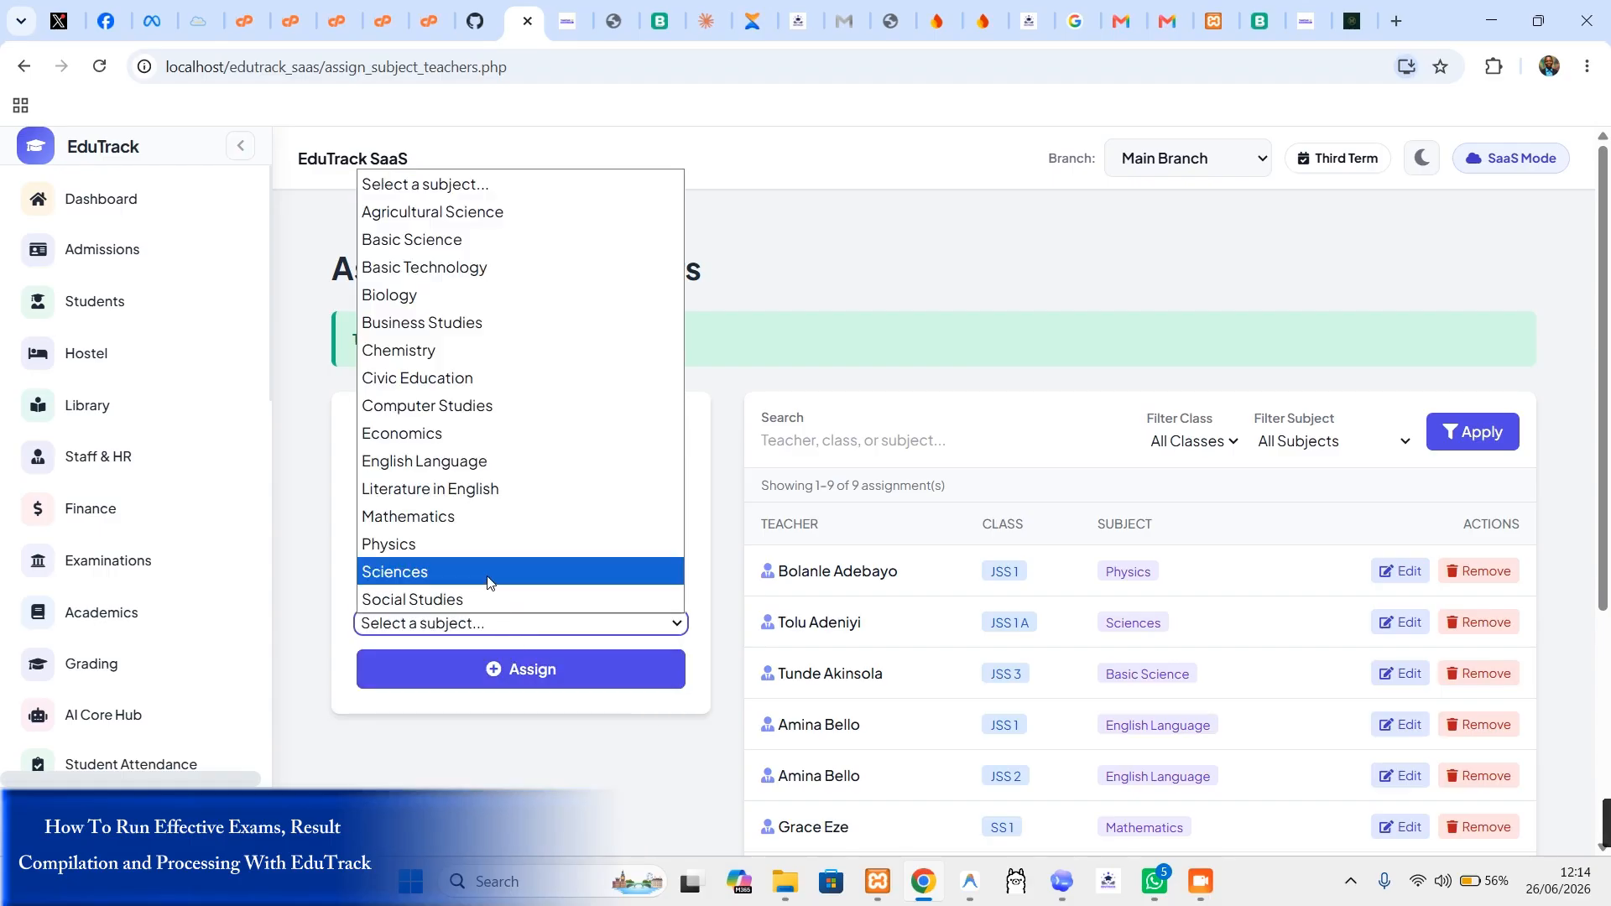
{"action": "left_click", "coordinate": [486, 433]}
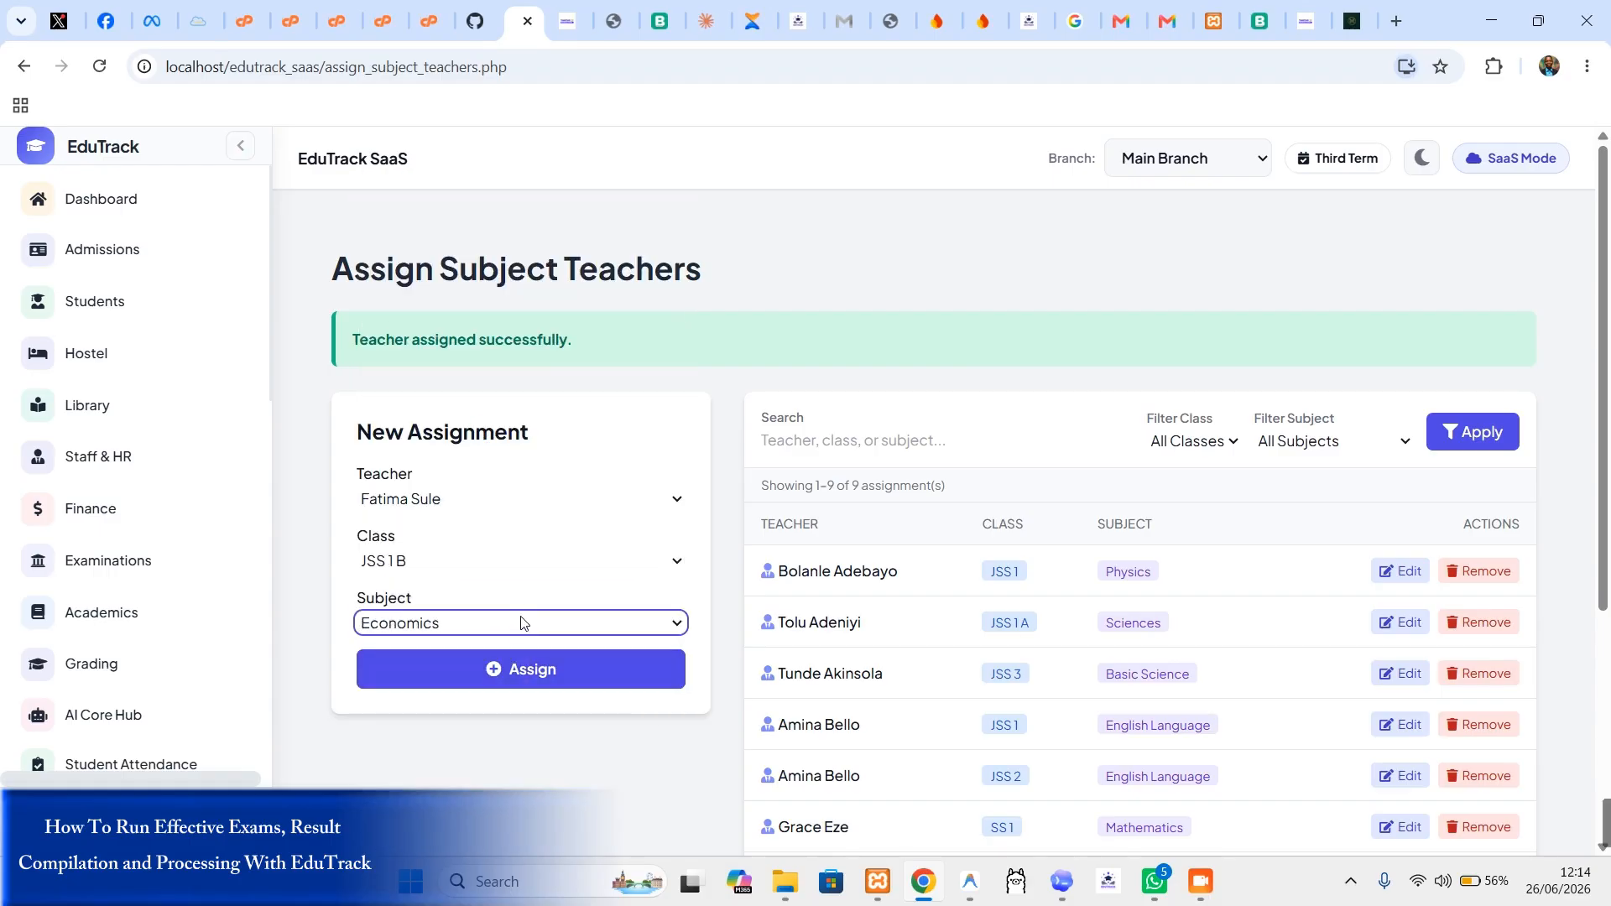
{"action": "left_click", "coordinate": [520, 623]}
{"action": "left_click", "coordinate": [470, 375]}
{"action": "left_click", "coordinate": [520, 669]}
Step: Assign the JSS 3 Basic Science teacher to teach Chemistry in class SS 2 as well
{"action": "left_click", "coordinate": [566, 500]}
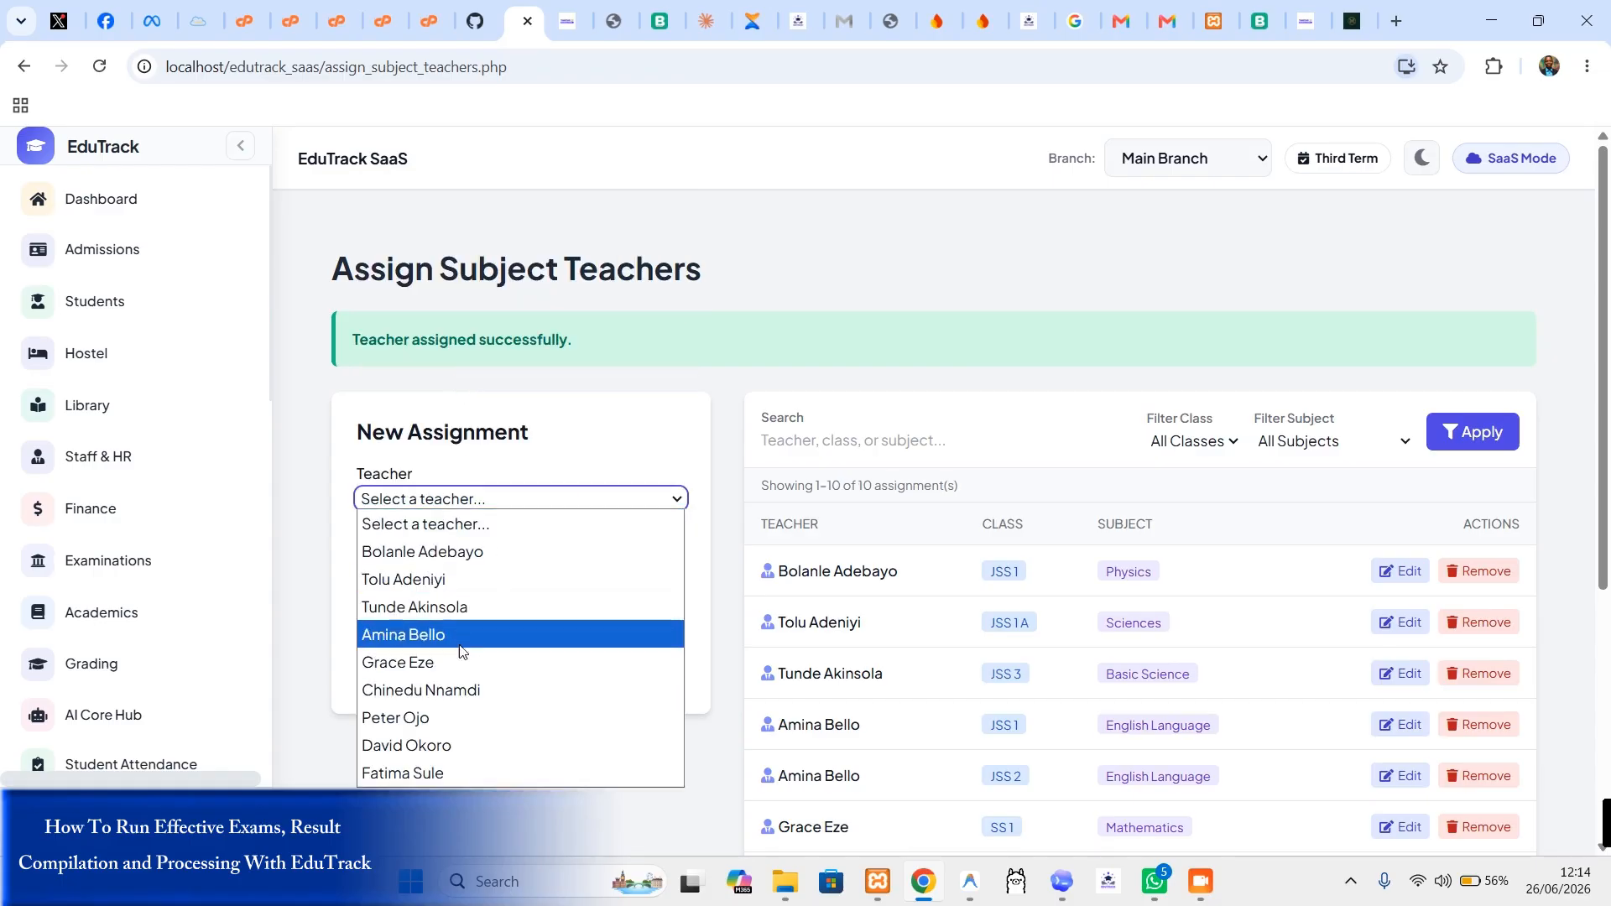
{"action": "left_click", "coordinate": [470, 607]}
{"action": "left_click", "coordinate": [500, 560]}
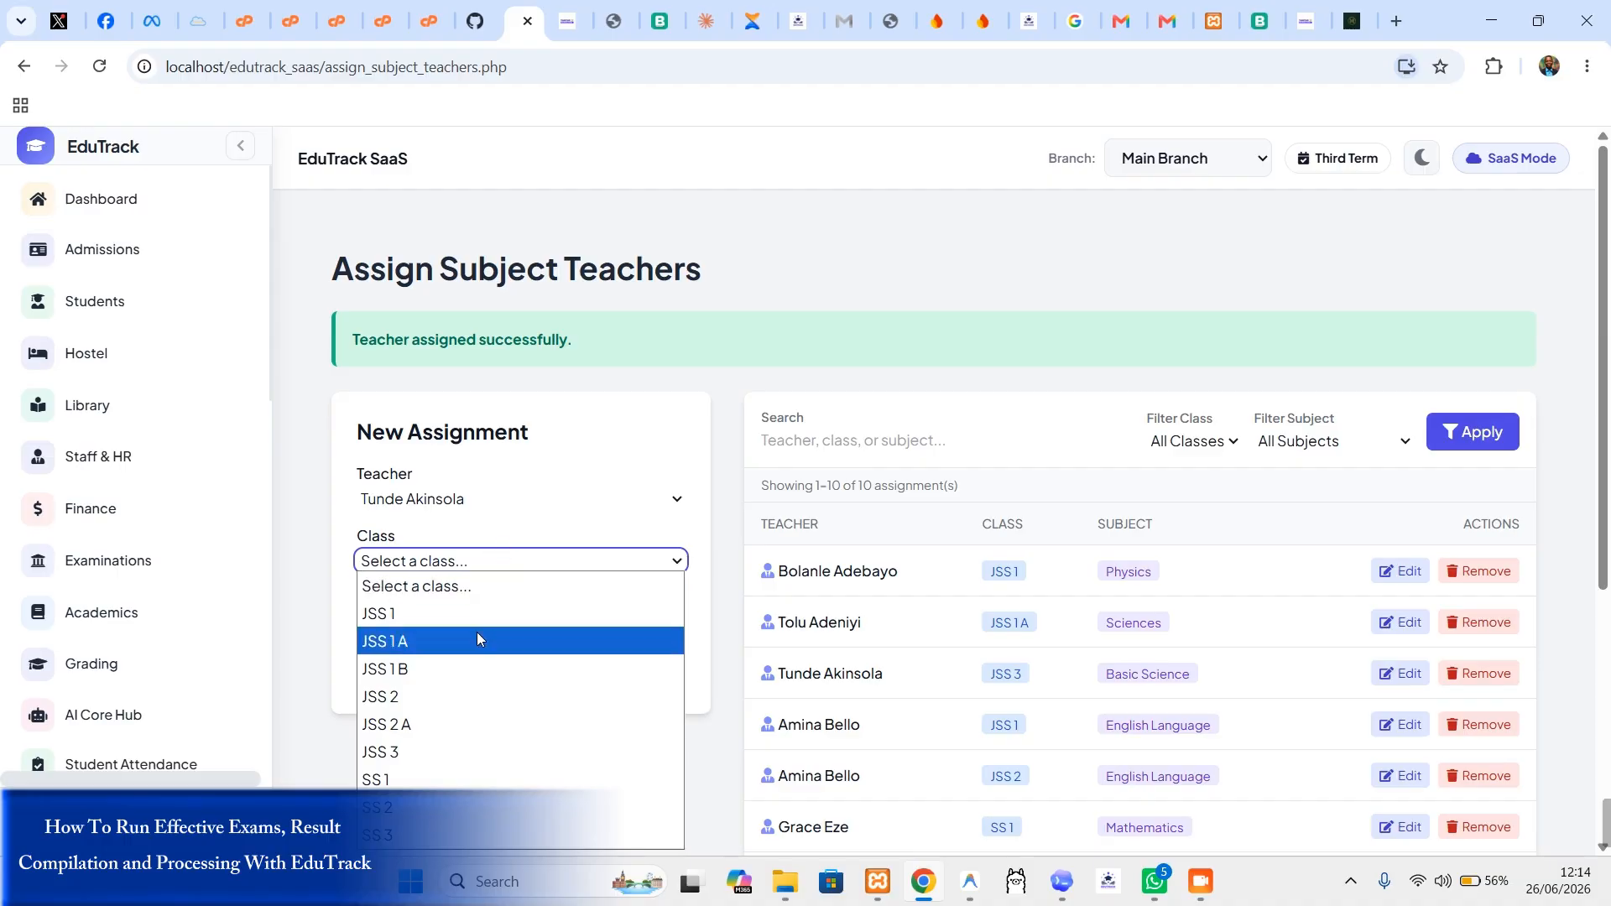
{"action": "left_click", "coordinate": [449, 807]}
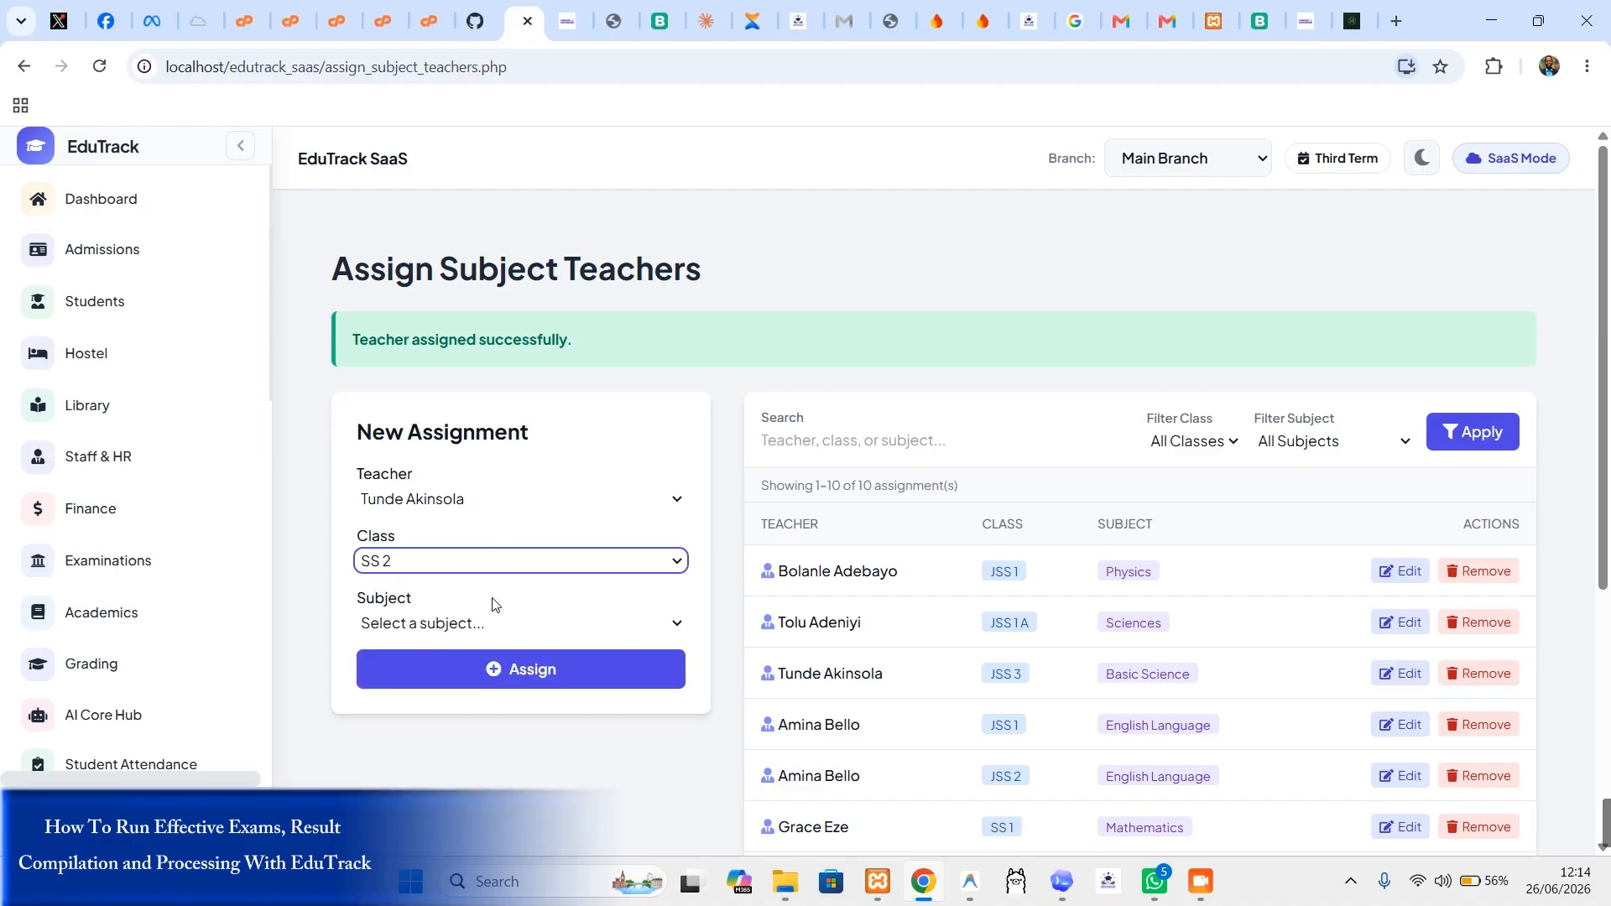
{"action": "left_click", "coordinate": [507, 621]}
{"action": "left_click", "coordinate": [453, 328]}
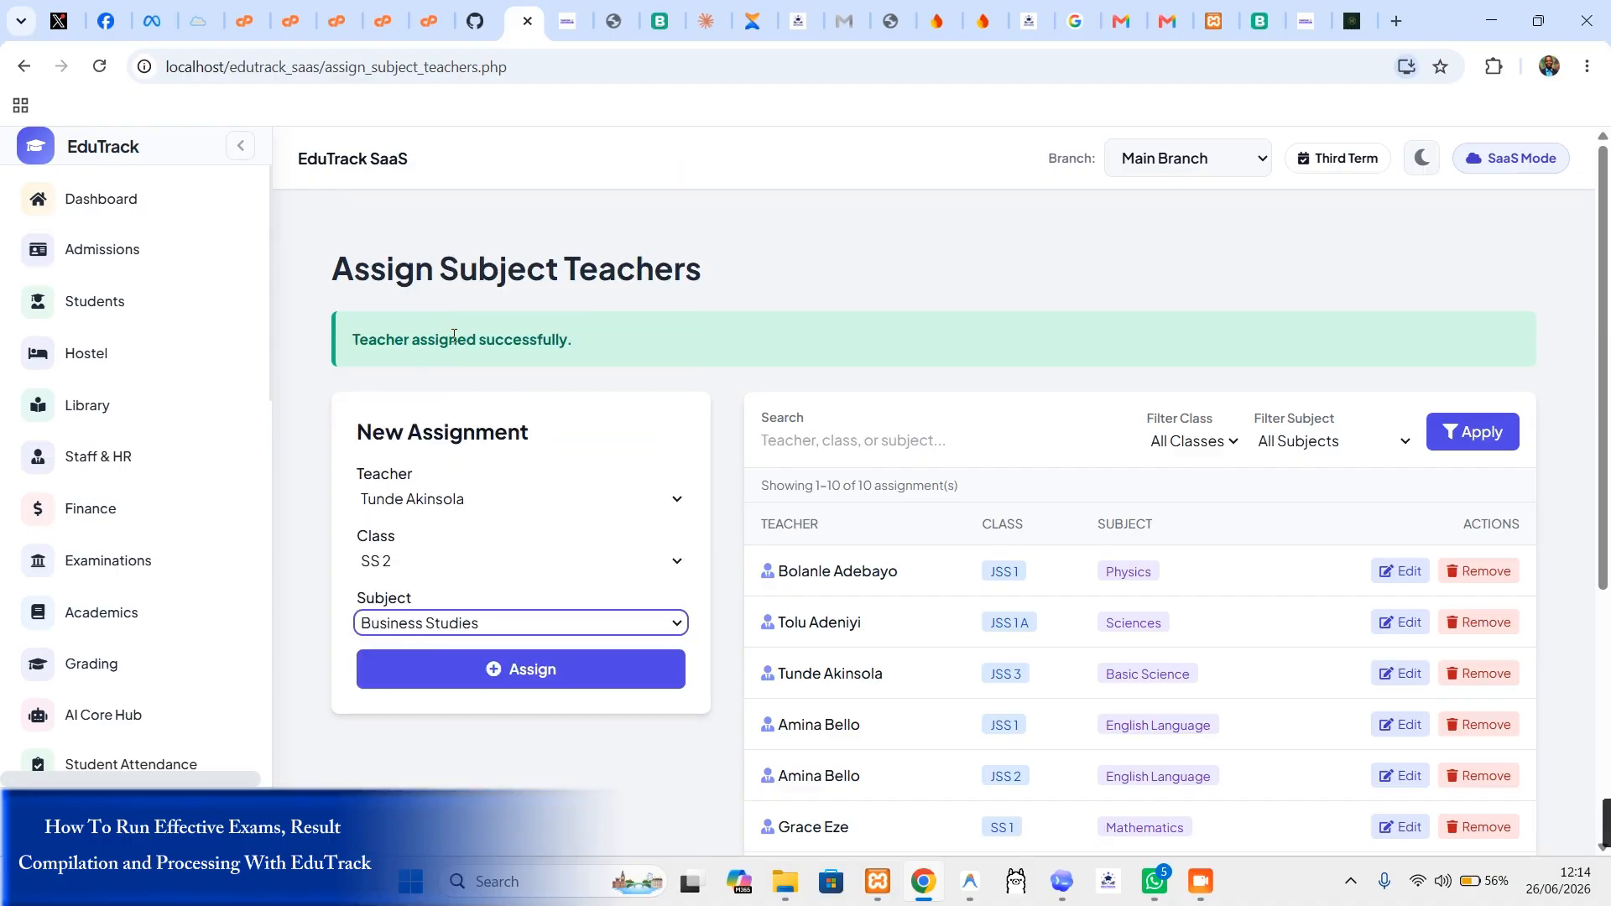
{"action": "left_click", "coordinate": [473, 629]}
{"action": "left_click", "coordinate": [453, 347]}
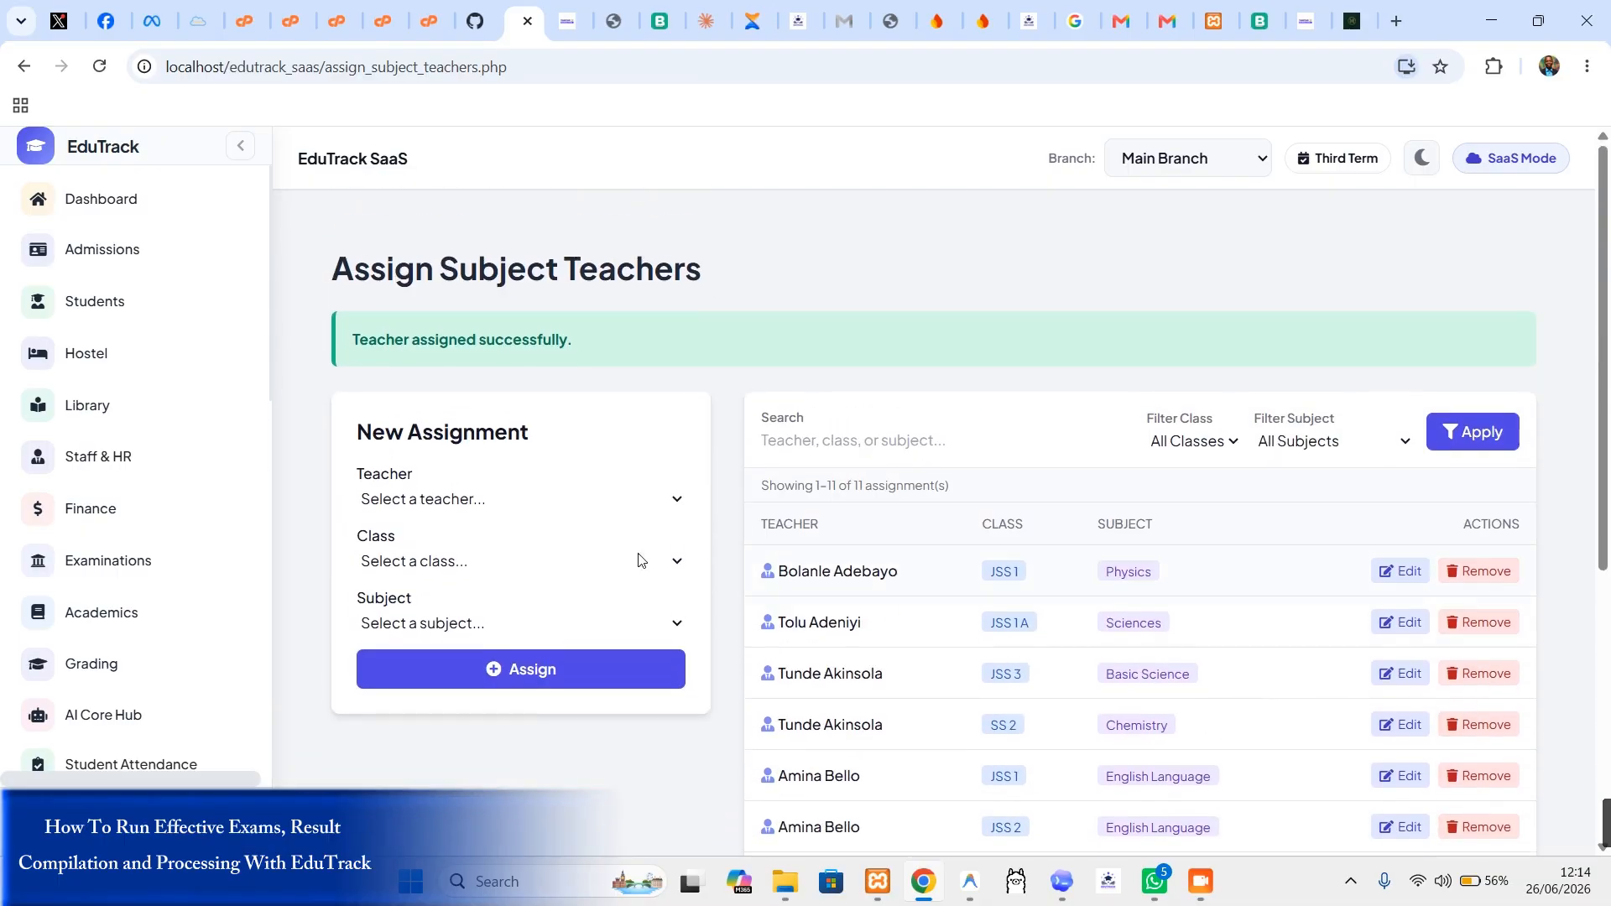
Step: Delete the existing draft assessment timetable for the Third Term 2025/2026 Promotional Examination
{"action": "left_click", "coordinate": [105, 560]}
{"action": "scroll", "coordinate": [154, 703], "scroll_direction": "down", "scroll_amount": 4}
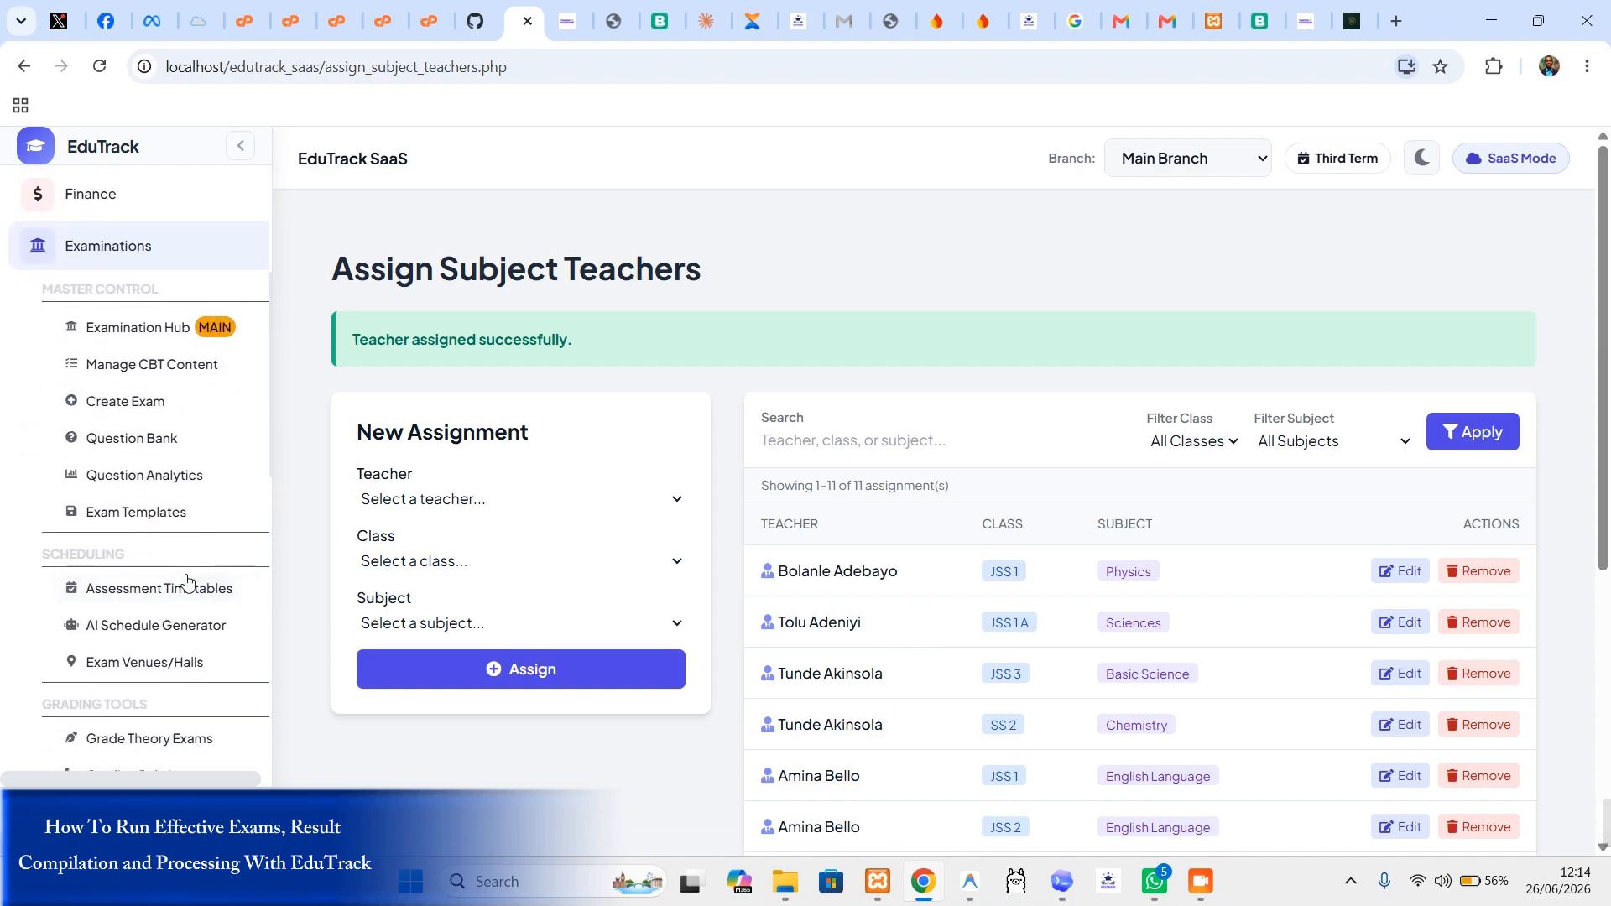
{"action": "left_click", "coordinate": [205, 685]}
{"action": "scroll", "coordinate": [547, 594], "scroll_direction": "down", "scroll_amount": 5}
{"action": "left_click", "coordinate": [676, 608]}
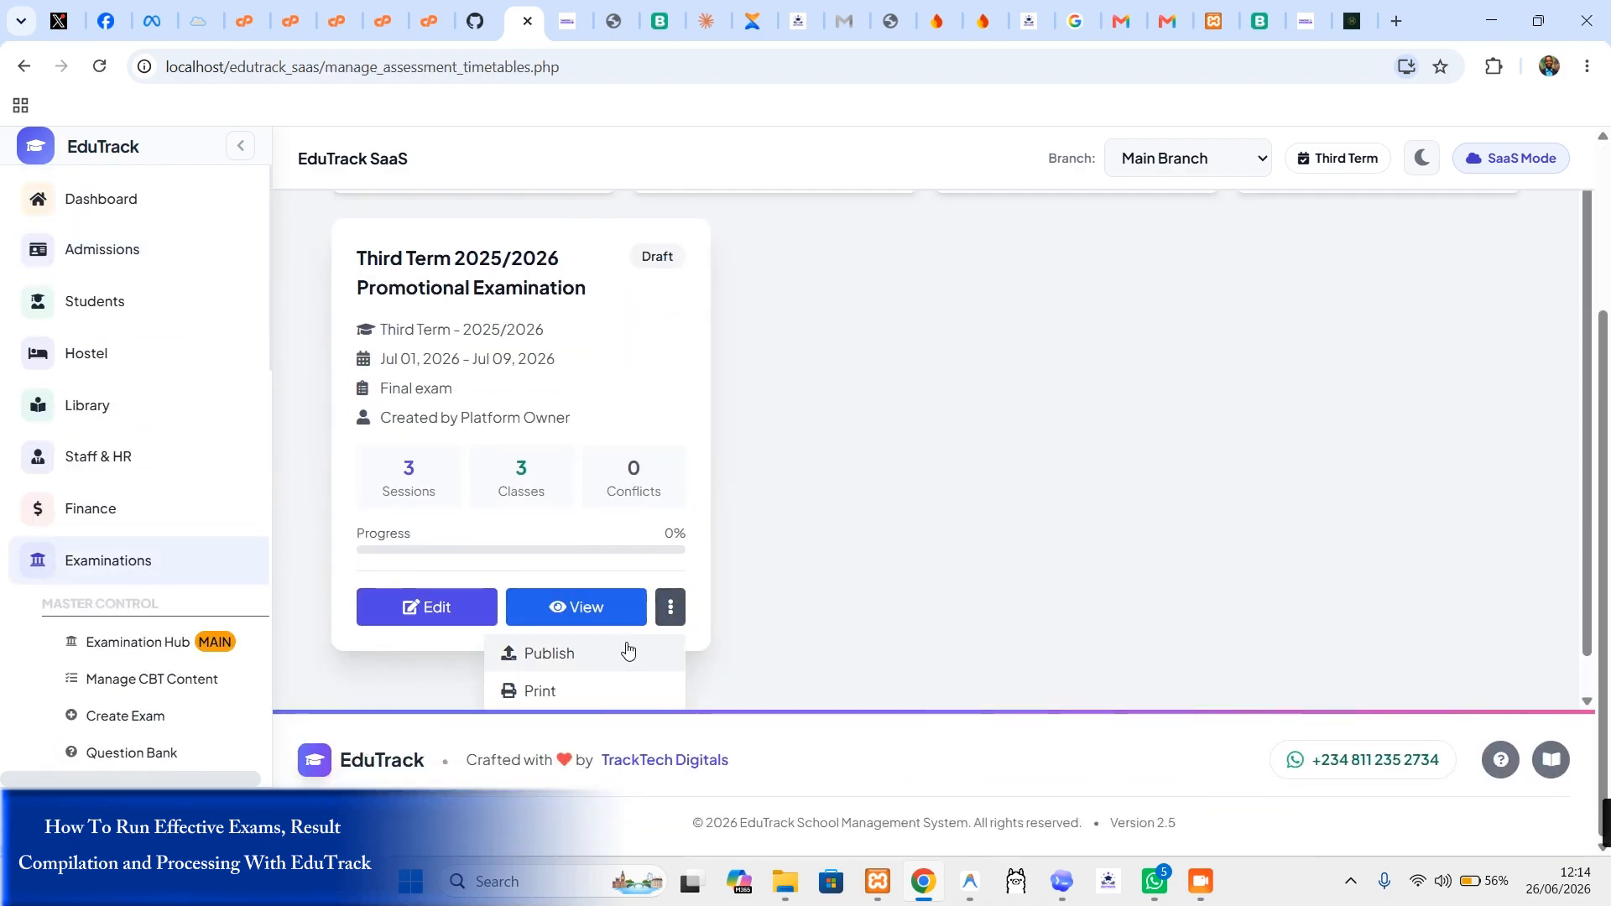
{"action": "scroll", "coordinate": [623, 651], "scroll_direction": "down", "scroll_amount": 1}
{"action": "left_click", "coordinate": [546, 690]}
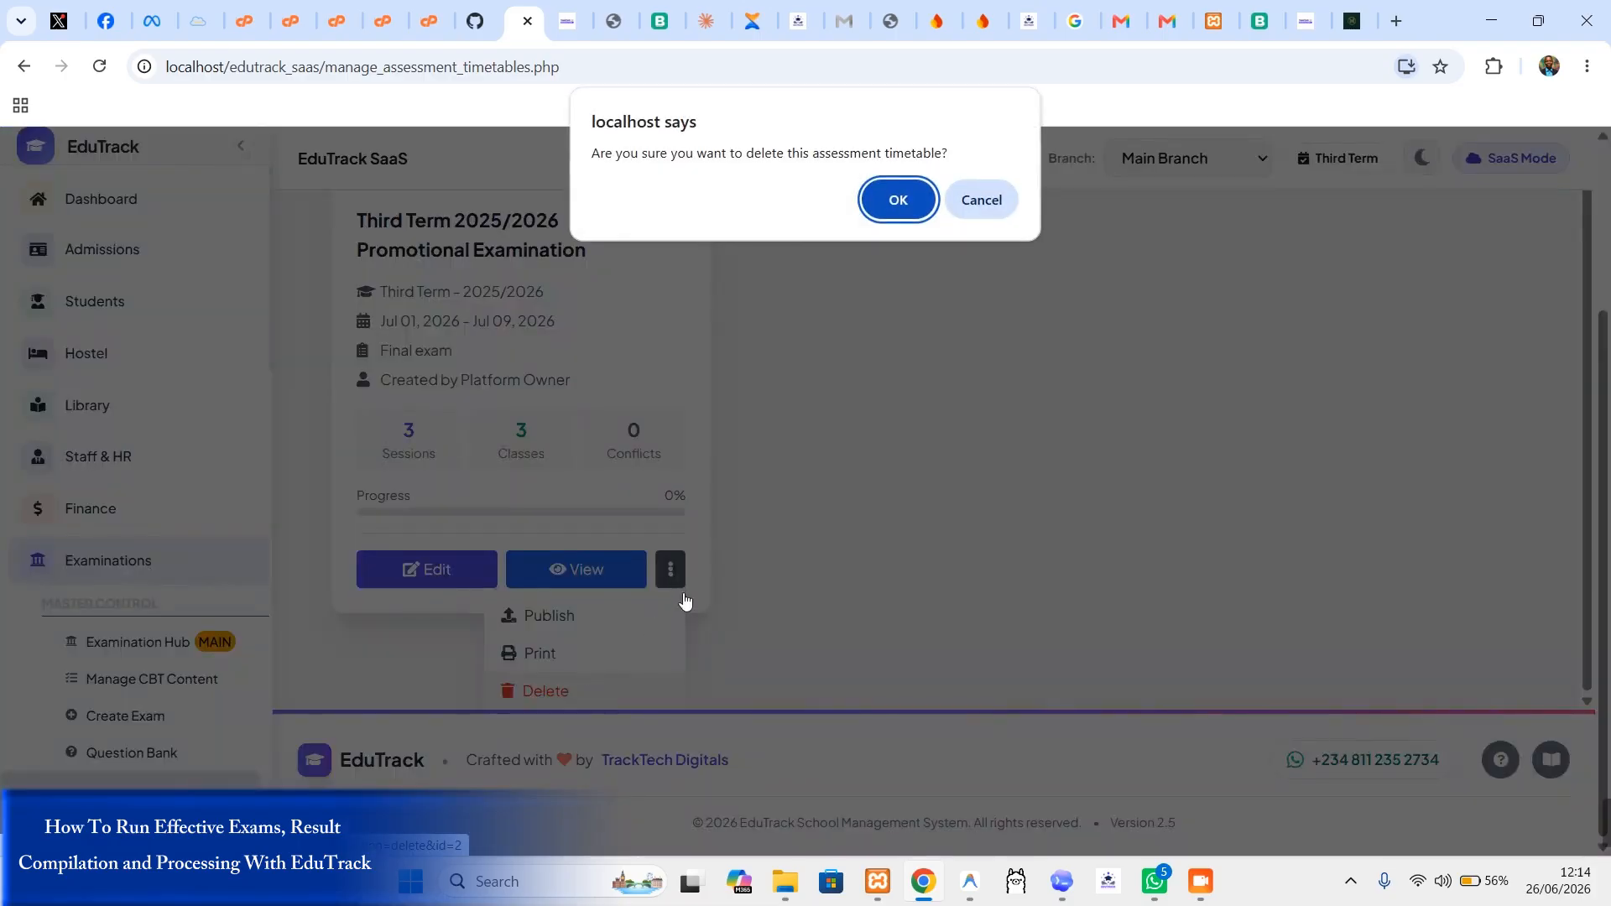
{"action": "left_click", "coordinate": [898, 200]}
Step: Start a new timetable named "Third Term 2025/2026 Promotional Examination" as a Final Exam for the Third Term - 2025/2026 period
{"action": "left_click", "coordinate": [1368, 266]}
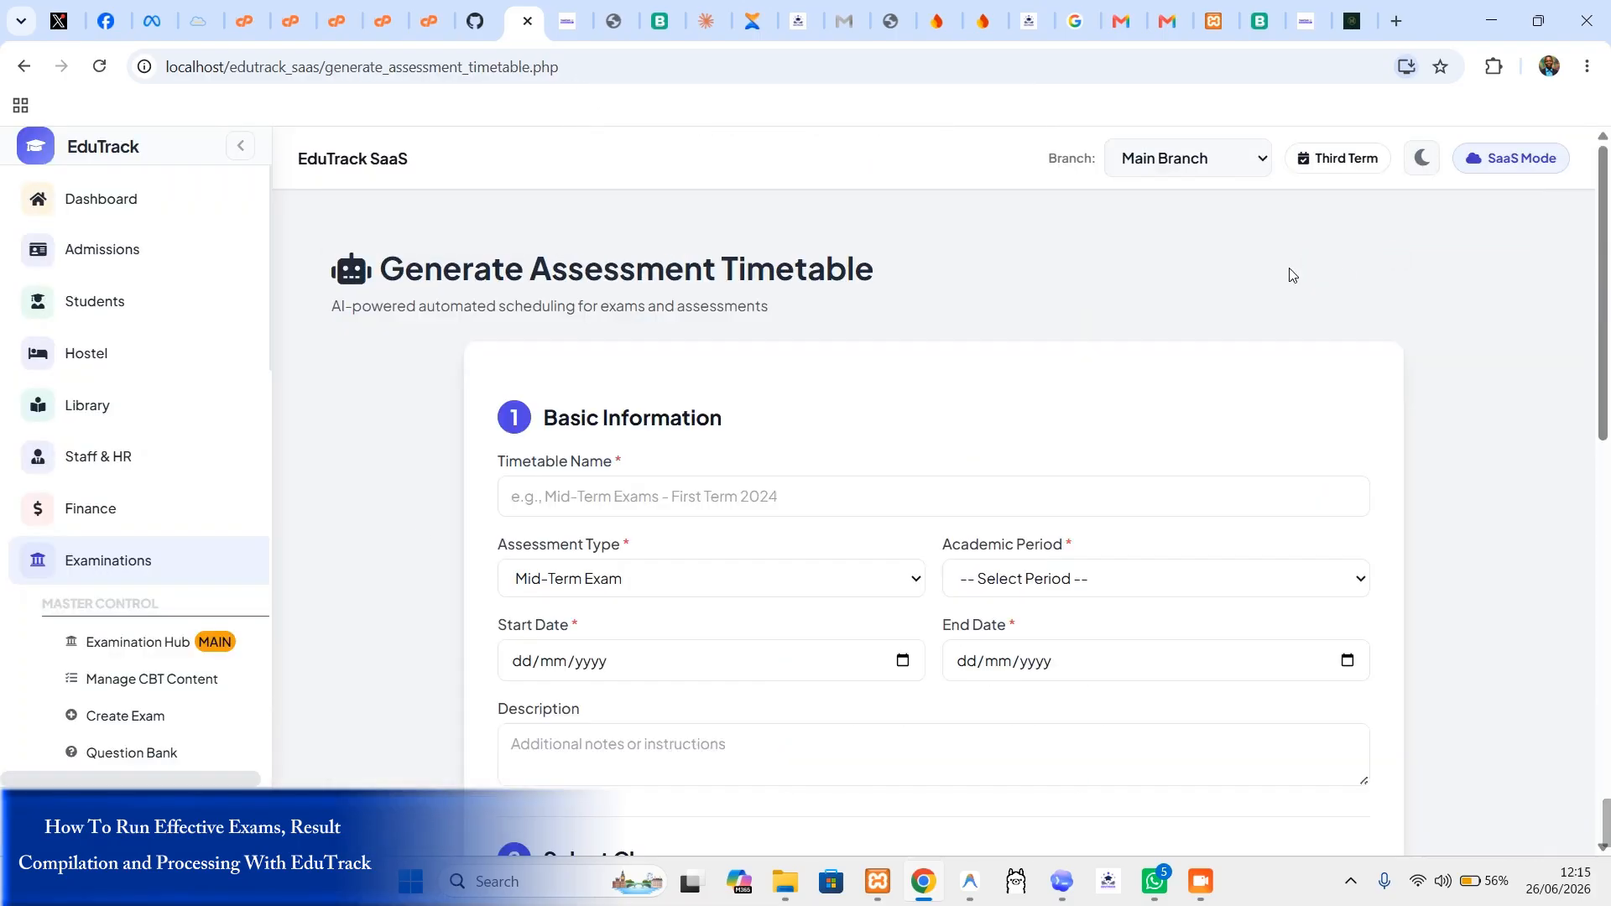
{"action": "left_click", "coordinate": [699, 496]}
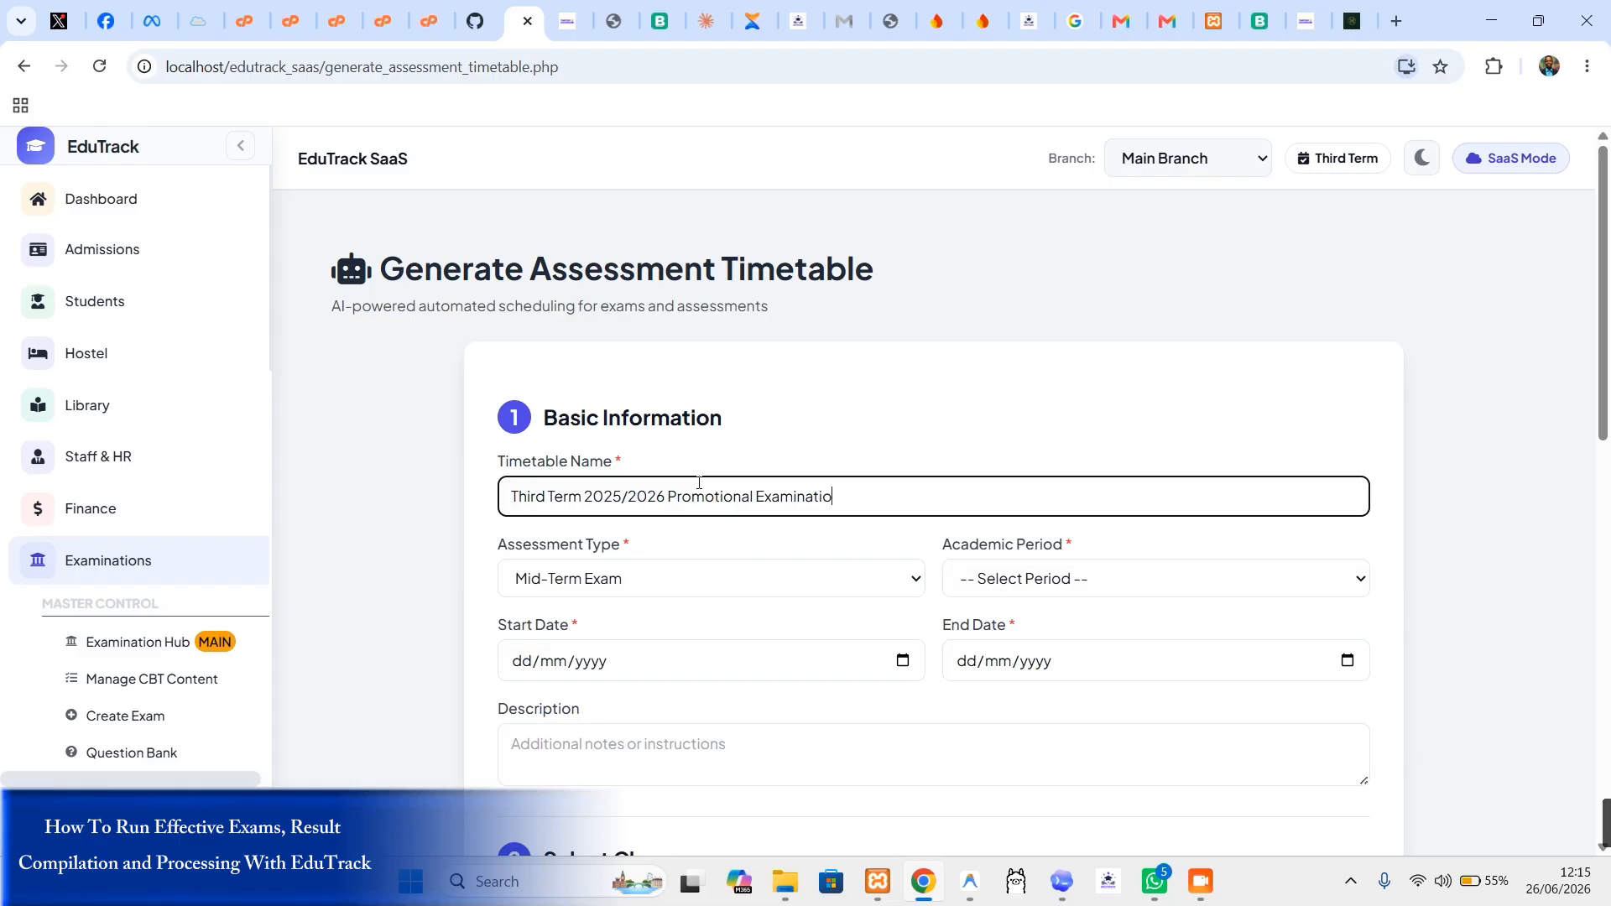
{"action": "left_click", "coordinate": [808, 585]}
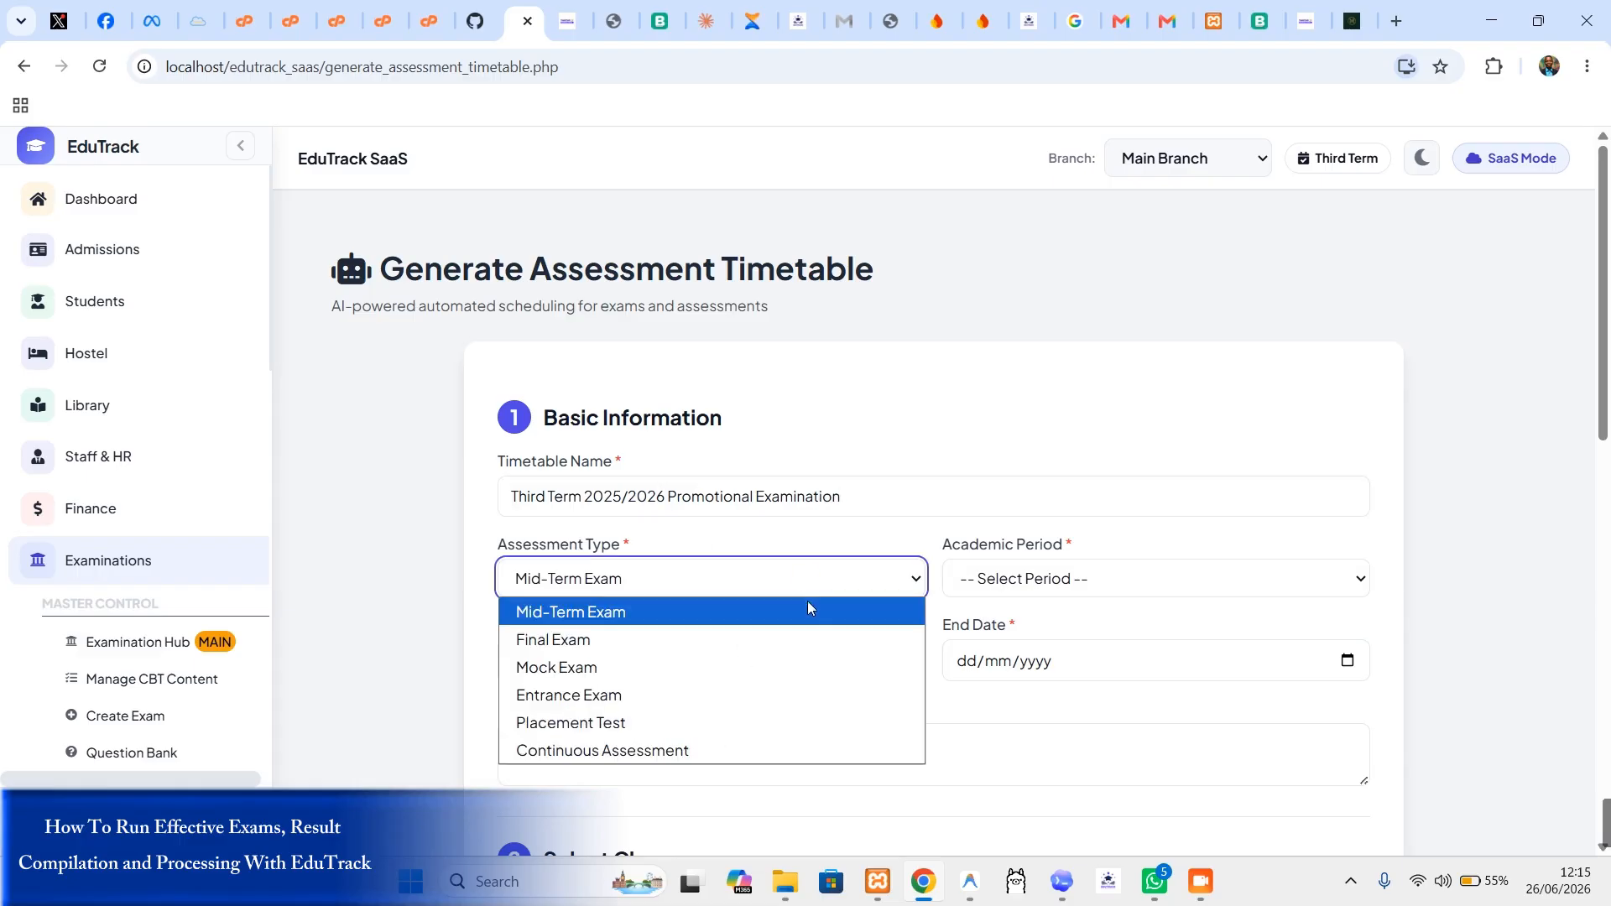
{"action": "left_click", "coordinate": [821, 640]}
{"action": "left_click", "coordinate": [1081, 579]}
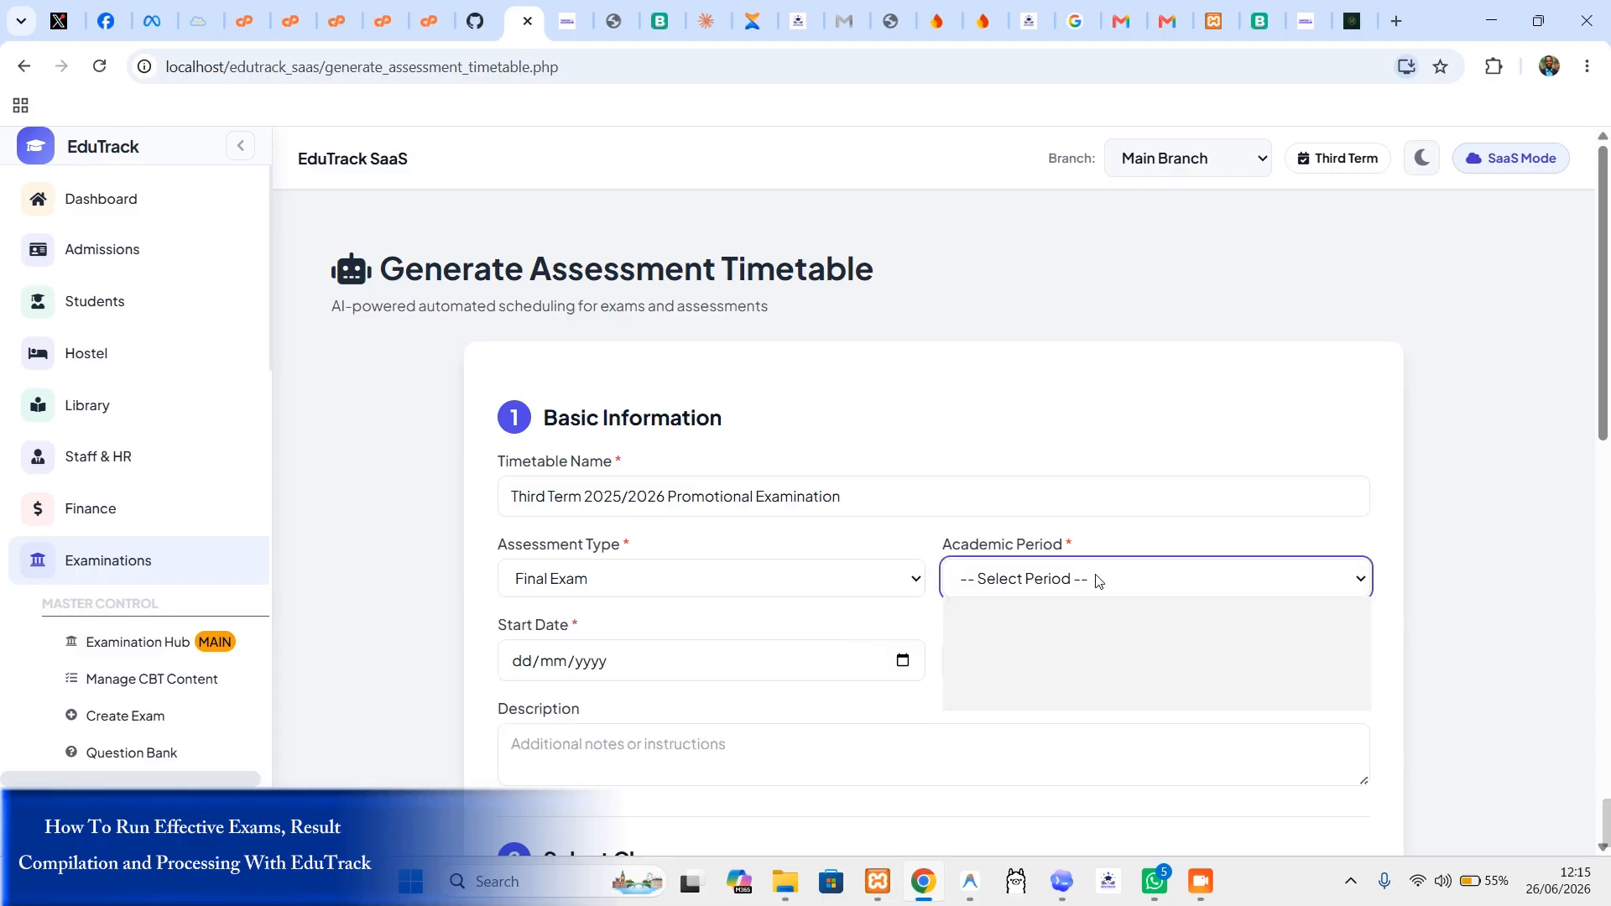
{"action": "left_click", "coordinate": [1092, 665]}
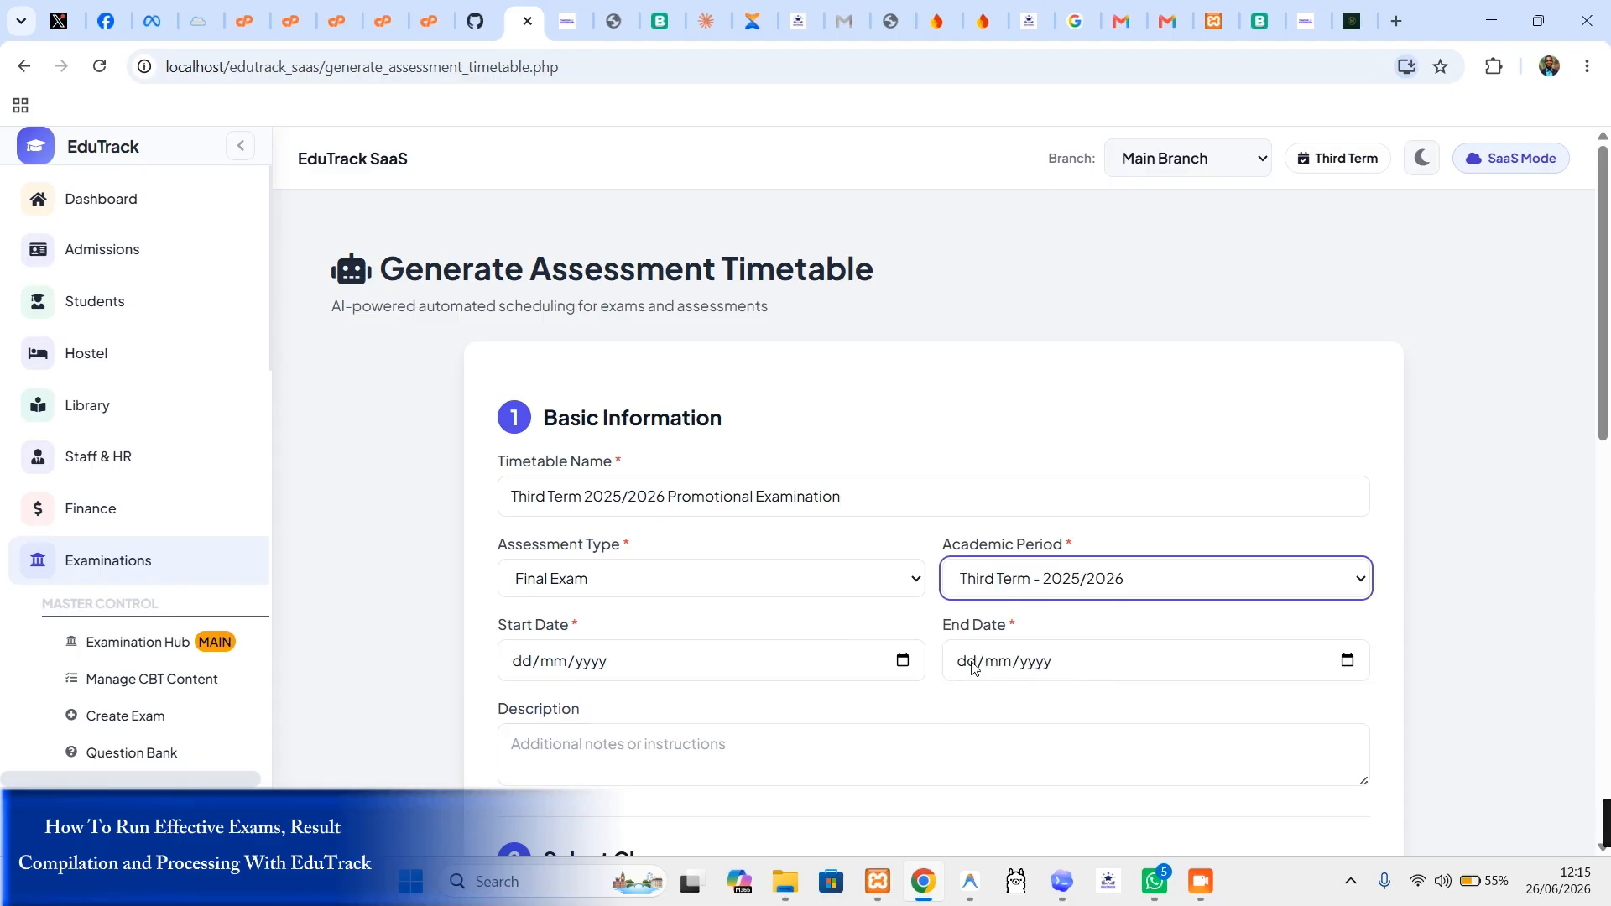
Step: Set the timetable's start date to 01/07/2026 and its end date to 09/07/2026
{"action": "left_click", "coordinate": [904, 662]}
{"action": "left_click", "coordinate": [611, 556]}
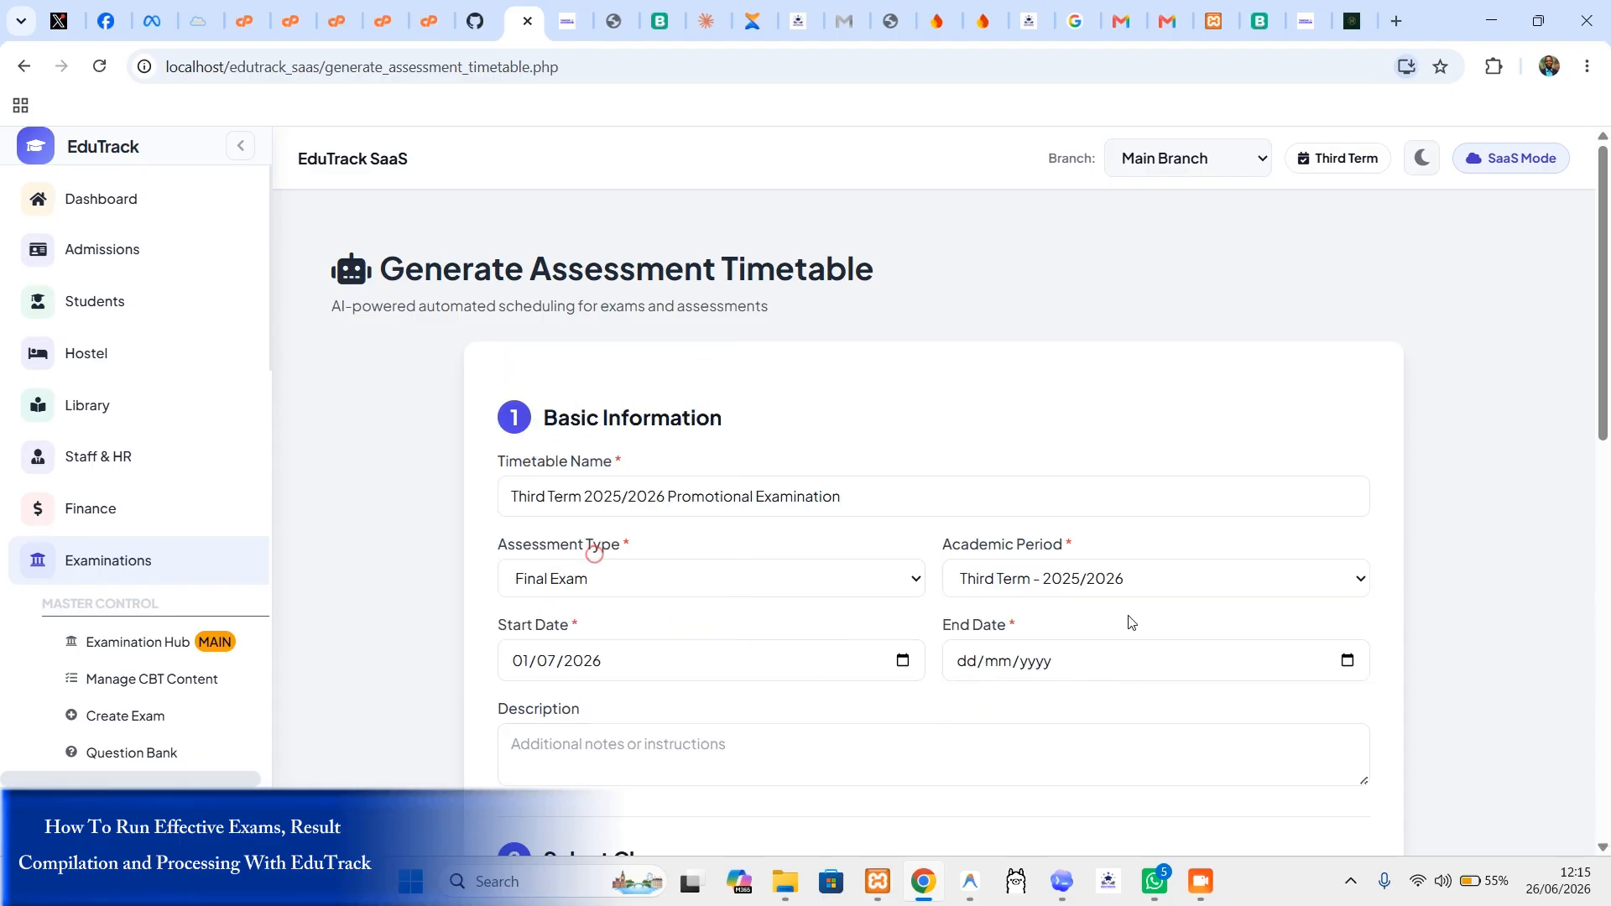
{"action": "left_click", "coordinate": [1345, 663]}
{"action": "left_click", "coordinate": [1067, 587]}
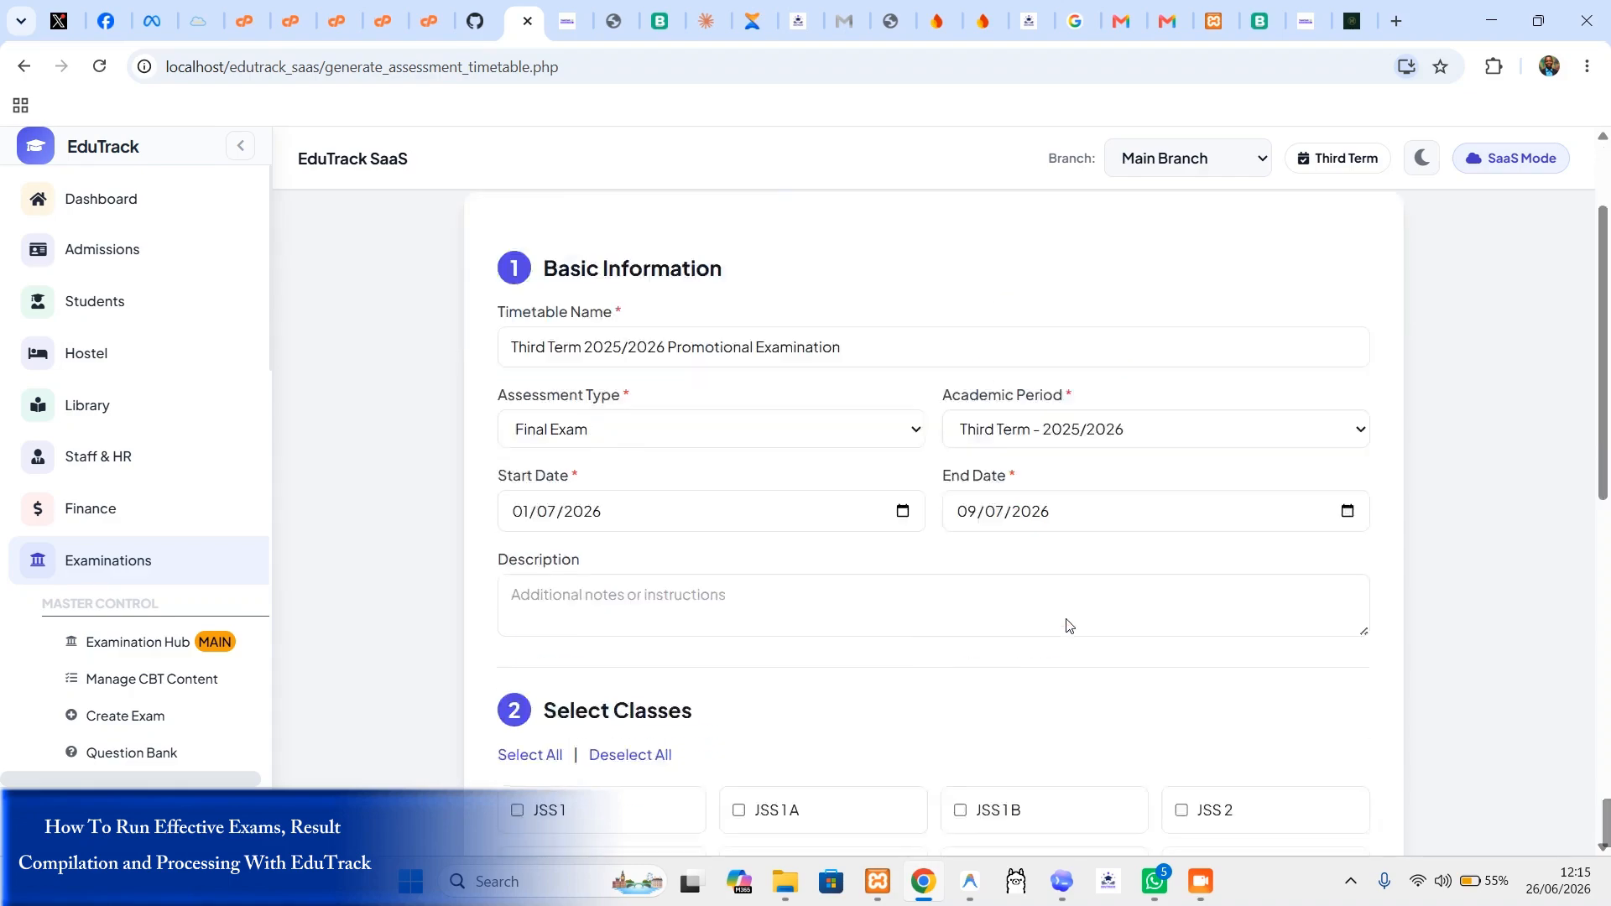
Step: Include all classes, set the exam duration to 60 minutes and generate the timetable
{"action": "scroll", "coordinate": [660, 640], "scroll_direction": "down", "scroll_amount": 3}
{"action": "left_click", "coordinate": [530, 590]}
{"action": "scroll", "coordinate": [691, 651], "scroll_direction": "down", "scroll_amount": 5}
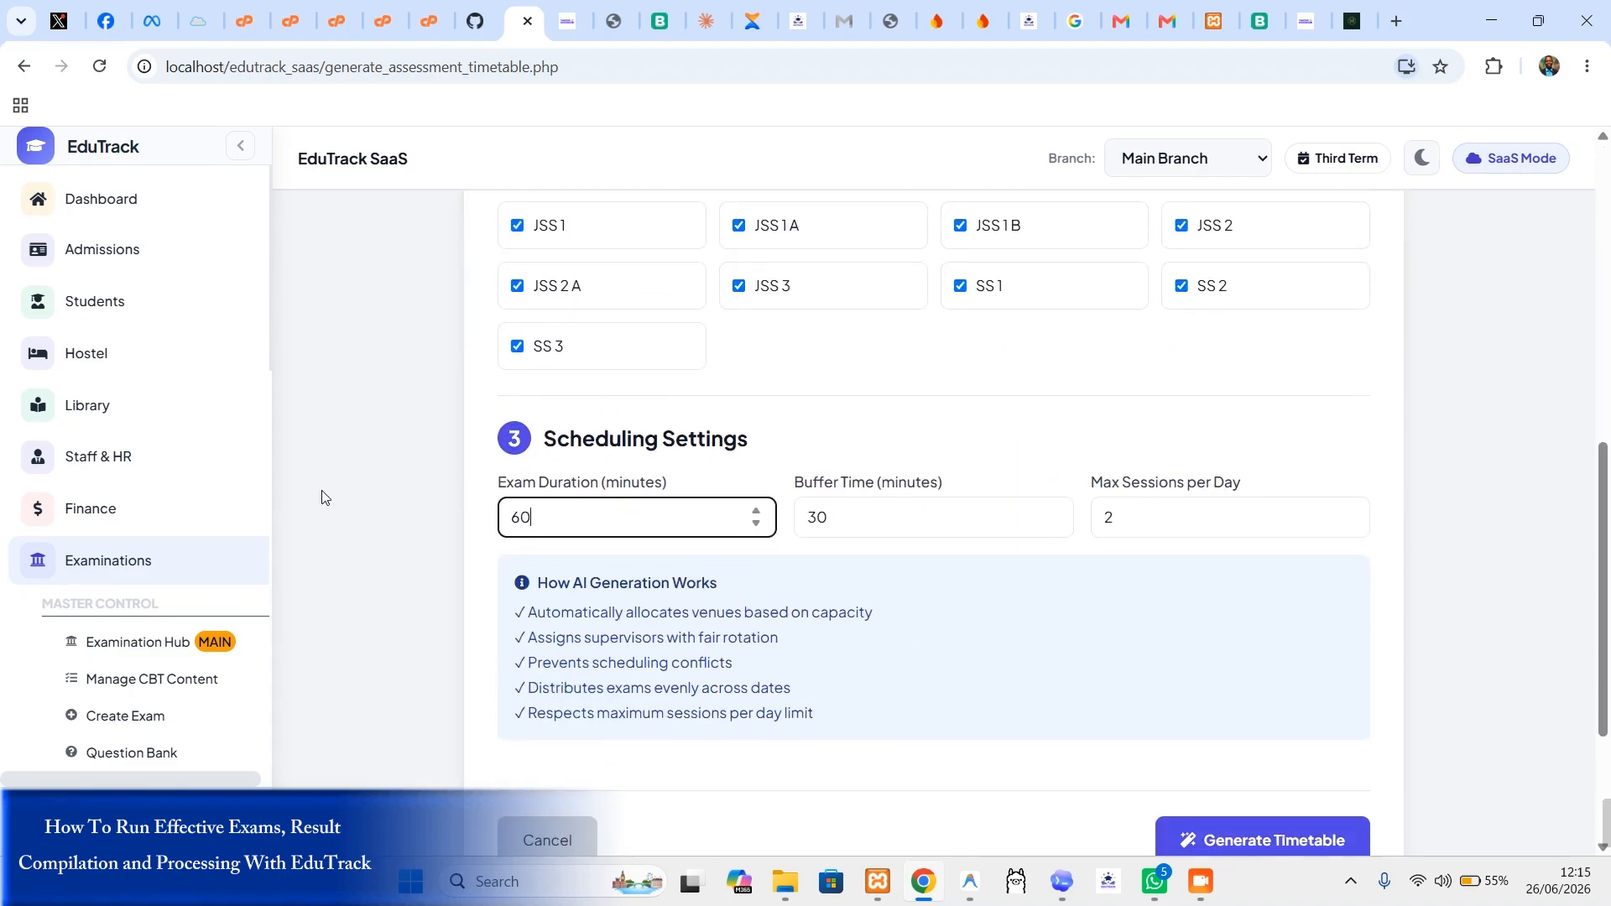
{"action": "scroll", "coordinate": [971, 493], "scroll_direction": "down", "scroll_amount": 3}
{"action": "left_click", "coordinate": [1267, 596]}
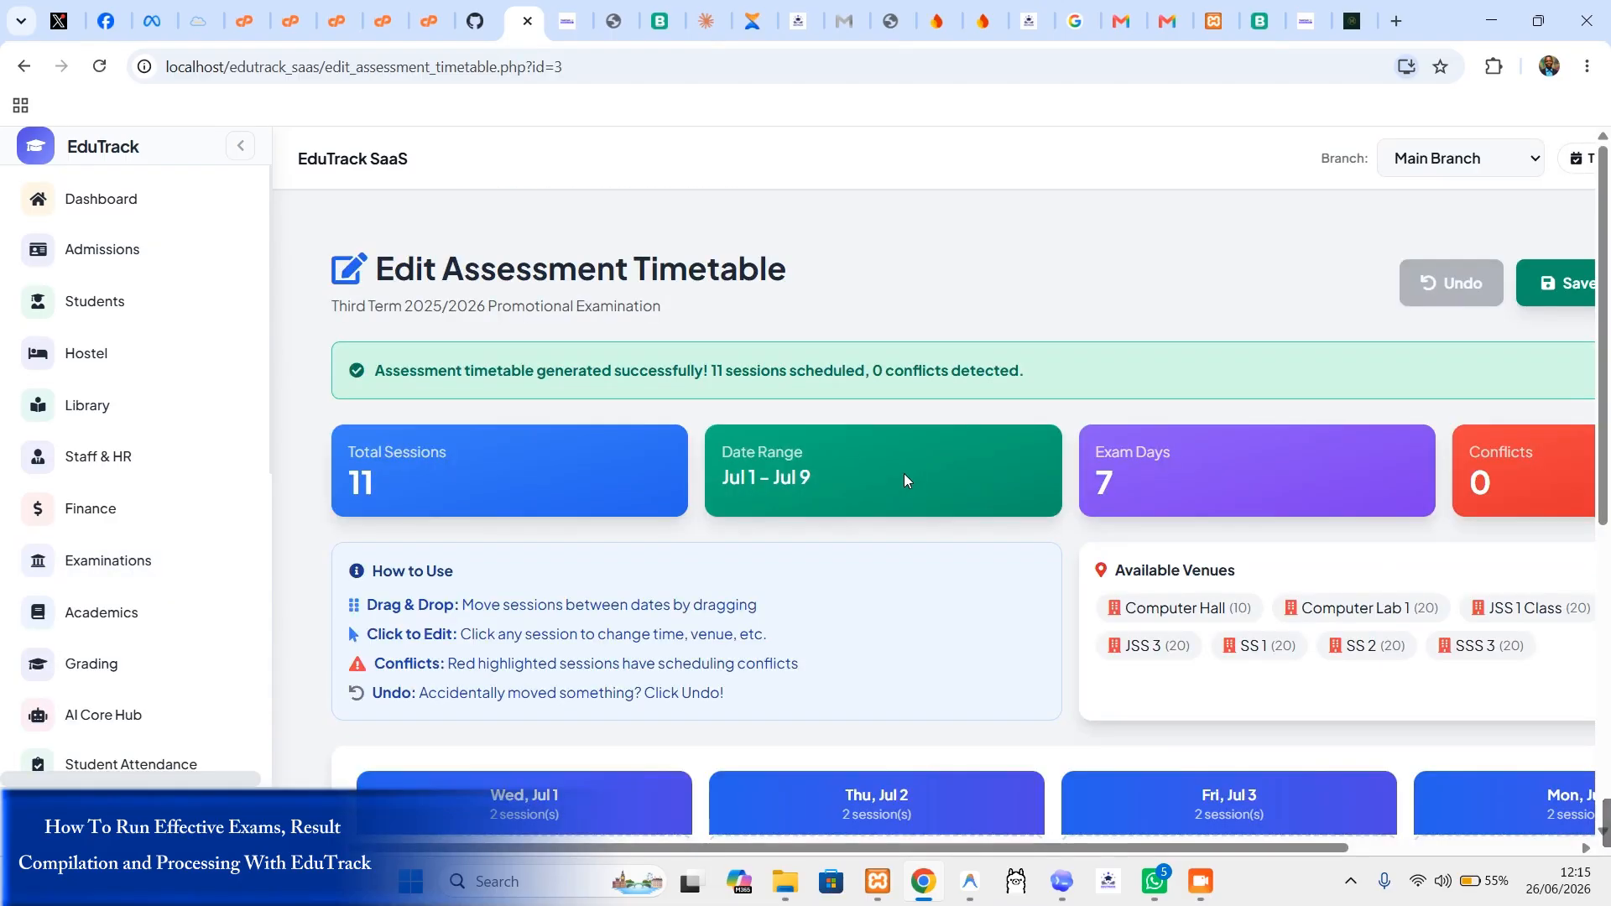
Step: Examine the generated exam sessions across all dates, along with the timetable's summary and available venues
{"action": "scroll", "coordinate": [1149, 486], "scroll_direction": "down", "scroll_amount": 7}
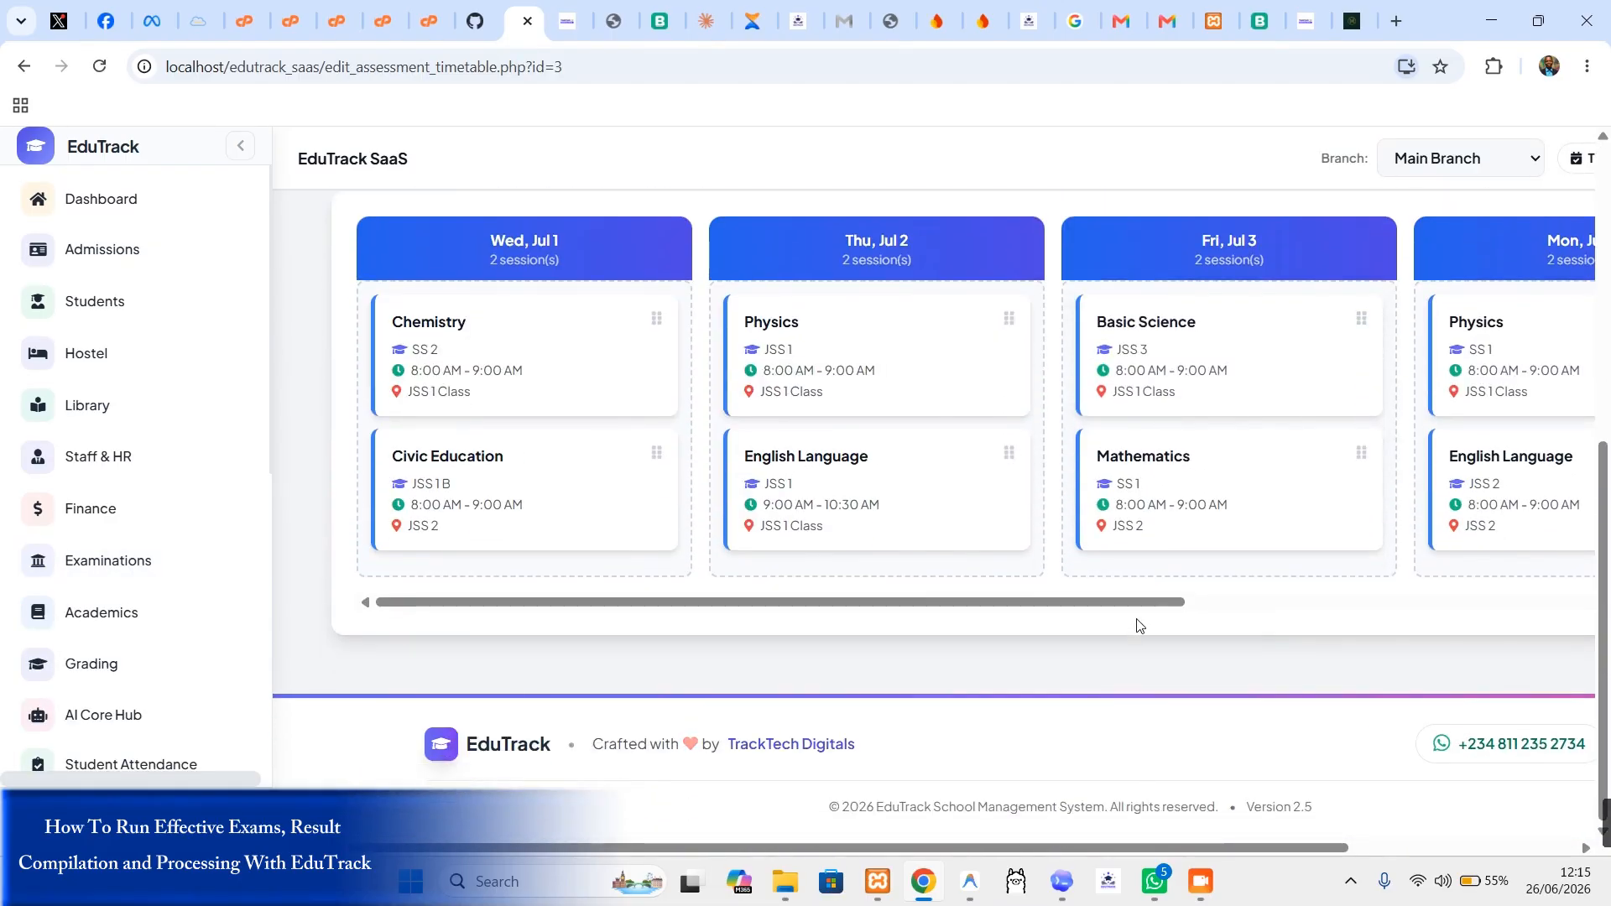
{"action": "left_click_drag", "start_coordinate": [1147, 600], "coordinate": [1592, 553]}
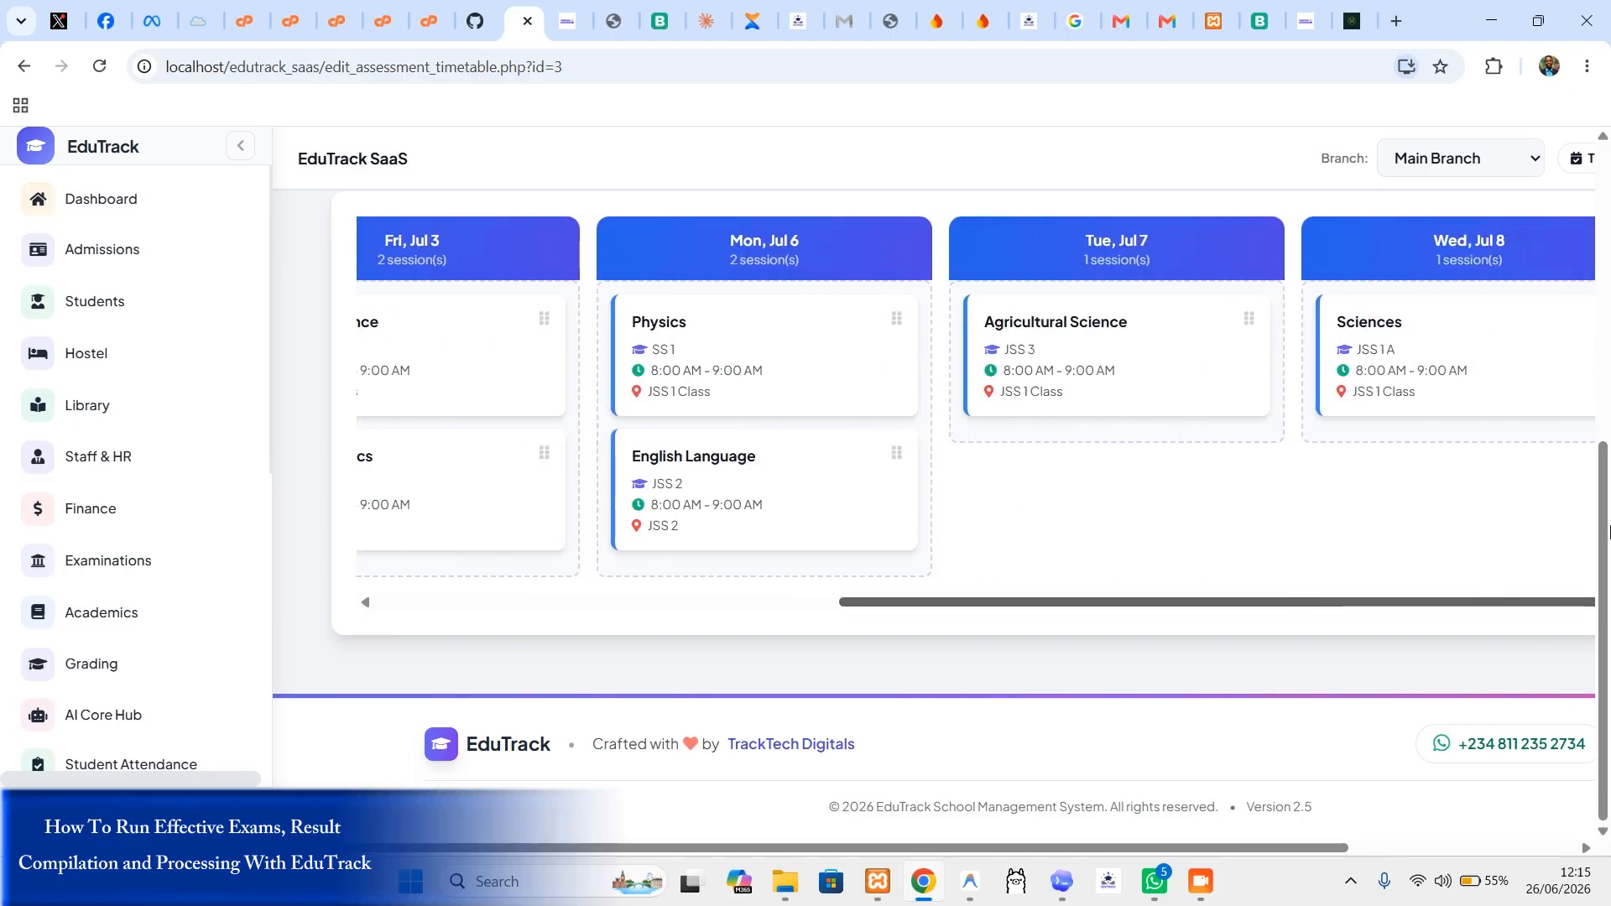
{"action": "scroll", "coordinate": [1535, 541], "scroll_direction": "left", "scroll_amount": 9}
{"action": "scroll", "coordinate": [1540, 537], "scroll_direction": "right", "scroll_amount": 6}
{"action": "scroll", "coordinate": [1540, 537], "scroll_direction": "left", "scroll_amount": 6}
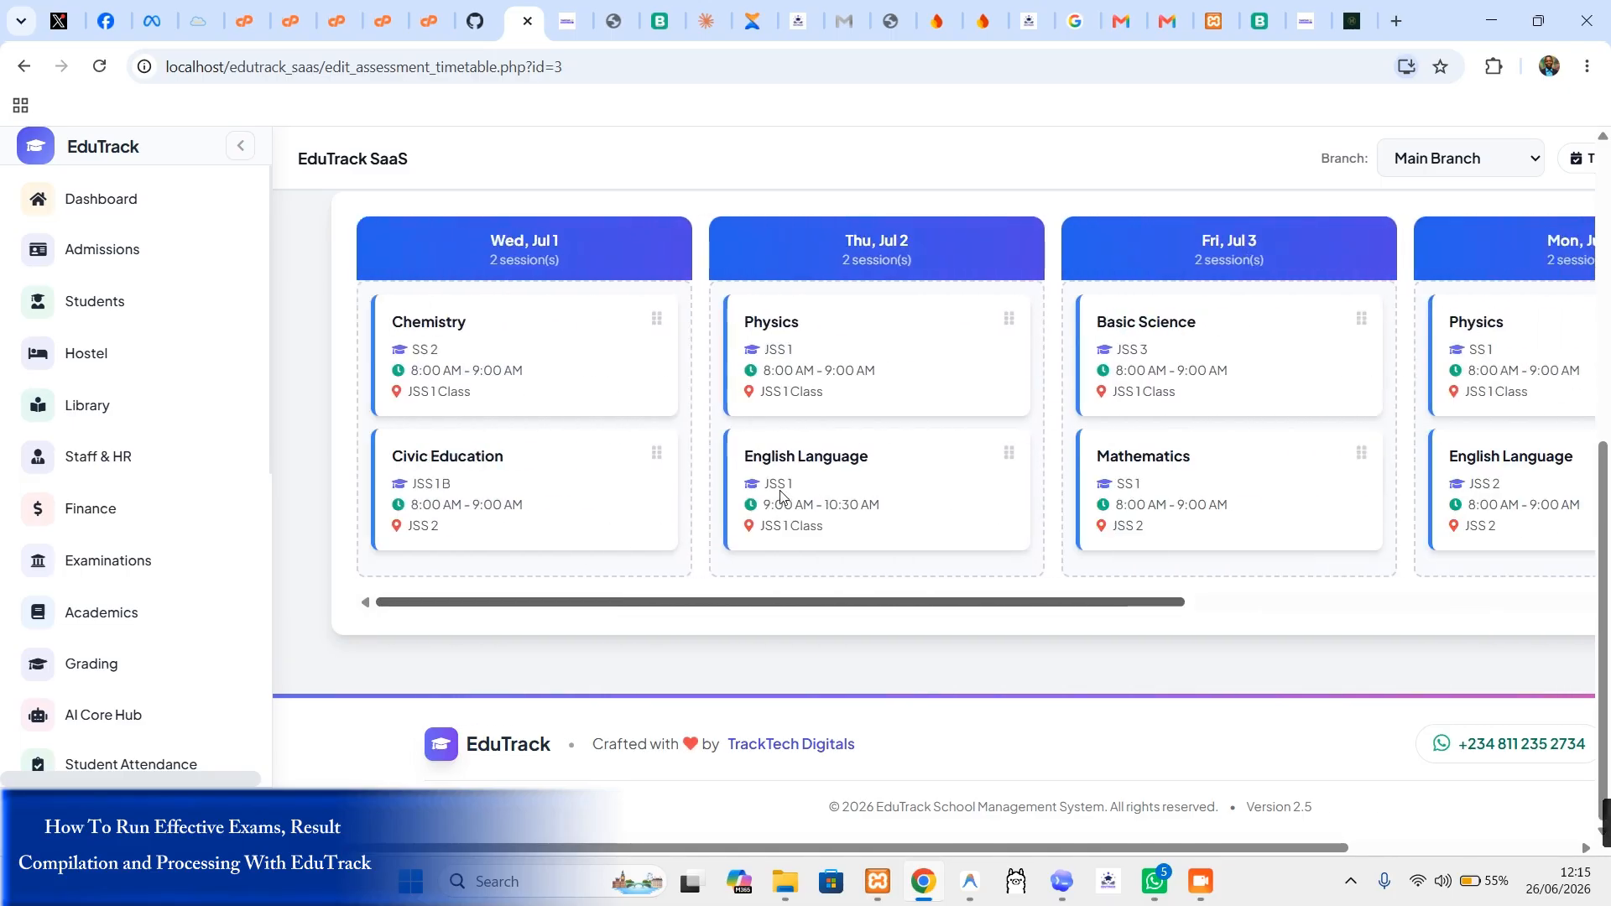
{"action": "scroll", "coordinate": [1540, 537], "scroll_direction": "right", "scroll_amount": 7}
{"action": "scroll", "coordinate": [848, 403], "scroll_direction": "left", "scroll_amount": 7}
{"action": "scroll", "coordinate": [1068, 442], "scroll_direction": "up", "scroll_amount": 2}
{"action": "scroll", "coordinate": [1067, 442], "scroll_direction": "up", "scroll_amount": 3}
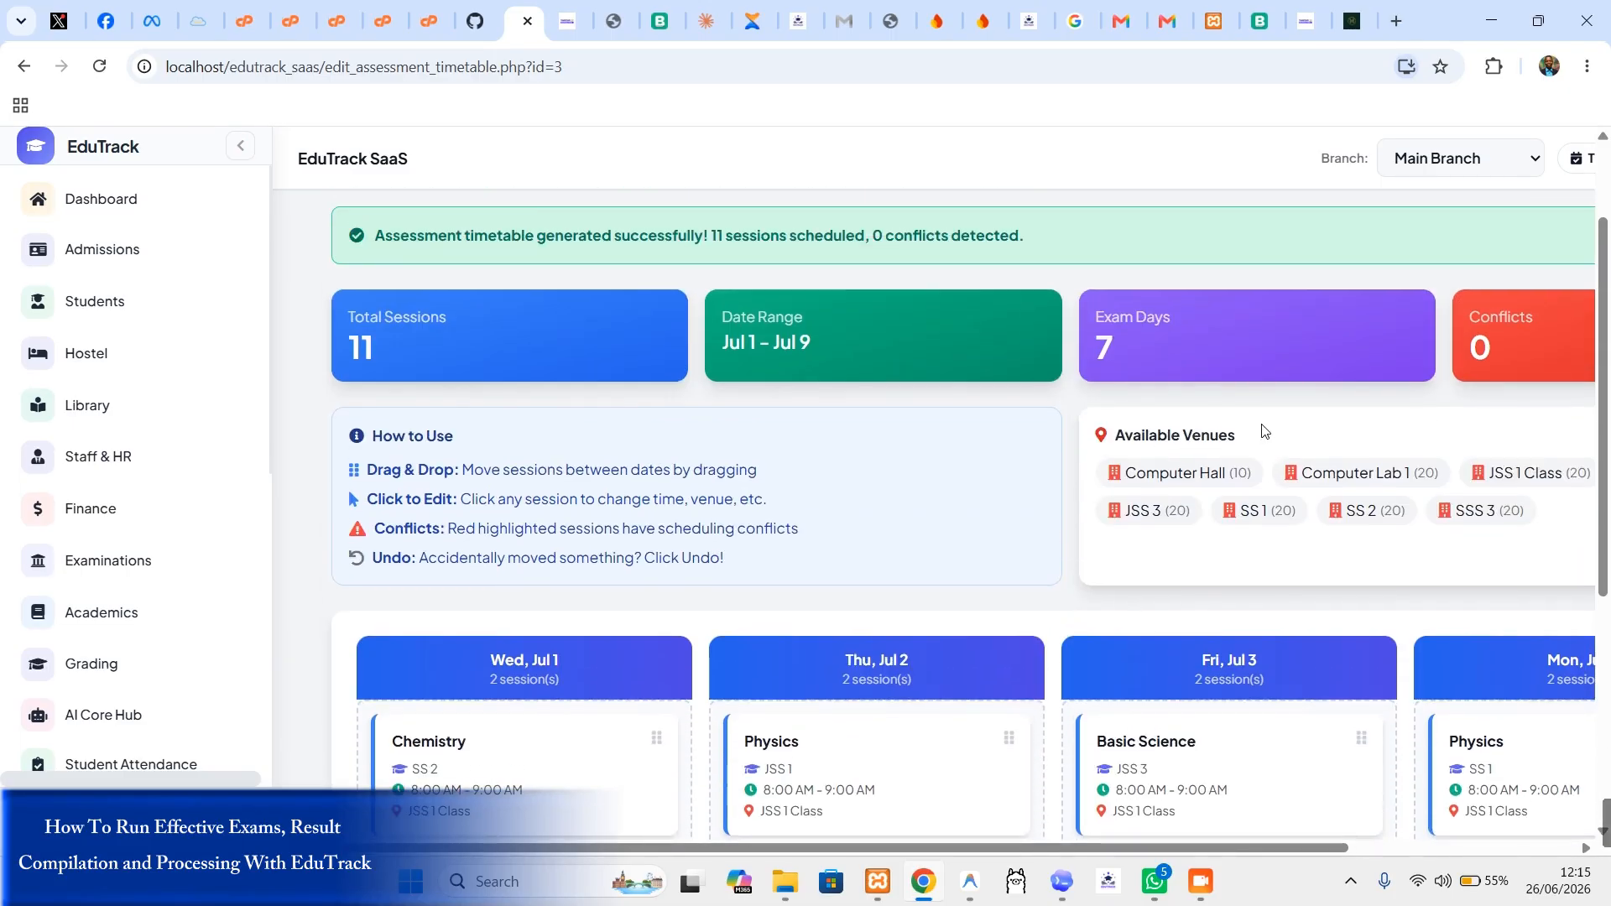
{"action": "scroll", "coordinate": [864, 638], "scroll_direction": "right", "scroll_amount": 3}
{"action": "scroll", "coordinate": [898, 587], "scroll_direction": "left", "scroll_amount": 3}
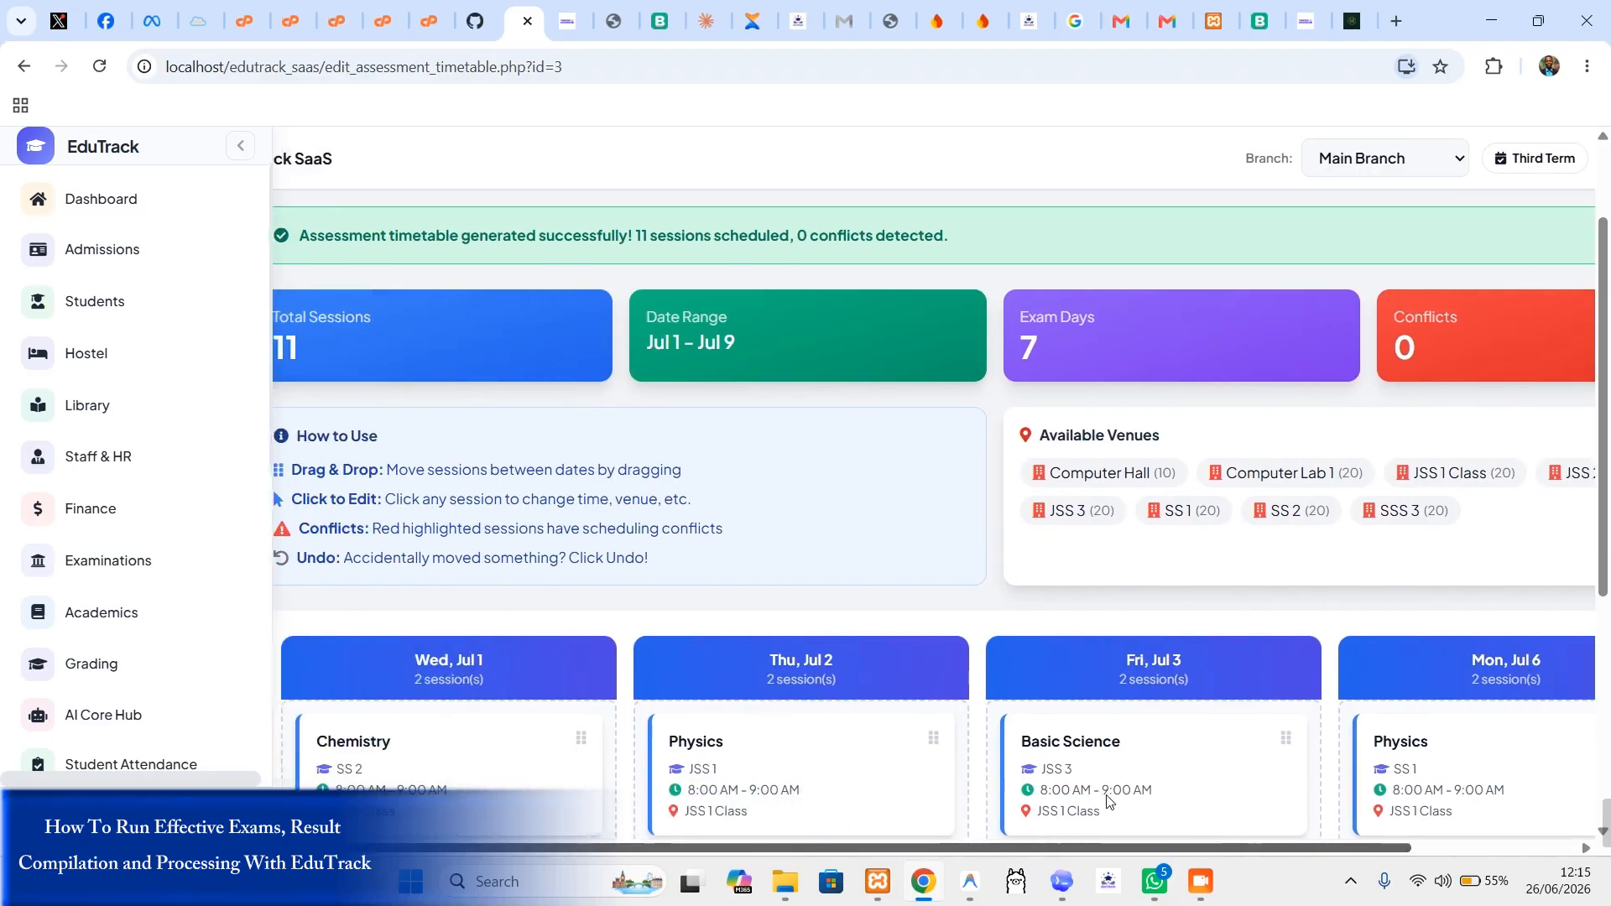
{"action": "scroll", "coordinate": [952, 590], "scroll_direction": "down", "scroll_amount": 5}
{"action": "scroll", "coordinate": [952, 590], "scroll_direction": "up", "scroll_amount": 6}
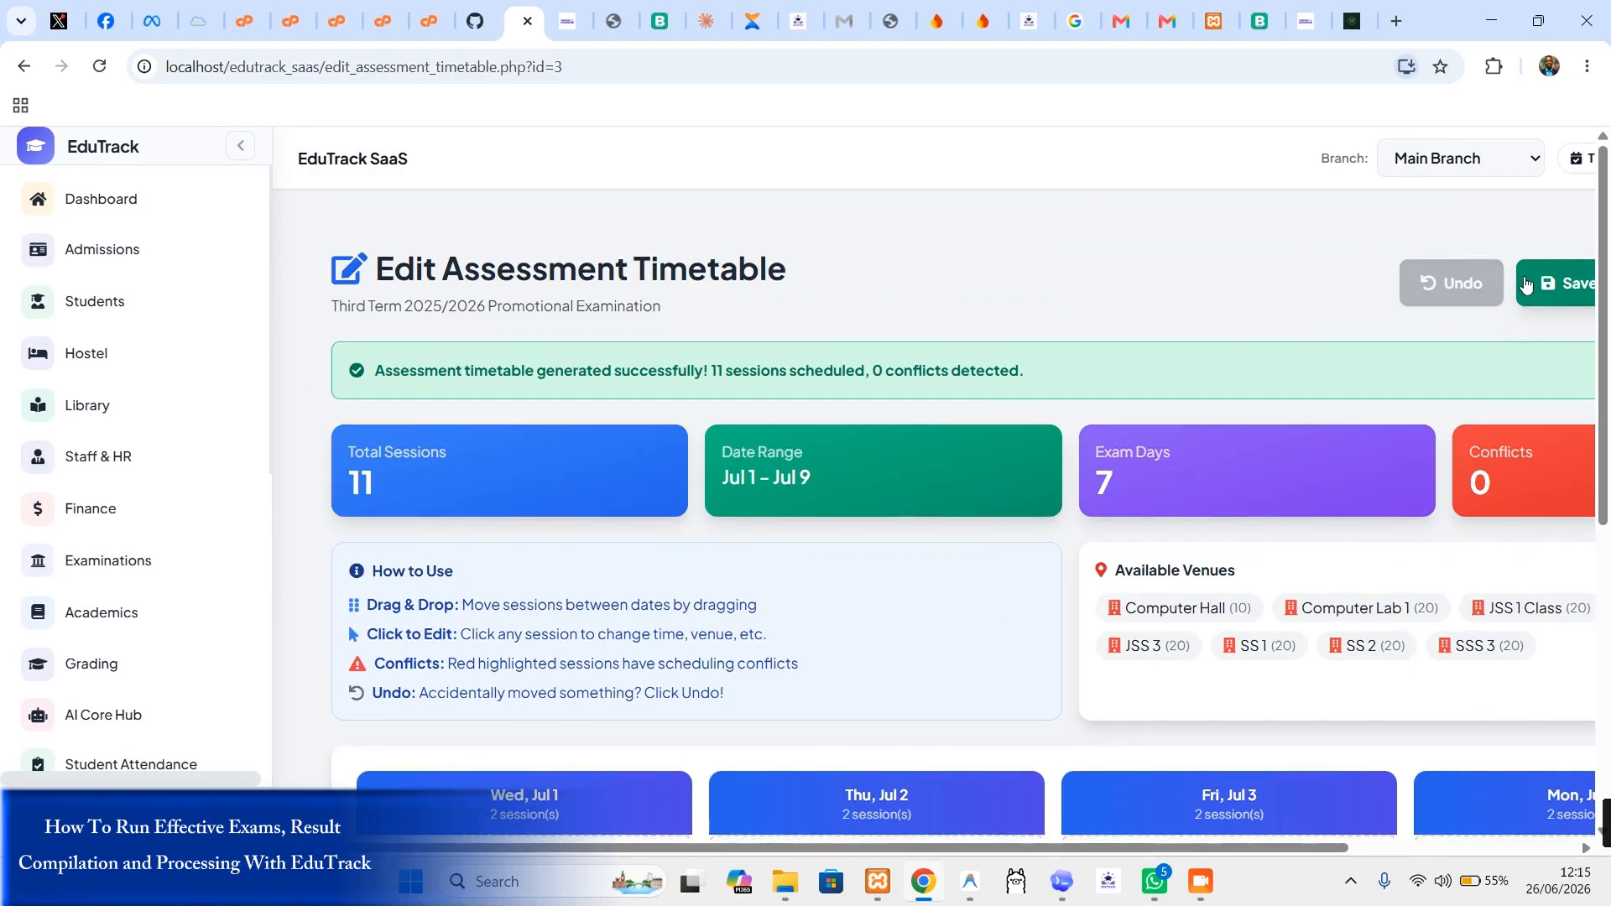
Step: Save the generated assessment timetable and check its scheduled sessions
{"action": "scroll", "coordinate": [1426, 755], "scroll_direction": "right", "scroll_amount": 3}
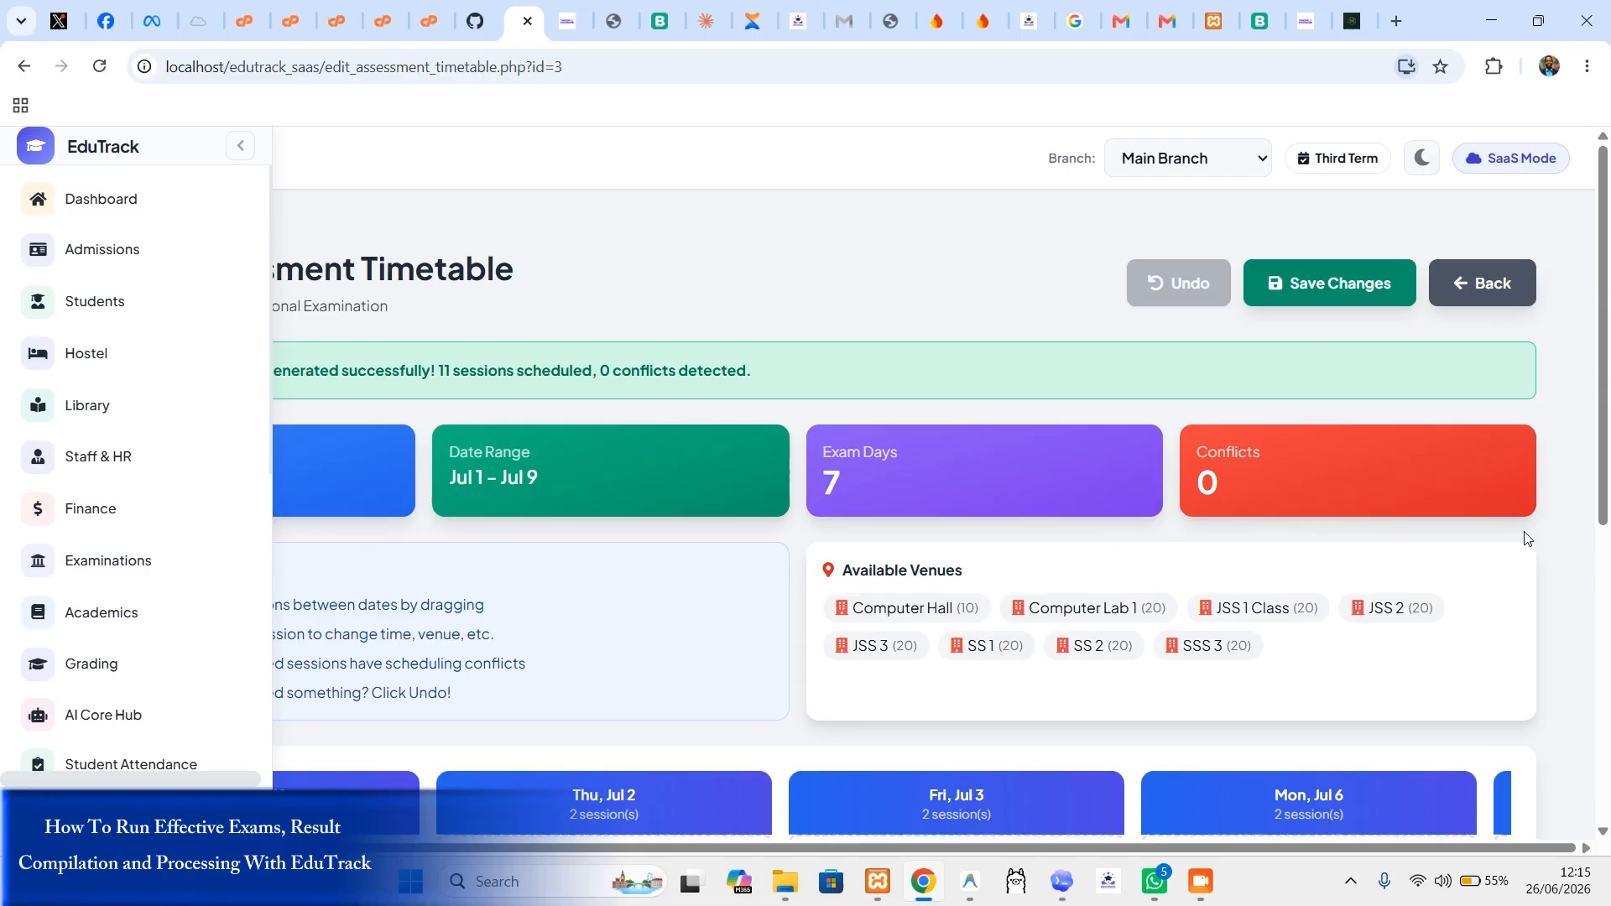
{"action": "left_click", "coordinate": [1330, 281]}
{"action": "scroll", "coordinate": [1385, 445], "scroll_direction": "down", "scroll_amount": 5}
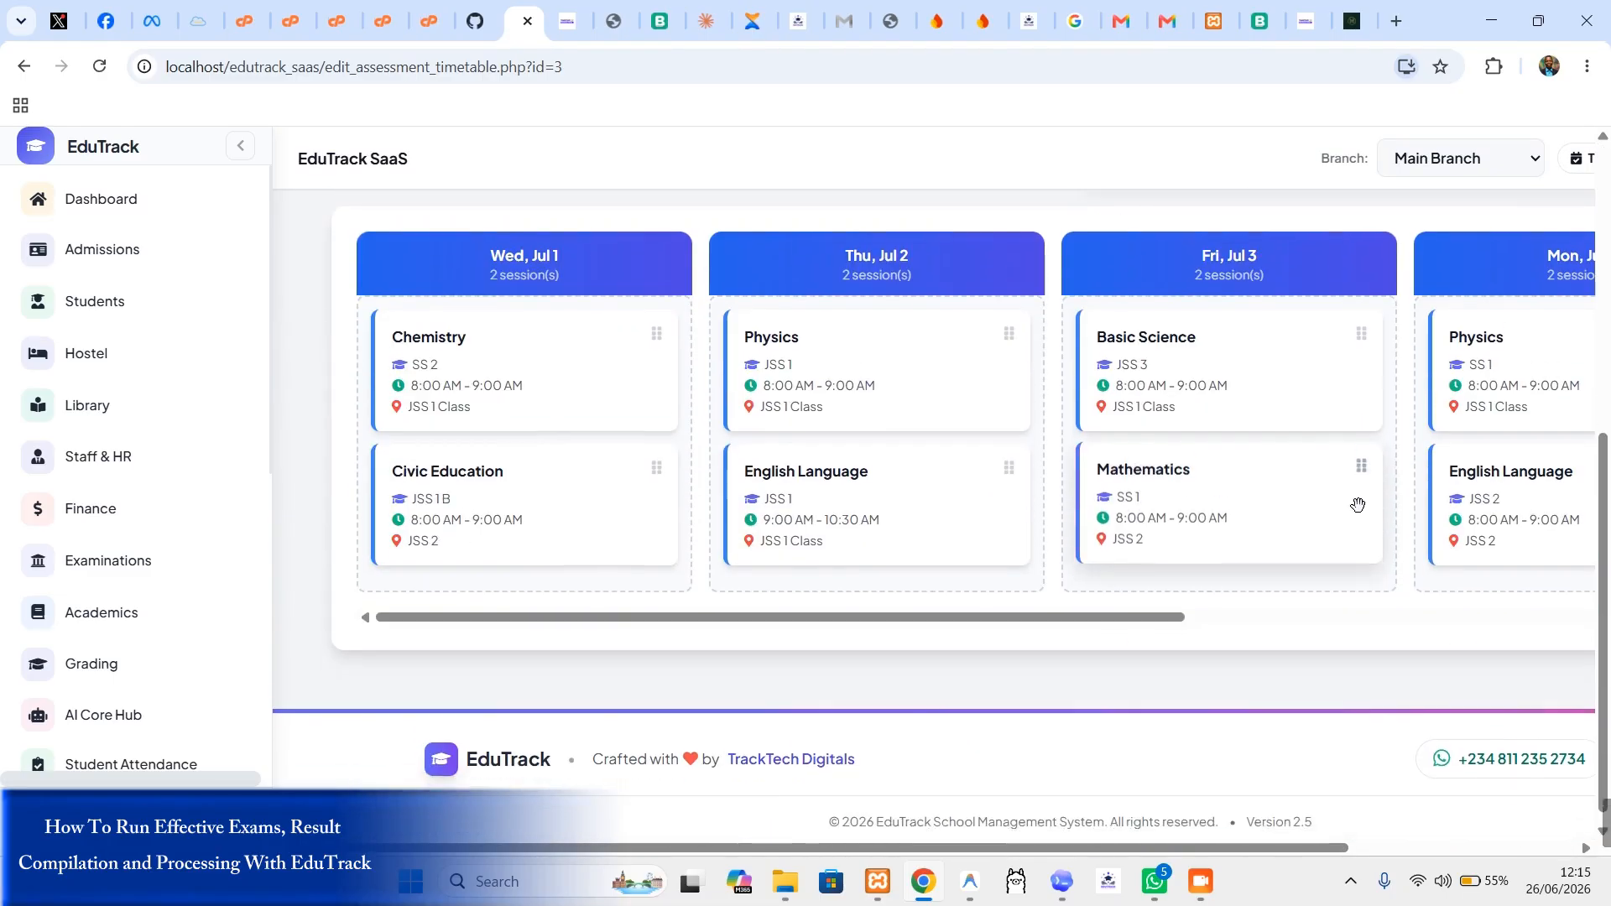
{"action": "scroll", "coordinate": [1356, 503], "scroll_direction": "up", "scroll_amount": 5}
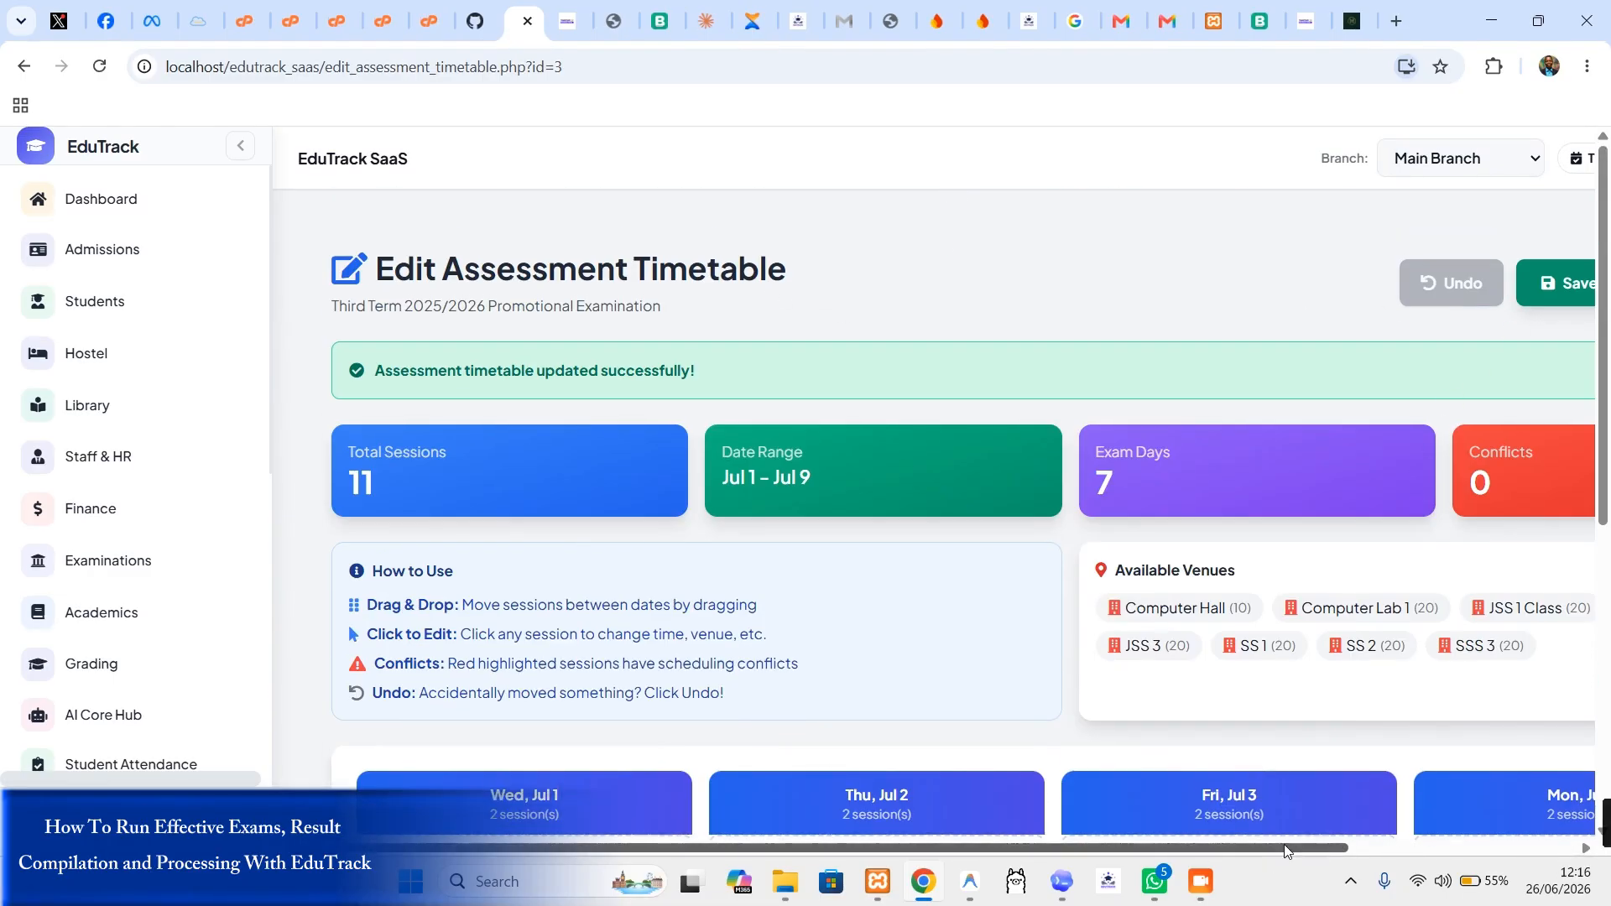
Step: Return to the assessment timetables list and view the promotional examination's schedule by date, checking times, venues and students
{"action": "left_click_drag", "start_coordinate": [1284, 845], "coordinate": [1510, 846]}
{"action": "left_click", "coordinate": [1497, 286]}
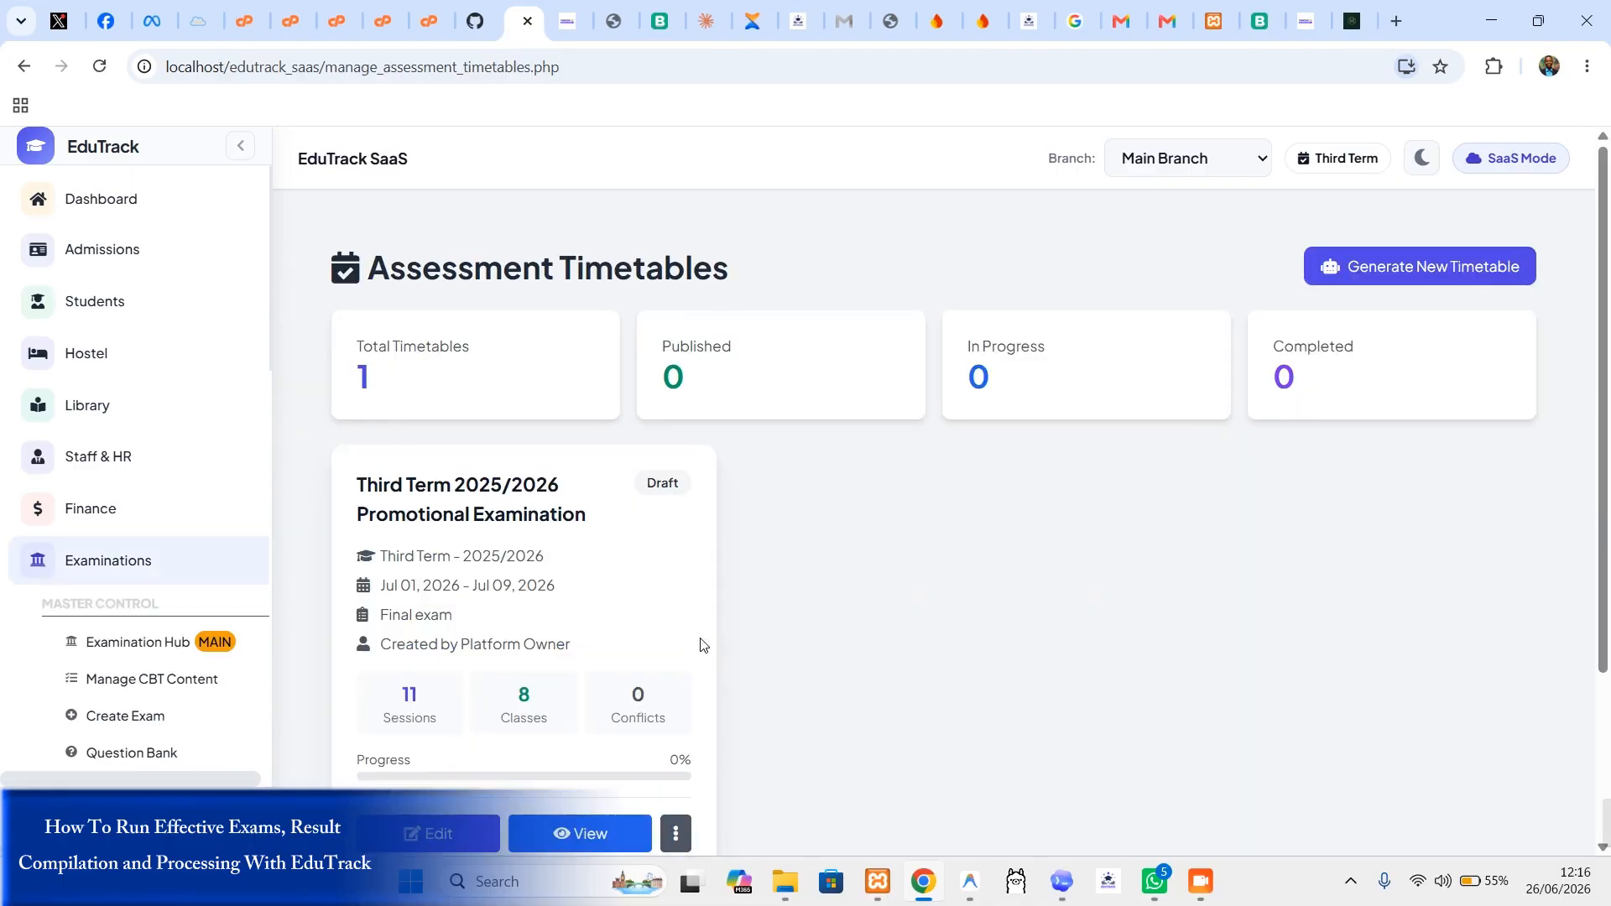
{"action": "scroll", "coordinate": [702, 646], "scroll_direction": "down", "scroll_amount": 3}
{"action": "left_click", "coordinate": [591, 617]}
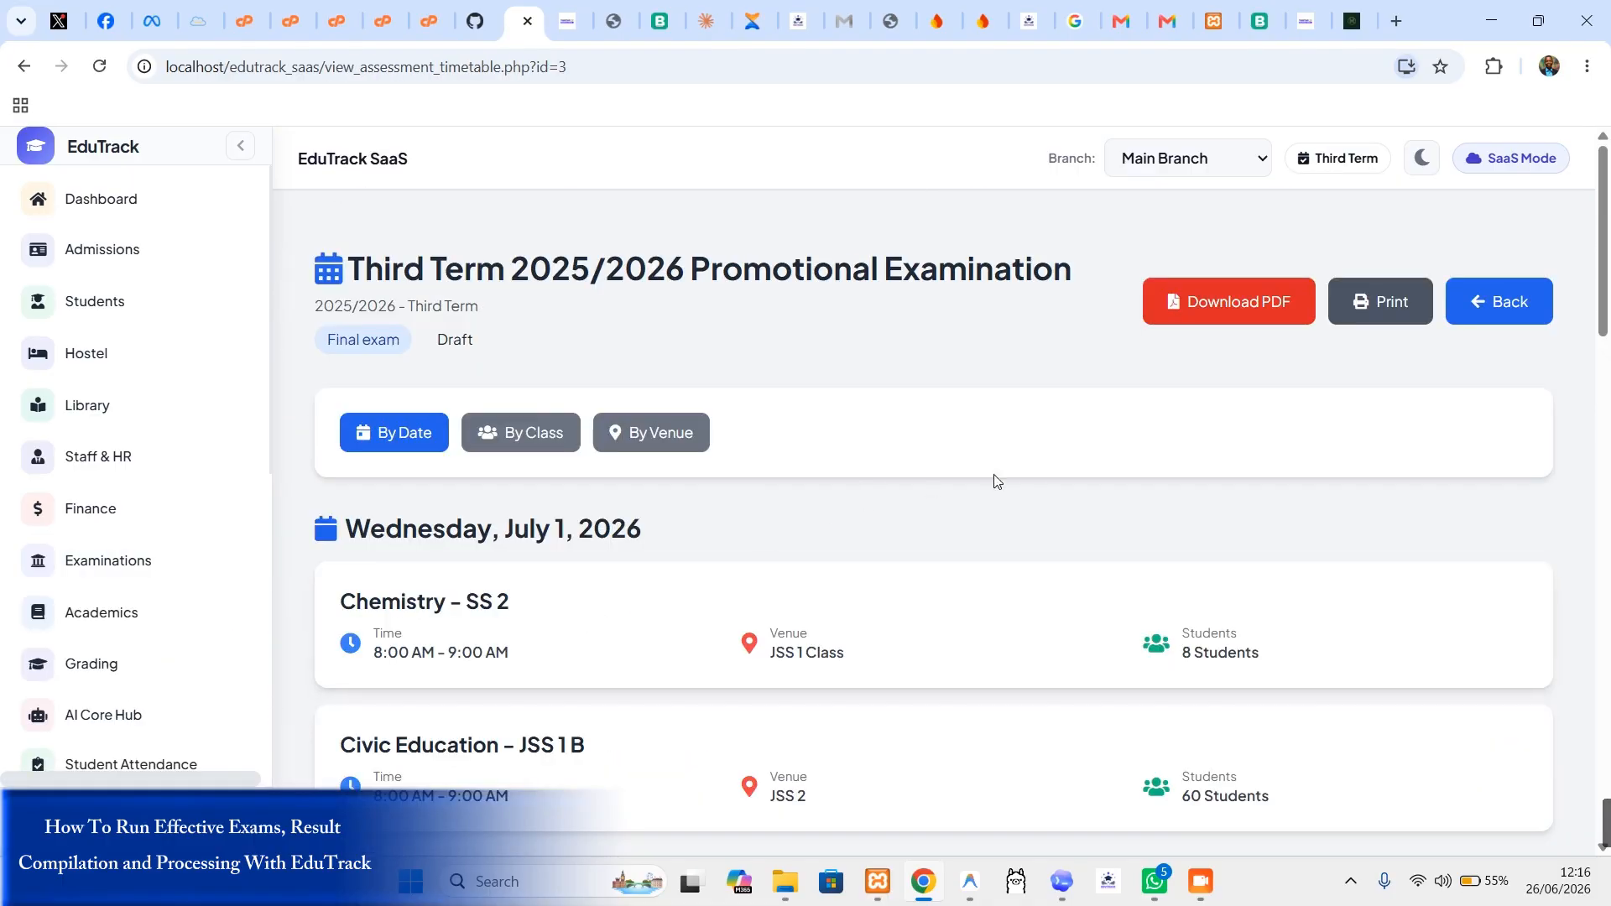
{"action": "scroll", "coordinate": [996, 479], "scroll_direction": "down", "scroll_amount": 3}
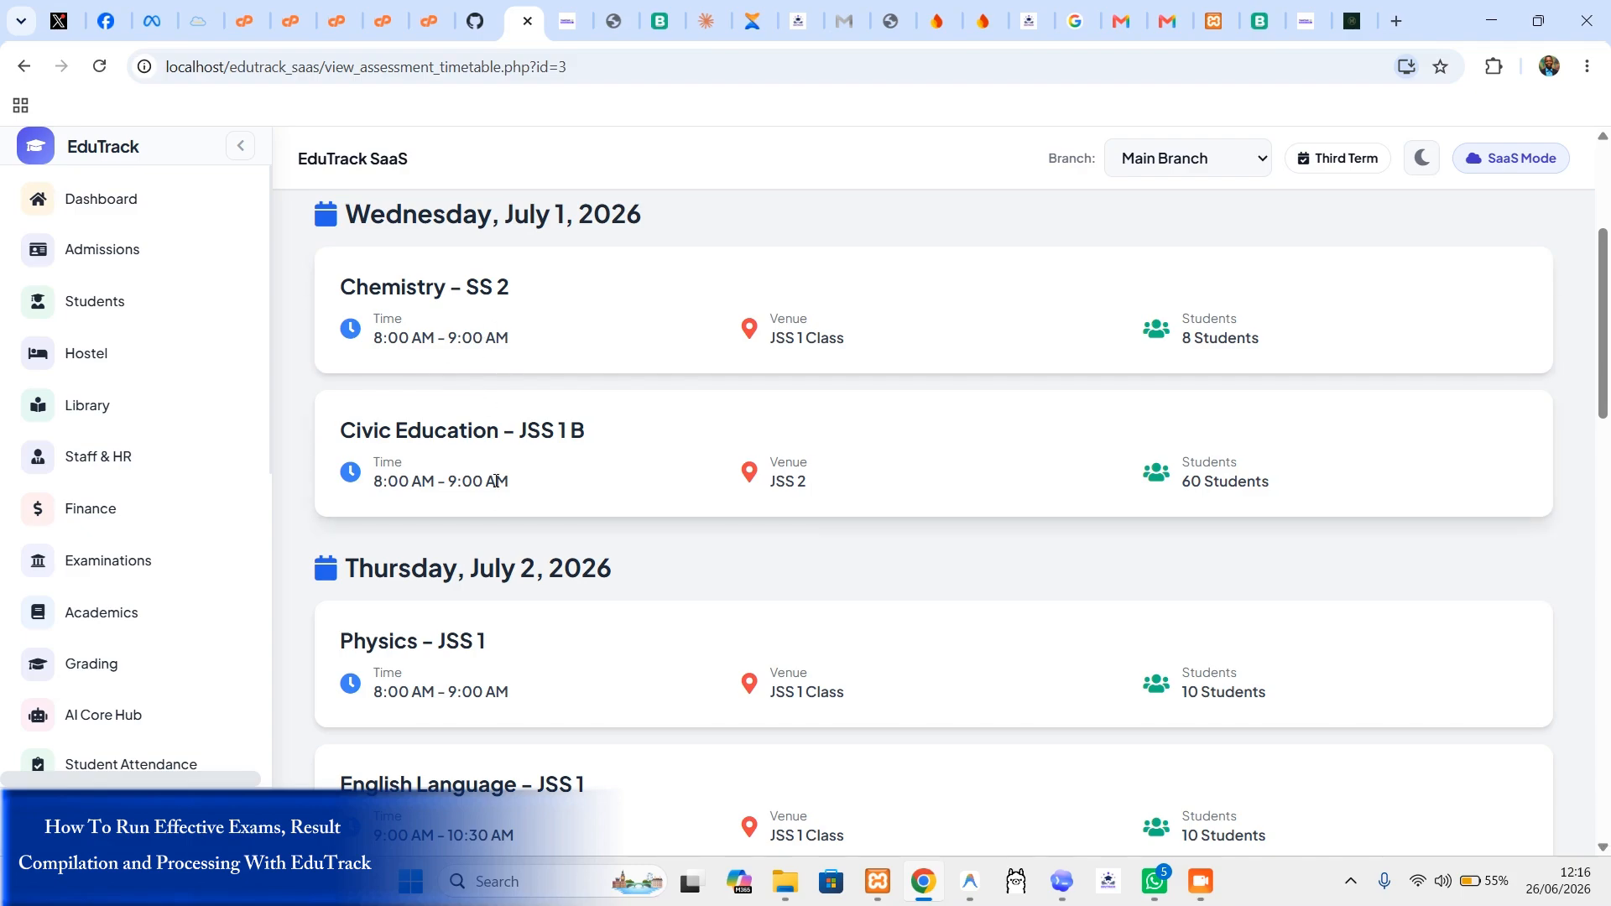
{"action": "scroll", "coordinate": [551, 482], "scroll_direction": "down", "scroll_amount": 1}
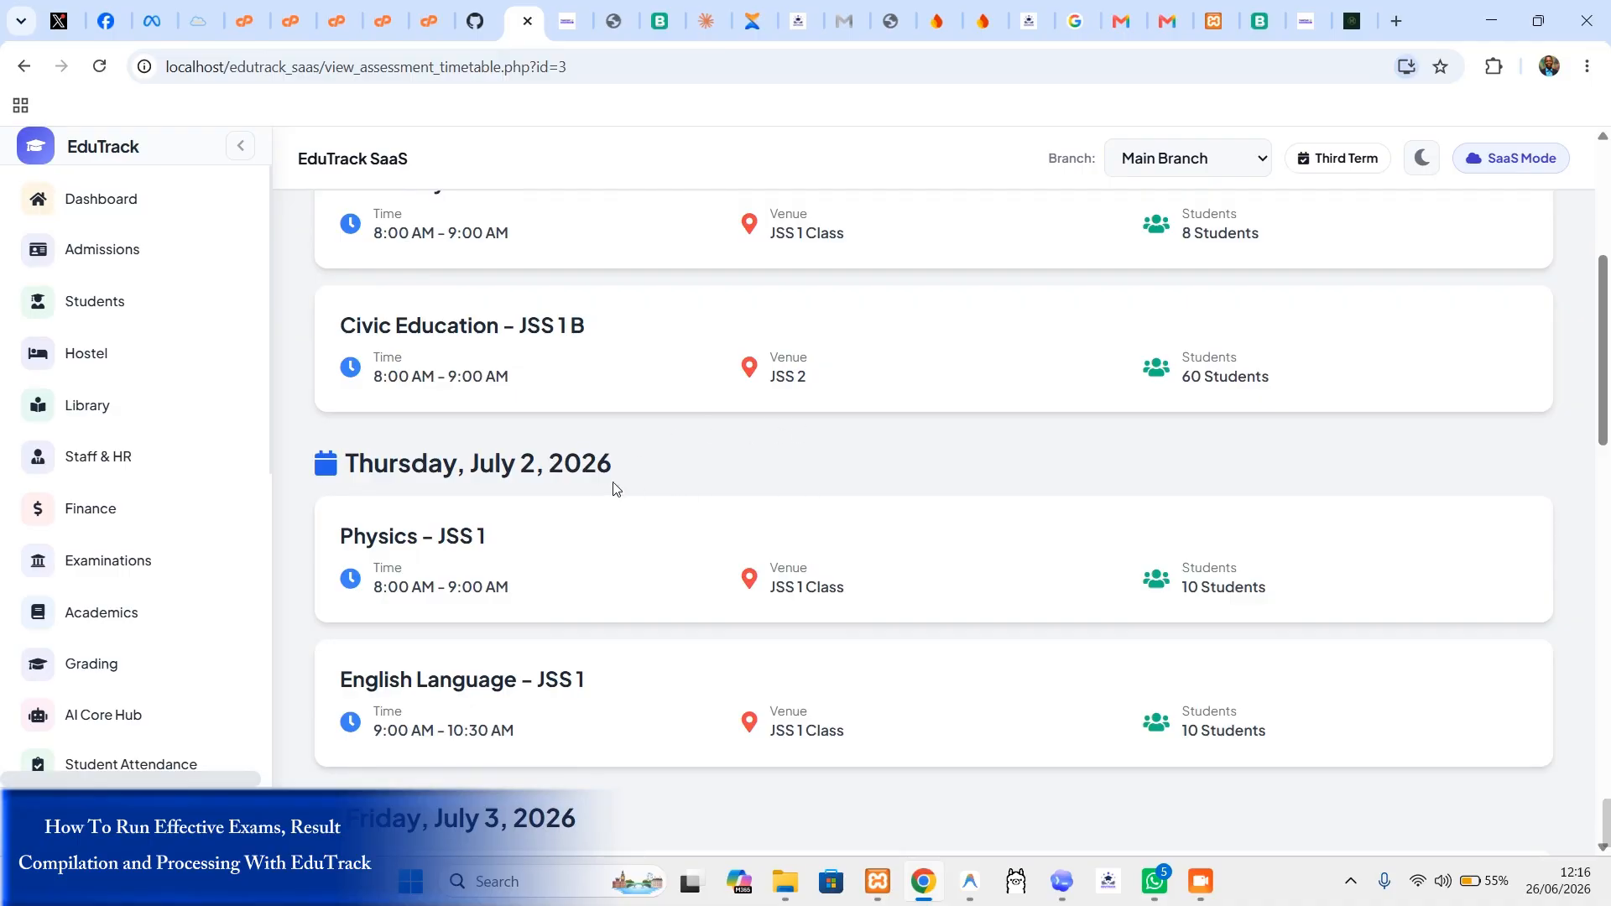
{"action": "scroll", "coordinate": [609, 489], "scroll_direction": "down", "scroll_amount": 4}
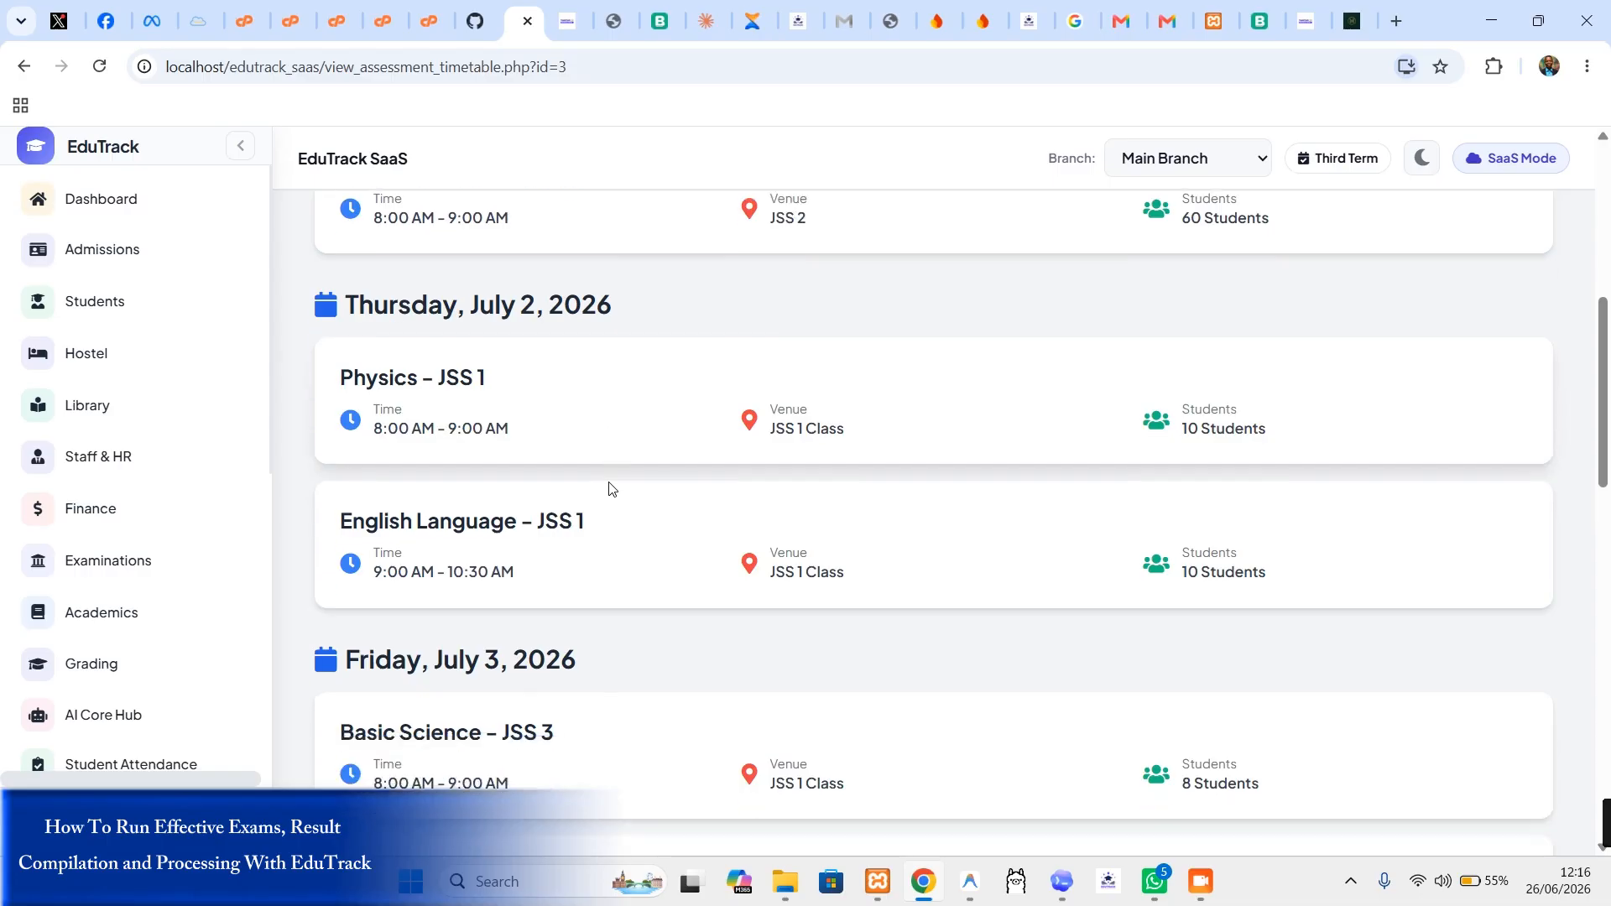
{"action": "scroll", "coordinate": [615, 489], "scroll_direction": "down", "scroll_amount": 10}
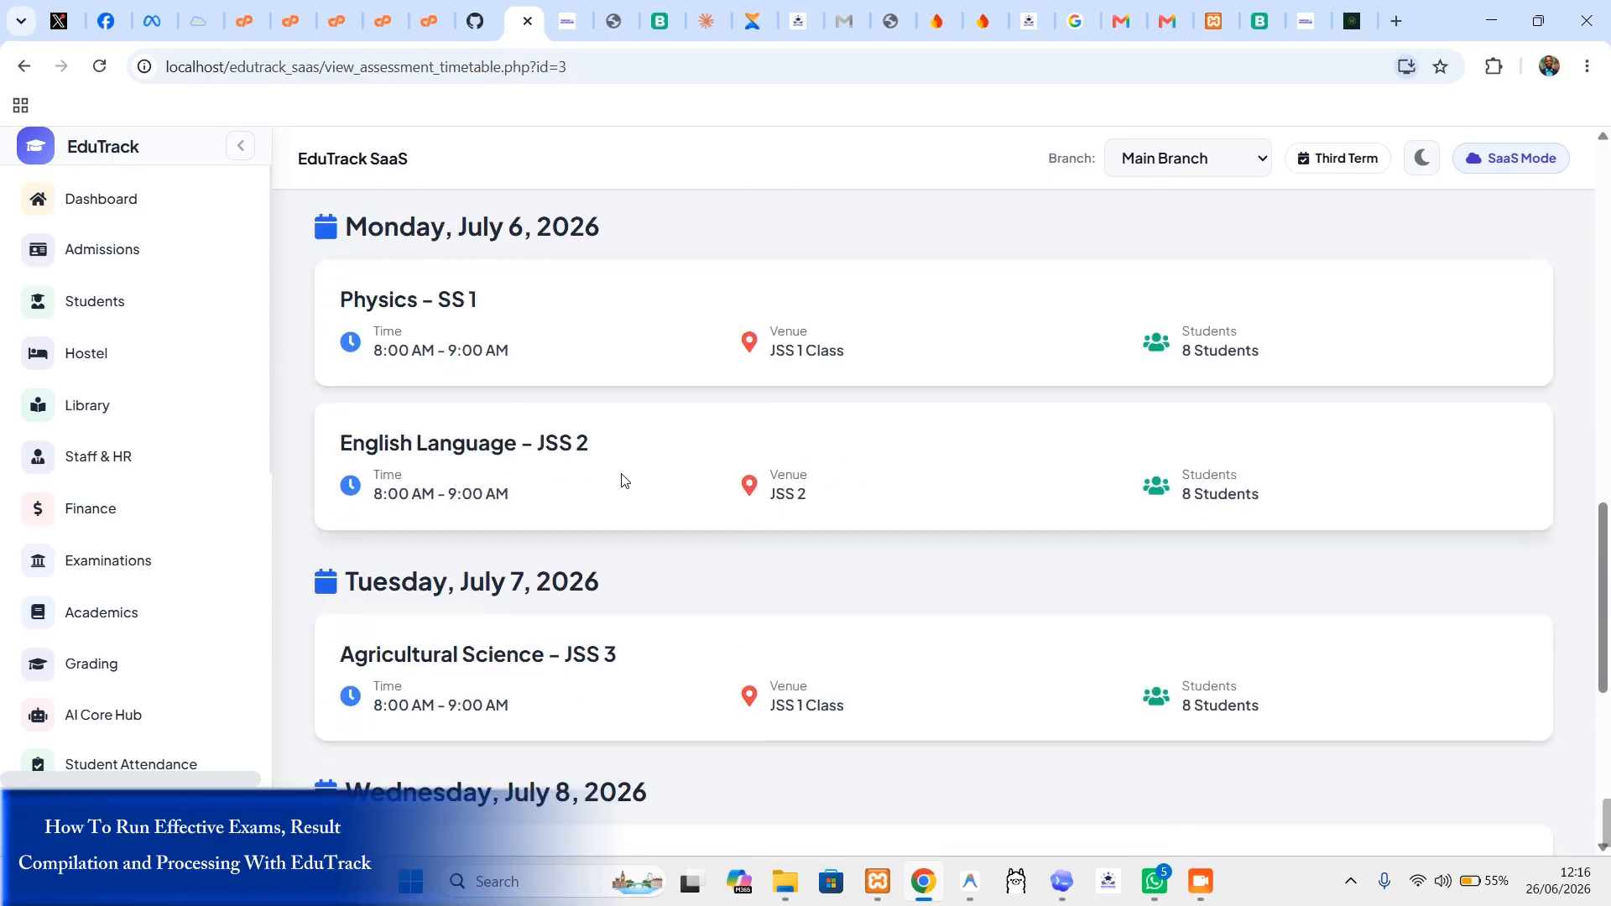
{"action": "scroll", "coordinate": [748, 475], "scroll_direction": "up", "scroll_amount": 20}
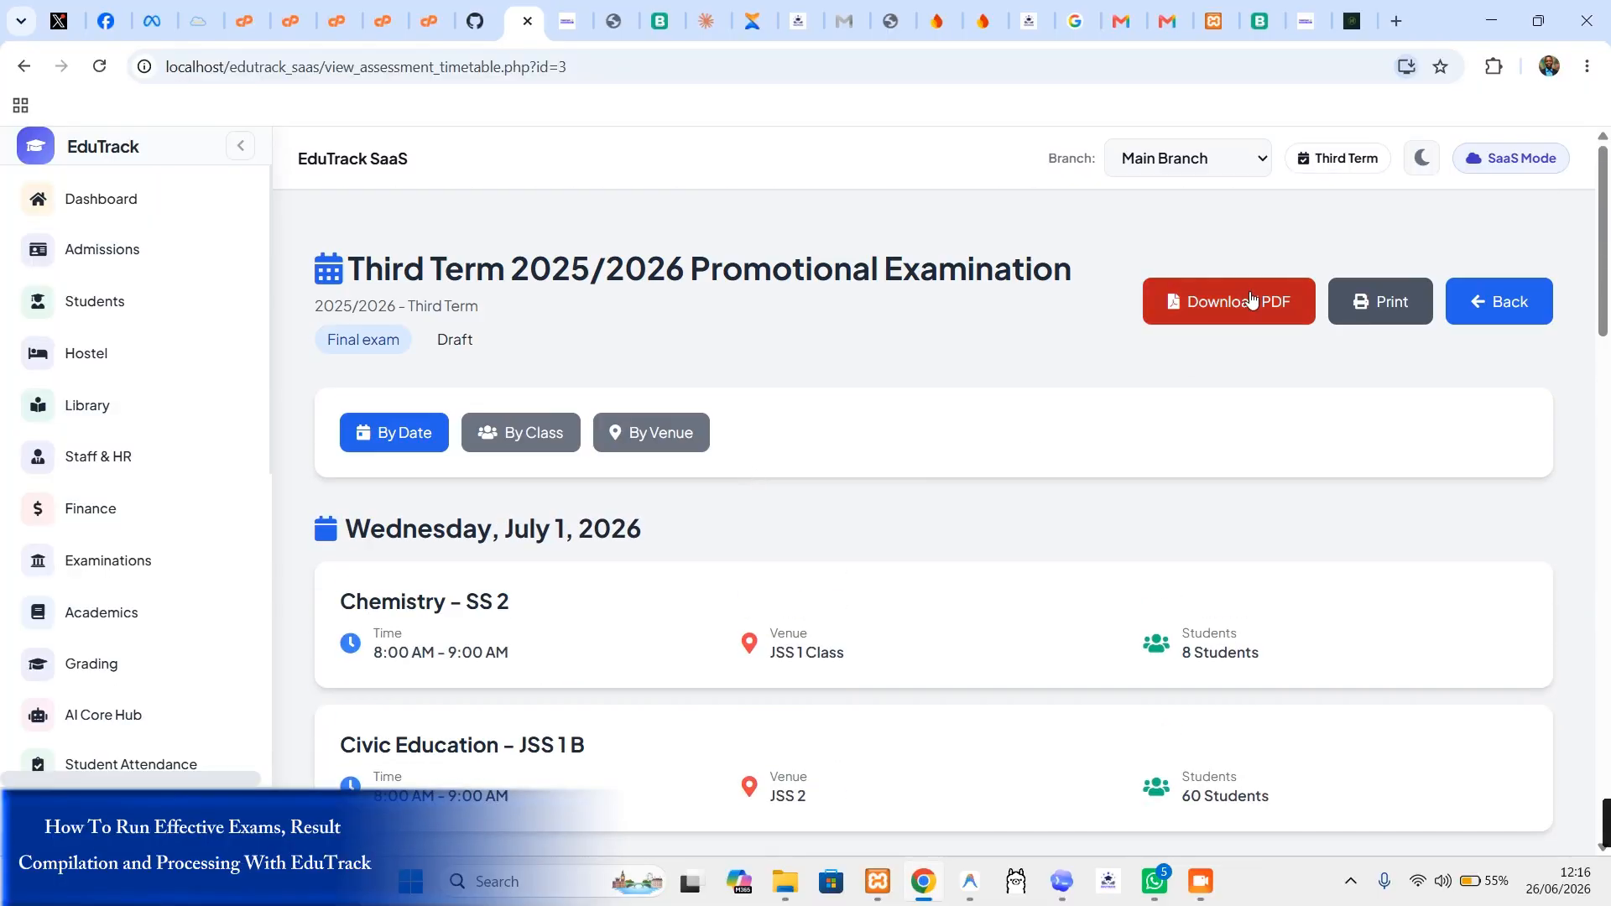
Step: Open the PDF version of the promotional examination timetable and review it from start to end
{"action": "left_click", "coordinate": [1261, 304]}
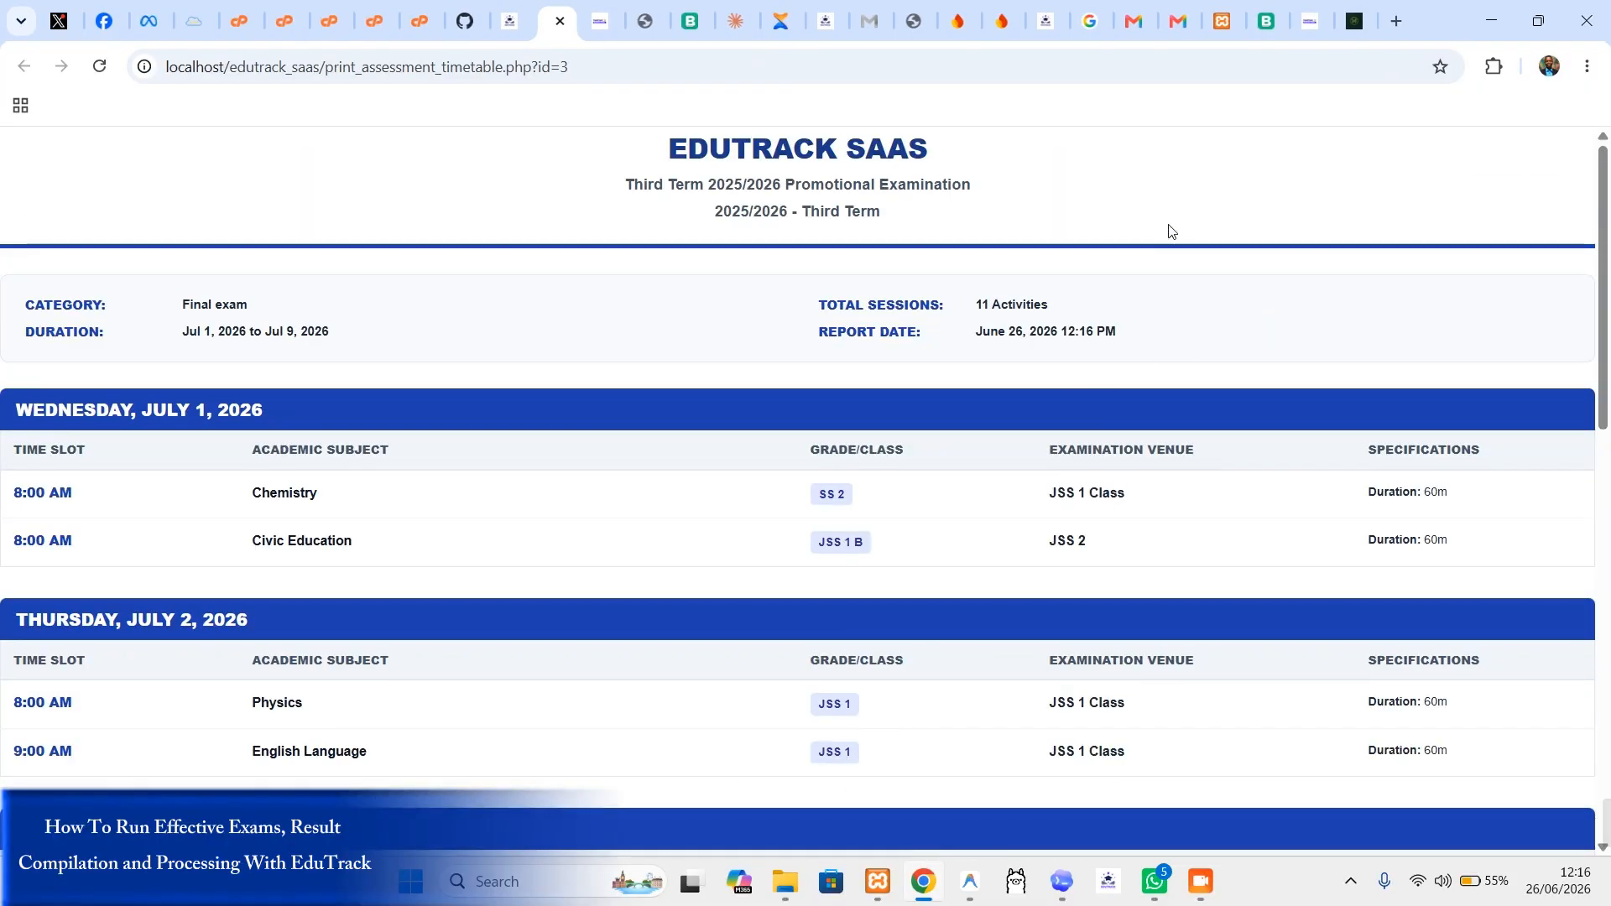
{"action": "scroll", "coordinate": [1174, 239], "scroll_direction": "down", "scroll_amount": 3}
{"action": "scroll", "coordinate": [1070, 490], "scroll_direction": "down", "scroll_amount": 10}
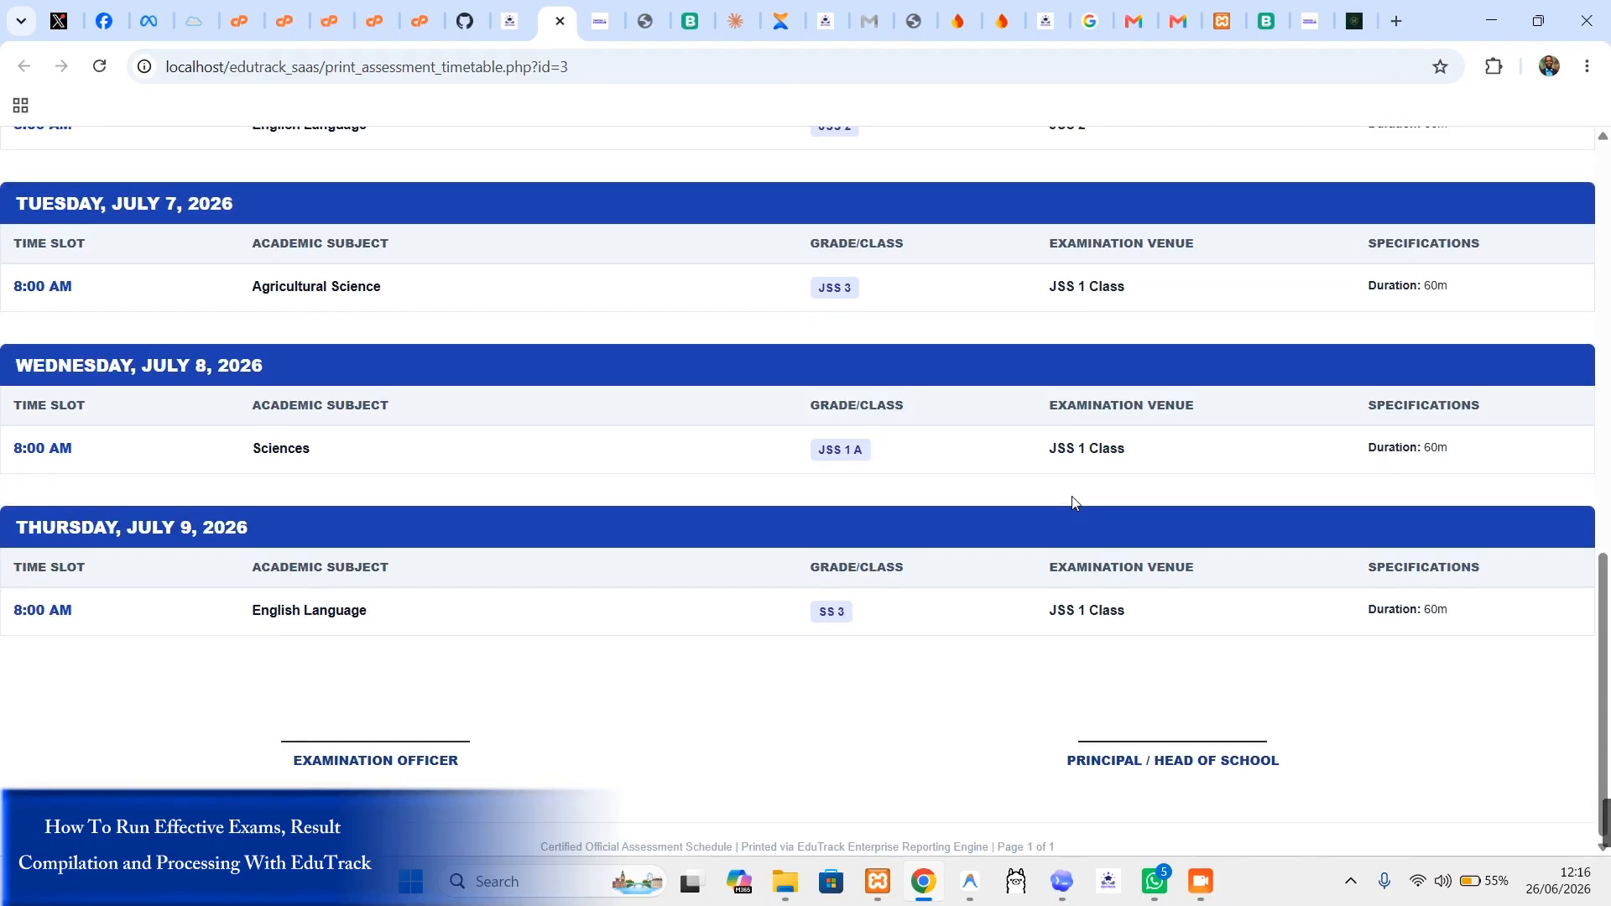
{"action": "scroll", "coordinate": [1072, 501], "scroll_direction": "up", "scroll_amount": 15}
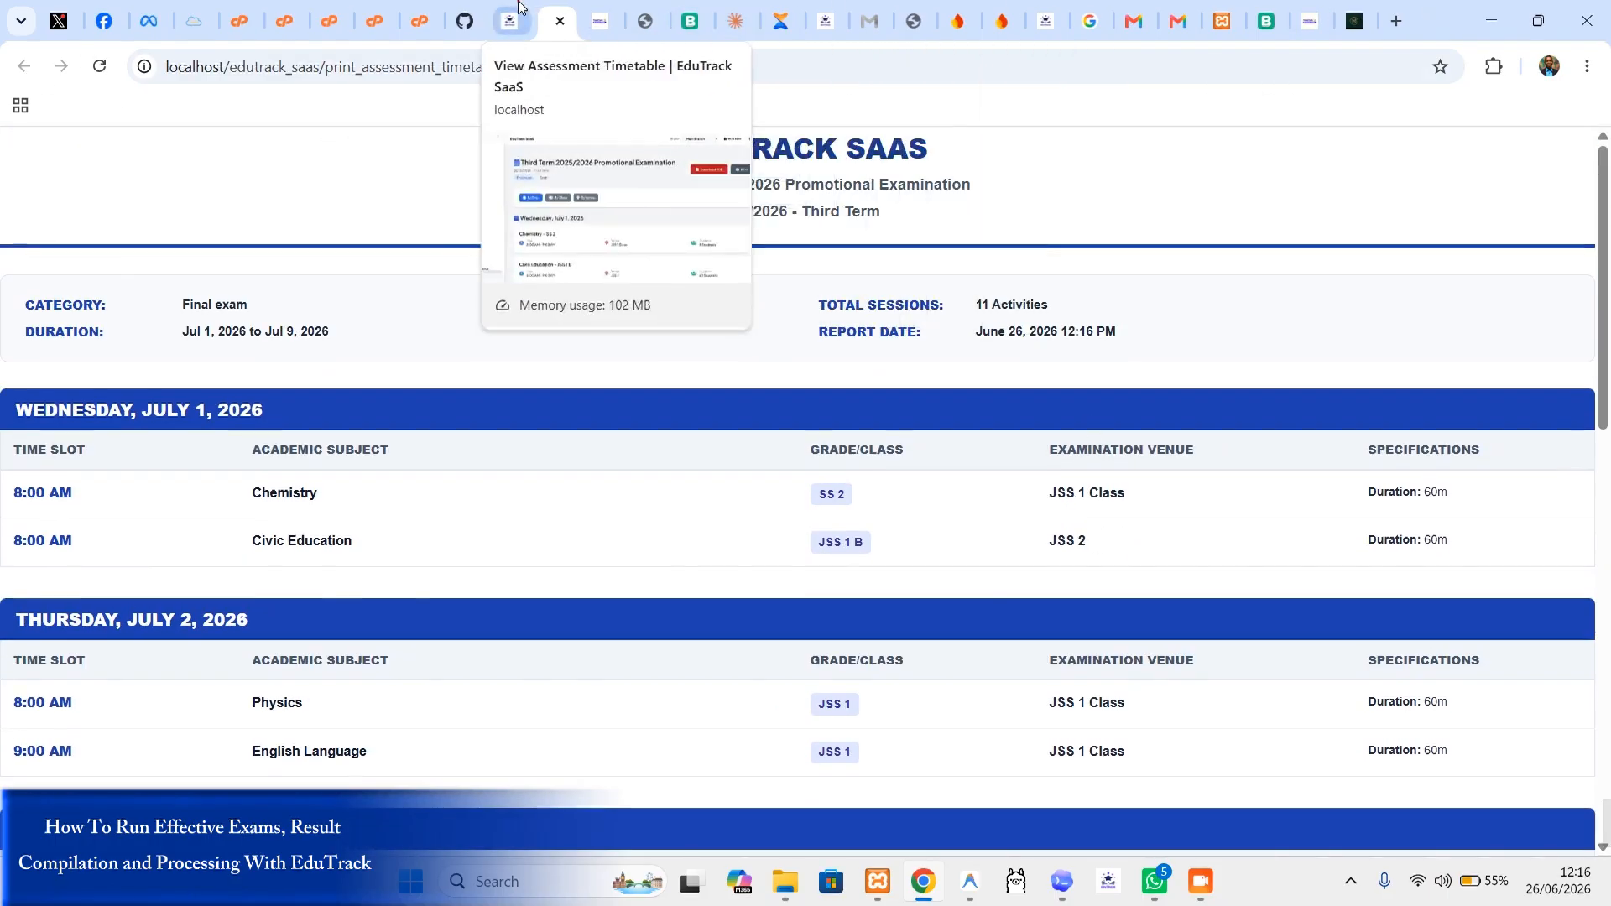
Step: Preview the timetable's printout from its view page, check all pages and close the preview without printing
{"action": "left_click", "coordinate": [510, 21]}
{"action": "left_click", "coordinate": [1376, 302]}
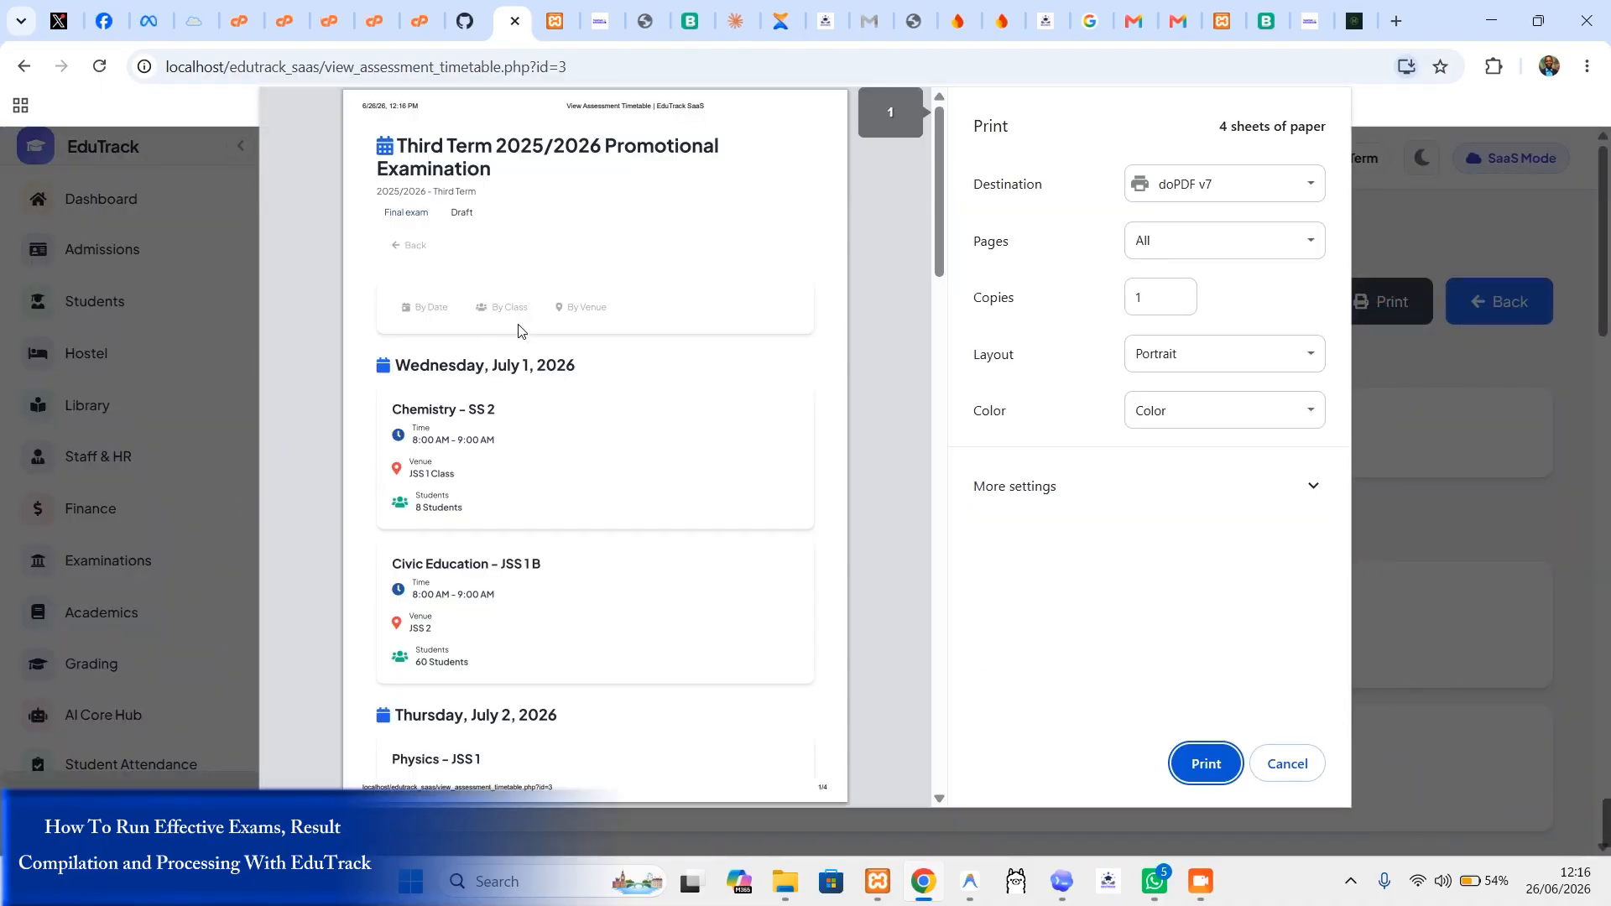
{"action": "scroll", "coordinate": [518, 330], "scroll_direction": "down", "scroll_amount": 20}
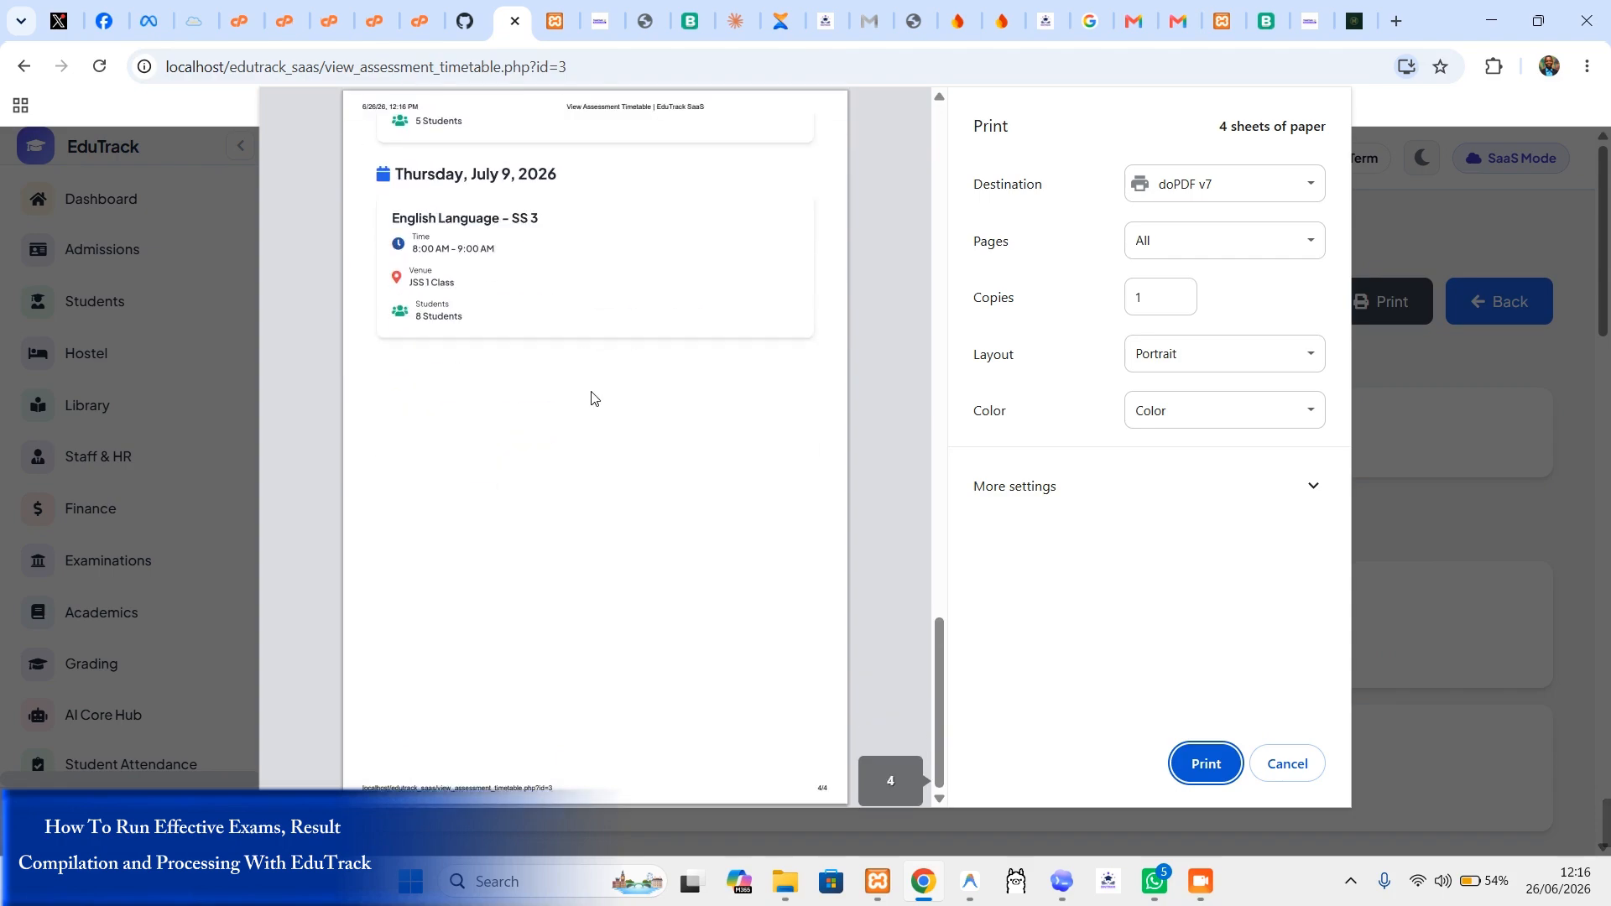
{"action": "scroll", "coordinate": [591, 398], "scroll_direction": "up", "scroll_amount": 20}
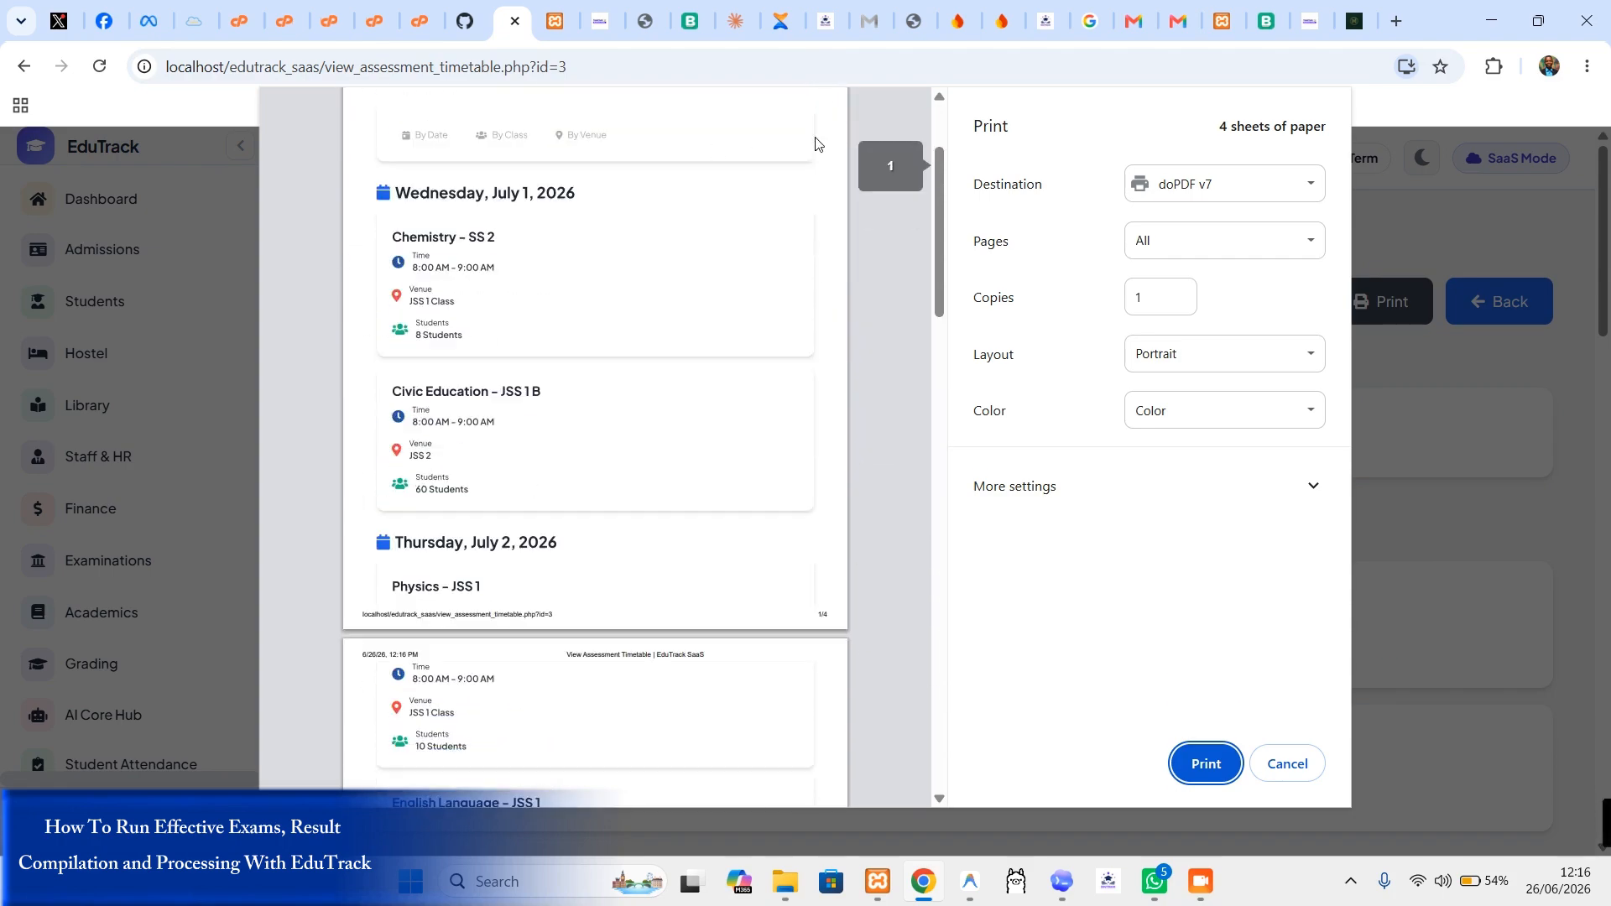
{"action": "left_click", "coordinate": [1287, 763]}
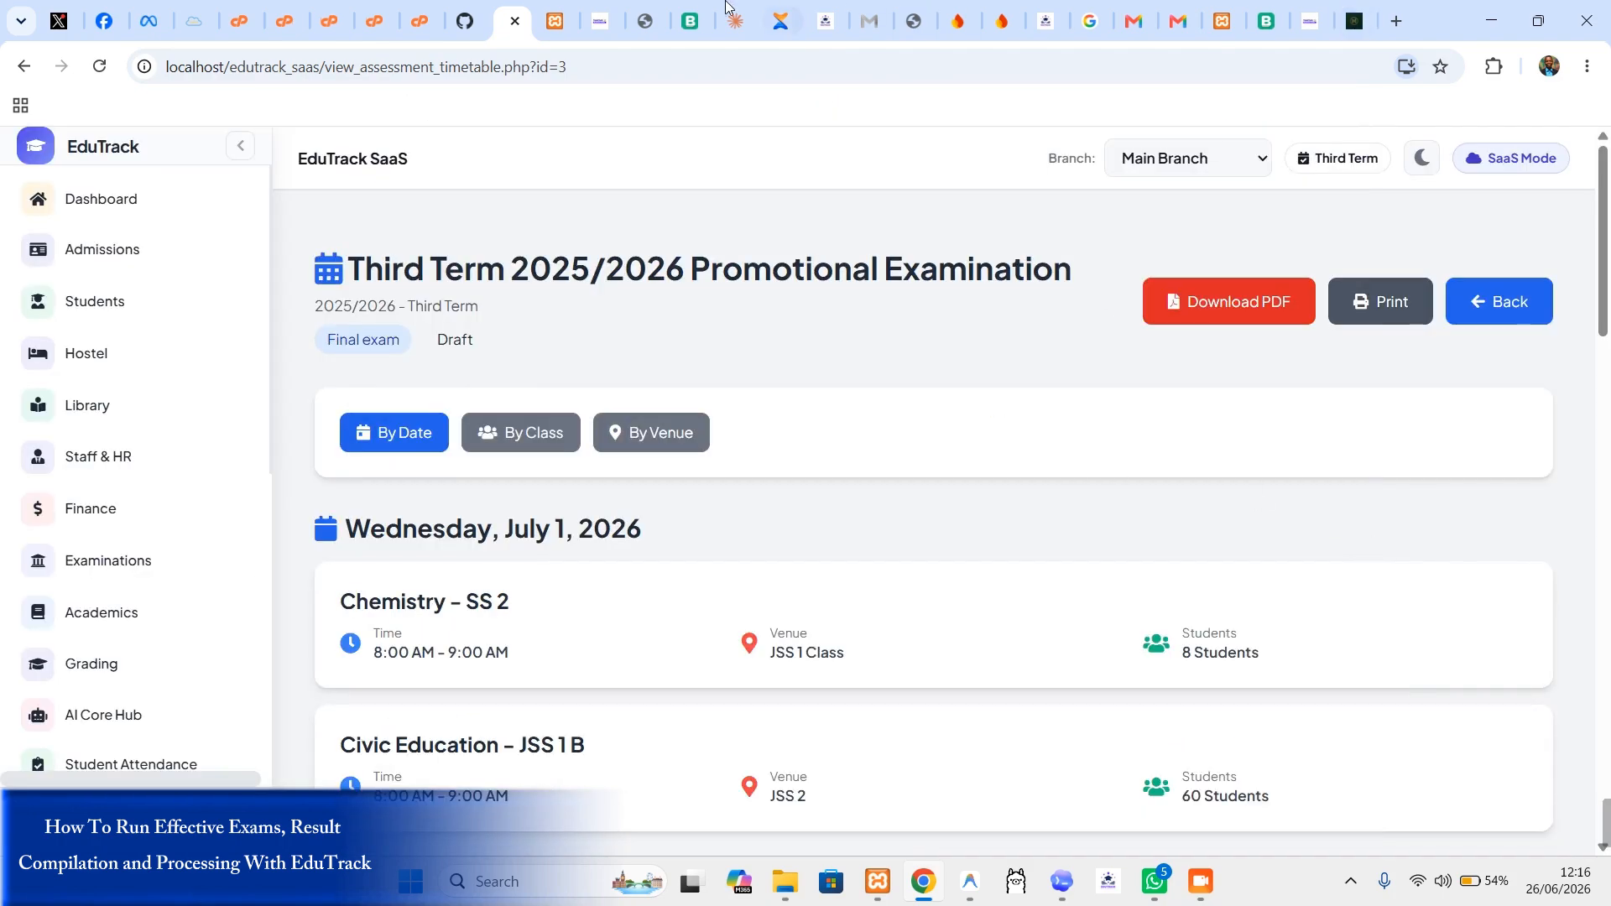
Step: Switch to the promotional examination's printable timetable page, review its sessions and open its print preview
{"action": "left_click", "coordinate": [554, 19]}
{"action": "scroll", "coordinate": [1174, 328], "scroll_direction": "down", "scroll_amount": 5}
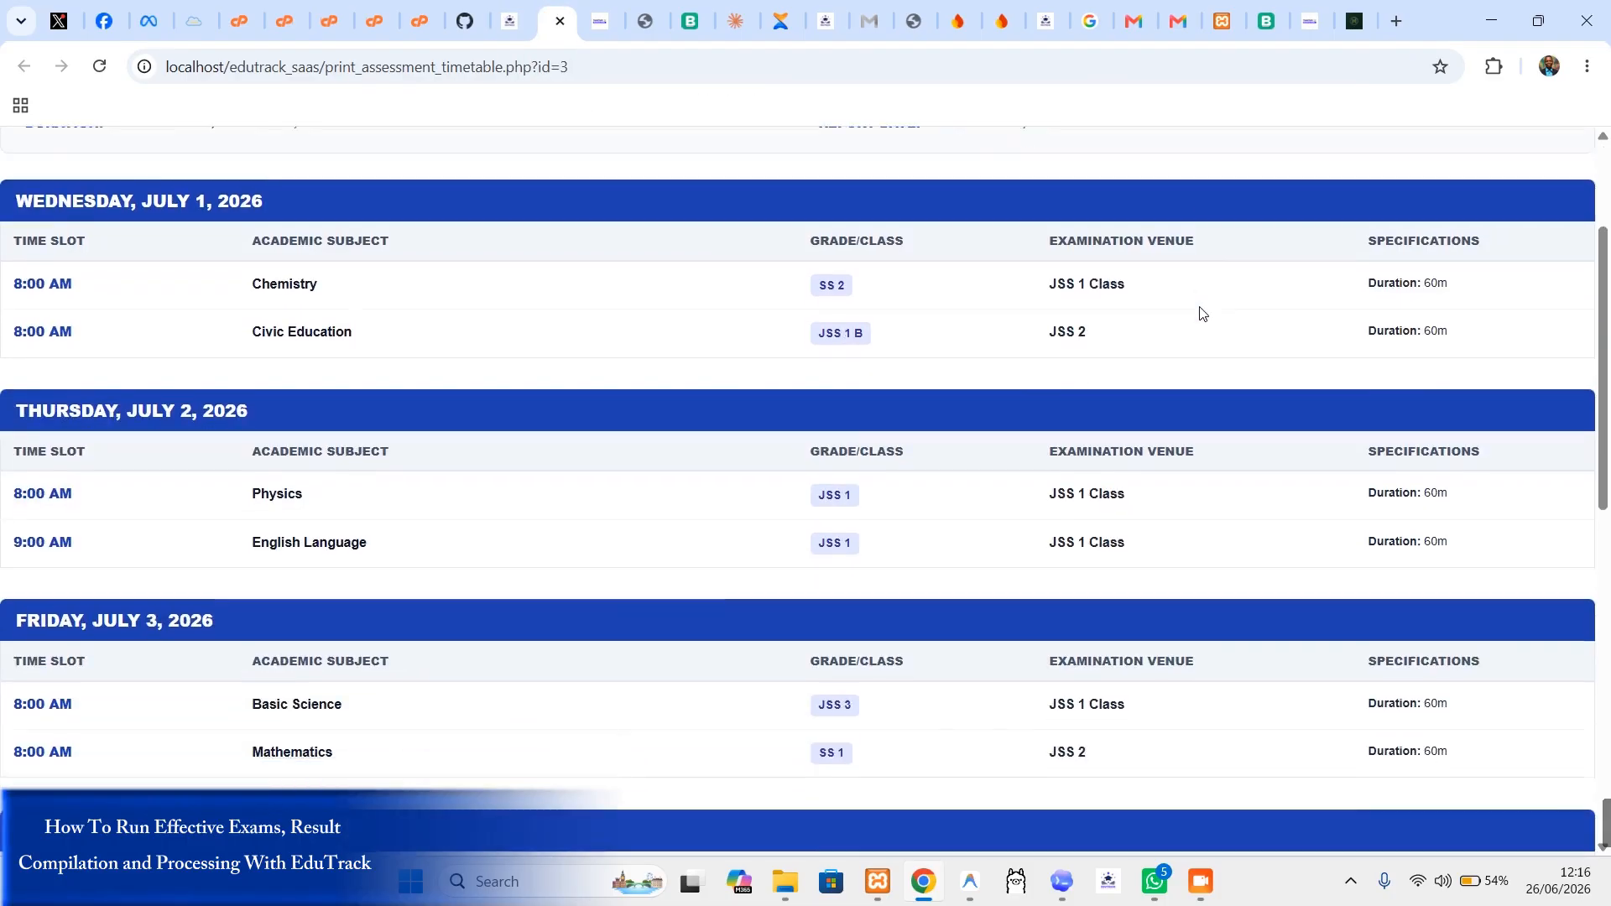
{"action": "key", "text": "ctrl+p"}
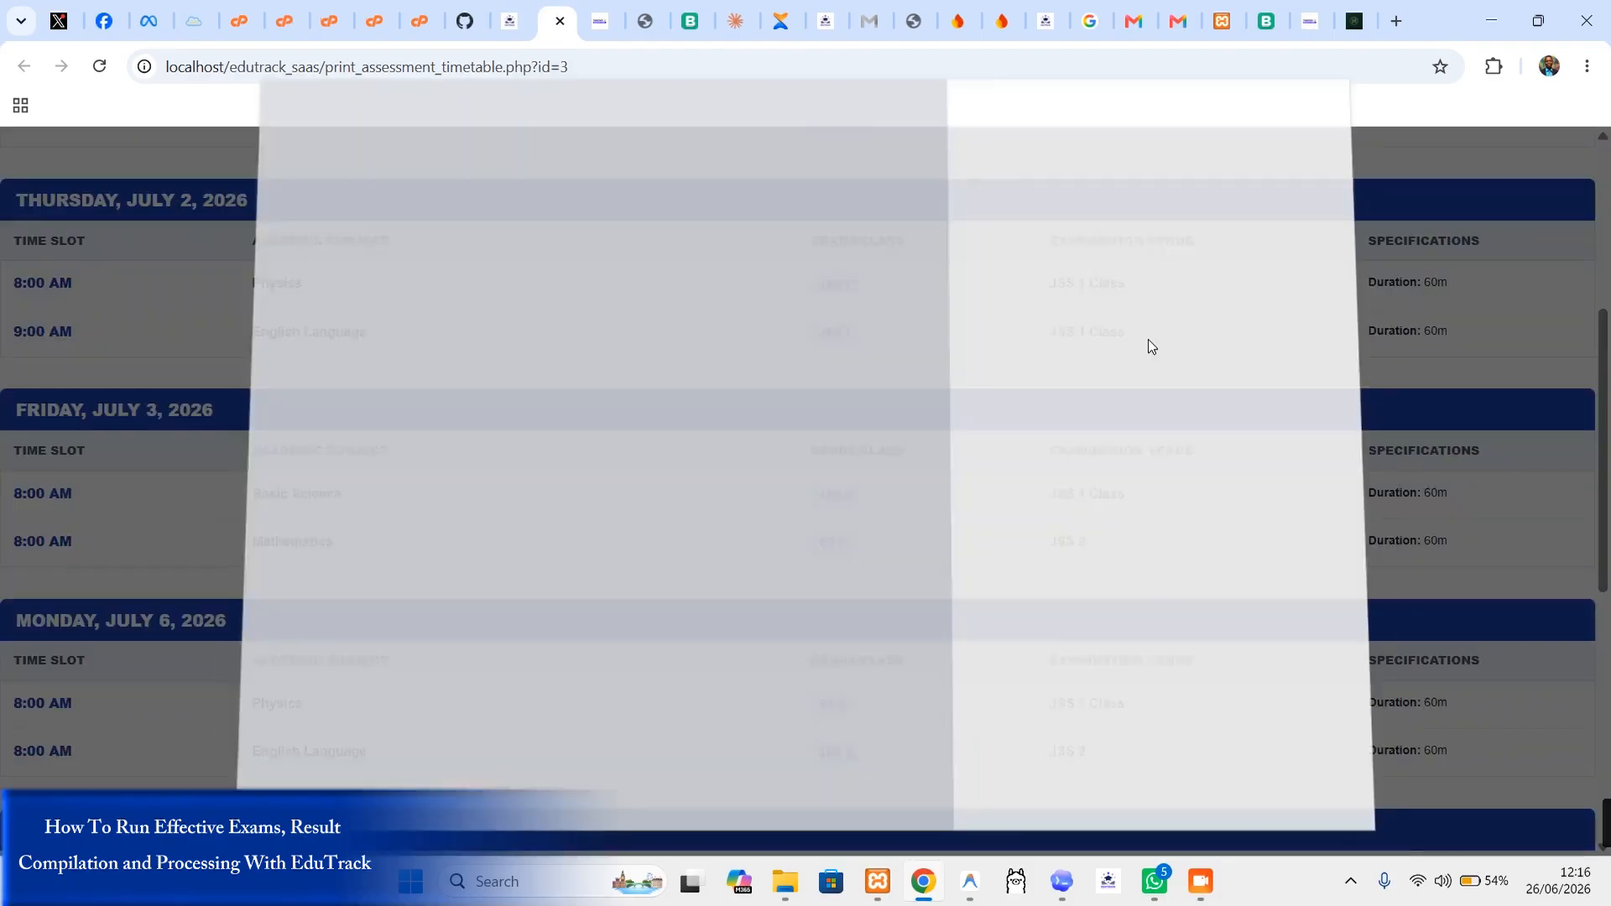
{"action": "scroll", "coordinate": [705, 341], "scroll_direction": "down", "scroll_amount": 3}
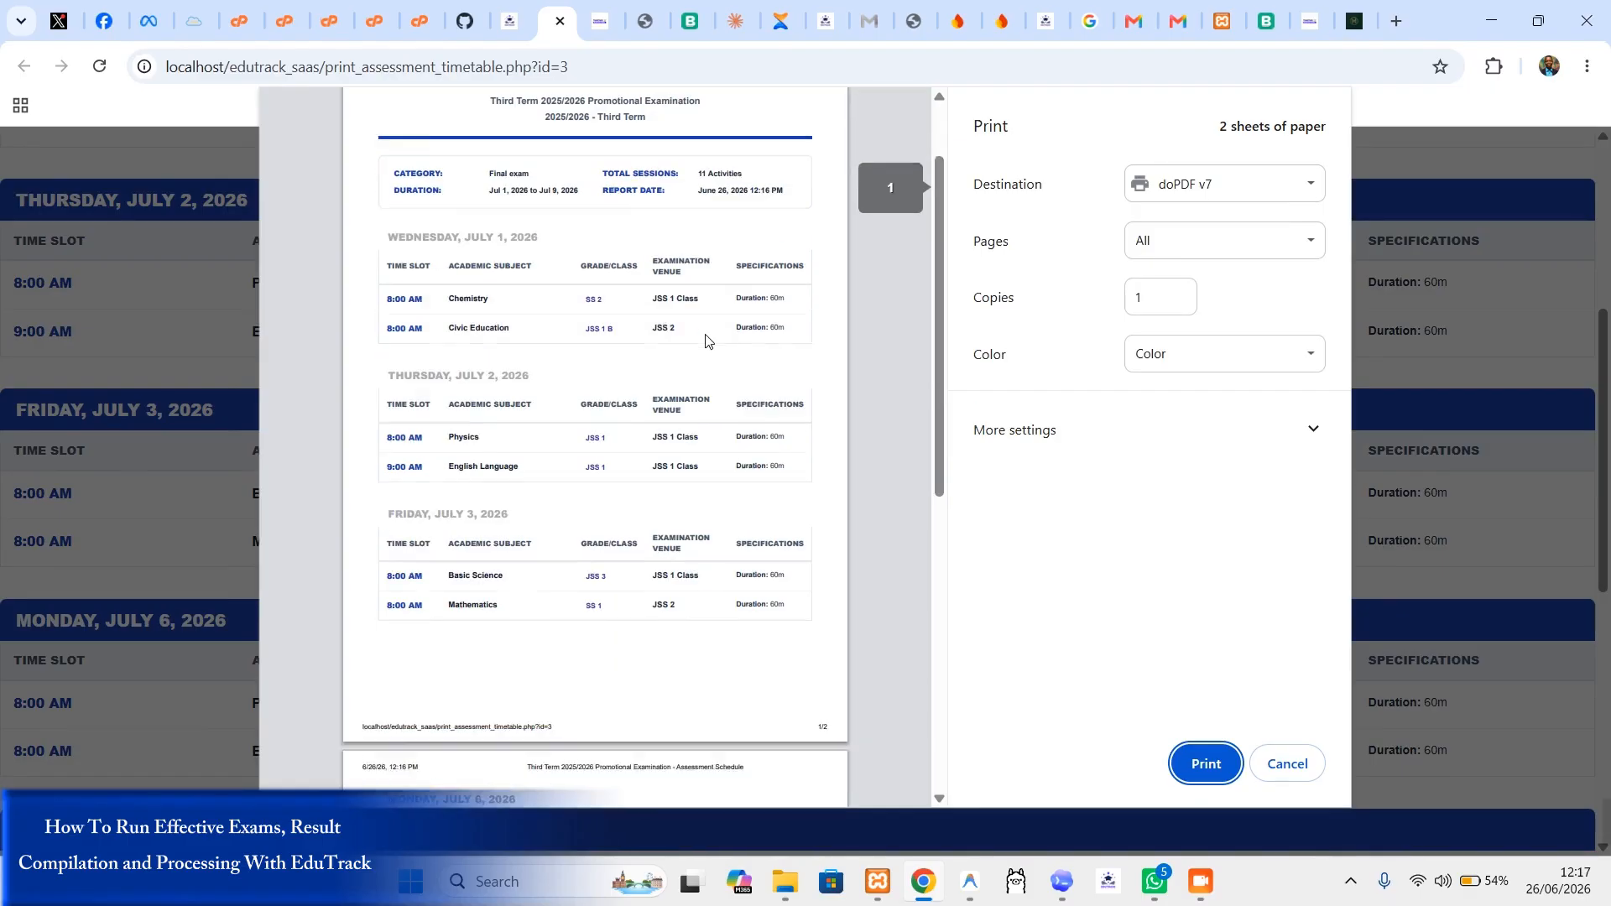
{"action": "scroll", "coordinate": [863, 298], "scroll_direction": "up", "scroll_amount": 3}
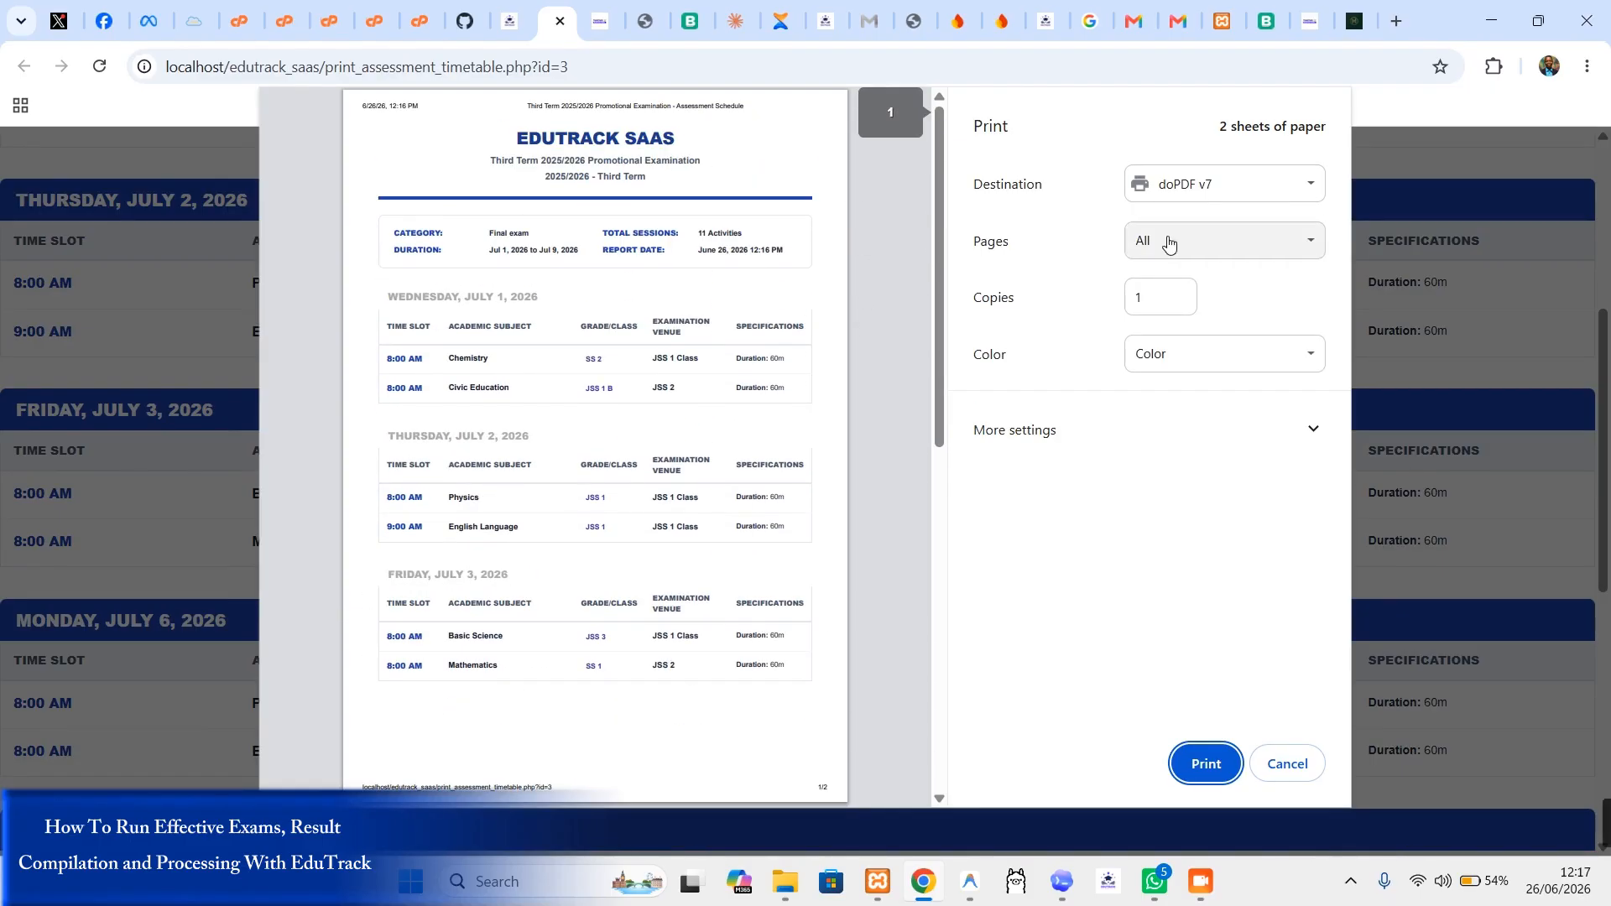
Step: Expand the additional print settings and look through the margins and scale choices, keeping both at Default
{"action": "left_click", "coordinate": [1178, 424]}
{"action": "scroll", "coordinate": [1197, 558], "scroll_direction": "down", "scroll_amount": 3}
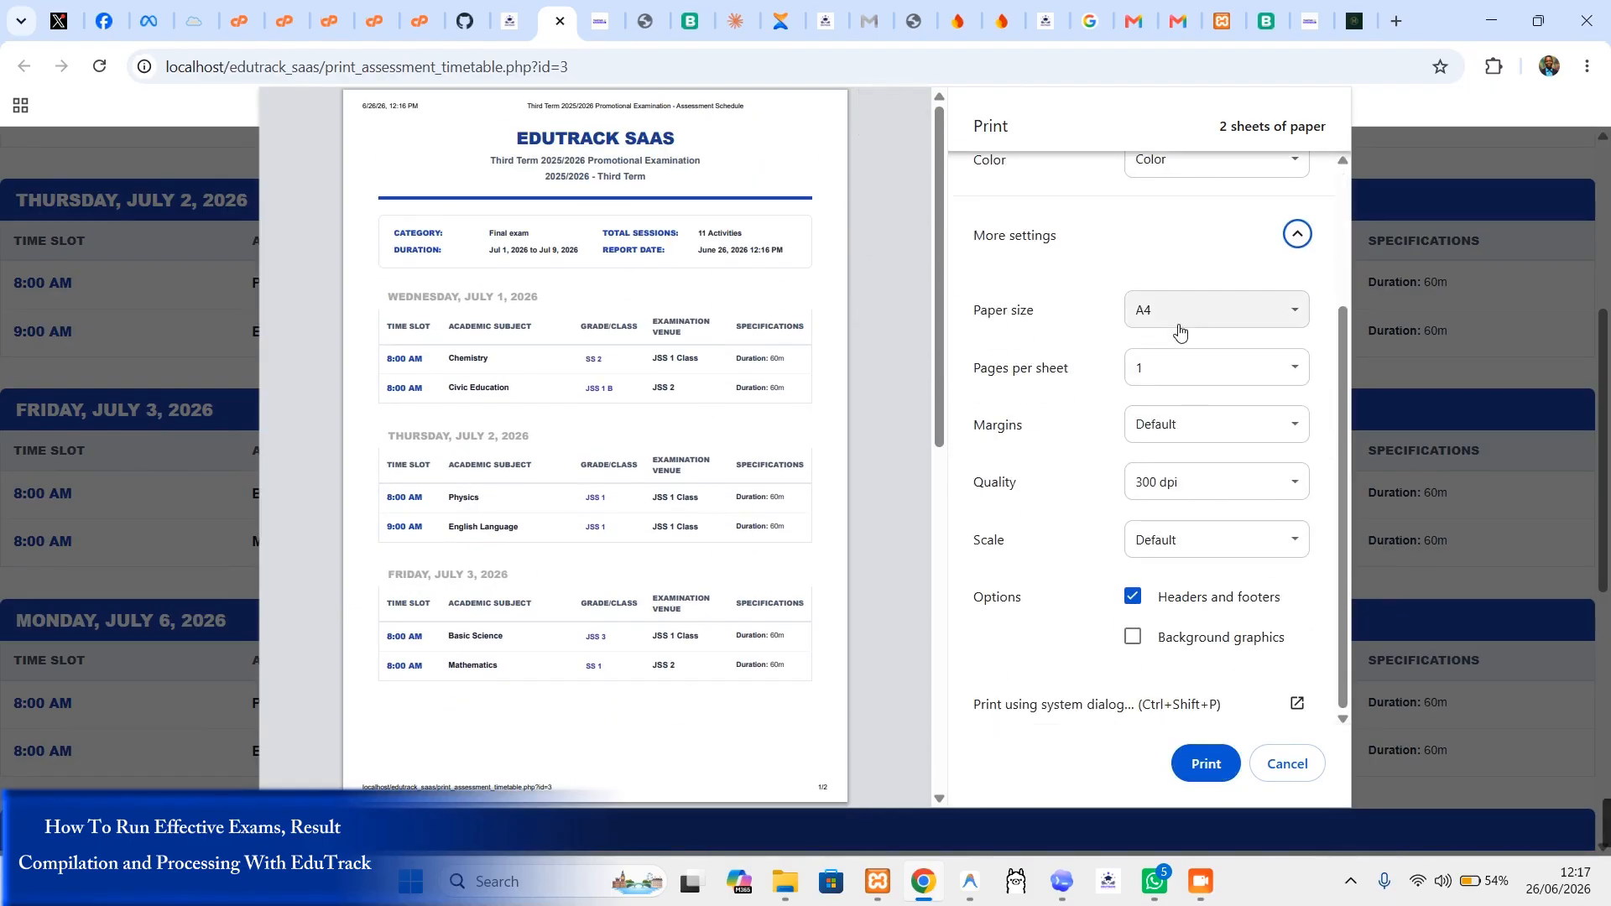
{"action": "left_click", "coordinate": [1196, 422]}
{"action": "left_click", "coordinate": [1210, 457]}
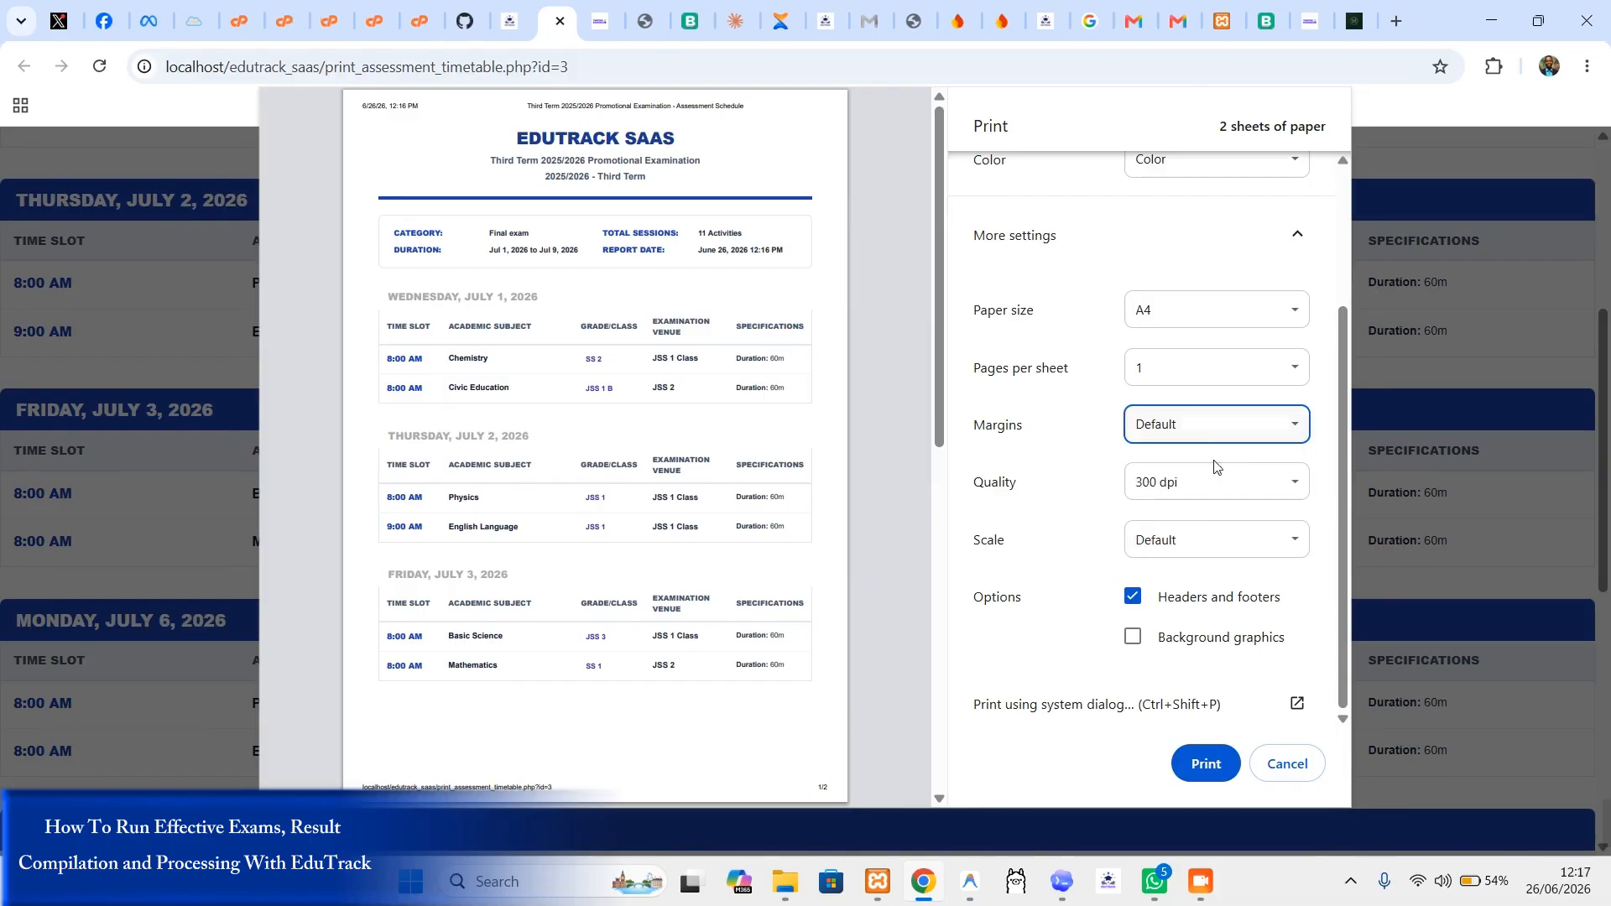
{"action": "left_click", "coordinate": [1211, 537]}
{"action": "left_click", "coordinate": [1211, 537]}
{"action": "scroll", "coordinate": [1208, 570], "scroll_direction": "up", "scroll_amount": 3}
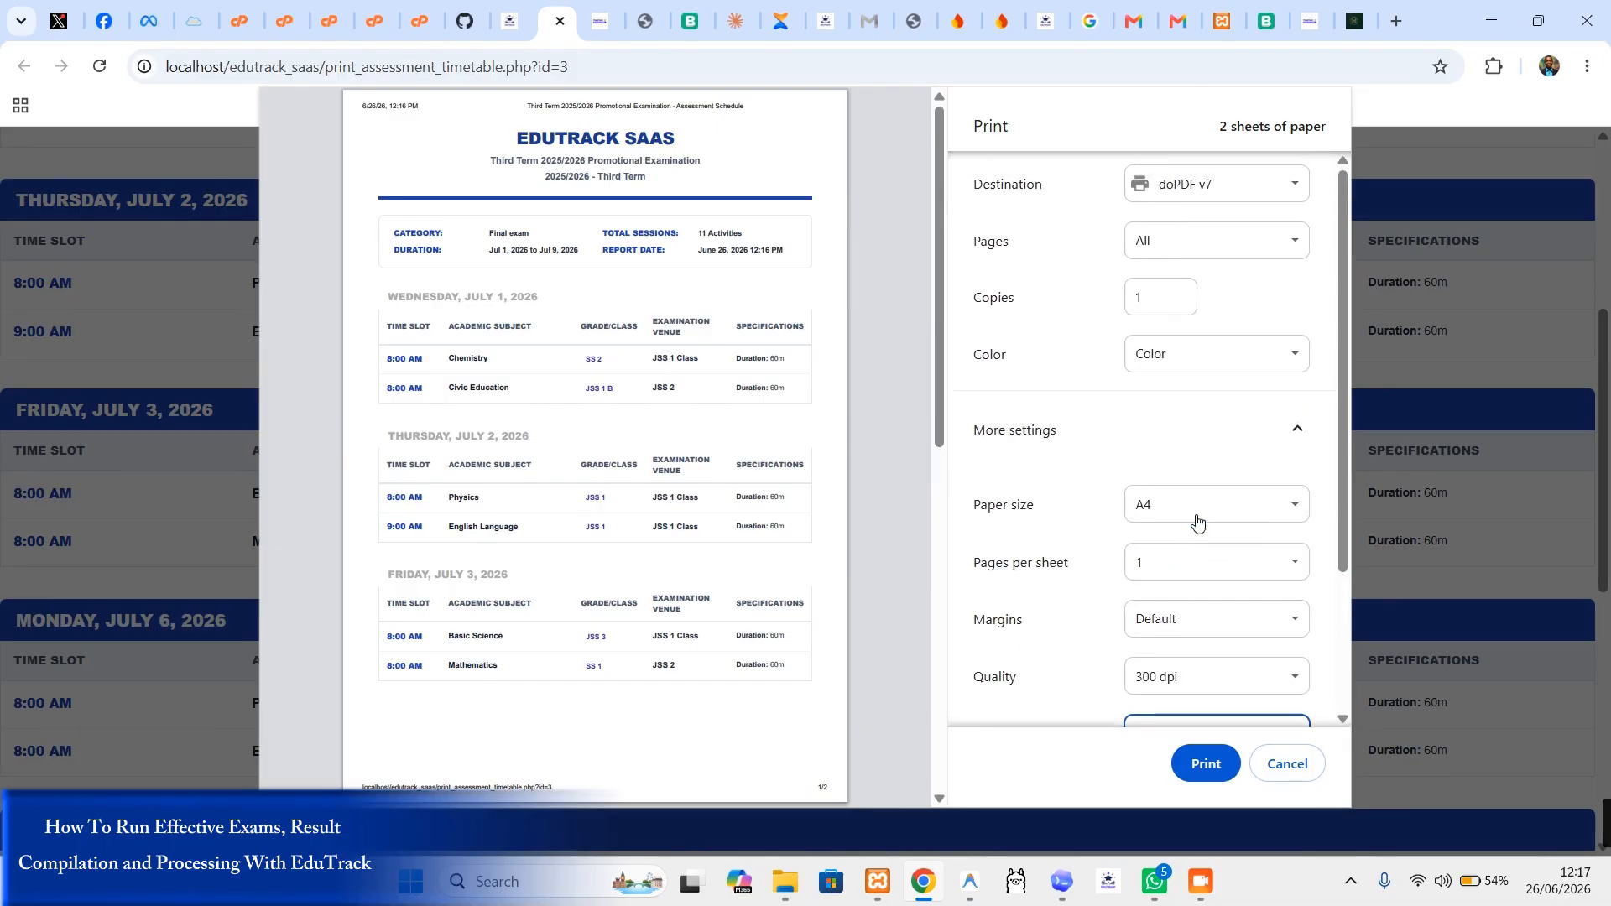
Step: Look through the print destination and paper size choices, keeping doPDF v7 and A4
{"action": "left_click", "coordinate": [1242, 186]}
{"action": "left_click", "coordinate": [1241, 199]}
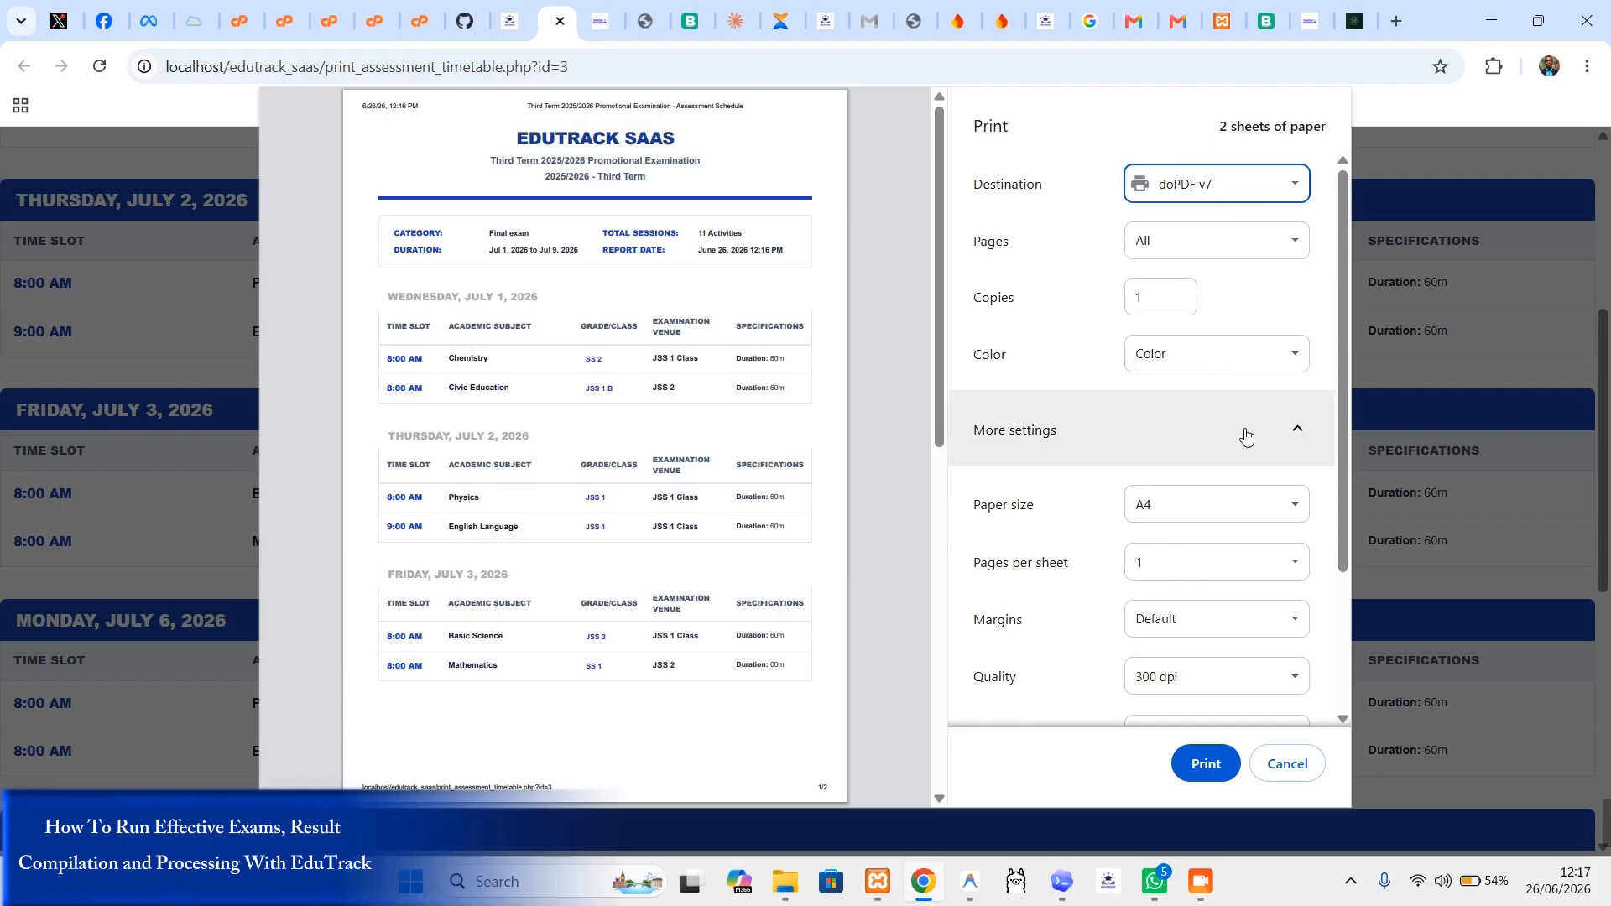
{"action": "left_click", "coordinate": [1169, 504]}
{"action": "left_click", "coordinate": [1171, 509]}
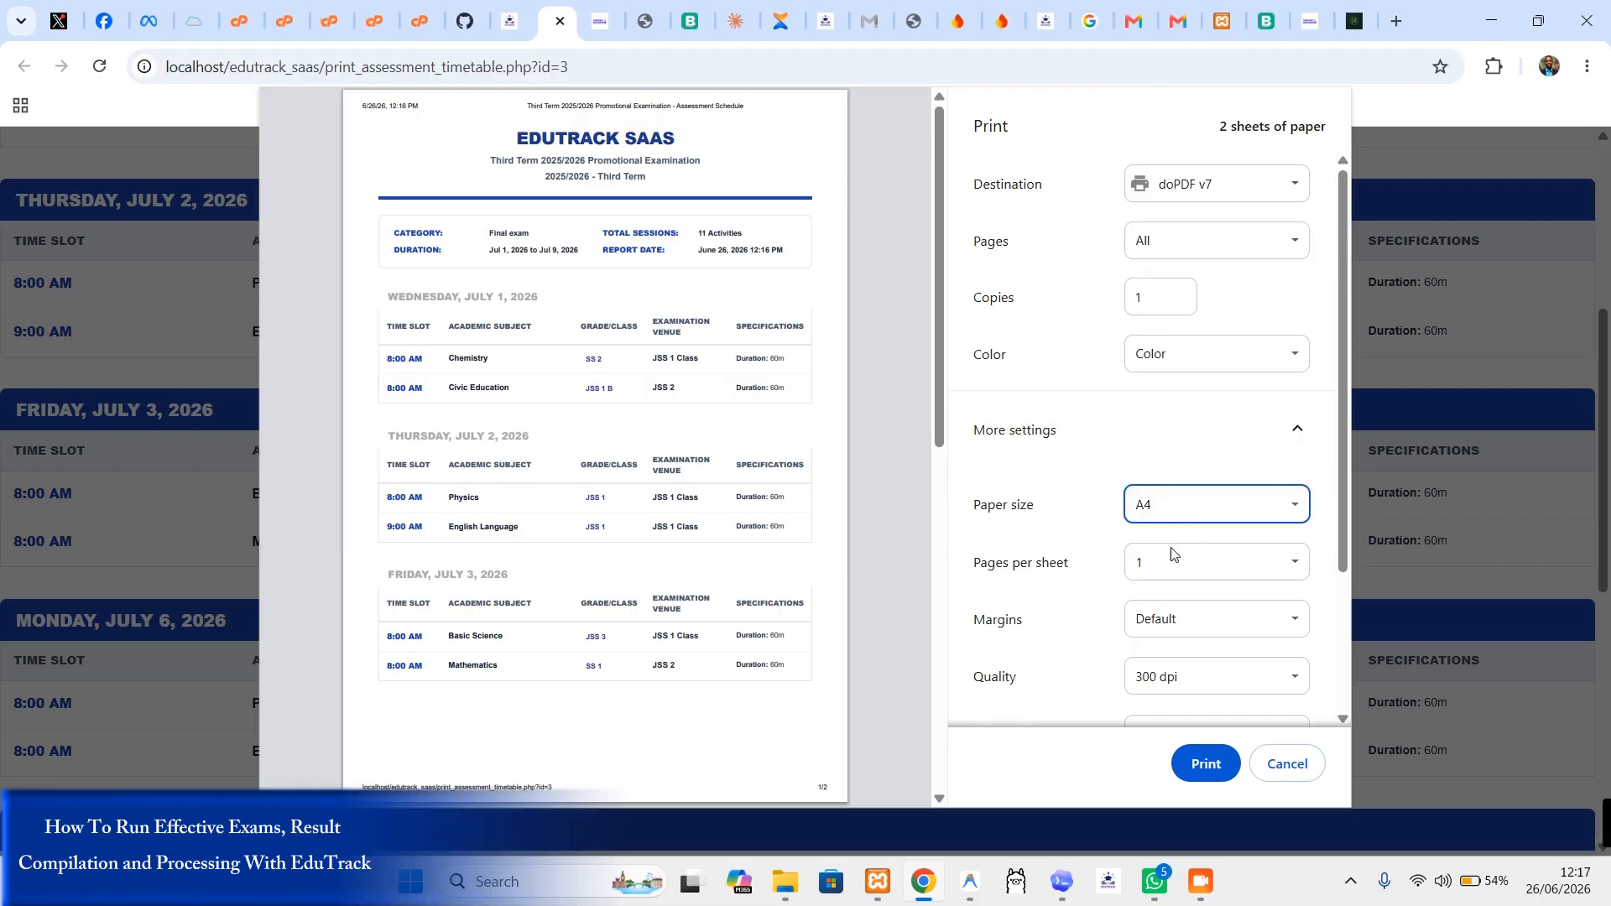
Step: Inspect the margins, quality and scale choices without changing them, and review the timetable preview through its second page
{"action": "scroll", "coordinate": [1174, 554], "scroll_direction": "down", "scroll_amount": 2}
{"action": "left_click", "coordinate": [1201, 525]}
{"action": "left_click", "coordinate": [1201, 529]}
{"action": "left_click", "coordinate": [1205, 574]}
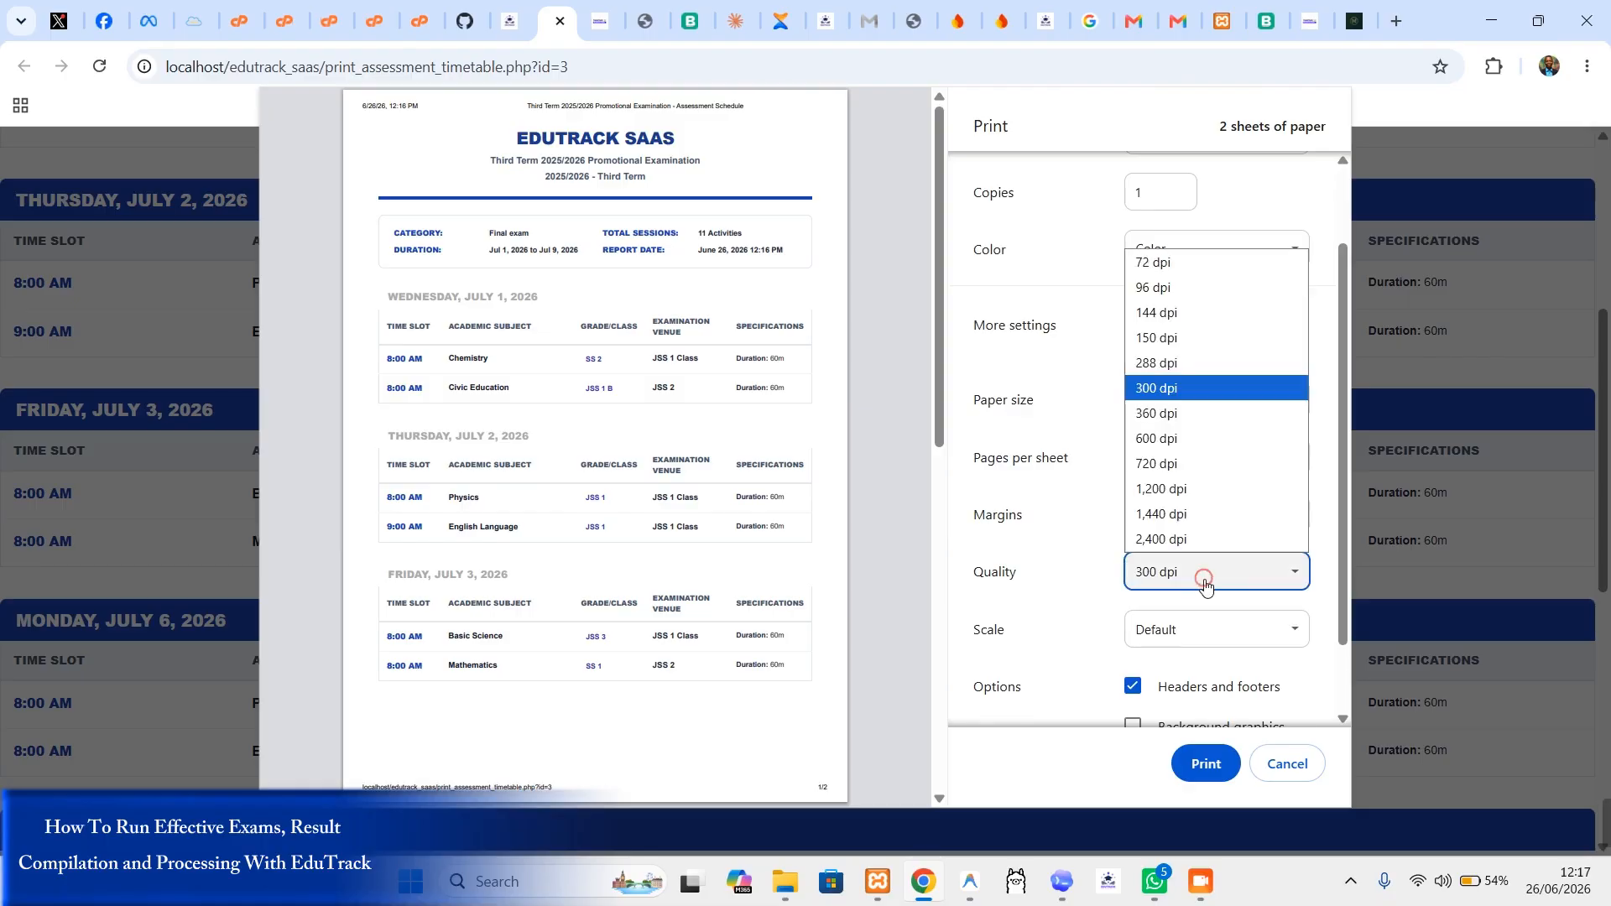
{"action": "left_click", "coordinate": [1208, 579]}
{"action": "left_click", "coordinate": [1221, 630]}
{"action": "left_click", "coordinate": [1224, 657]}
{"action": "scroll", "coordinate": [1233, 676], "scroll_direction": "down", "scroll_amount": 1}
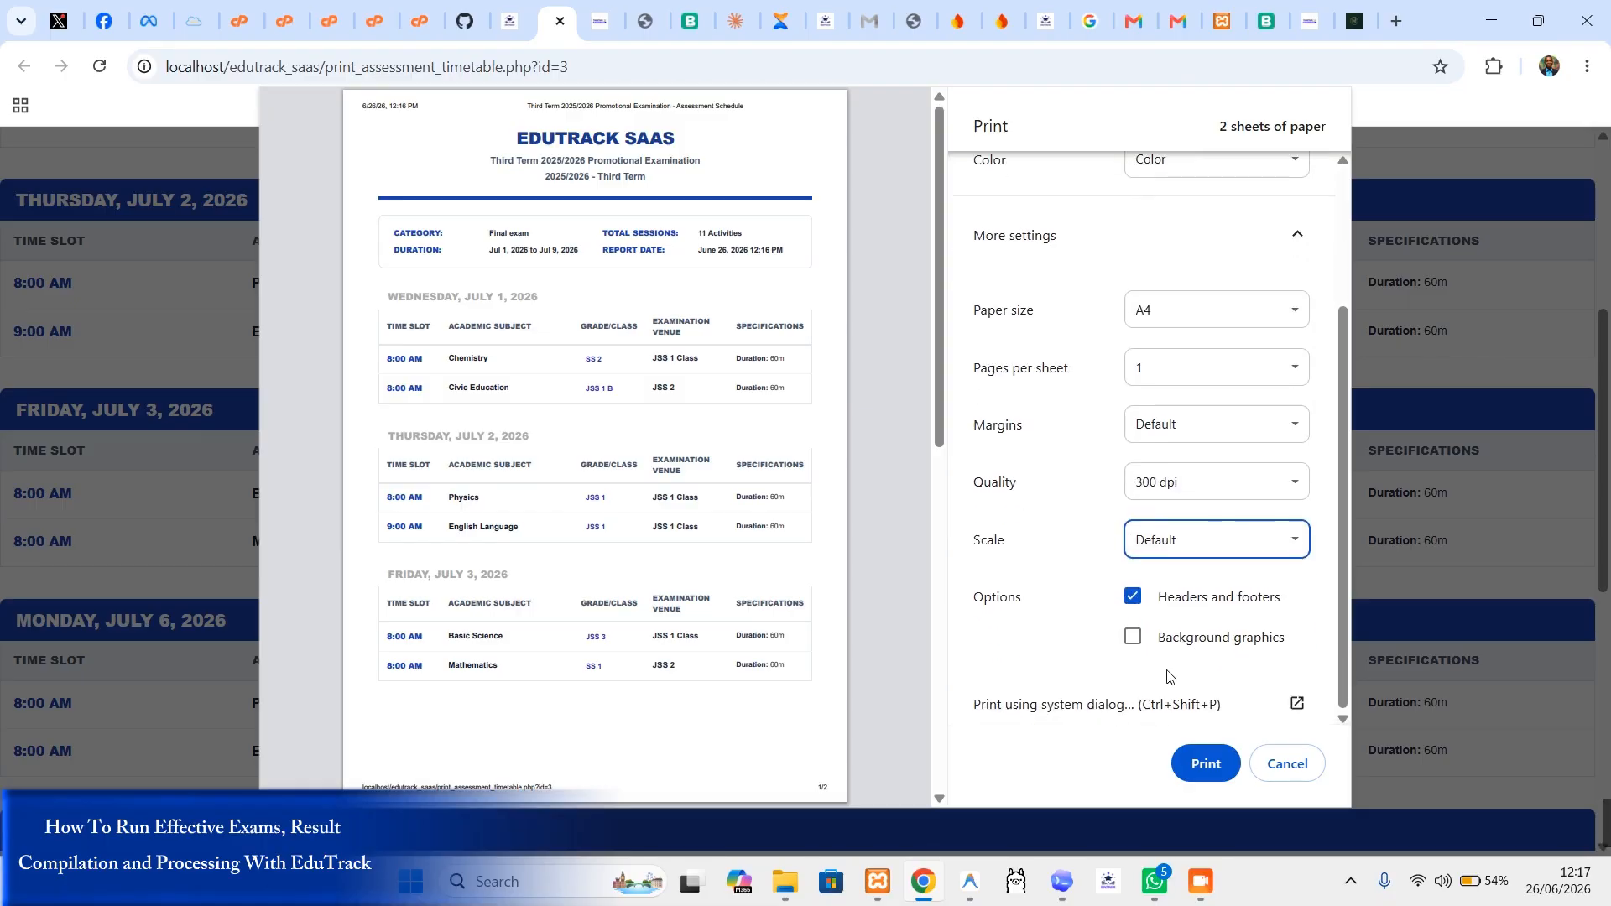
{"action": "scroll", "coordinate": [647, 575], "scroll_direction": "down", "scroll_amount": 8}
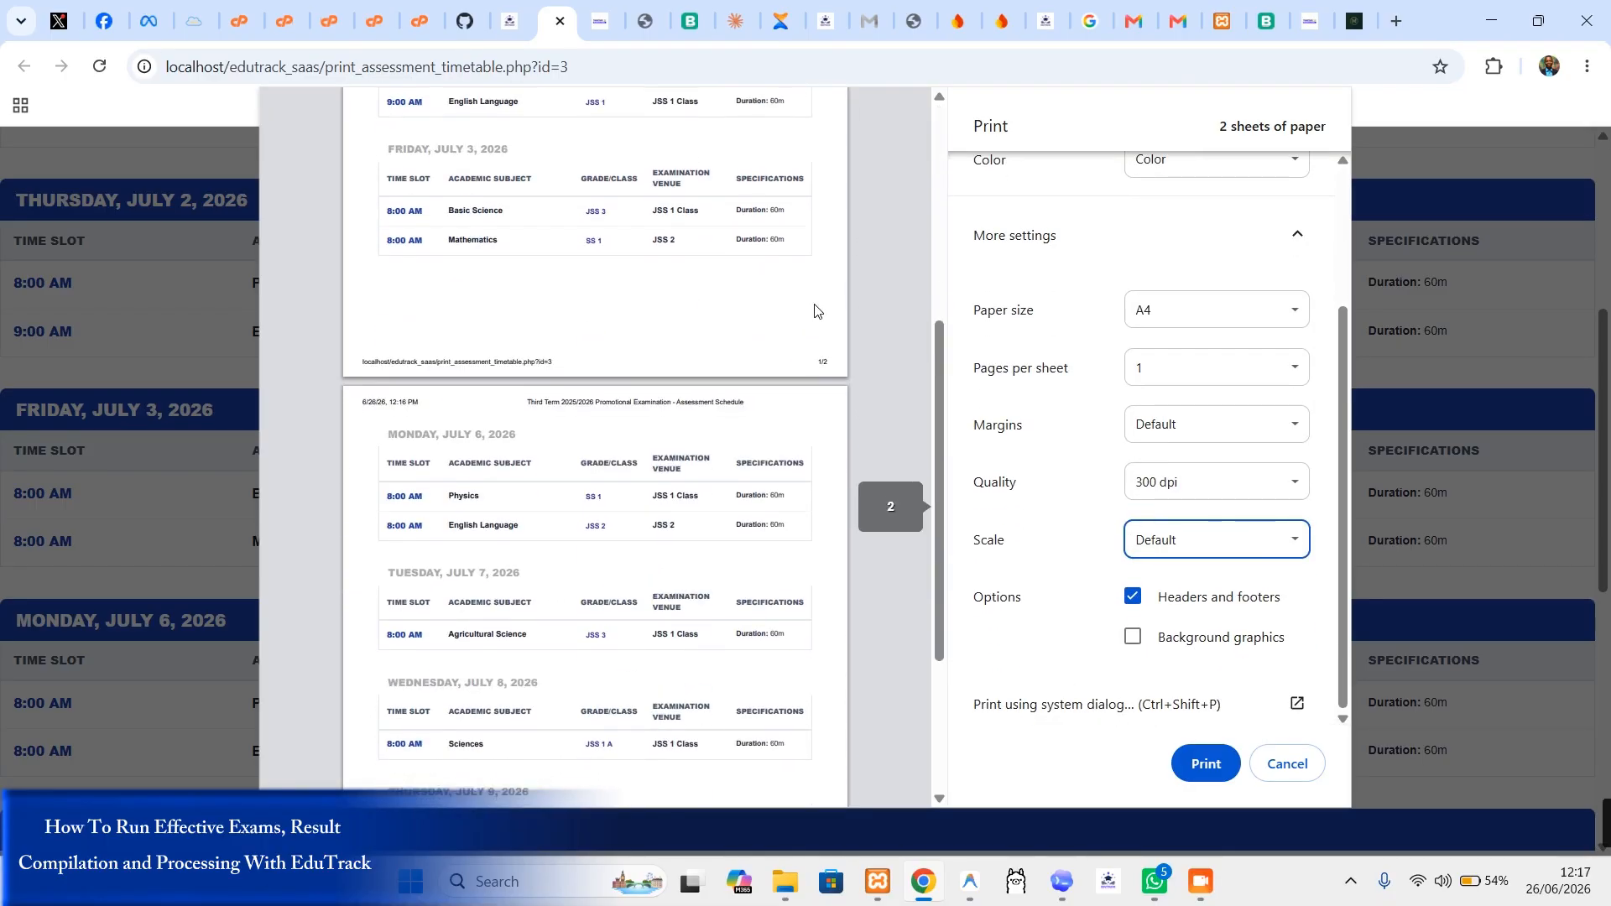
Step: Review both pages of the assessment timetable's print preview, cancel printing and close the printable timetable
{"action": "scroll", "coordinate": [819, 315], "scroll_direction": "up", "scroll_amount": 8}
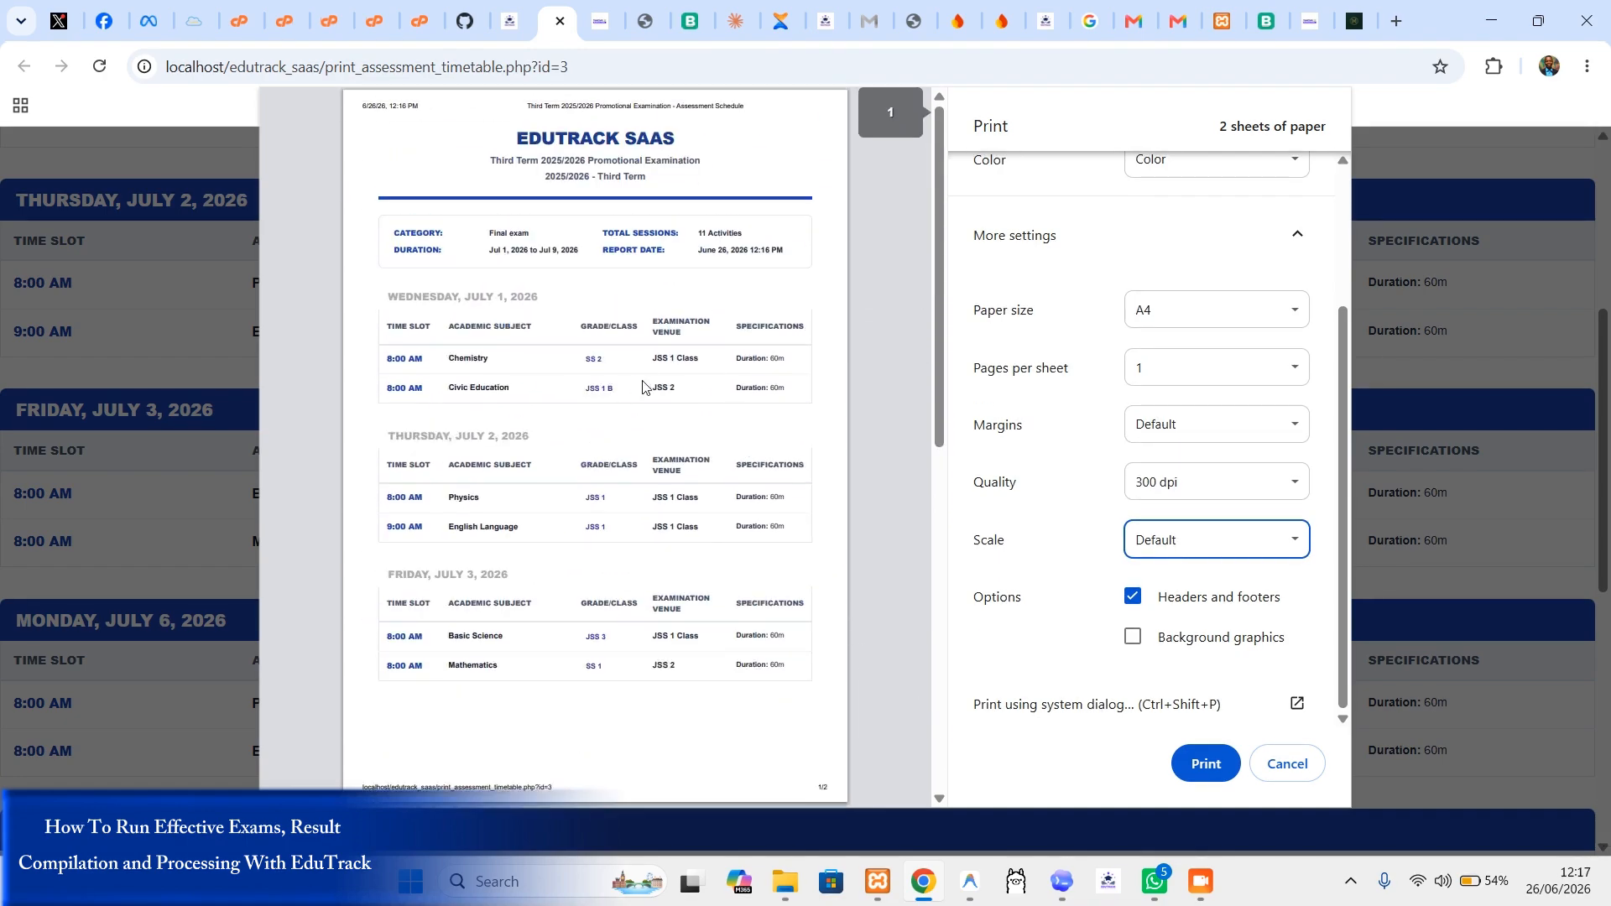
{"action": "scroll", "coordinate": [673, 378], "scroll_direction": "down", "scroll_amount": 2}
{"action": "scroll", "coordinate": [671, 361], "scroll_direction": "up", "scroll_amount": 1}
{"action": "scroll", "coordinate": [667, 319], "scroll_direction": "down", "scroll_amount": 8}
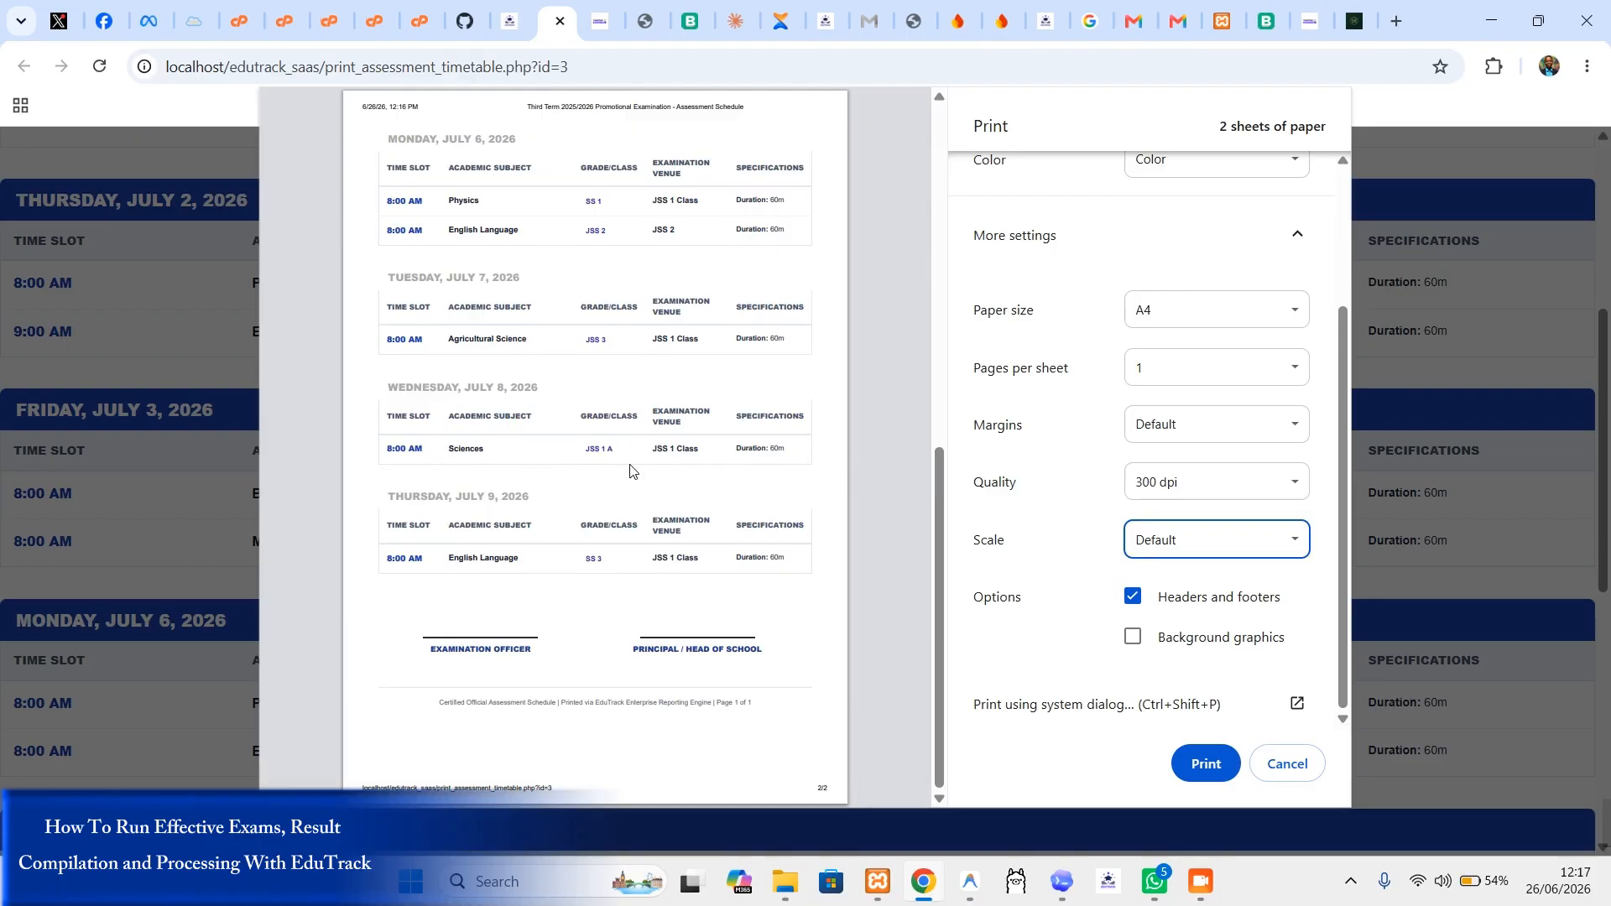
{"action": "scroll", "coordinate": [1319, 302], "scroll_direction": "up", "scroll_amount": 5}
{"action": "left_click", "coordinate": [1286, 764]}
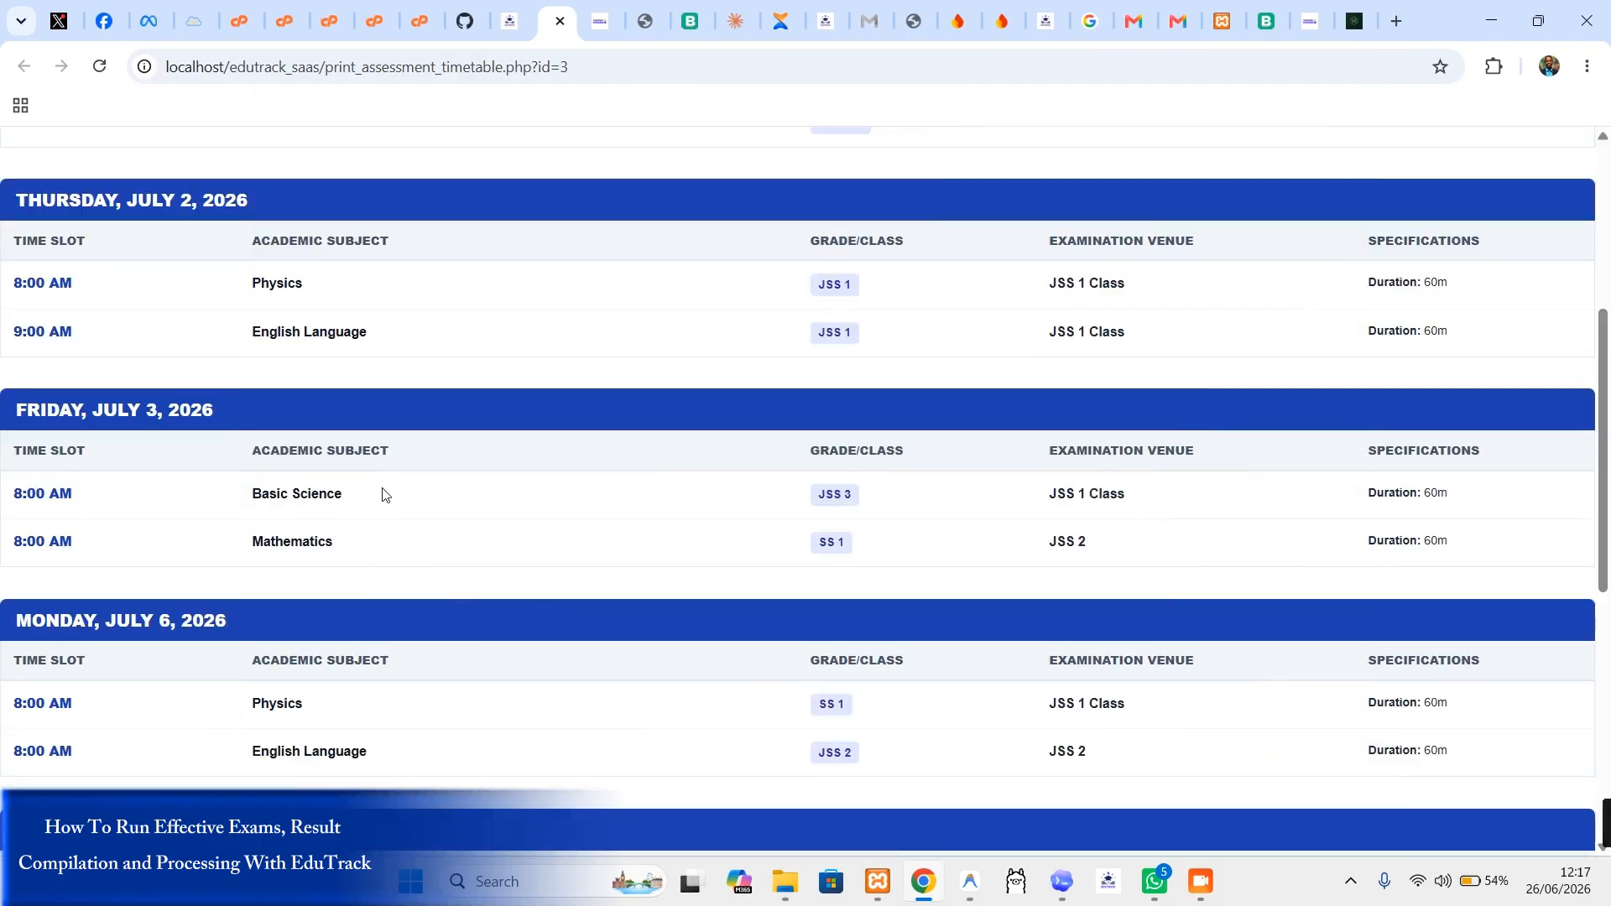
{"action": "left_click", "coordinate": [560, 20]}
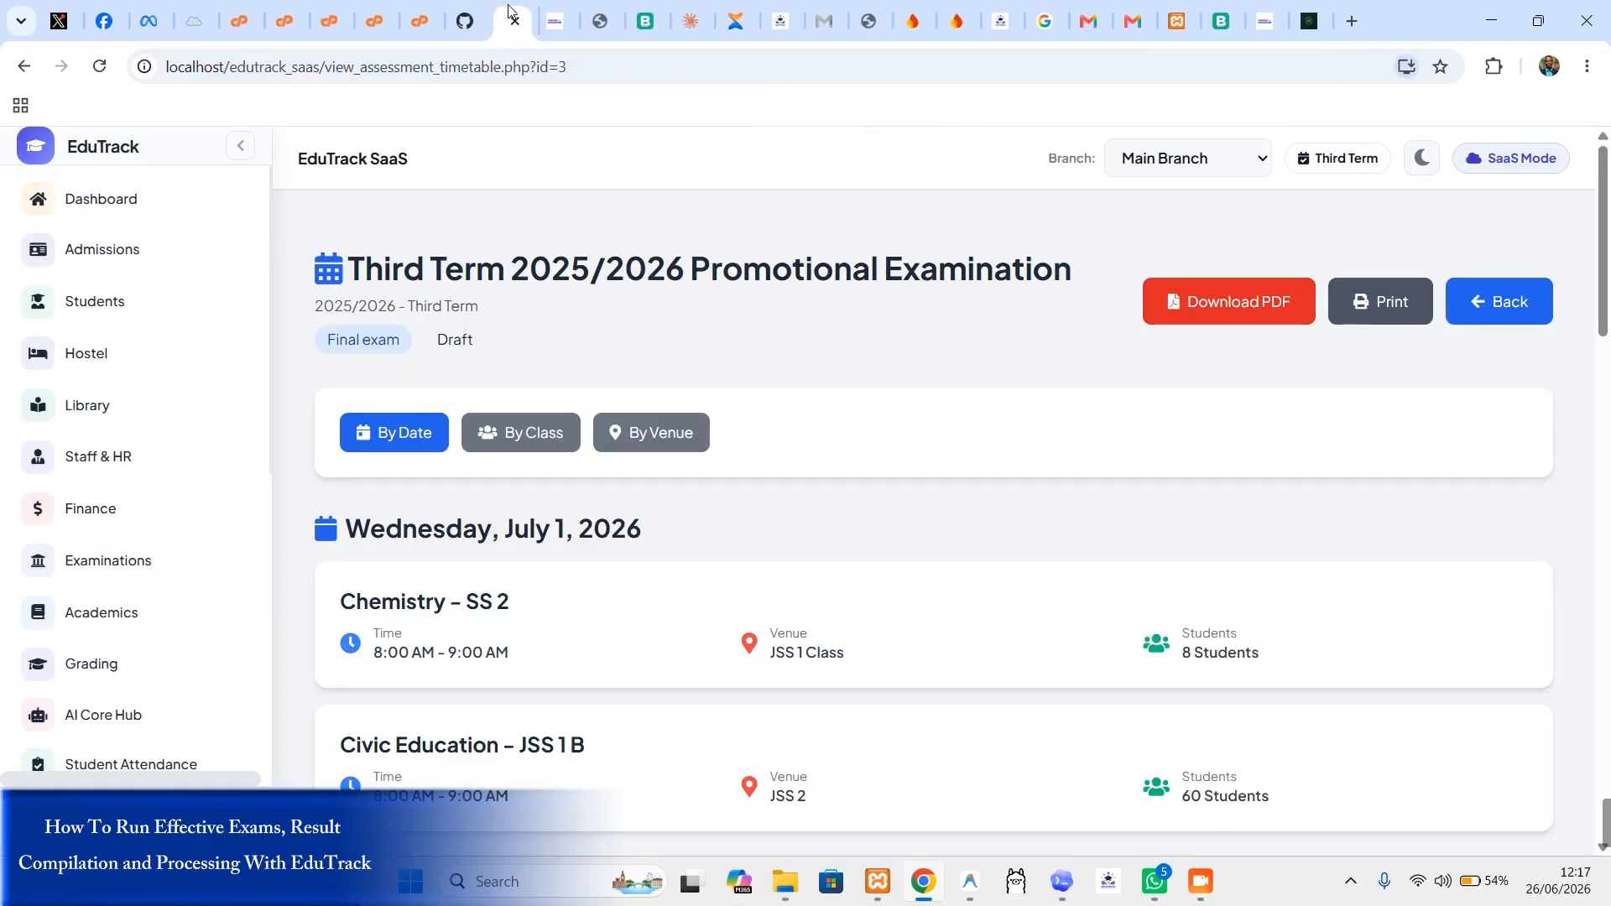
Step: Open the Gradebook in the Grading section
{"action": "scroll", "coordinate": [1256, 424], "scroll_direction": "down", "scroll_amount": 1}
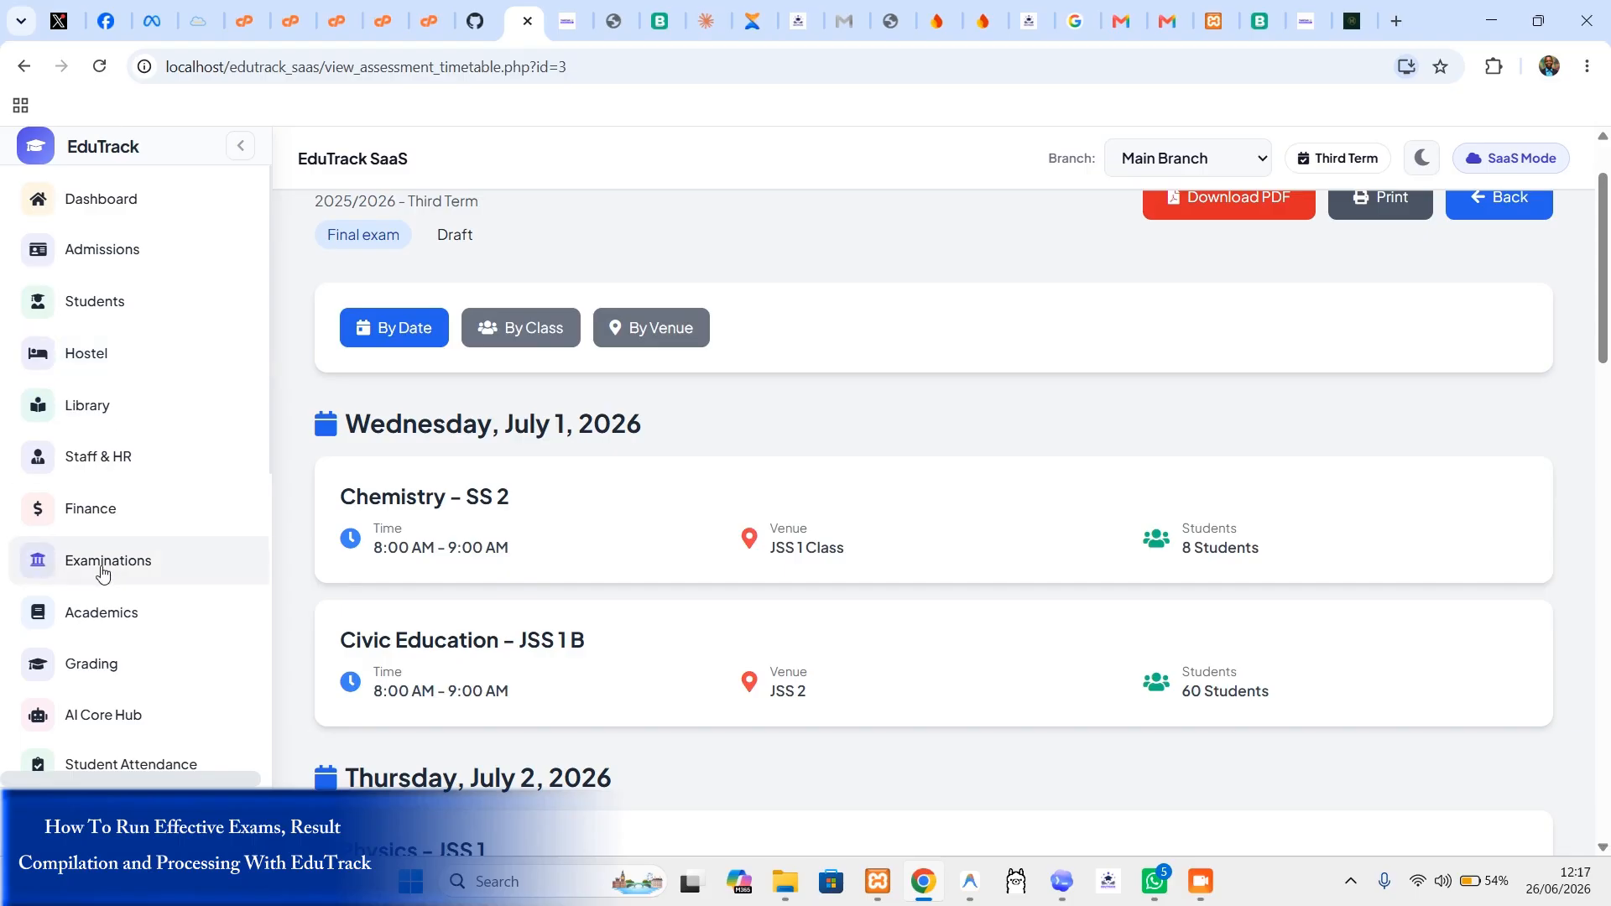
{"action": "scroll", "coordinate": [135, 621], "scroll_direction": "down", "scroll_amount": 5}
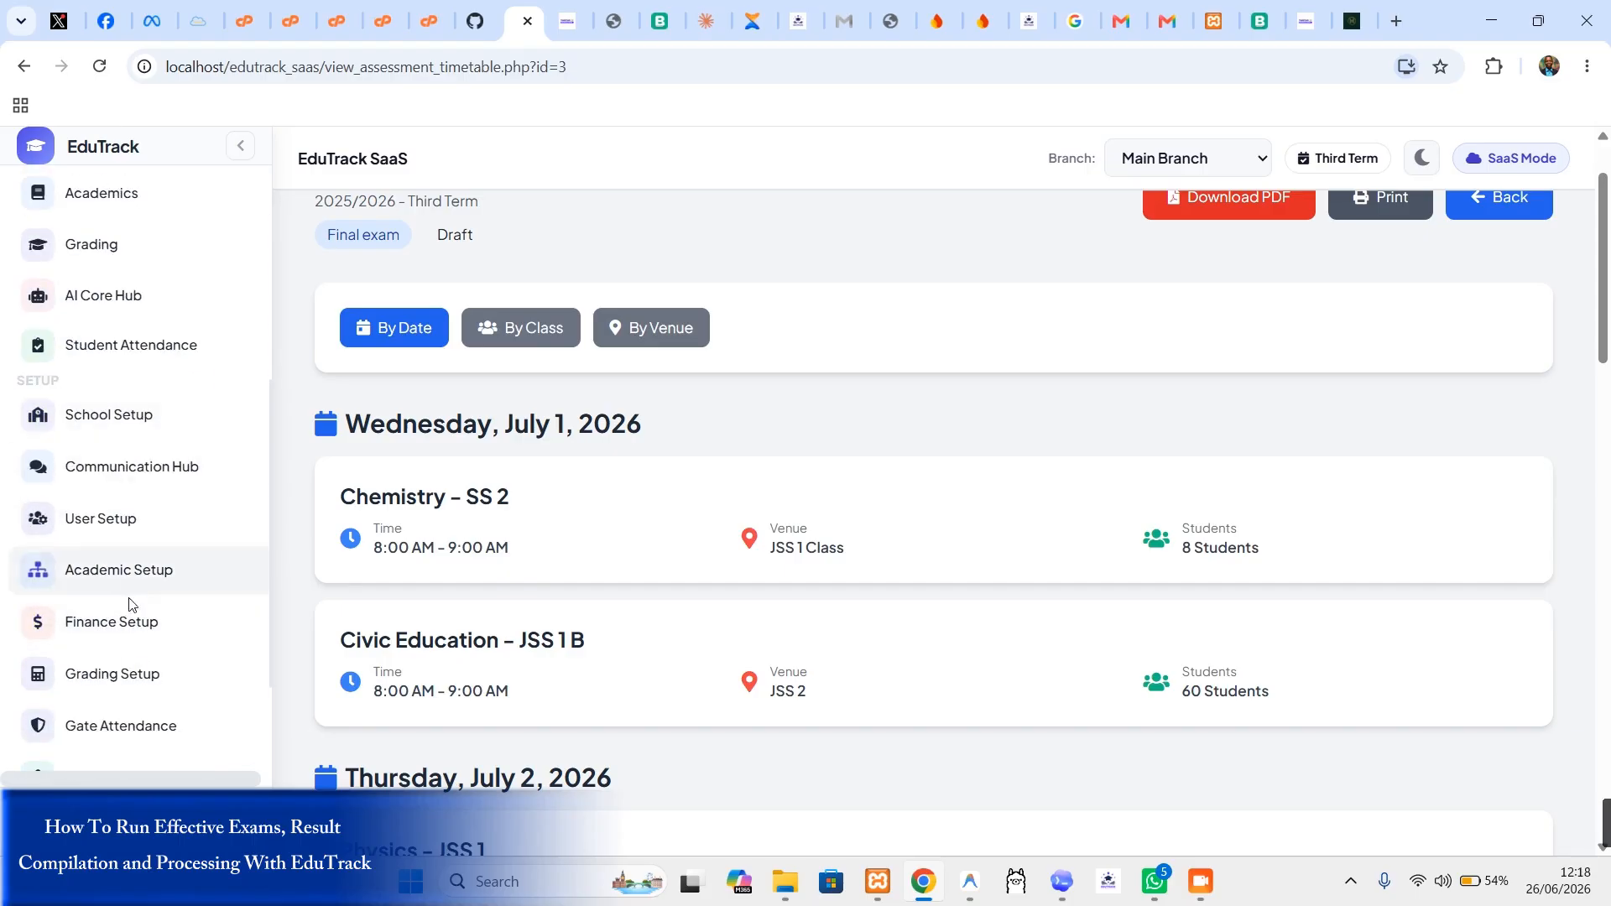
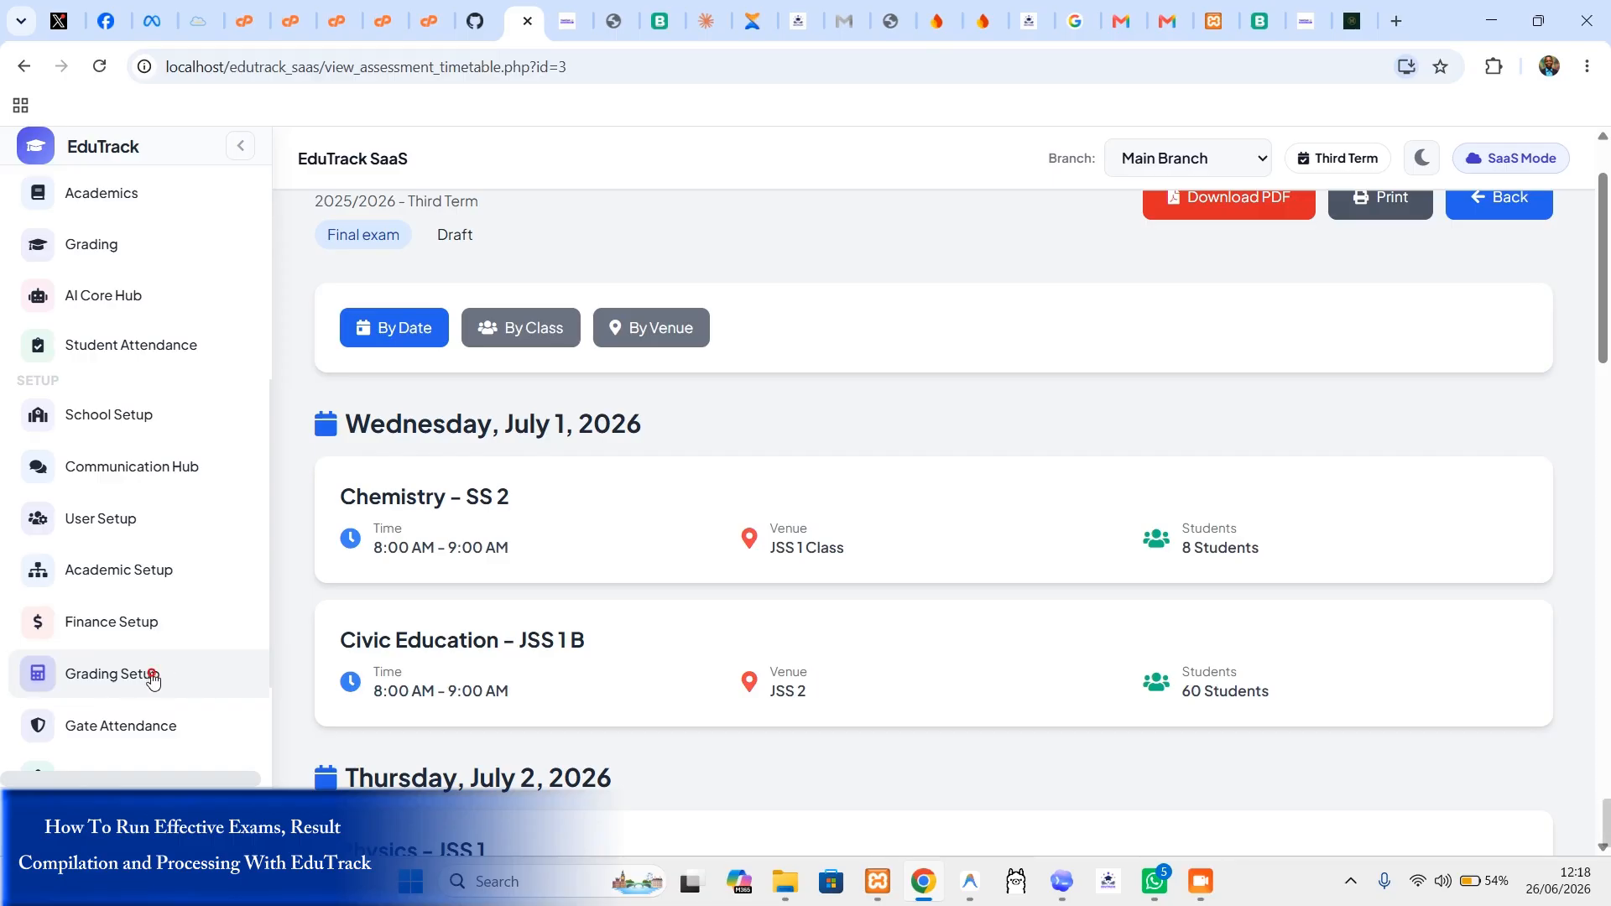
{"action": "left_click", "coordinate": [164, 678]}
{"action": "scroll", "coordinate": [168, 683], "scroll_direction": "down", "scroll_amount": 10}
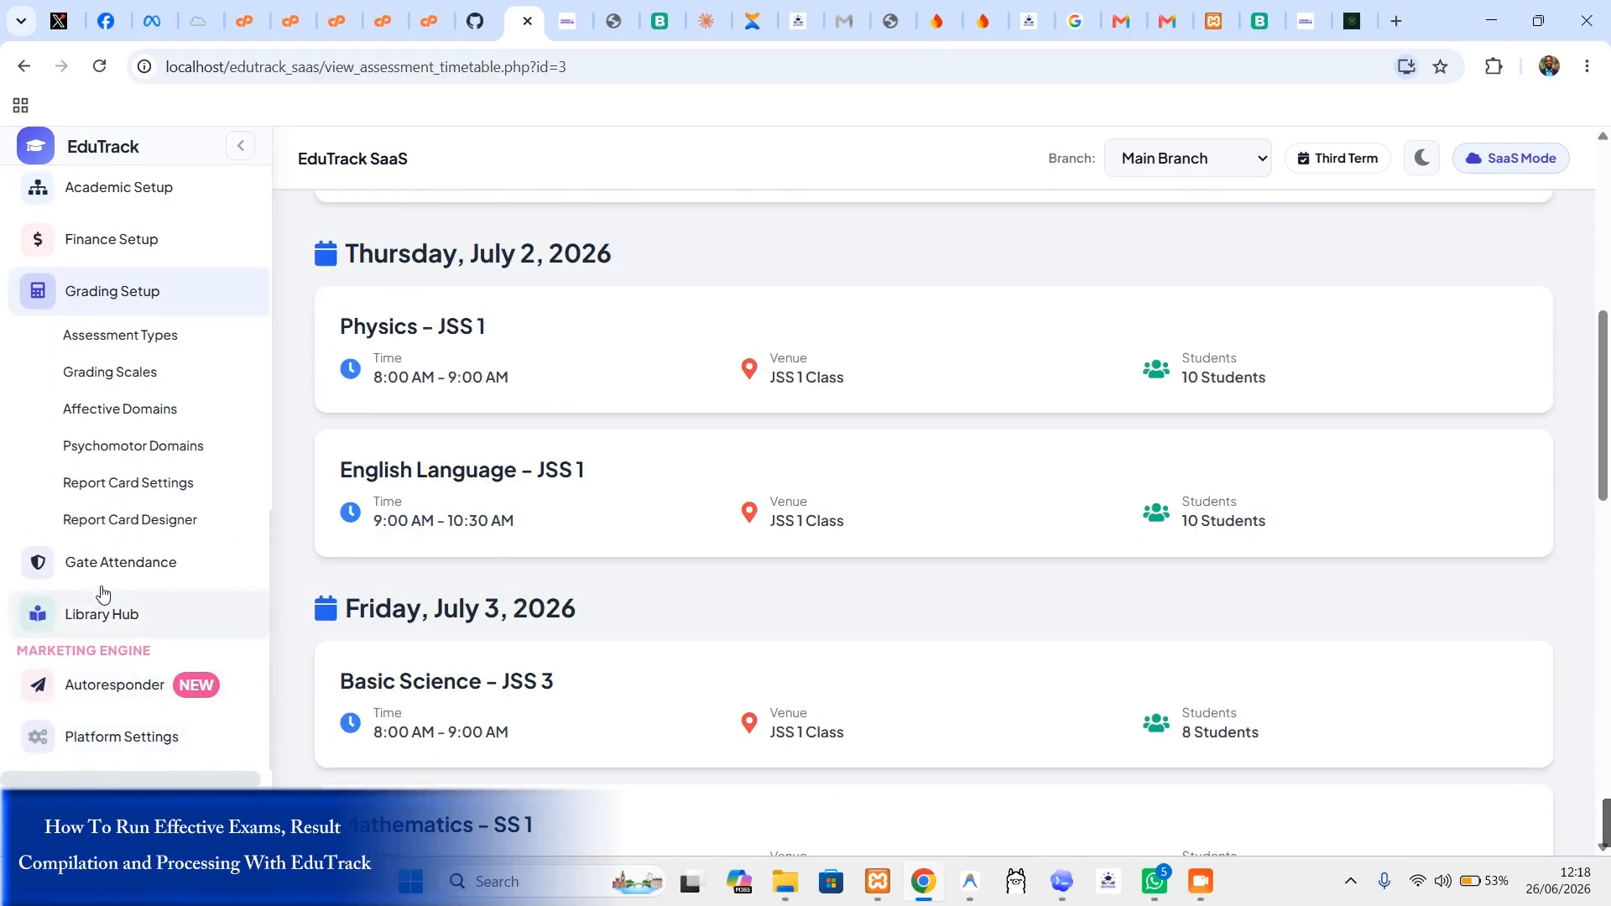
{"action": "scroll", "coordinate": [143, 594], "scroll_direction": "up", "scroll_amount": 2}
{"action": "scroll", "coordinate": [145, 425], "scroll_direction": "up", "scroll_amount": 6}
{"action": "left_click", "coordinate": [108, 495]}
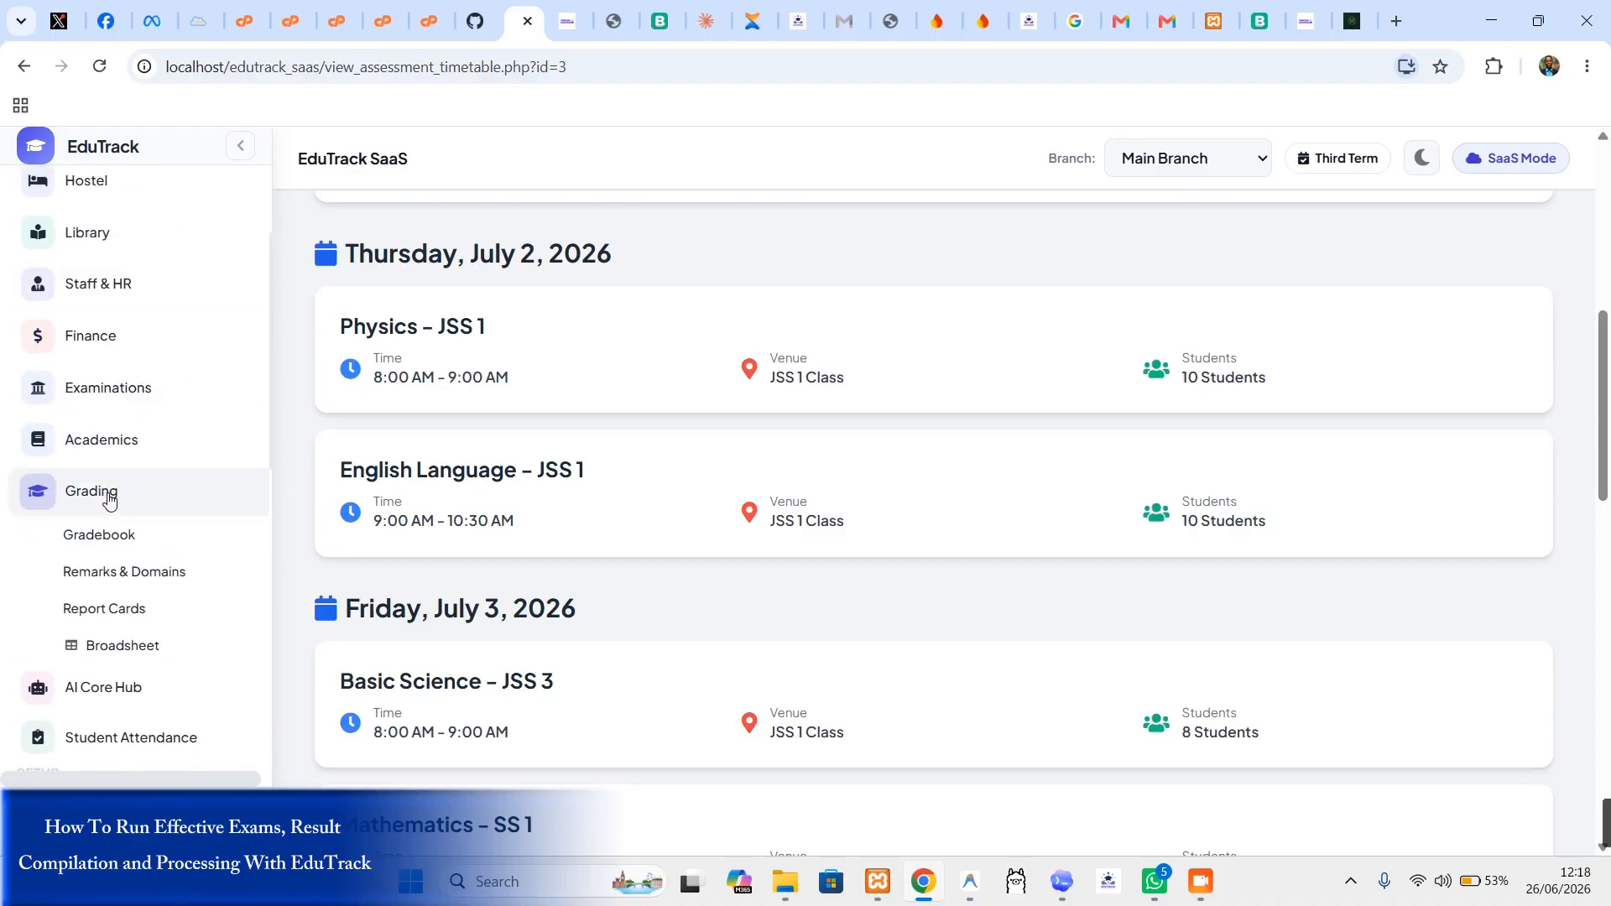
{"action": "left_click", "coordinate": [112, 537]}
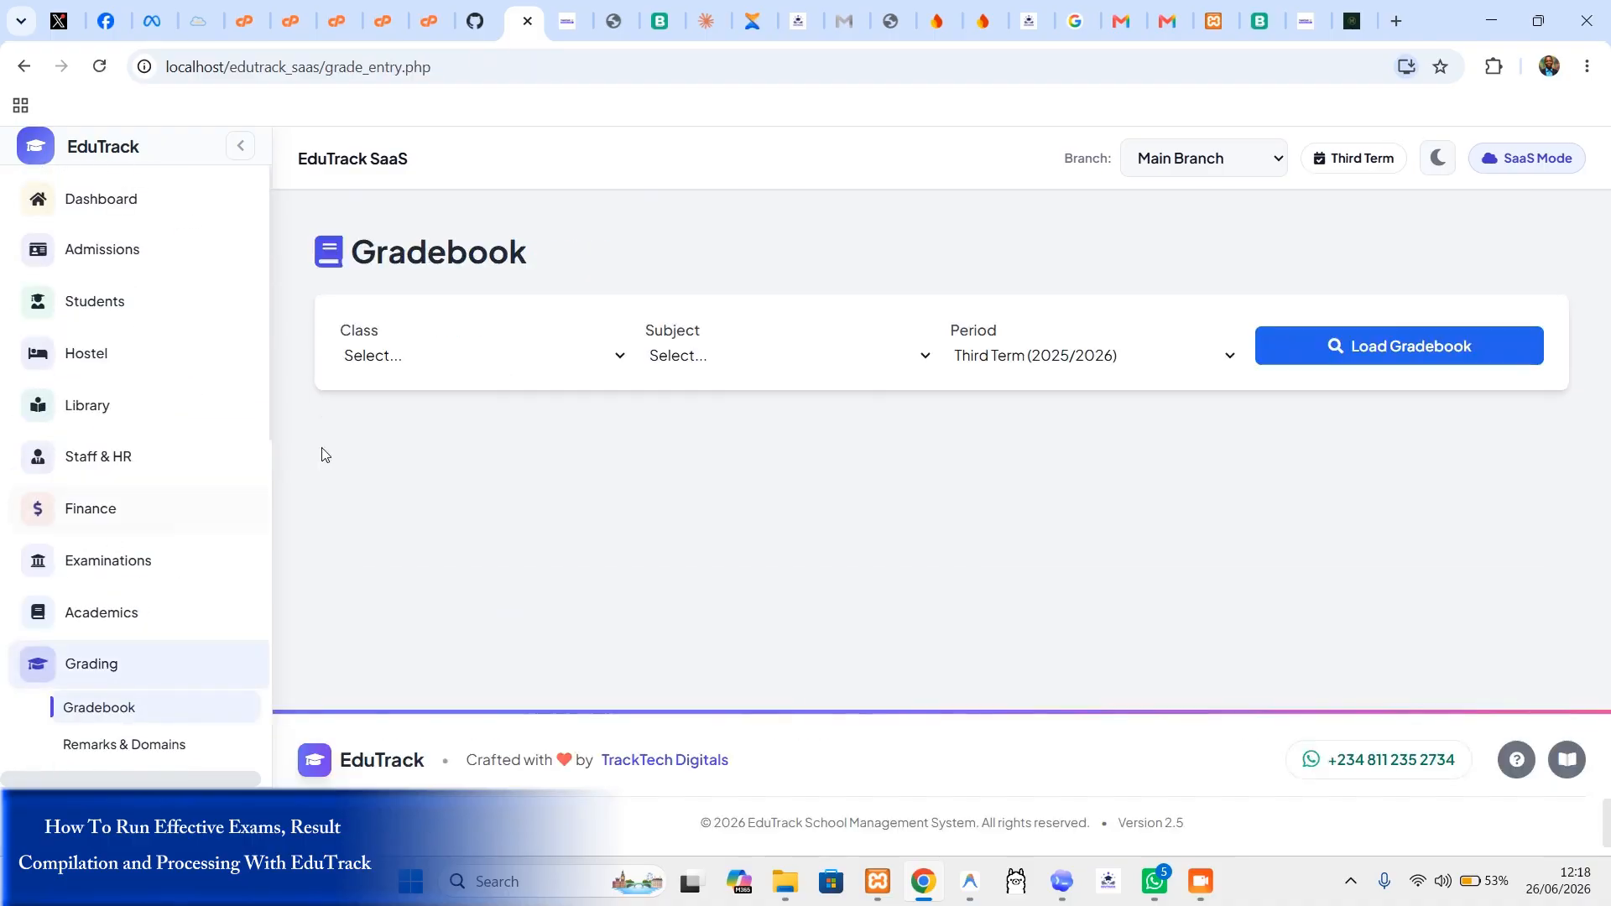
Step: Load the gradebook for class JSS 1, subject Mathematics, in the Third Term (2025/2026) period
{"action": "left_click", "coordinate": [509, 358]}
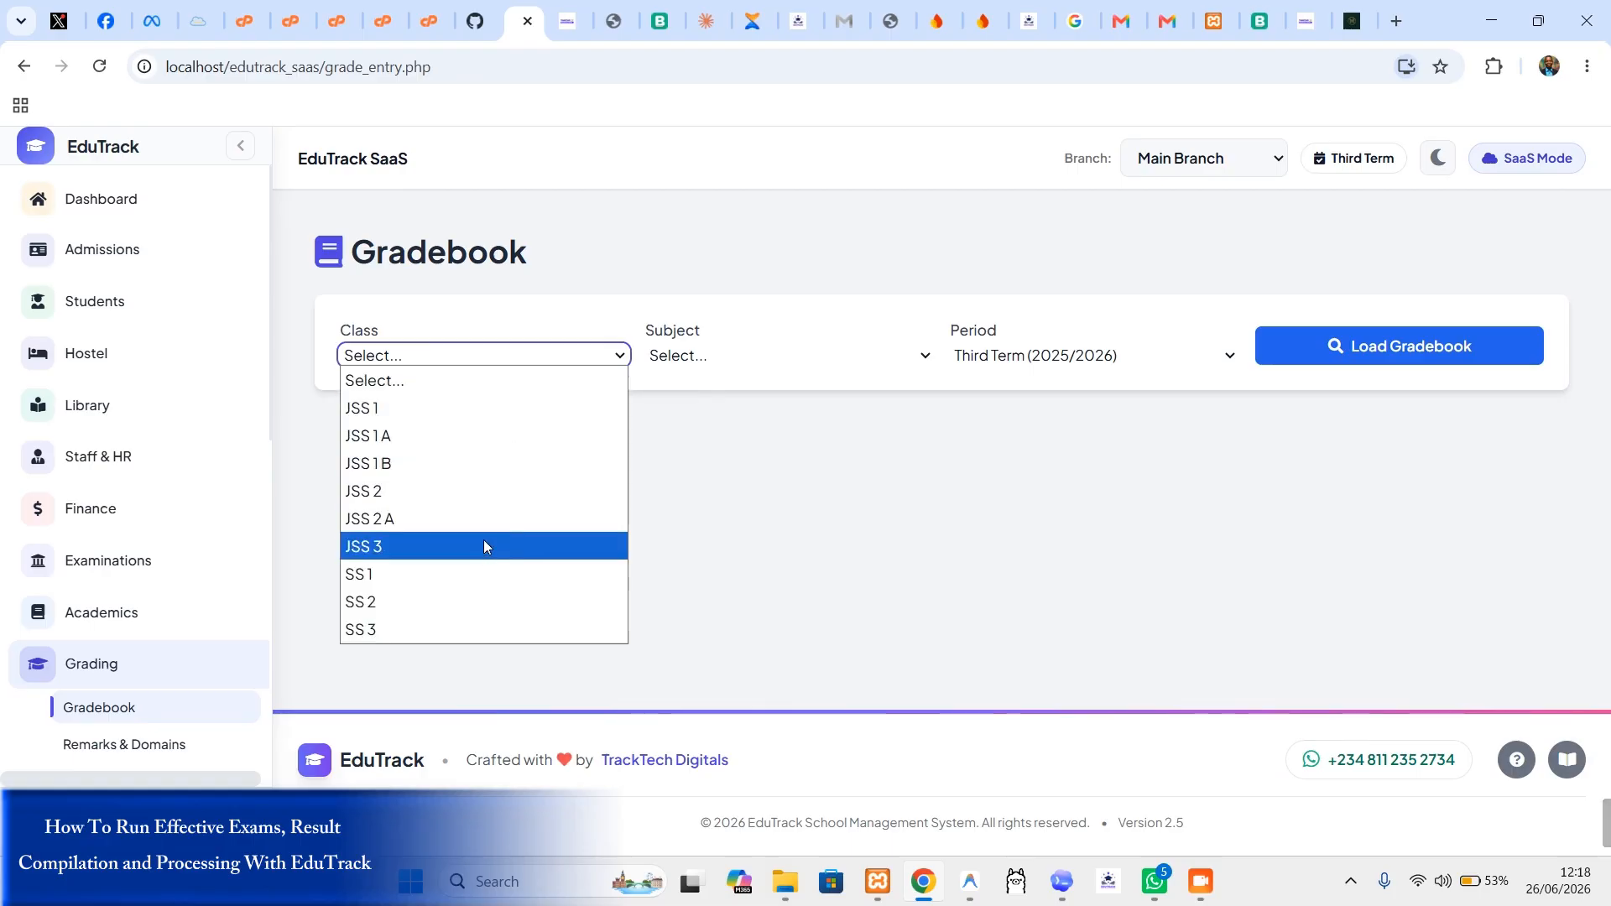
{"action": "left_click", "coordinate": [518, 408]}
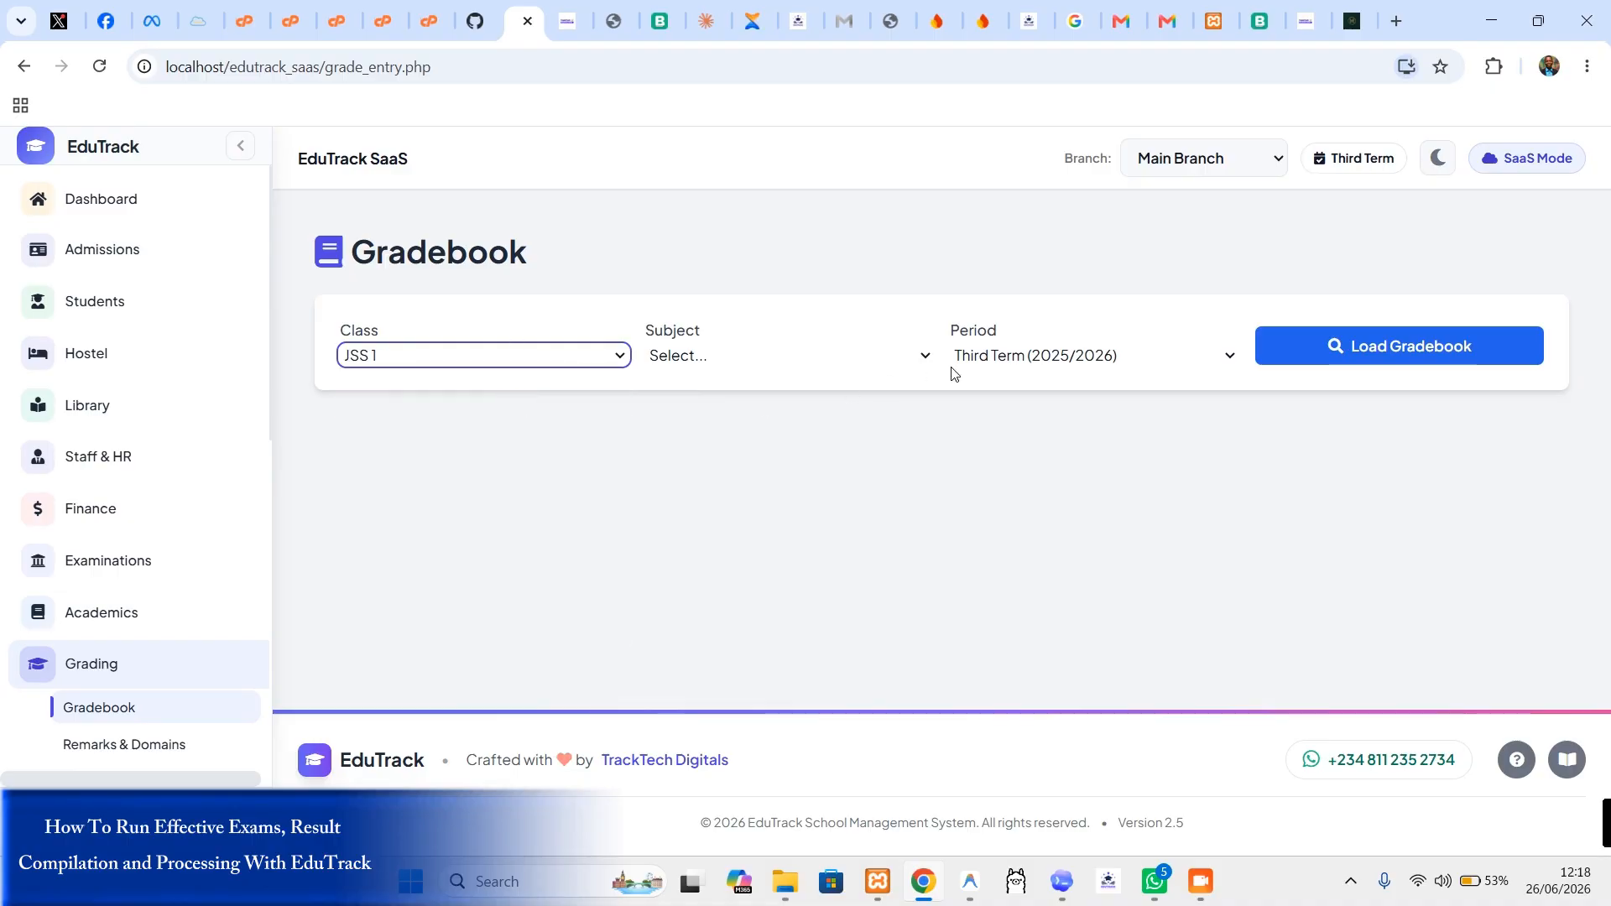
{"action": "left_click", "coordinate": [882, 358]}
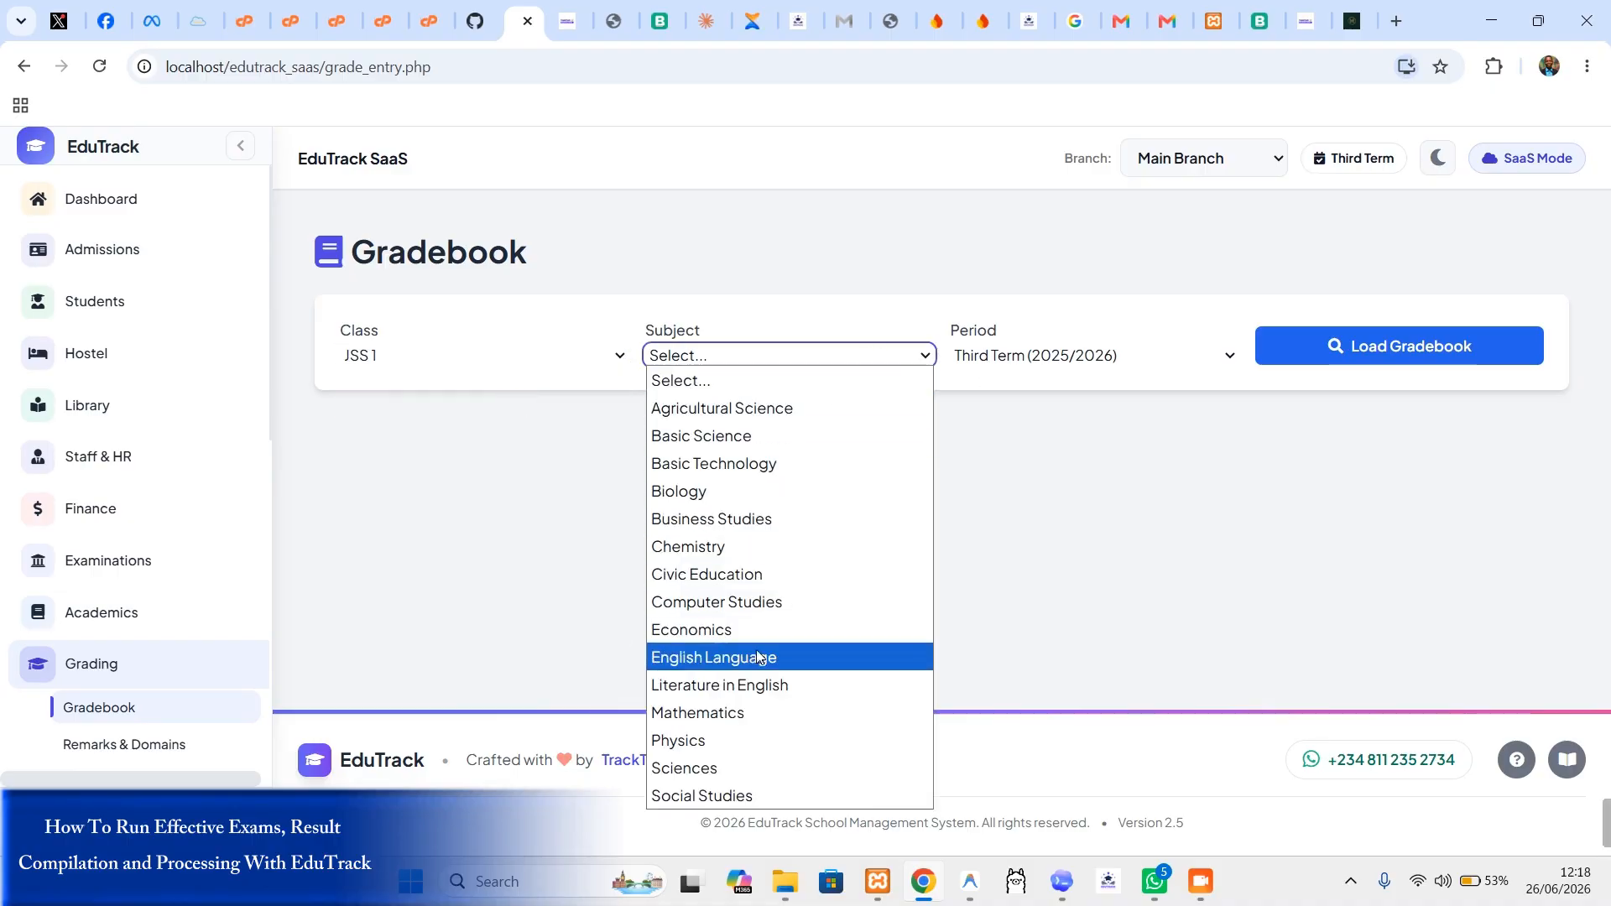
{"action": "left_click", "coordinate": [767, 708]}
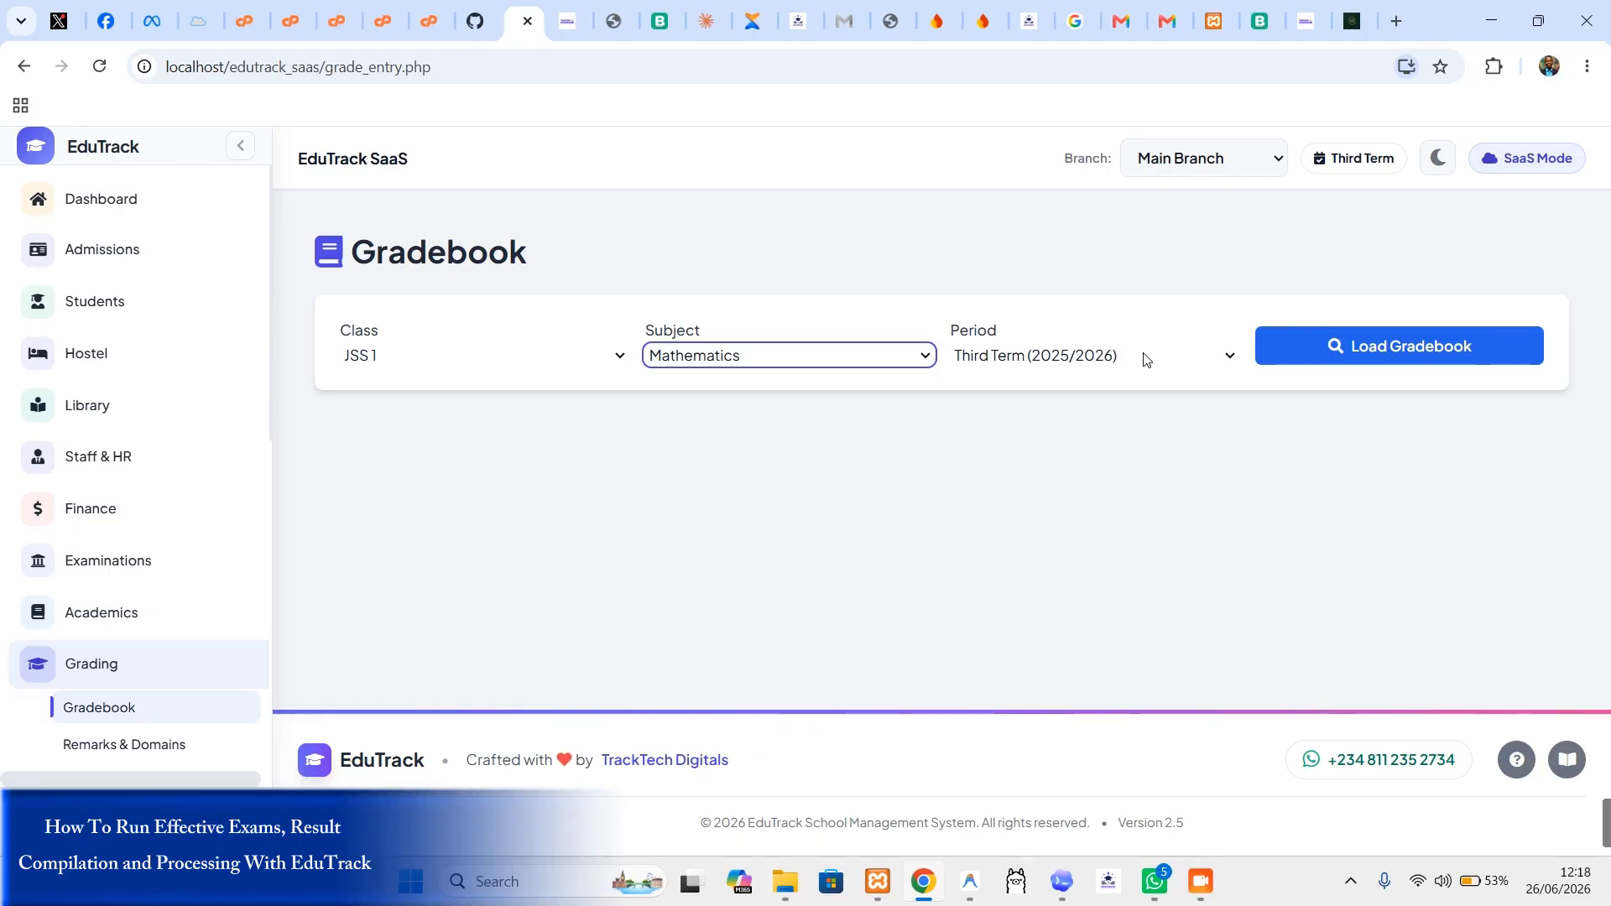
{"action": "left_click", "coordinate": [1402, 352]}
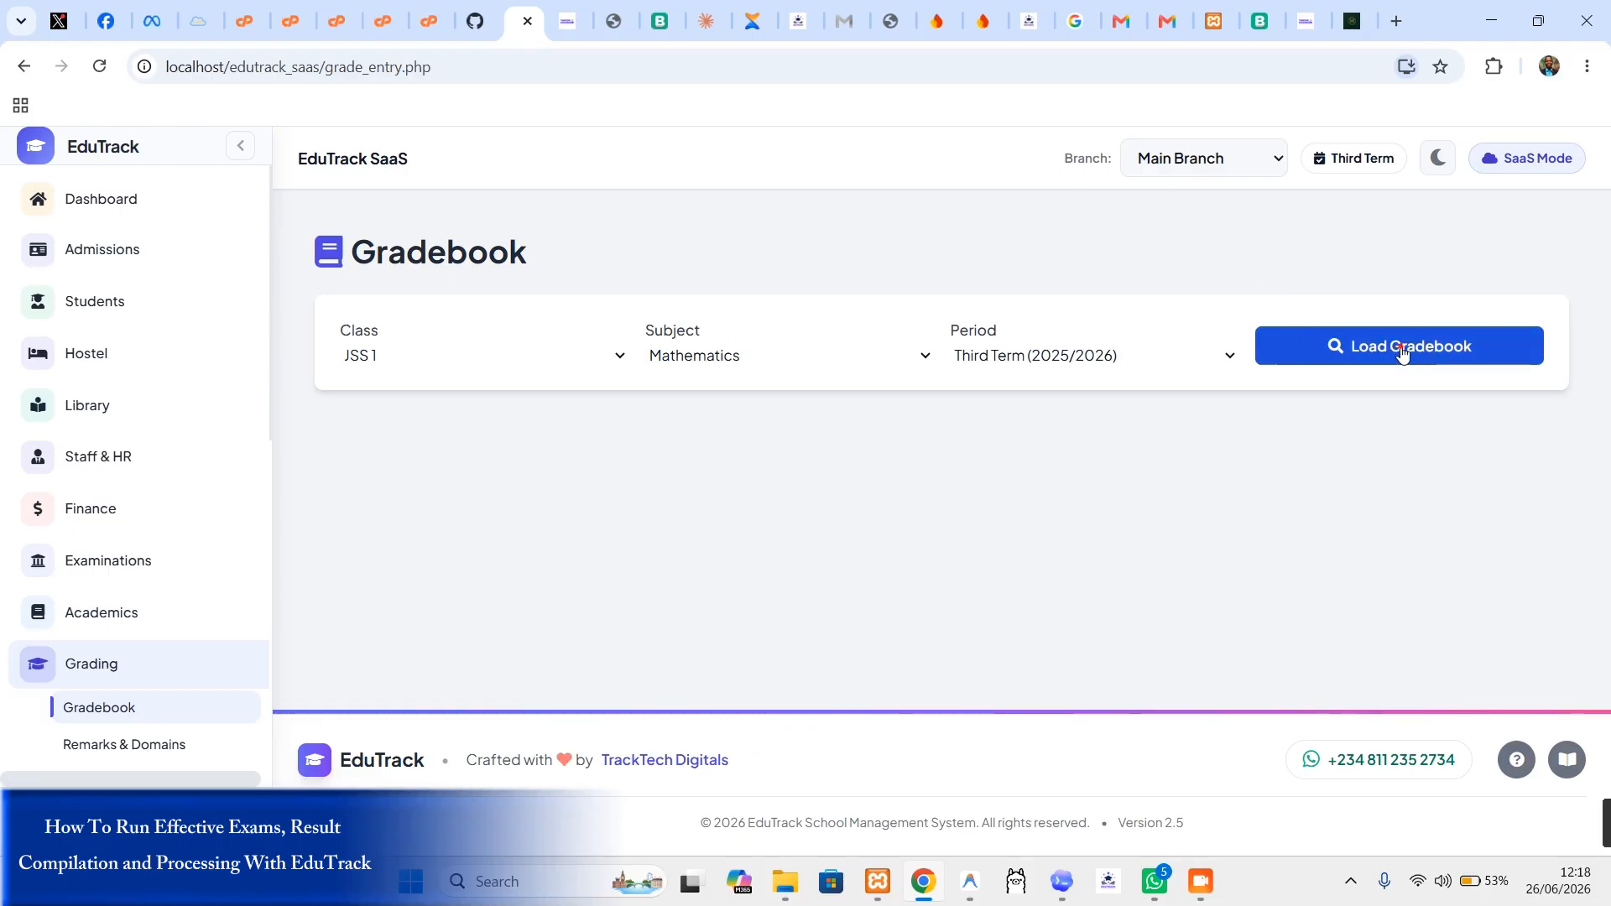
Step: Enter the first student's continuous assessment scores: CA 1 as 4, CA 2 as 3 and CA 3 as 5
{"action": "scroll", "coordinate": [703, 387], "scroll_direction": "down", "scroll_amount": 6}
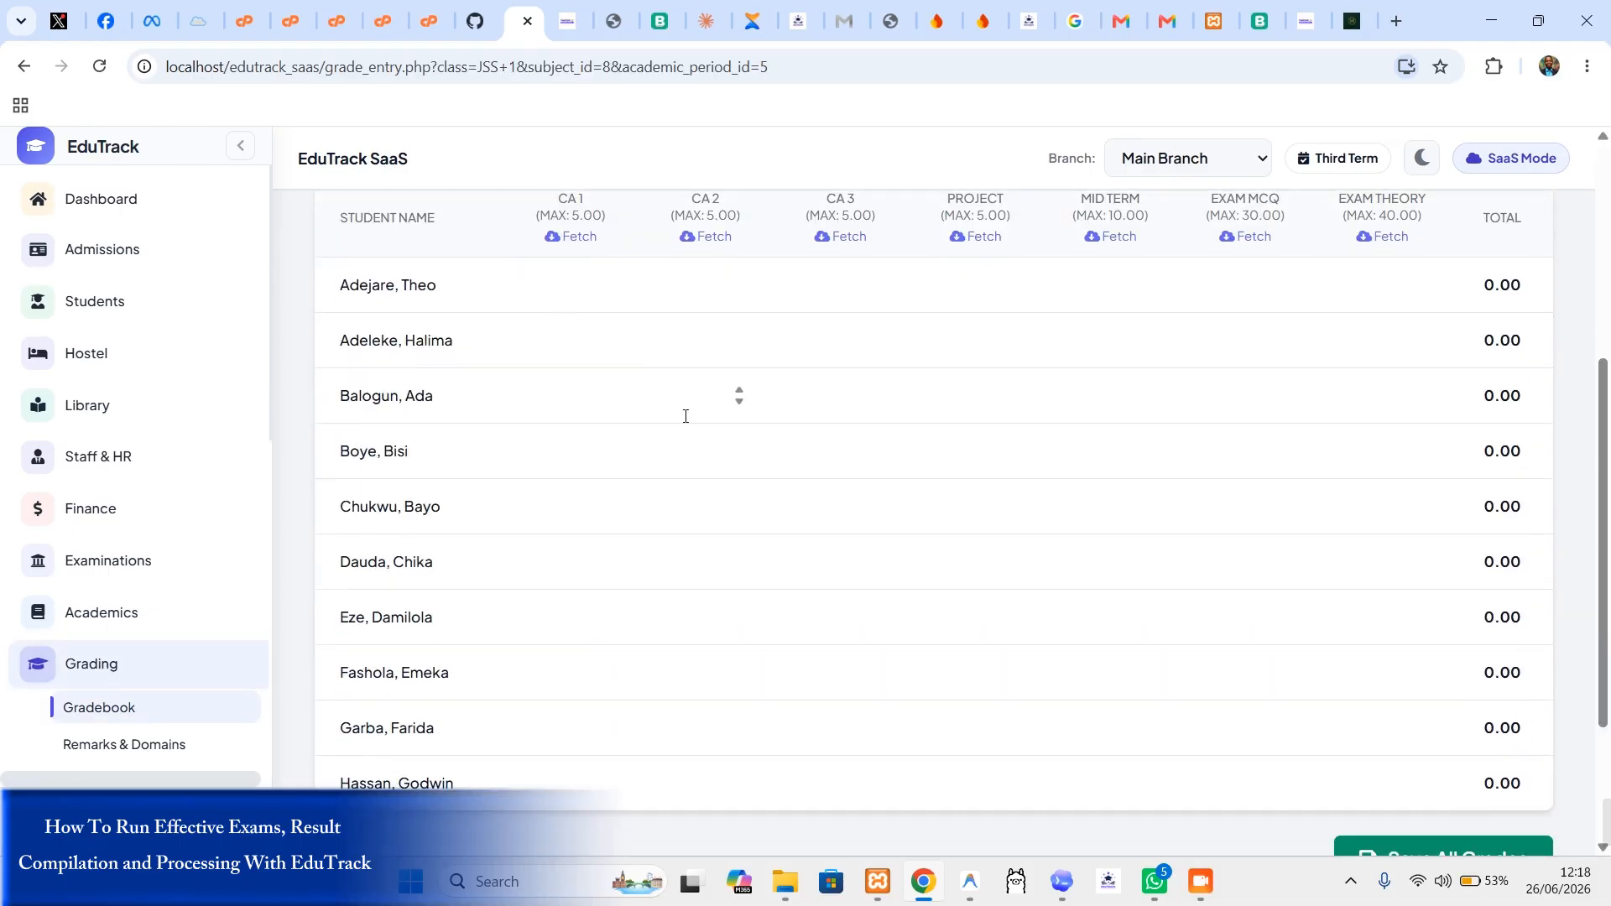
{"action": "scroll", "coordinate": [765, 350], "scroll_direction": "up", "scroll_amount": 3}
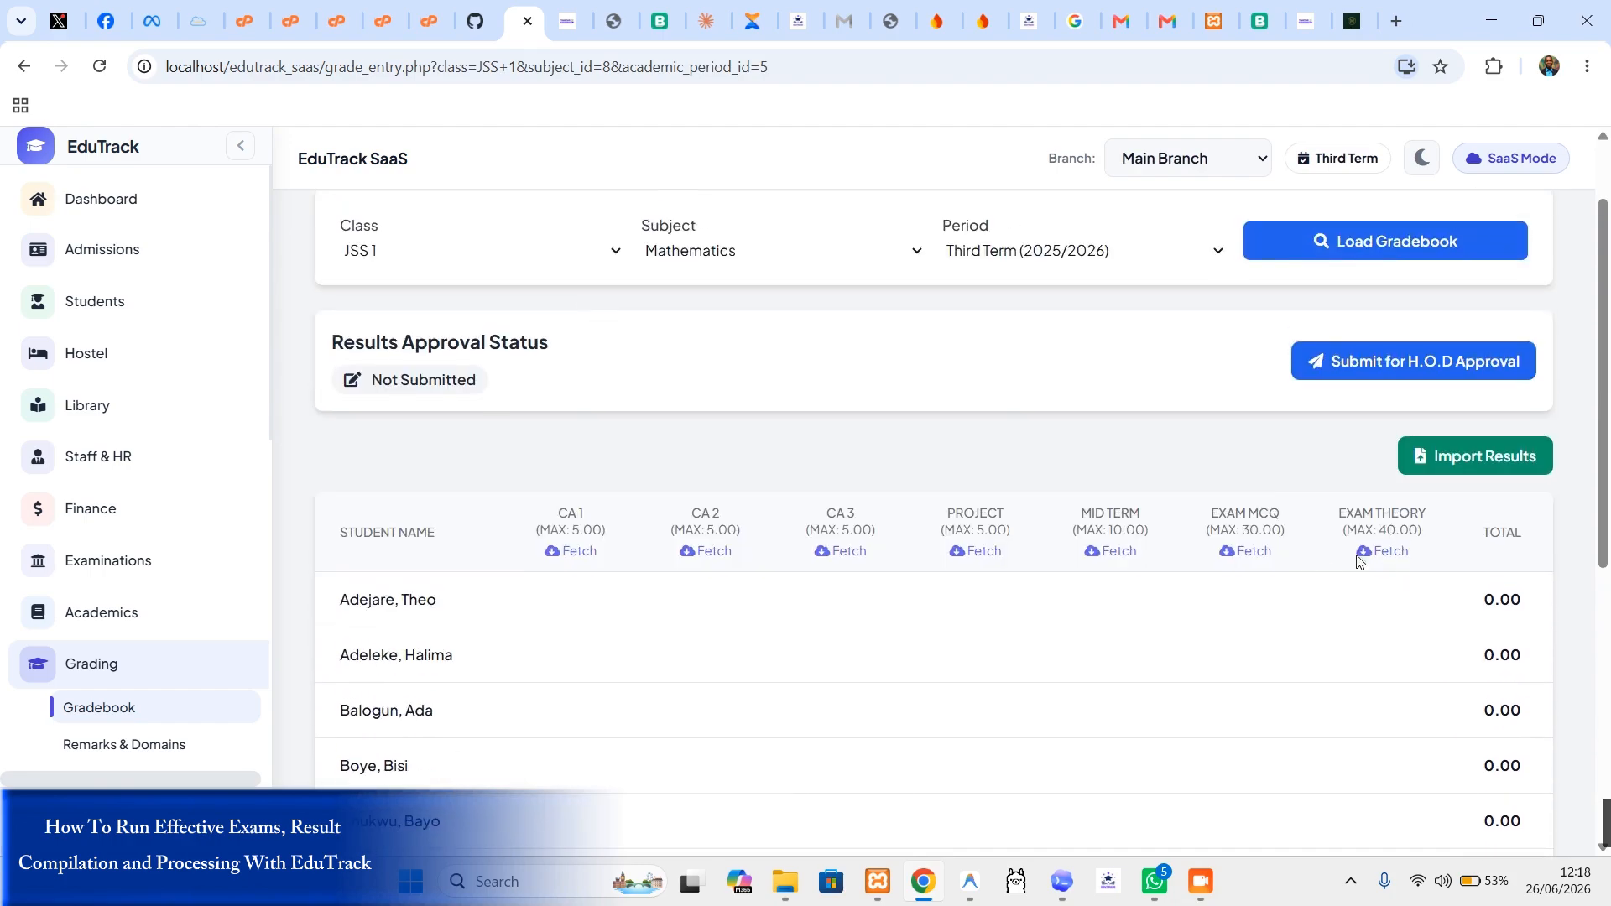
{"action": "scroll", "coordinate": [665, 558], "scroll_direction": "down", "scroll_amount": 1}
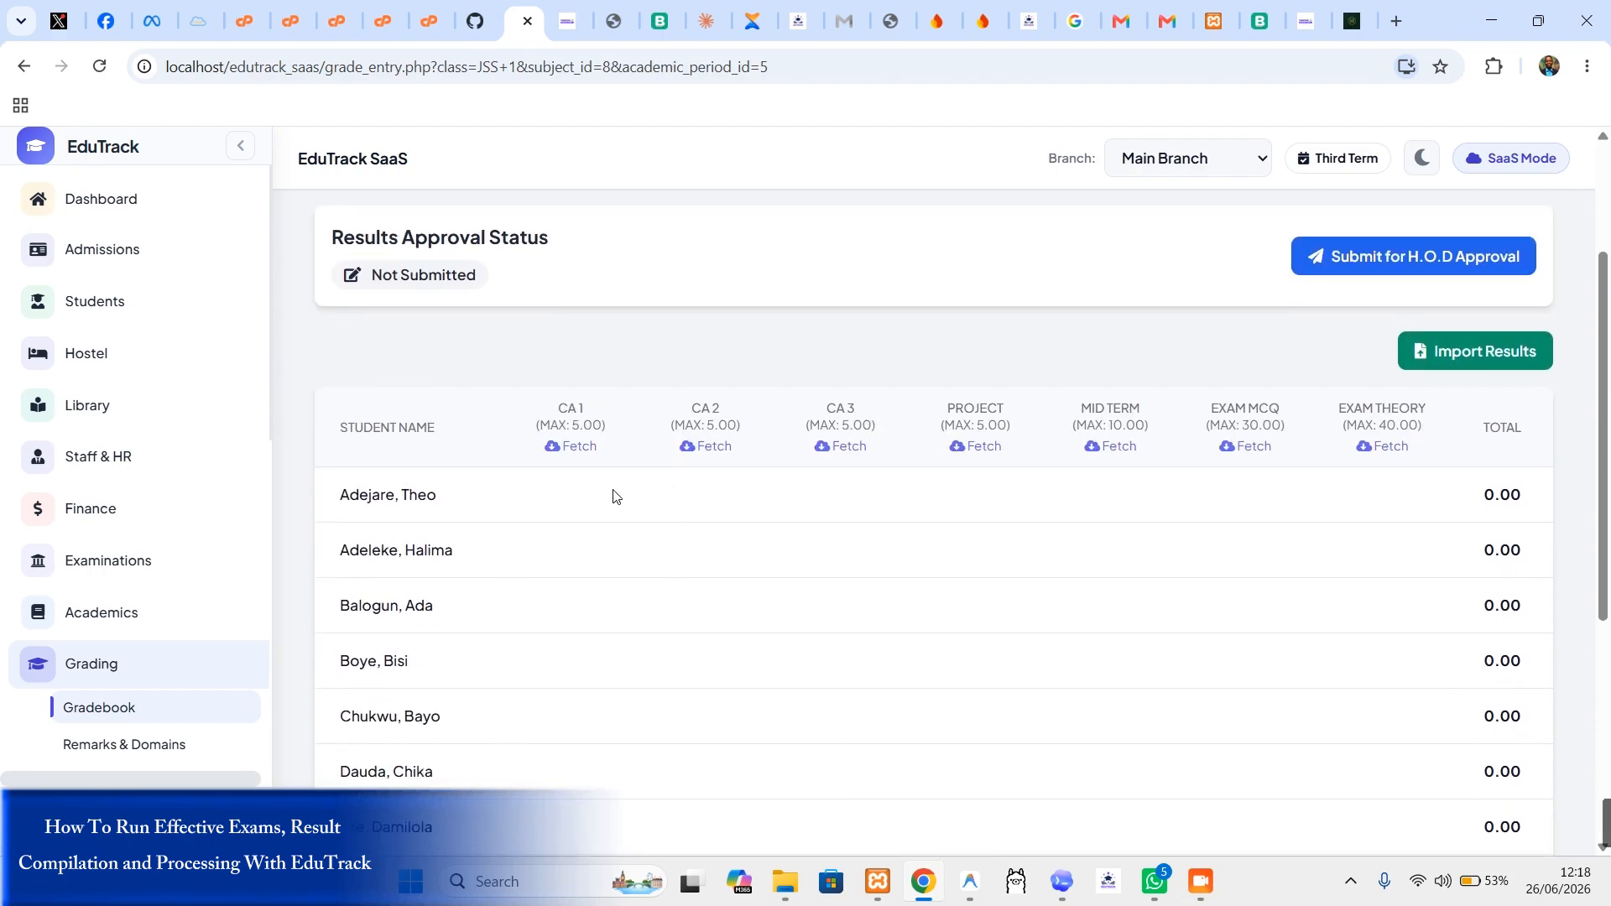
{"action": "left_click", "coordinate": [557, 493]}
{"action": "type", "text": "4"}
{"action": "left_click", "coordinate": [715, 486]}
{"action": "type", "text": "3"}
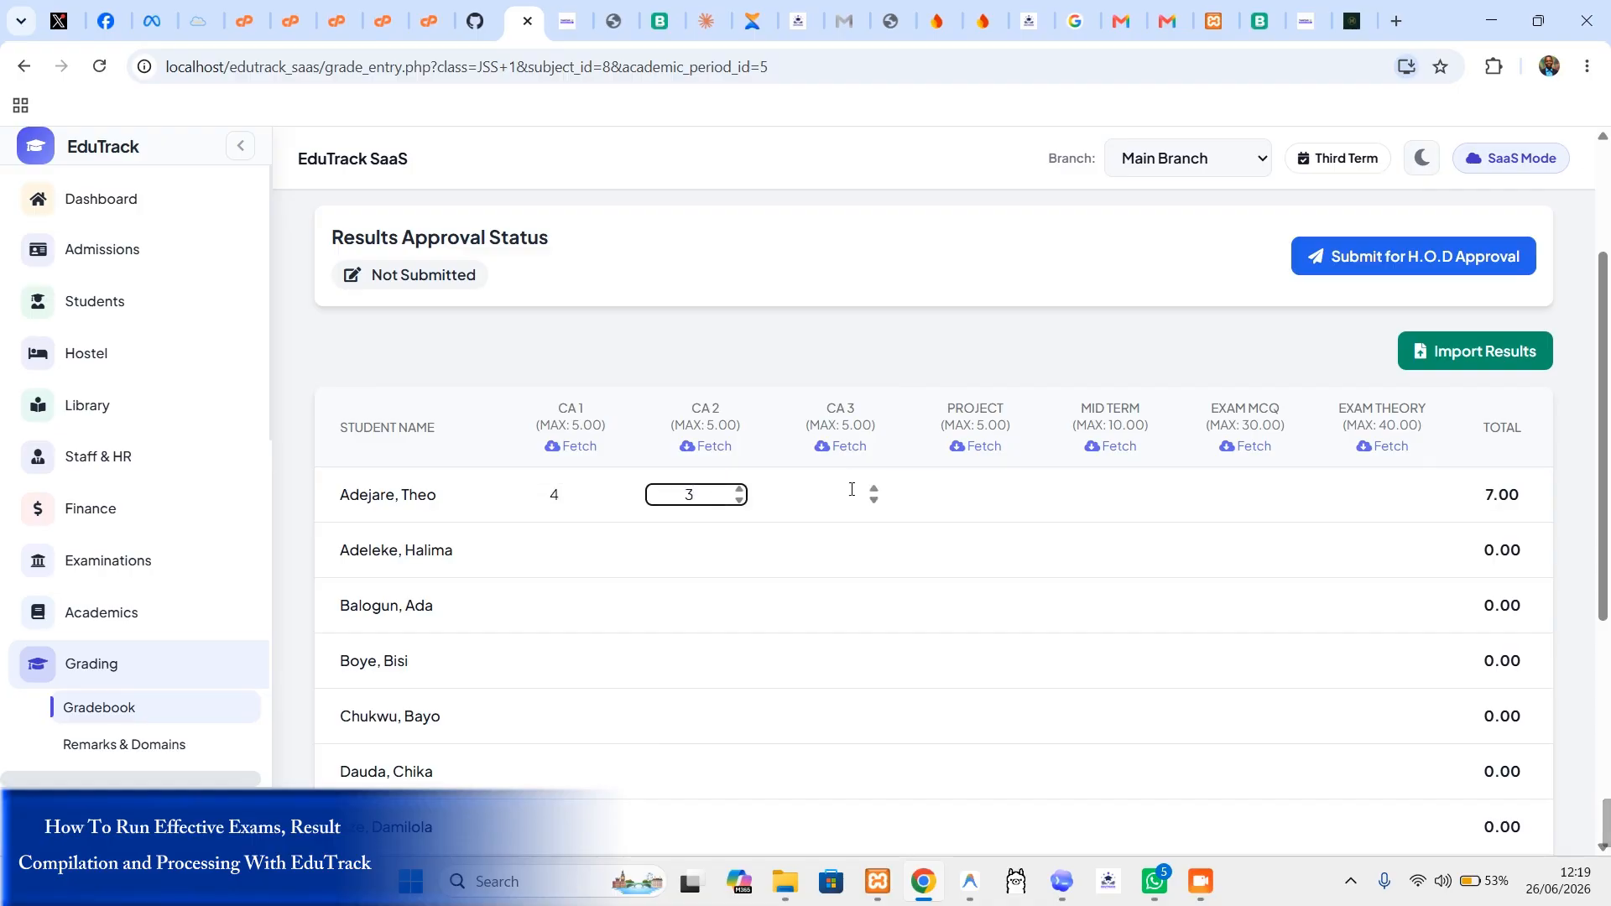
{"action": "left_click", "coordinate": [855, 491]}
{"action": "type", "text": "3"}
{"action": "key", "text": "BackSpace"}
{"action": "type", "text": "5"}
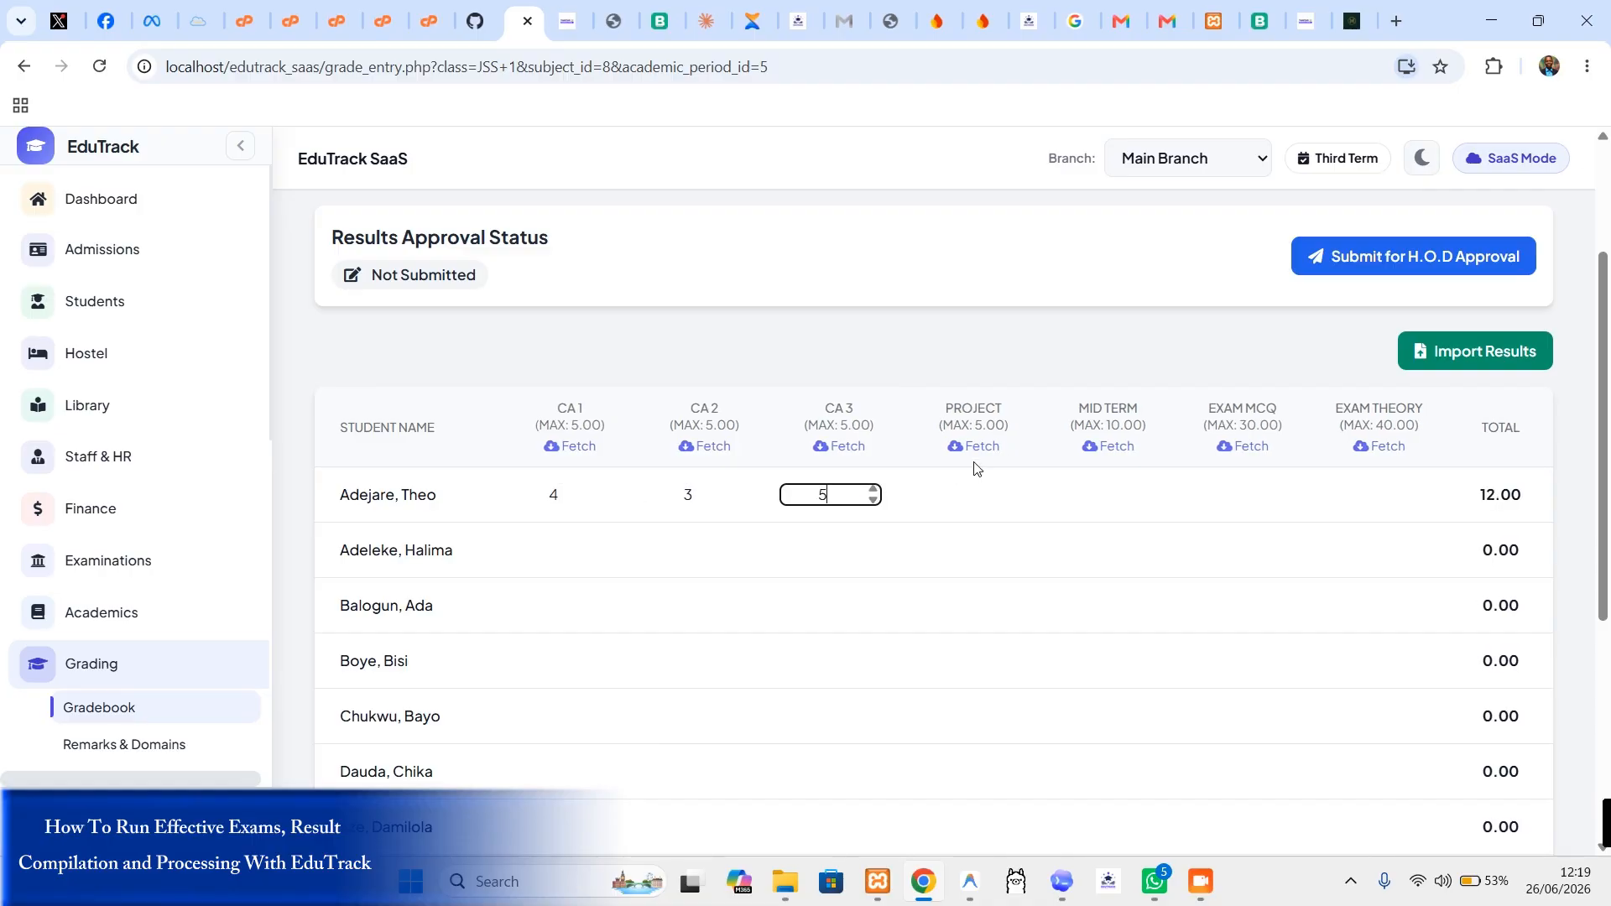
Step: Try a Project score of 6 for the first student, and replace it with 4
{"action": "left_click", "coordinate": [971, 493]}
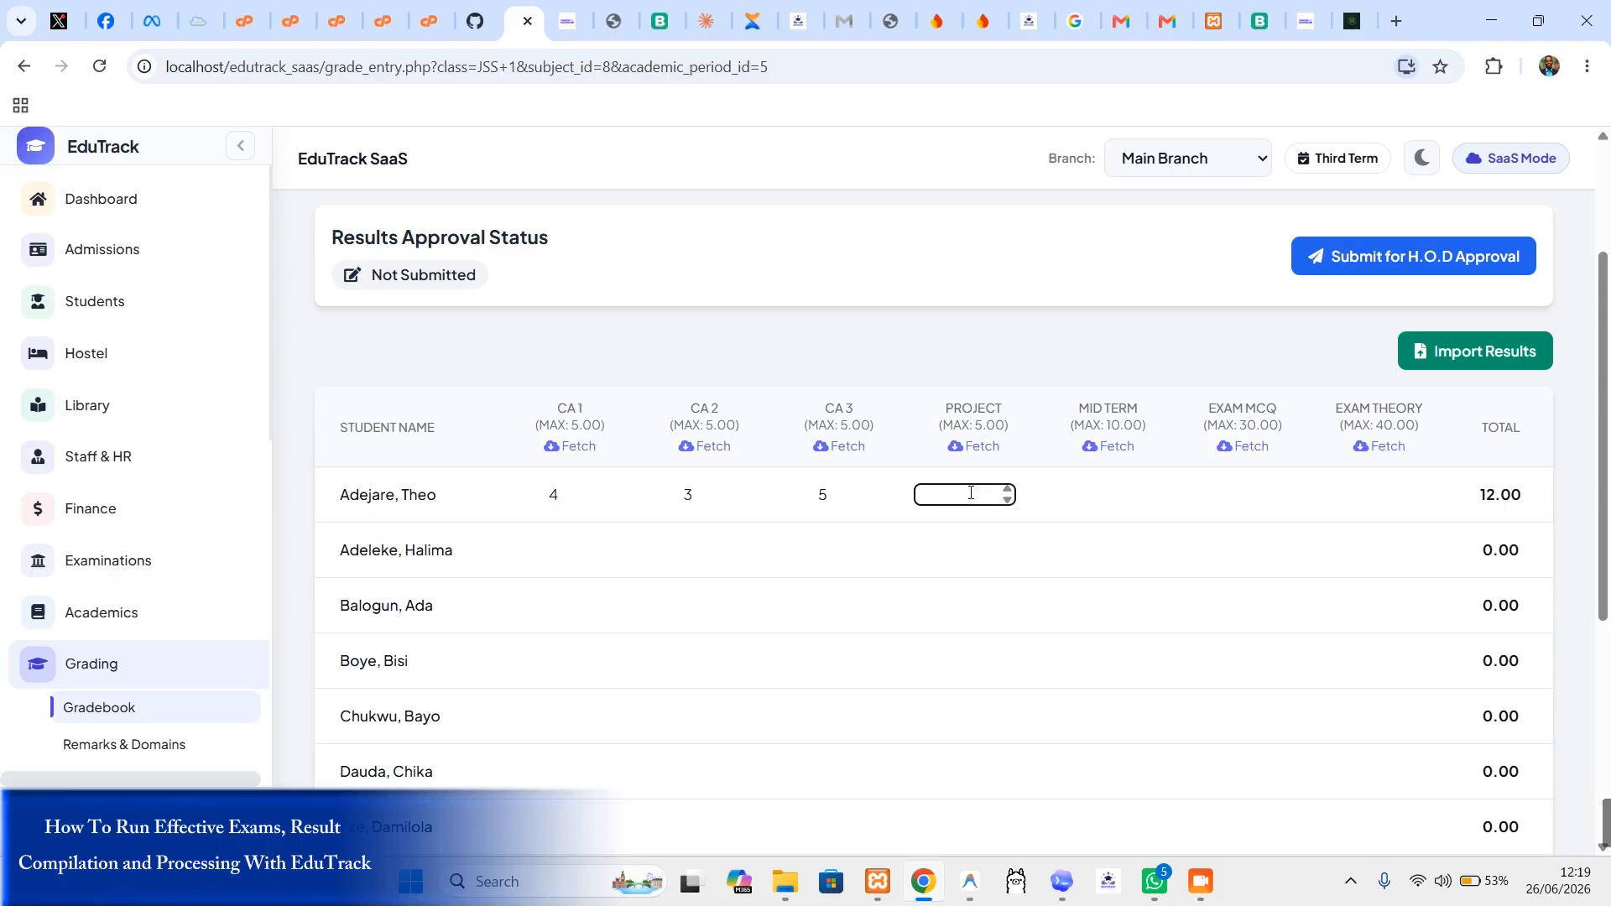
{"action": "type", "text": "6"}
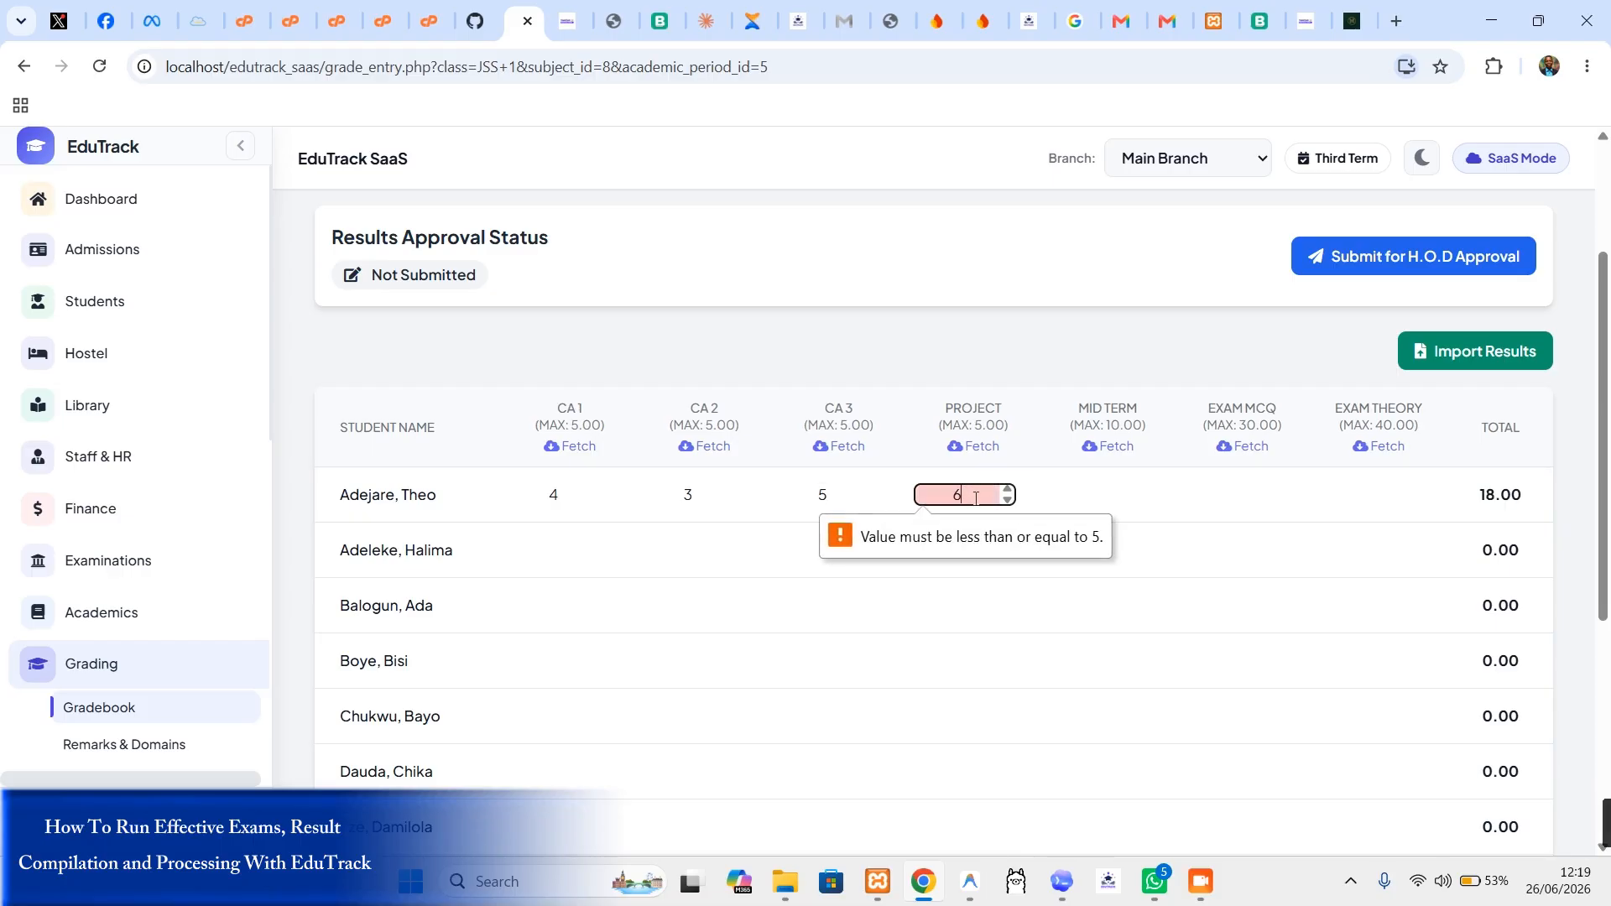
{"action": "key", "text": "BackSpace"}
{"action": "type", "text": "4"}
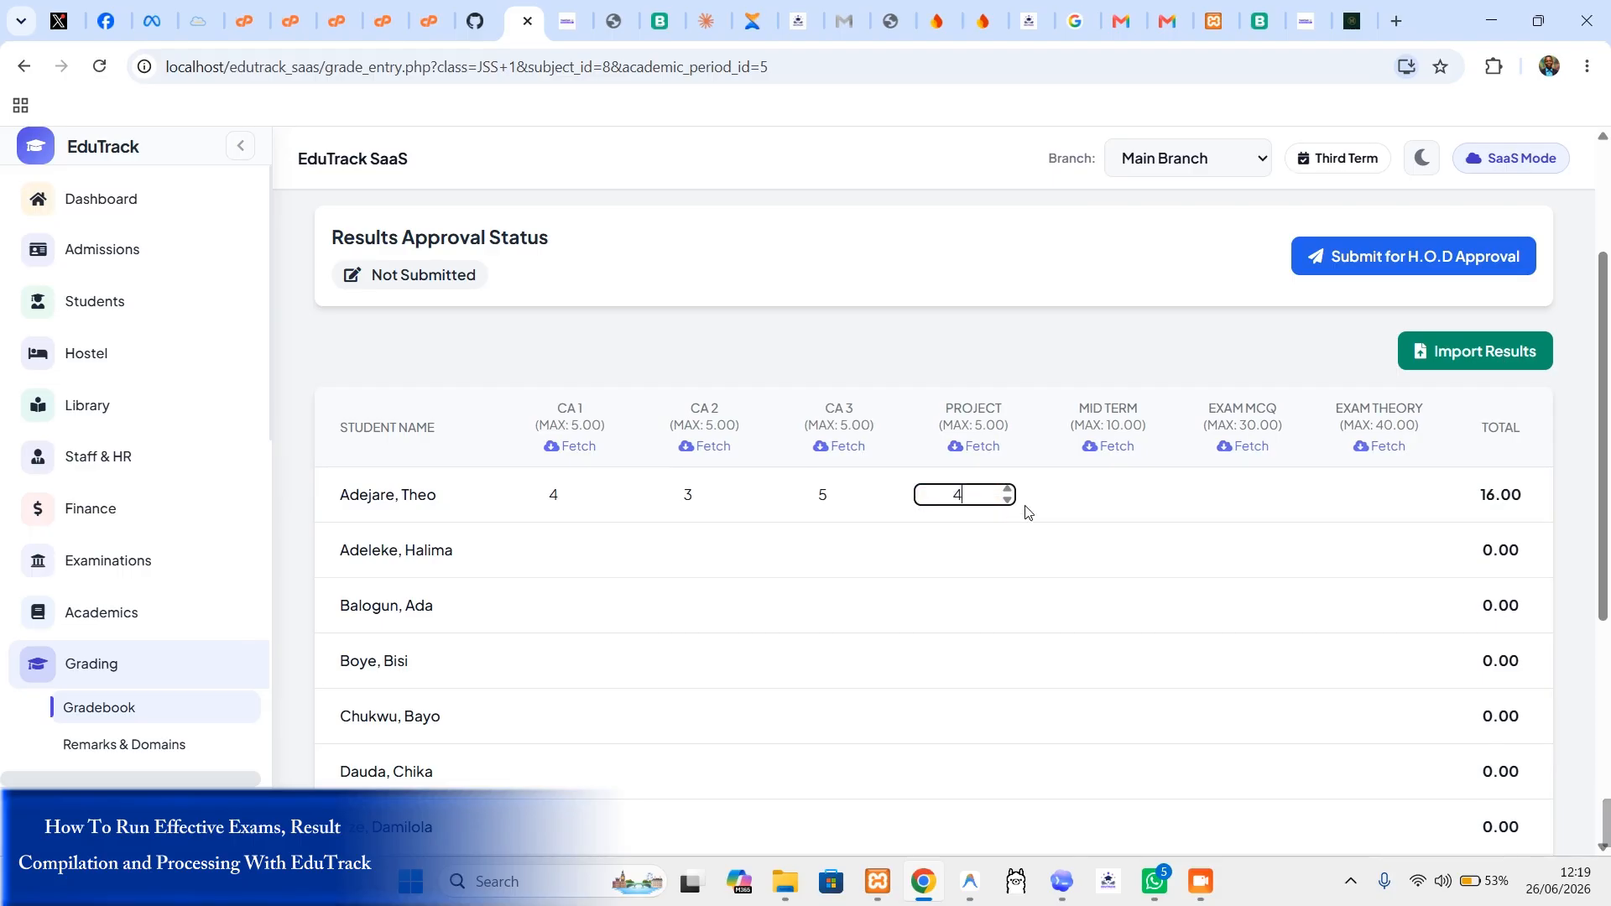
Step: Try to import Mid Term scores from an assignment or CBT exam, and cancel the grade fetching
{"action": "left_click", "coordinate": [1095, 493]}
{"action": "left_click", "coordinate": [1120, 448]}
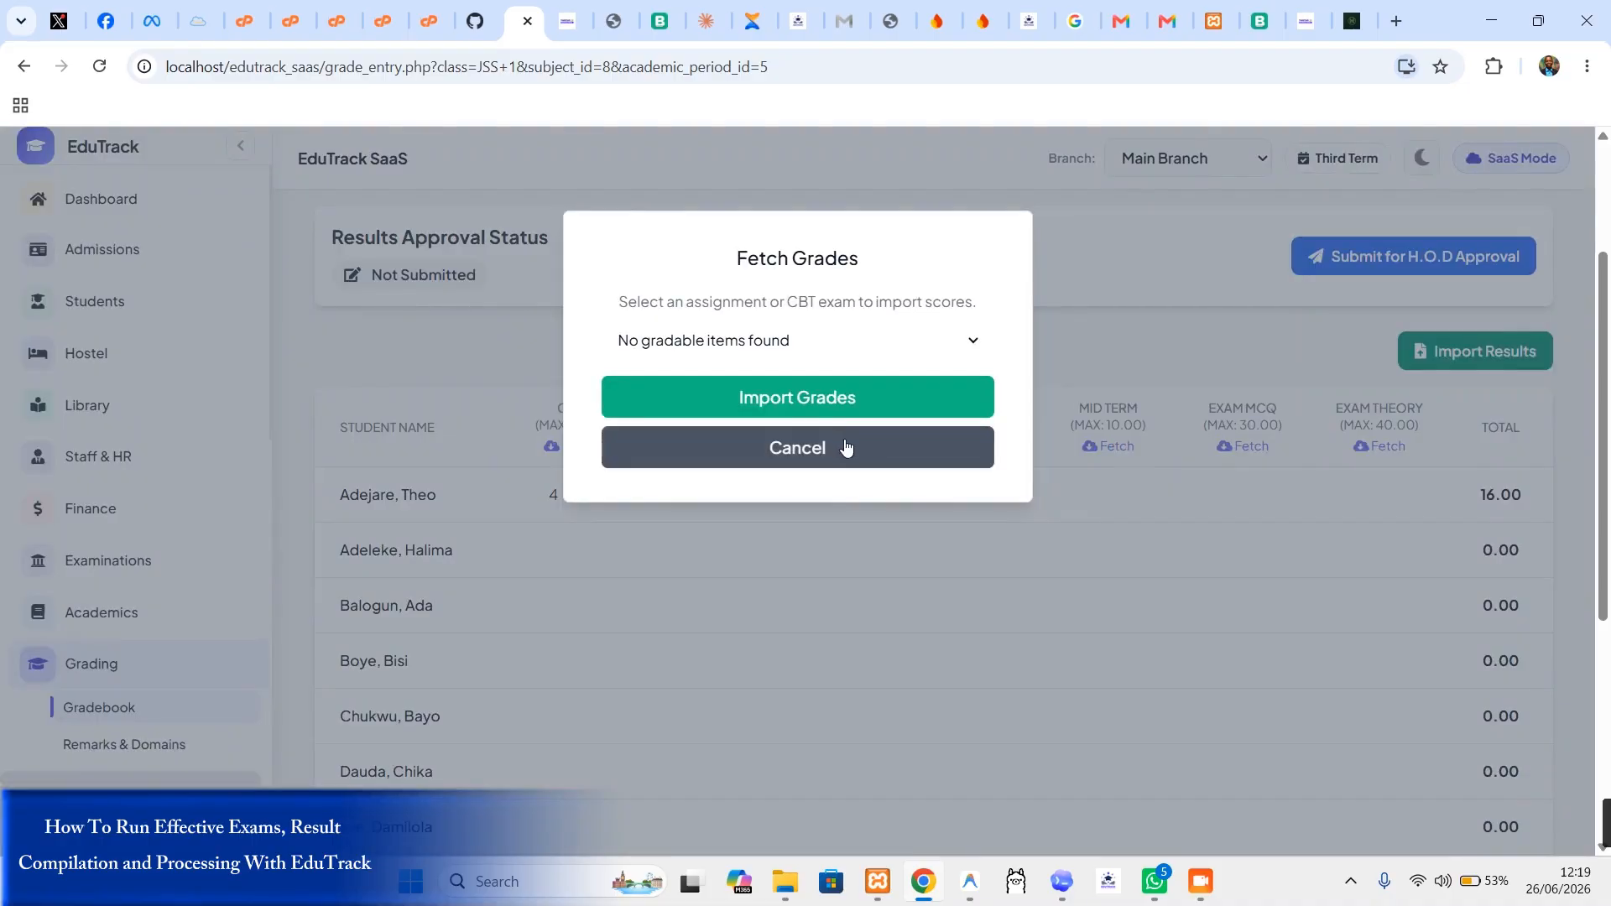
{"action": "left_click", "coordinate": [849, 340]}
{"action": "left_click", "coordinate": [849, 344]}
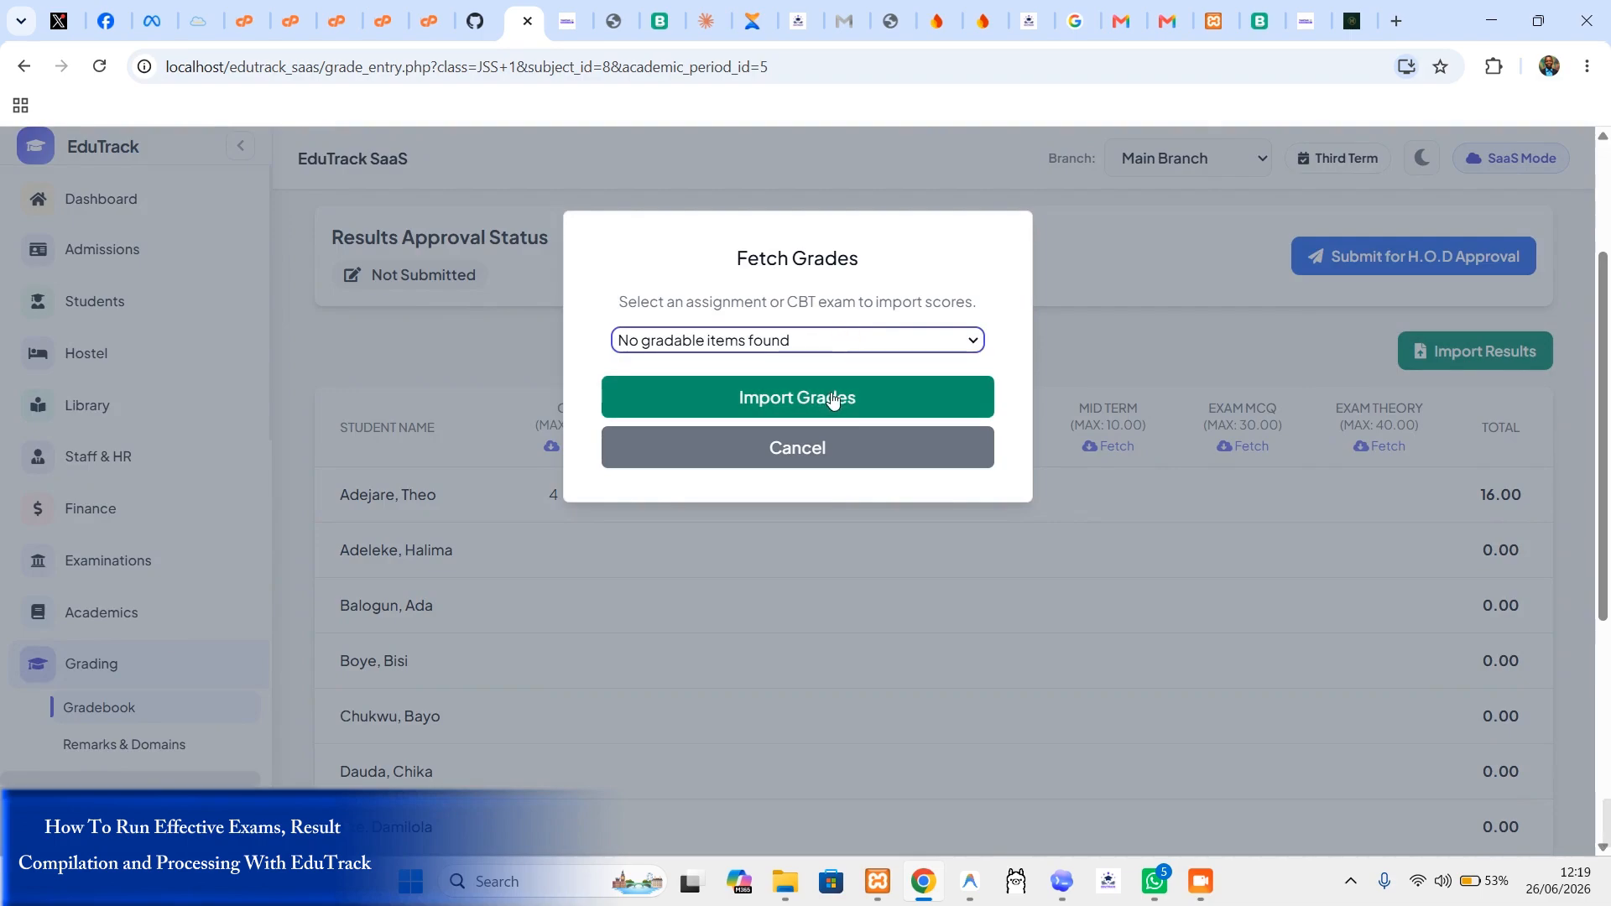
{"action": "left_click", "coordinate": [838, 341]}
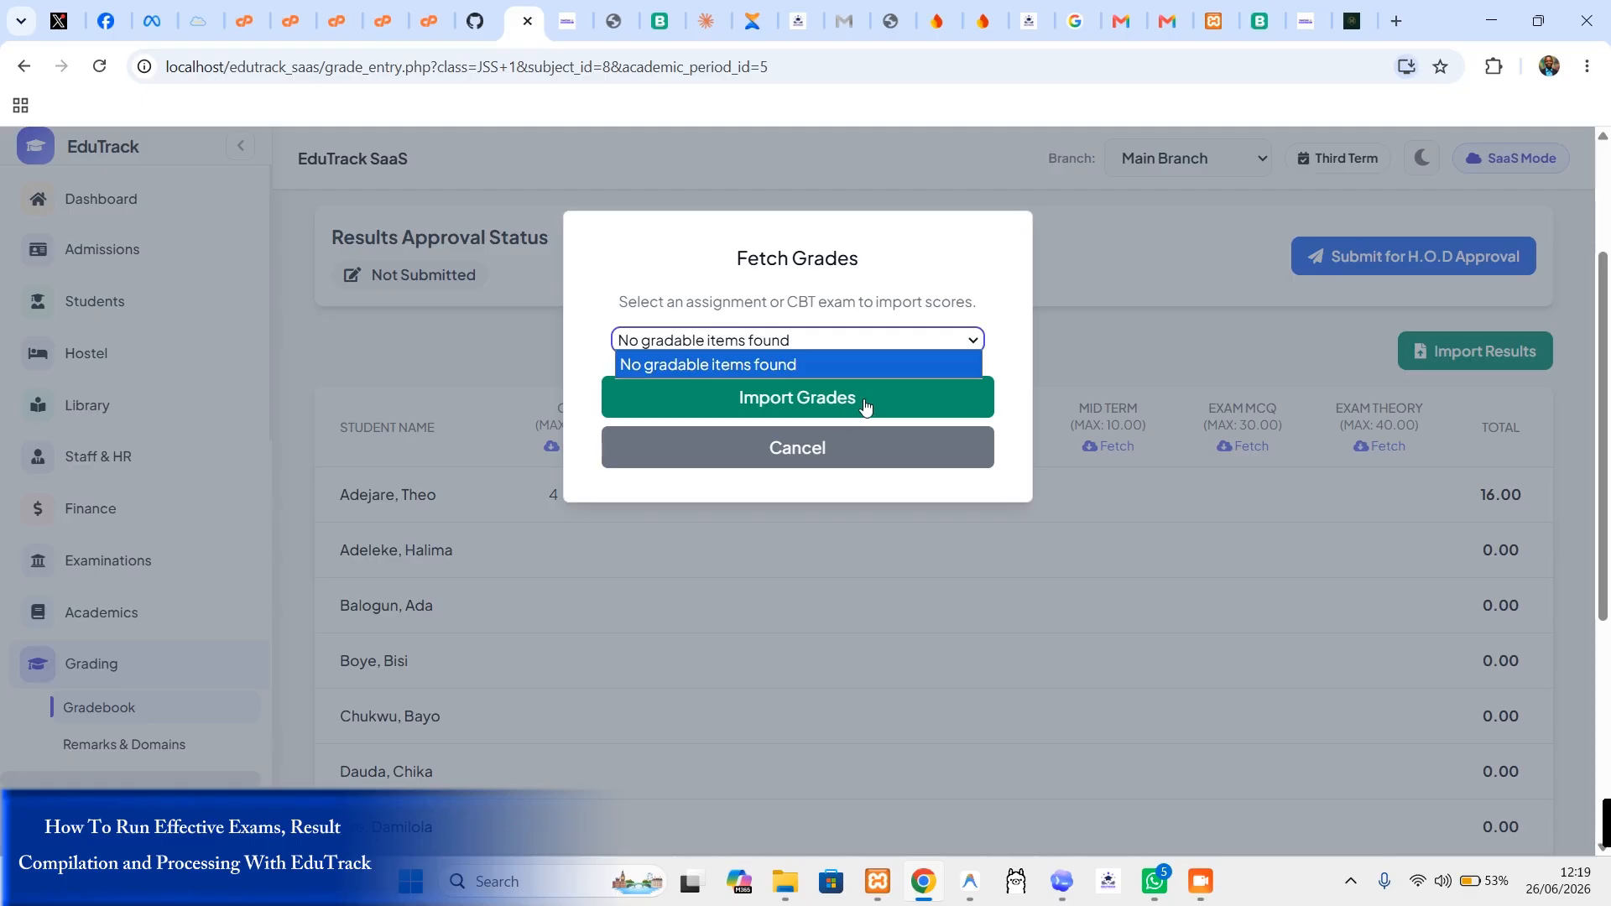
{"action": "left_click", "coordinate": [826, 340]}
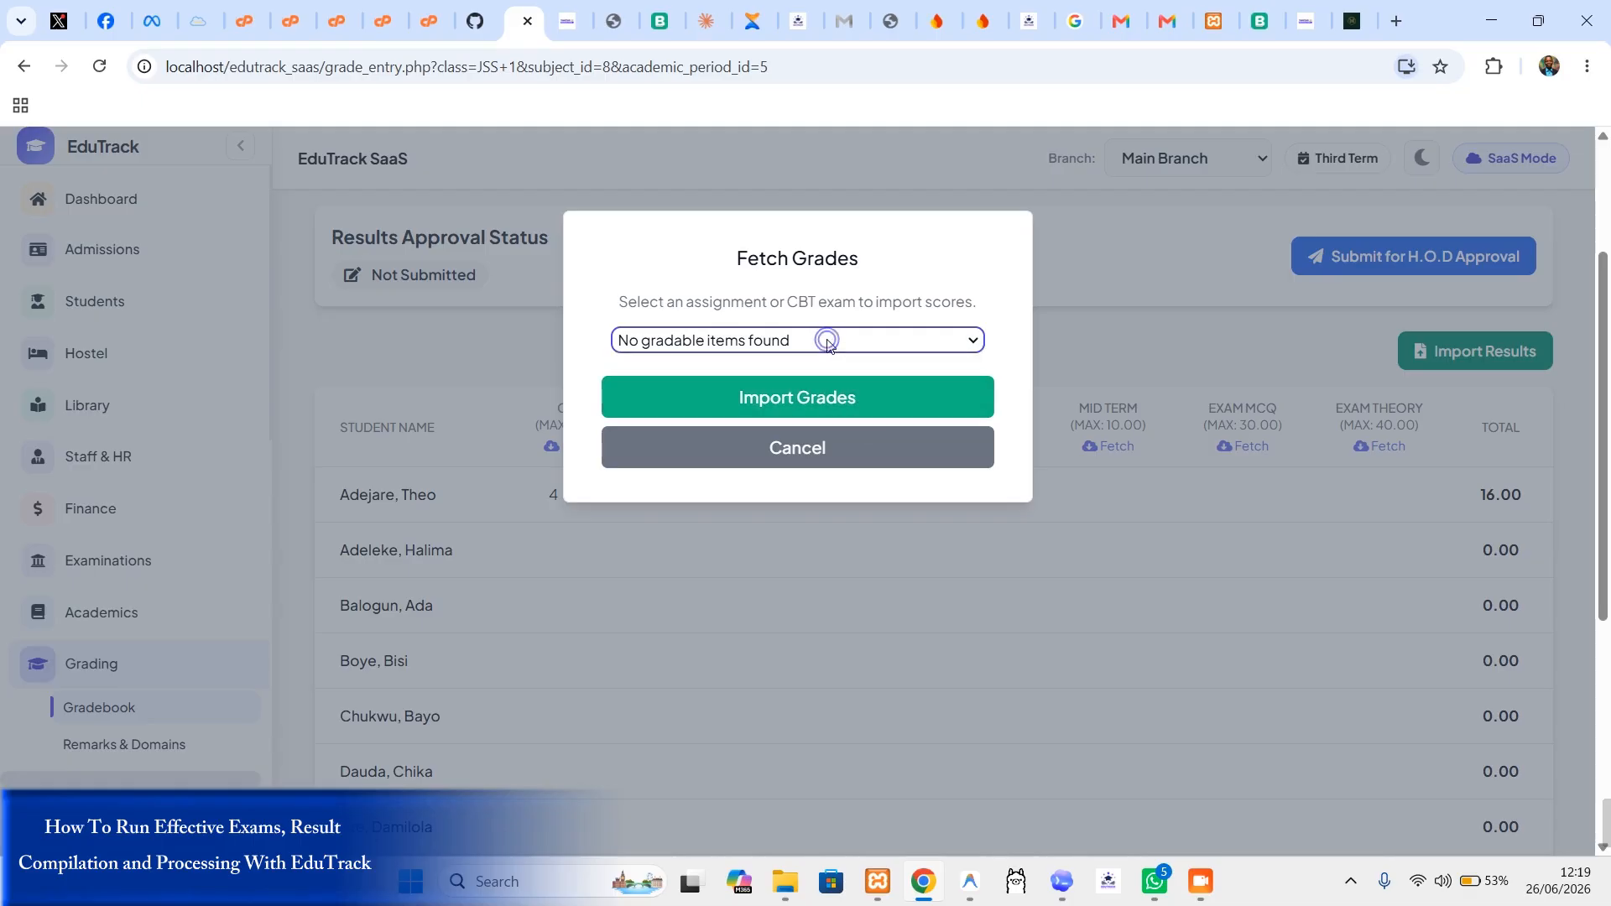
{"action": "left_click", "coordinate": [839, 337]}
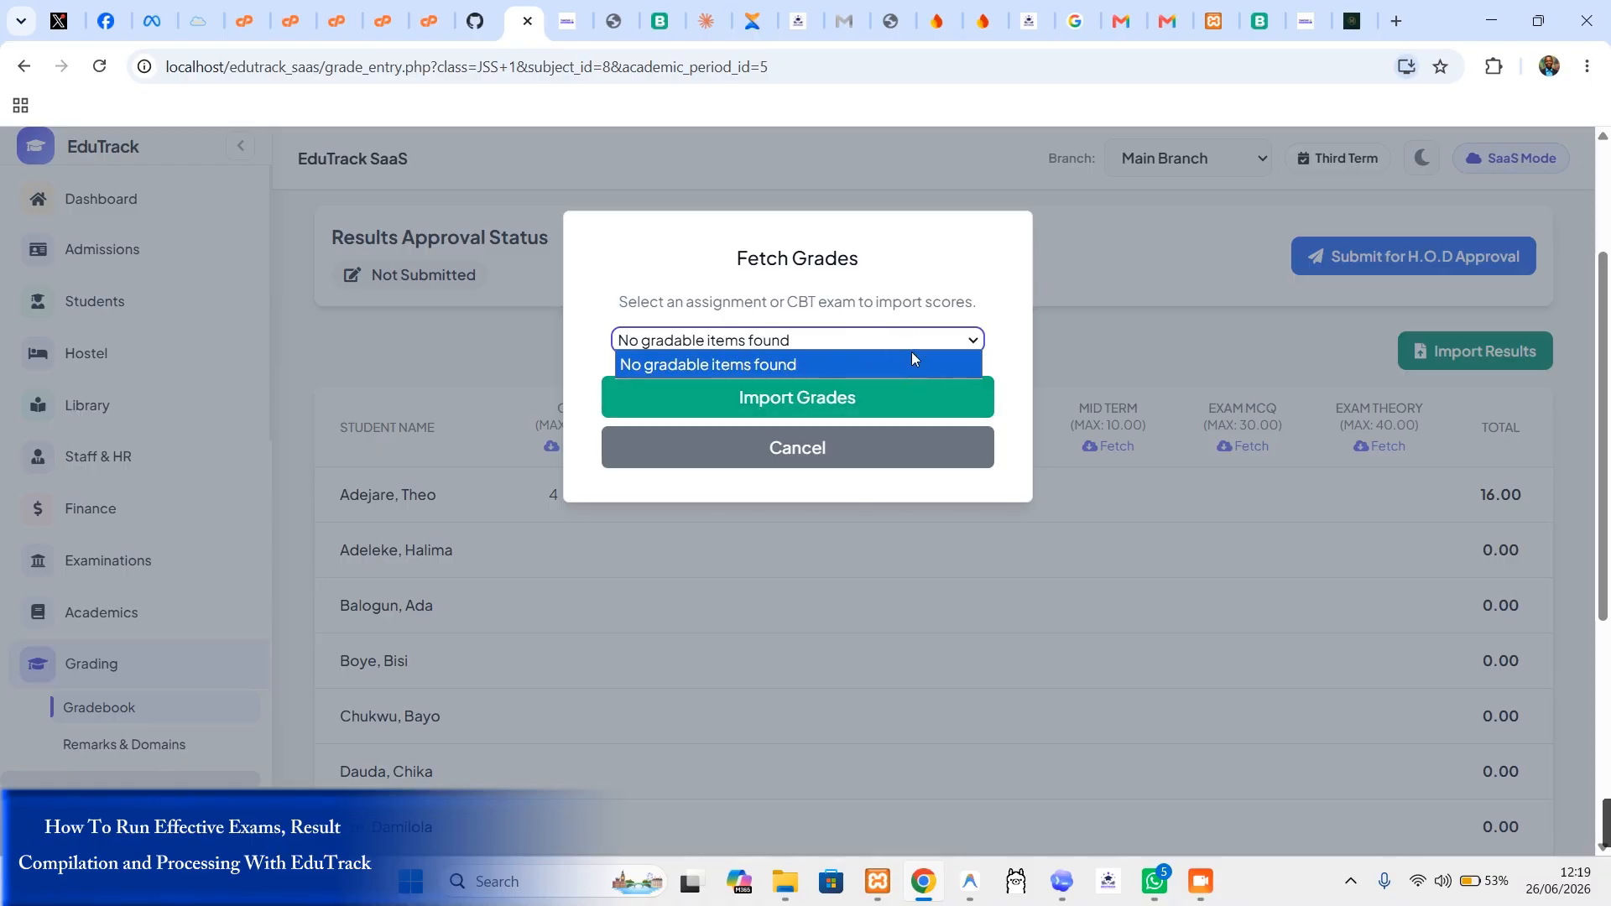
{"action": "left_click", "coordinate": [914, 344]}
{"action": "left_click", "coordinate": [875, 337]}
{"action": "left_click", "coordinate": [877, 366]}
{"action": "left_click", "coordinate": [902, 402]}
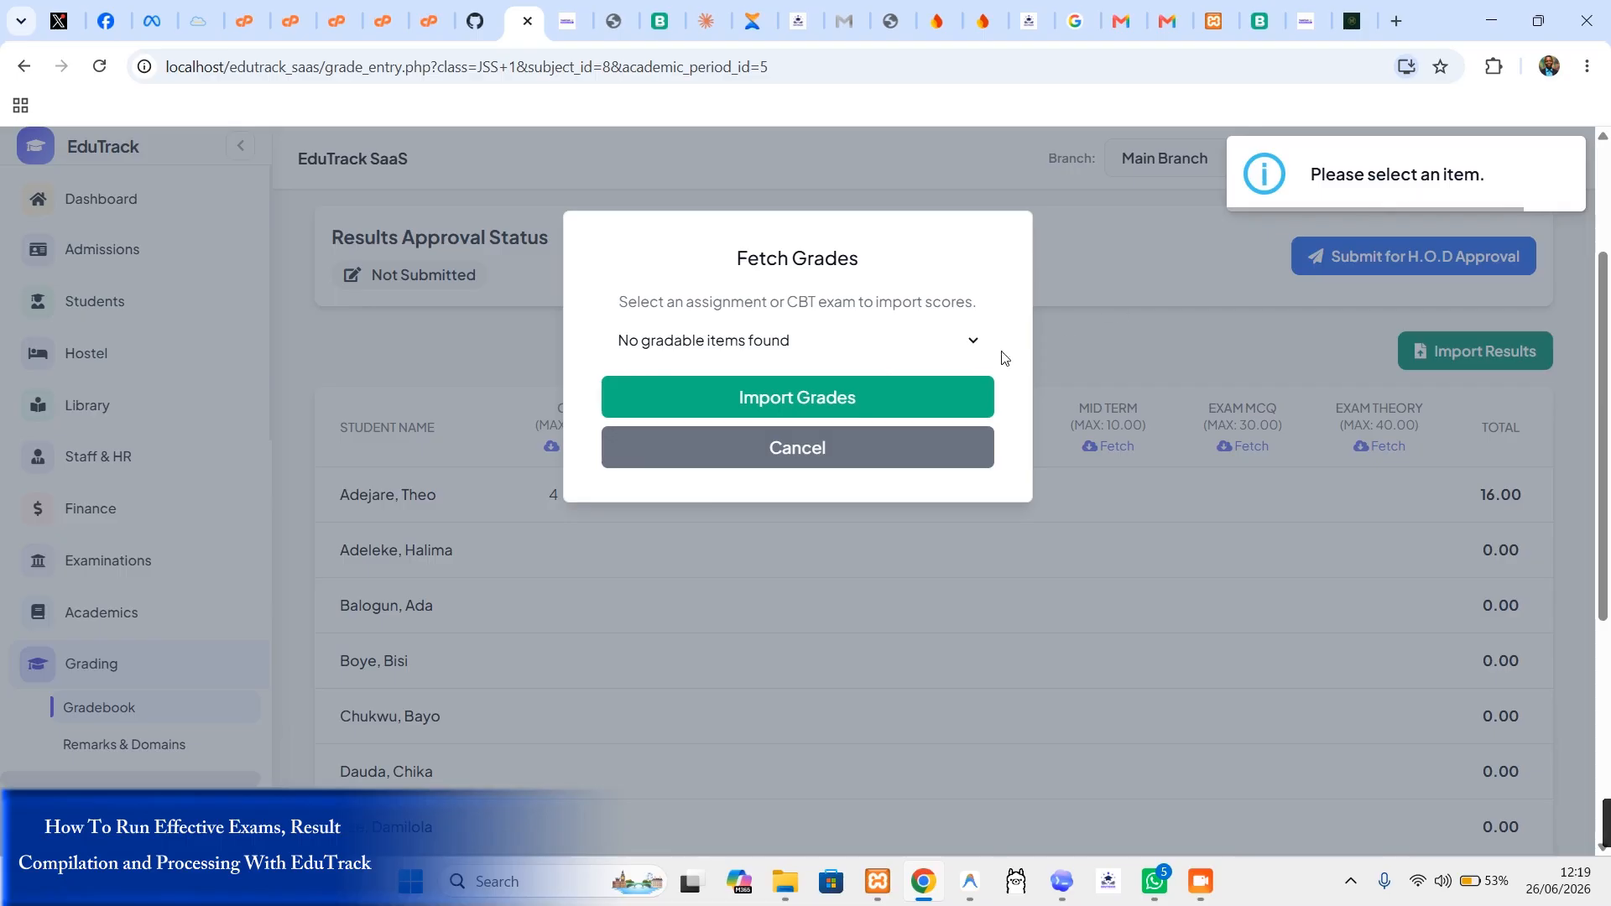
{"action": "left_click", "coordinate": [848, 464]}
Step: Set the first student's Mid Term score to 8
{"action": "left_click", "coordinate": [1078, 494]}
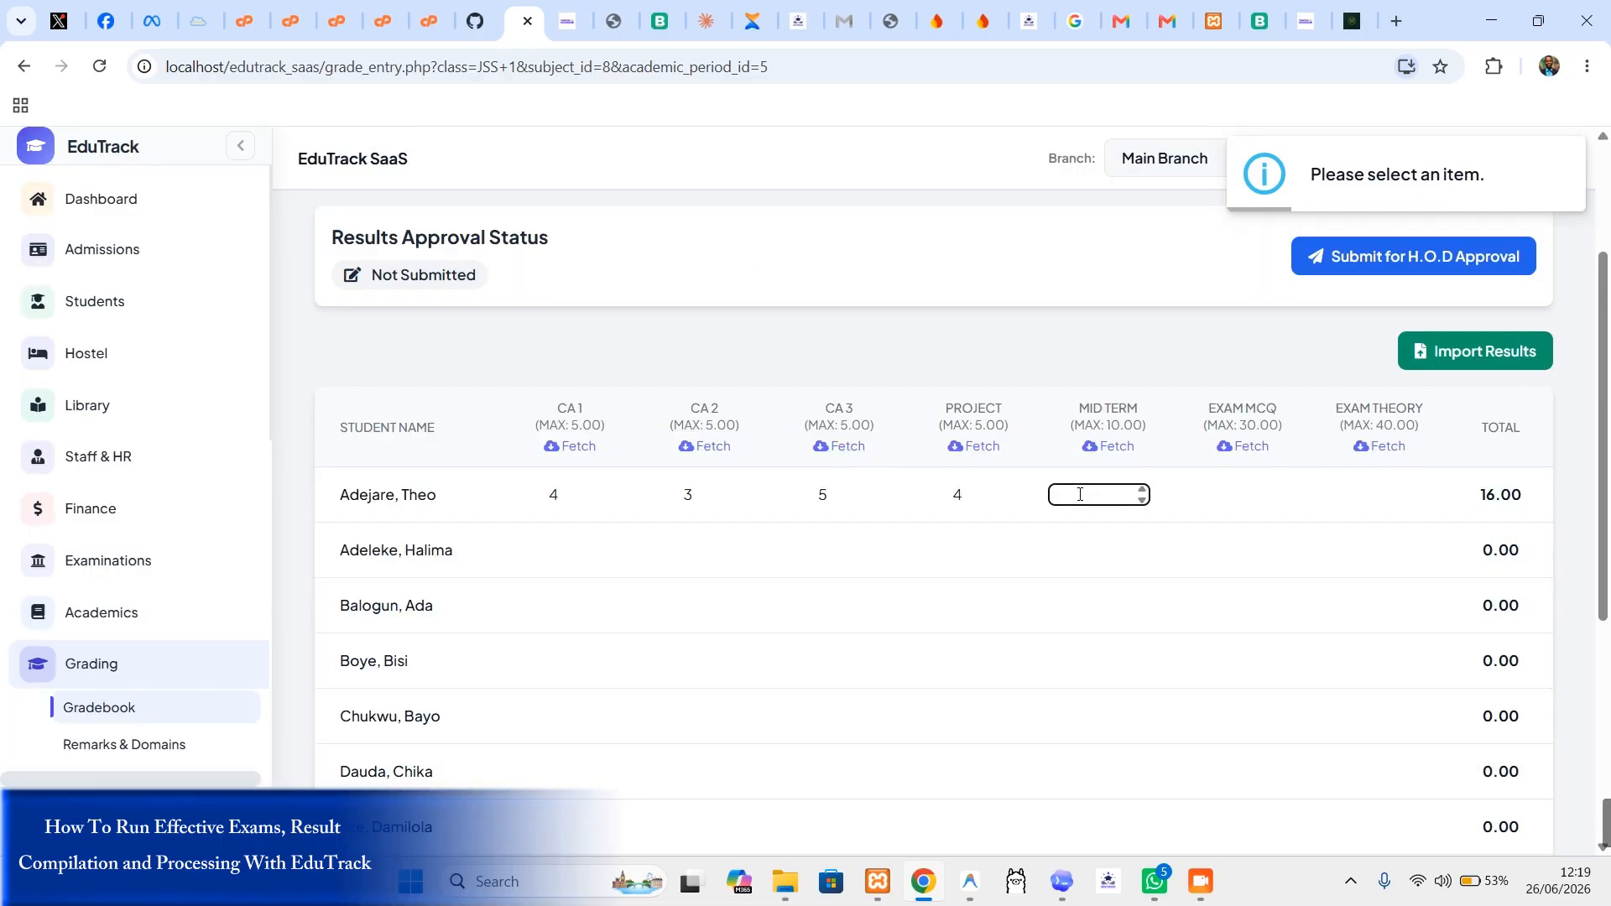
{"action": "type", "text": "5"}
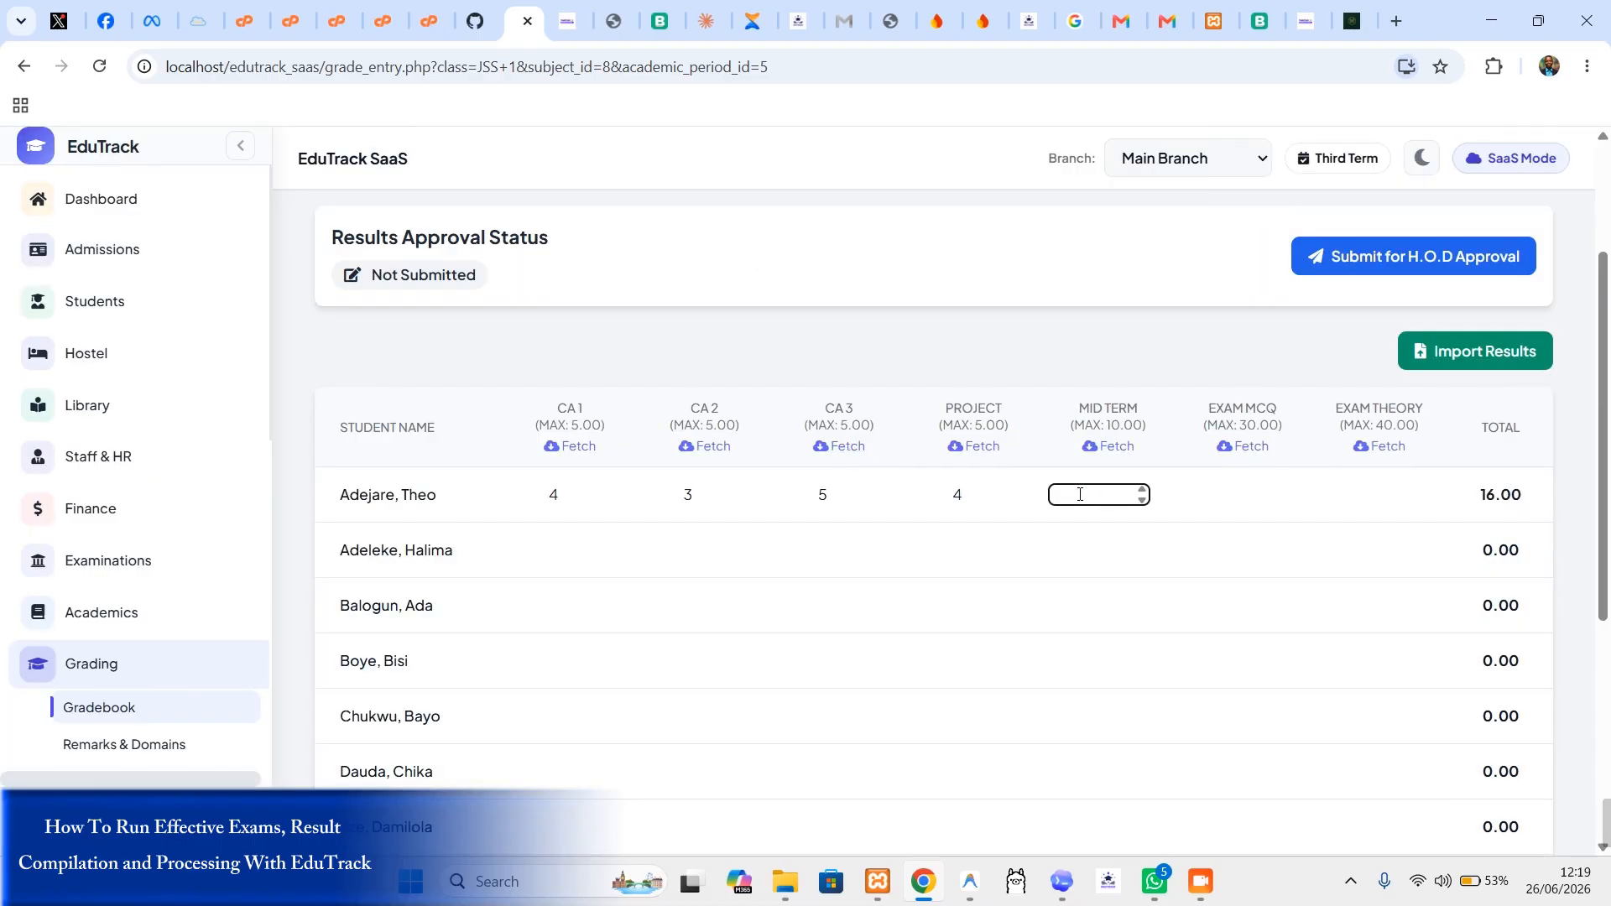
{"action": "type", "text": "8"}
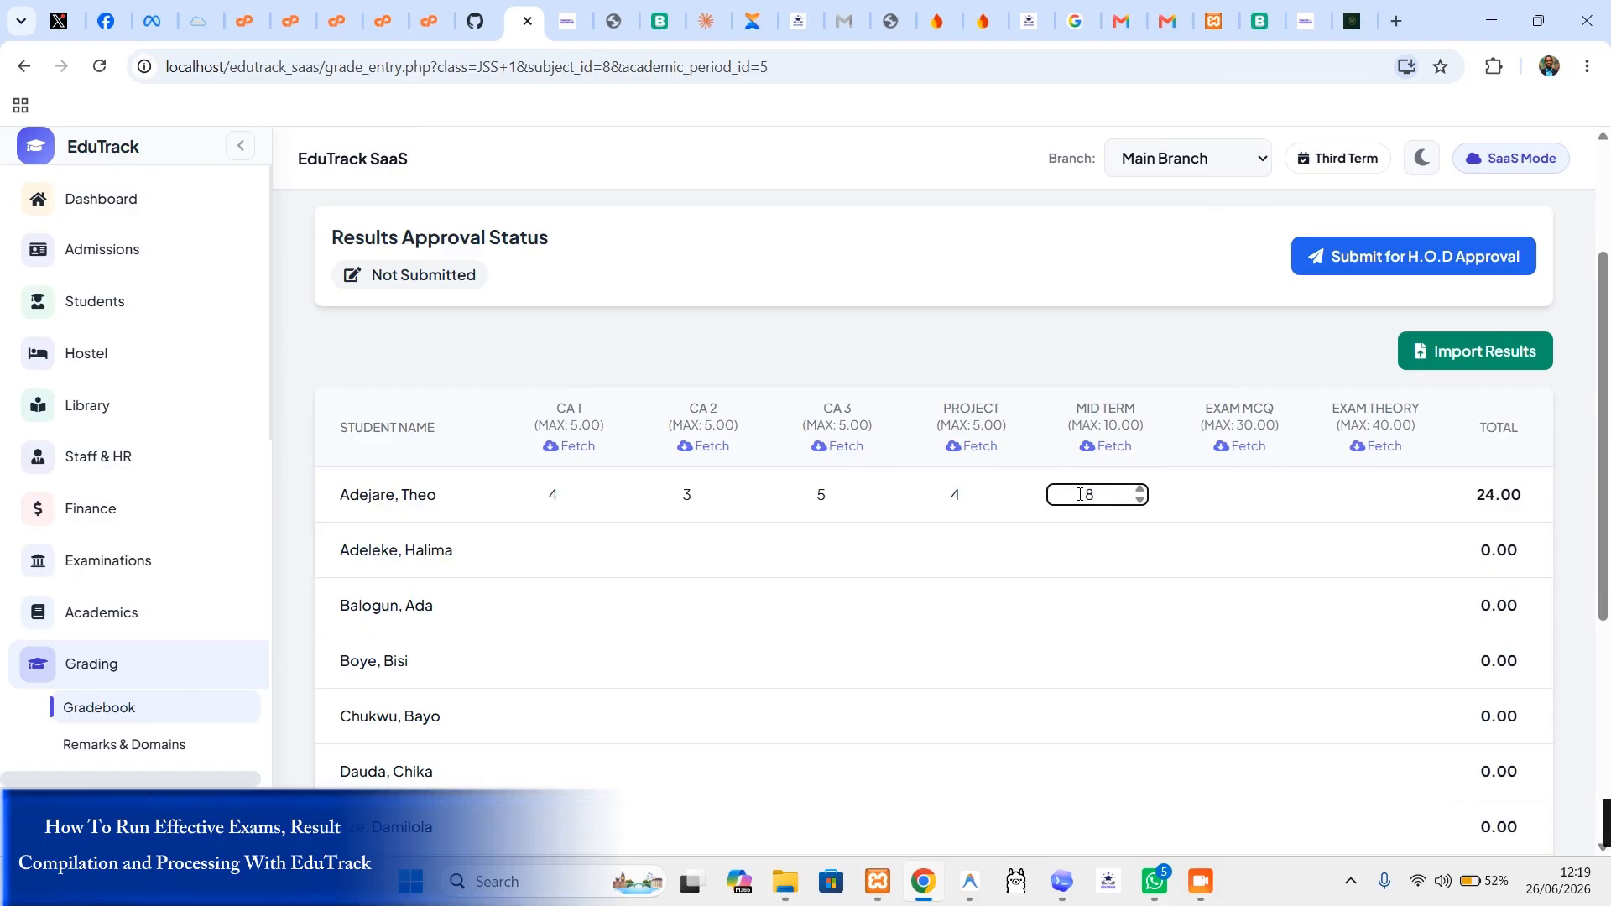
Step: Try to fetch the Exam MCQ scores from an assignment or CBT exam, and cancel
{"action": "left_click", "coordinate": [1246, 448]}
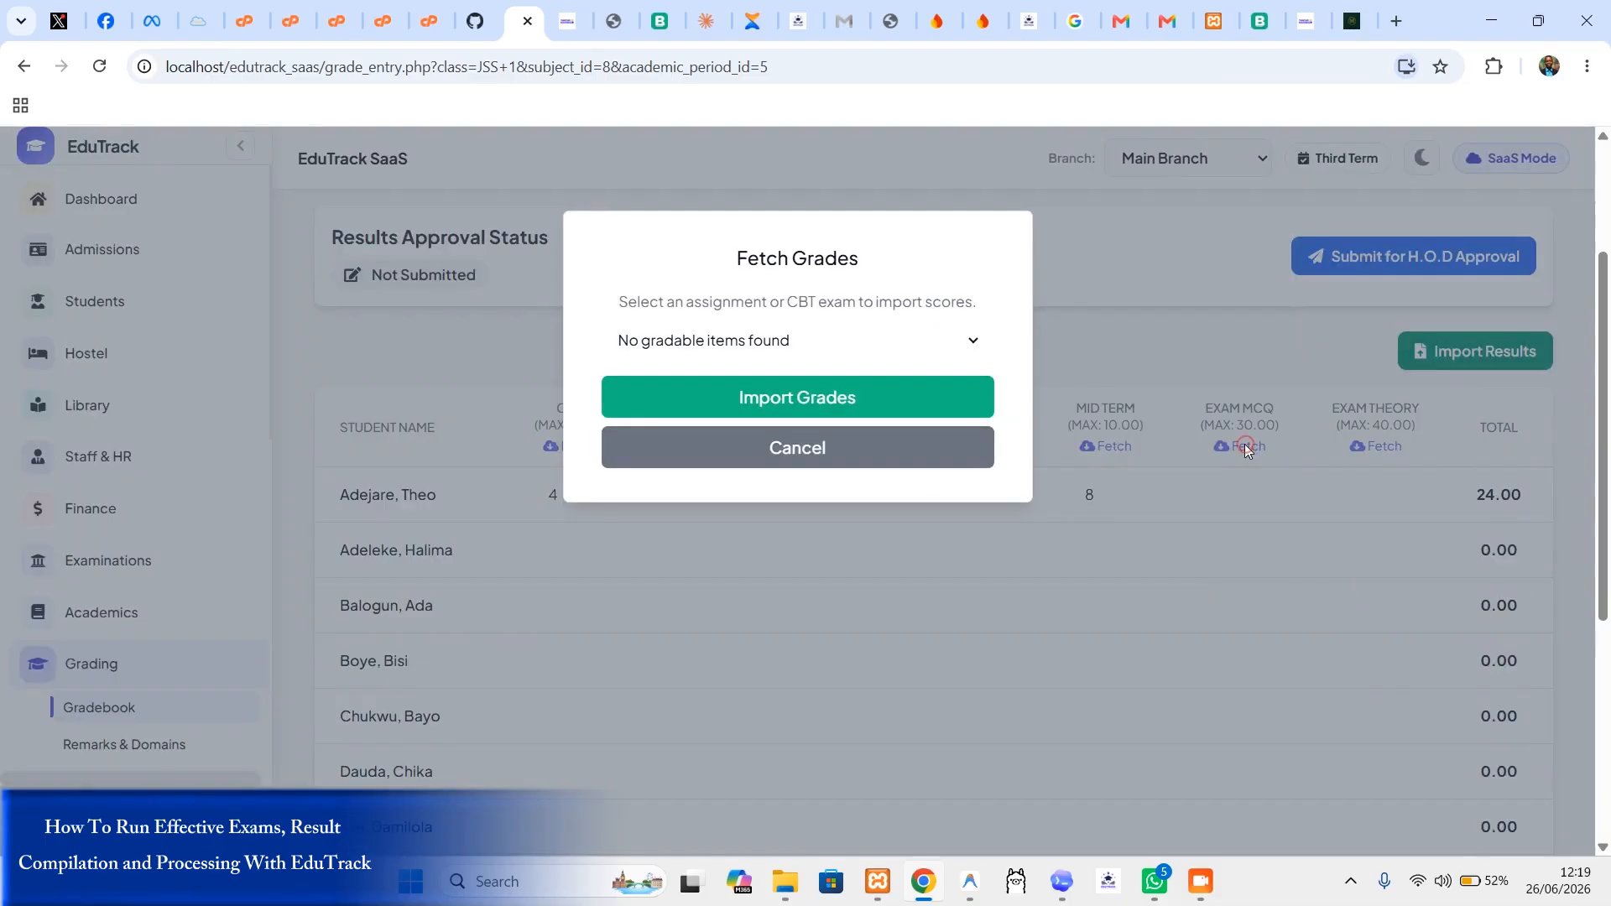
{"action": "left_click", "coordinate": [783, 342]}
{"action": "left_click", "coordinate": [793, 365]}
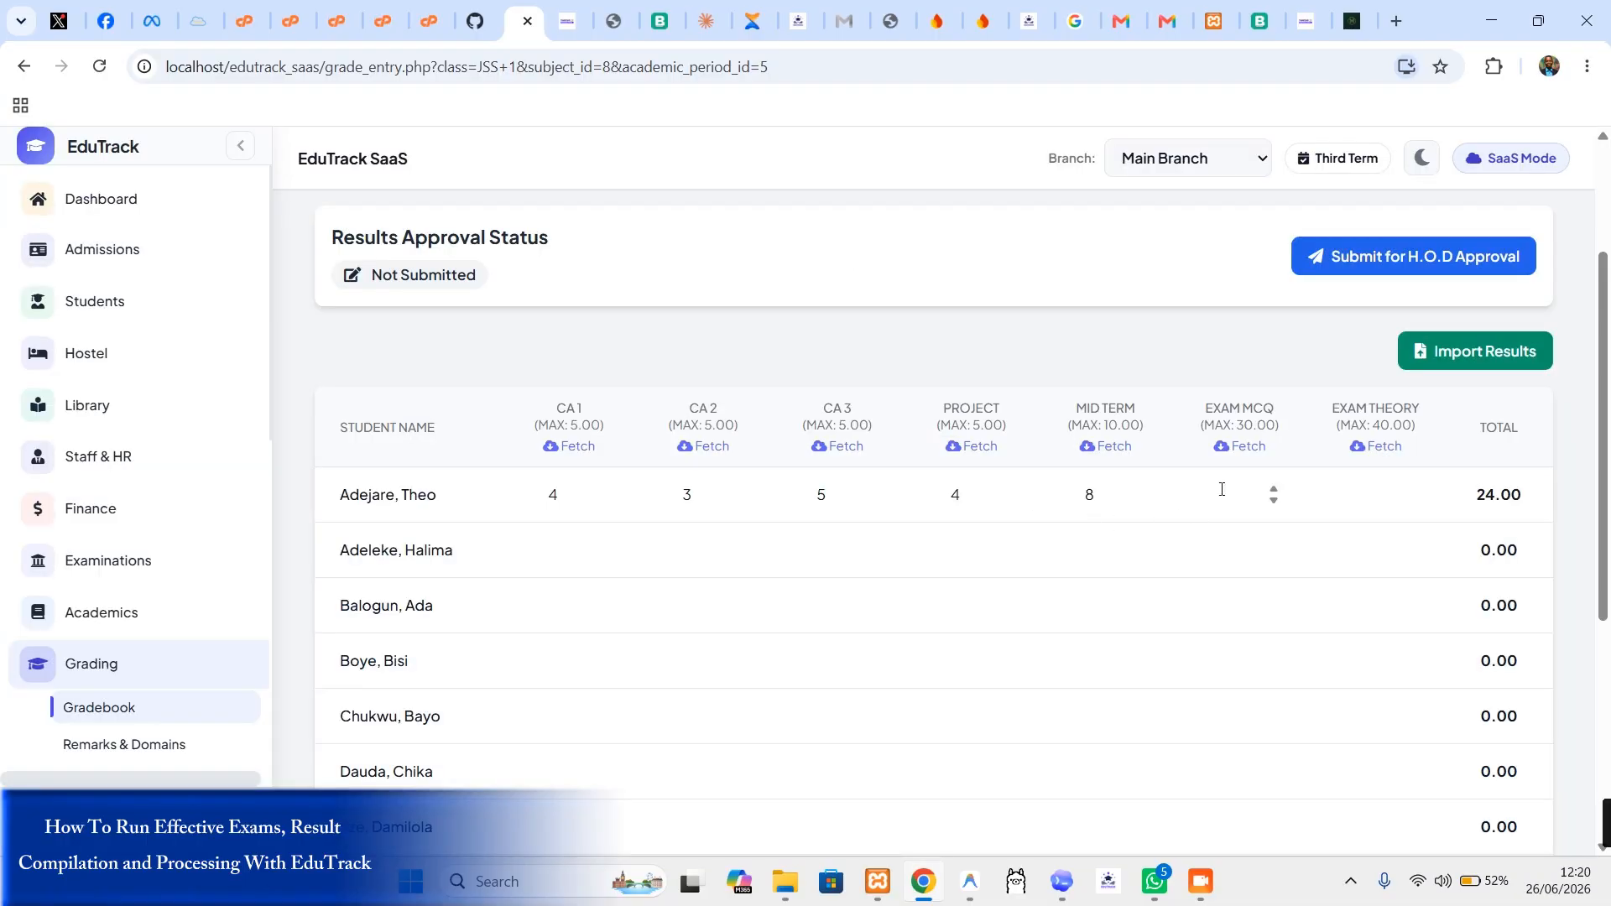
Step: Set the first student's Exam MCQ score to 23
{"action": "left_click", "coordinate": [1222, 486]}
{"action": "type", "text": "23"}
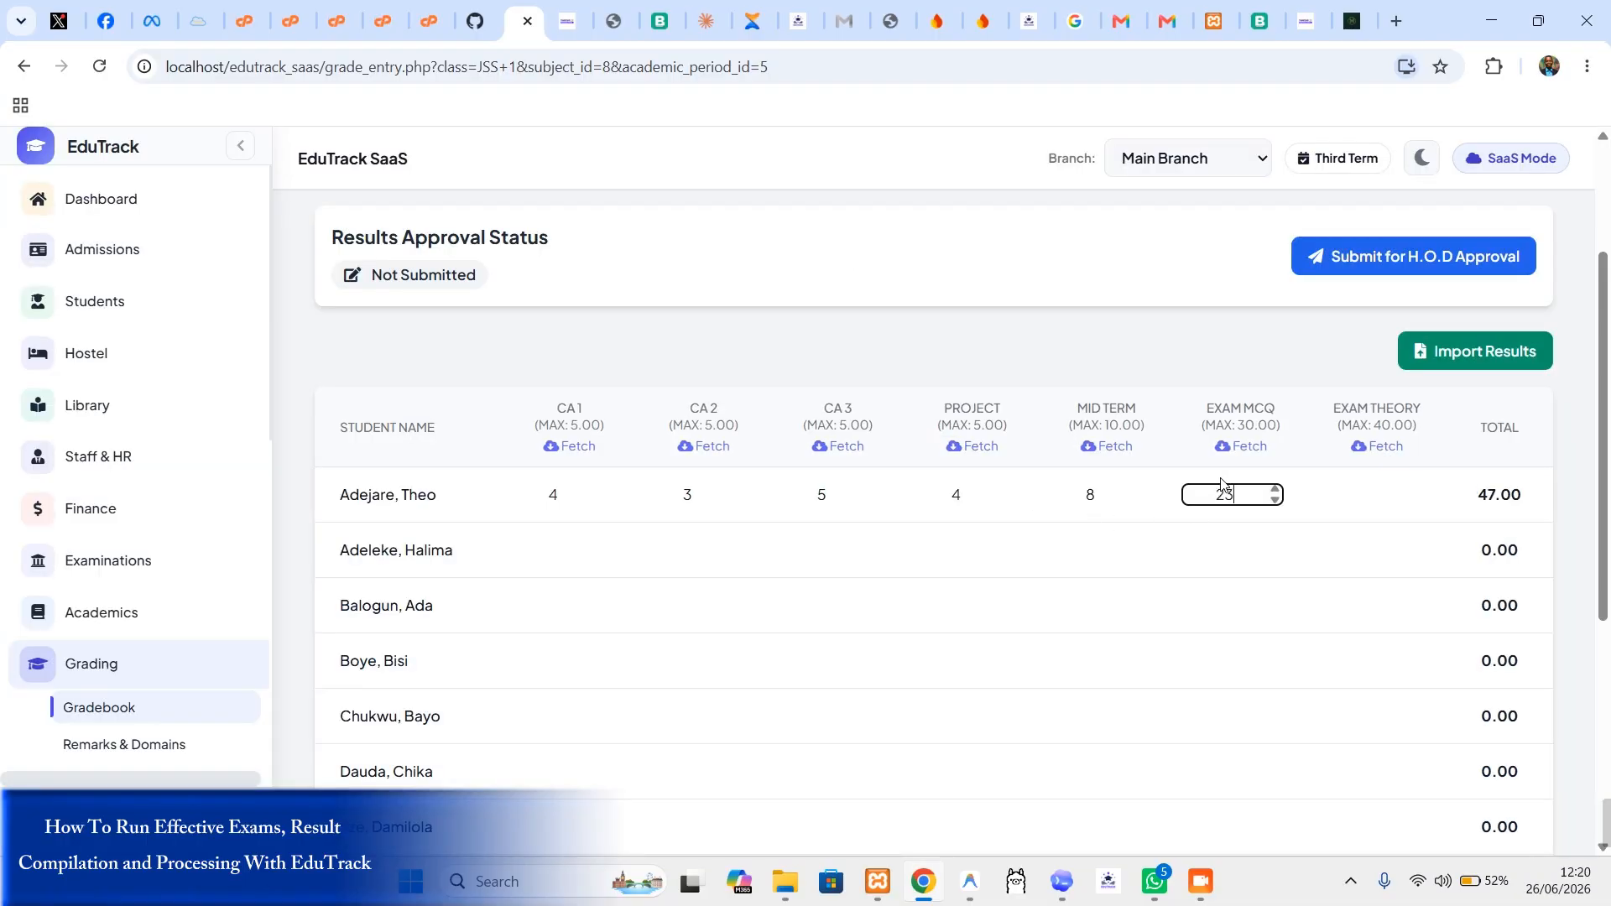
Step: Set the first student's Exam Theory score to 35
{"action": "left_click", "coordinate": [1363, 494]}
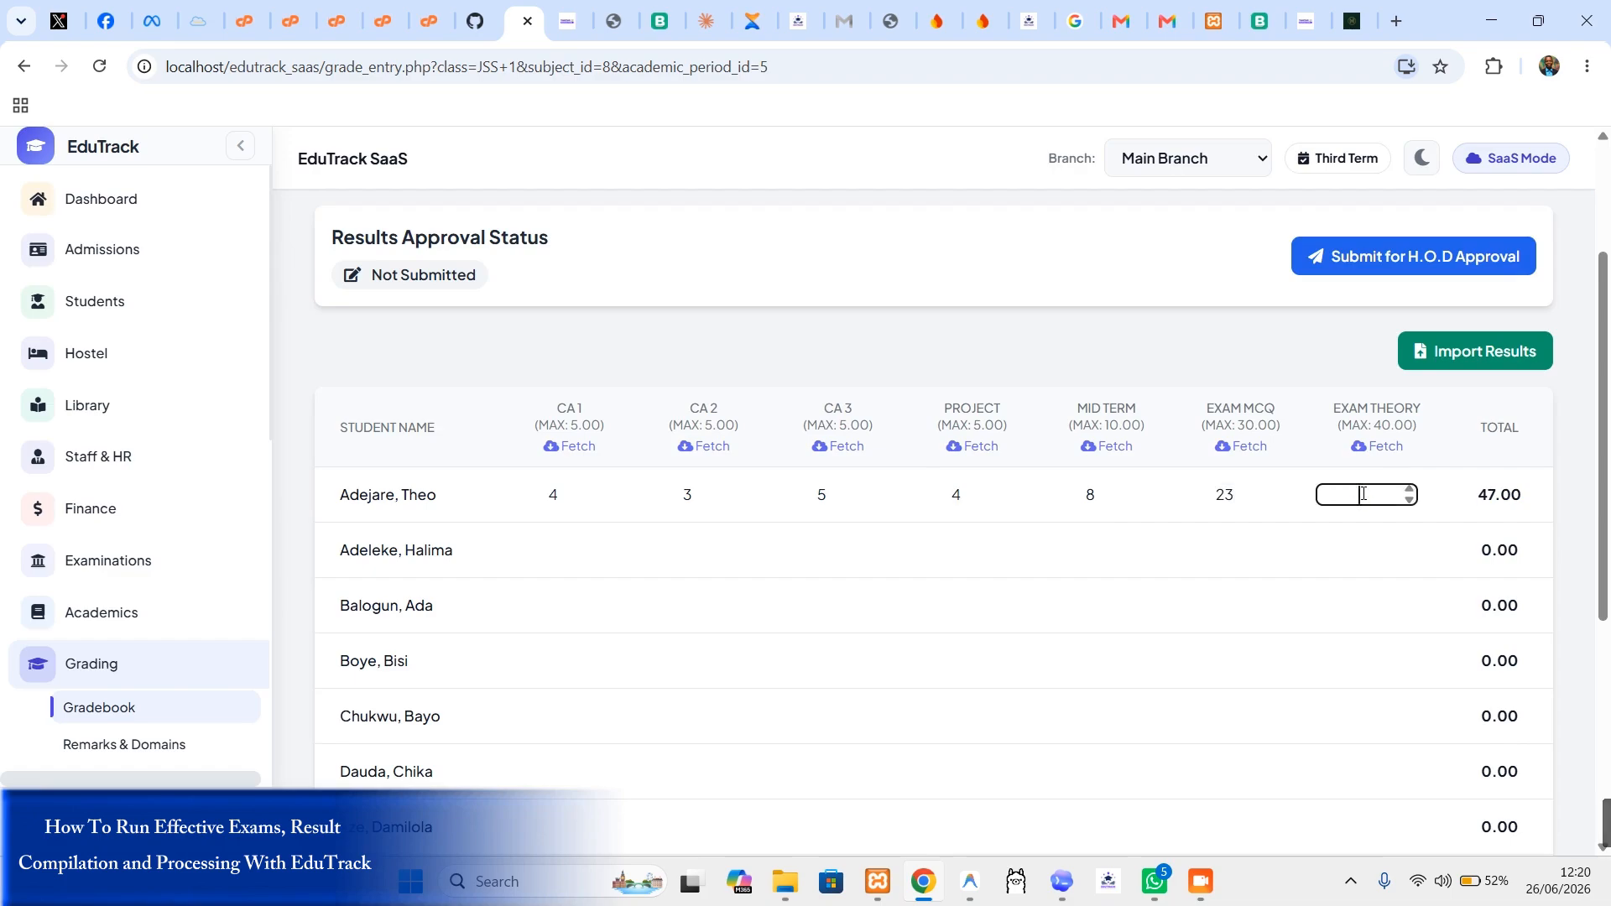
{"action": "type", "text": "80"}
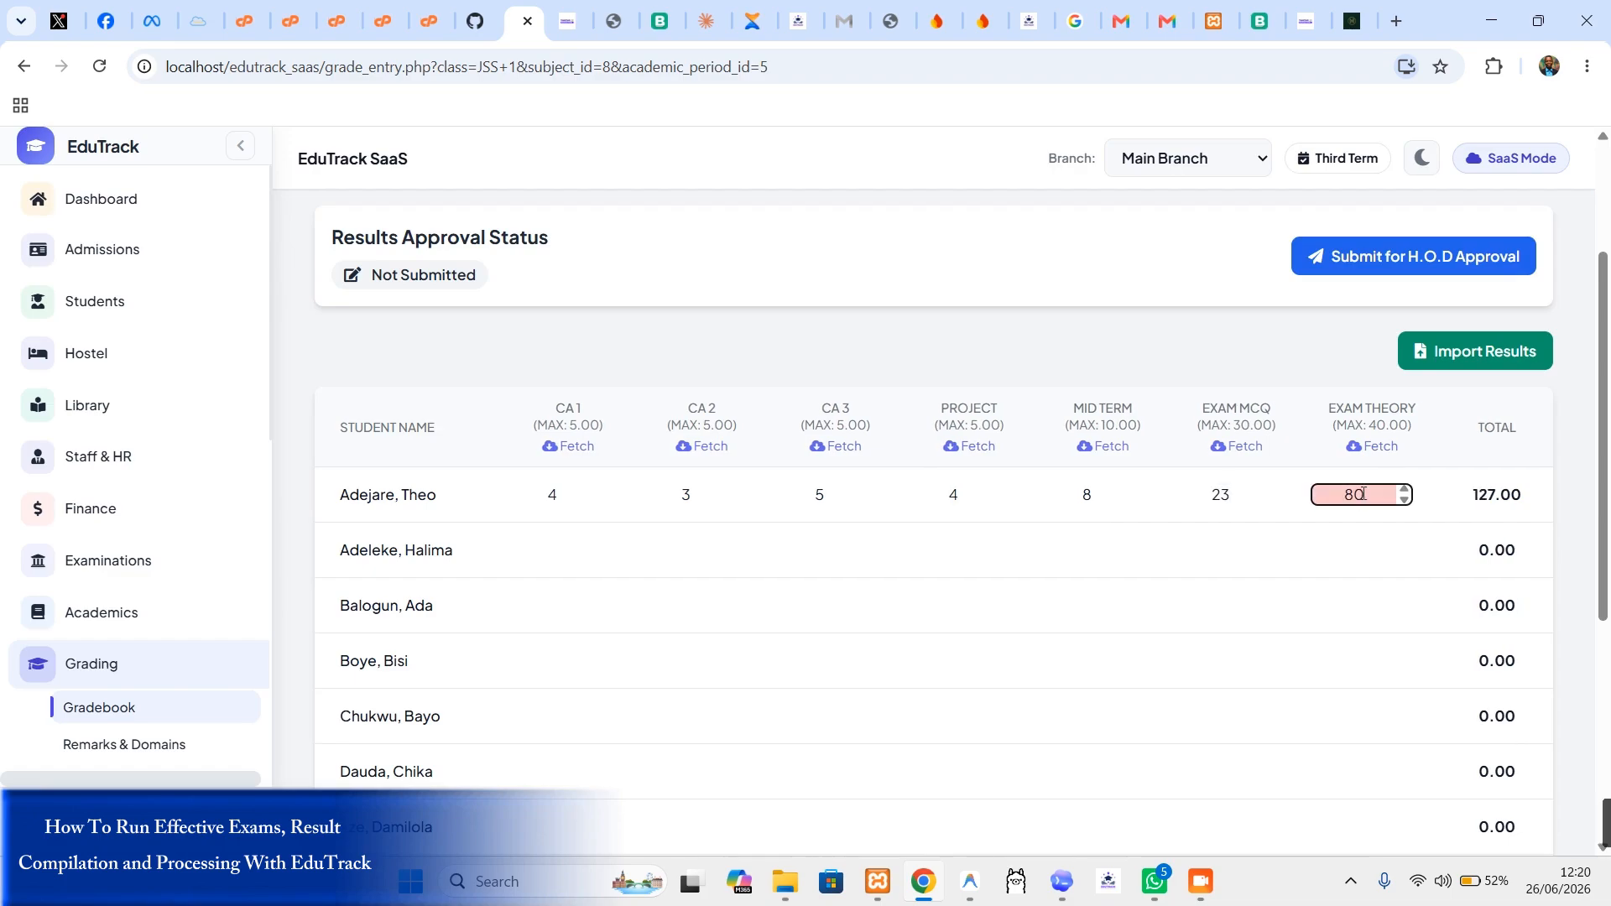
{"action": "key", "text": "BackSpace"}
{"action": "key", "text": "BackSpace"}
{"action": "type", "text": "35"}
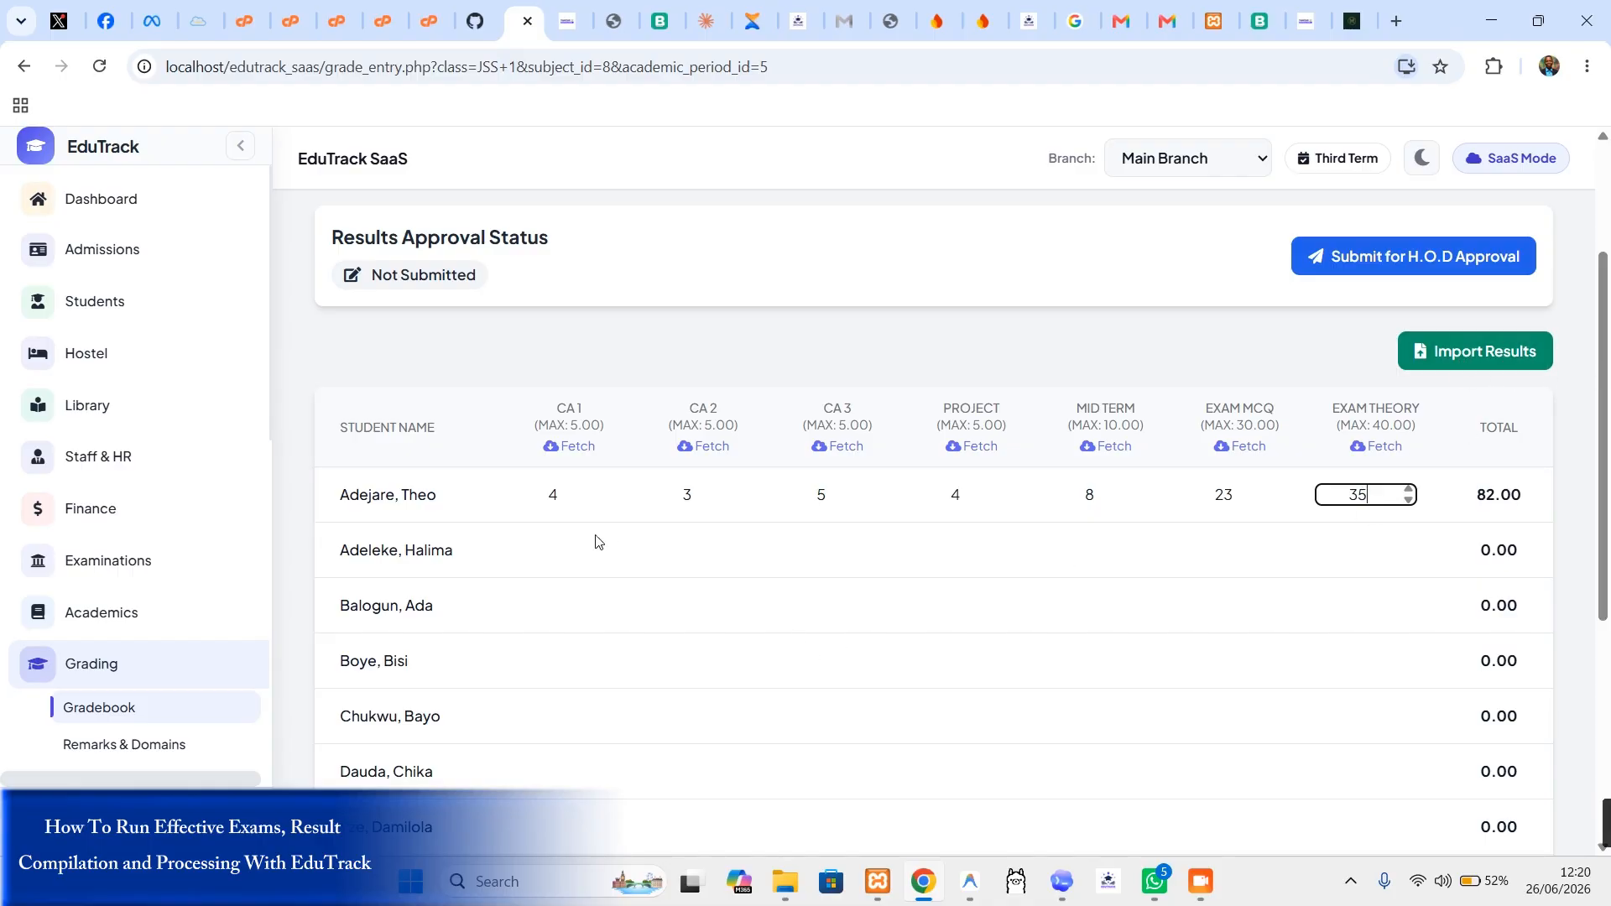
{"action": "left_click", "coordinate": [568, 528]}
{"action": "left_click", "coordinate": [558, 550]}
{"action": "left_click", "coordinate": [716, 544]}
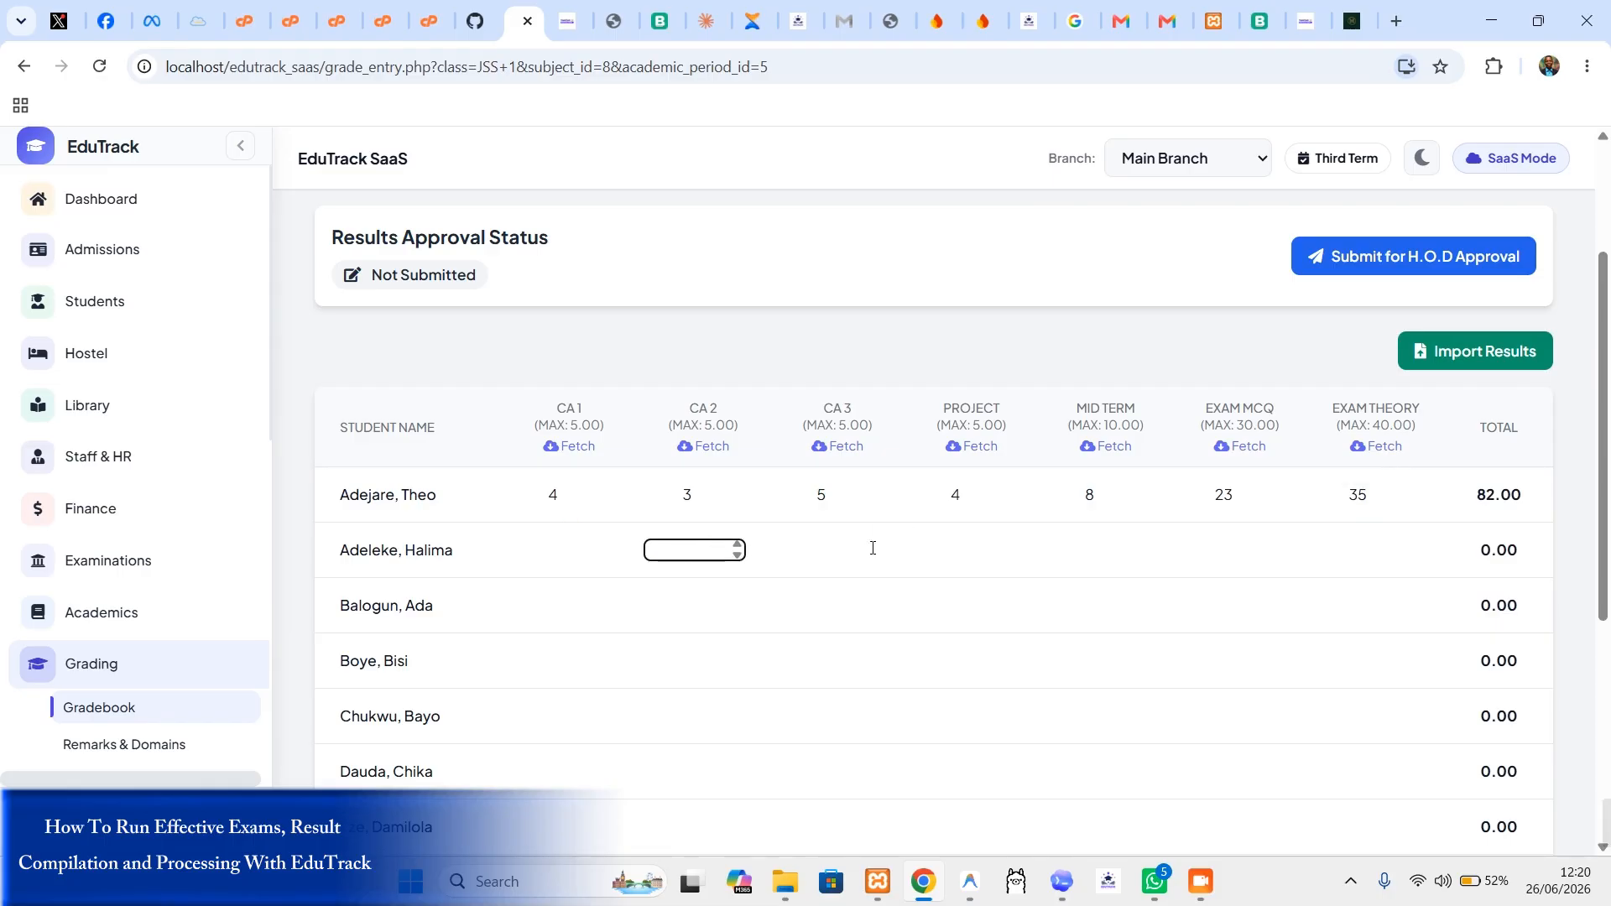
{"action": "left_click", "coordinate": [823, 550]}
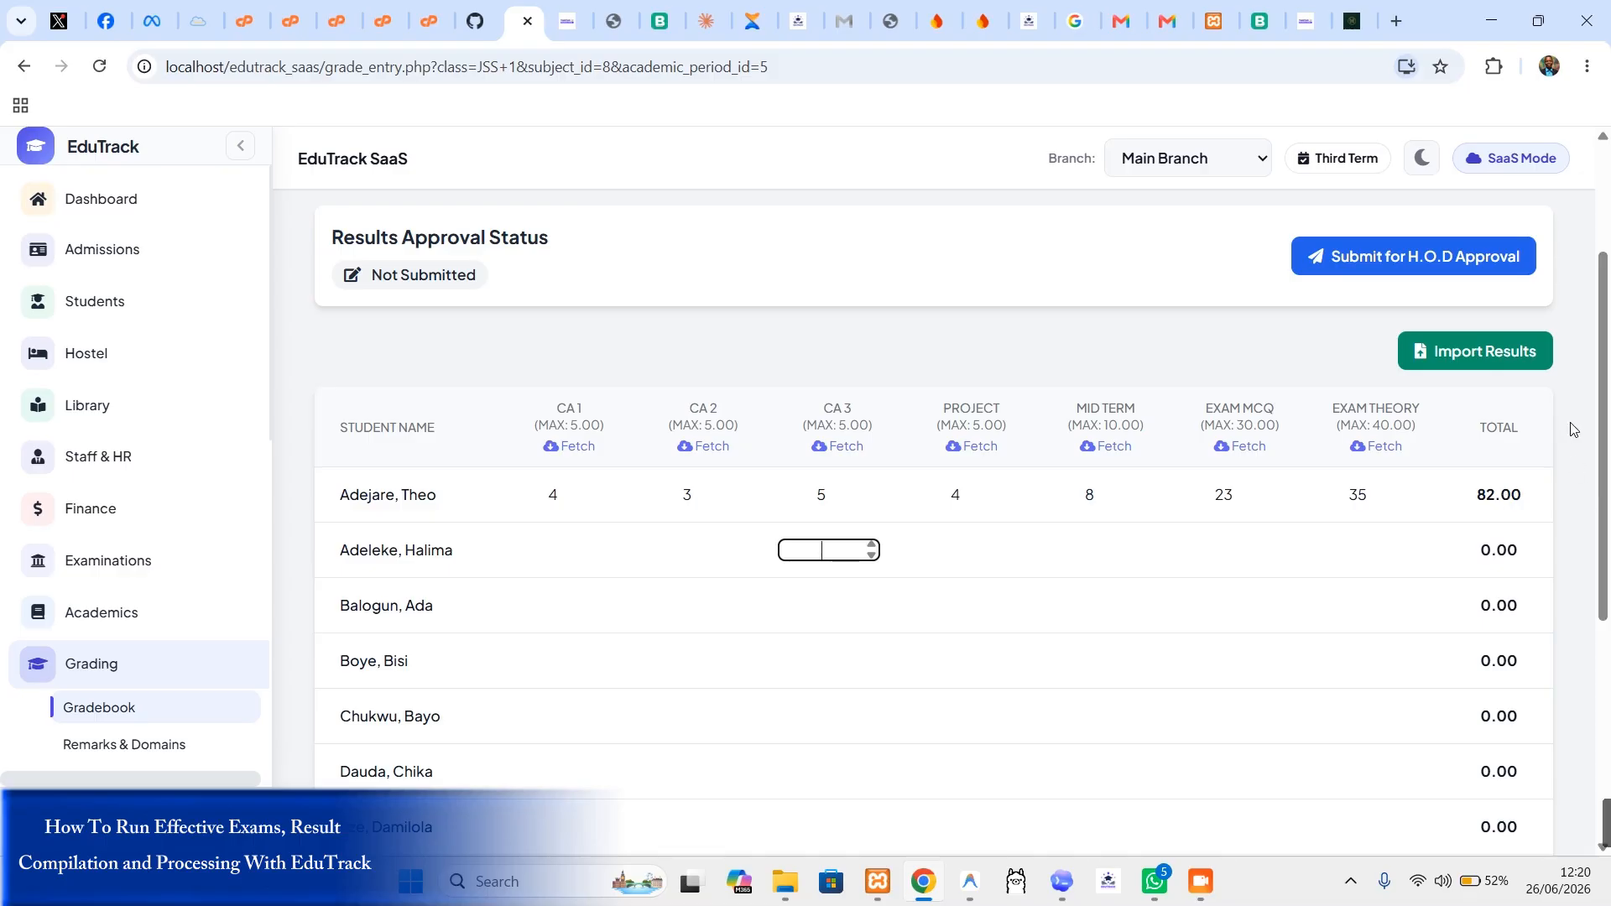
Step: Download the JSS 1 results import template and save it as results_template_JSS 1_2026-06-26 in Downloads
{"action": "left_click", "coordinate": [1472, 361]}
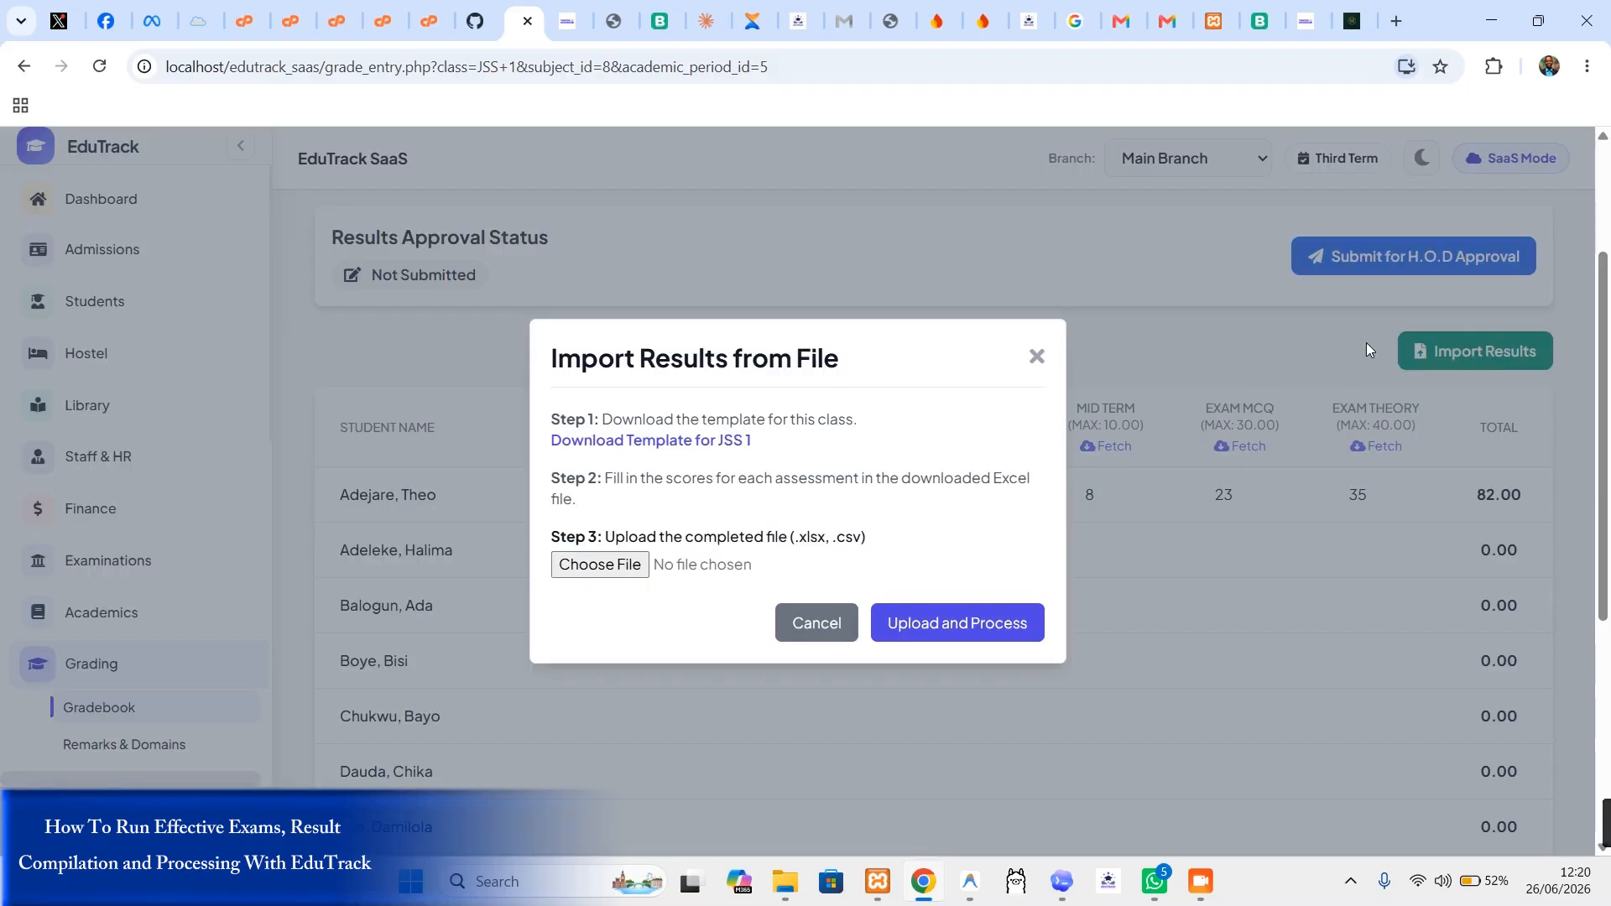
{"action": "left_click", "coordinate": [693, 441]}
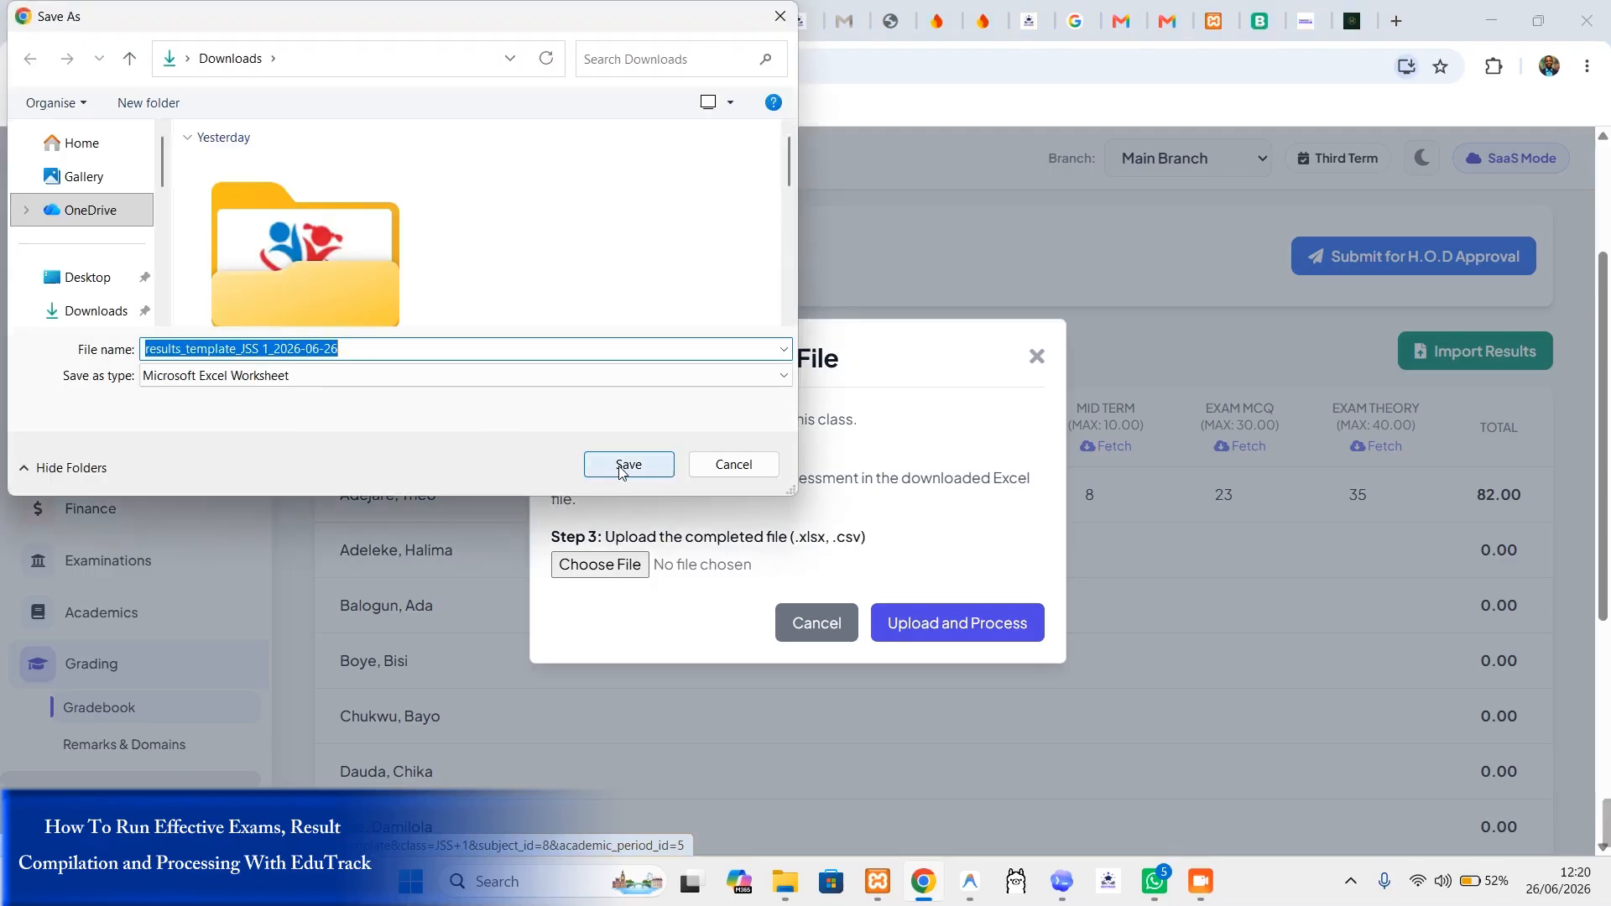
{"action": "left_click", "coordinate": [621, 466]}
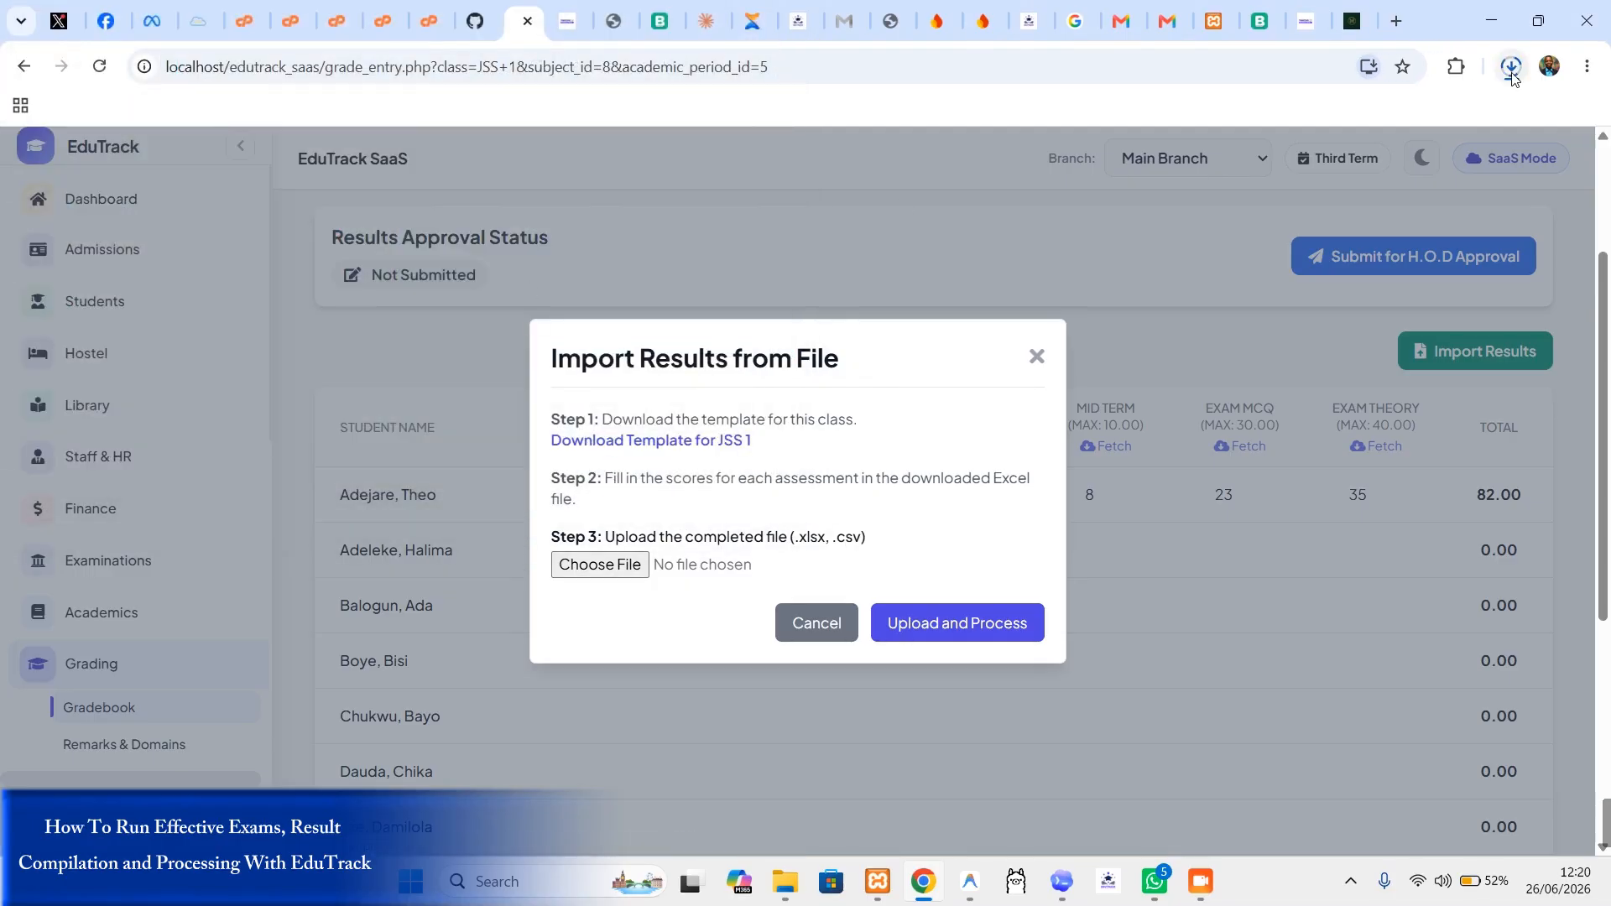
Step: Open the downloaded results template in Excel, examine its student rows and empty score columns, and return to the gradebook
{"action": "left_click", "coordinate": [1511, 69]}
{"action": "left_click", "coordinate": [1456, 156]}
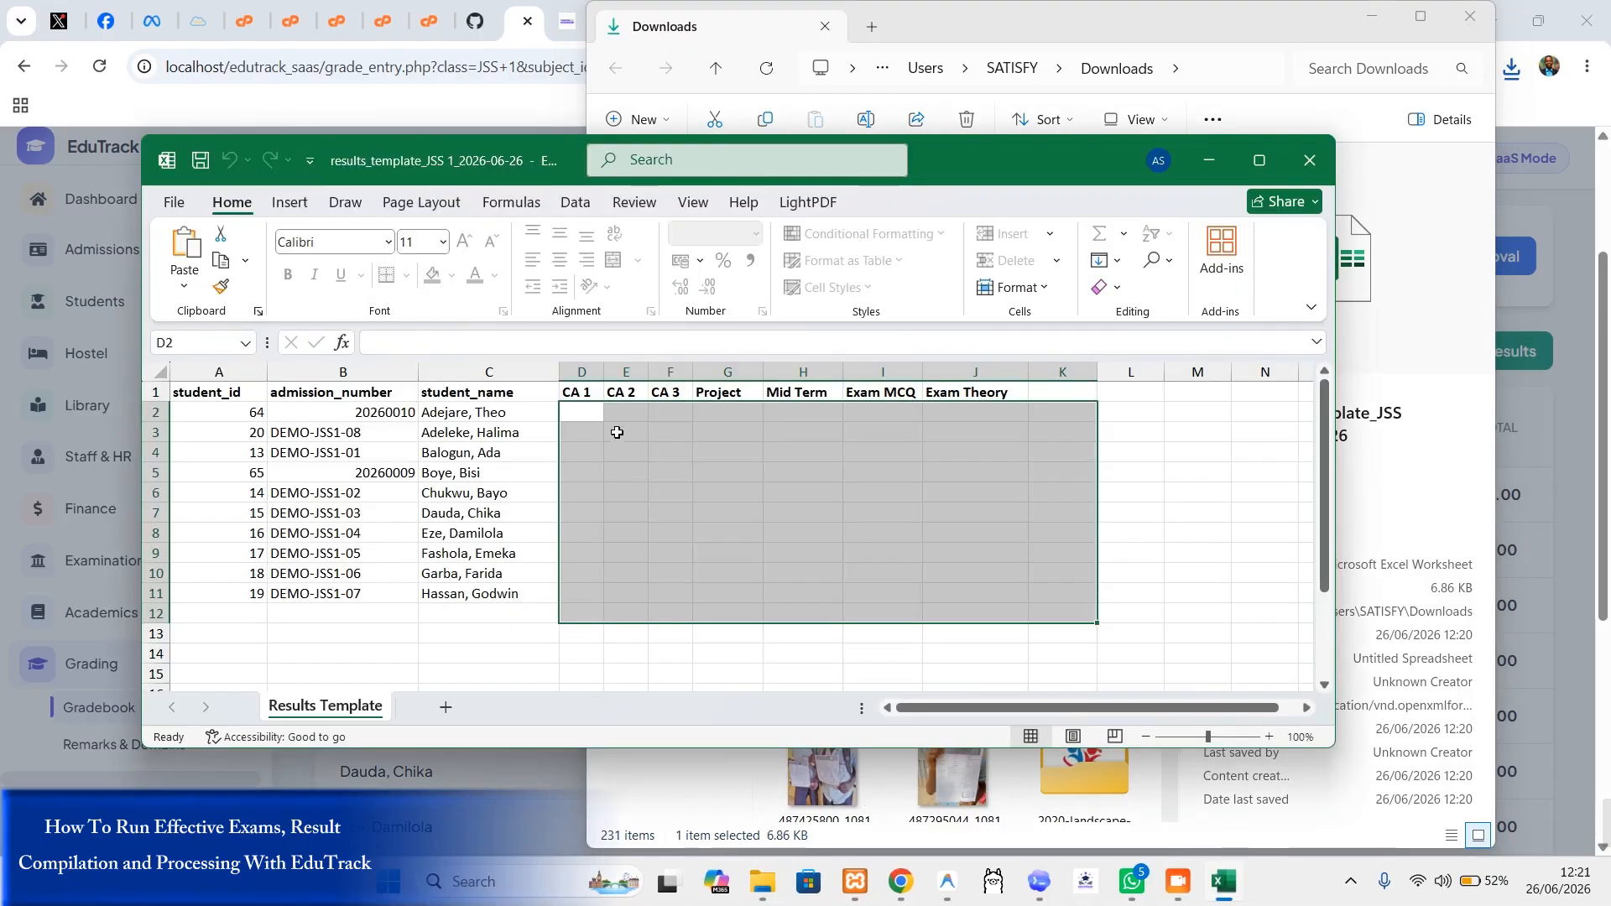
{"action": "left_click", "coordinate": [631, 412]}
{"action": "left_click", "coordinate": [705, 416]}
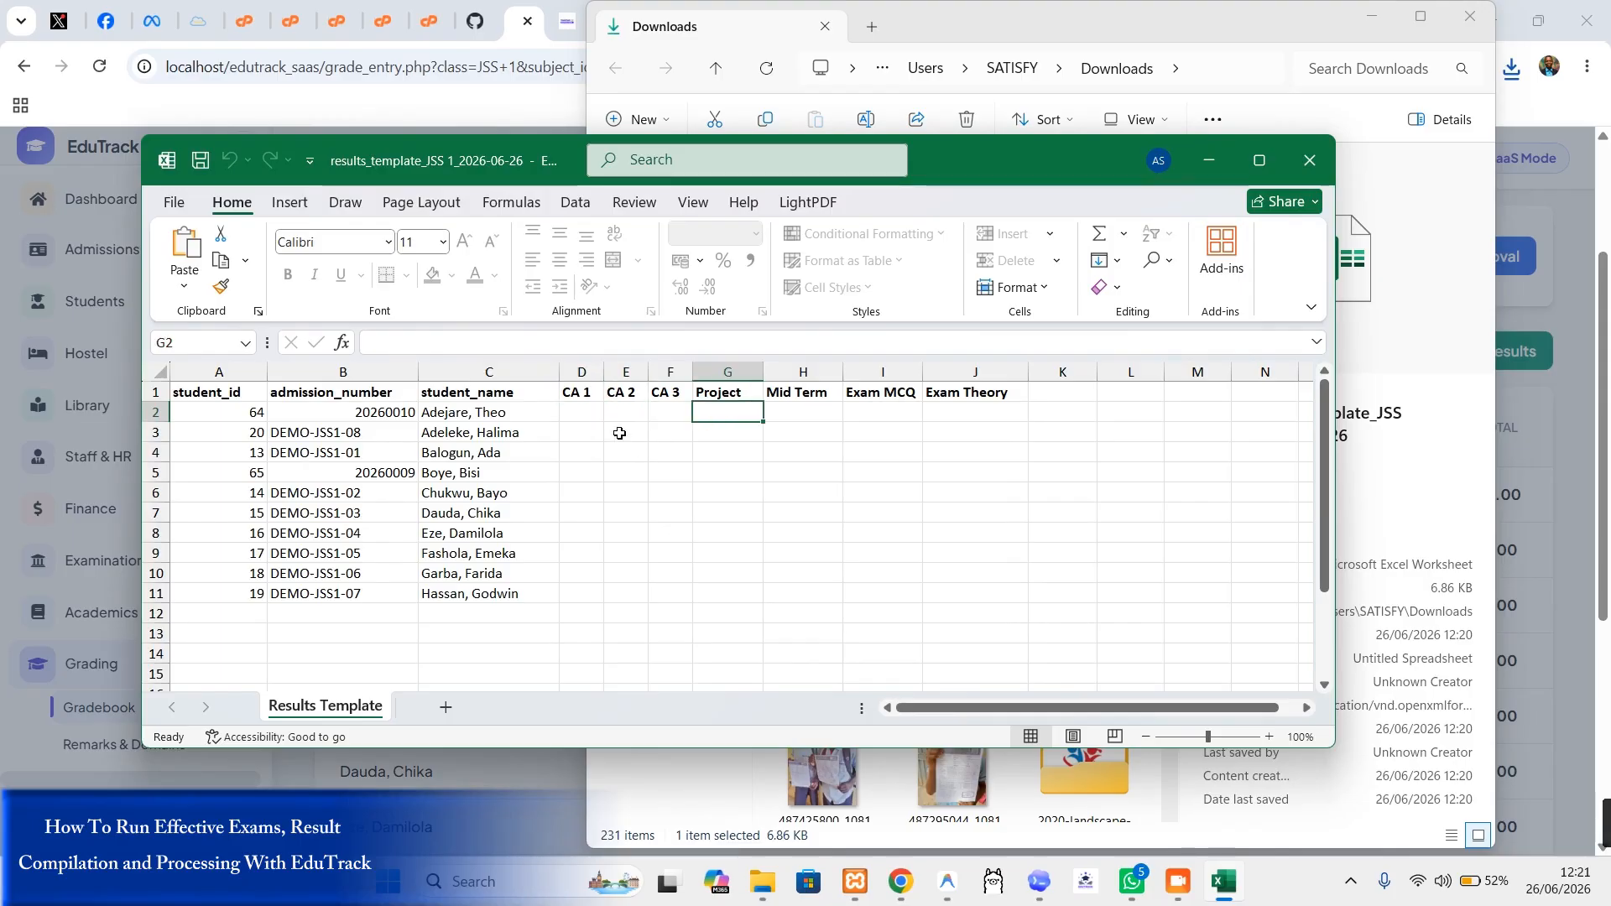
{"action": "left_click", "coordinate": [590, 412]}
{"action": "left_click", "coordinate": [577, 592]}
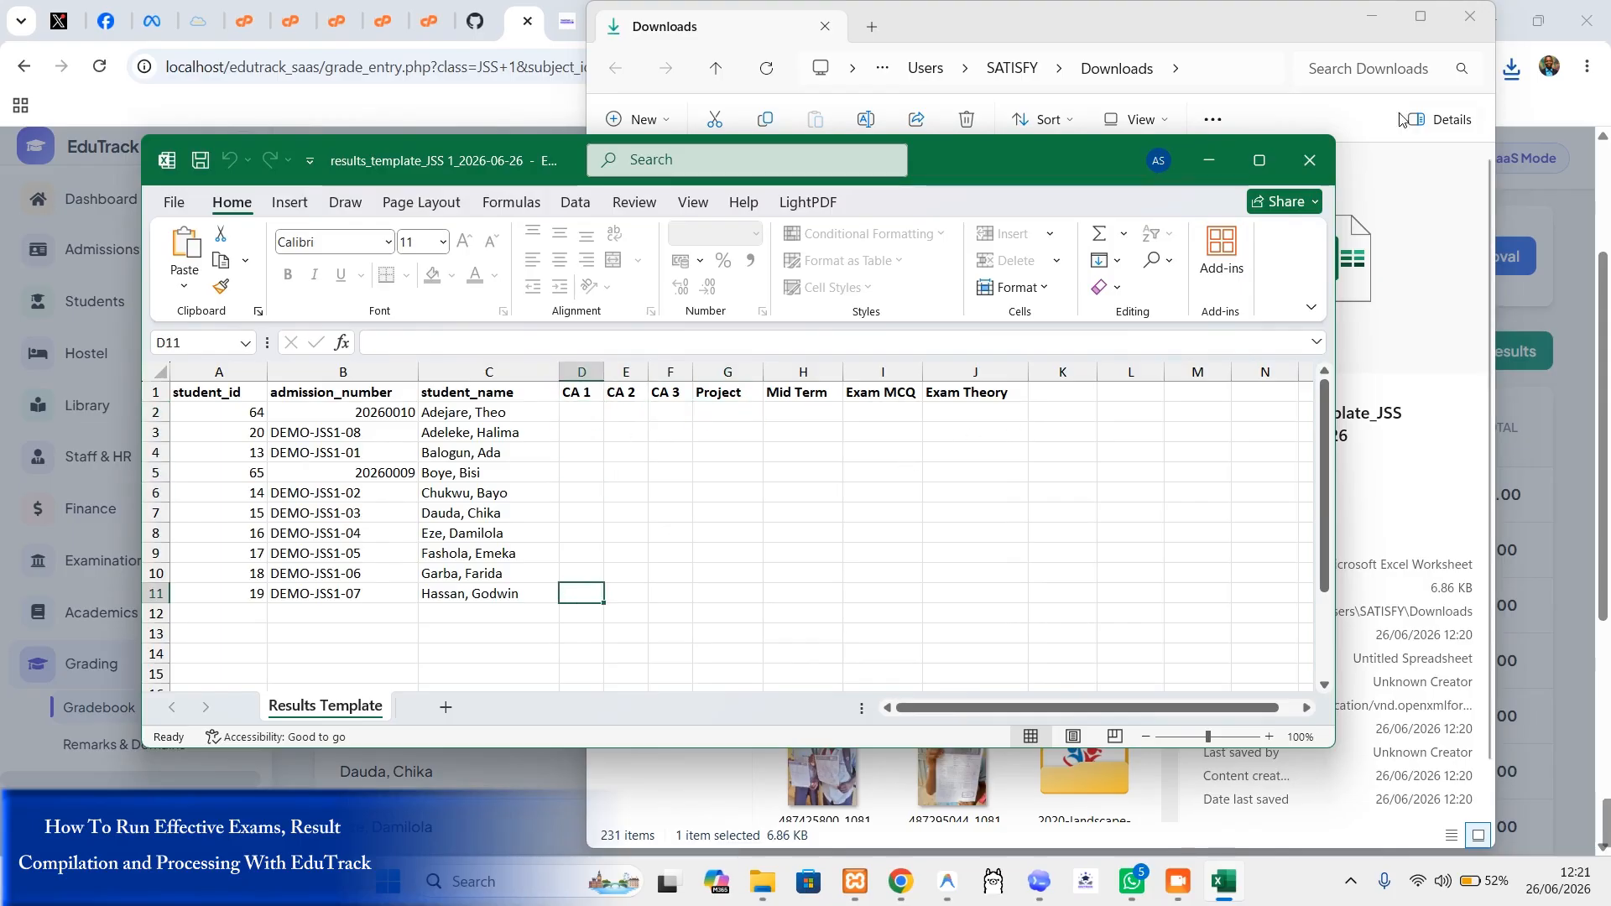
{"action": "left_click", "coordinate": [1307, 161]}
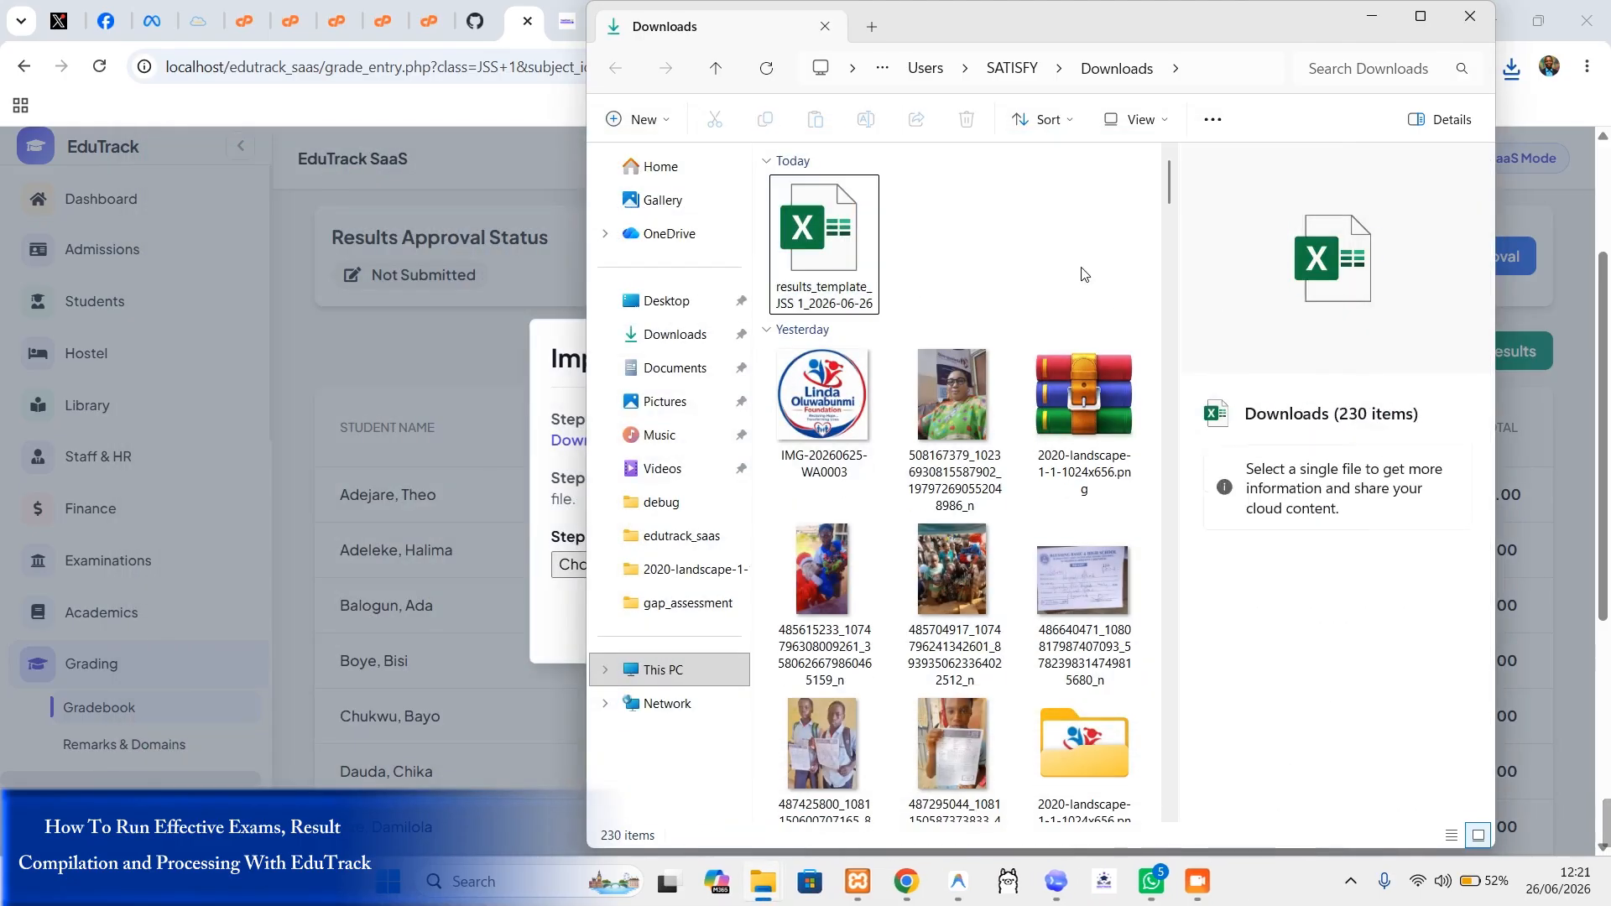
{"action": "left_click", "coordinate": [1373, 22]}
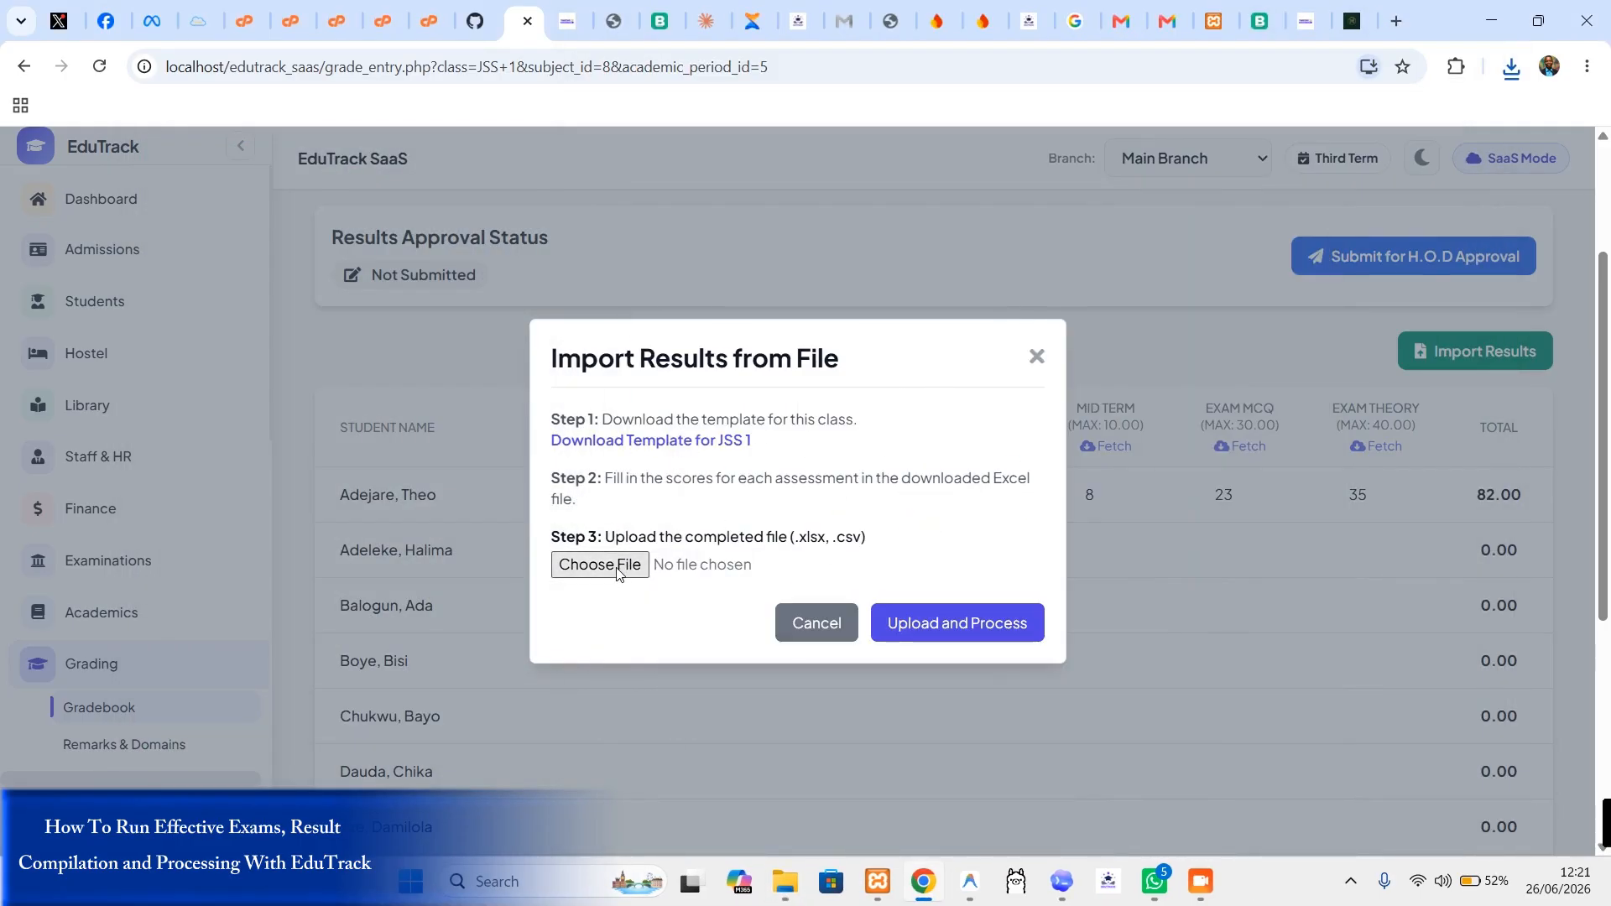
Step: Try to choose a completed results file for upload, and cancel the results import
{"action": "left_click", "coordinate": [614, 568]}
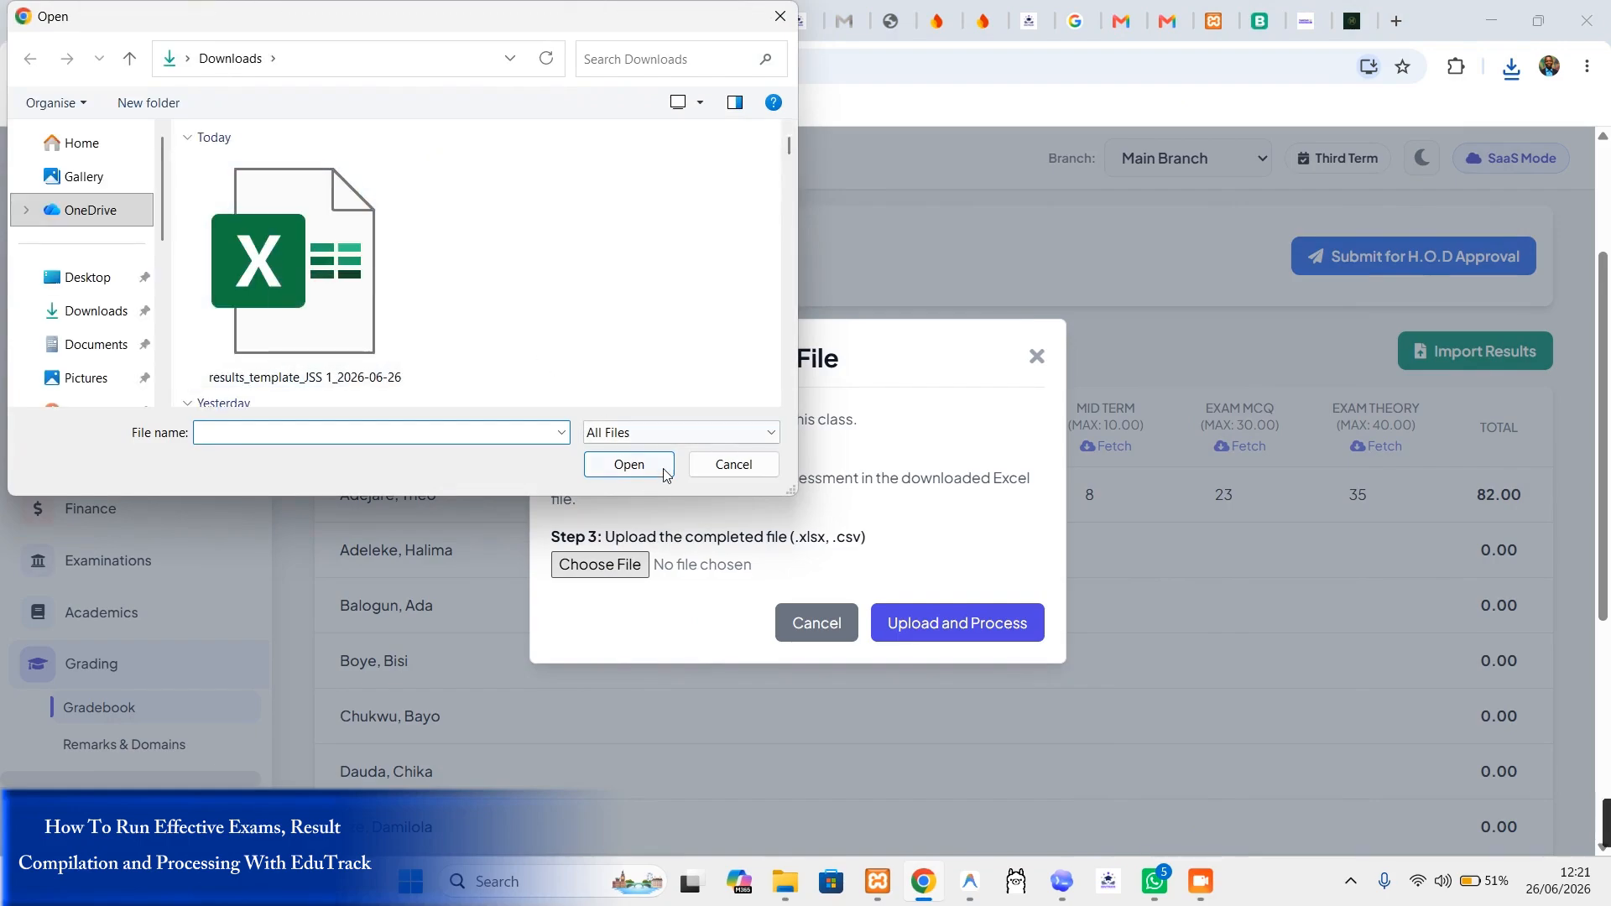
{"action": "left_click", "coordinate": [750, 468]}
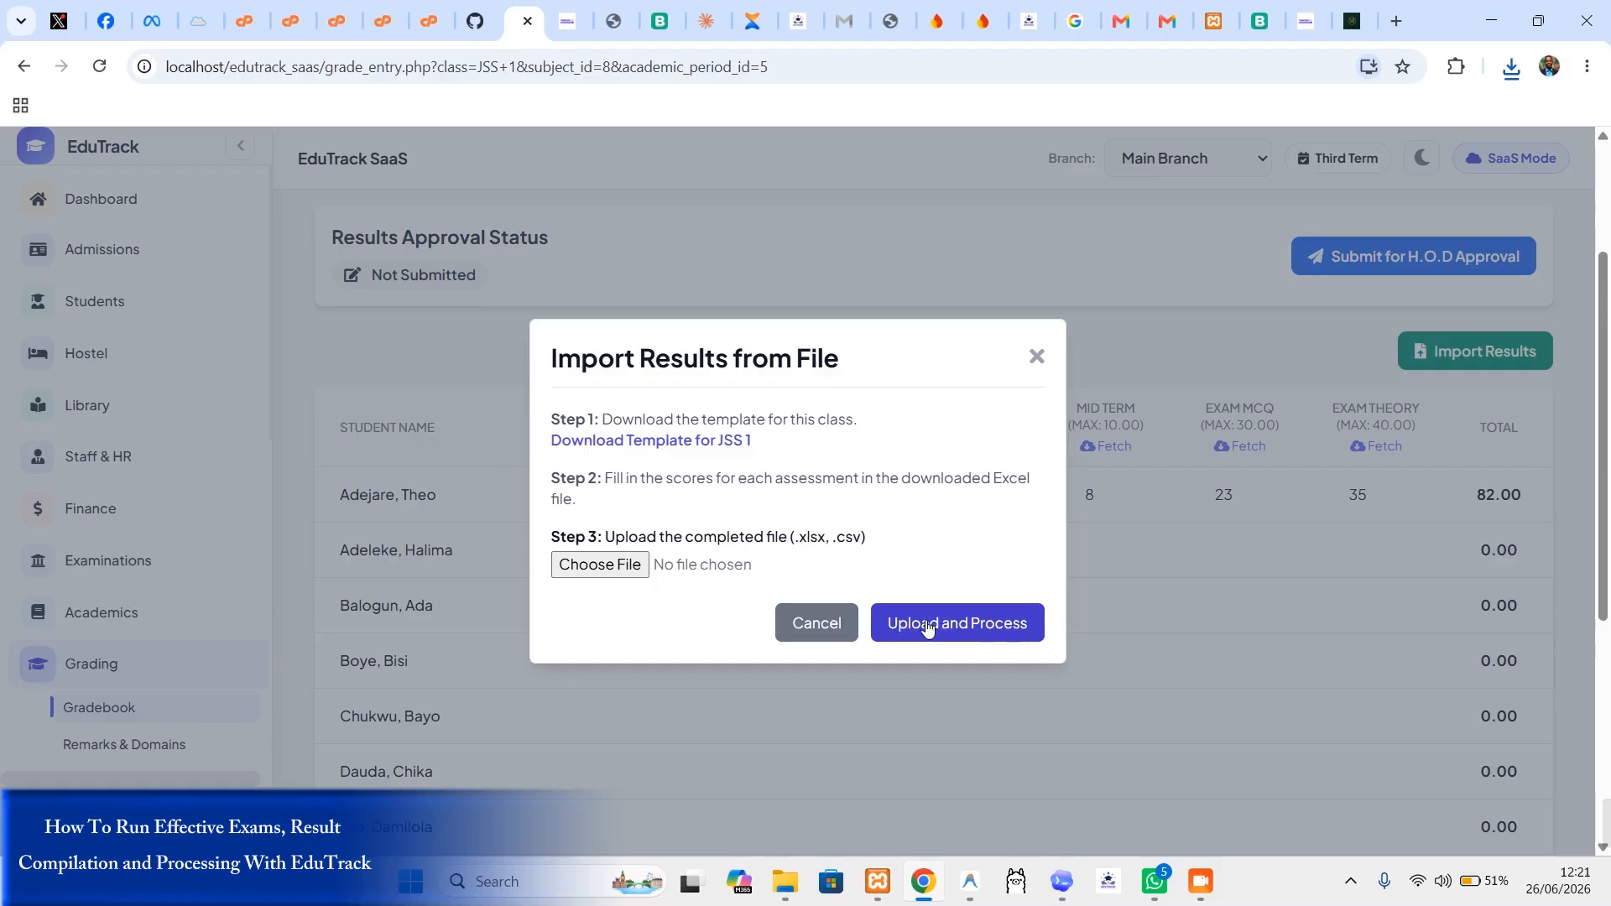
{"action": "left_click", "coordinate": [808, 629]}
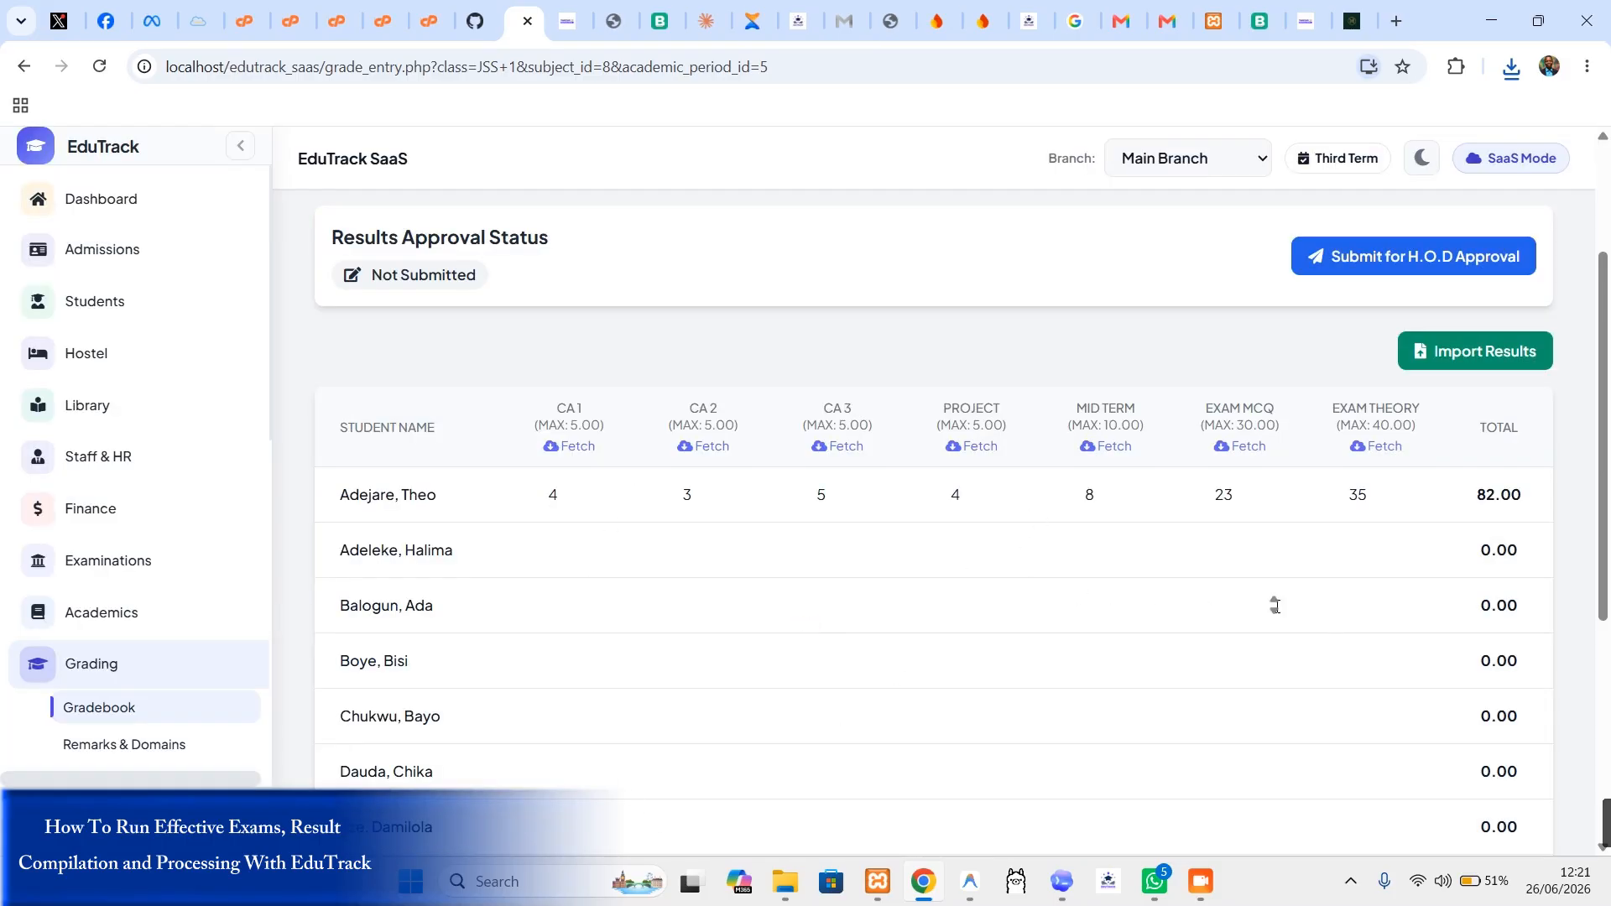
Step: Review the assessment scores and totals across all student rows in the JSS 1 Mathematics gradebook
{"action": "scroll", "coordinate": [1336, 691], "scroll_direction": "down", "scroll_amount": 4}
{"action": "scroll", "coordinate": [1337, 691], "scroll_direction": "down", "scroll_amount": 2}
{"action": "scroll", "coordinate": [1223, 514], "scroll_direction": "up", "scroll_amount": 6}
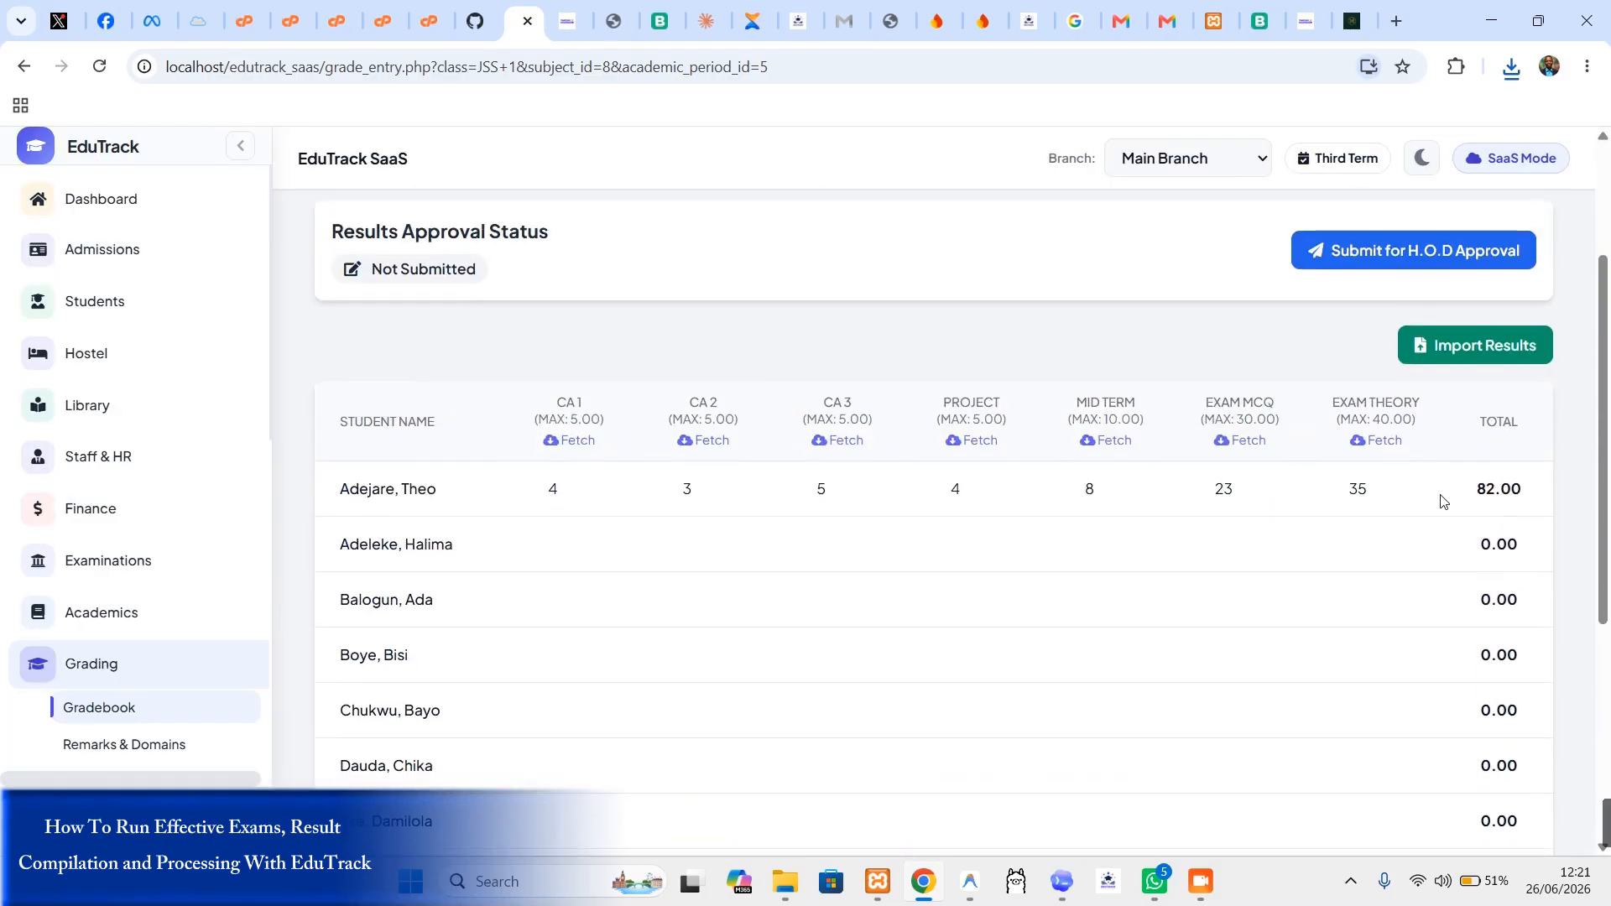
{"action": "scroll", "coordinate": [1442, 500], "scroll_direction": "down", "scroll_amount": 6}
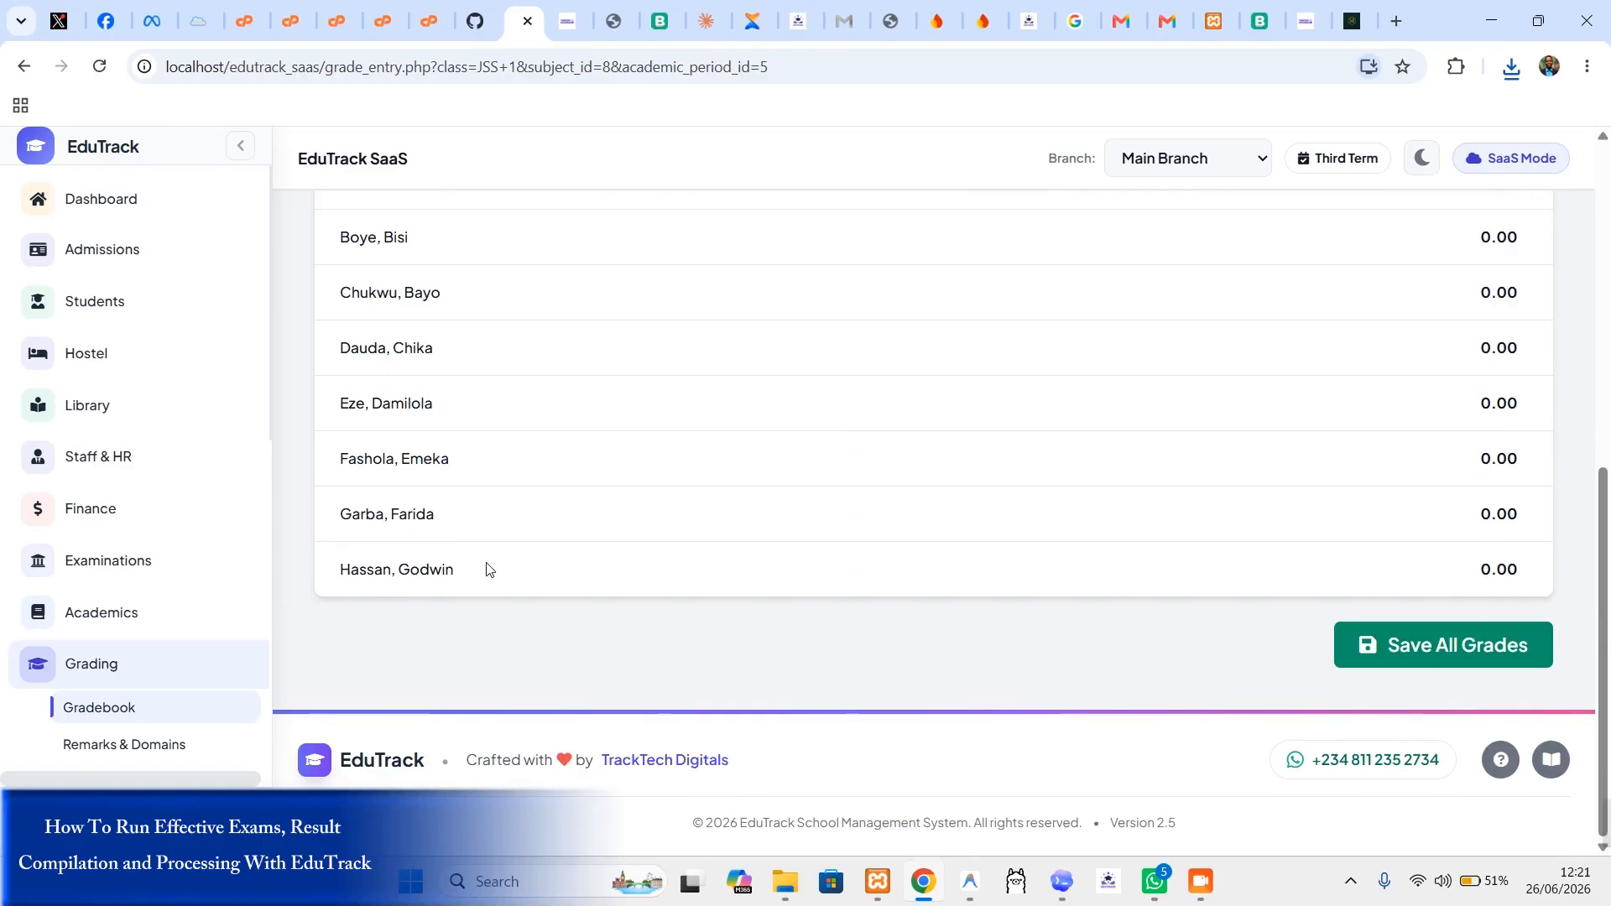
{"action": "scroll", "coordinate": [1197, 500], "scroll_direction": "up", "scroll_amount": 5}
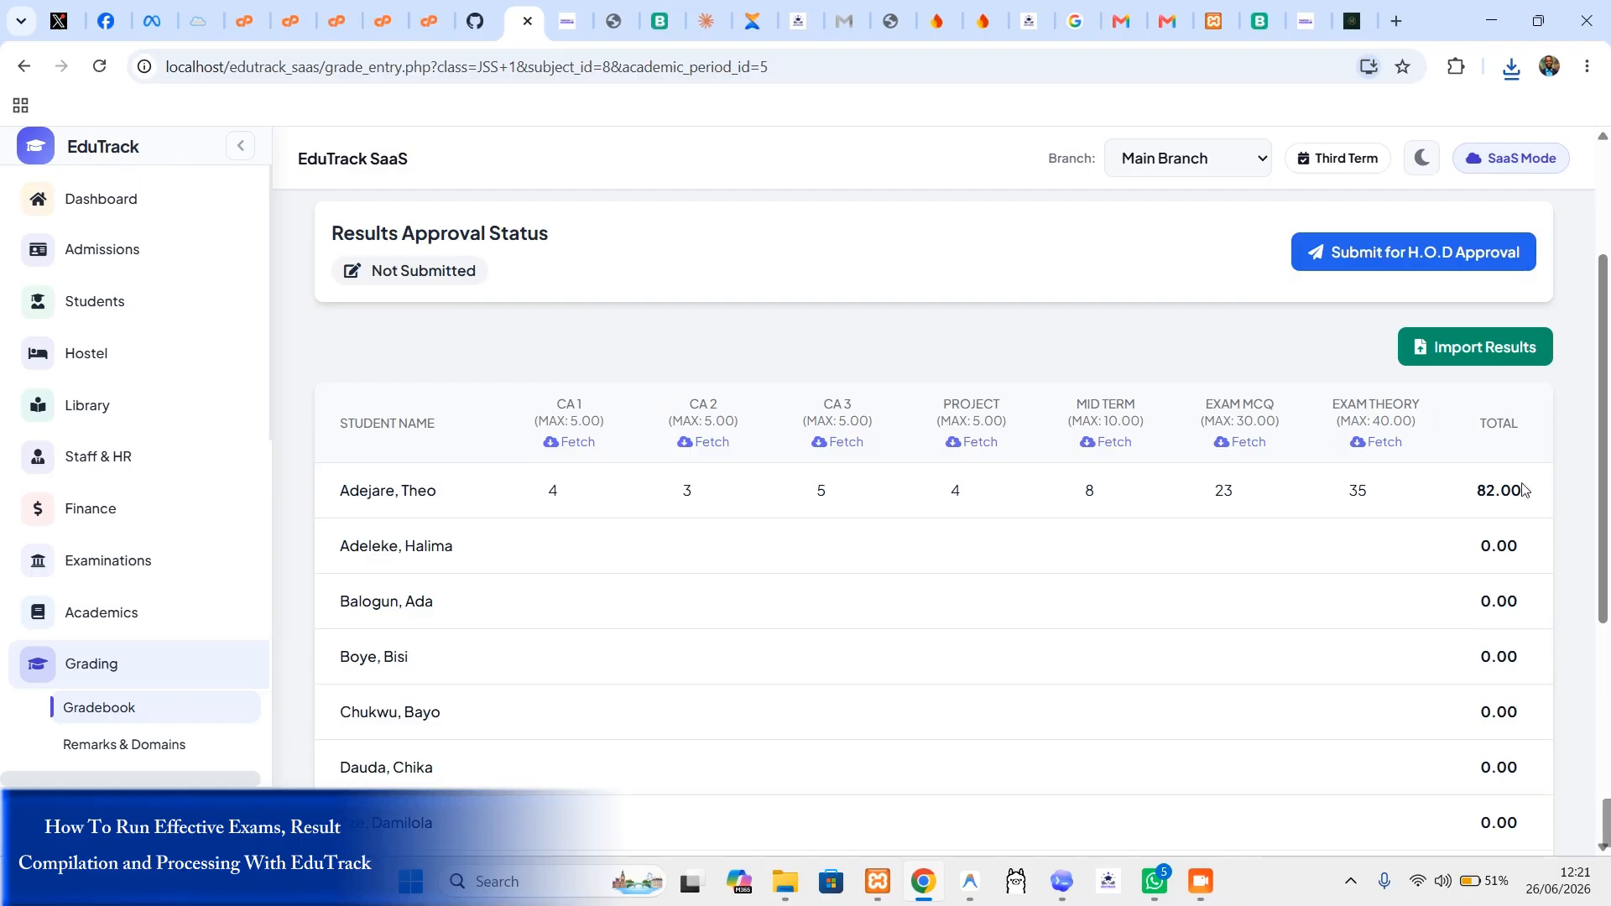
{"action": "scroll", "coordinate": [1537, 631], "scroll_direction": "down", "scroll_amount": 2}
{"action": "scroll", "coordinate": [1537, 630], "scroll_direction": "down", "scroll_amount": 2}
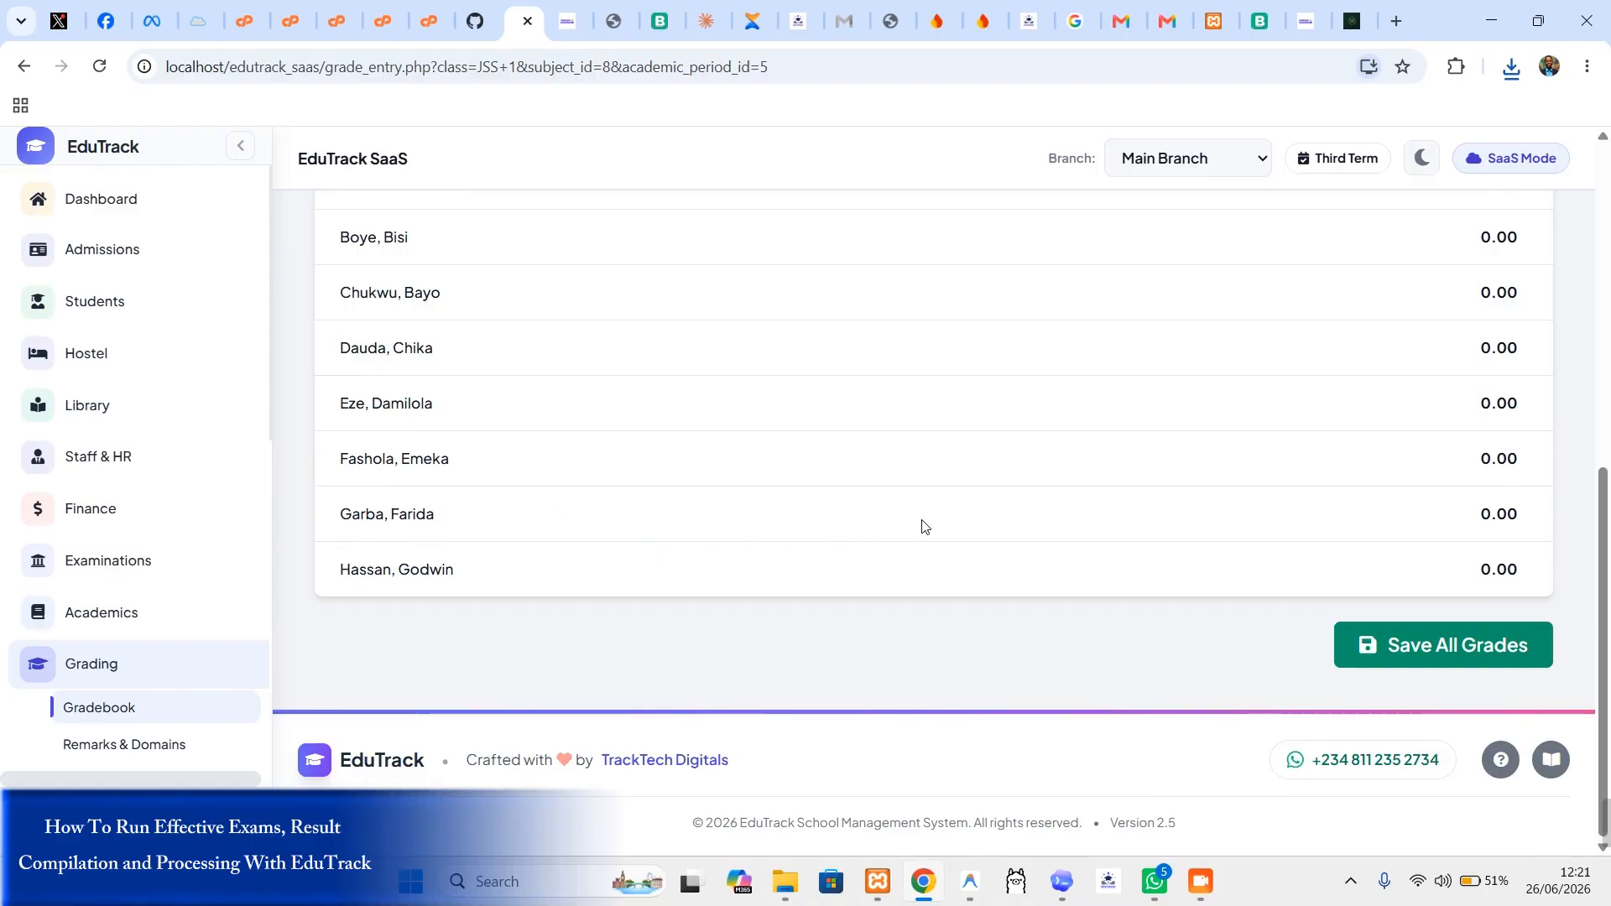
{"action": "scroll", "coordinate": [752, 565], "scroll_direction": "up", "scroll_amount": 3}
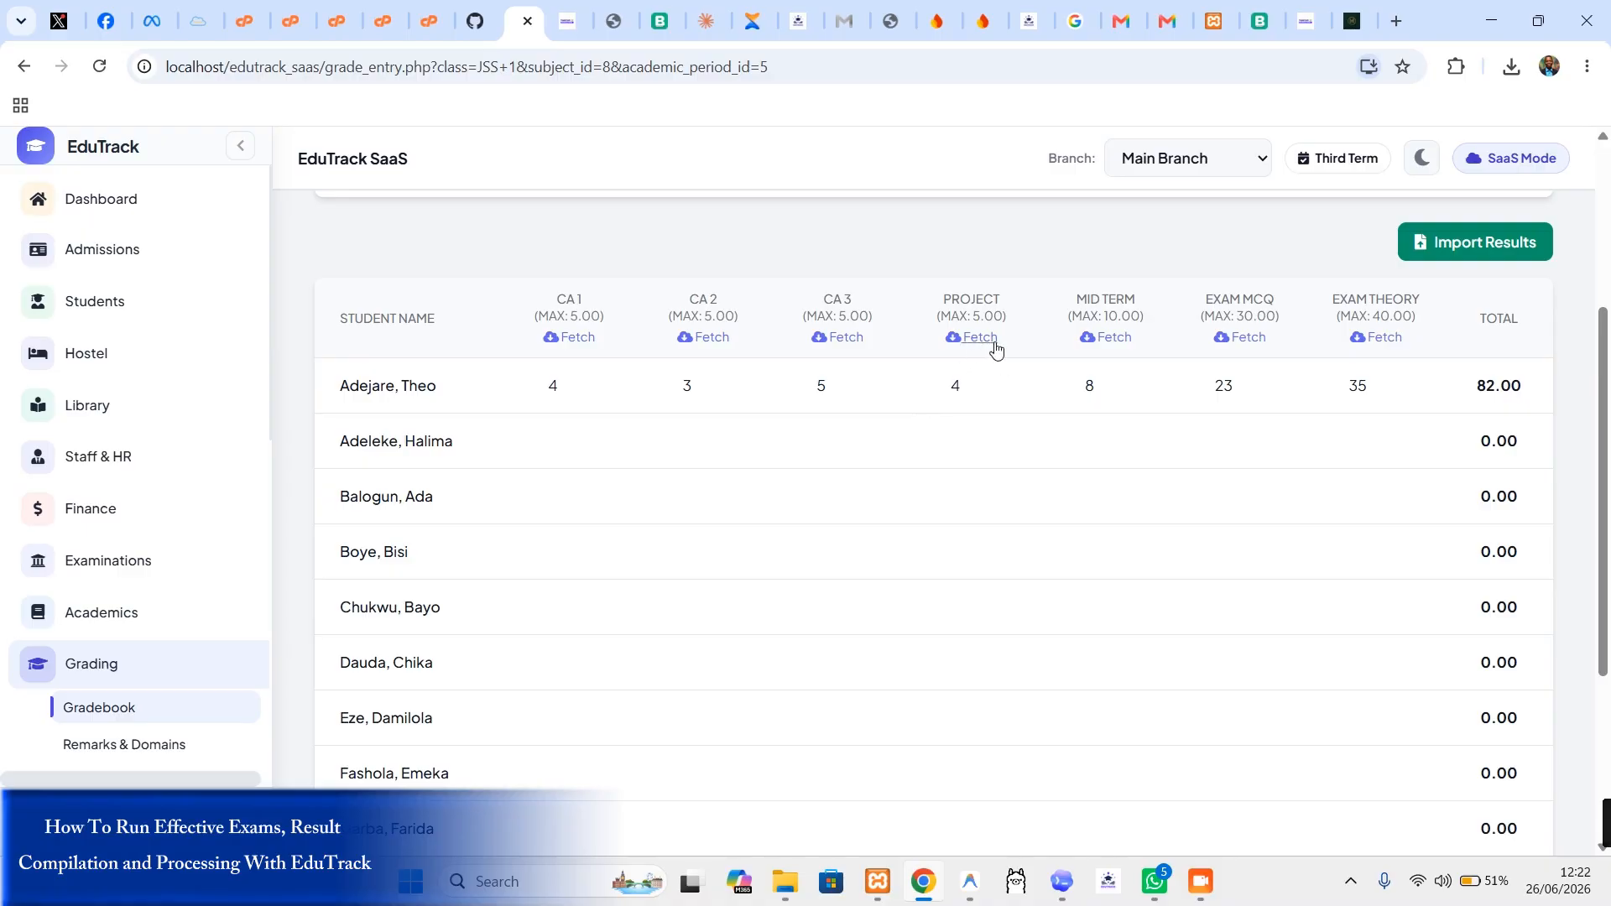
{"action": "scroll", "coordinate": [1132, 467], "scroll_direction": "down", "scroll_amount": 4}
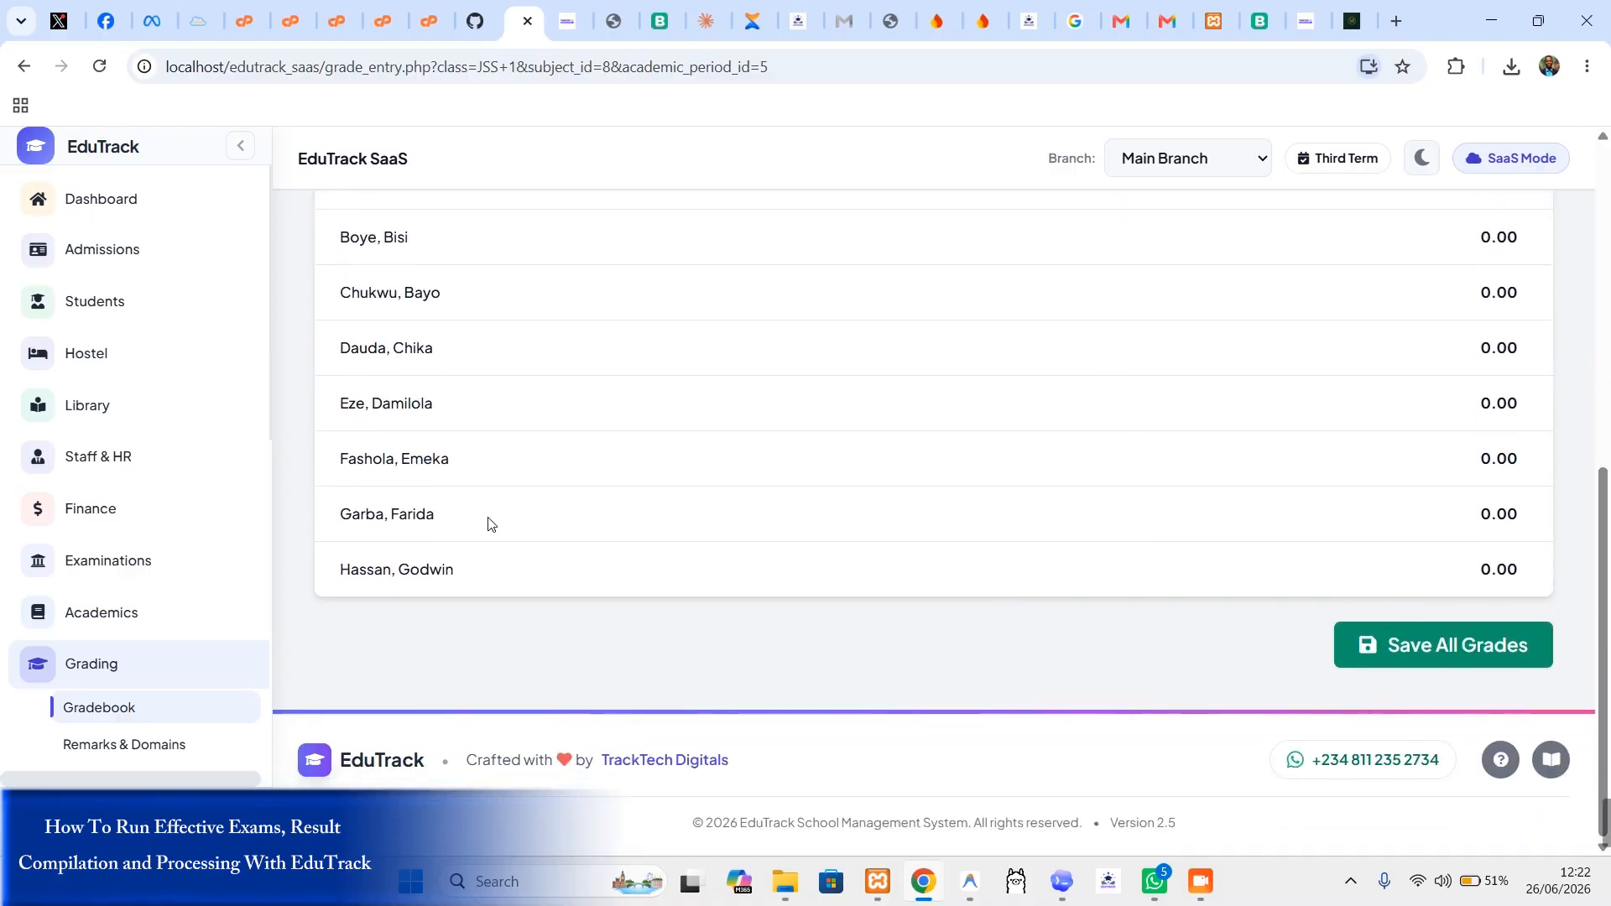
{"action": "scroll", "coordinate": [1412, 604], "scroll_direction": "up", "scroll_amount": 6}
Step: Save all grades in the JSS 1 Mathematics gradebook
{"action": "scroll", "coordinate": [1258, 550], "scroll_direction": "down", "scroll_amount": 5}
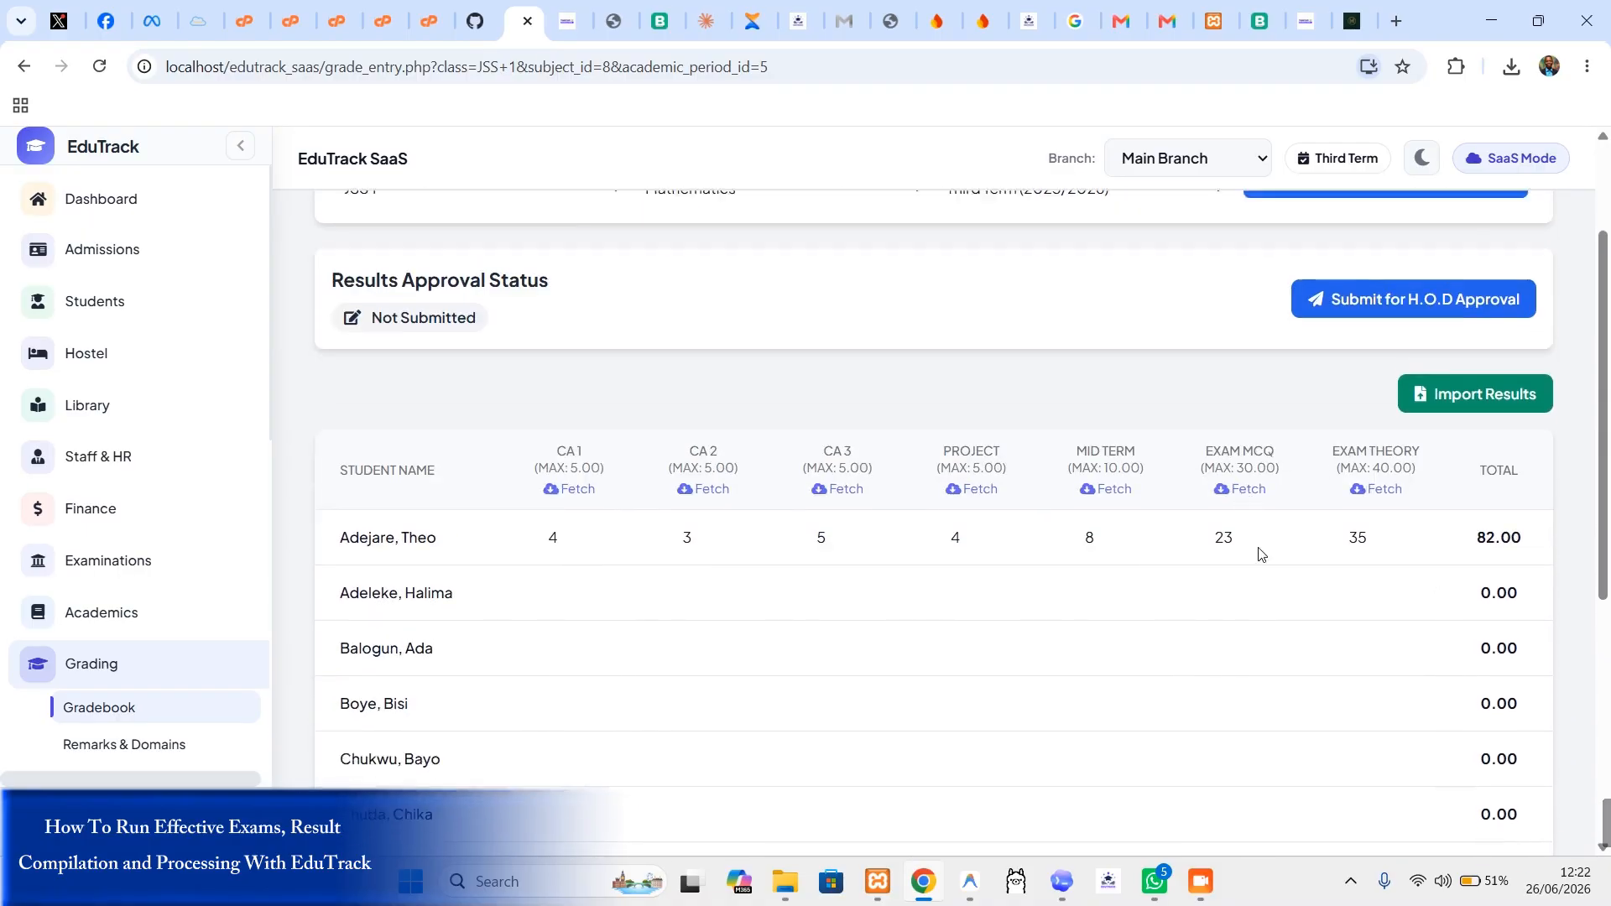
{"action": "left_click", "coordinate": [1468, 654]}
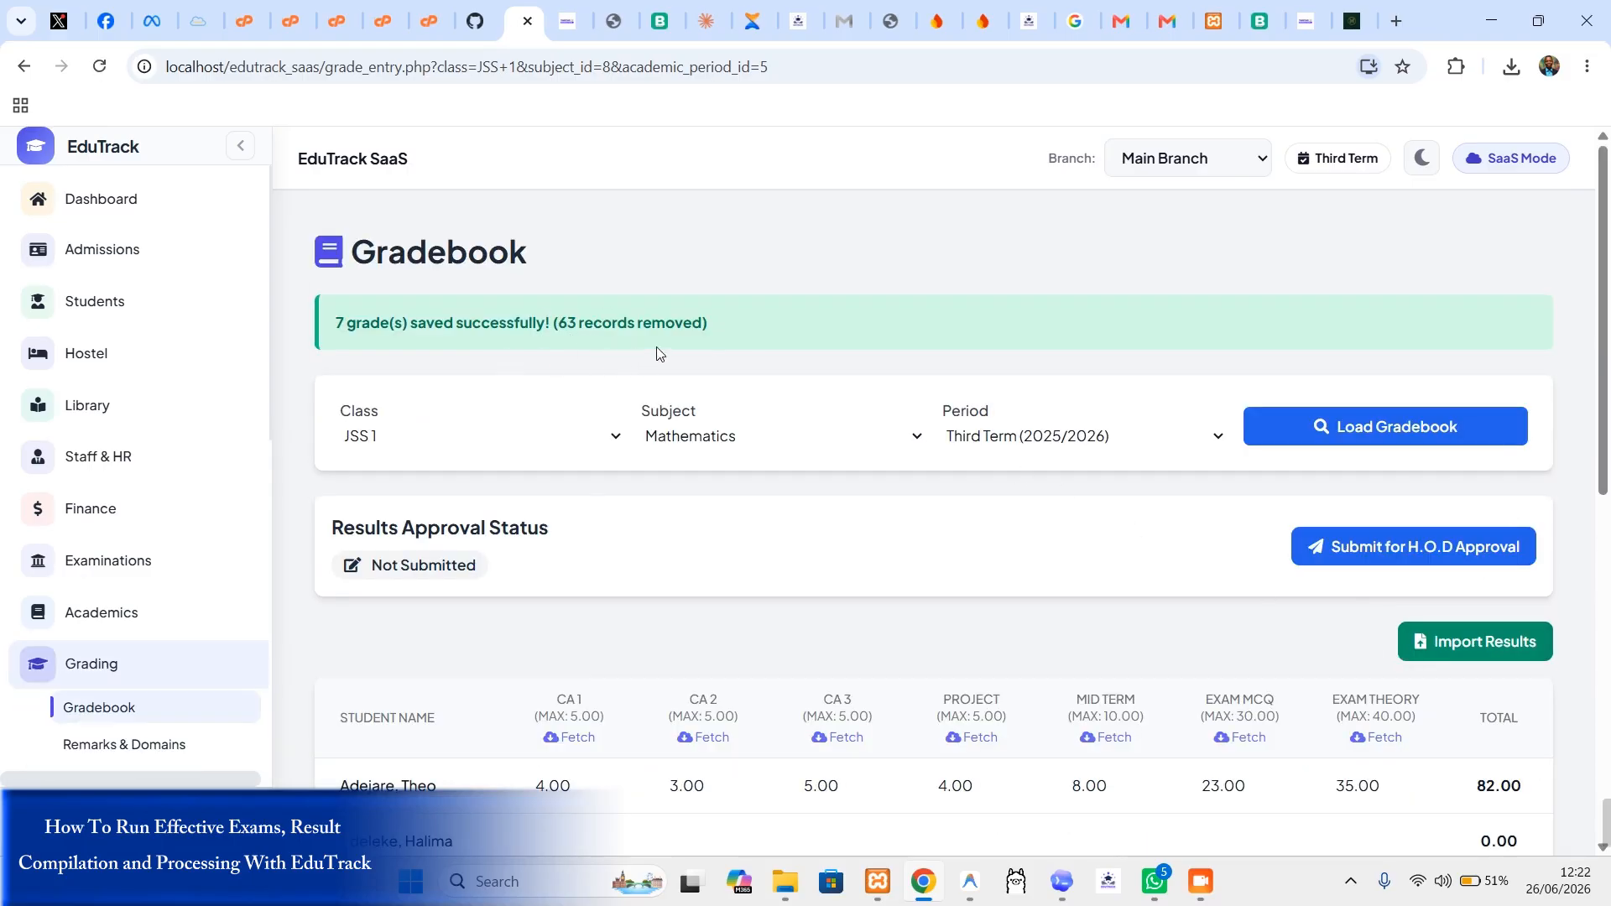
Step: Check the saved scores and submit the JSS 1 Mathematics results for H.O.D approval
{"action": "scroll", "coordinate": [847, 369], "scroll_direction": "down", "scroll_amount": 1}
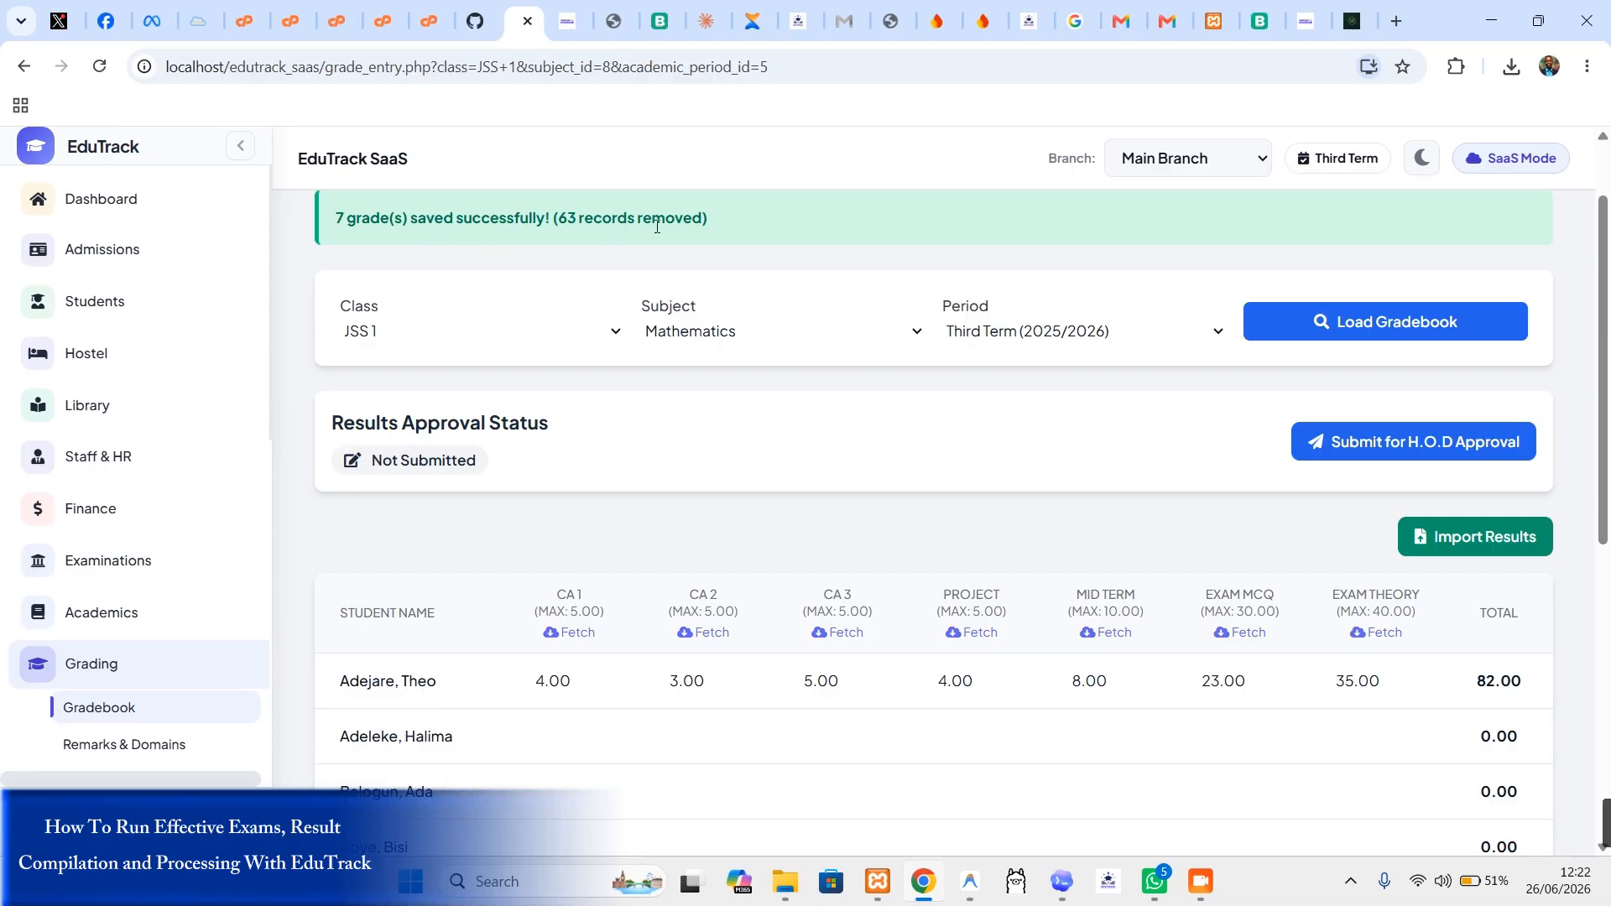
{"action": "scroll", "coordinate": [1109, 675], "scroll_direction": "down", "scroll_amount": 2}
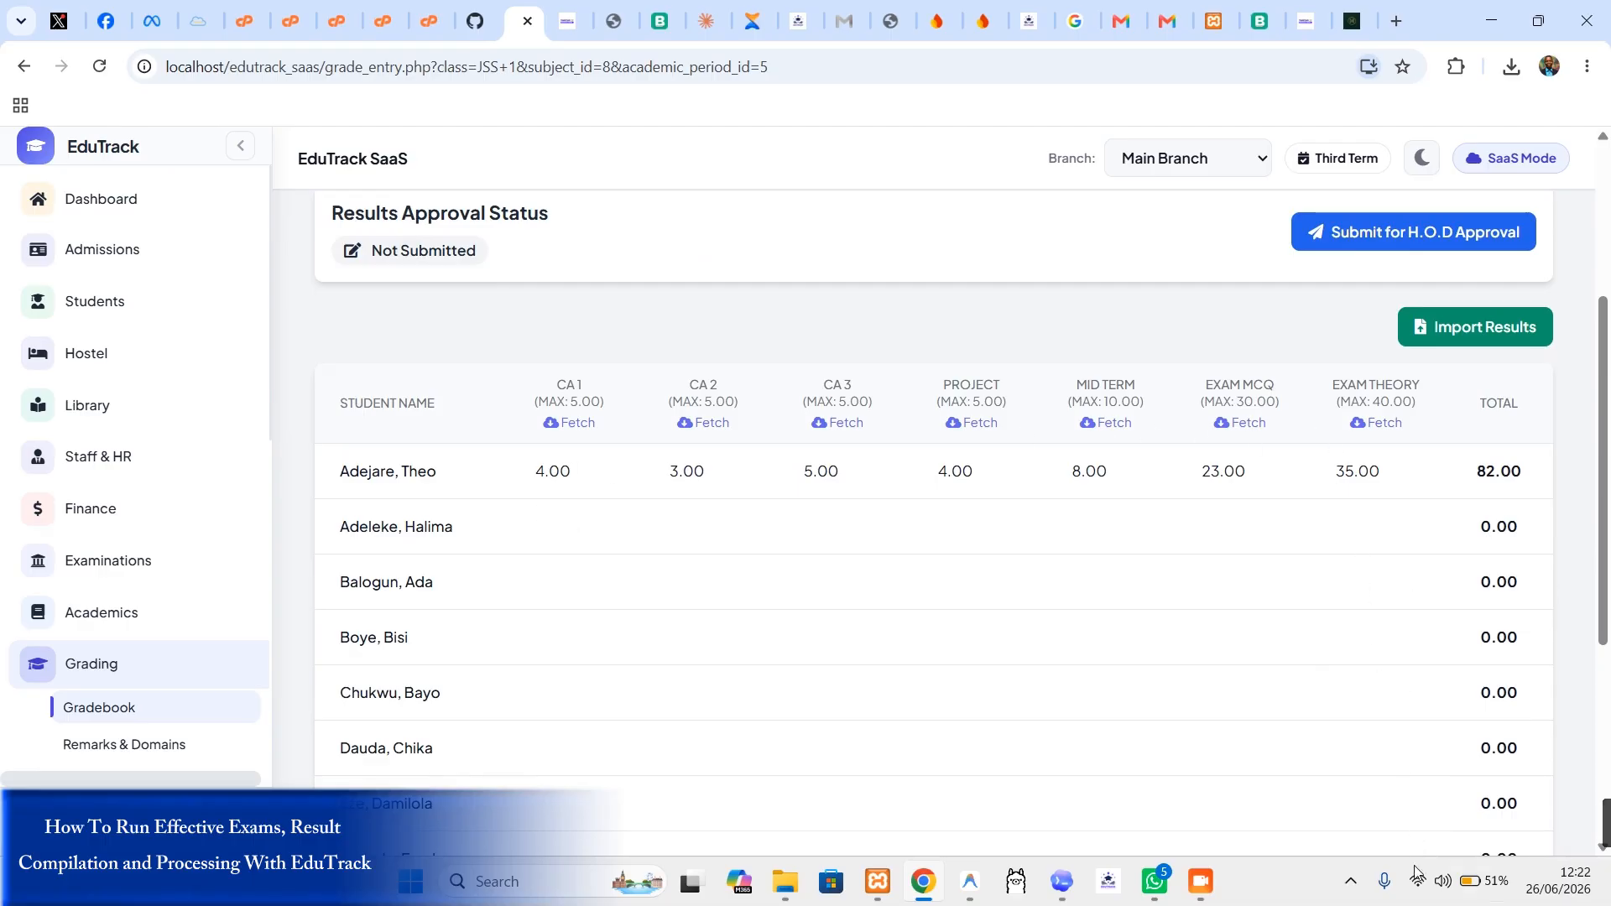
{"action": "scroll", "coordinate": [728, 559], "scroll_direction": "up", "scroll_amount": 1}
{"action": "scroll", "coordinate": [728, 559], "scroll_direction": "up", "scroll_amount": 2}
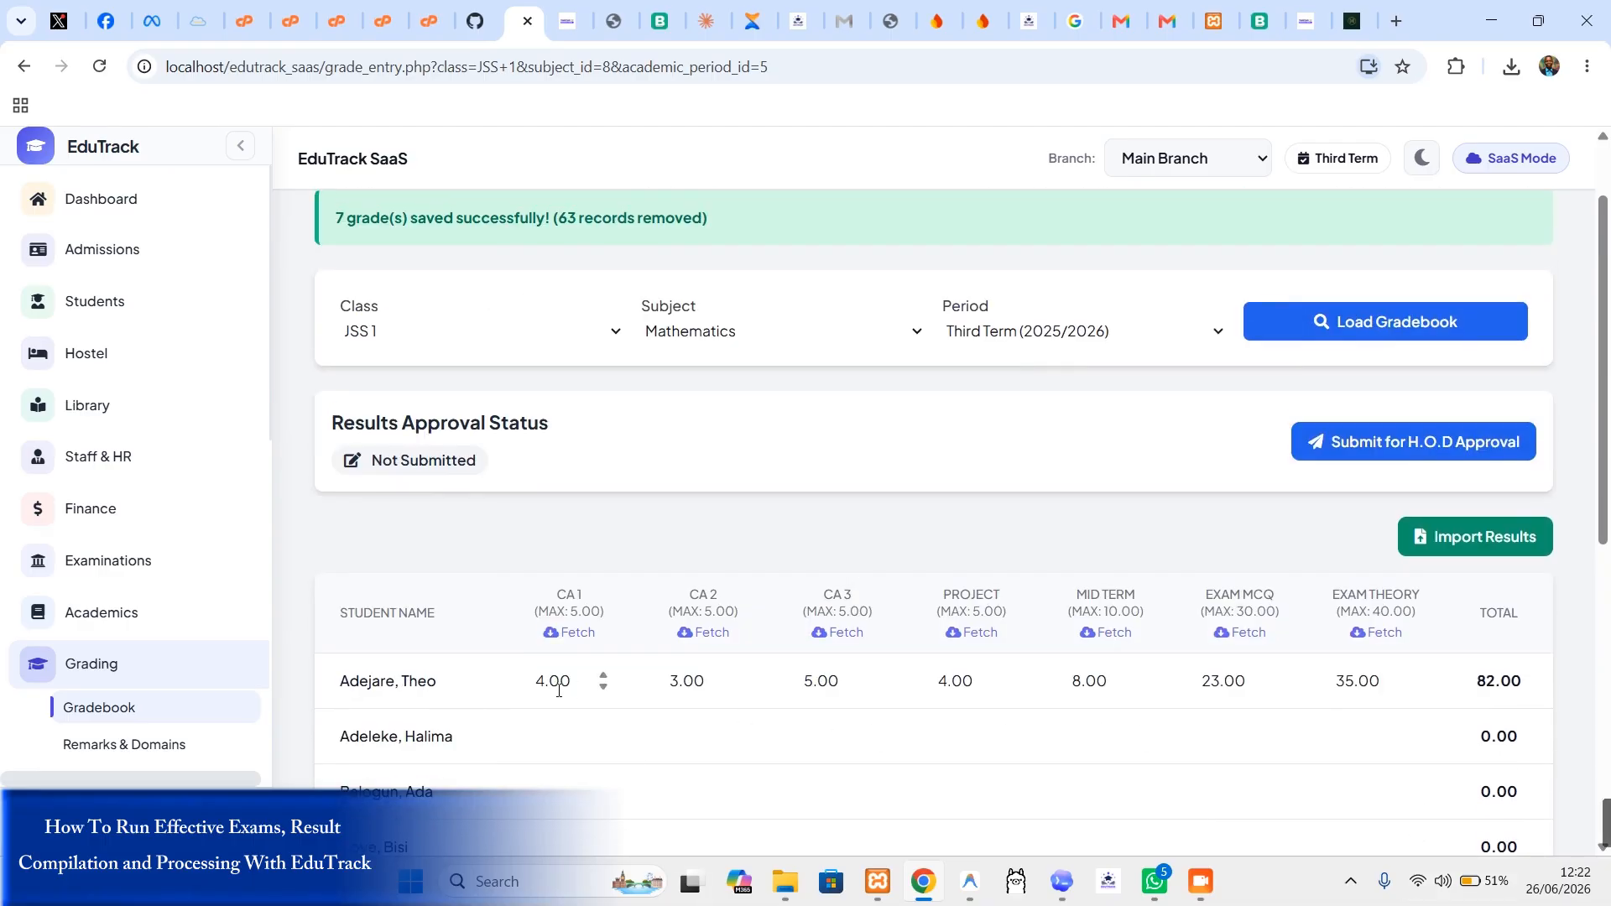
{"action": "scroll", "coordinate": [1370, 726], "scroll_direction": "down", "scroll_amount": 2}
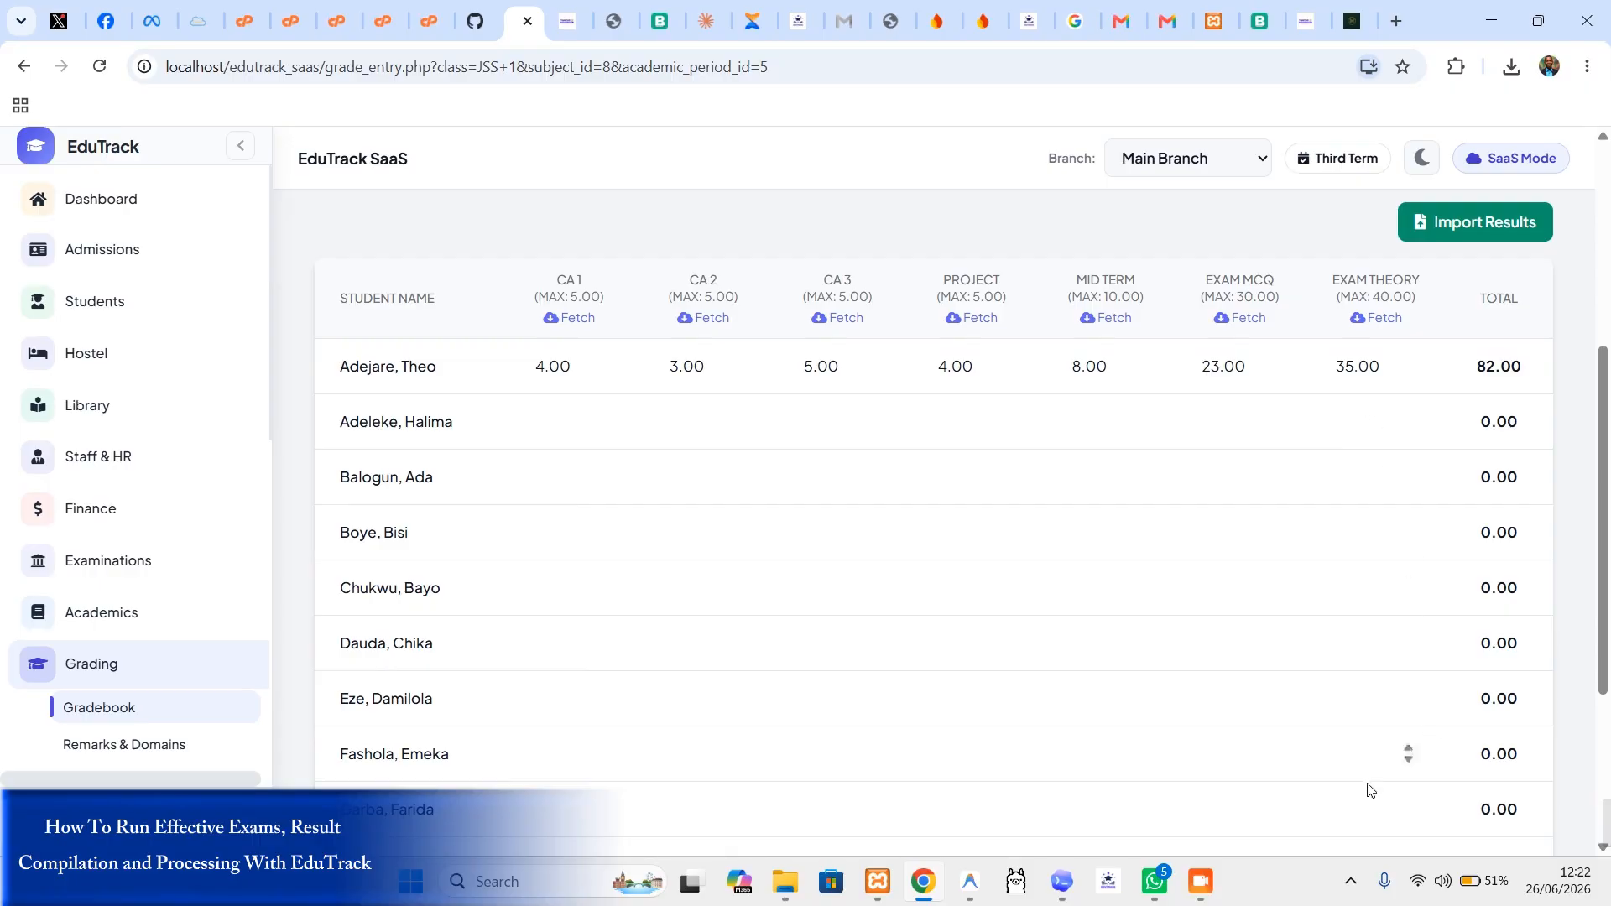
{"action": "scroll", "coordinate": [701, 378], "scroll_direction": "up", "scroll_amount": 5}
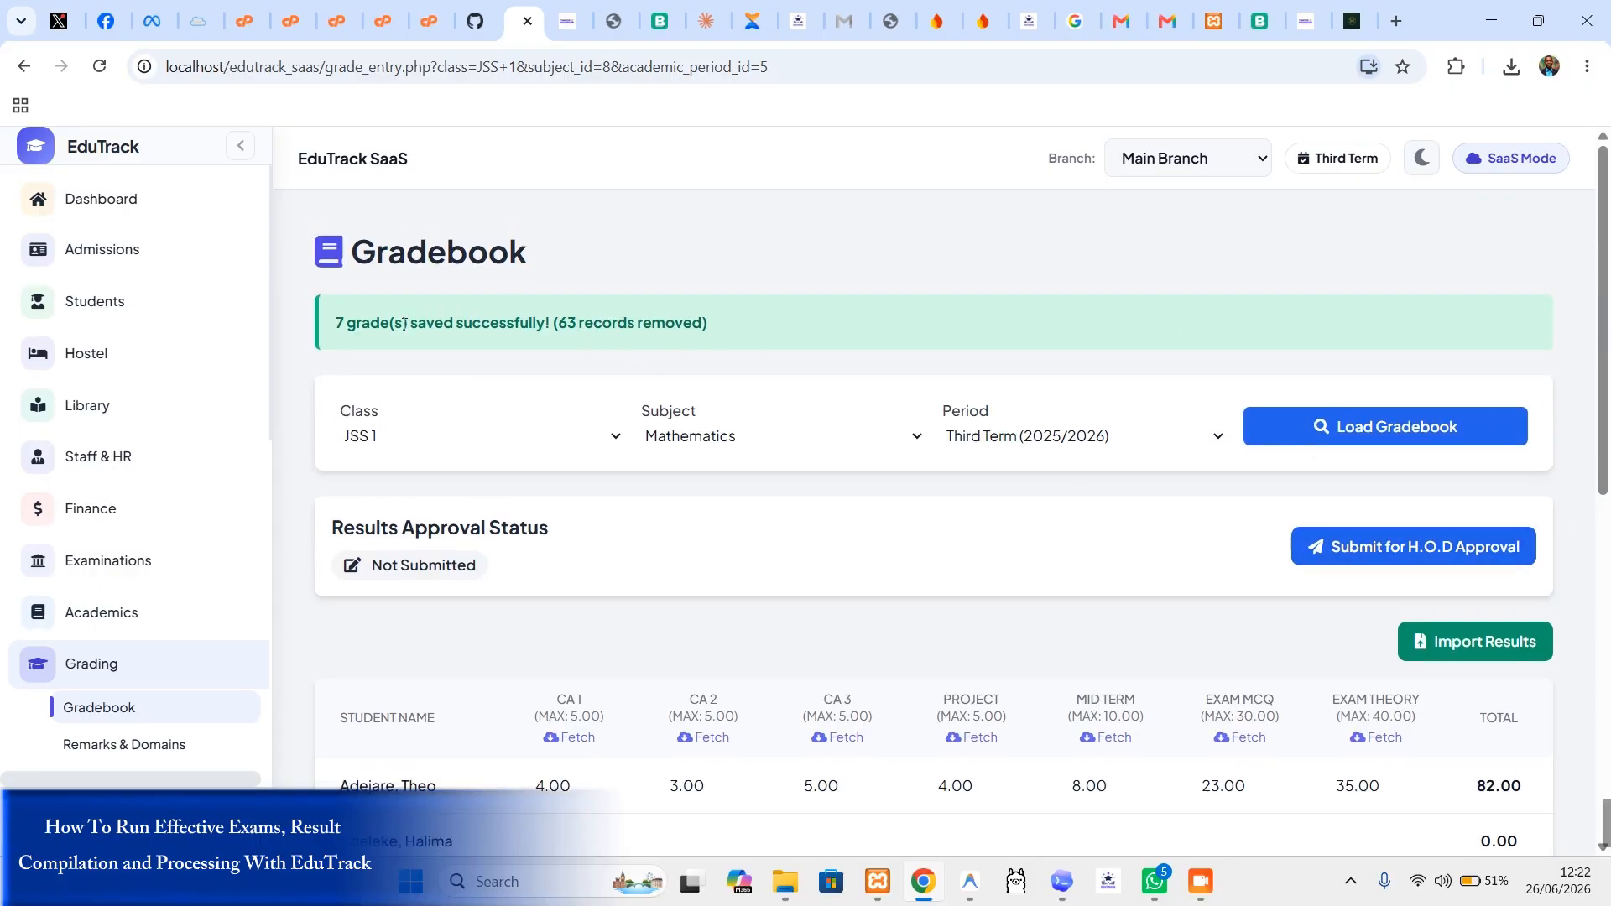
{"action": "left_click", "coordinate": [1382, 552]}
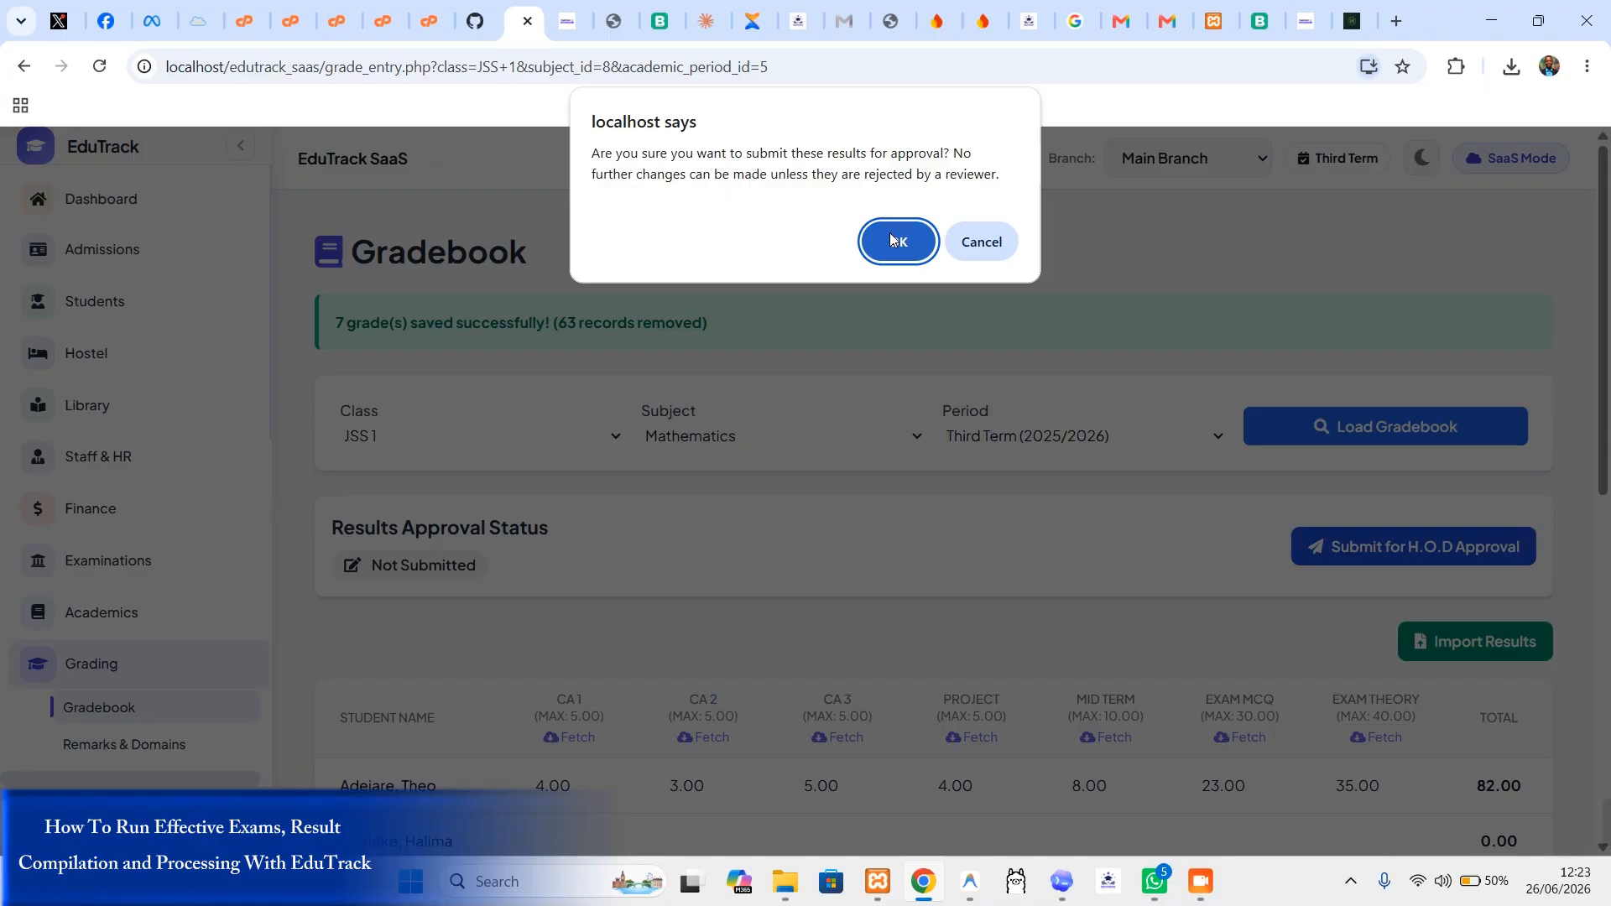
{"action": "left_click", "coordinate": [912, 246]}
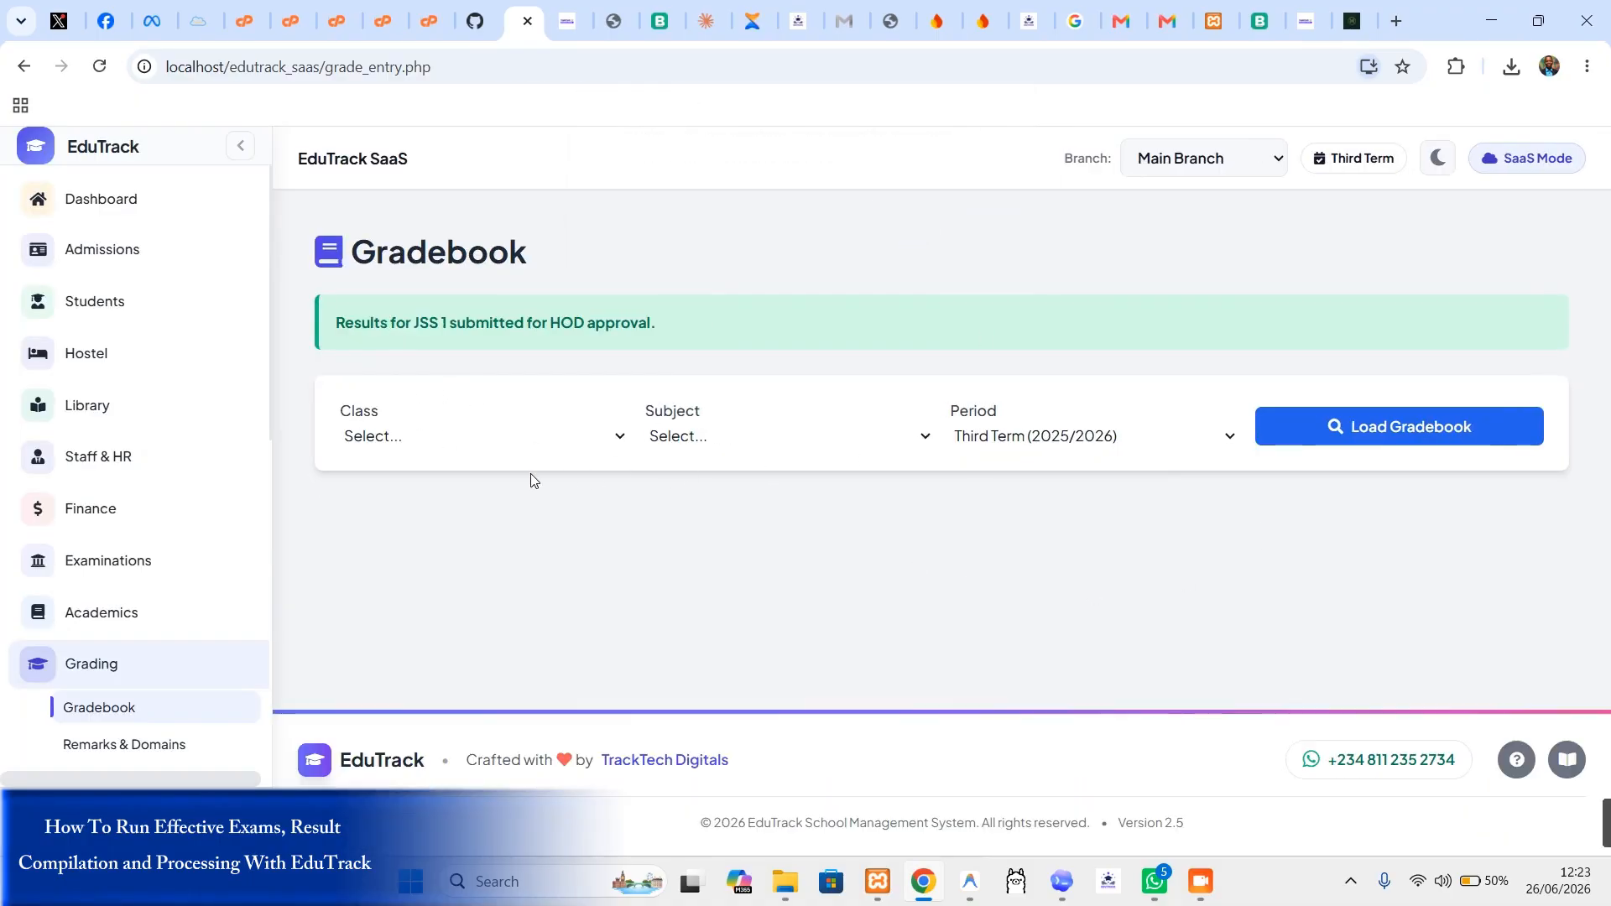
Step: Load the gradebook for class JSS 1, subject Mathematics and period Third Term (2025/2026)
{"action": "left_click", "coordinate": [422, 433]}
{"action": "left_click", "coordinate": [402, 487]}
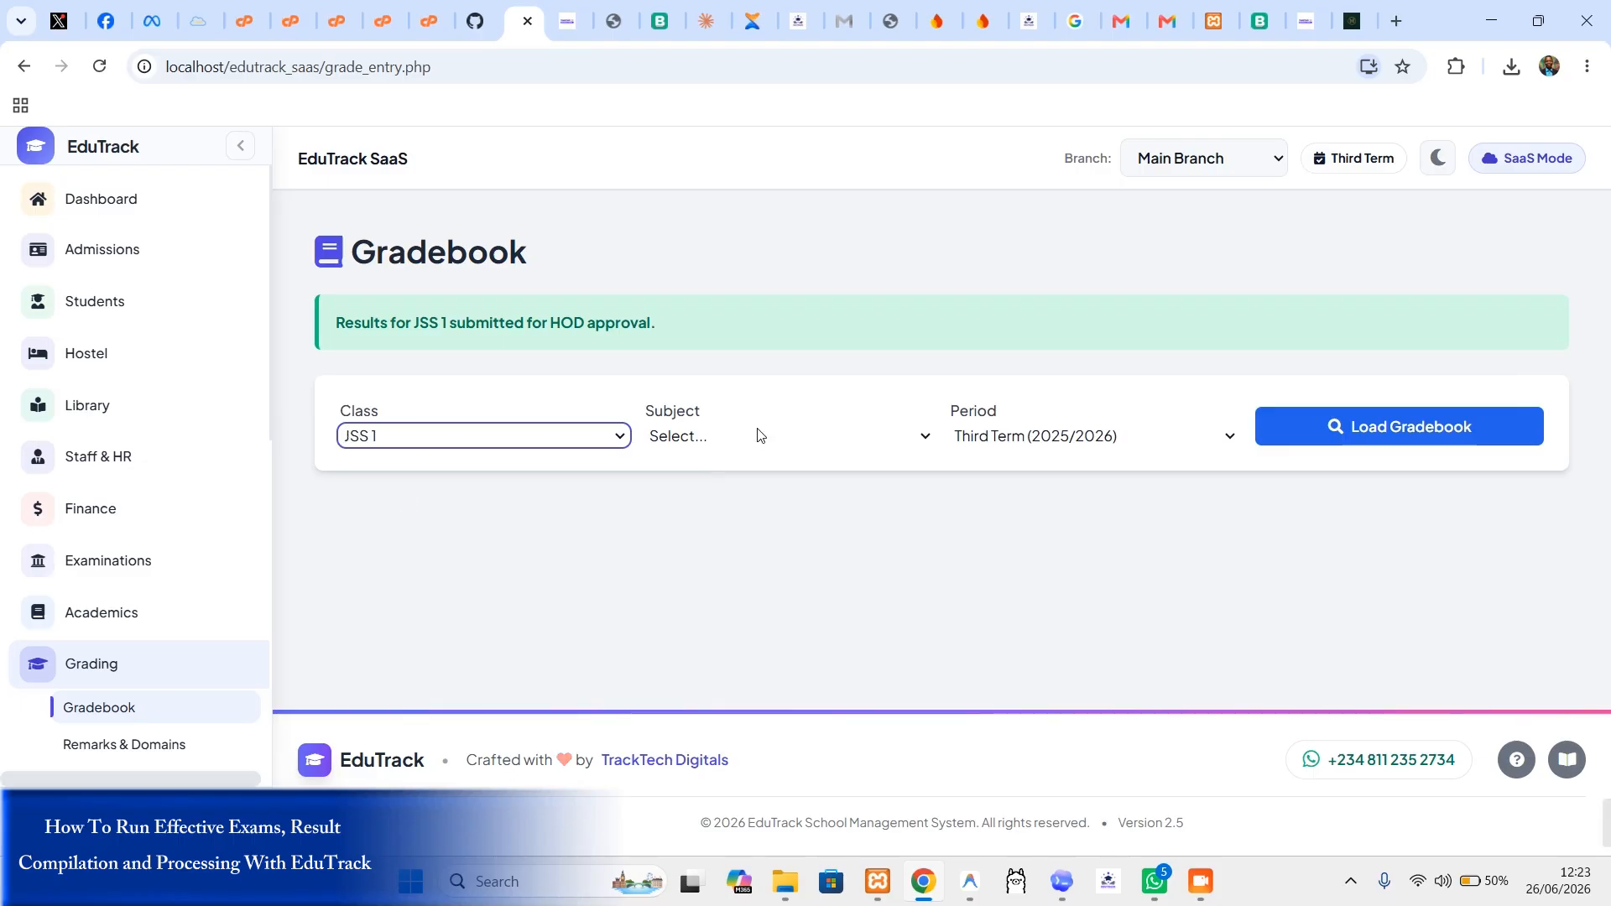
{"action": "left_click", "coordinate": [755, 435]}
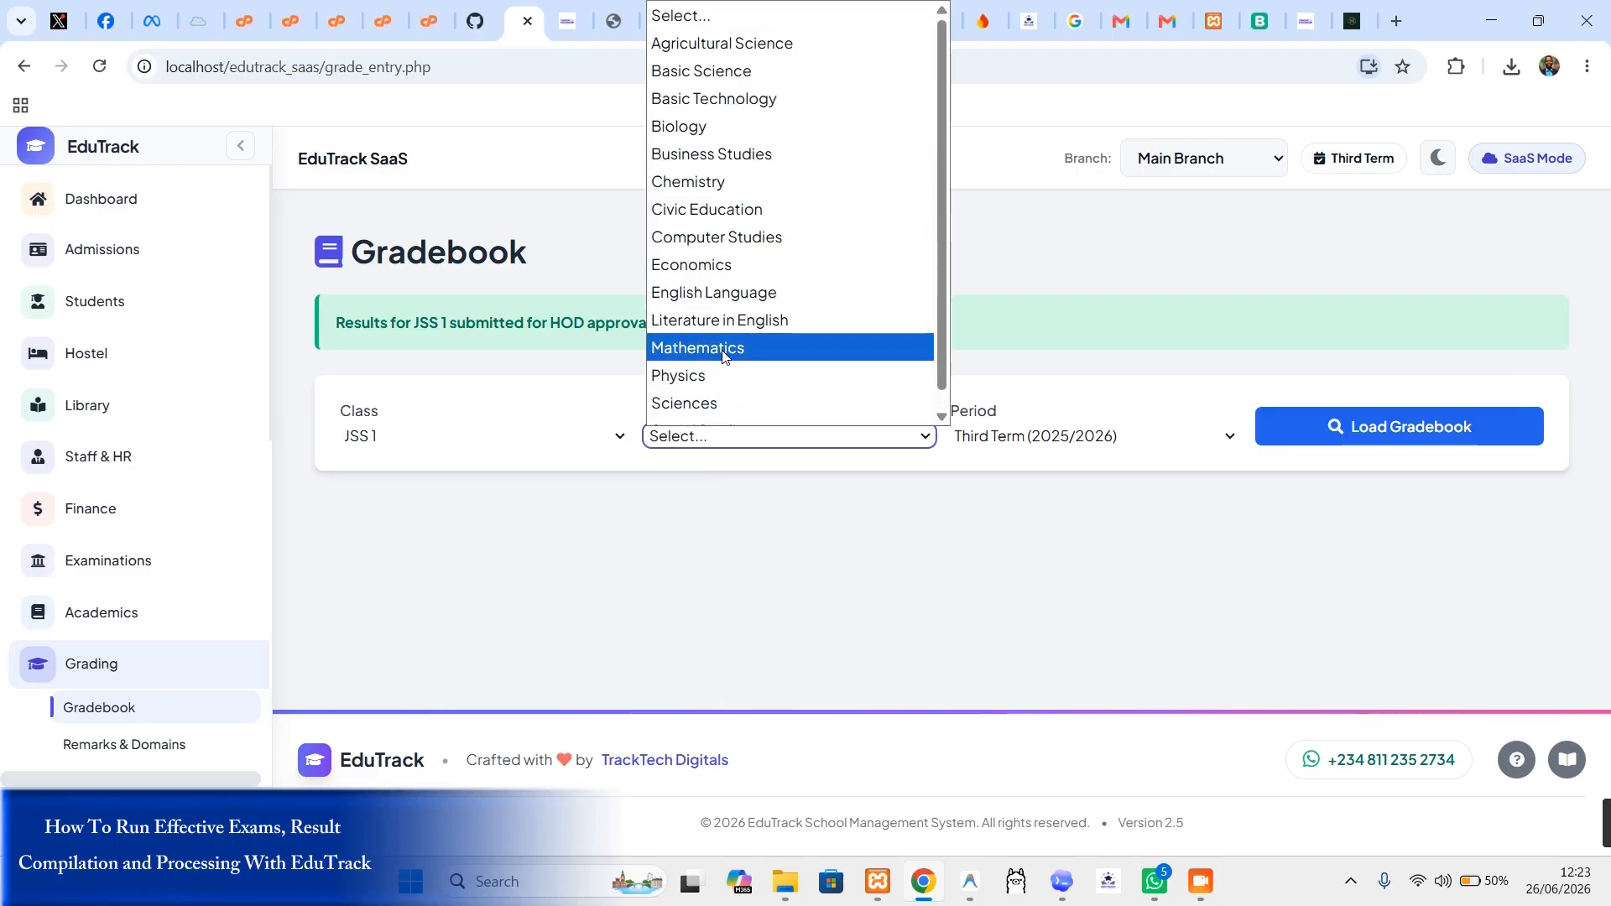
{"action": "left_click", "coordinate": [725, 352]}
{"action": "left_click", "coordinate": [990, 432]}
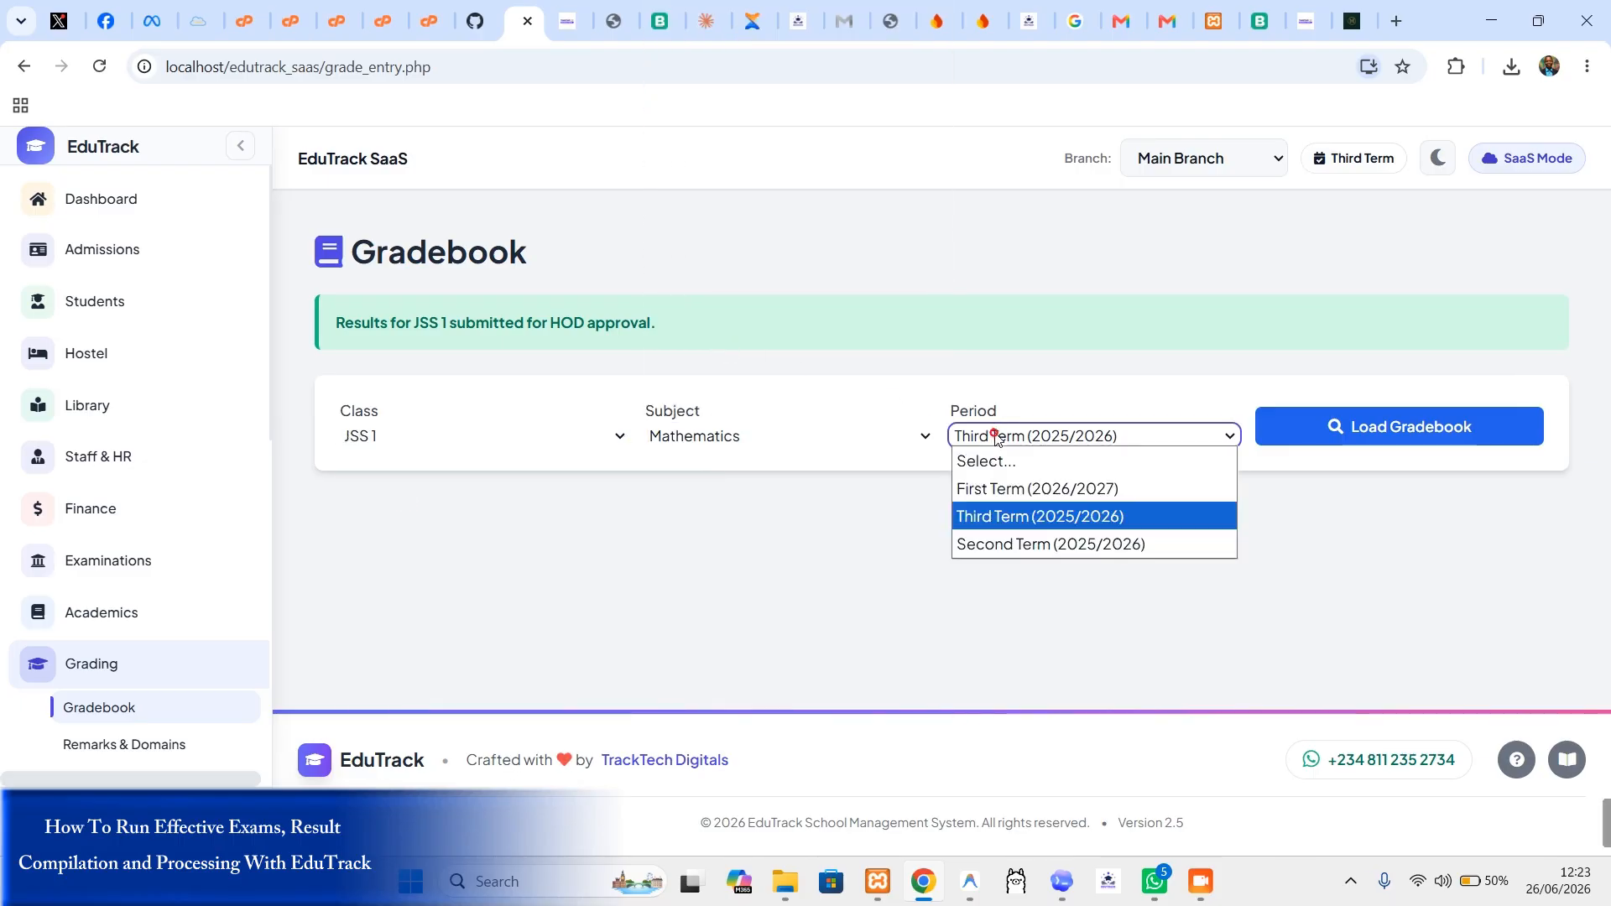
{"action": "left_click", "coordinate": [1317, 353]}
{"action": "left_click", "coordinate": [1384, 427]}
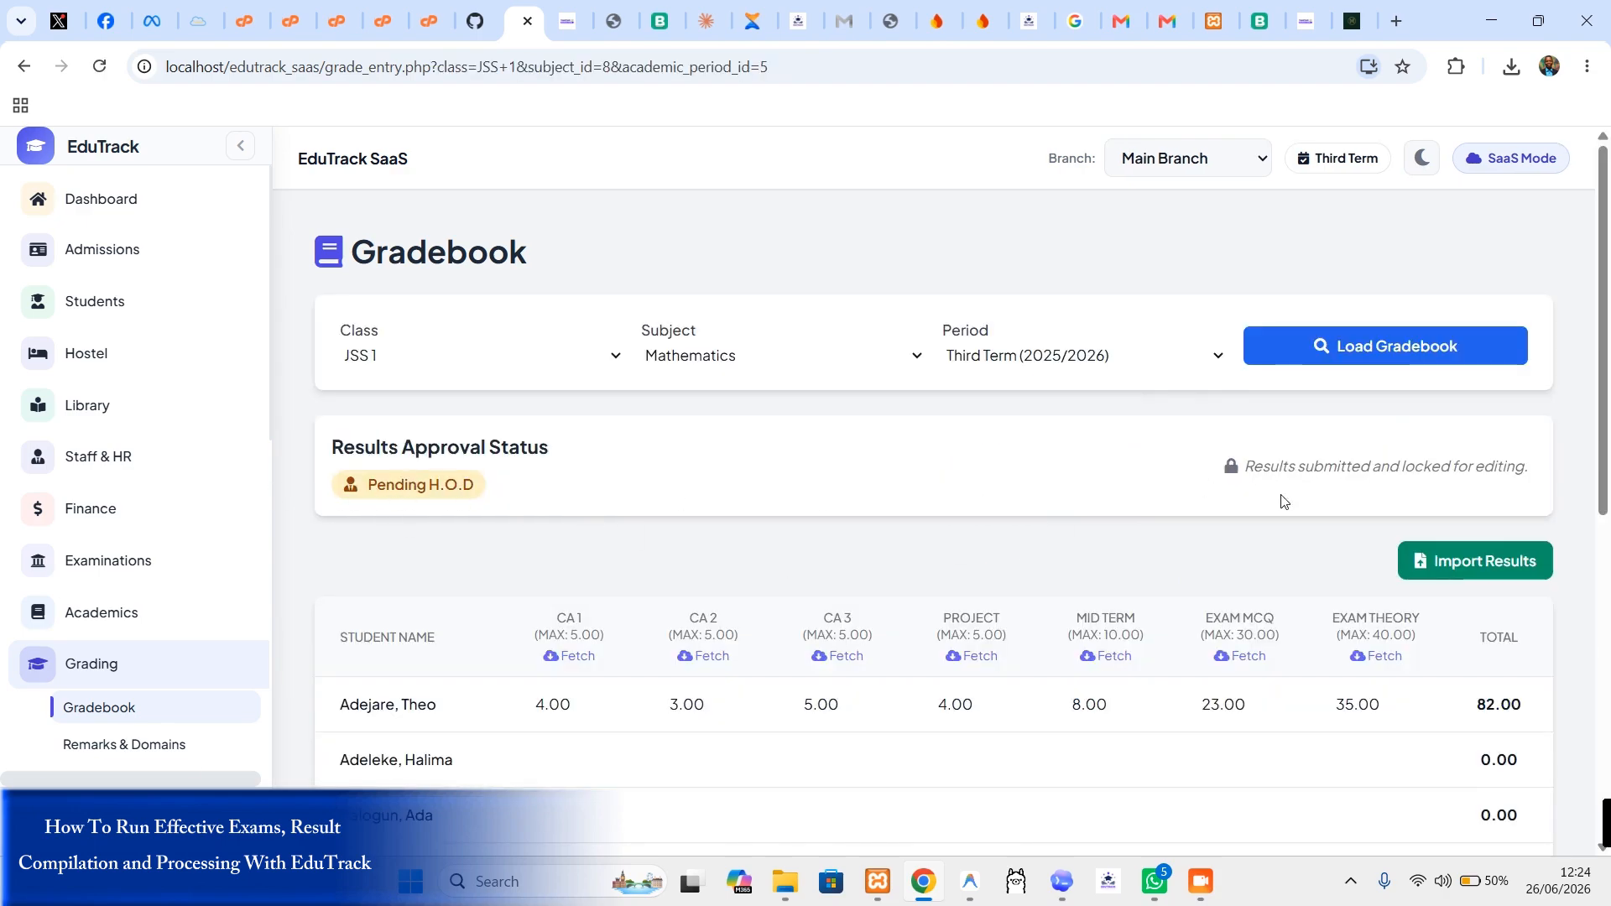
Step: Check whether the student scores in the submitted JSS 1 Mathematics gradebook can still be edited
{"action": "scroll", "coordinate": [1291, 588], "scroll_direction": "down", "scroll_amount": 2}
{"action": "left_click", "coordinate": [1309, 556]}
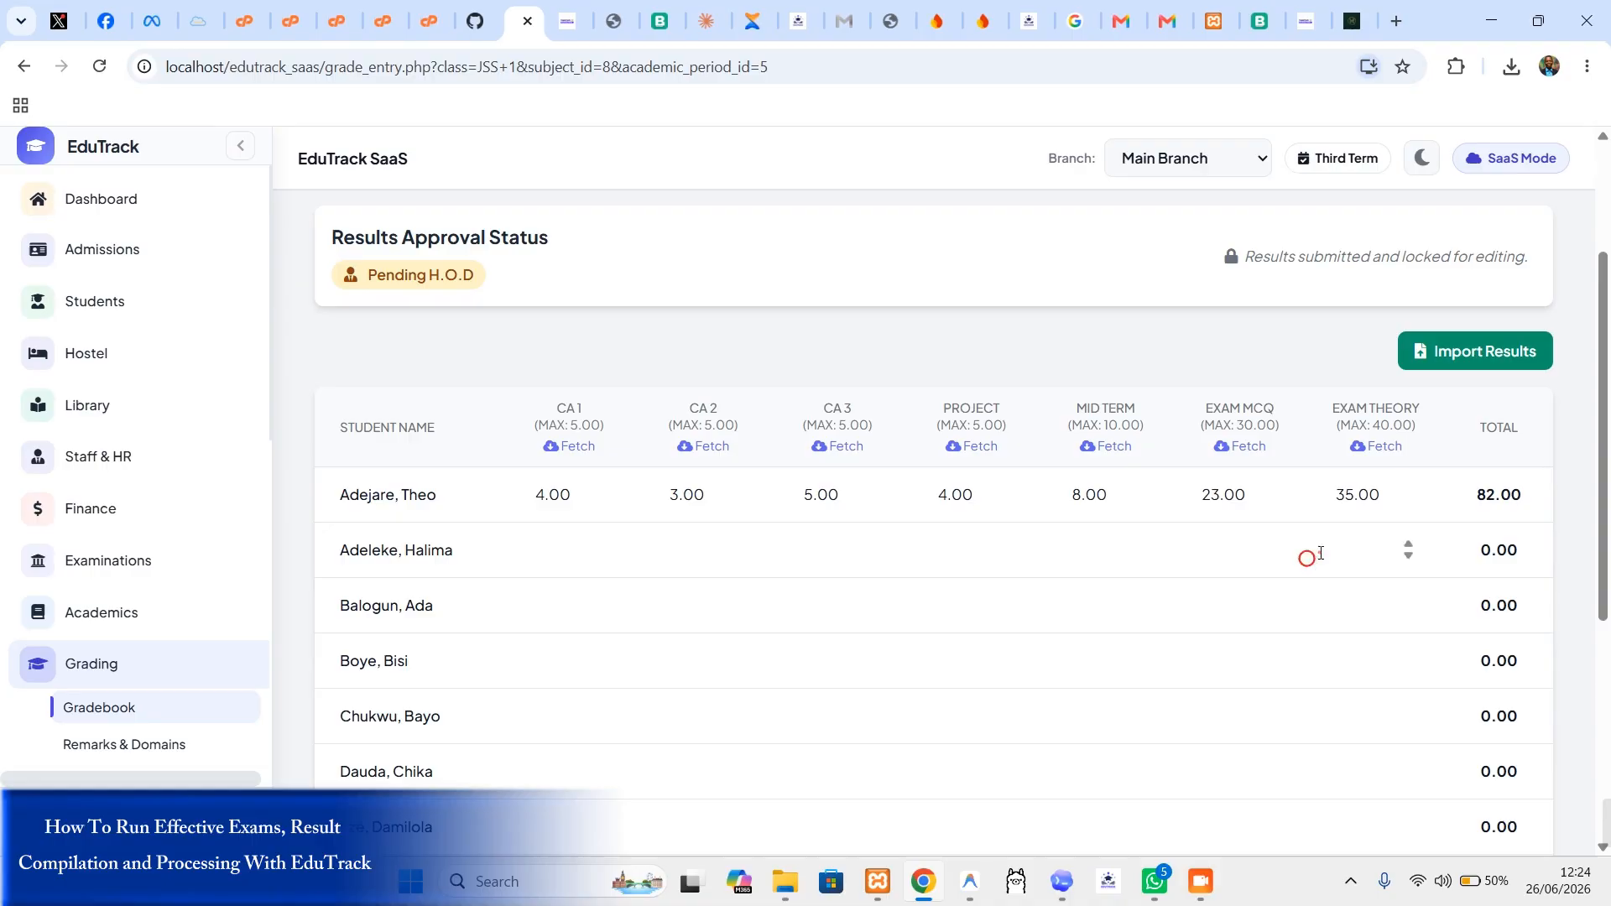
{"action": "left_click", "coordinate": [871, 586]}
{"action": "scroll", "coordinate": [1193, 361], "scroll_direction": "down", "scroll_amount": 5}
{"action": "left_click", "coordinate": [1432, 646]}
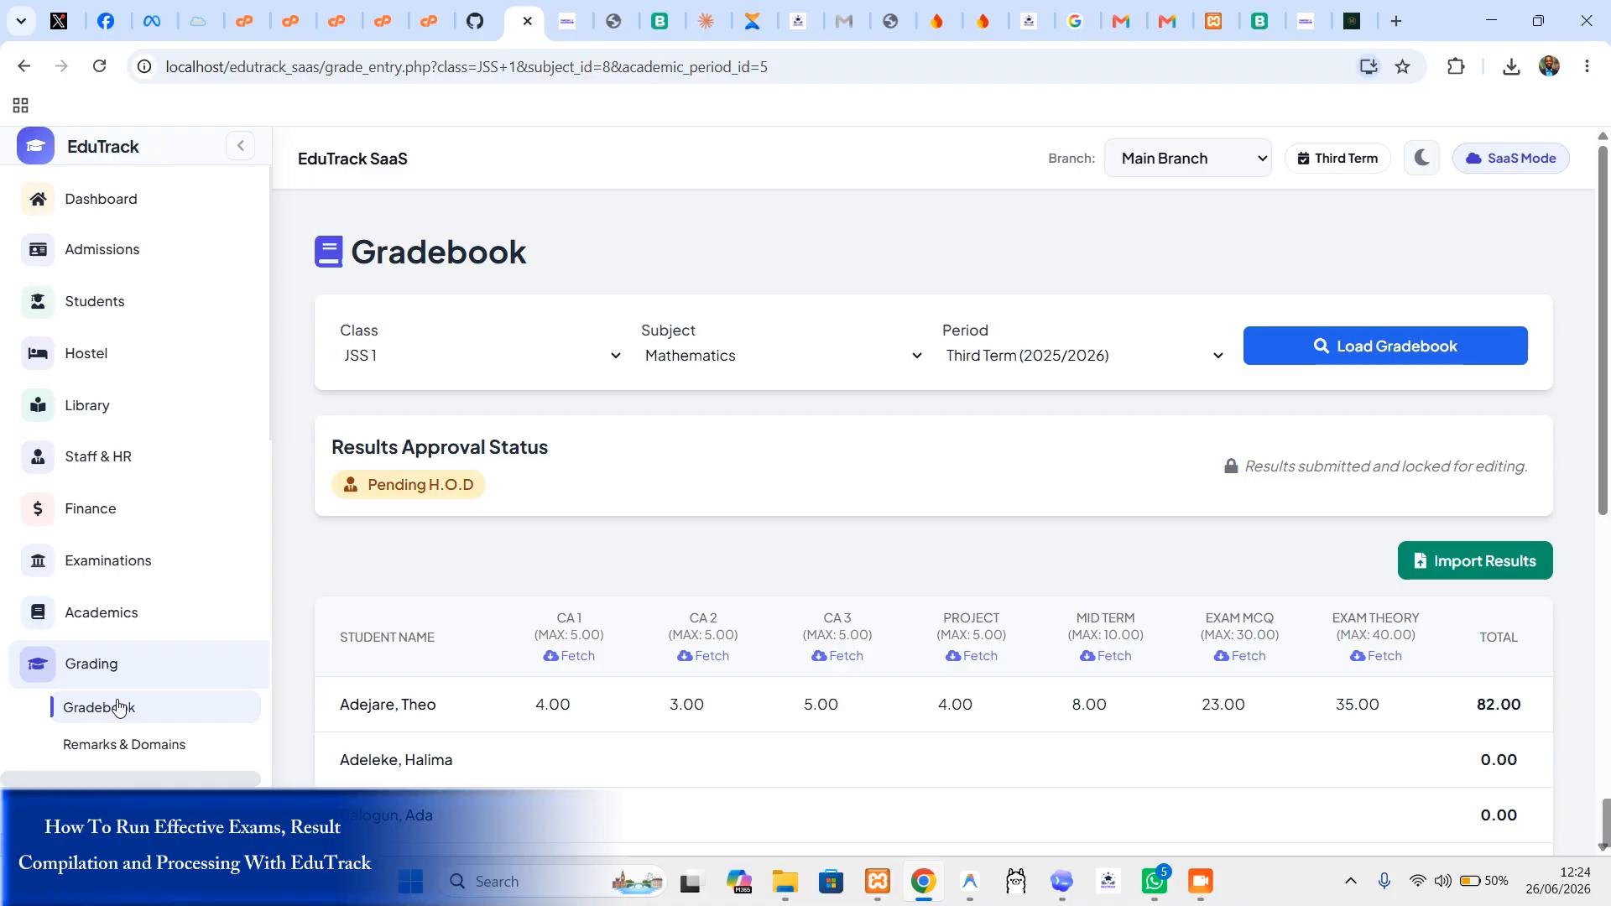
Step: Open the Approve Results page under Academics to find the submitted class results
{"action": "scroll", "coordinate": [118, 687], "scroll_direction": "down", "scroll_amount": 4}
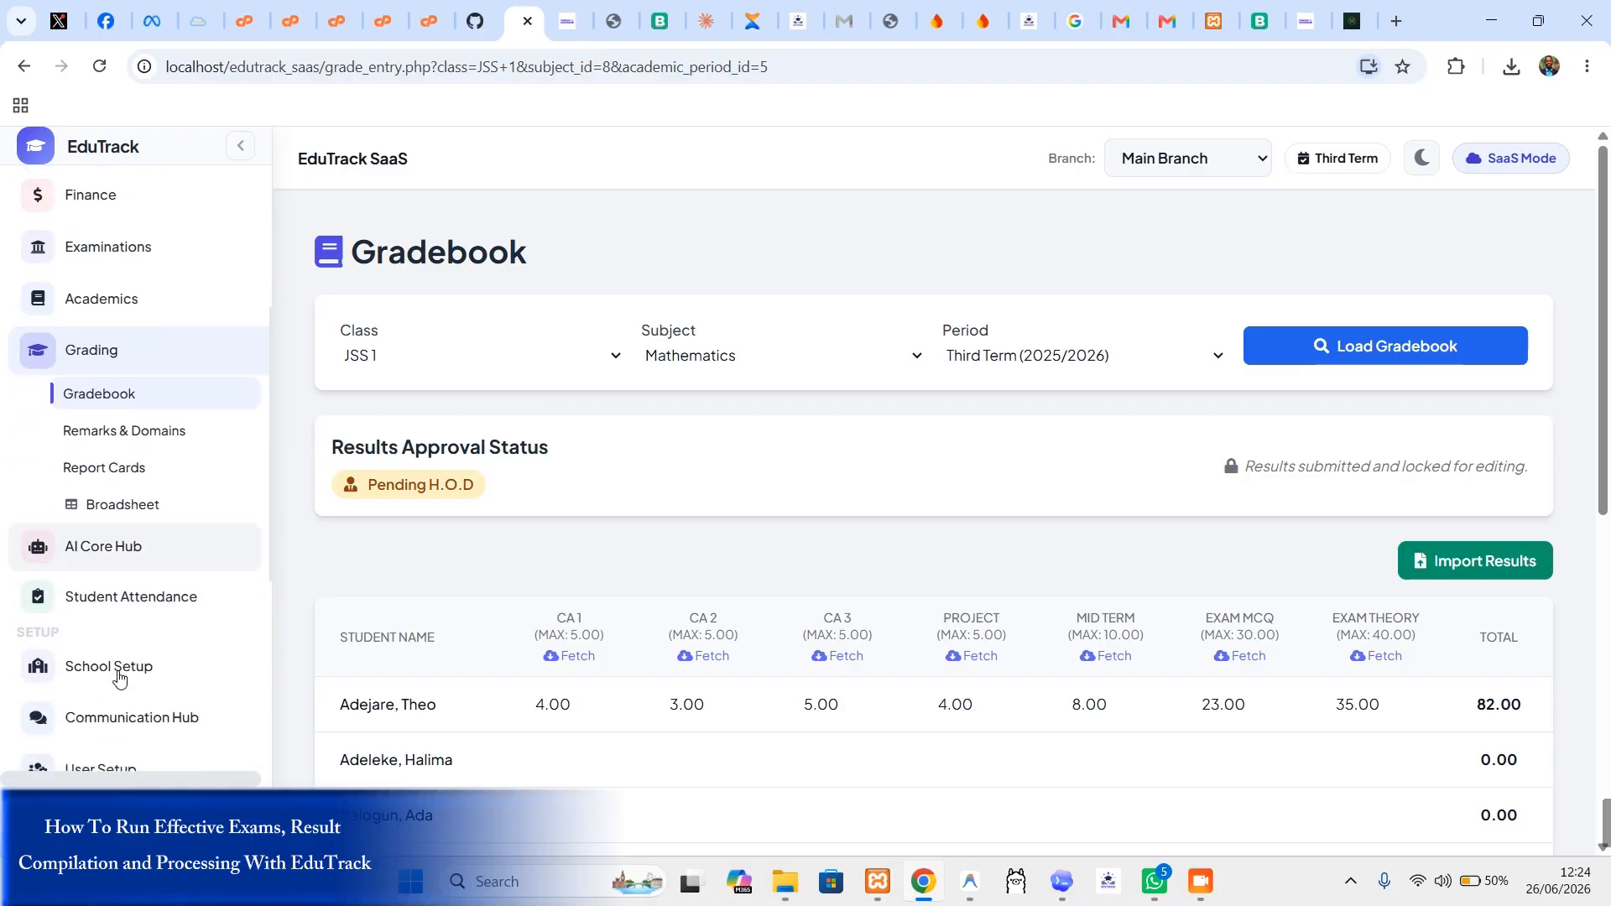
{"action": "scroll", "coordinate": [117, 678], "scroll_direction": "down", "scroll_amount": 1}
{"action": "scroll", "coordinate": [109, 503], "scroll_direction": "up", "scroll_amount": 3}
{"action": "left_click", "coordinate": [94, 401]}
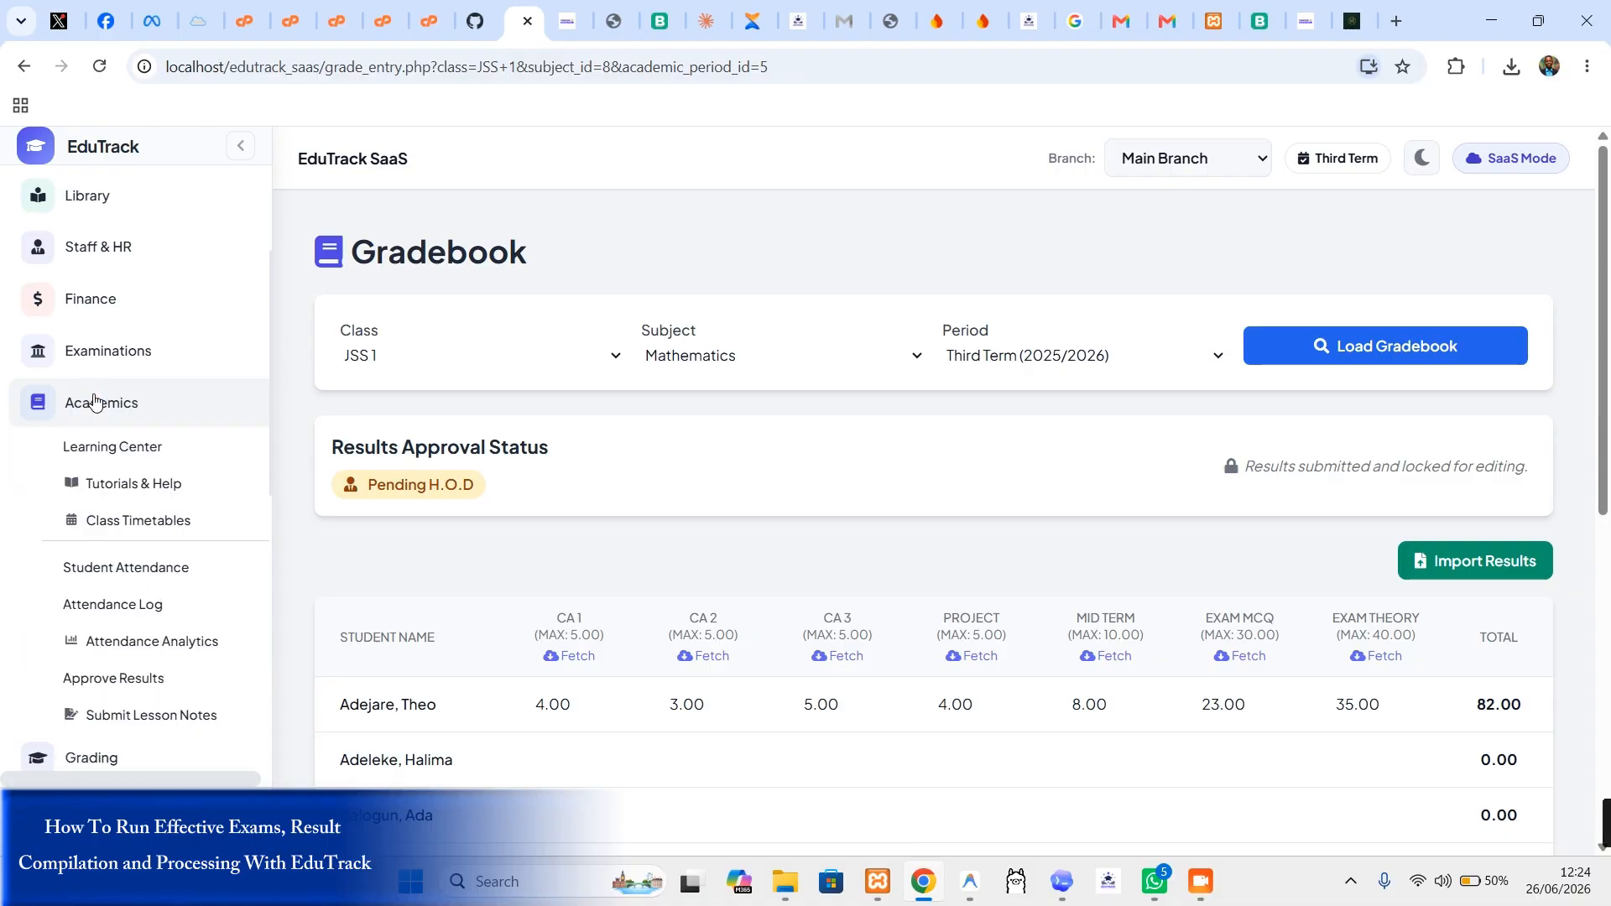
{"action": "scroll", "coordinate": [159, 546], "scroll_direction": "down", "scroll_amount": 1}
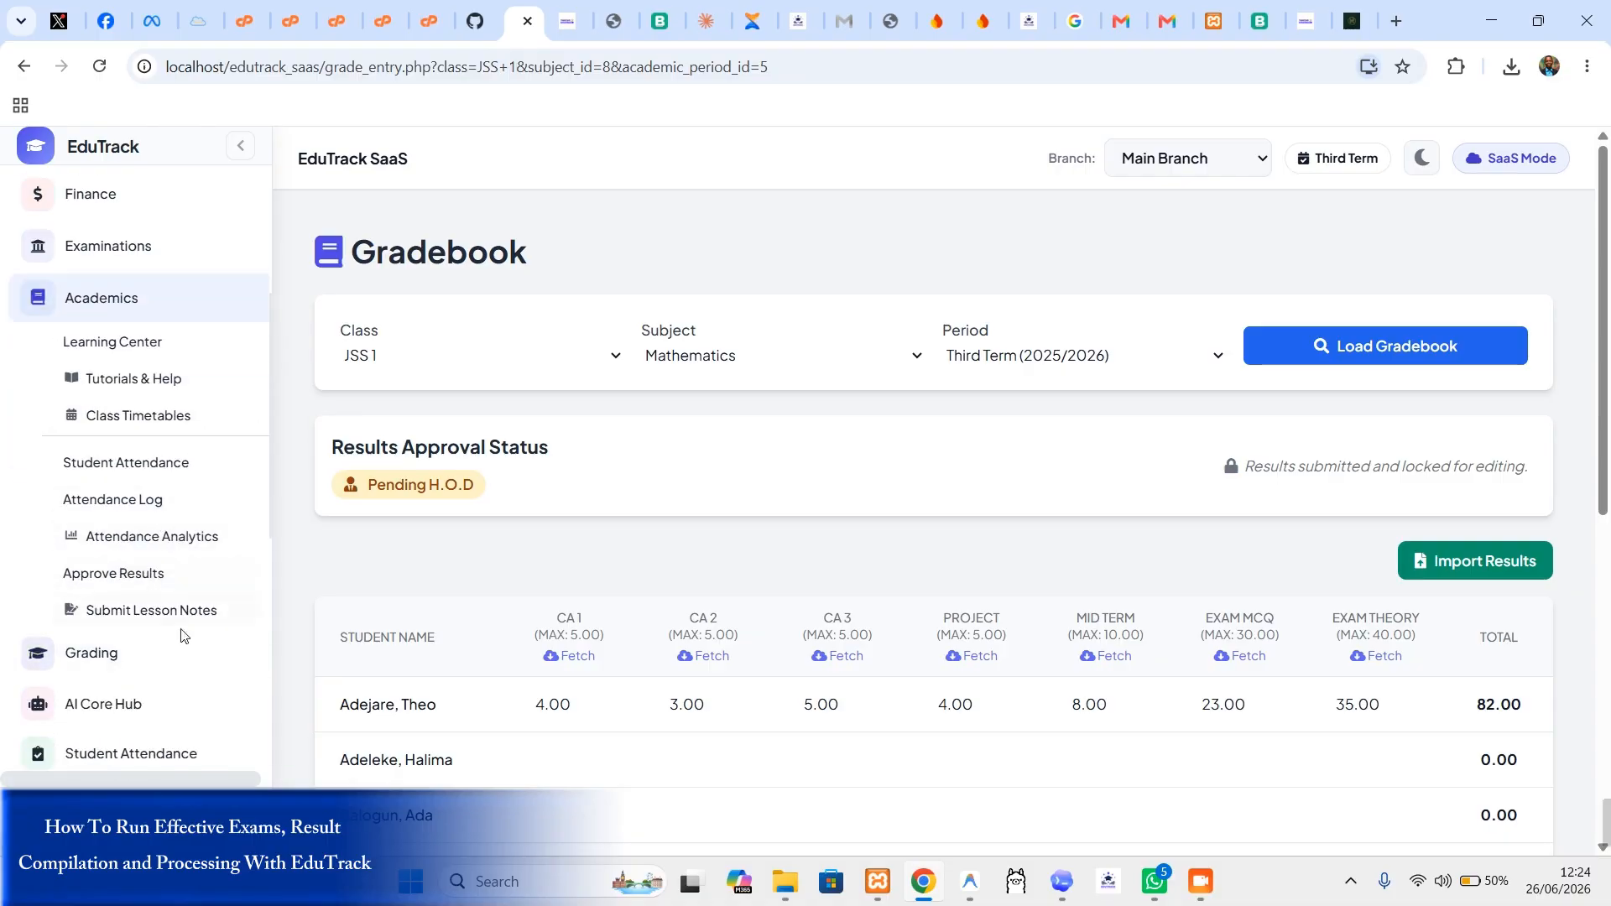
{"action": "left_click", "coordinate": [126, 575]}
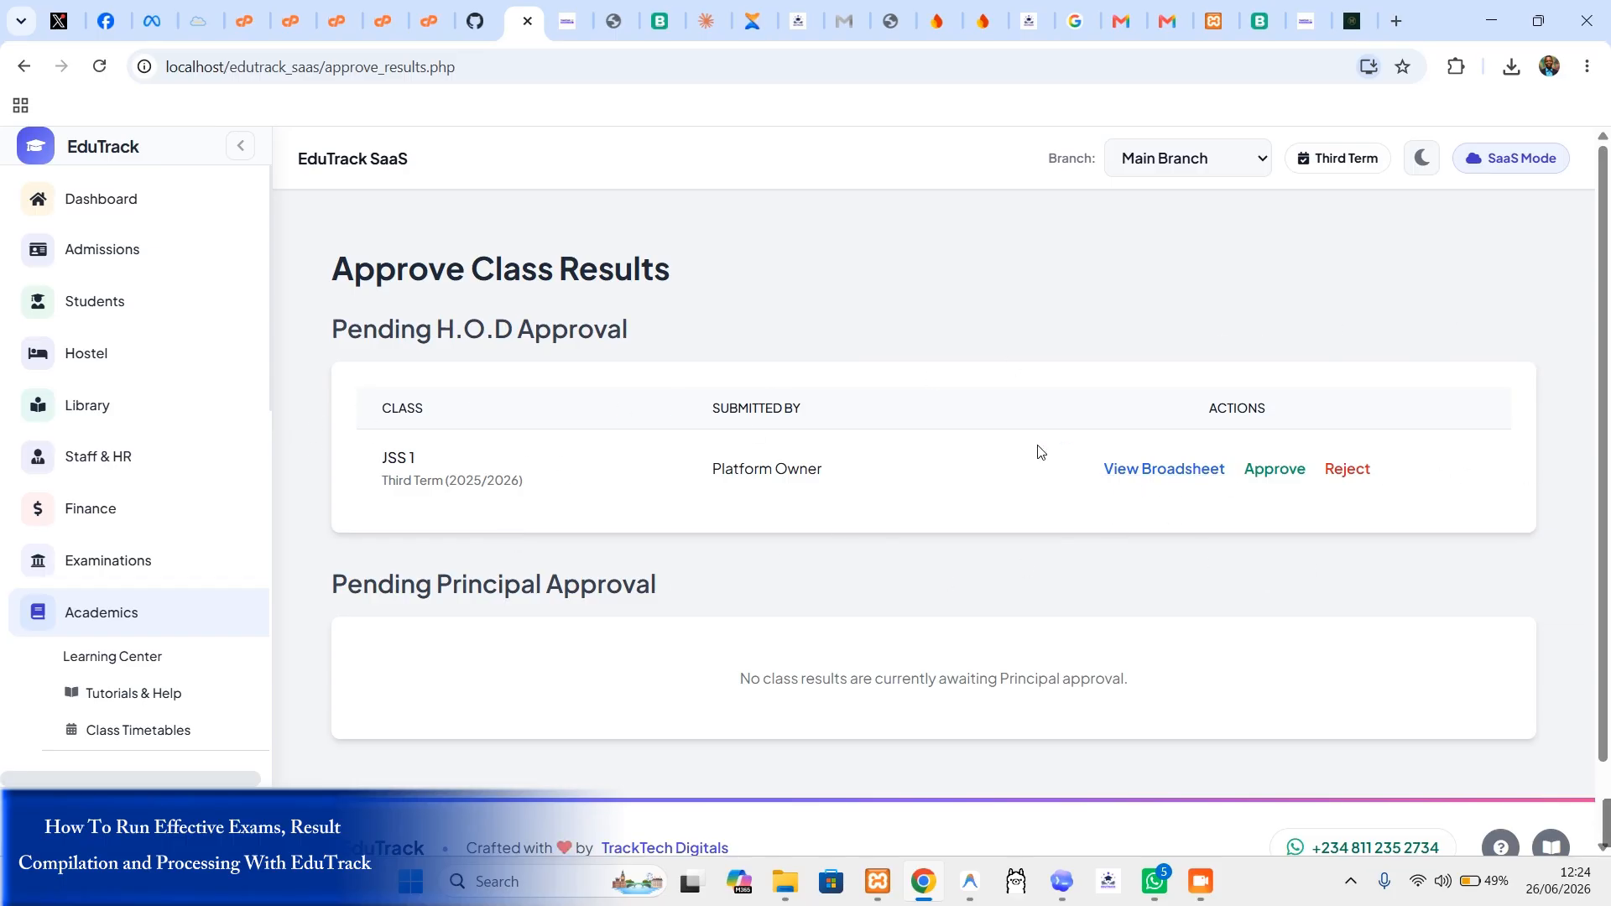
Step: Review the broadsheet of the JSS 1 results pending H.O.D approval and close it
{"action": "scroll", "coordinate": [134, 587], "scroll_direction": "down", "scroll_amount": 3}
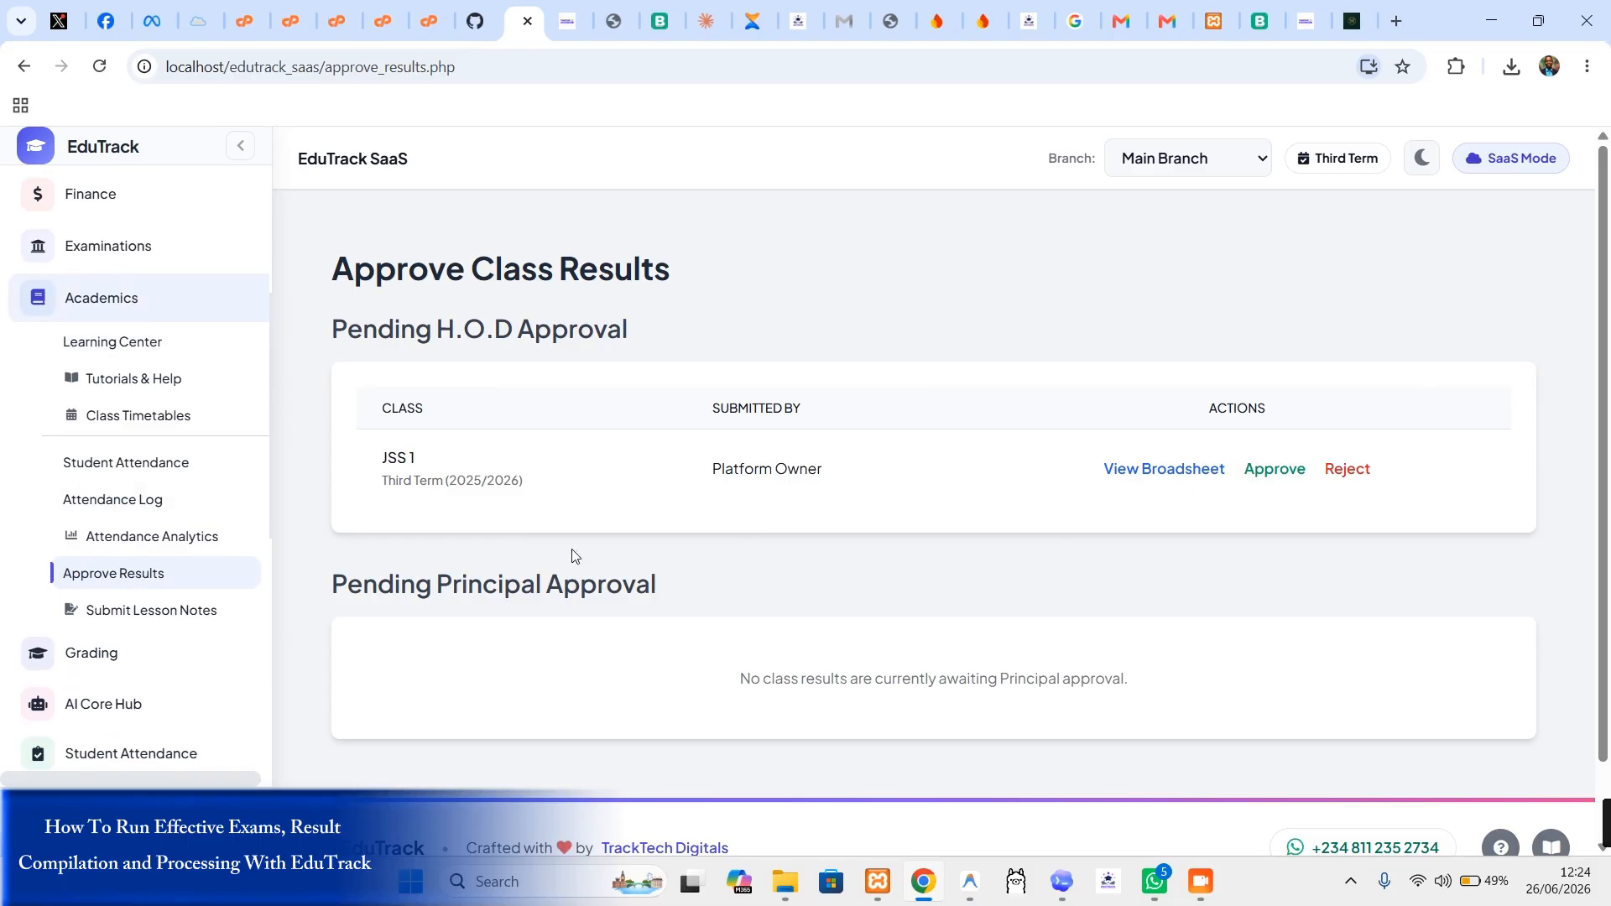
{"action": "left_click", "coordinate": [1174, 472]}
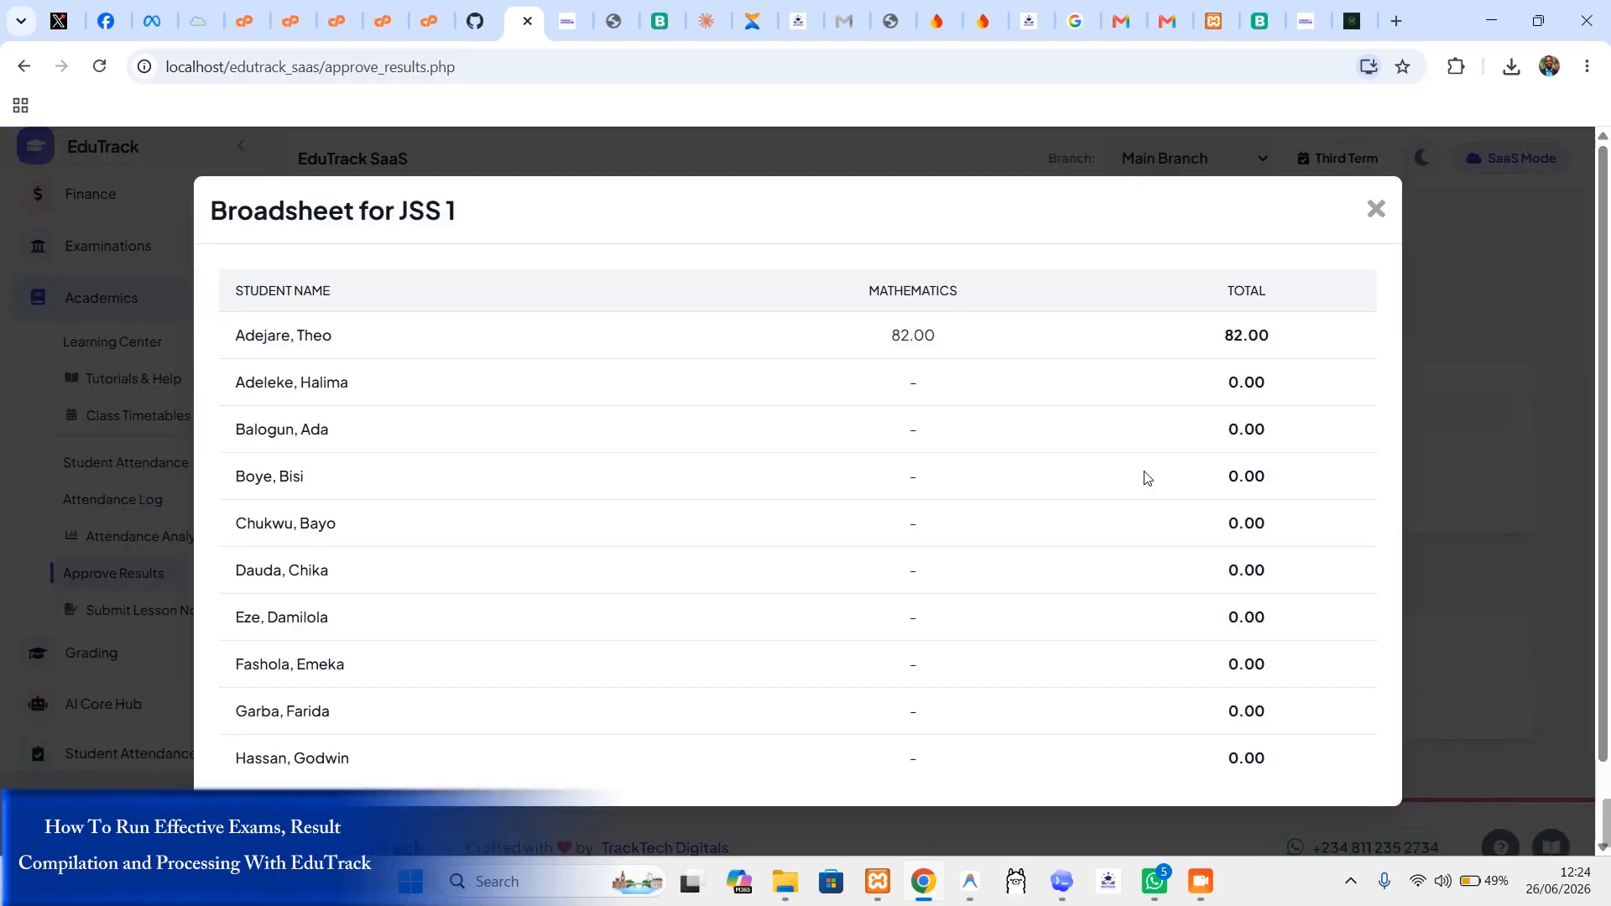
{"action": "scroll", "coordinate": [774, 396], "scroll_direction": "down", "scroll_amount": 2}
{"action": "scroll", "coordinate": [951, 451], "scroll_direction": "down", "scroll_amount": 1}
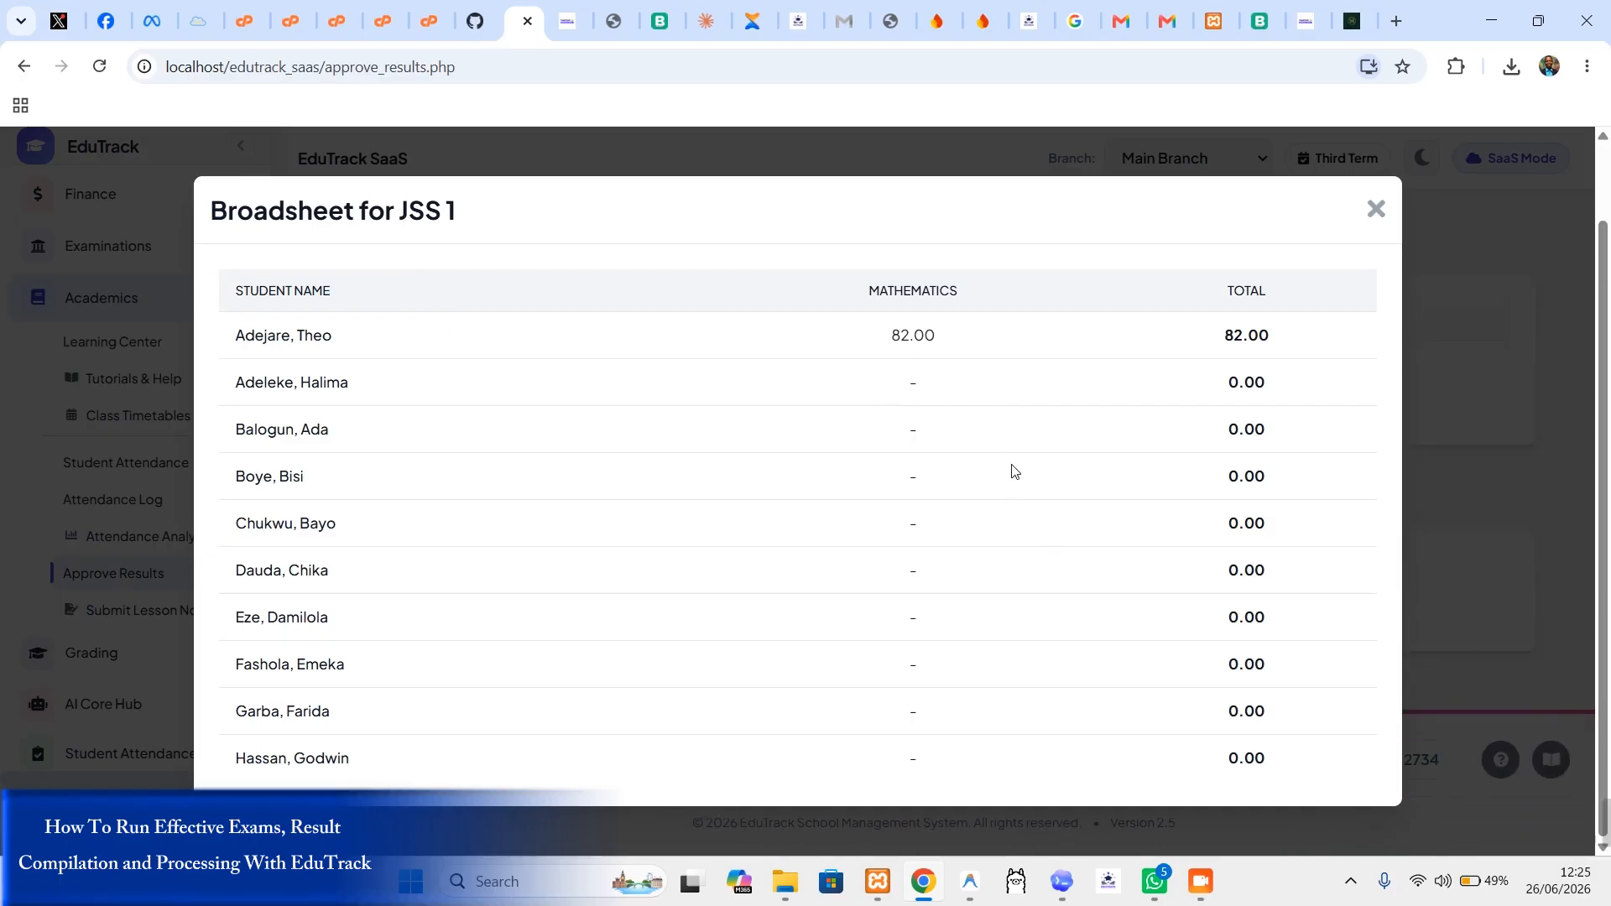
{"action": "scroll", "coordinate": [975, 372], "scroll_direction": "up", "scroll_amount": 2}
{"action": "left_click", "coordinate": [1376, 209]}
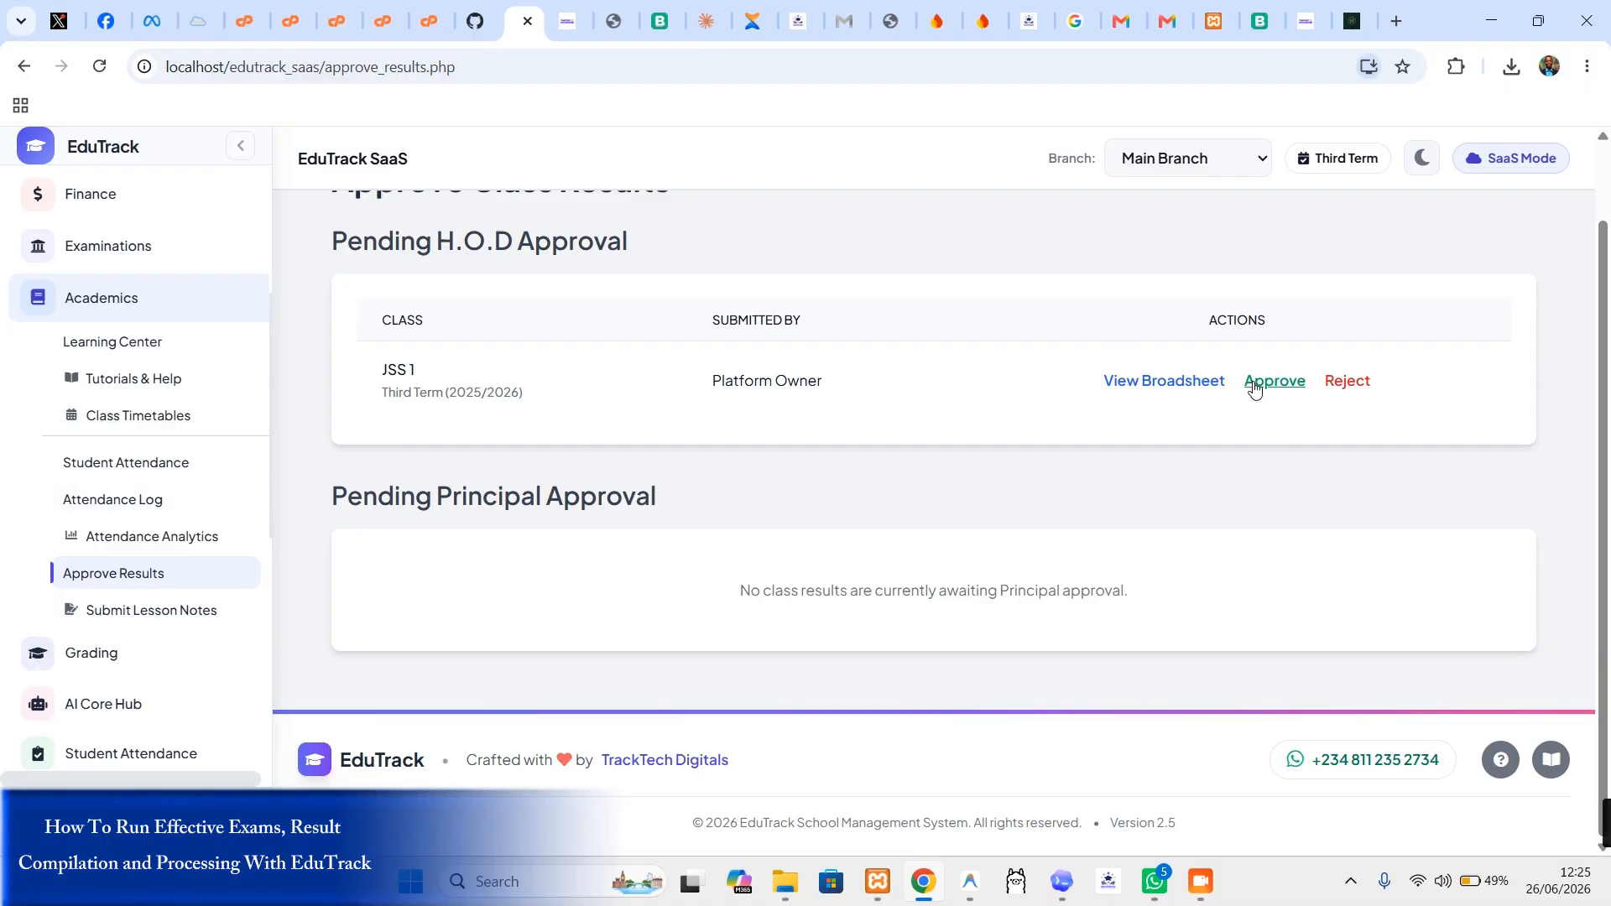
Step: Reject the JSS 1 results pending H.O.D approval with the comment "Check the records for Student 6"
{"action": "left_click", "coordinate": [1336, 384]}
{"action": "left_click", "coordinate": [776, 518]}
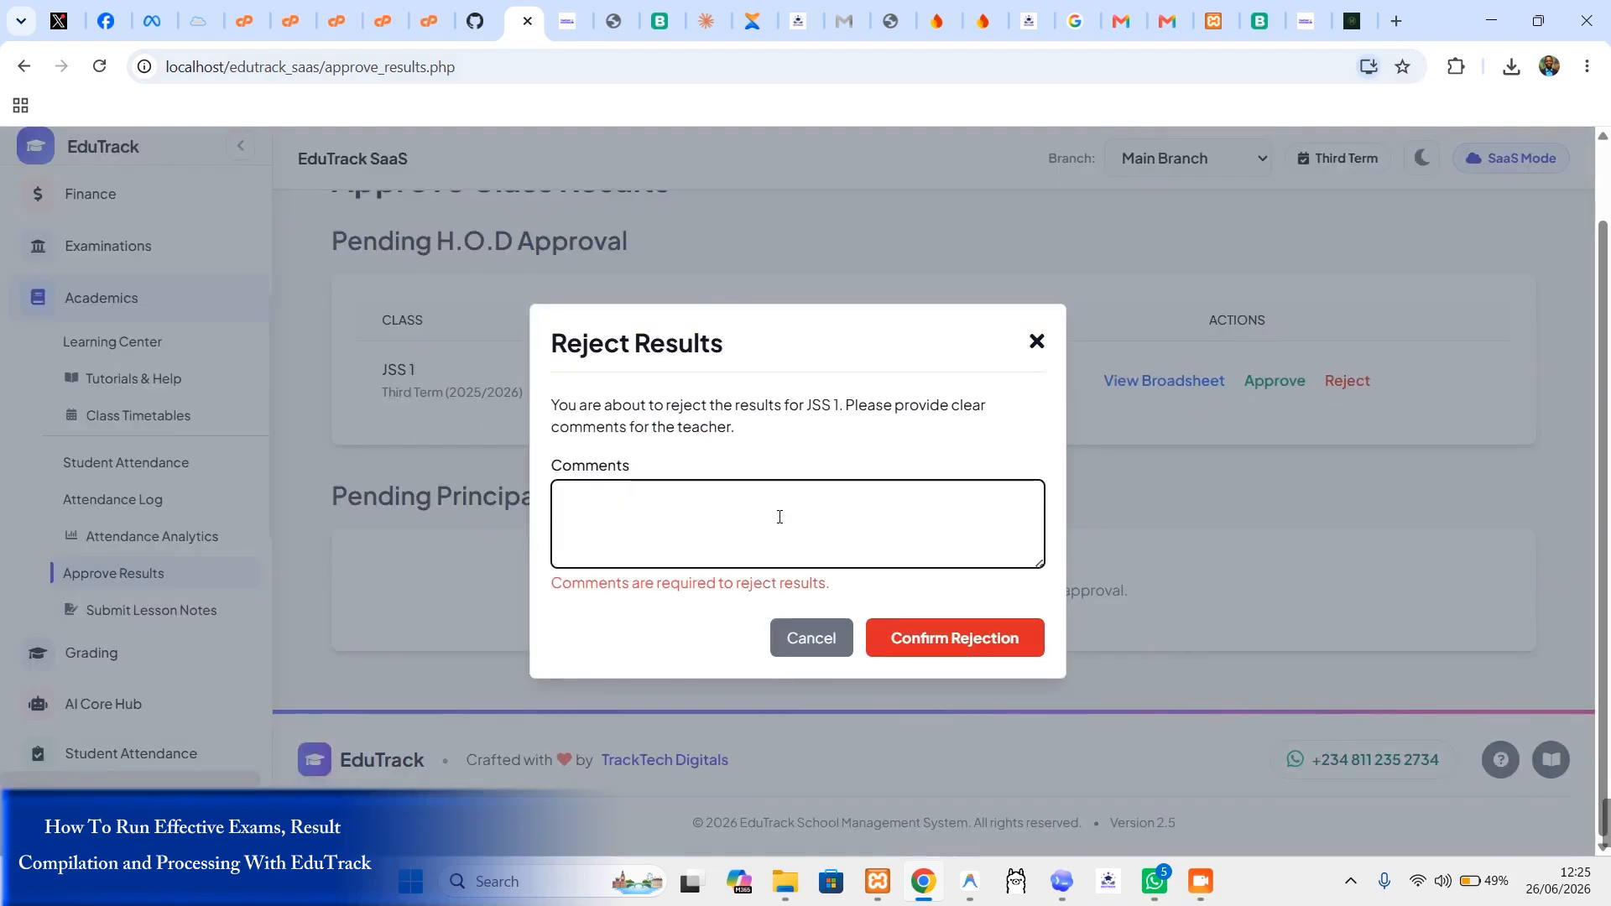
{"action": "type", "text": "Check the records for Student 6"}
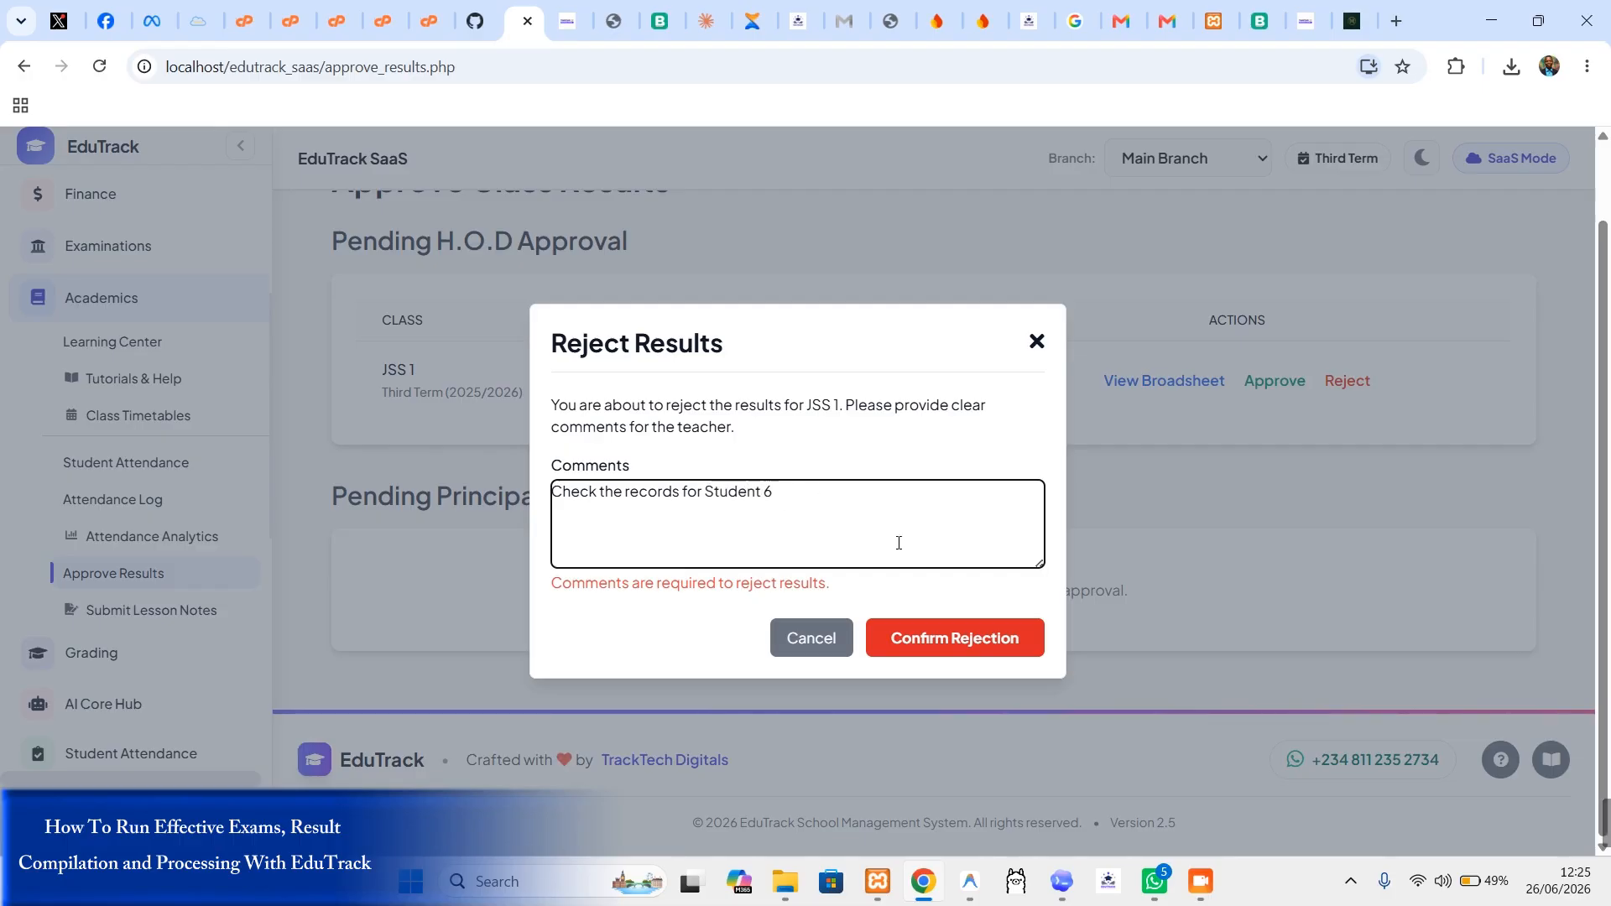
{"action": "left_click", "coordinate": [946, 636]}
Step: Open the Remarks & Domains page and load the JSS 1 students for Third Term (2025/2026)
{"action": "scroll", "coordinate": [202, 686], "scroll_direction": "down", "scroll_amount": 2}
{"action": "scroll", "coordinate": [202, 685], "scroll_direction": "down", "scroll_amount": 1}
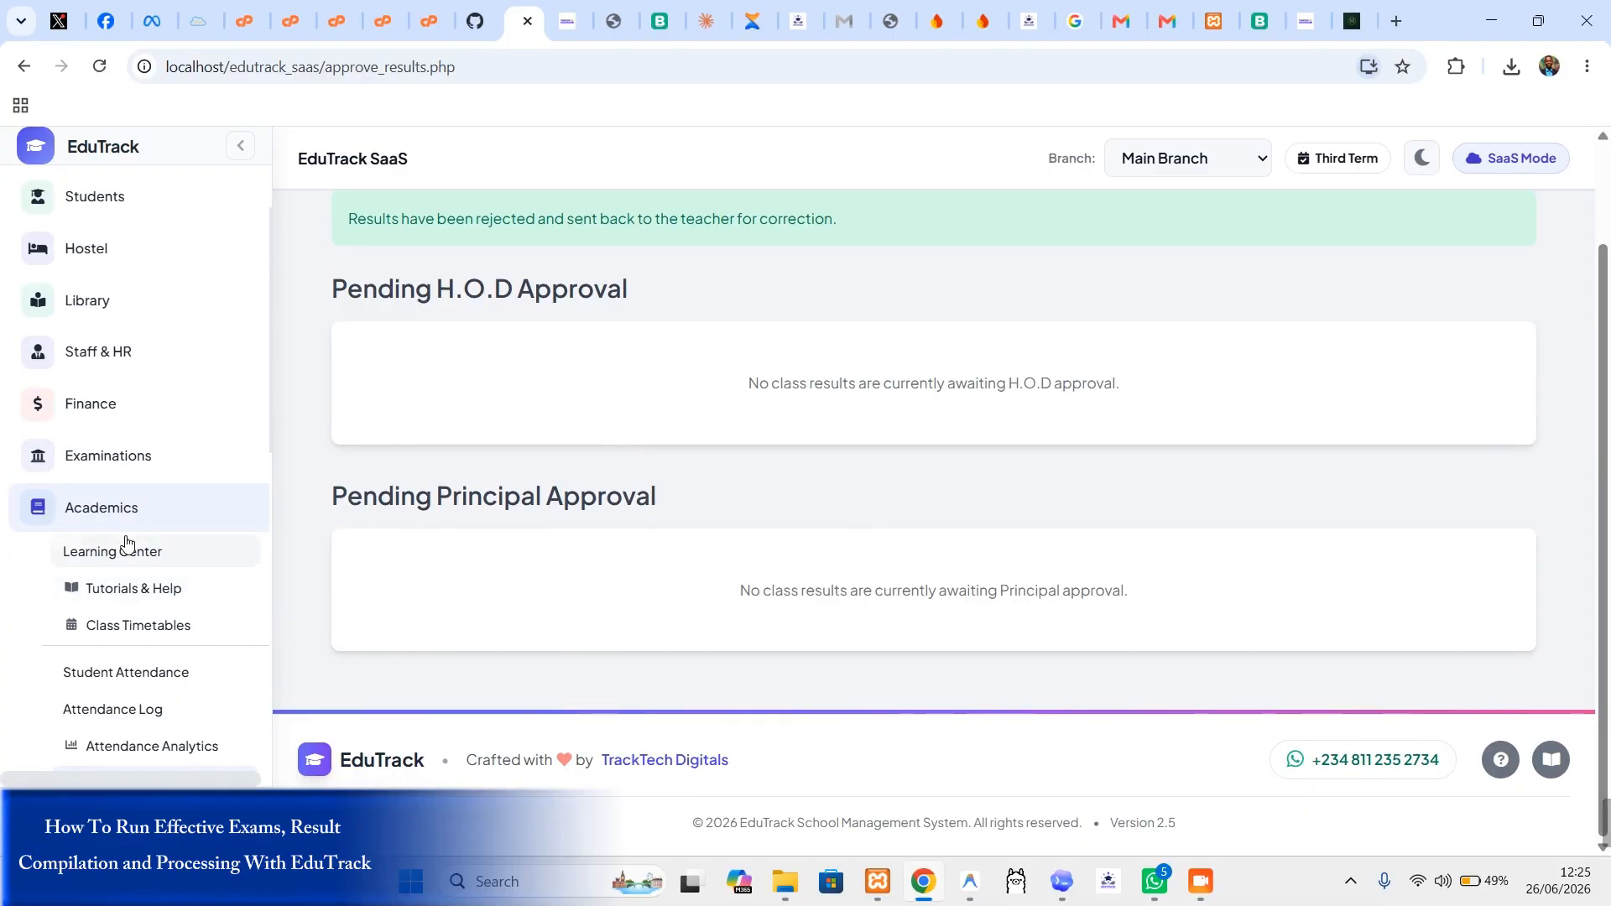
{"action": "scroll", "coordinate": [169, 647], "scroll_direction": "down", "scroll_amount": 3}
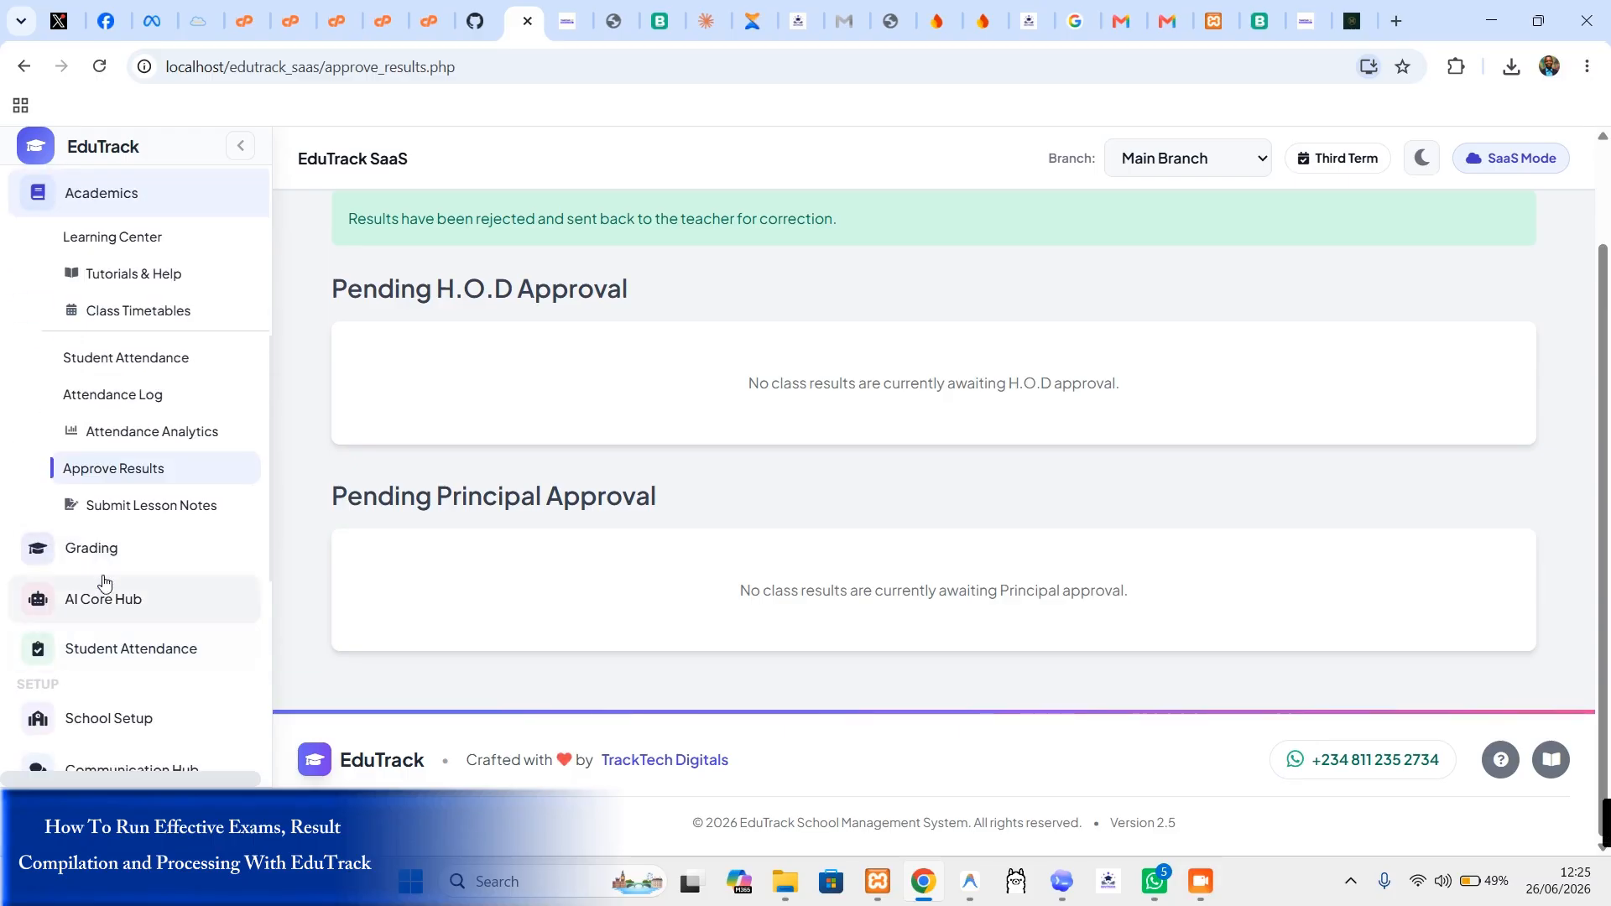
{"action": "left_click", "coordinate": [118, 557]}
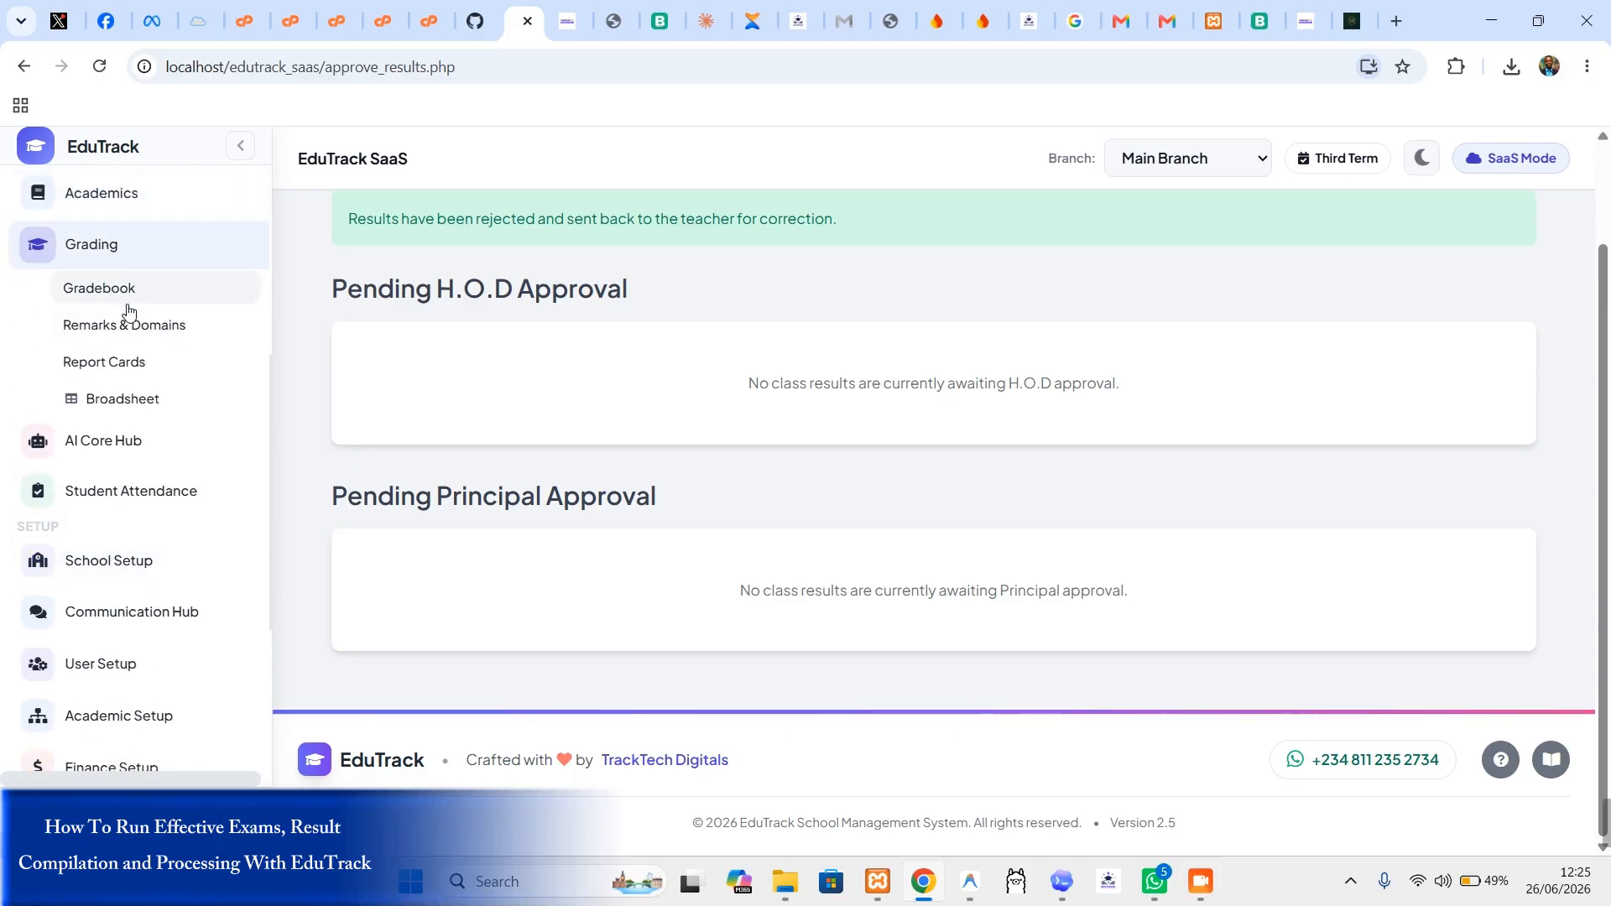
{"action": "left_click", "coordinate": [168, 324]}
{"action": "left_click", "coordinate": [618, 355]}
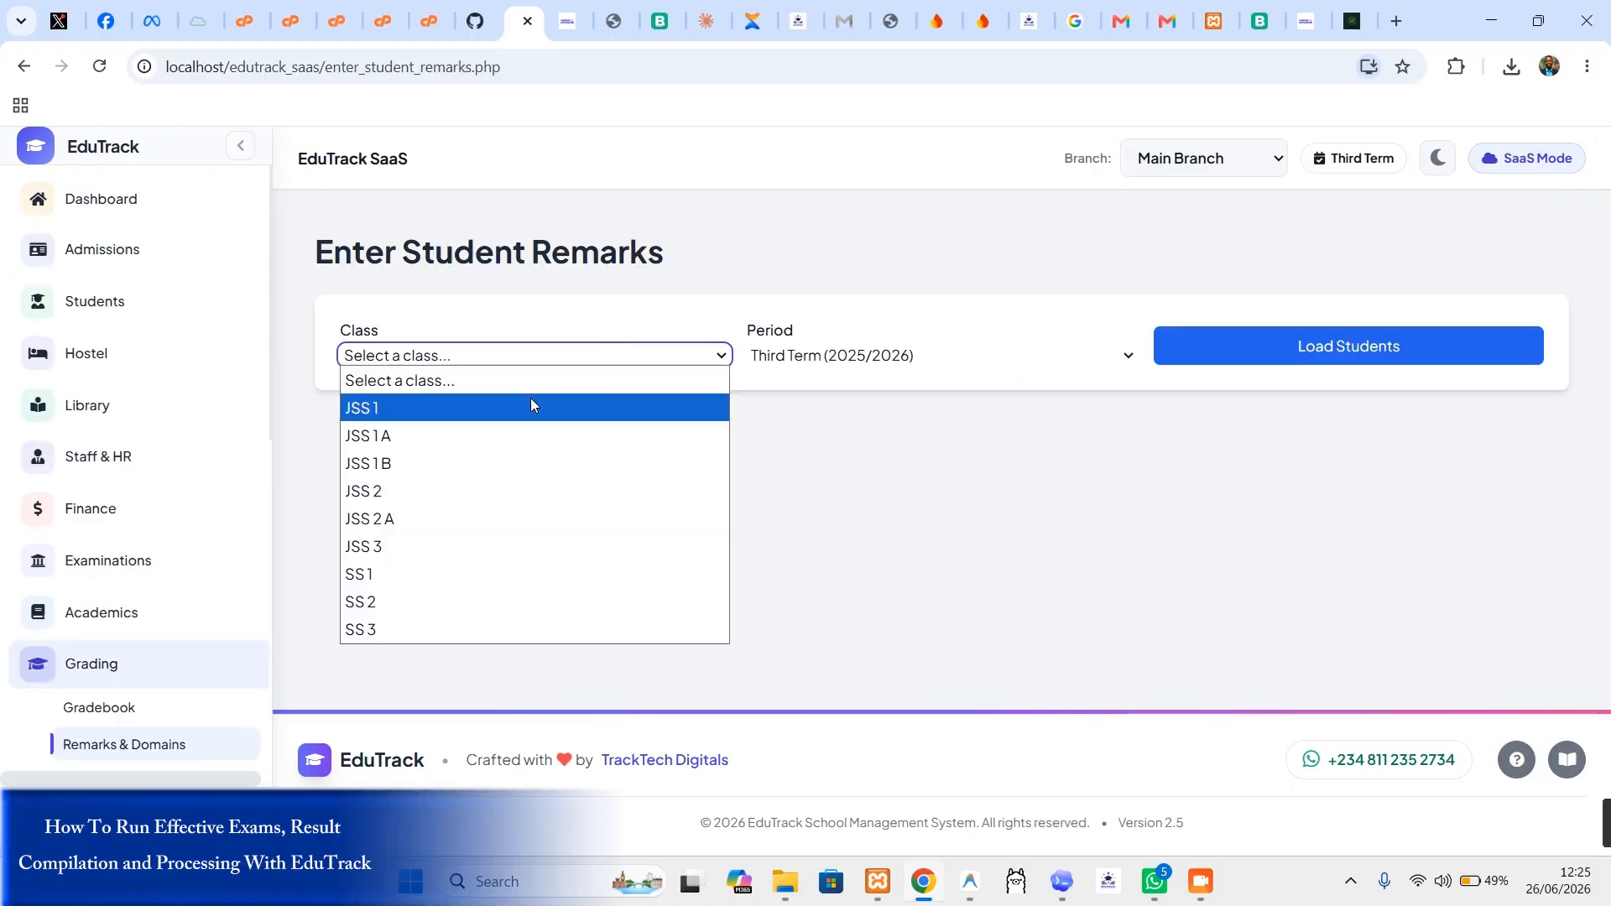
{"action": "left_click", "coordinate": [532, 406]}
{"action": "left_click", "coordinate": [1237, 345]}
Step: Copy the Good Effort remark template and paste it as the first student's class teacher comment
{"action": "scroll", "coordinate": [764, 467], "scroll_direction": "down", "scroll_amount": 3}
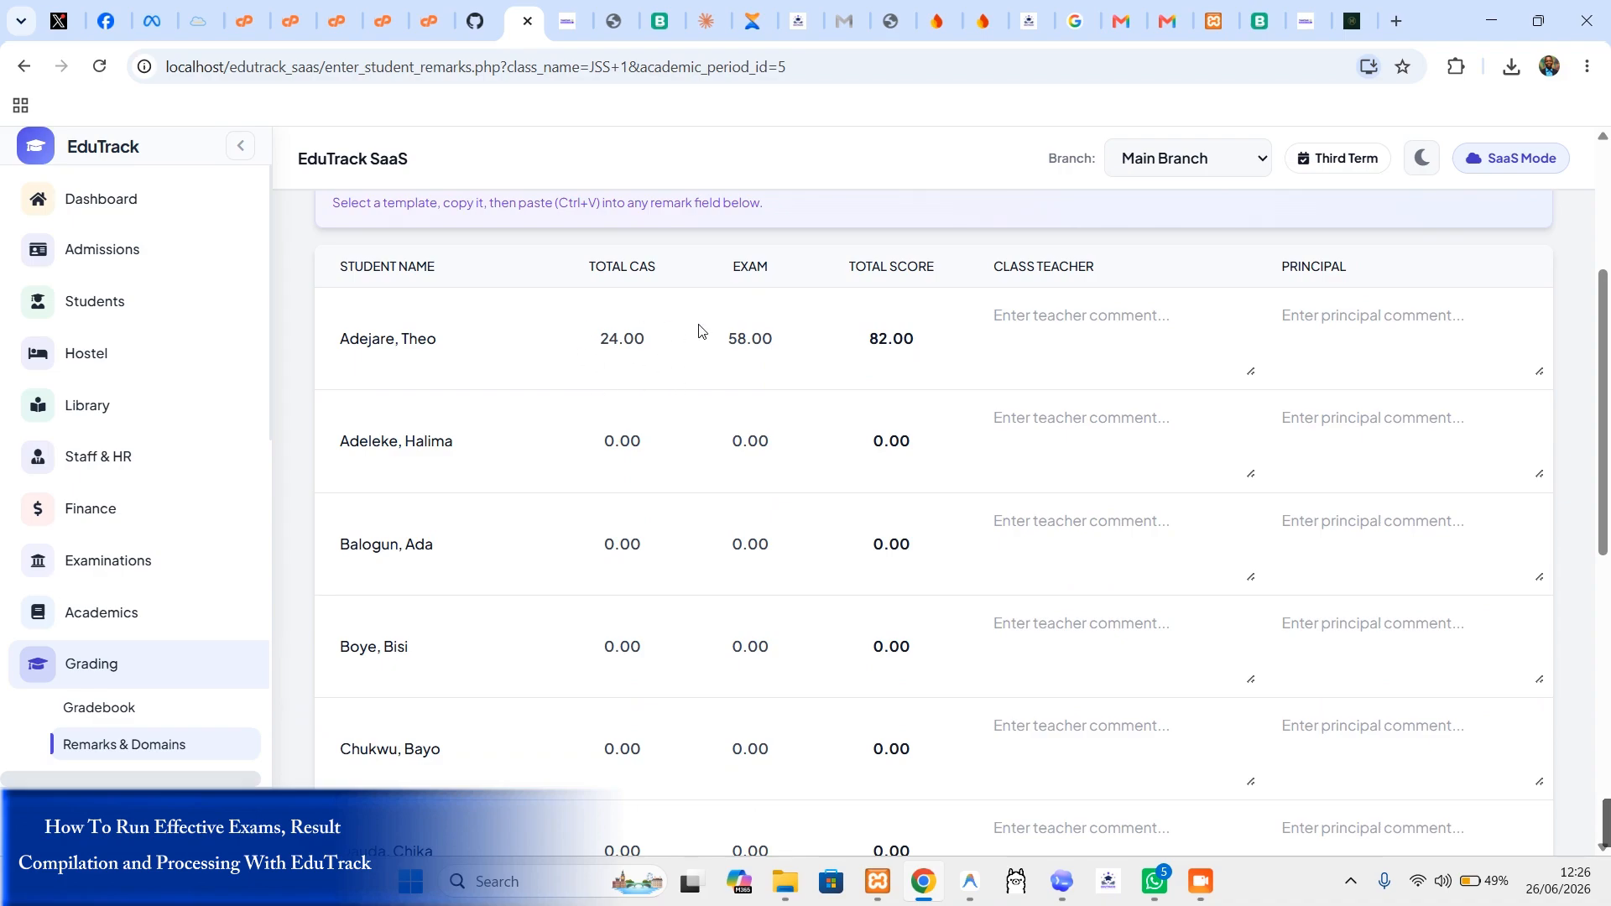
{"action": "left_click", "coordinate": [1036, 323]}
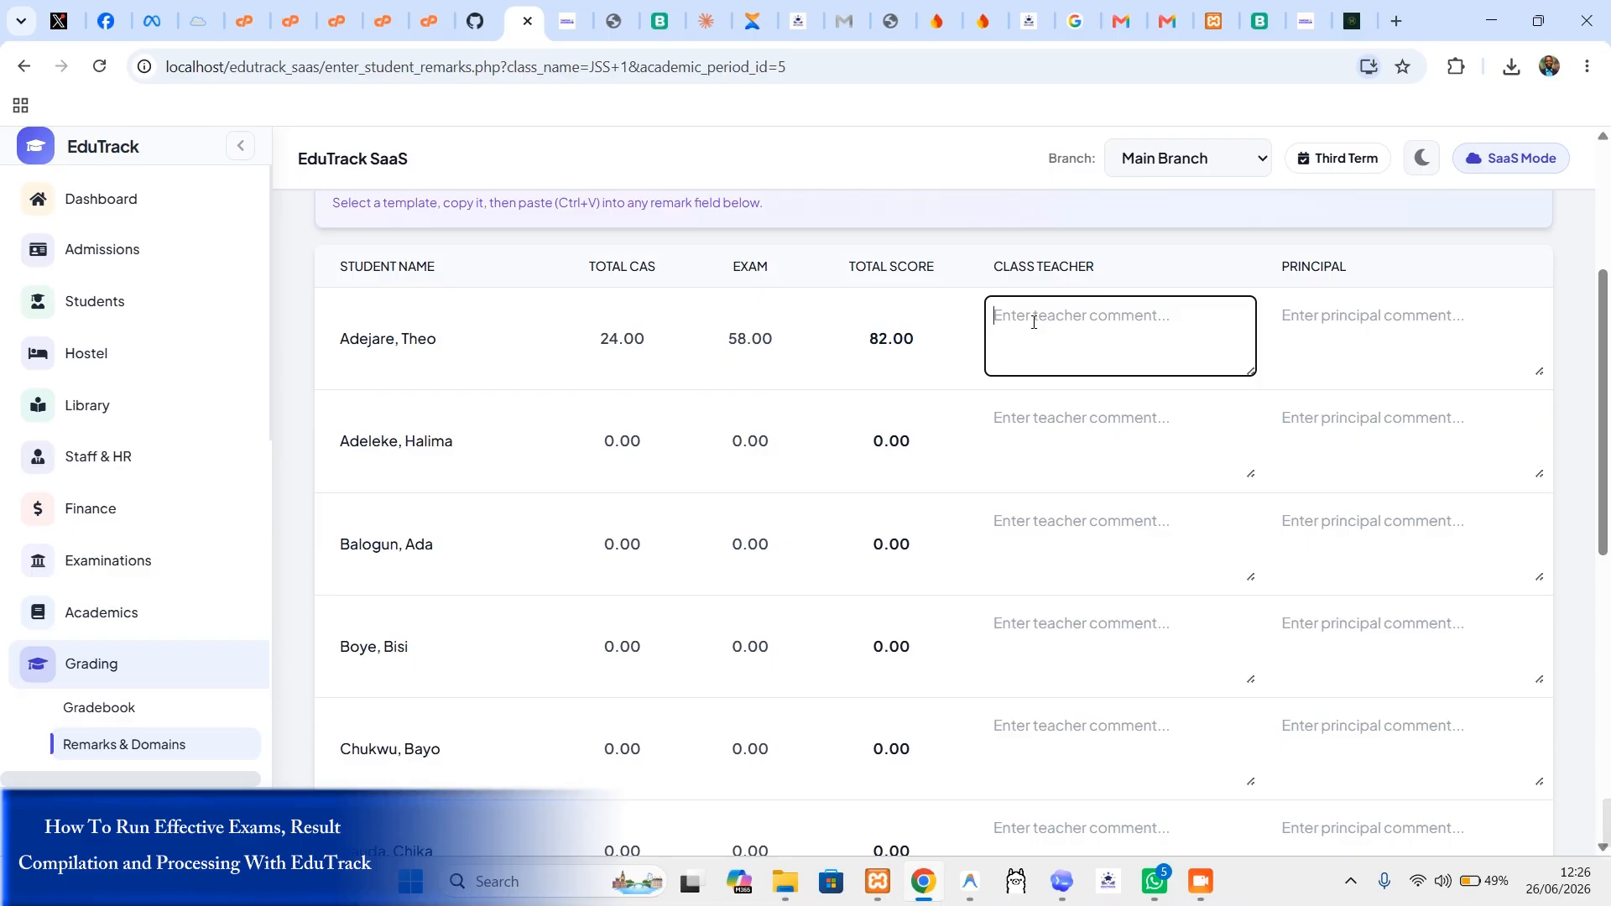
{"action": "scroll", "coordinate": [1046, 428], "scroll_direction": "up", "scroll_amount": 1}
{"action": "left_click", "coordinate": [478, 273]}
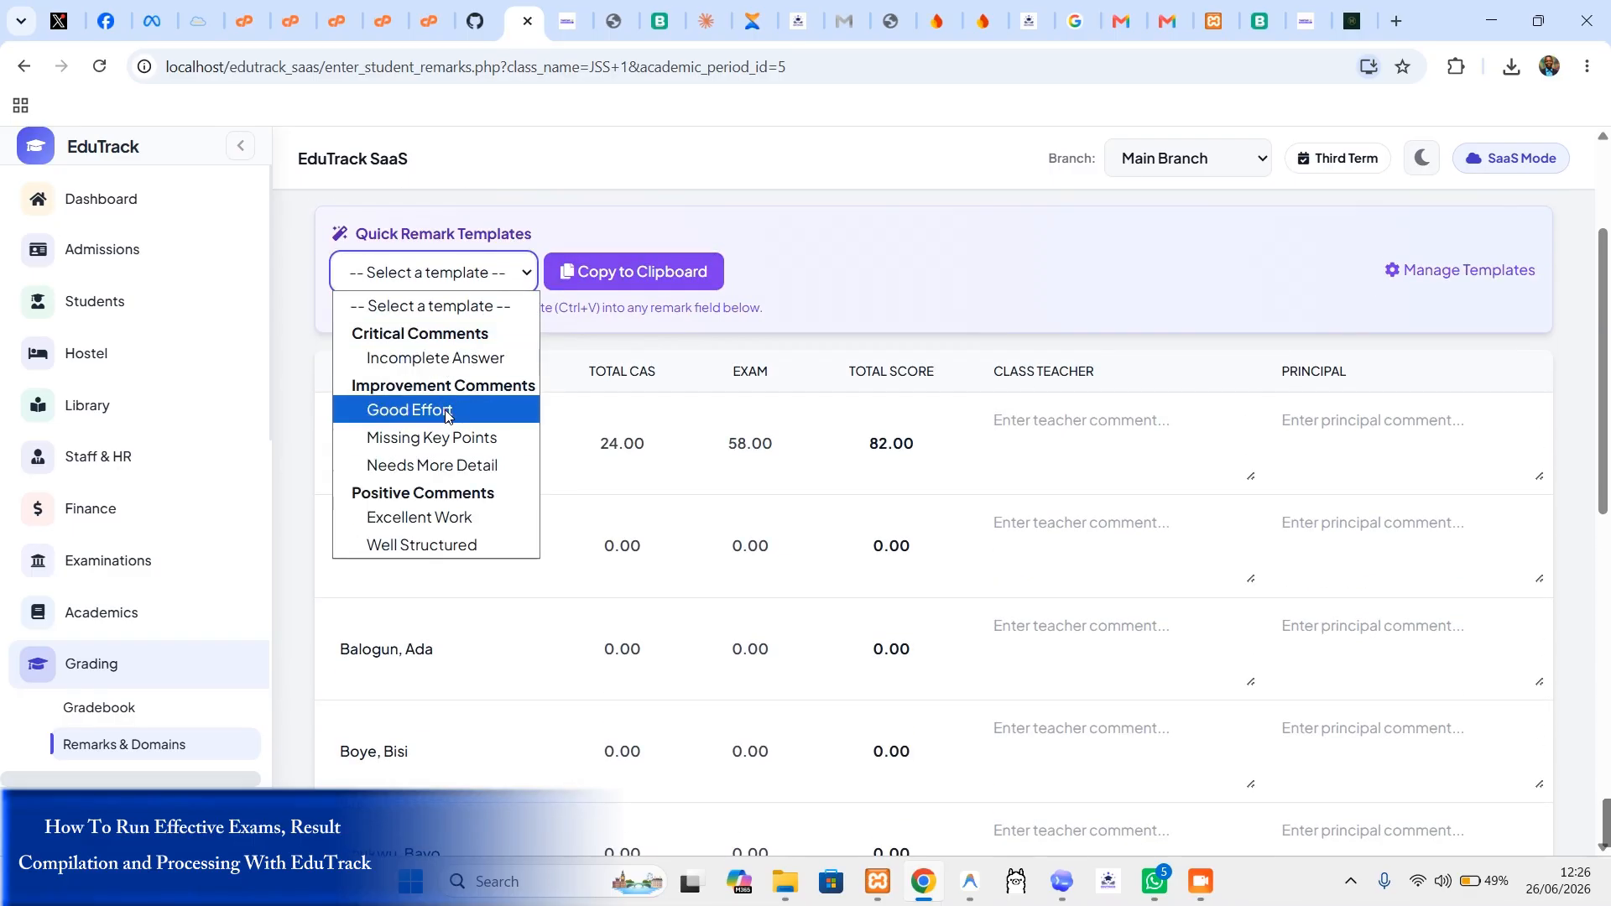
{"action": "left_click", "coordinate": [445, 414]}
{"action": "left_click", "coordinate": [635, 271]}
{"action": "left_click", "coordinate": [1043, 435]}
{"action": "right_click", "coordinate": [1052, 443]}
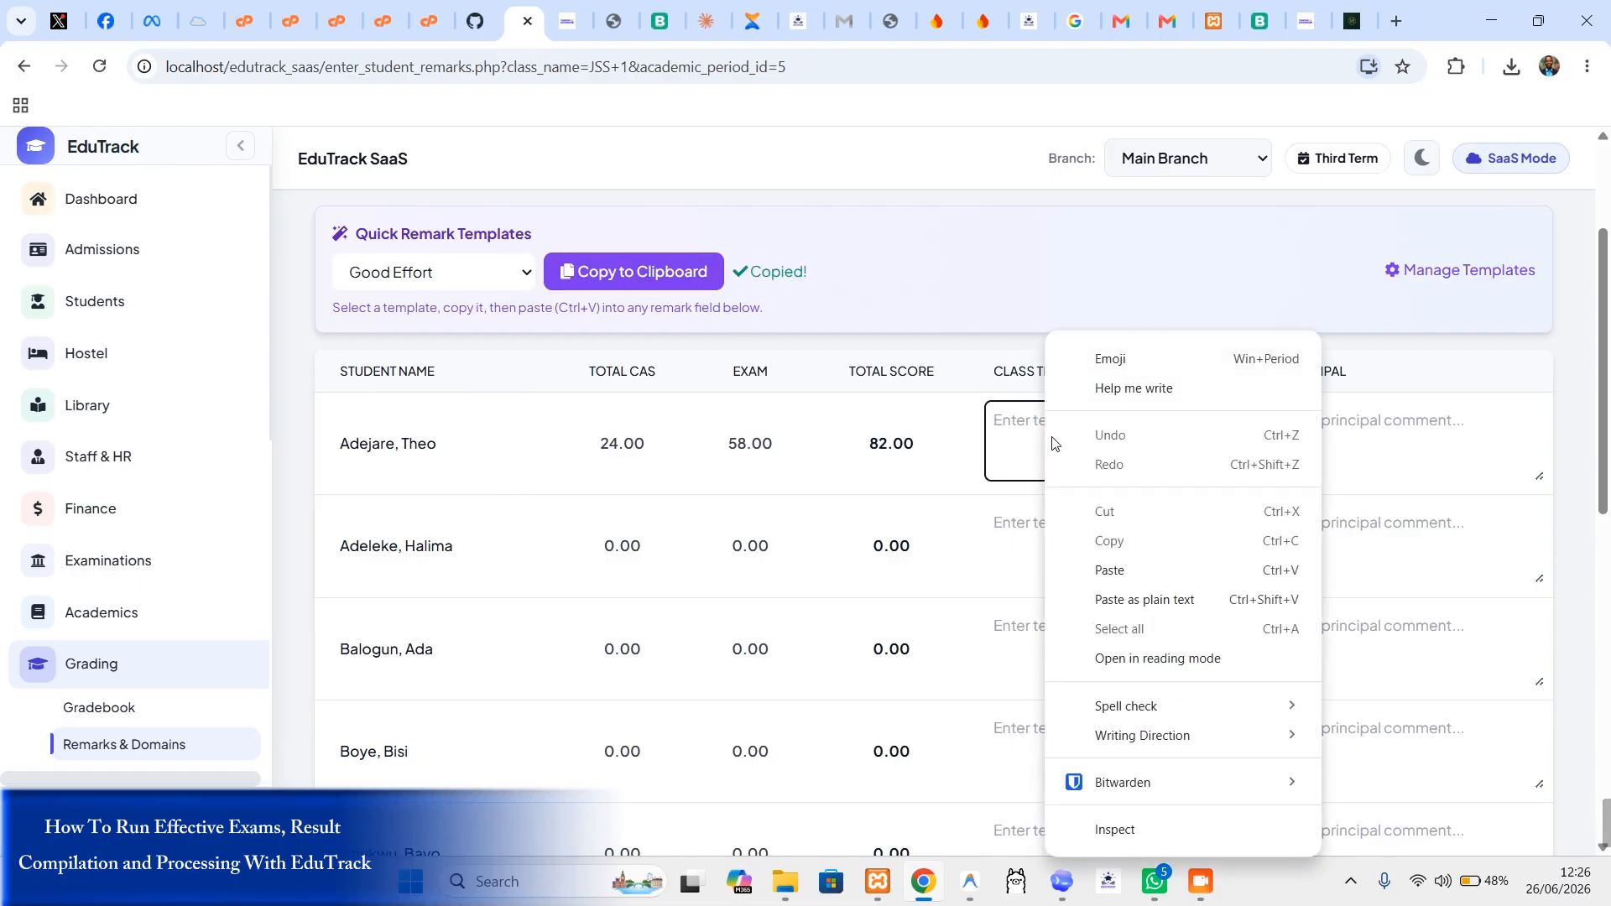
{"action": "left_click", "coordinate": [1113, 570]}
Step: Review the available comment templates and the form for creating a new one, and return to the student remarks
{"action": "left_click", "coordinate": [1361, 436]}
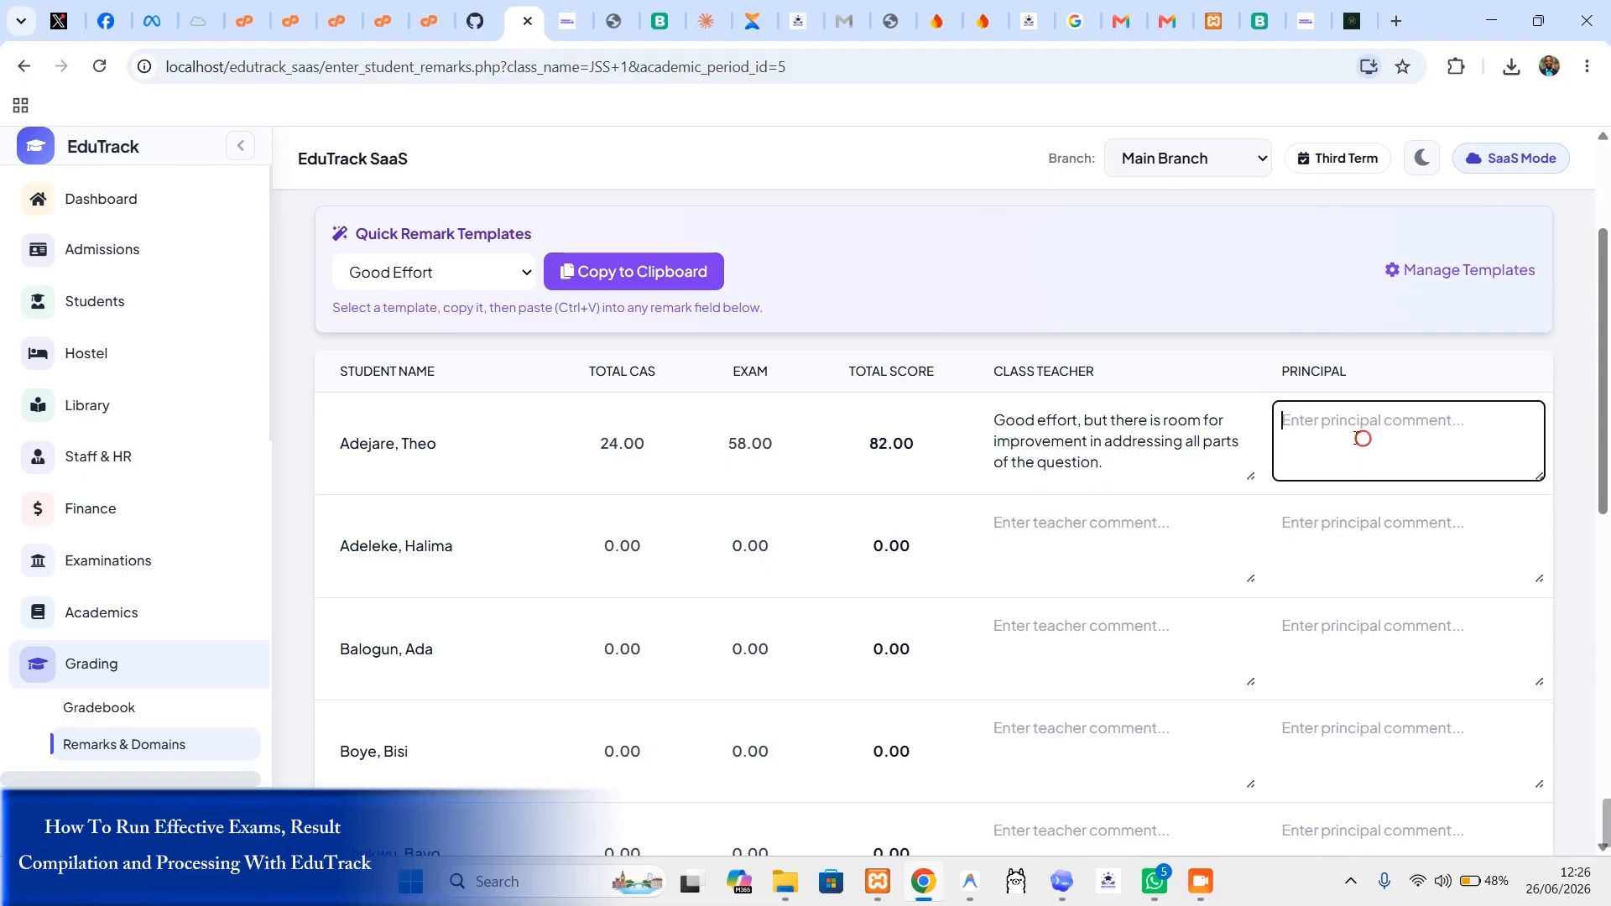
{"action": "left_click", "coordinate": [476, 277]}
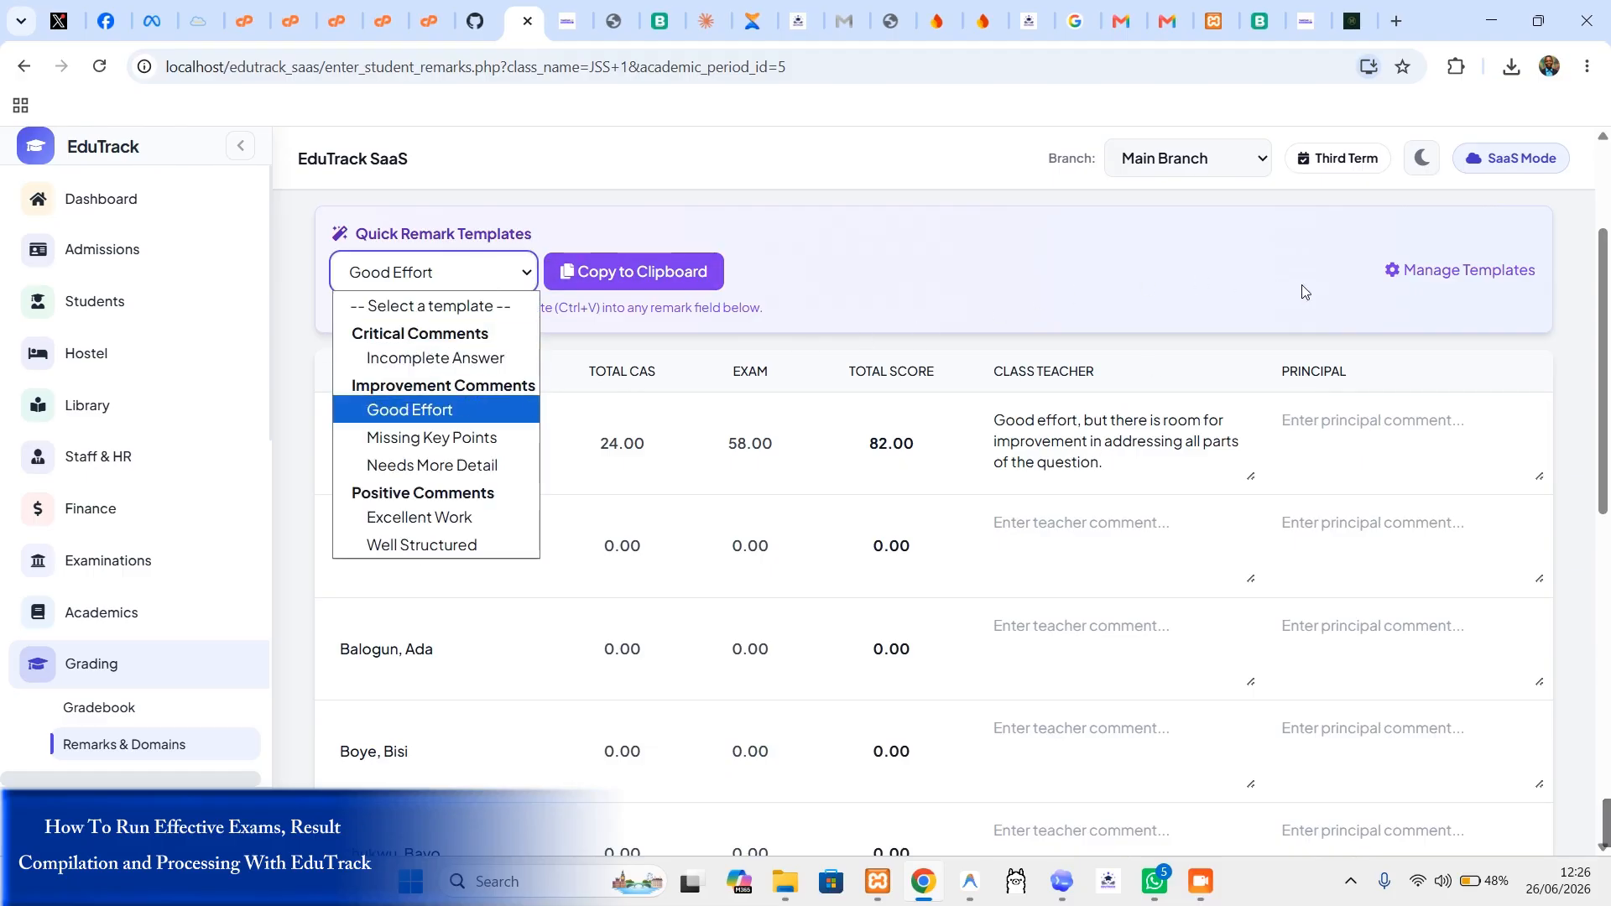
{"action": "left_click", "coordinate": [1438, 272]}
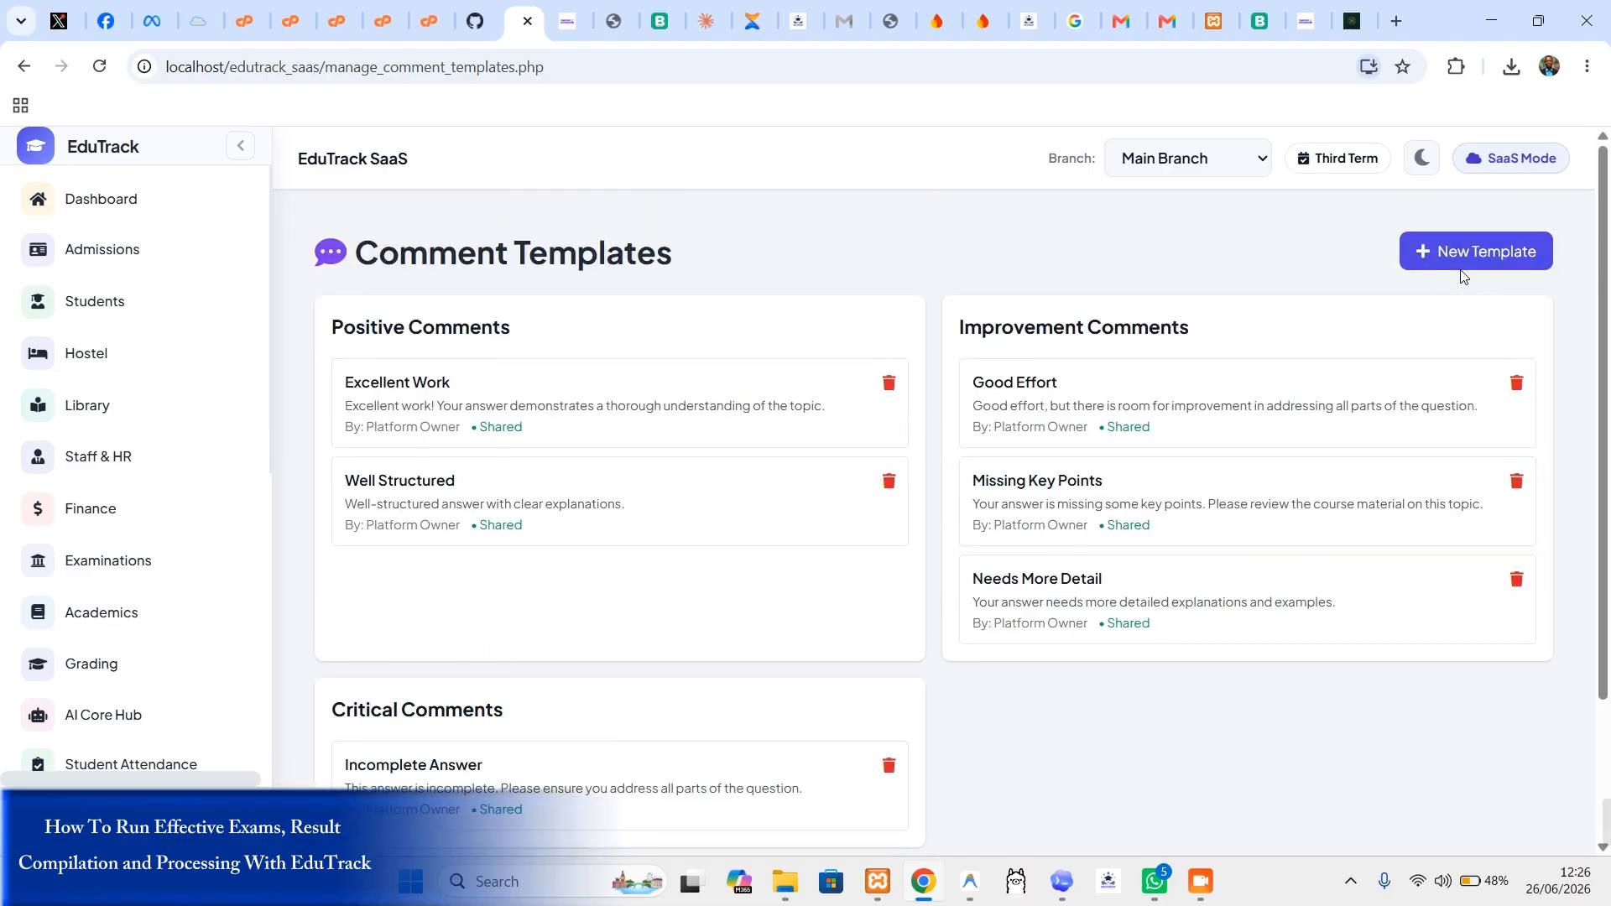
{"action": "left_click", "coordinate": [23, 66]}
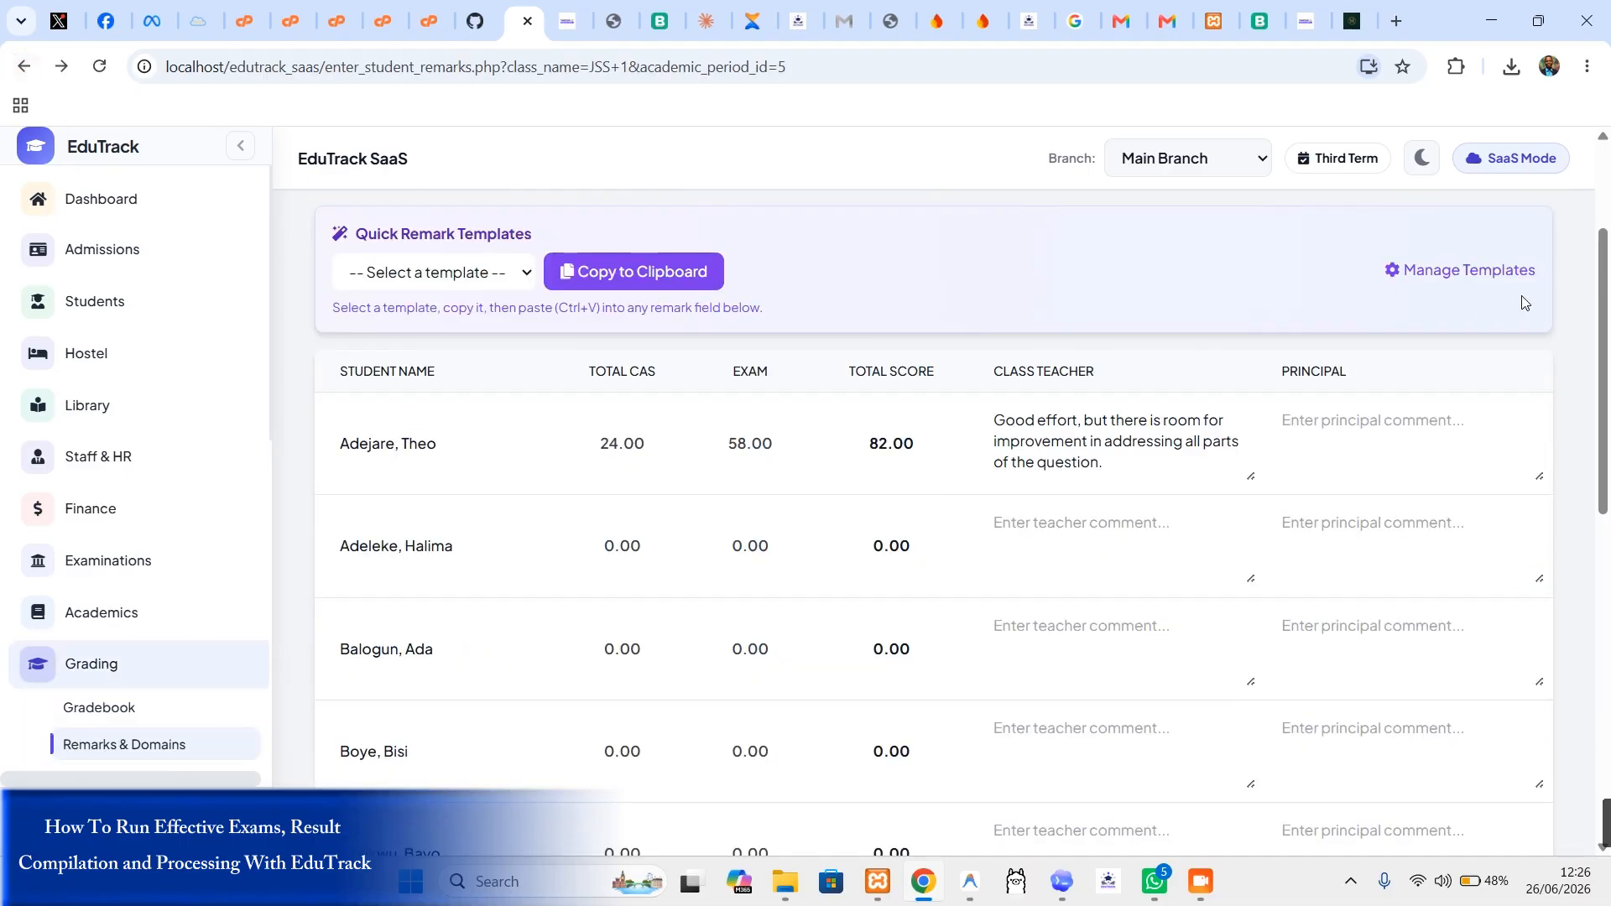
{"action": "left_click", "coordinate": [1447, 265]}
{"action": "scroll", "coordinate": [1403, 417], "scroll_direction": "down", "scroll_amount": 3}
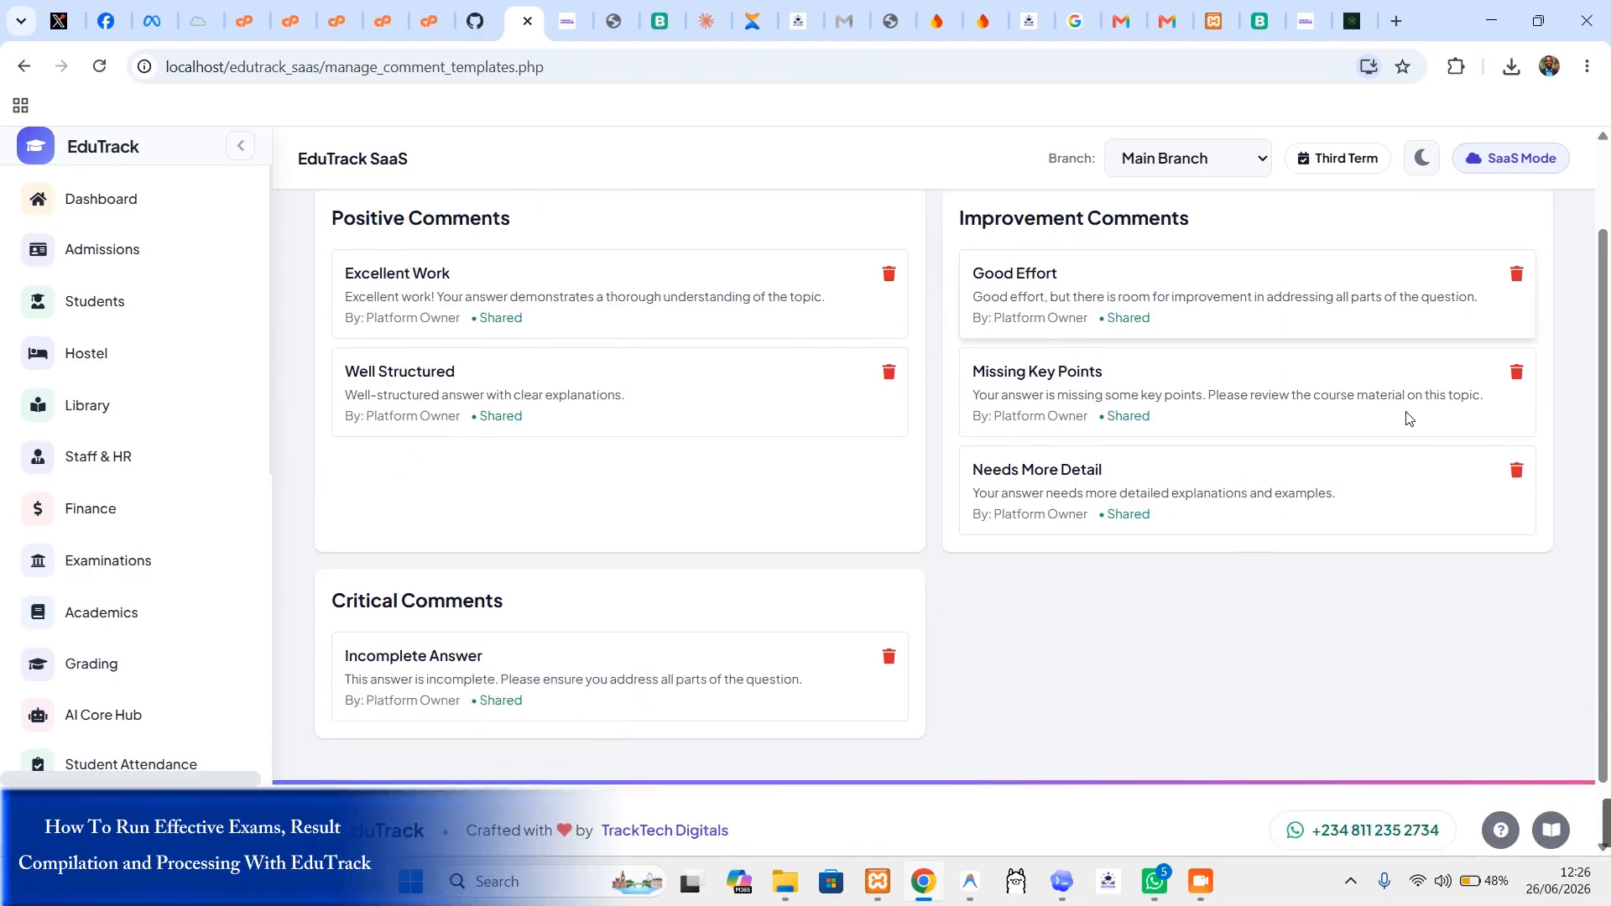
{"action": "scroll", "coordinate": [1403, 405], "scroll_direction": "up", "scroll_amount": 3}
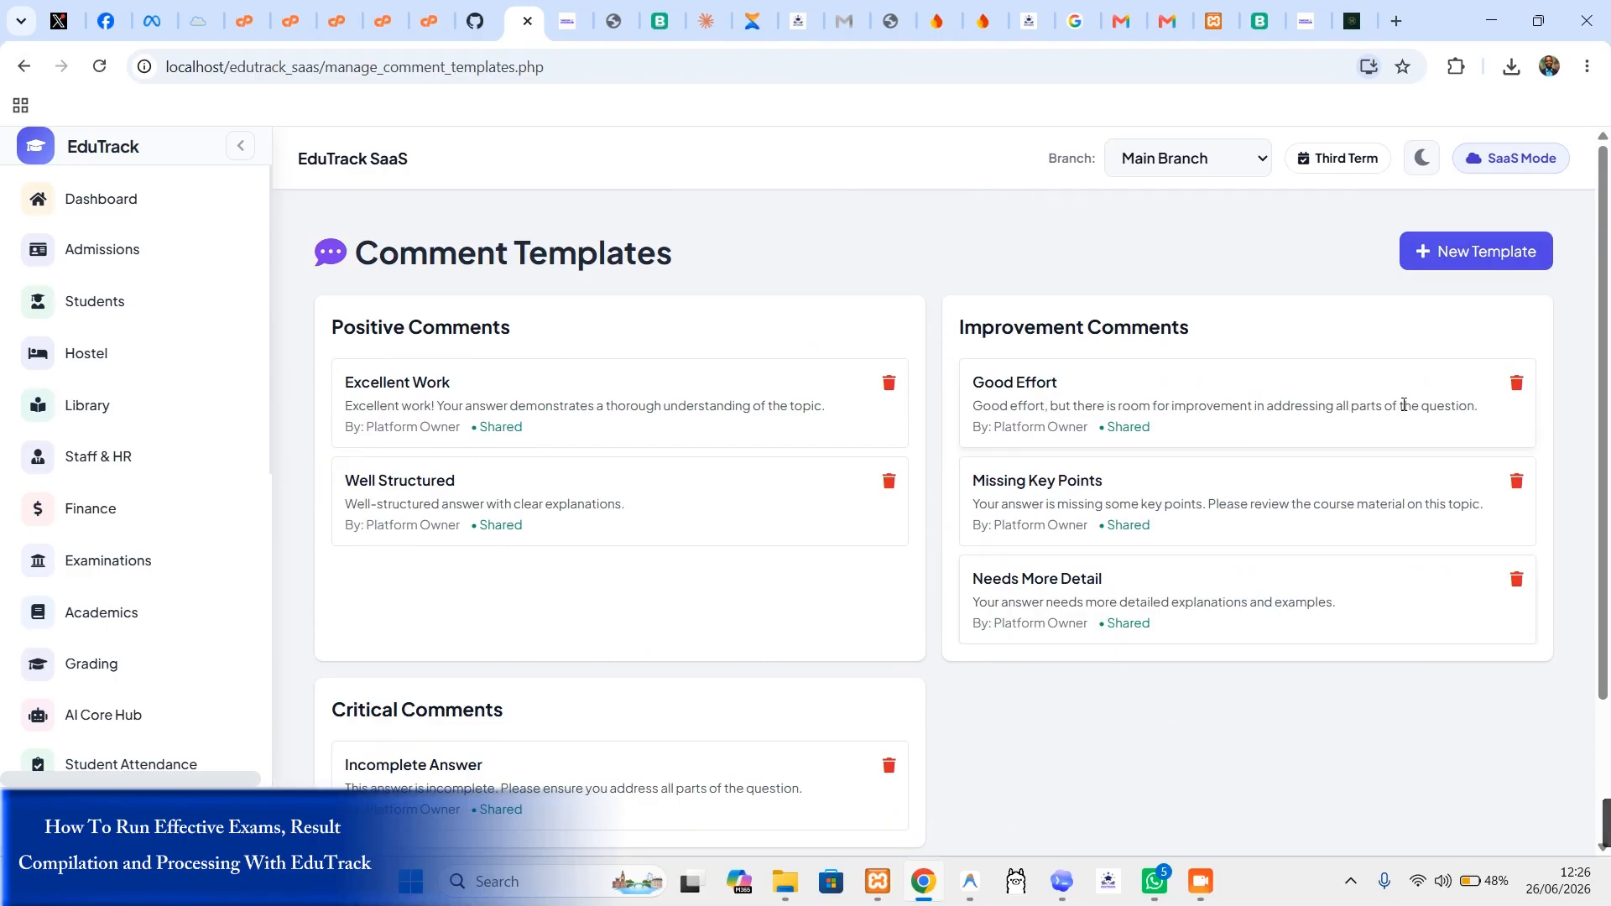
{"action": "left_click", "coordinate": [1454, 270]}
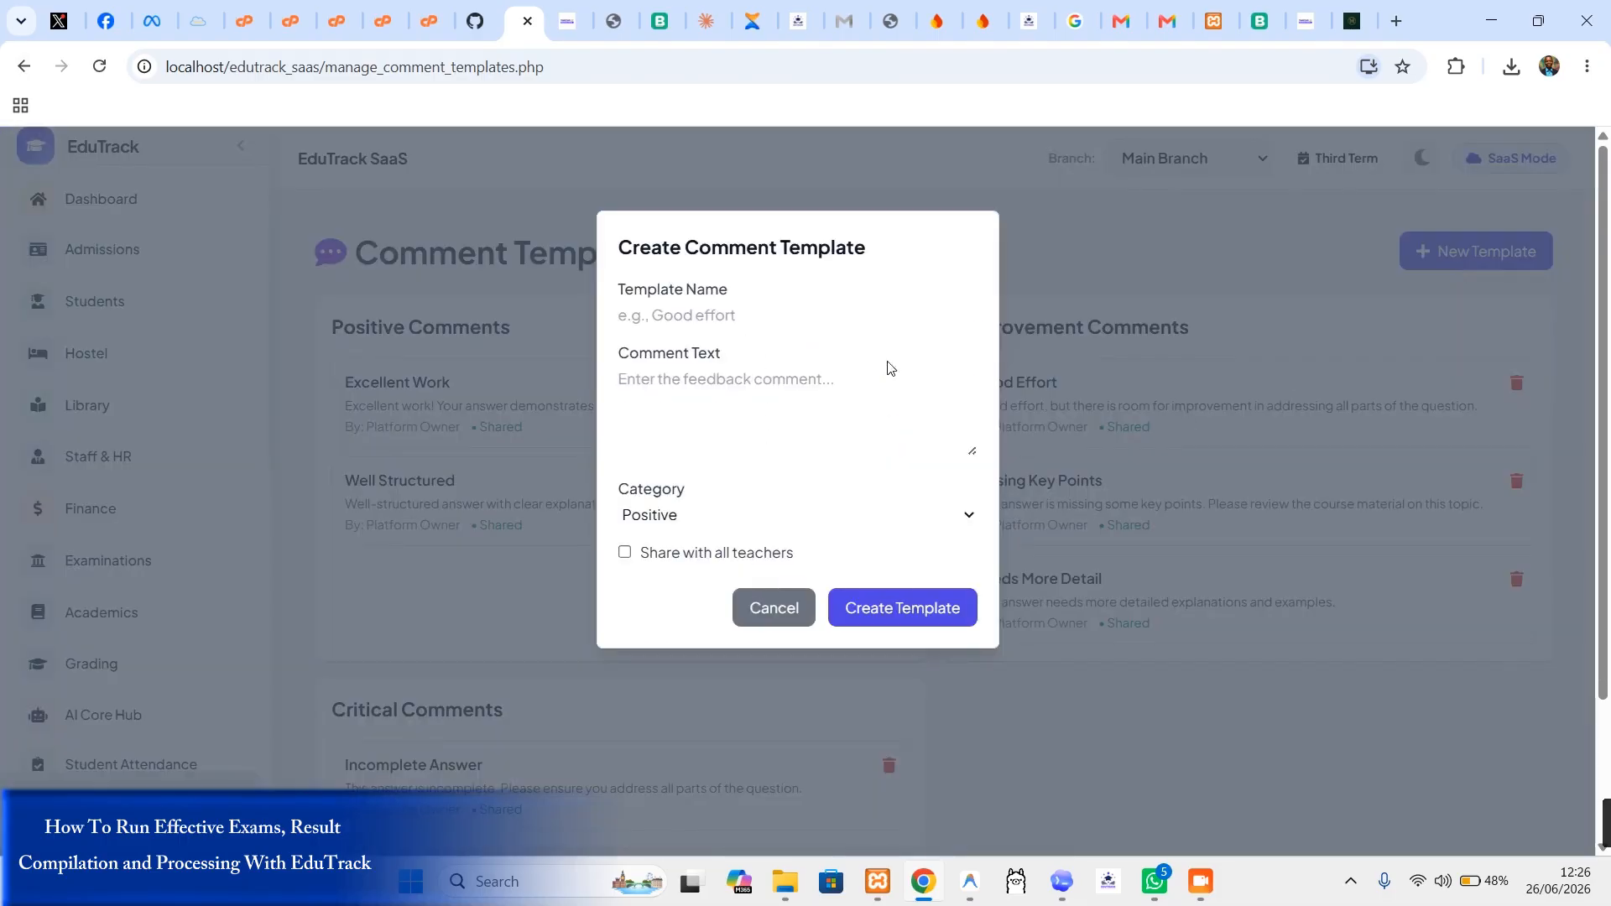
{"action": "left_click", "coordinate": [801, 616]}
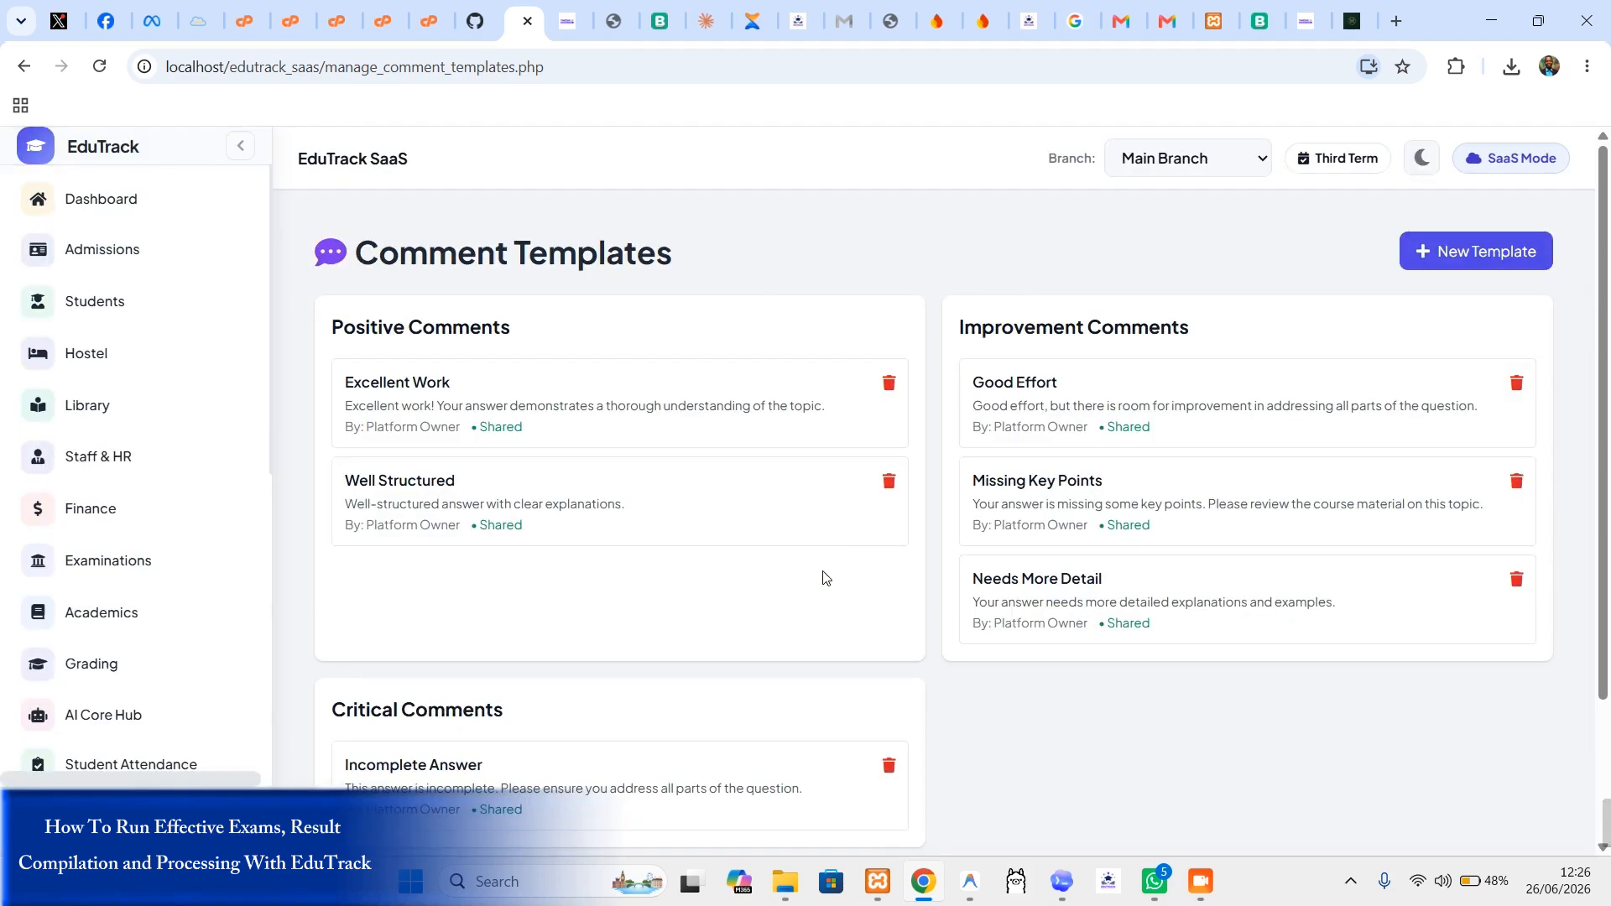
{"action": "left_click", "coordinate": [21, 66]}
Step: Look over the class teacher and principal comment fields from the first student to the end of the list
{"action": "scroll", "coordinate": [1351, 388], "scroll_direction": "down", "scroll_amount": 1}
{"action": "left_click", "coordinate": [1335, 343]}
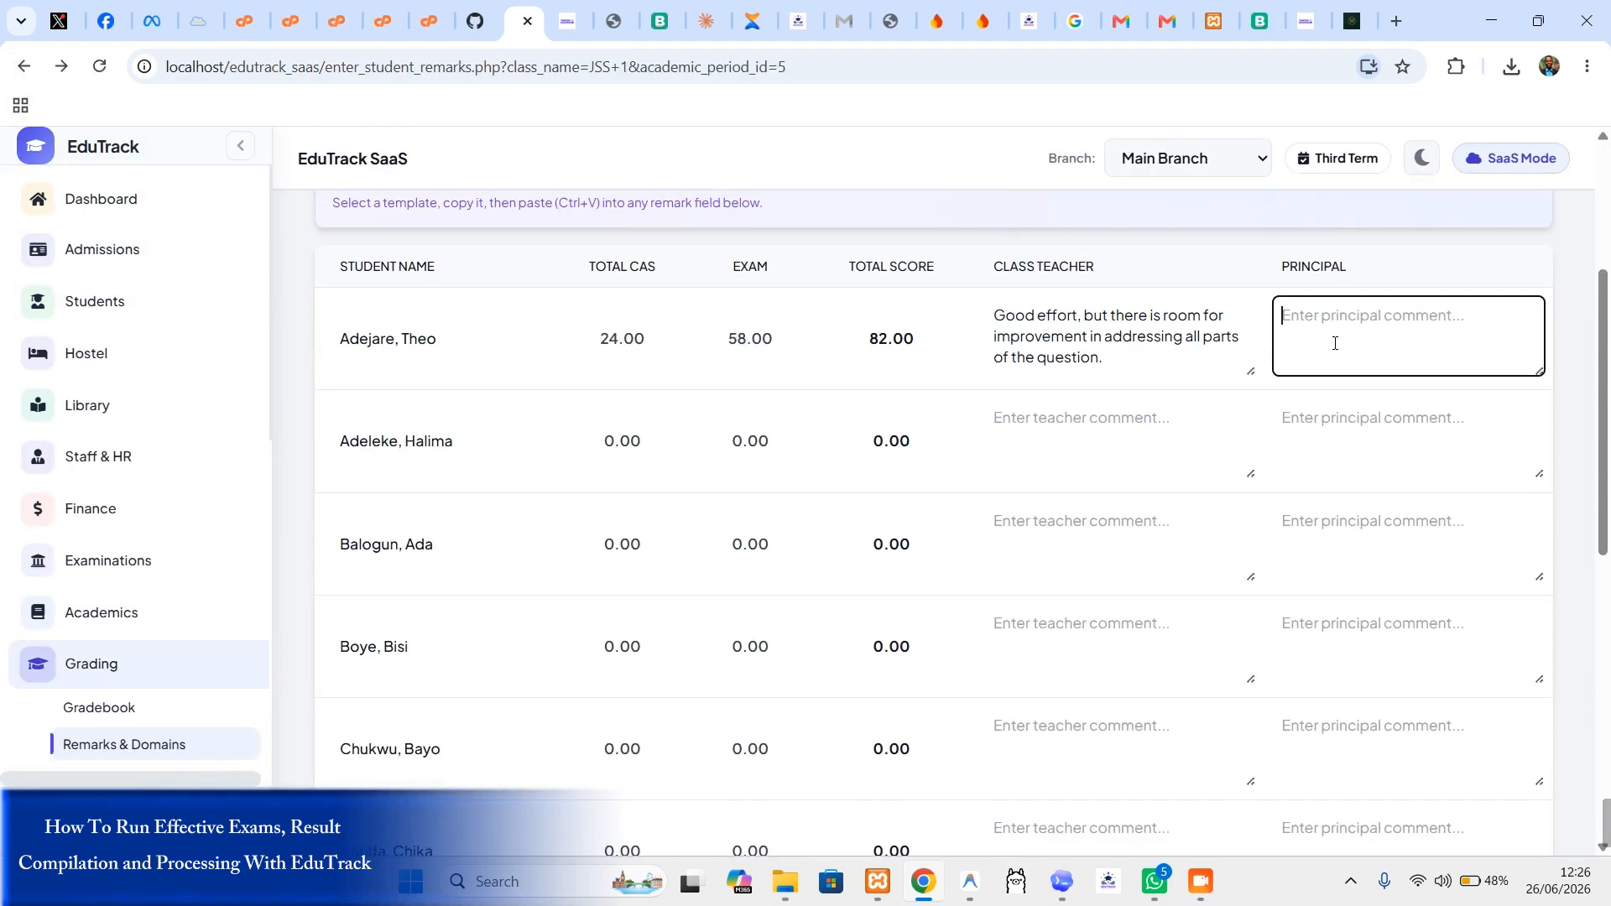
{"action": "left_click", "coordinate": [1123, 349]}
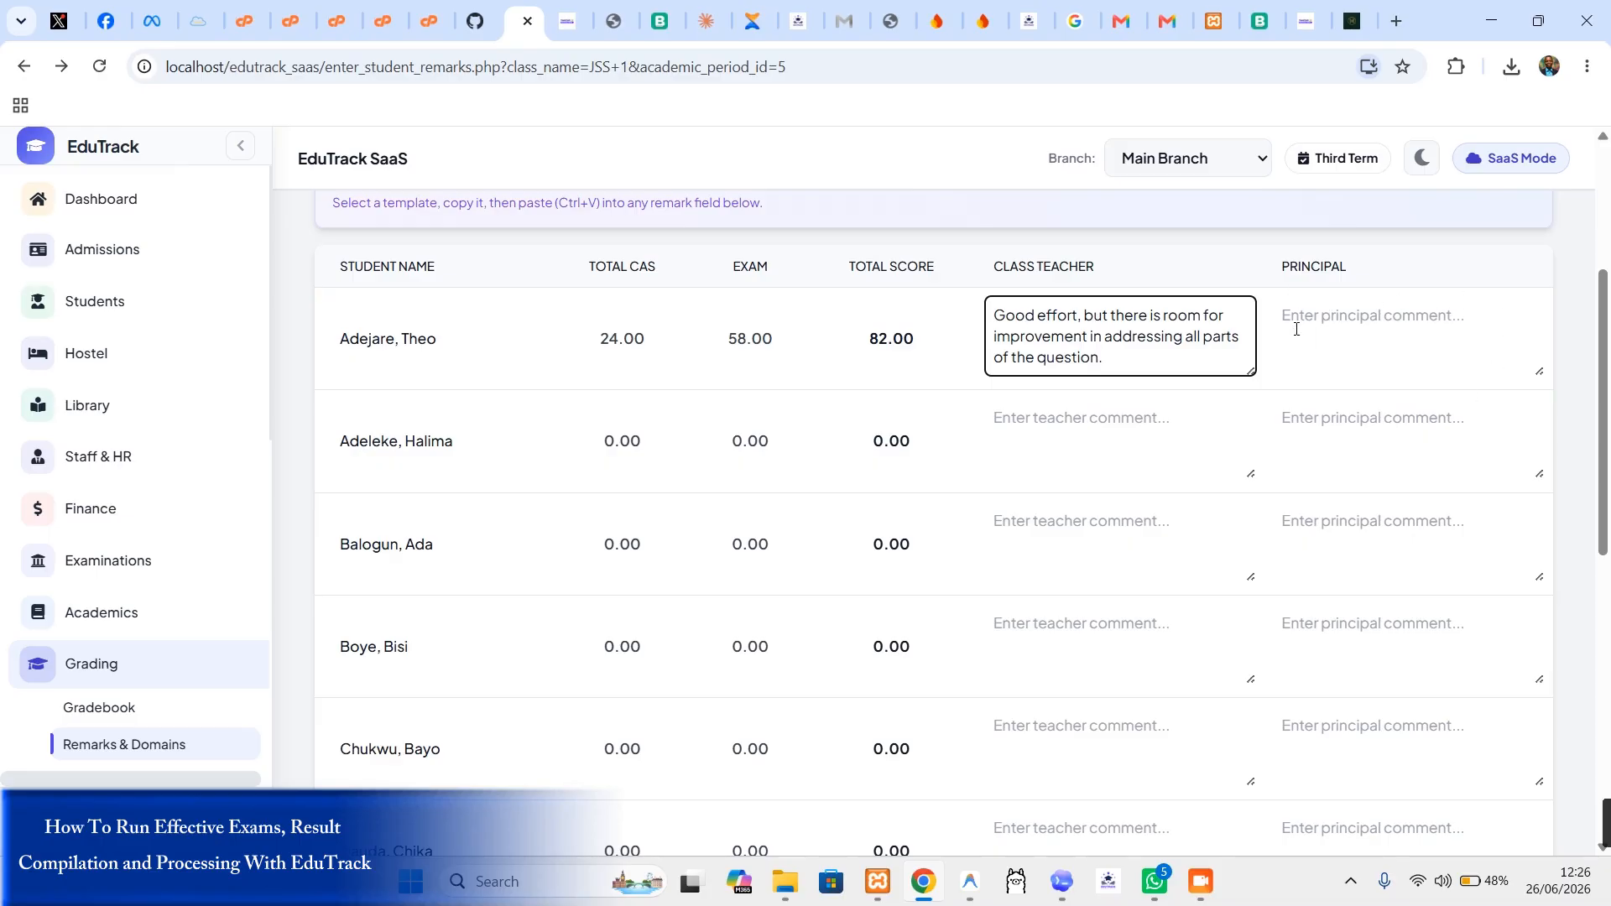
{"action": "left_click", "coordinate": [1341, 317]}
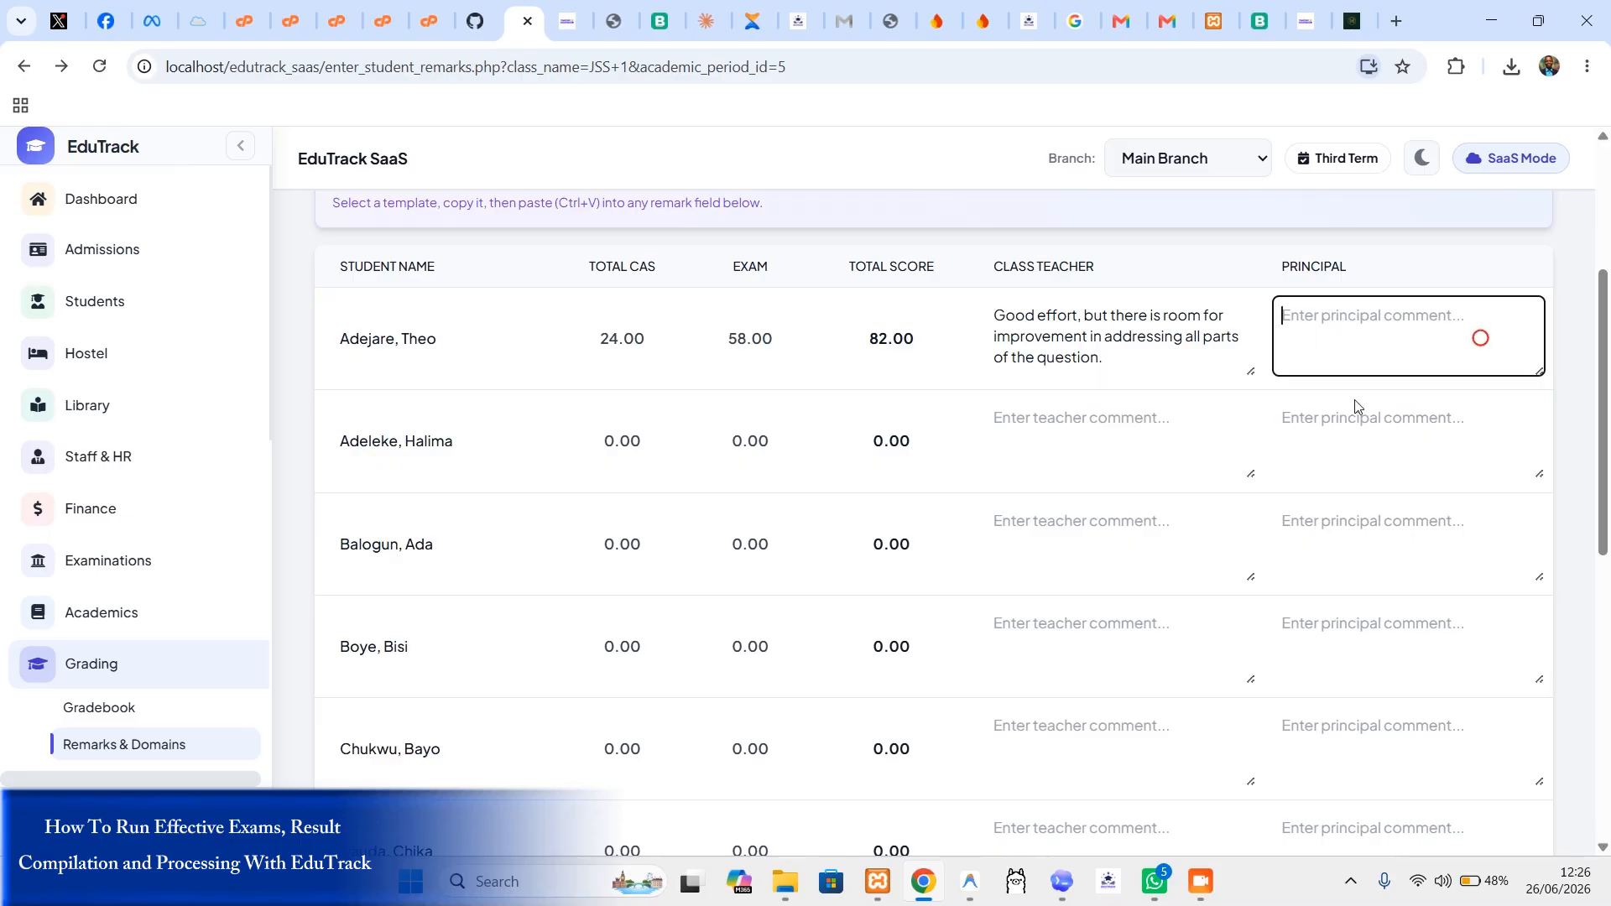
{"action": "left_click", "coordinate": [1123, 356]}
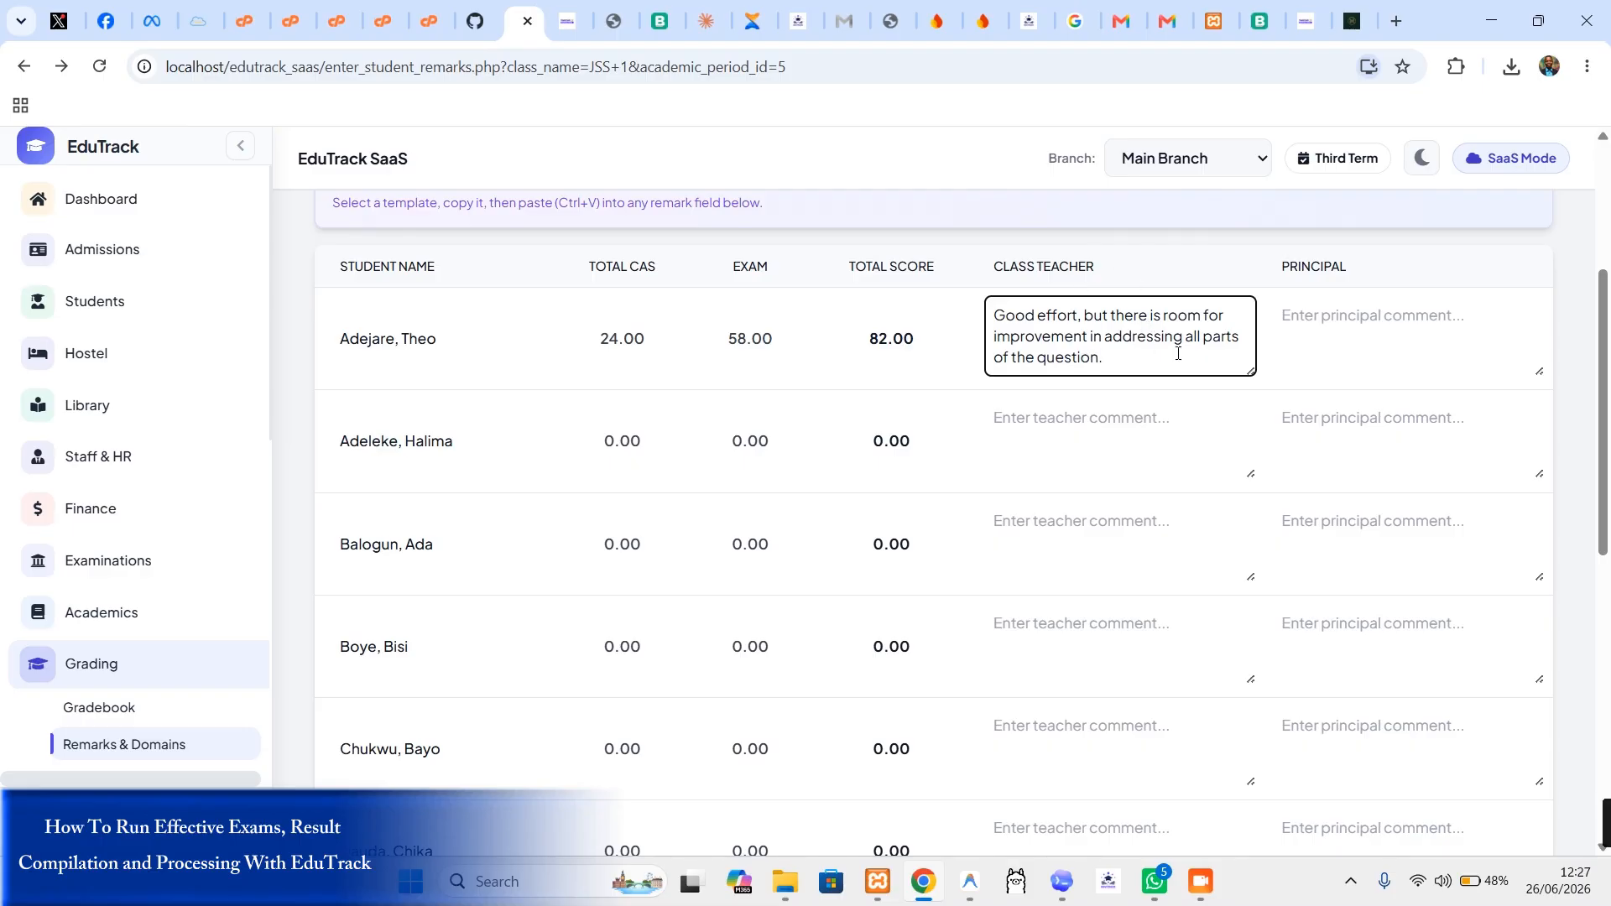
{"action": "scroll", "coordinate": [1178, 353], "scroll_direction": "down", "scroll_amount": 1}
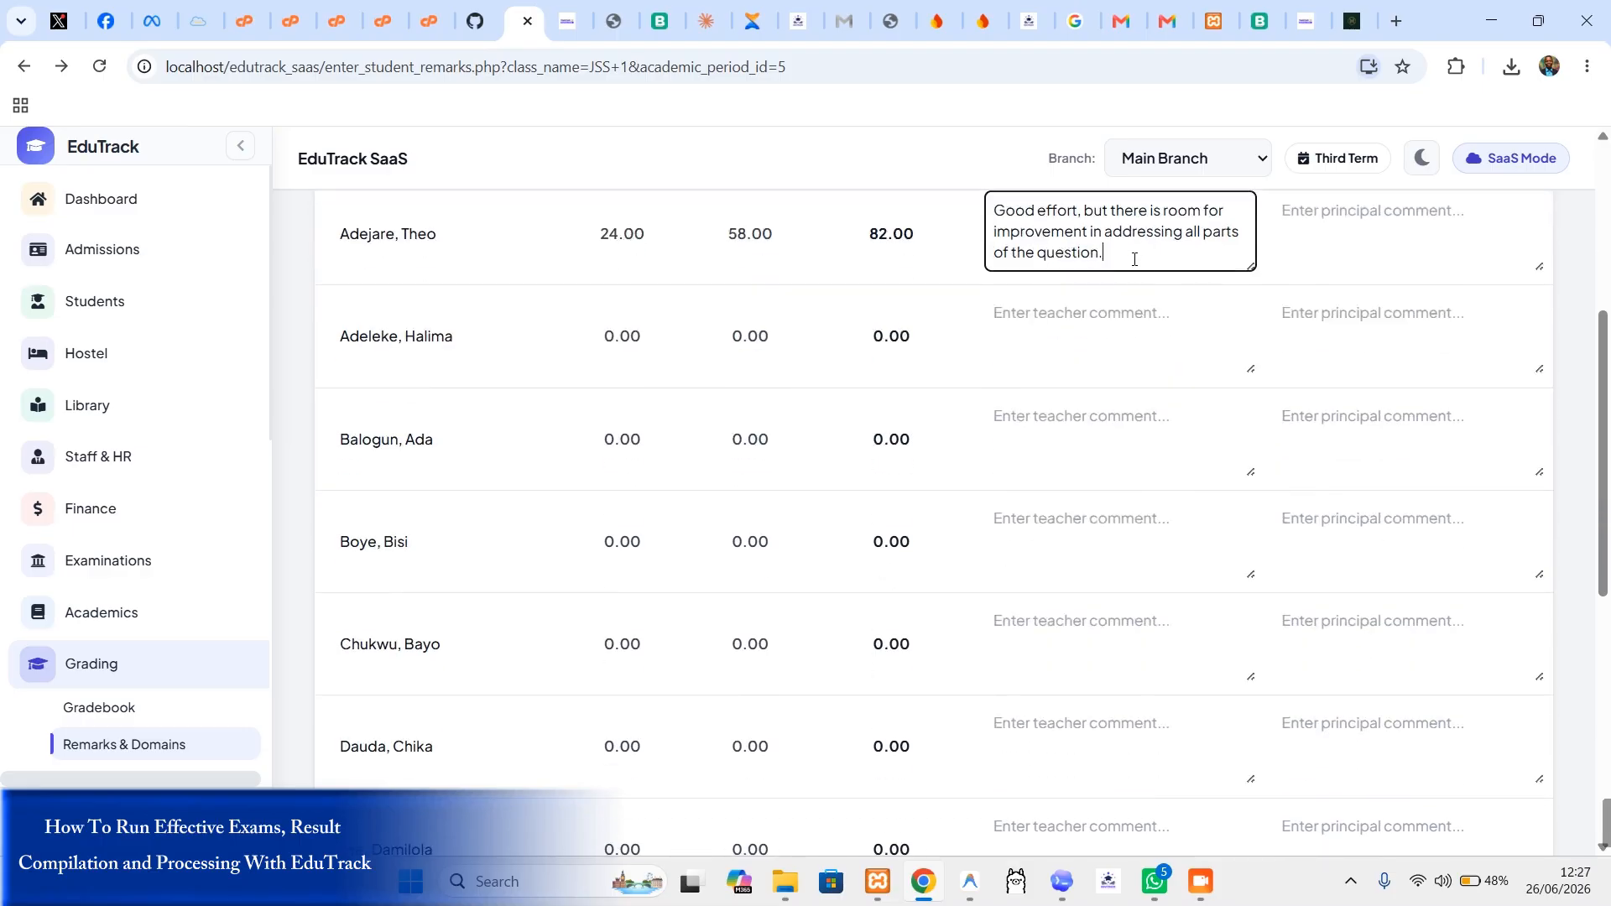
{"action": "scroll", "coordinate": [1134, 256], "scroll_direction": "up", "scroll_amount": 1}
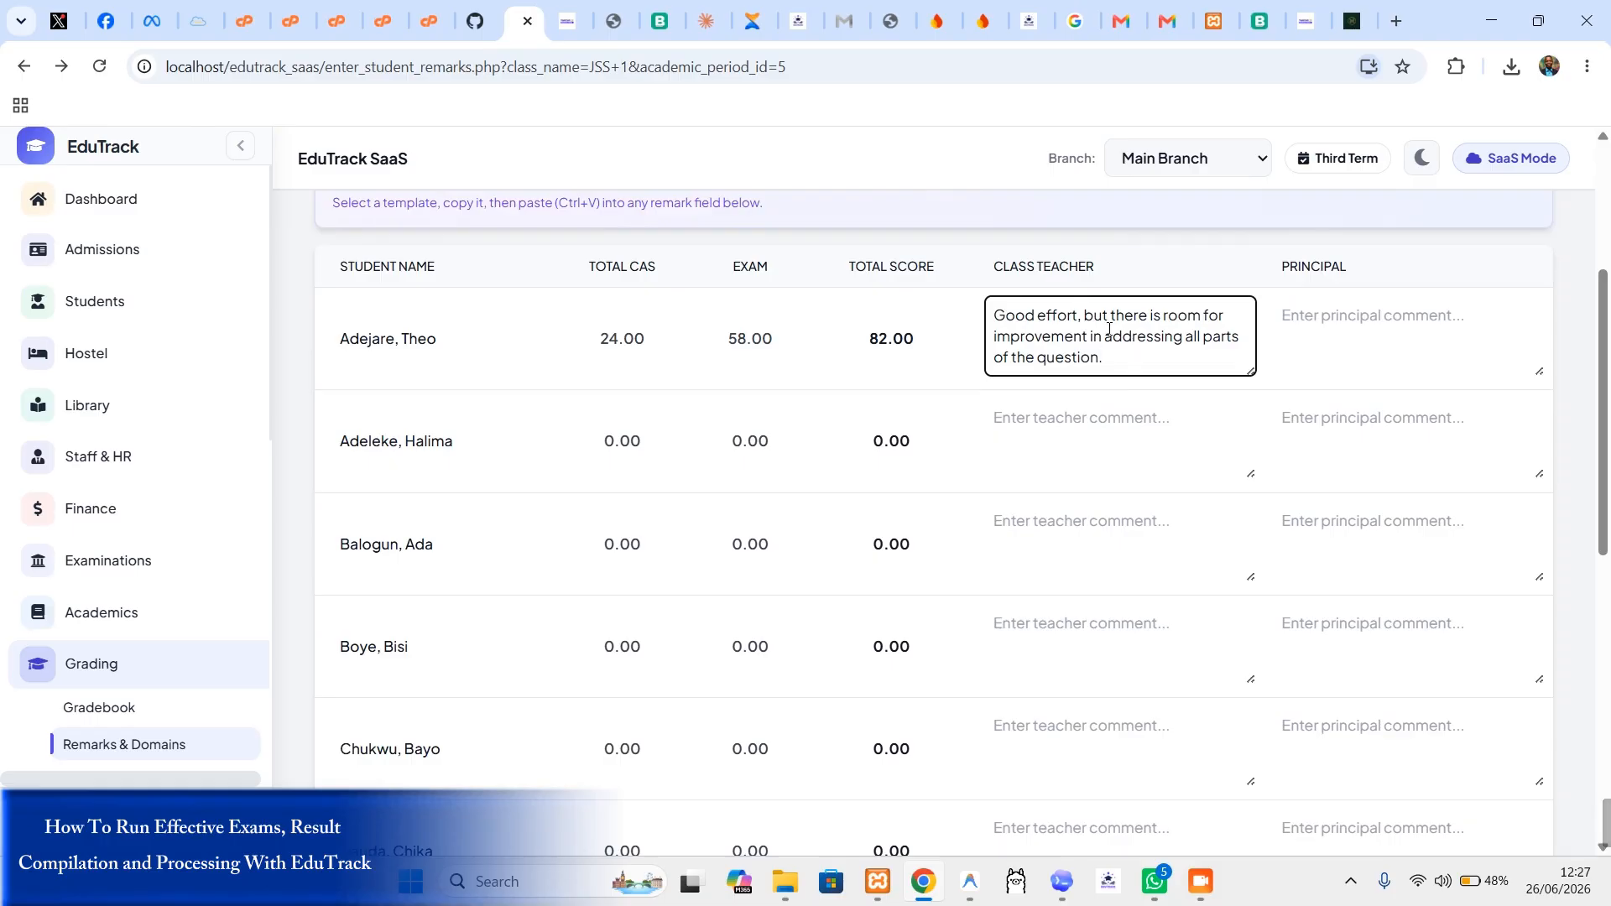
{"action": "scroll", "coordinate": [1138, 351], "scroll_direction": "down", "scroll_amount": 7}
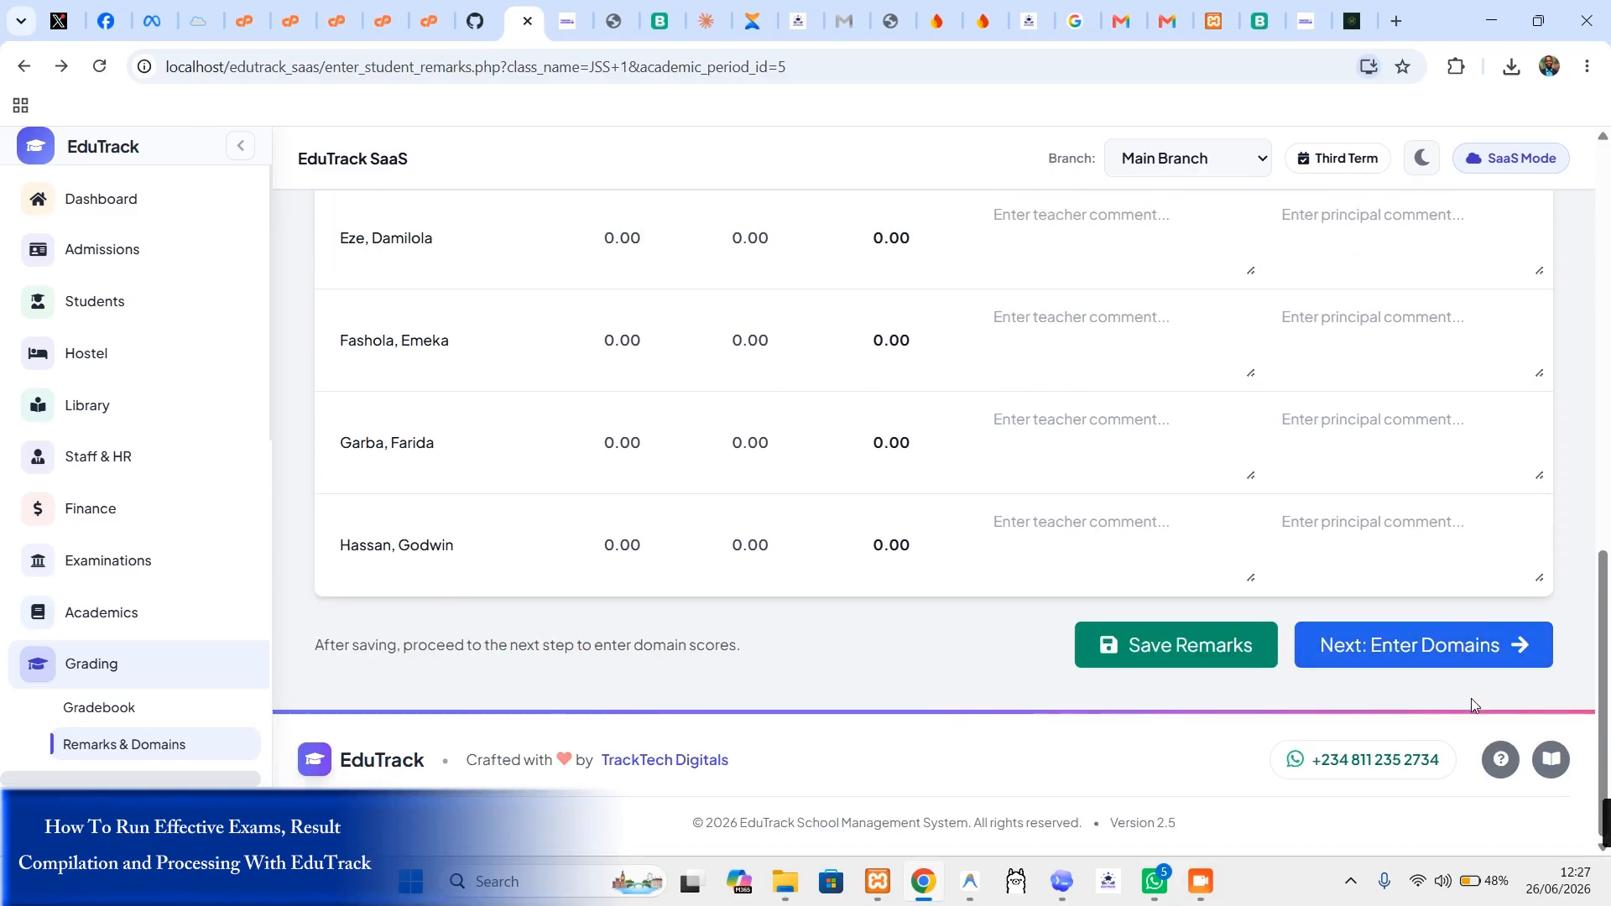
Step: Proceed from the remarks to domain score entry for JSS 1 and look over the student table for domain columns
{"action": "scroll", "coordinate": [1310, 493], "scroll_direction": "up", "scroll_amount": 3}
{"action": "scroll", "coordinate": [1471, 782], "scroll_direction": "down", "scroll_amount": 3}
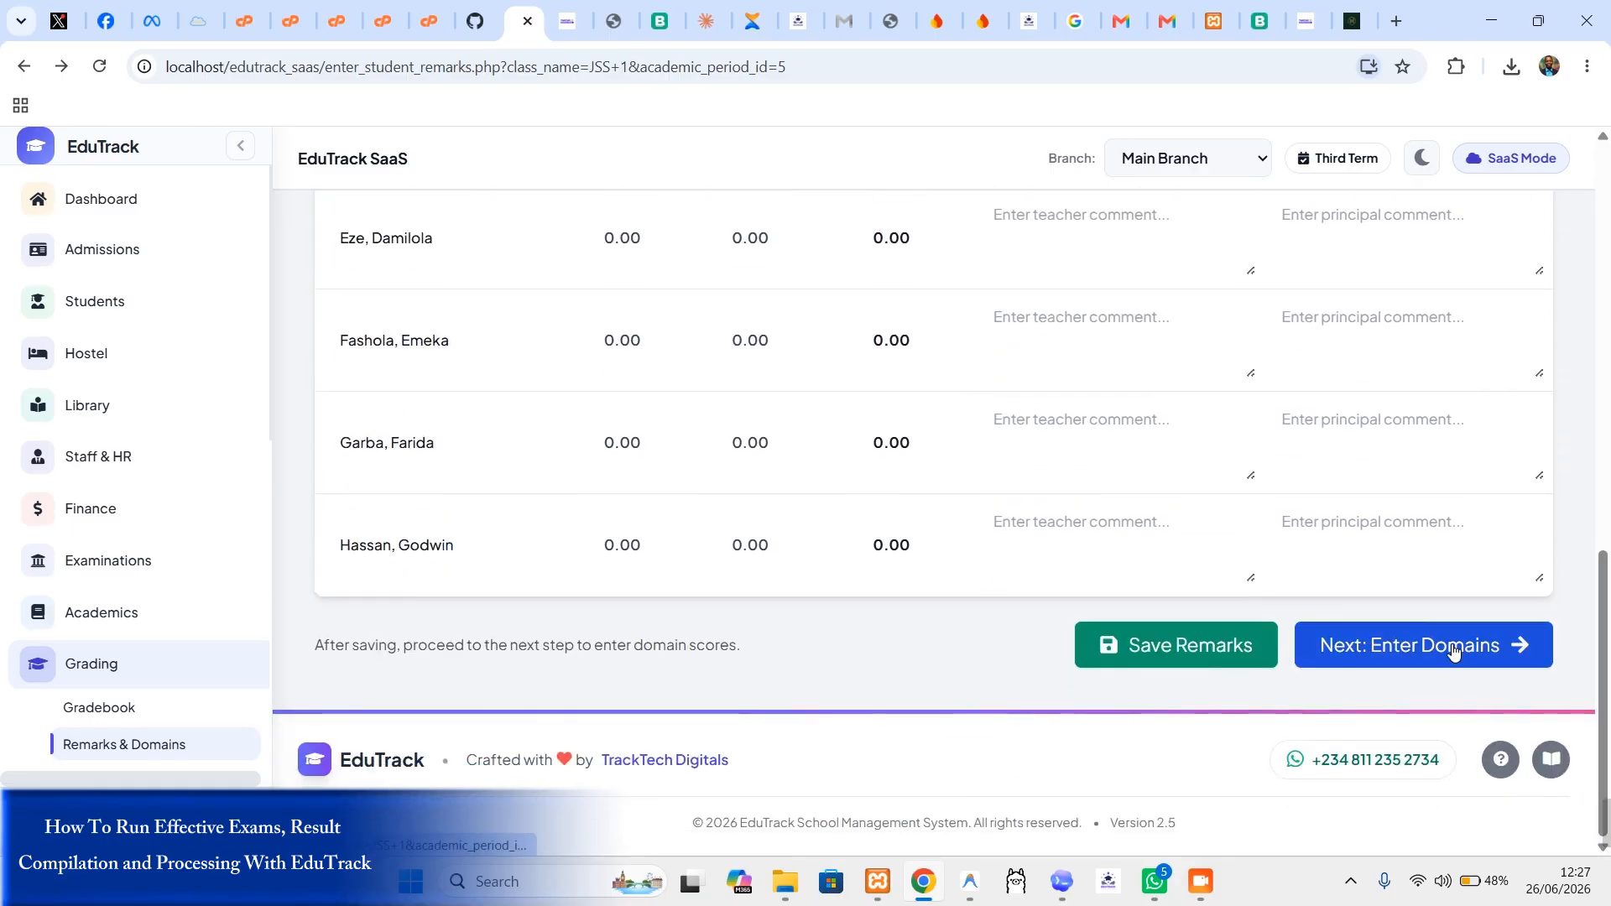
{"action": "left_click", "coordinate": [1447, 652]}
{"action": "scroll", "coordinate": [1376, 621], "scroll_direction": "down", "scroll_amount": 5}
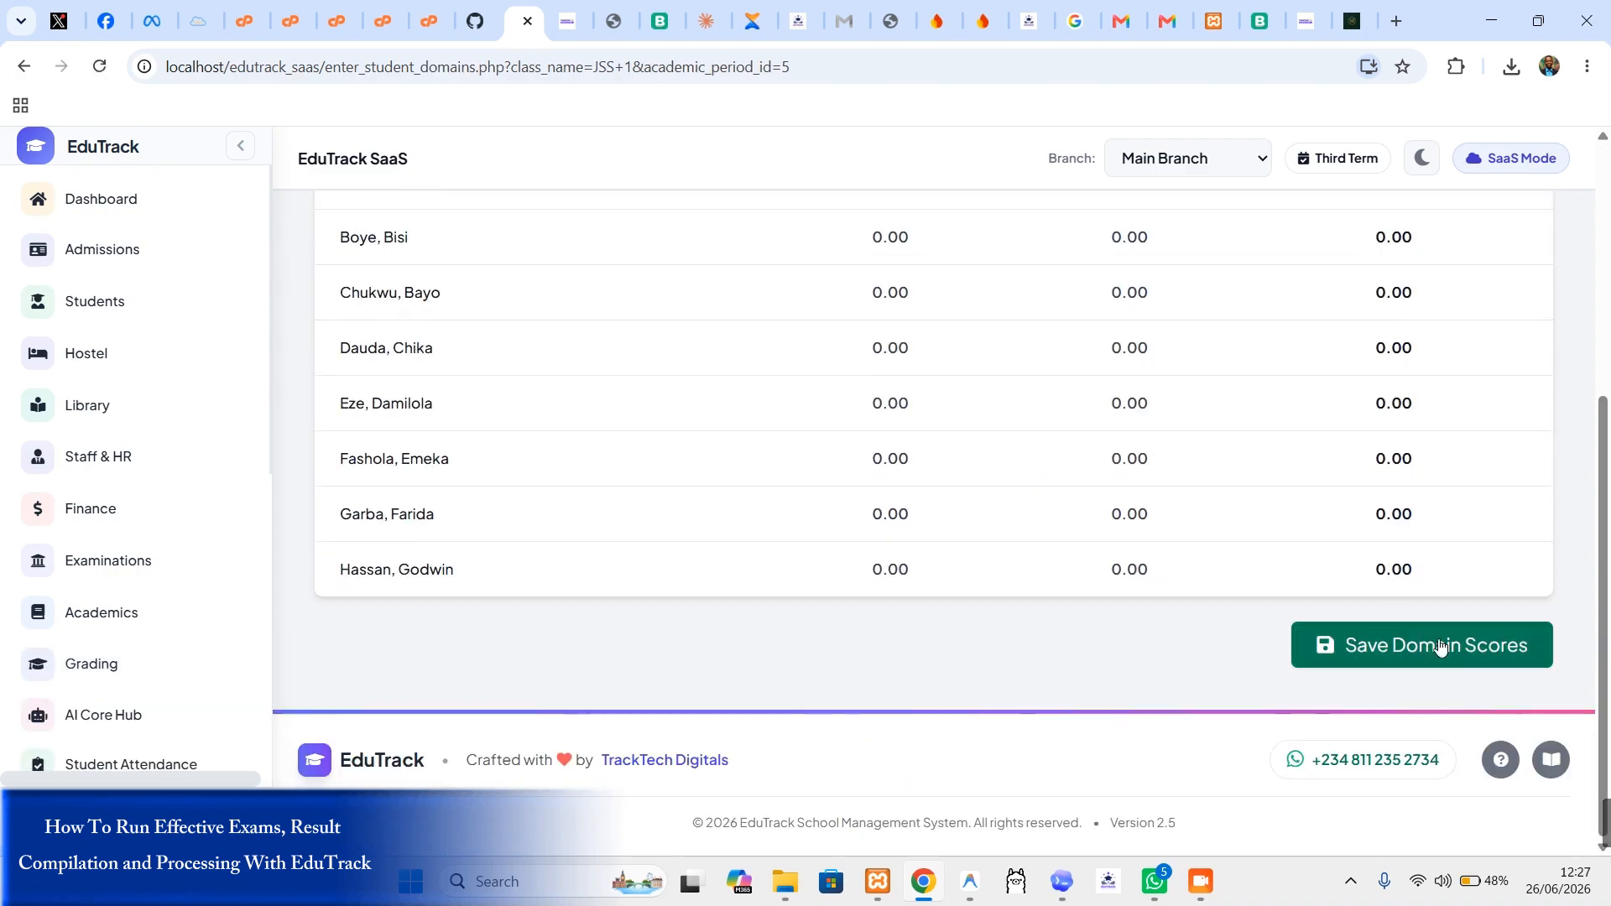
{"action": "scroll", "coordinate": [992, 523], "scroll_direction": "up", "scroll_amount": 5}
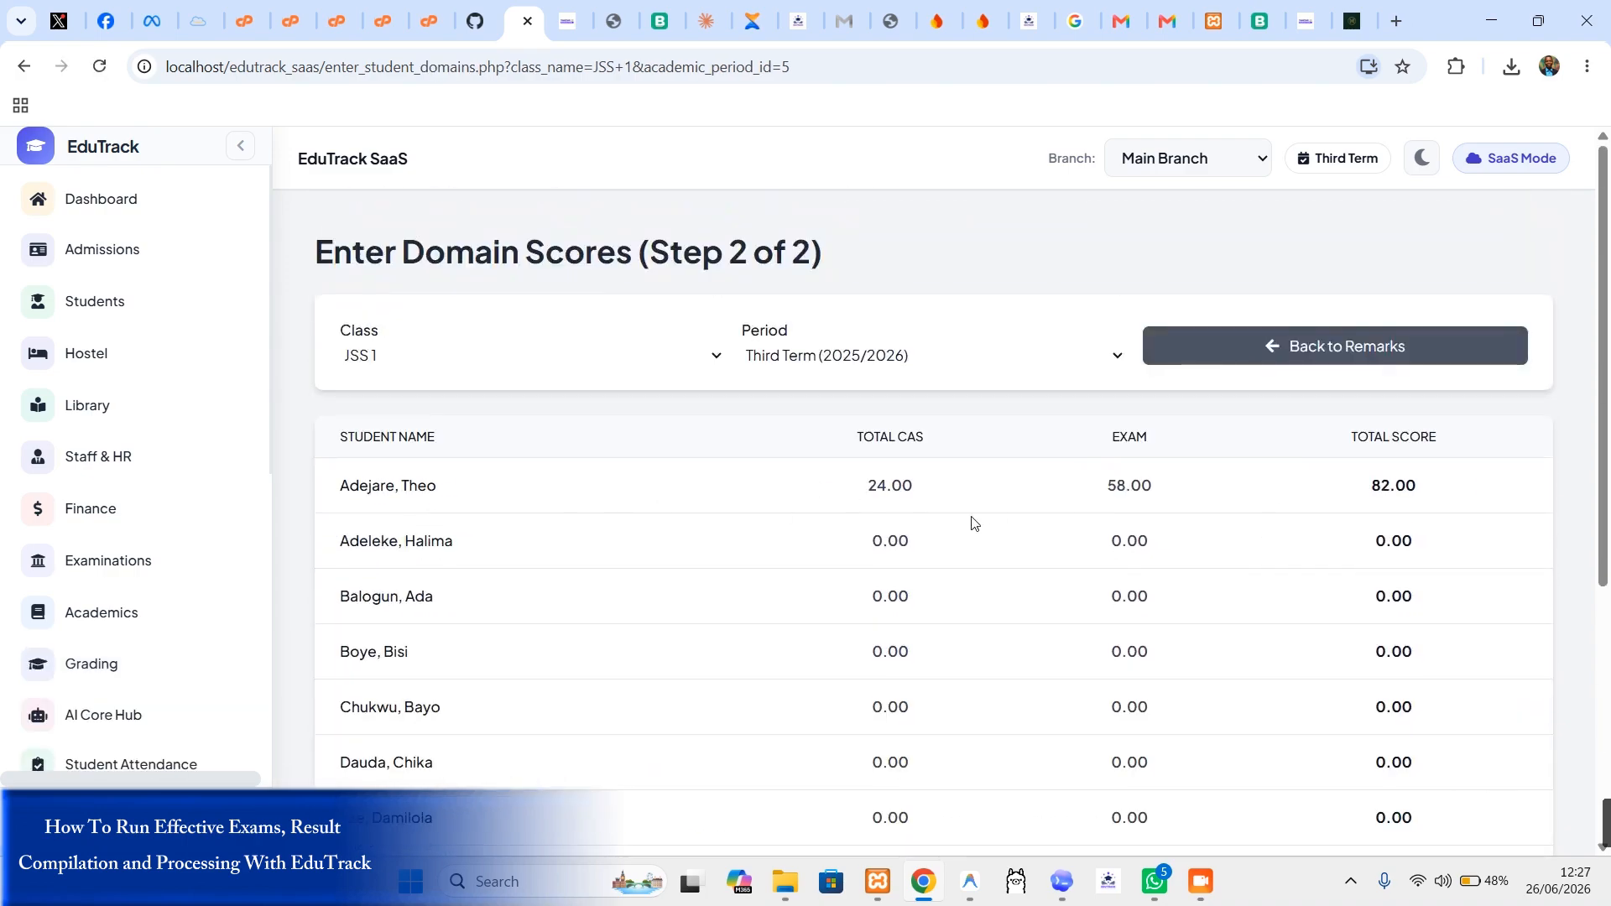
{"action": "scroll", "coordinate": [1335, 566], "scroll_direction": "down", "scroll_amount": 2}
{"action": "scroll", "coordinate": [1350, 549], "scroll_direction": "up", "scroll_amount": 2}
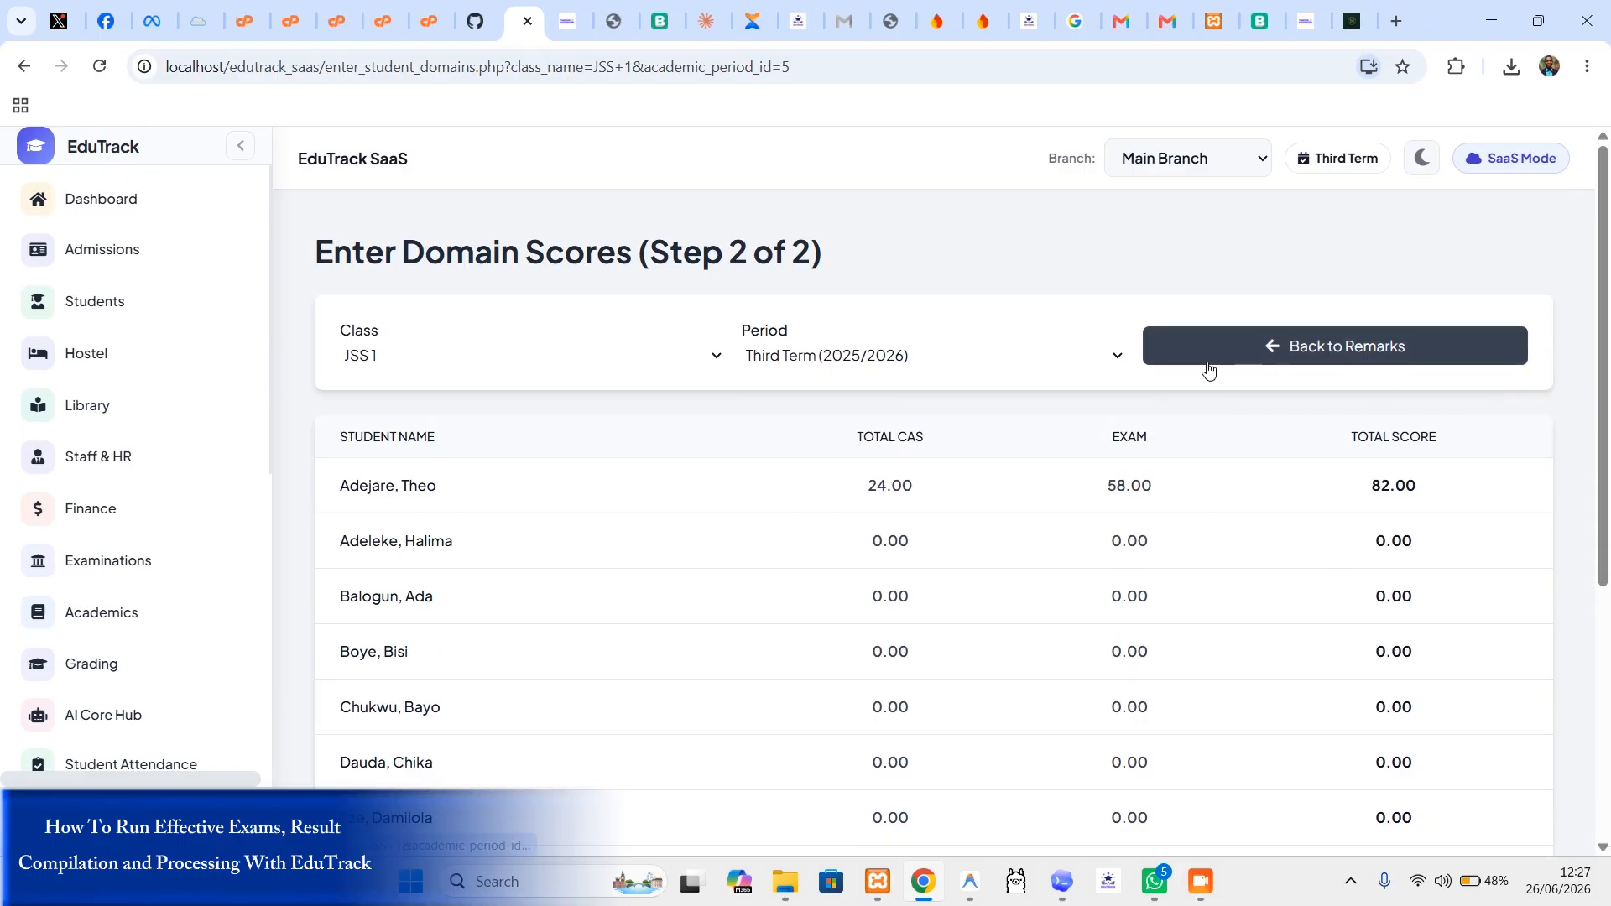
{"action": "scroll", "coordinate": [1221, 395], "scroll_direction": "down", "scroll_amount": 3}
{"action": "scroll", "coordinate": [1225, 409], "scroll_direction": "down", "scroll_amount": 3}
{"action": "scroll", "coordinate": [1273, 550], "scroll_direction": "up", "scroll_amount": 5}
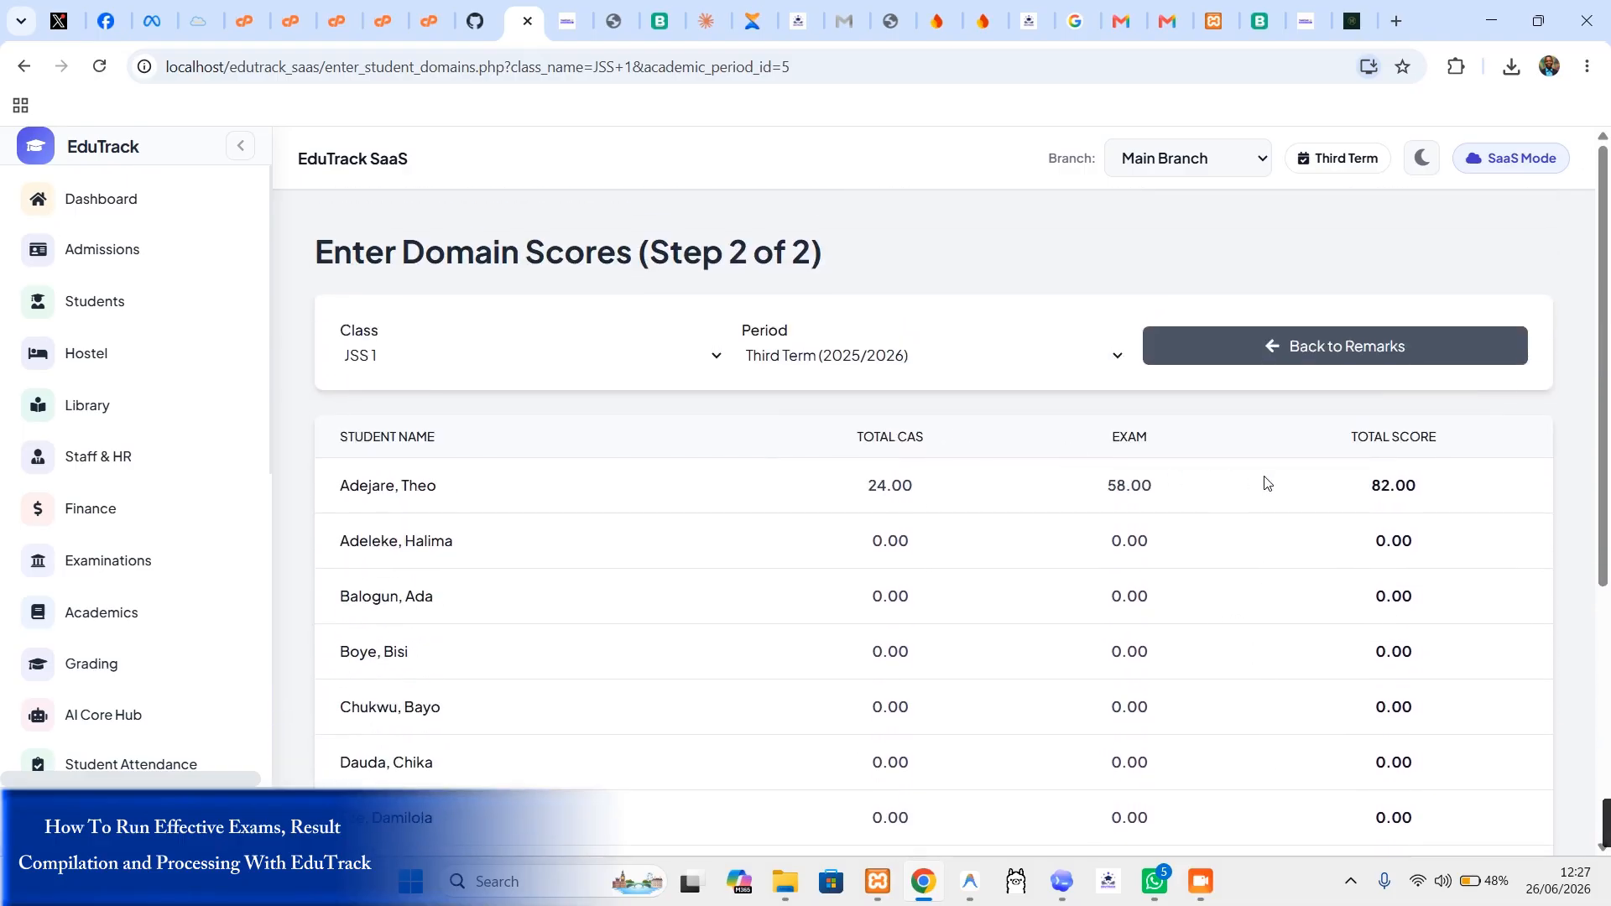
{"action": "scroll", "coordinate": [1359, 557], "scroll_direction": "down", "scroll_amount": 4}
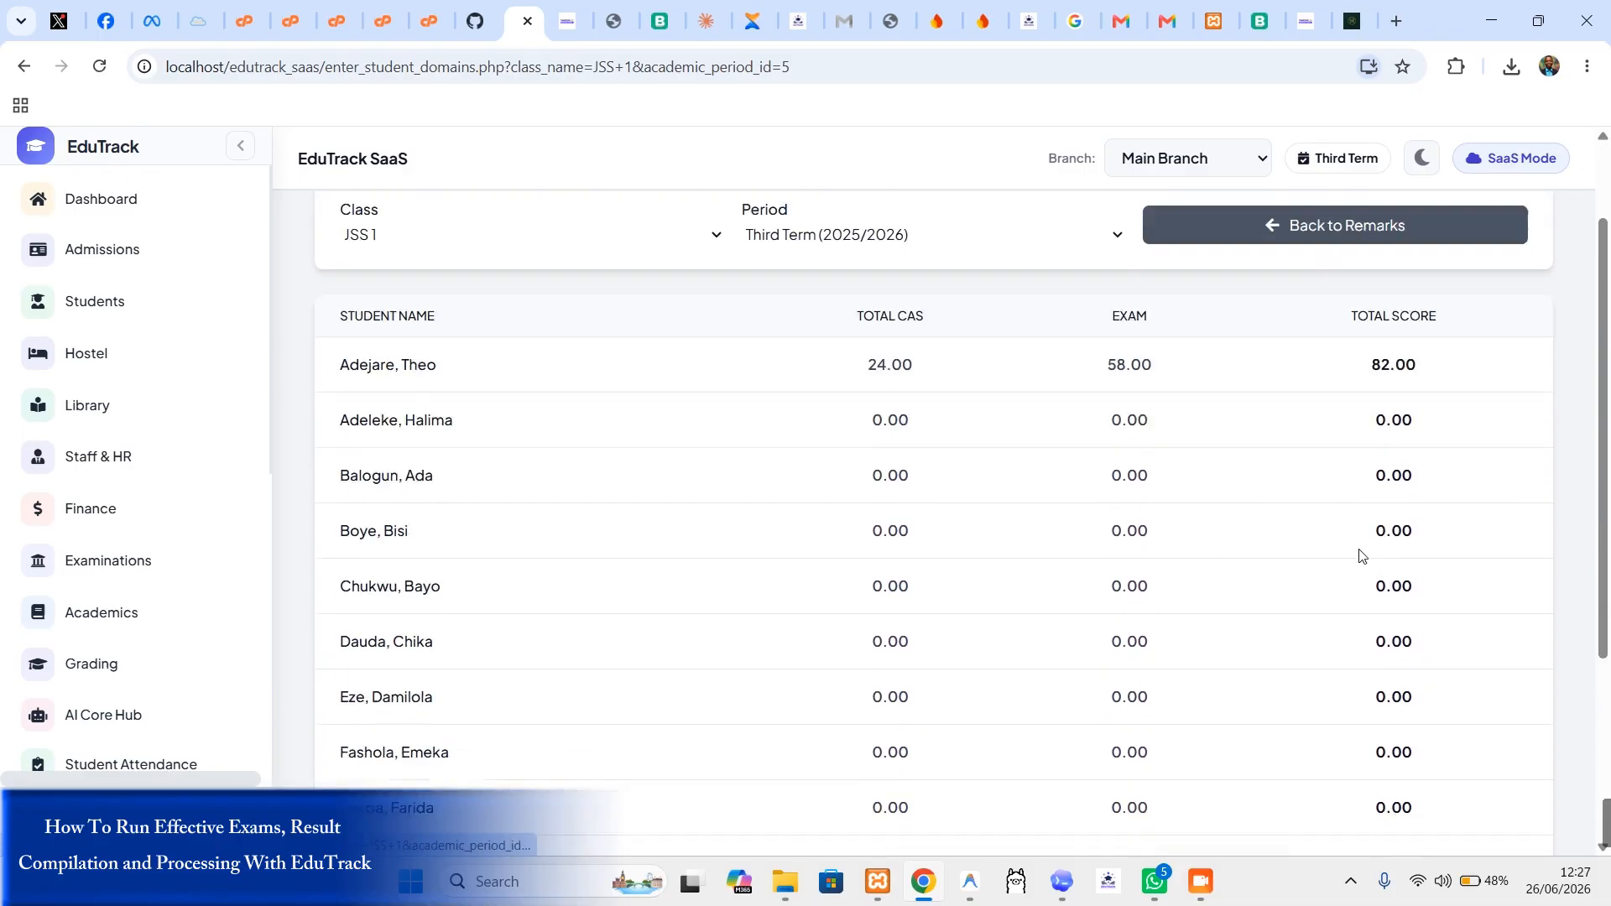
{"action": "scroll", "coordinate": [1350, 604], "scroll_direction": "down", "scroll_amount": 2}
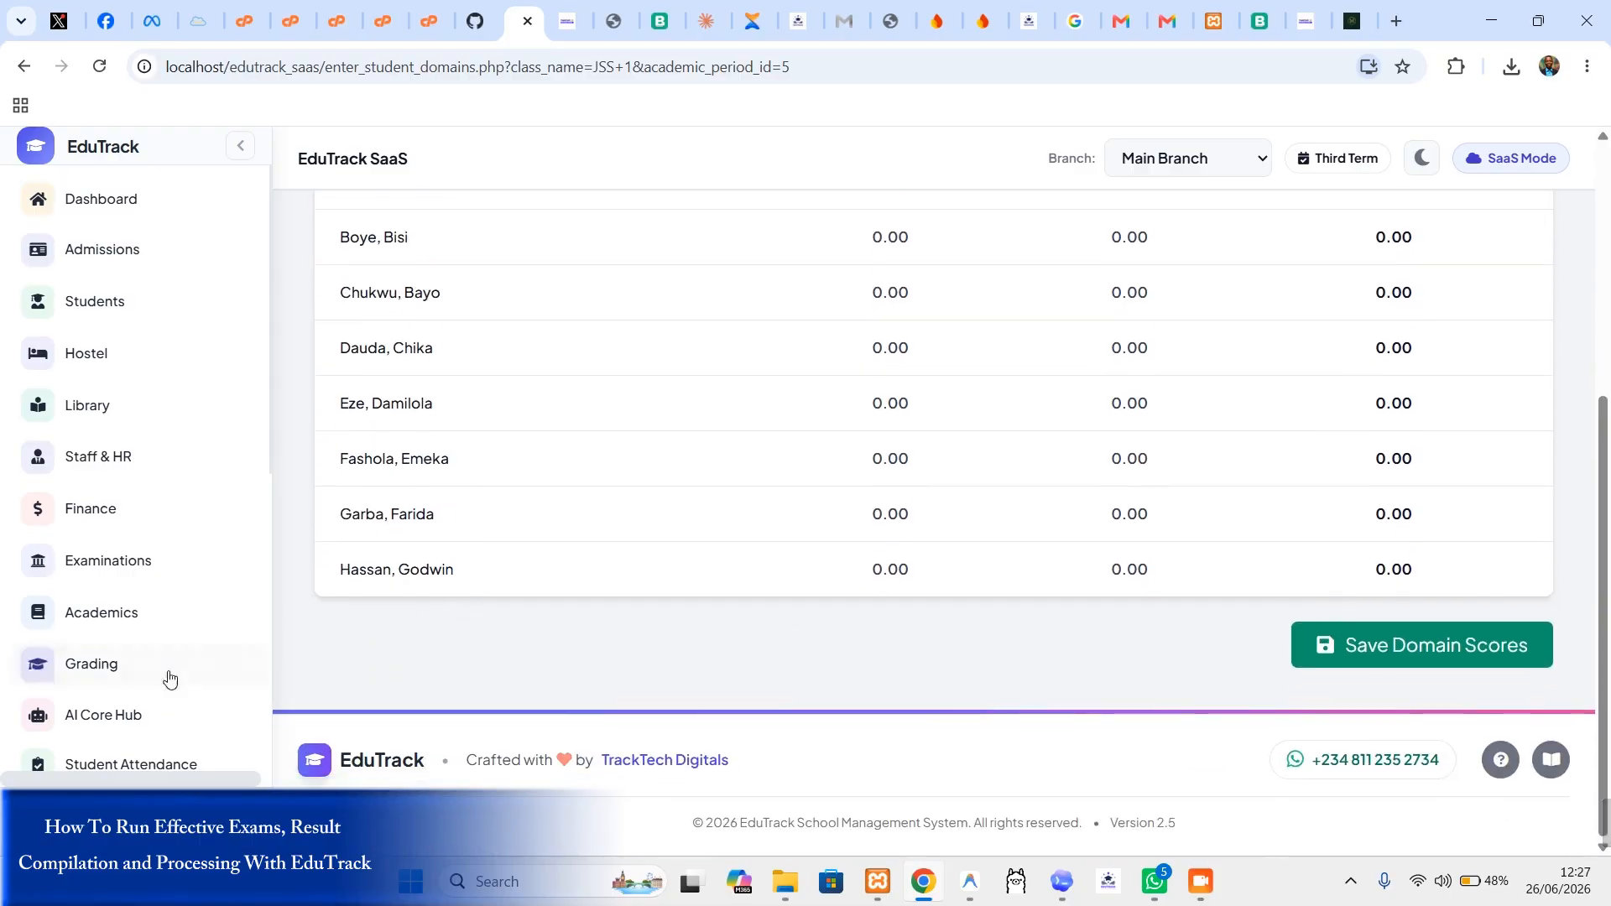
Step: Open the Affective Domains page of the grading setup
{"action": "scroll", "coordinate": [166, 672], "scroll_direction": "down", "scroll_amount": 7}
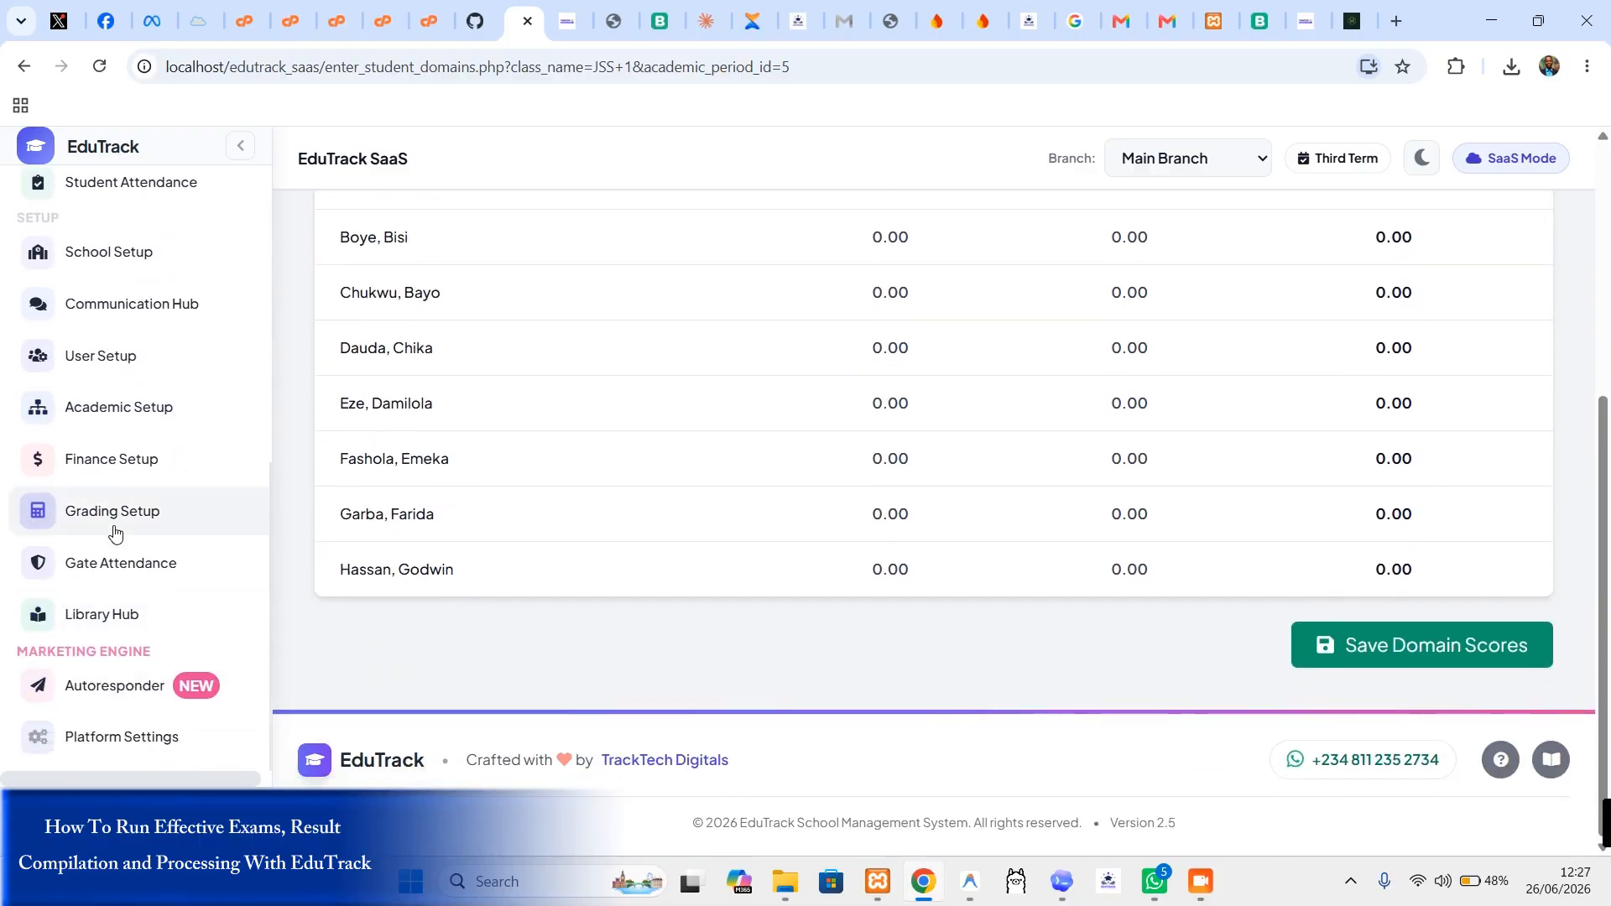
{"action": "left_click", "coordinate": [137, 432]}
{"action": "scroll", "coordinate": [160, 504], "scroll_direction": "down", "scroll_amount": 3}
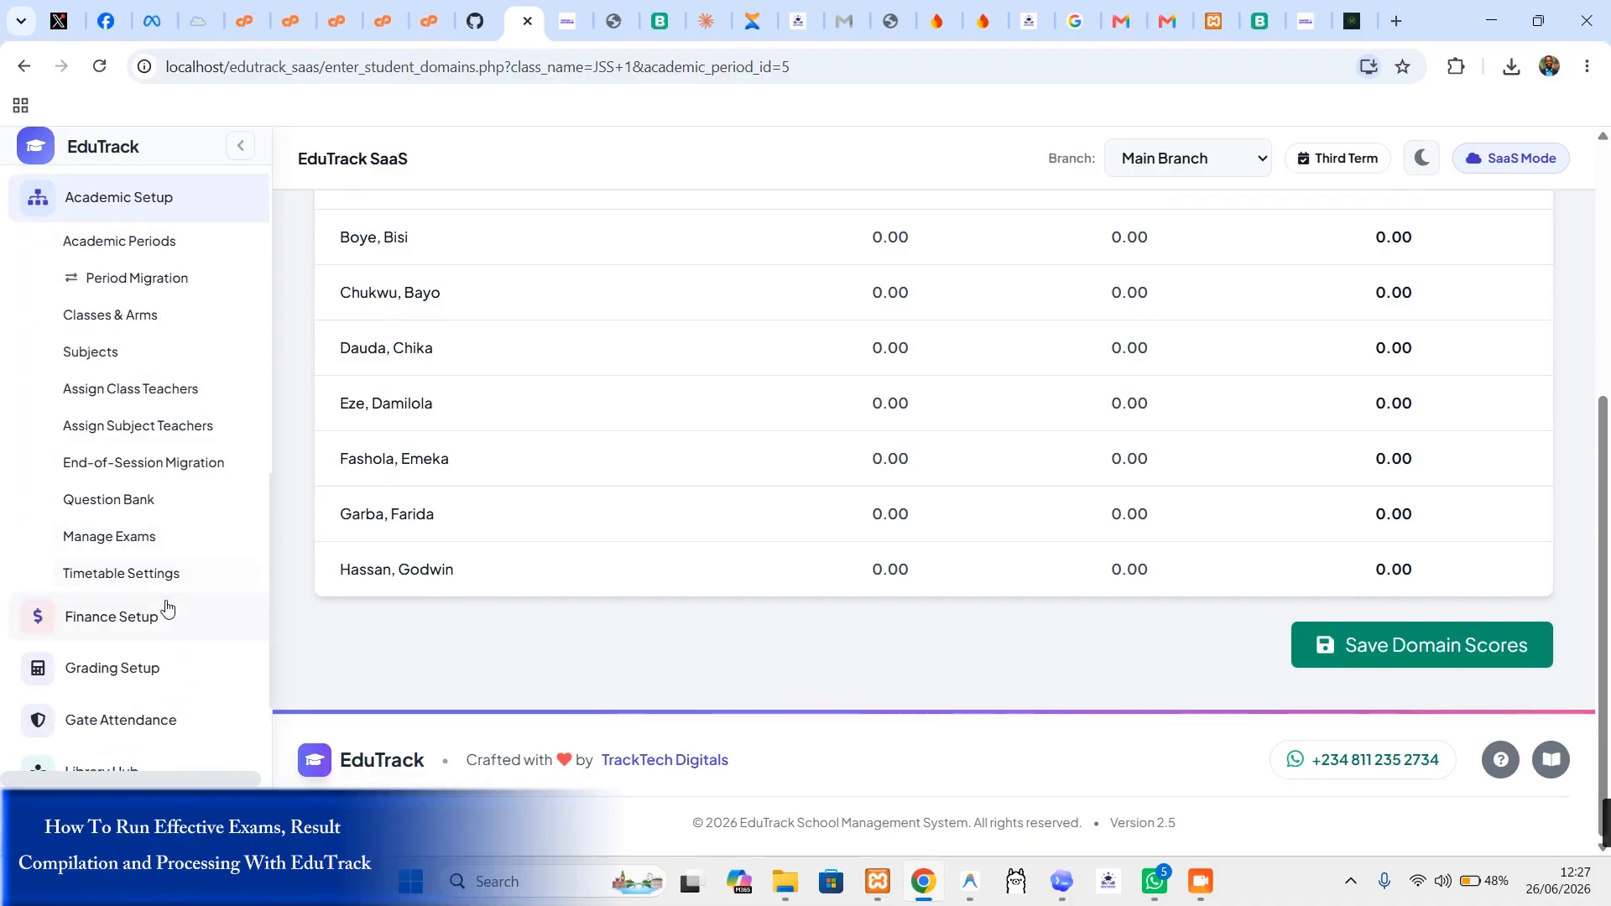
{"action": "left_click", "coordinate": [147, 669]}
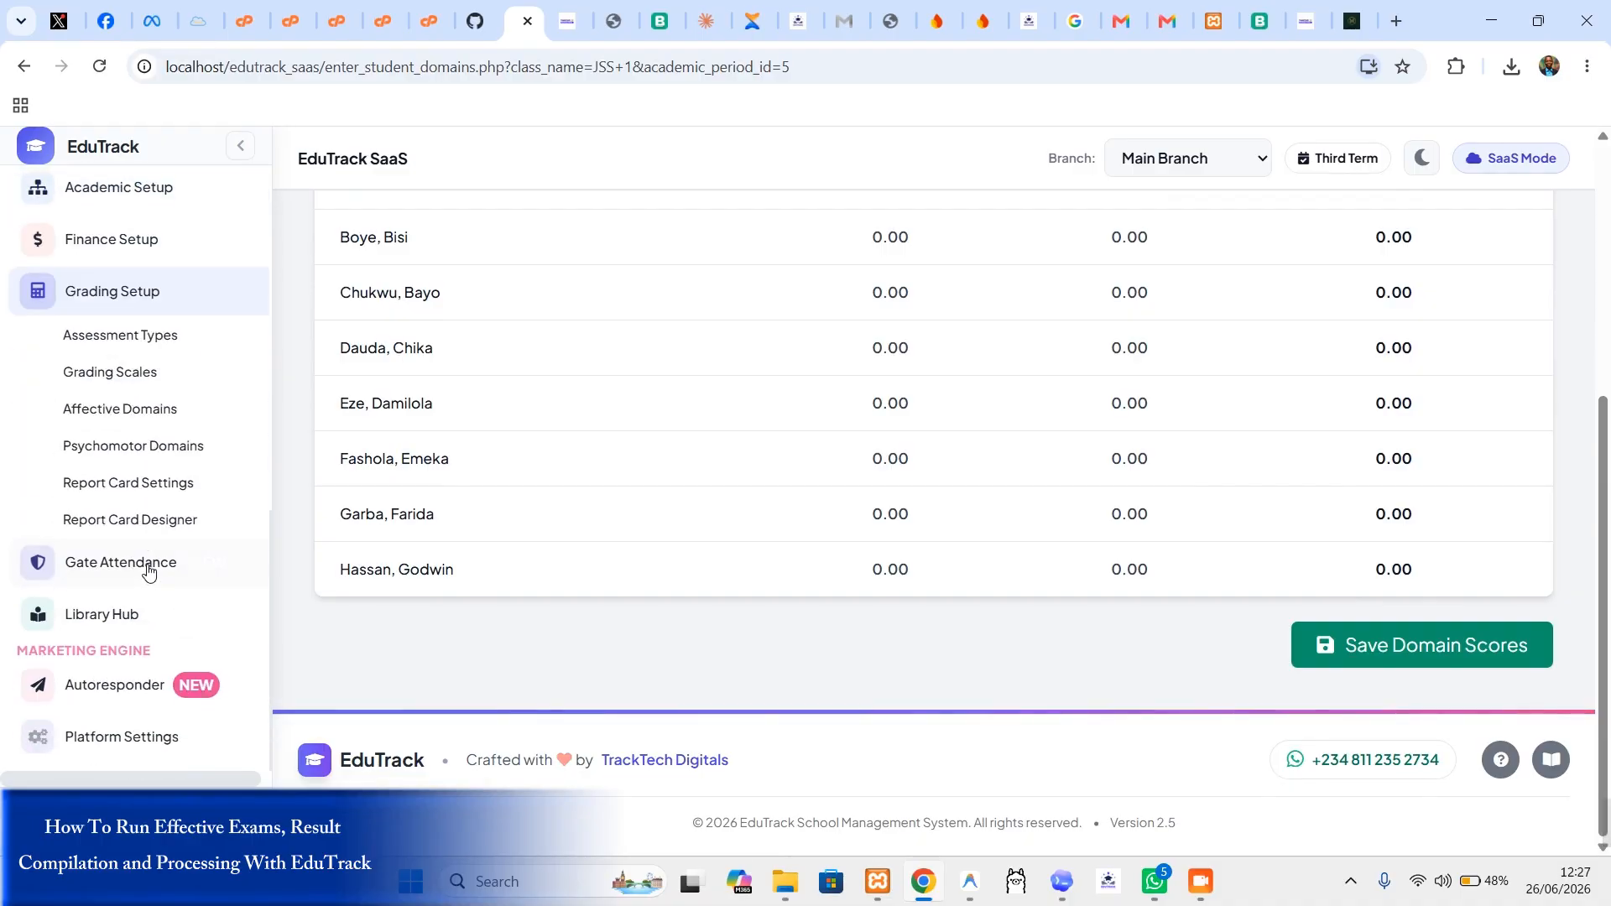
{"action": "left_click", "coordinate": [156, 408]}
Step: Add Punctuality as a new affective domain trait
{"action": "left_click", "coordinate": [495, 406]}
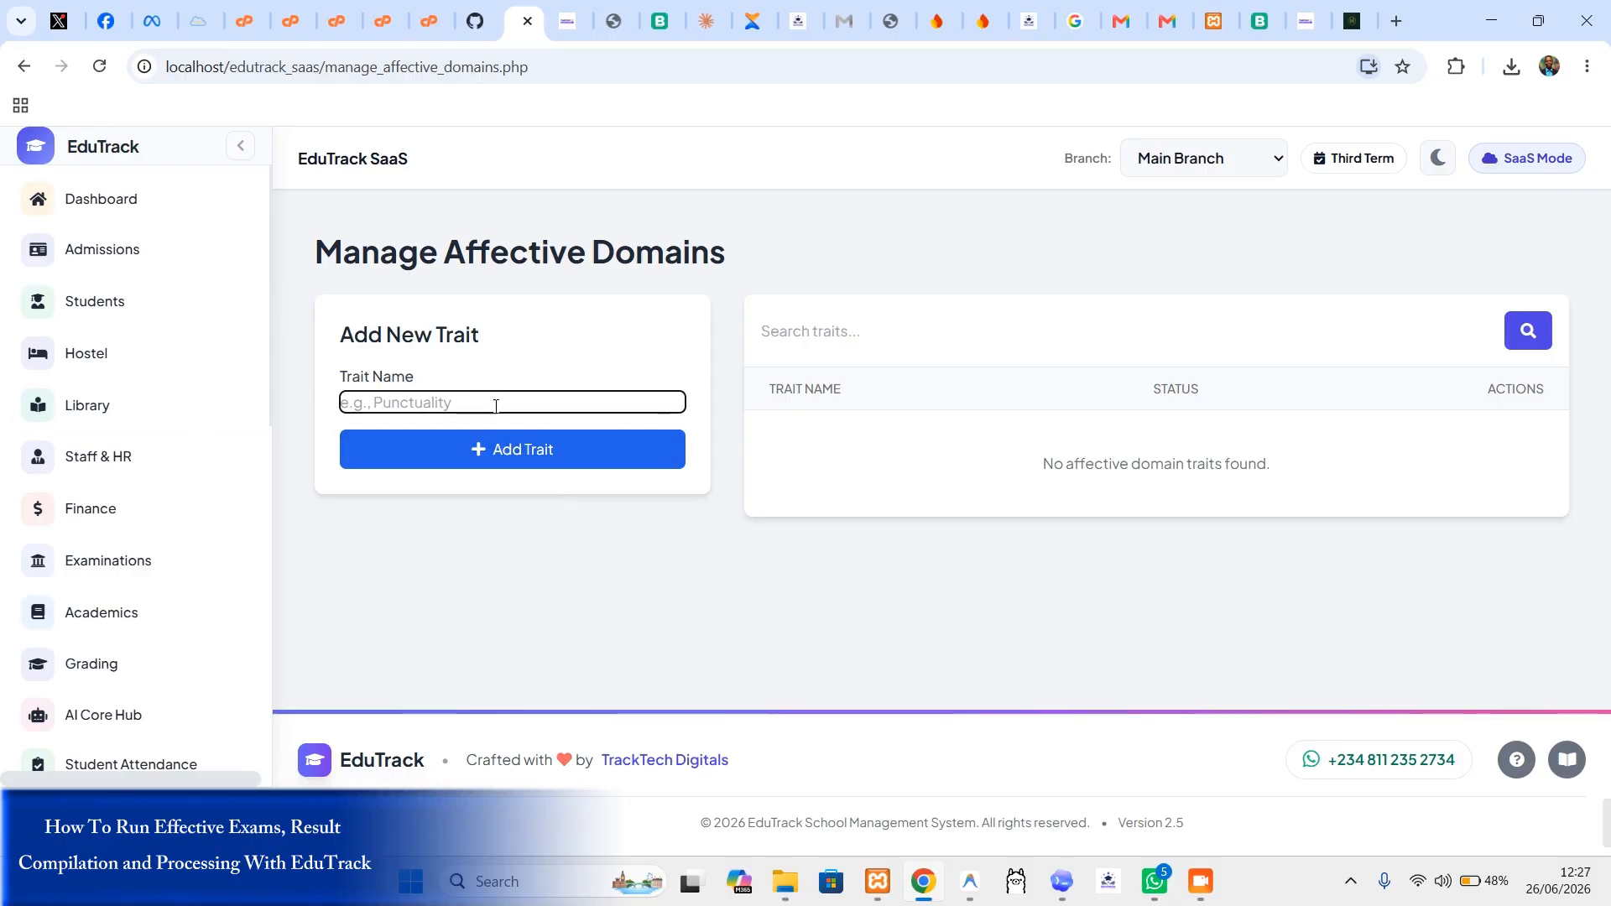
{"action": "type", "text": "Punctua"}
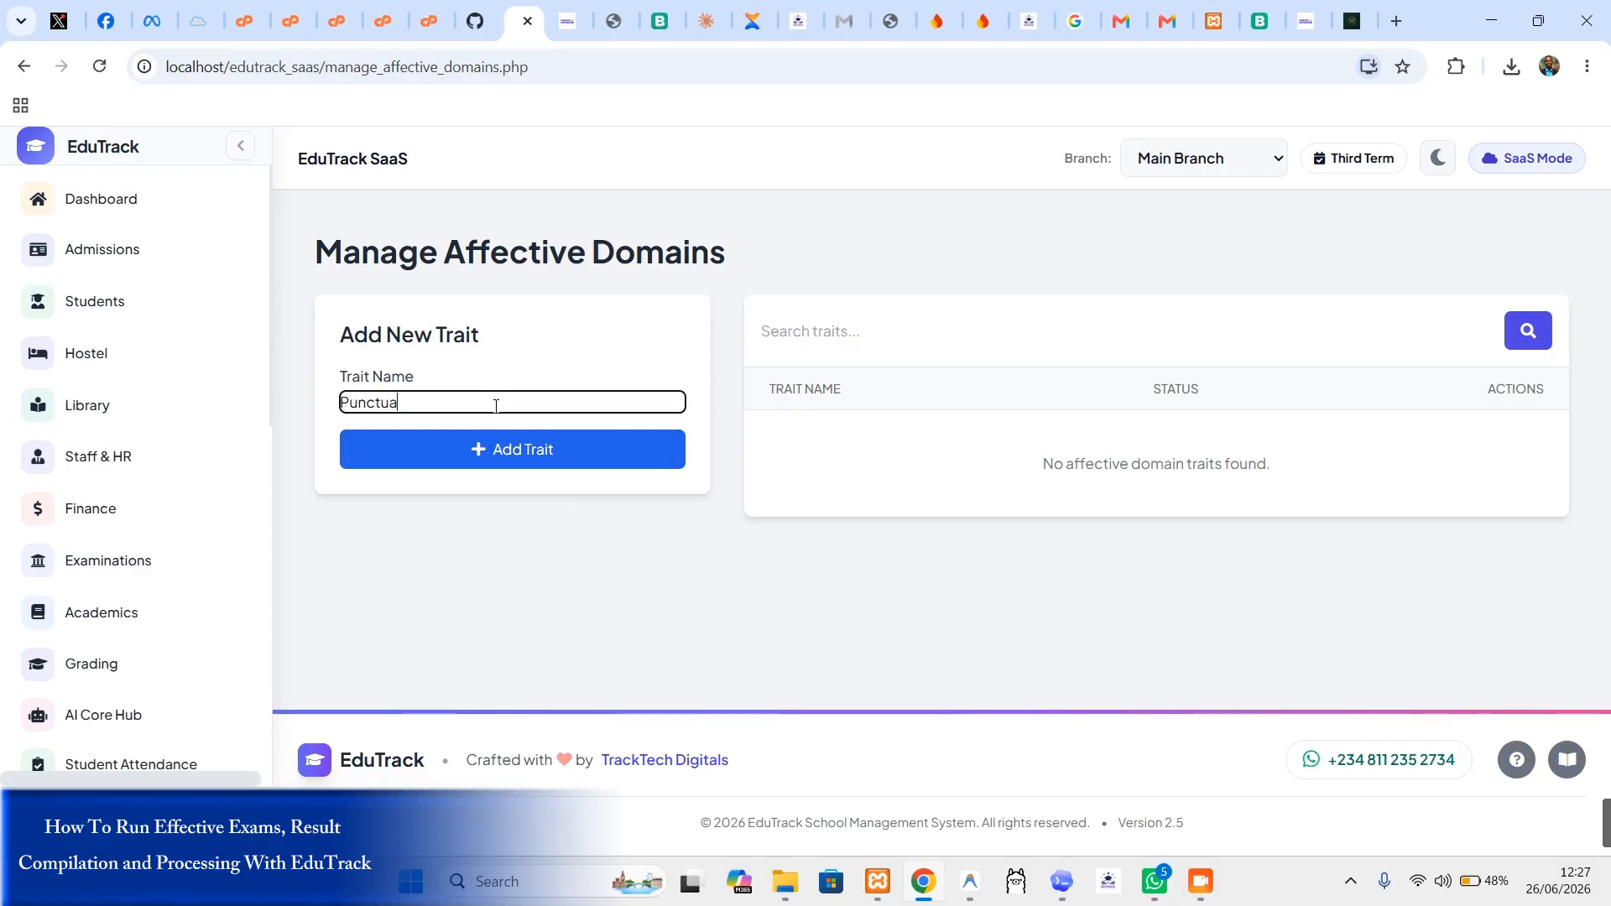
{"action": "type", "text": "lity"}
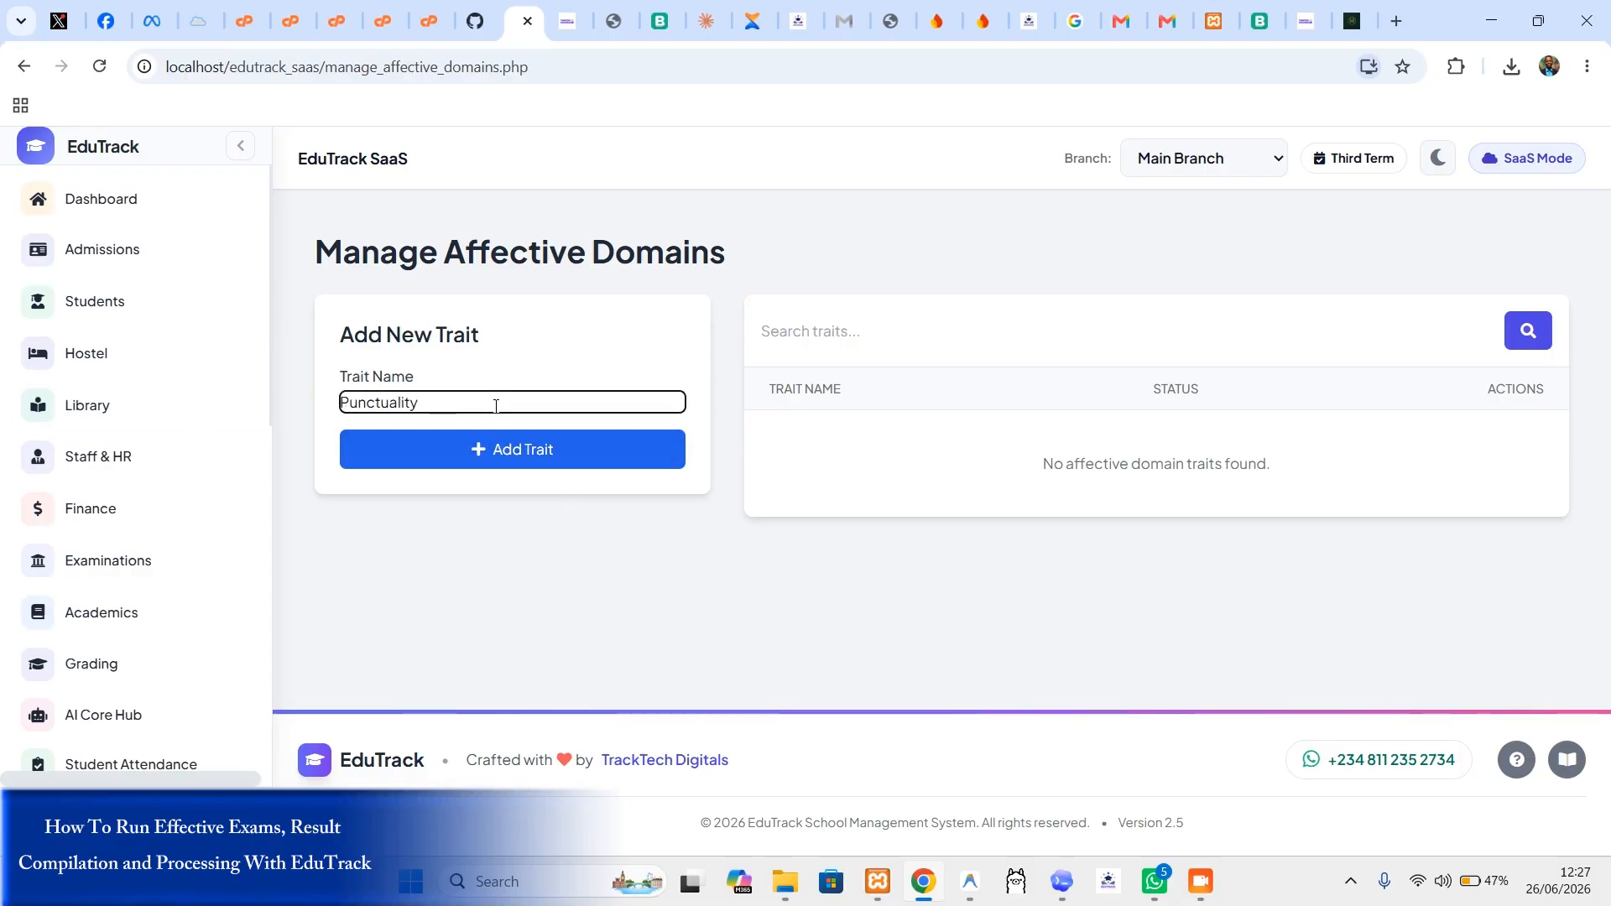
{"action": "left_click", "coordinate": [495, 449]}
Step: Add Communication Skill as another affective domain trait
{"action": "left_click", "coordinate": [438, 476]}
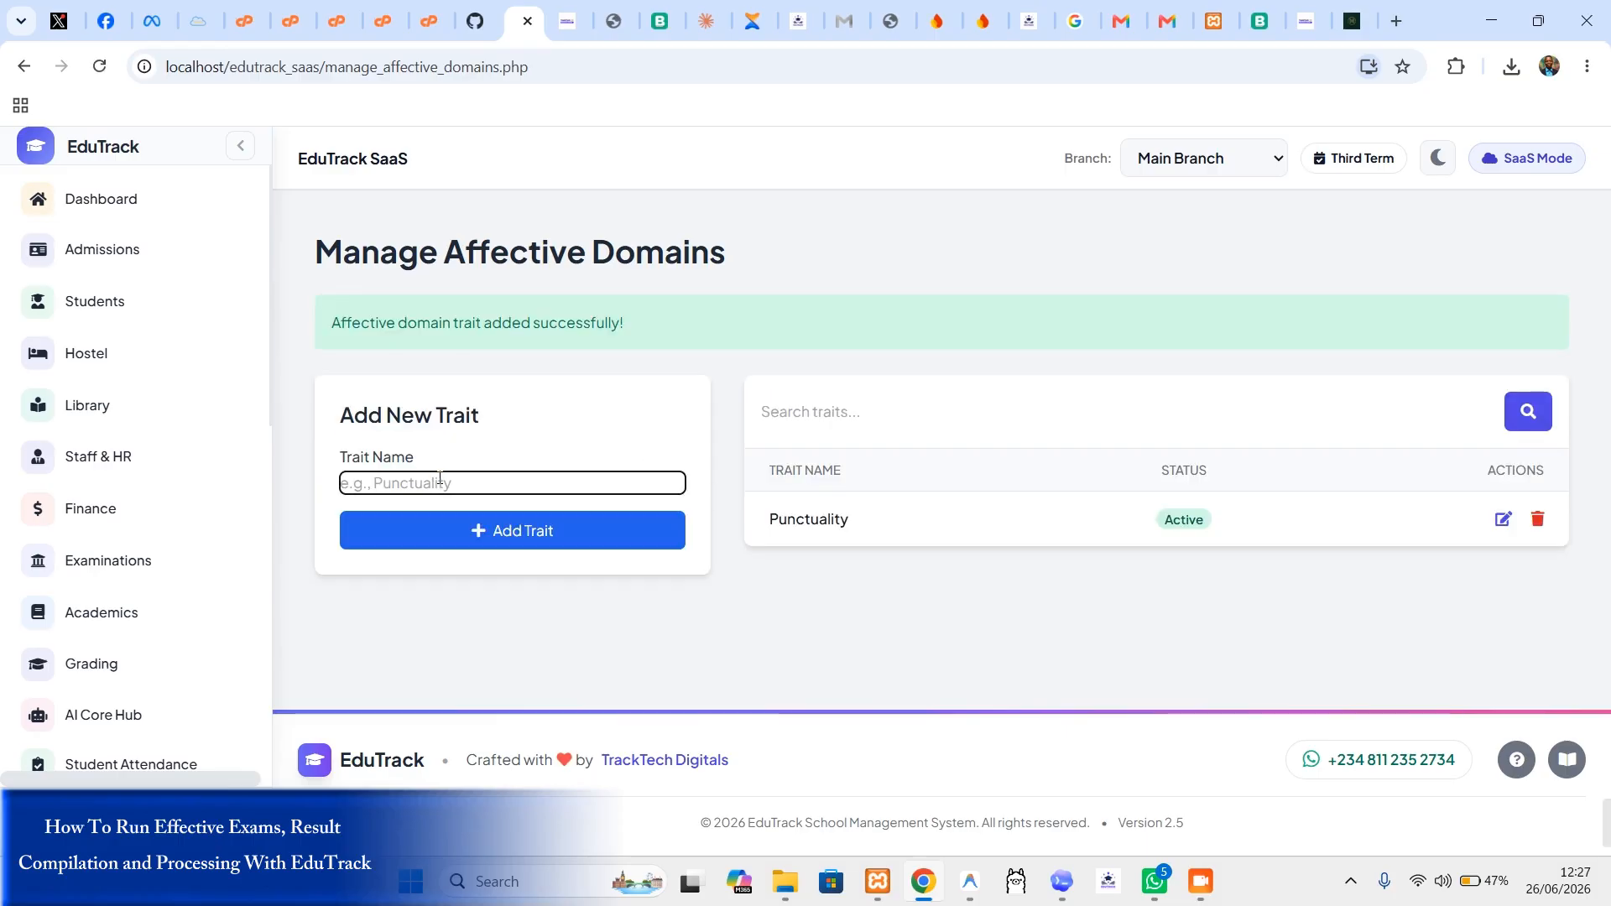
{"action": "type", "text": "Commu"}
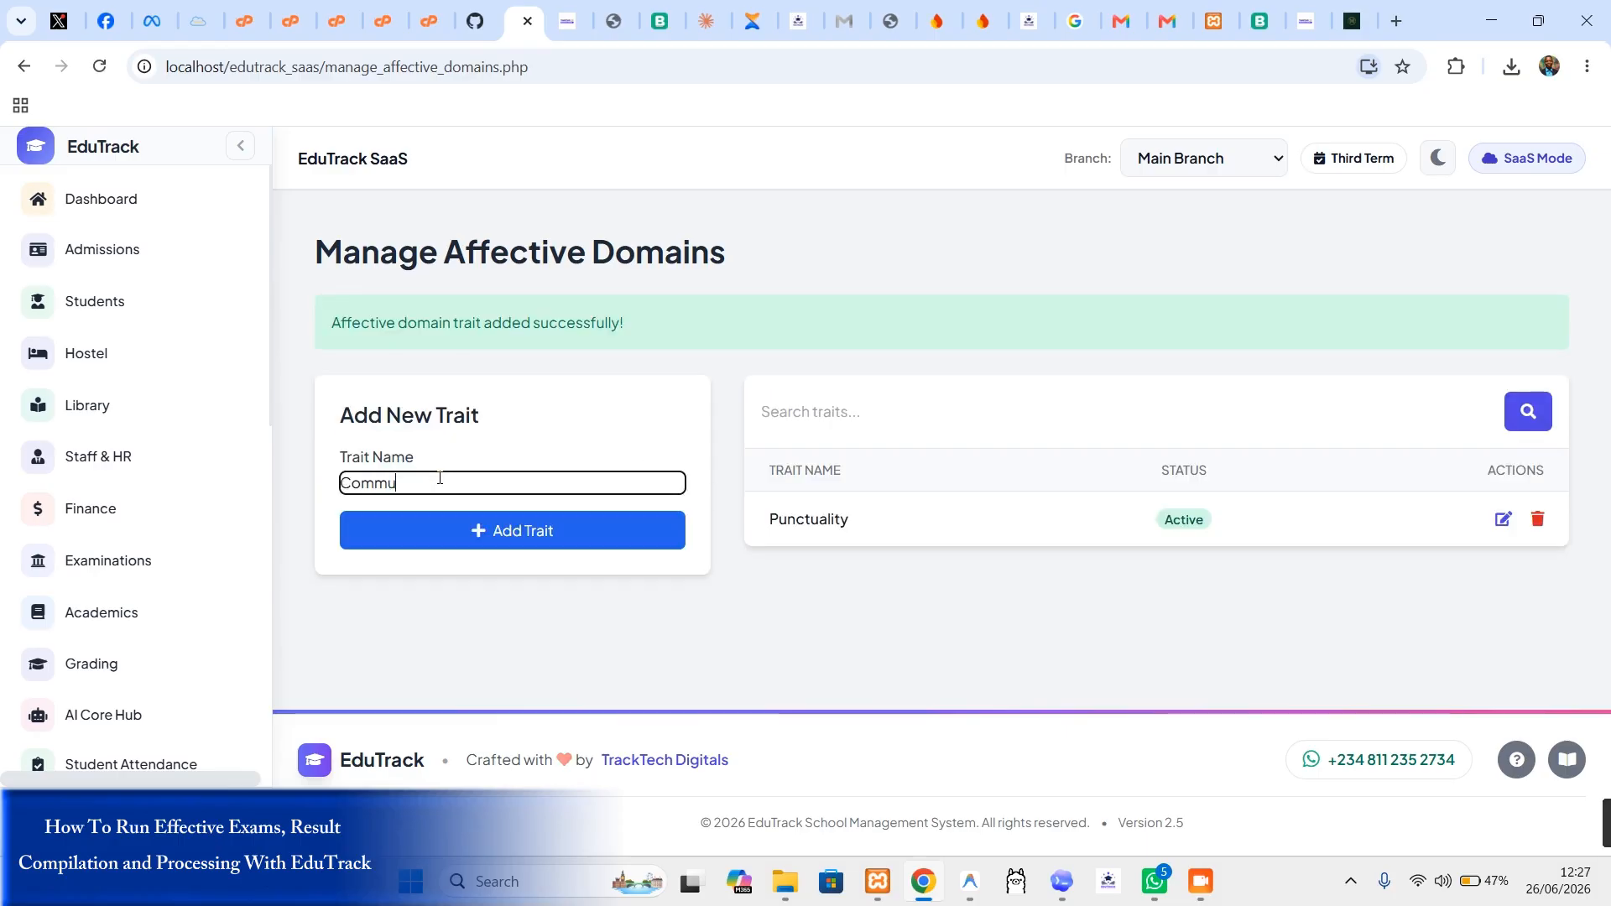
{"action": "type", "text": "nication"}
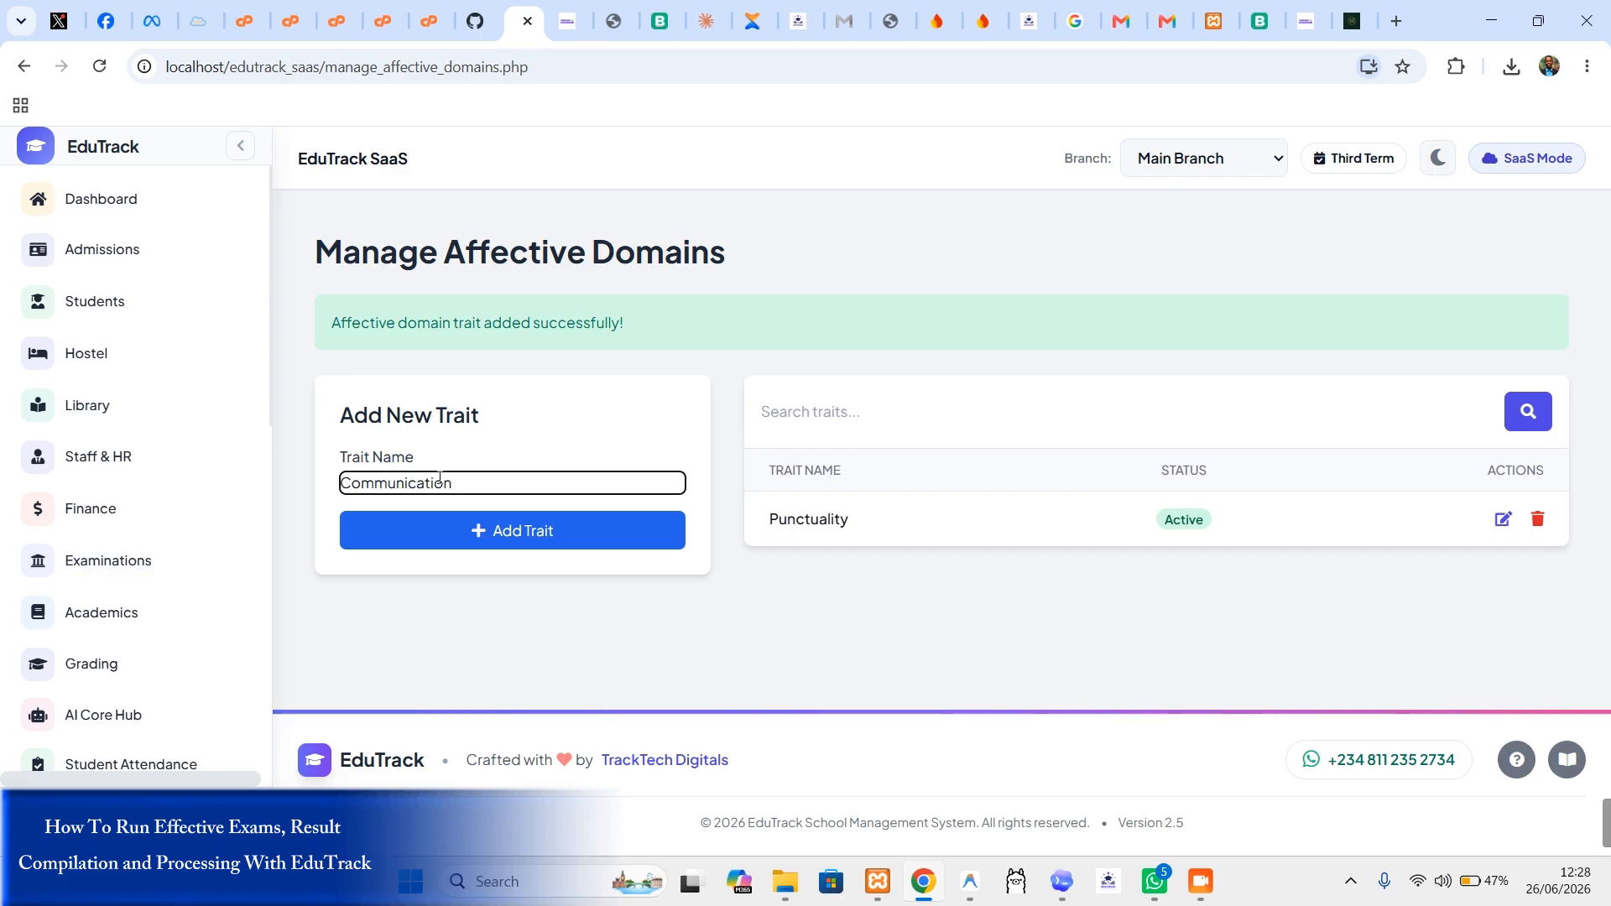
{"action": "type", "text": " Skill"}
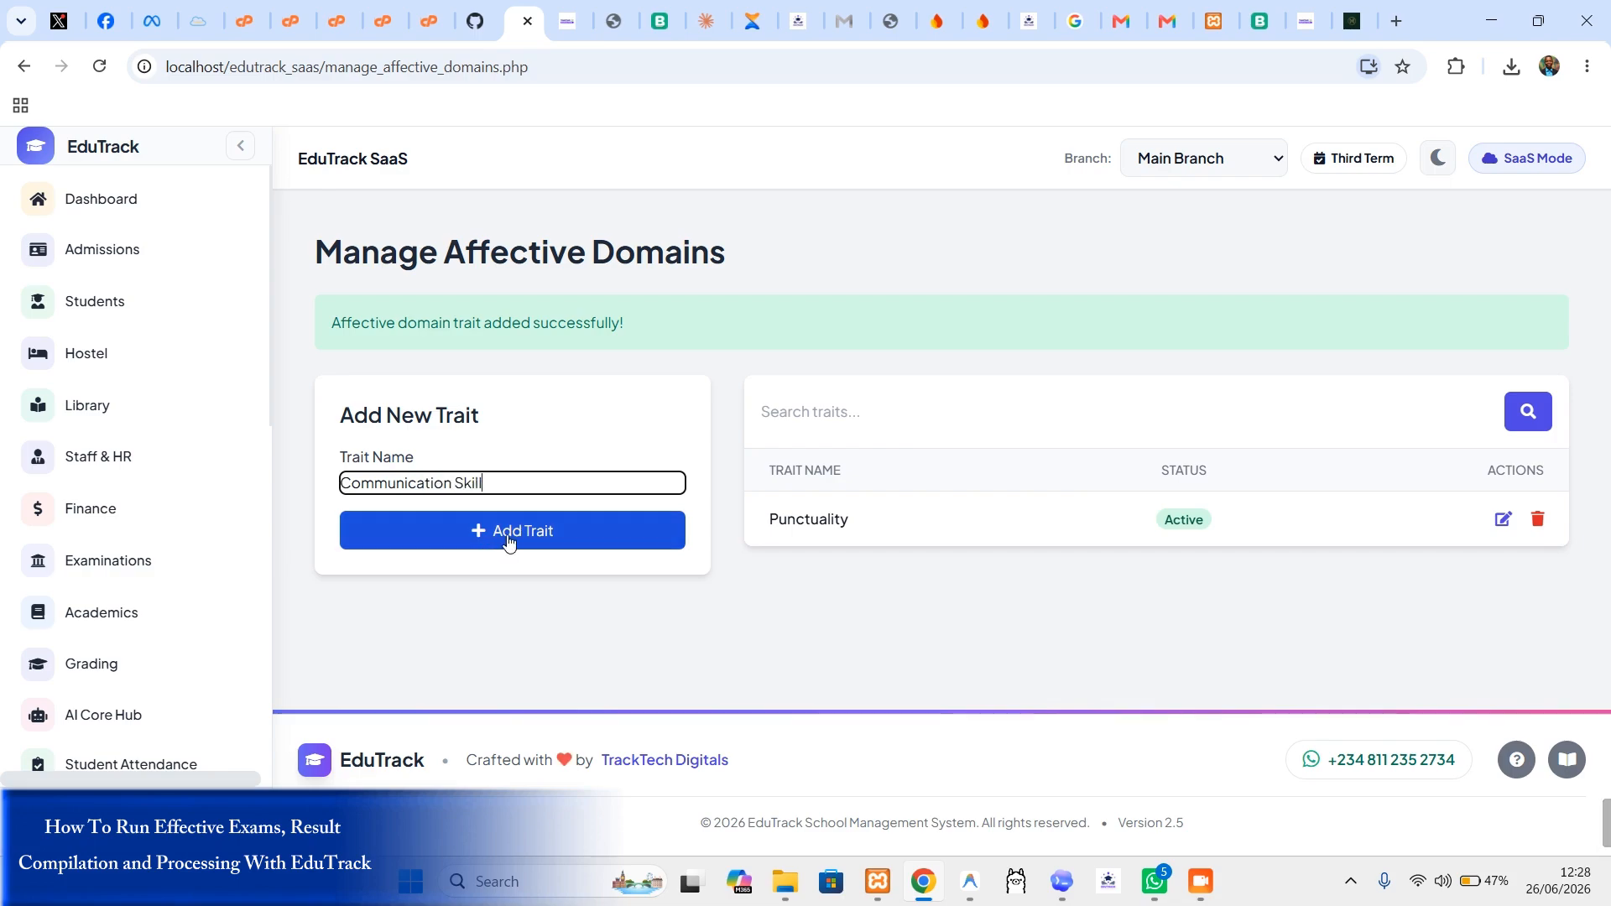
{"action": "left_click", "coordinate": [507, 540]}
Step: Open the Psychomotor Domains page of the grading setup and add the skill Handwriting
{"action": "scroll", "coordinate": [190, 568], "scroll_direction": "down", "scroll_amount": 3}
{"action": "scroll", "coordinate": [138, 630], "scroll_direction": "down", "scroll_amount": 3}
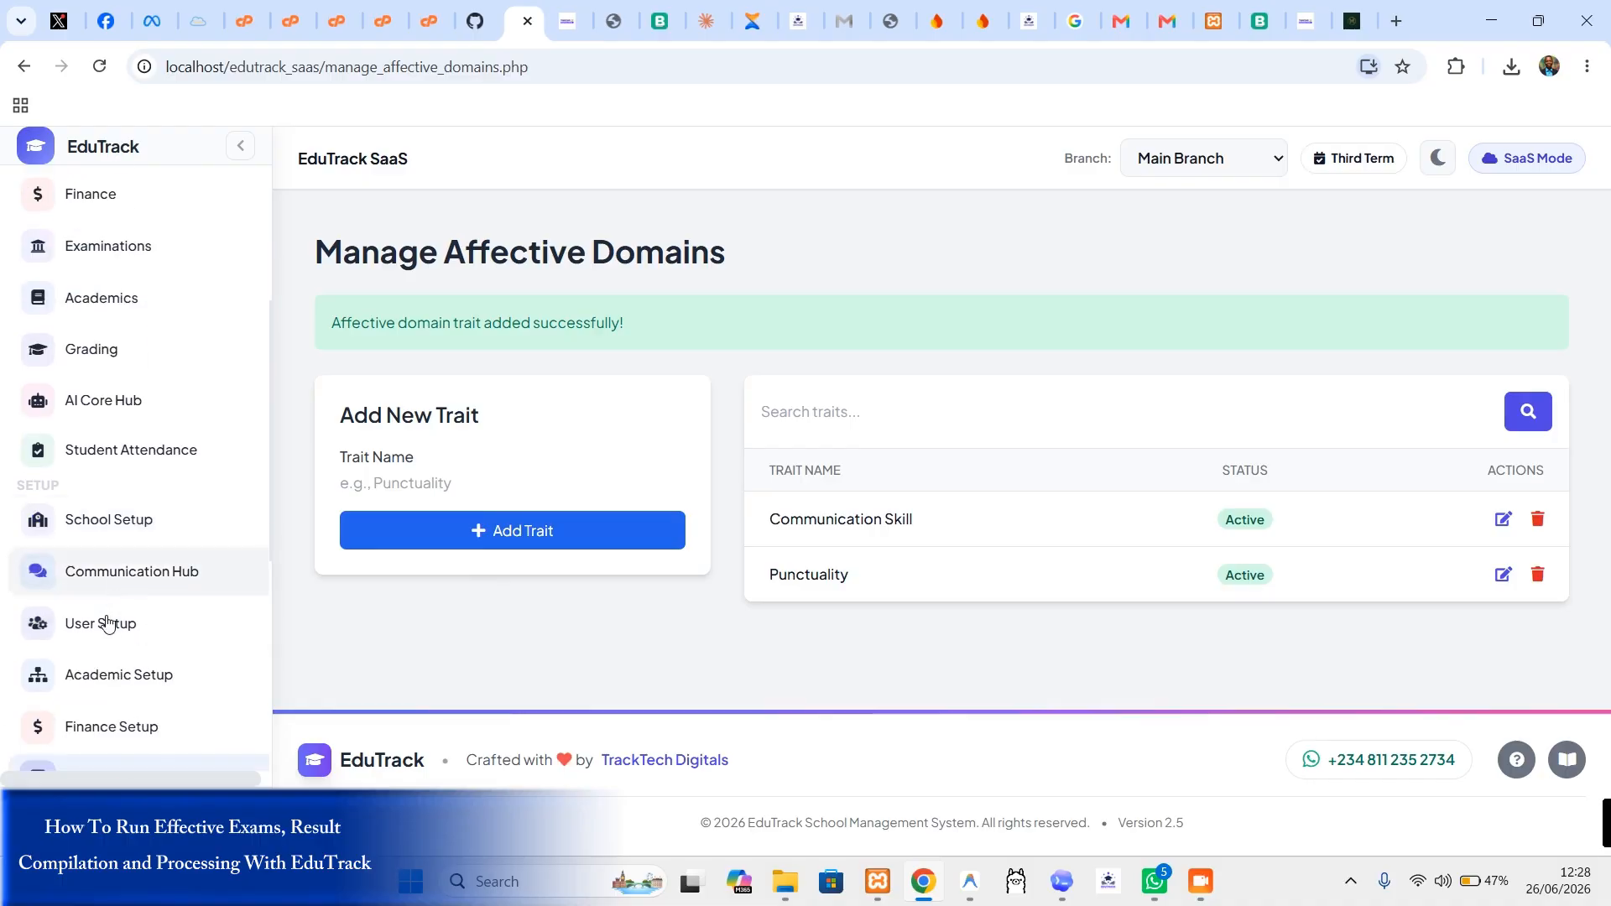
{"action": "left_click", "coordinate": [164, 725]}
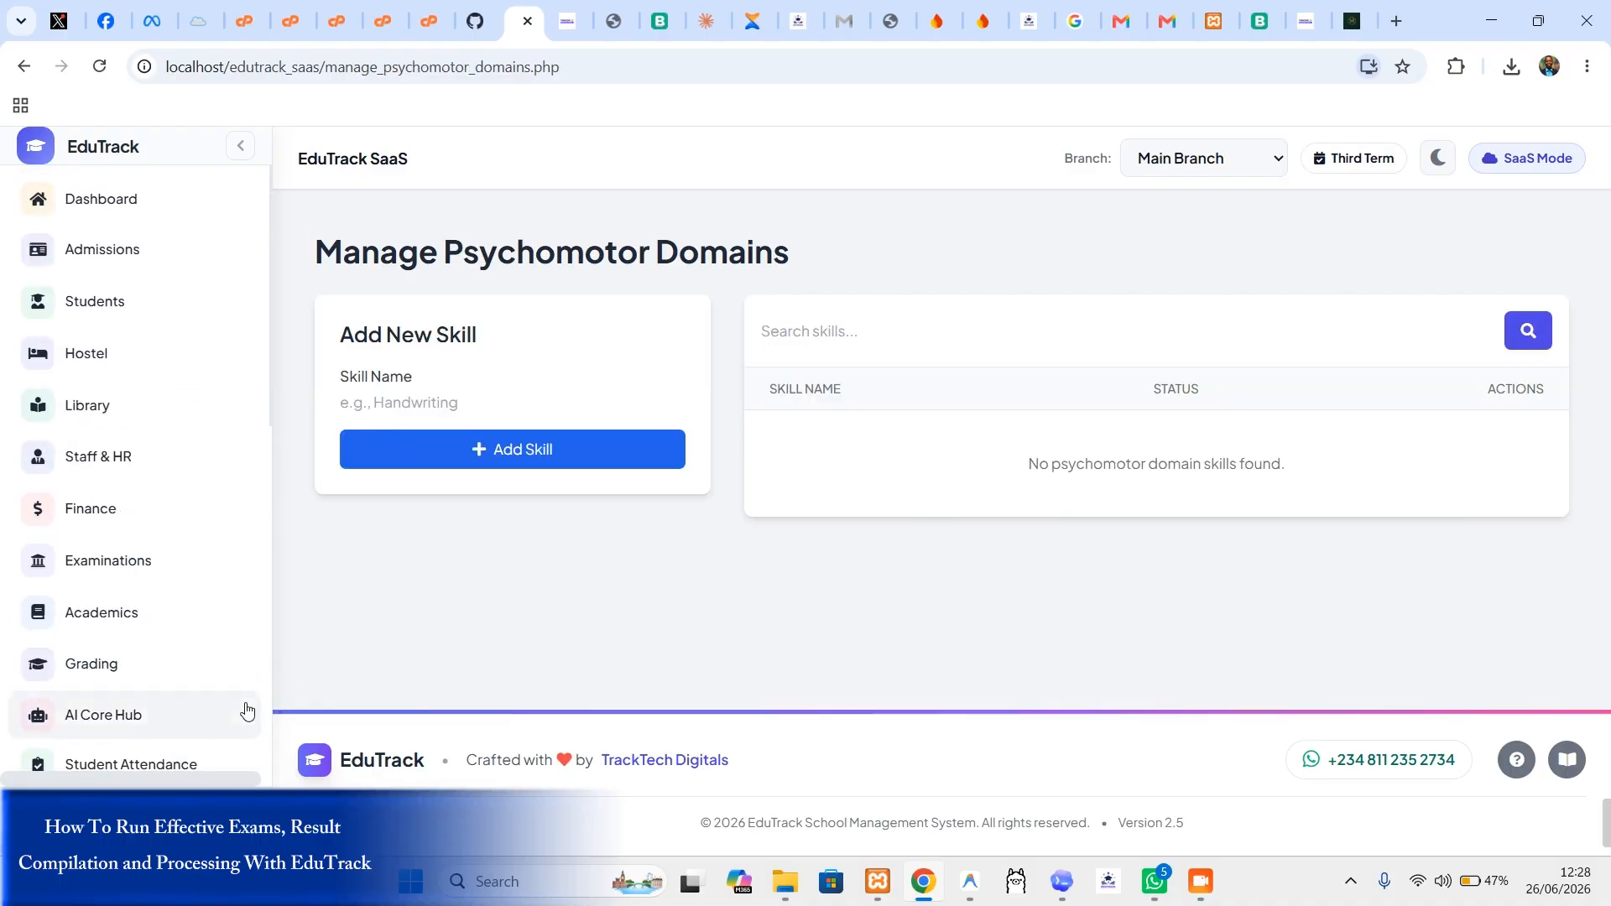
{"action": "left_click", "coordinate": [487, 394]}
{"action": "type", "text": "Handw"}
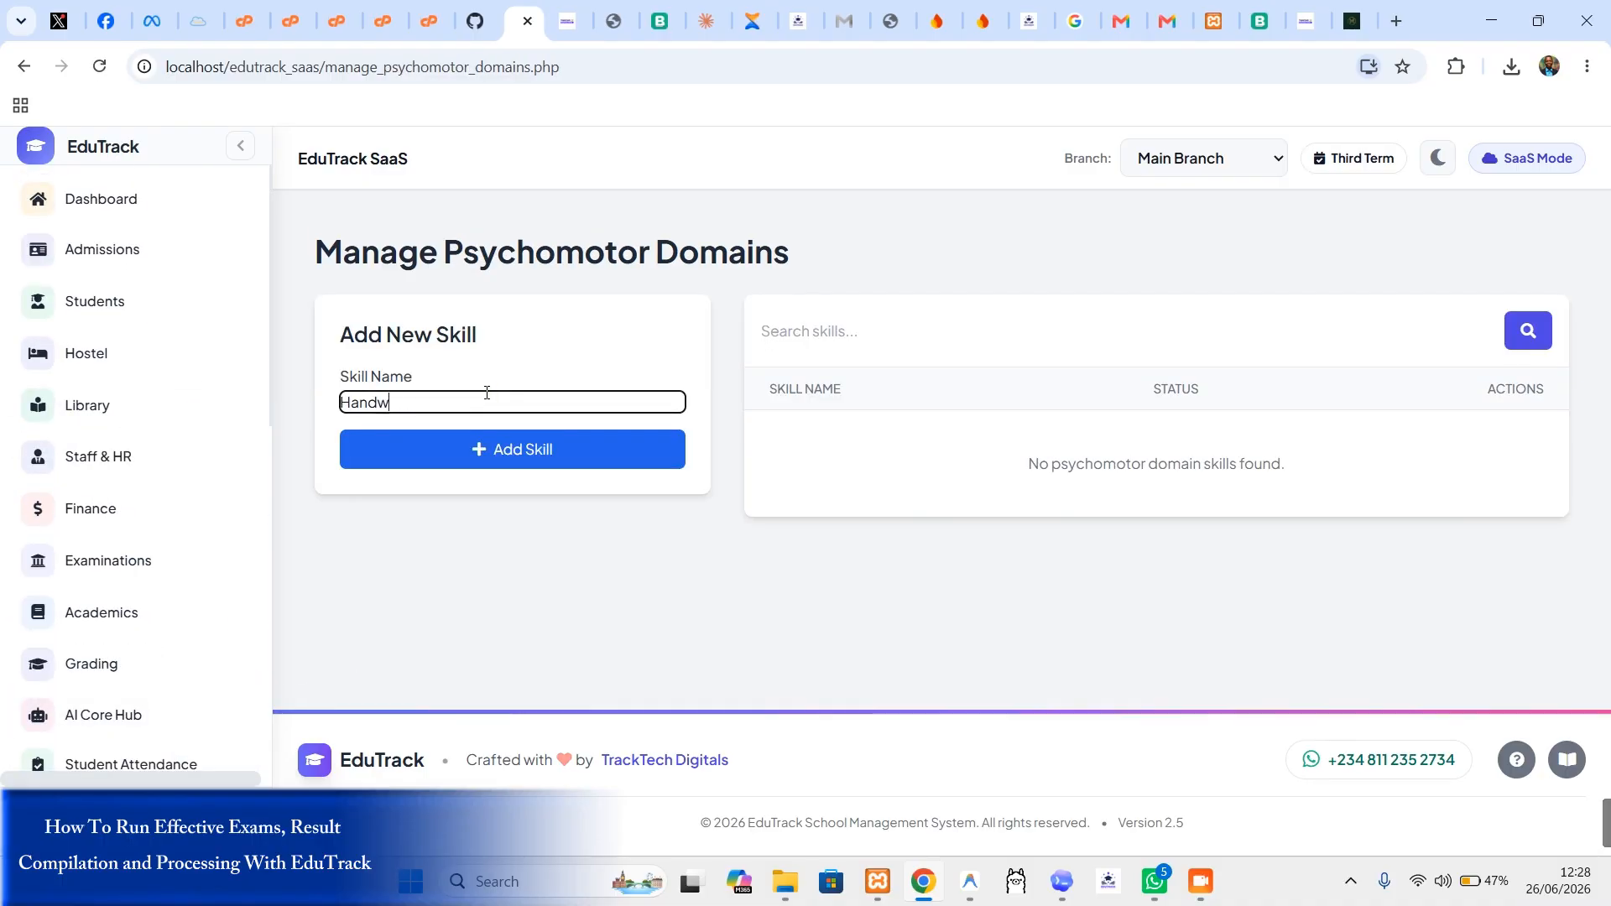
{"action": "type", "text": "riting"}
{"action": "left_click", "coordinate": [513, 450]}
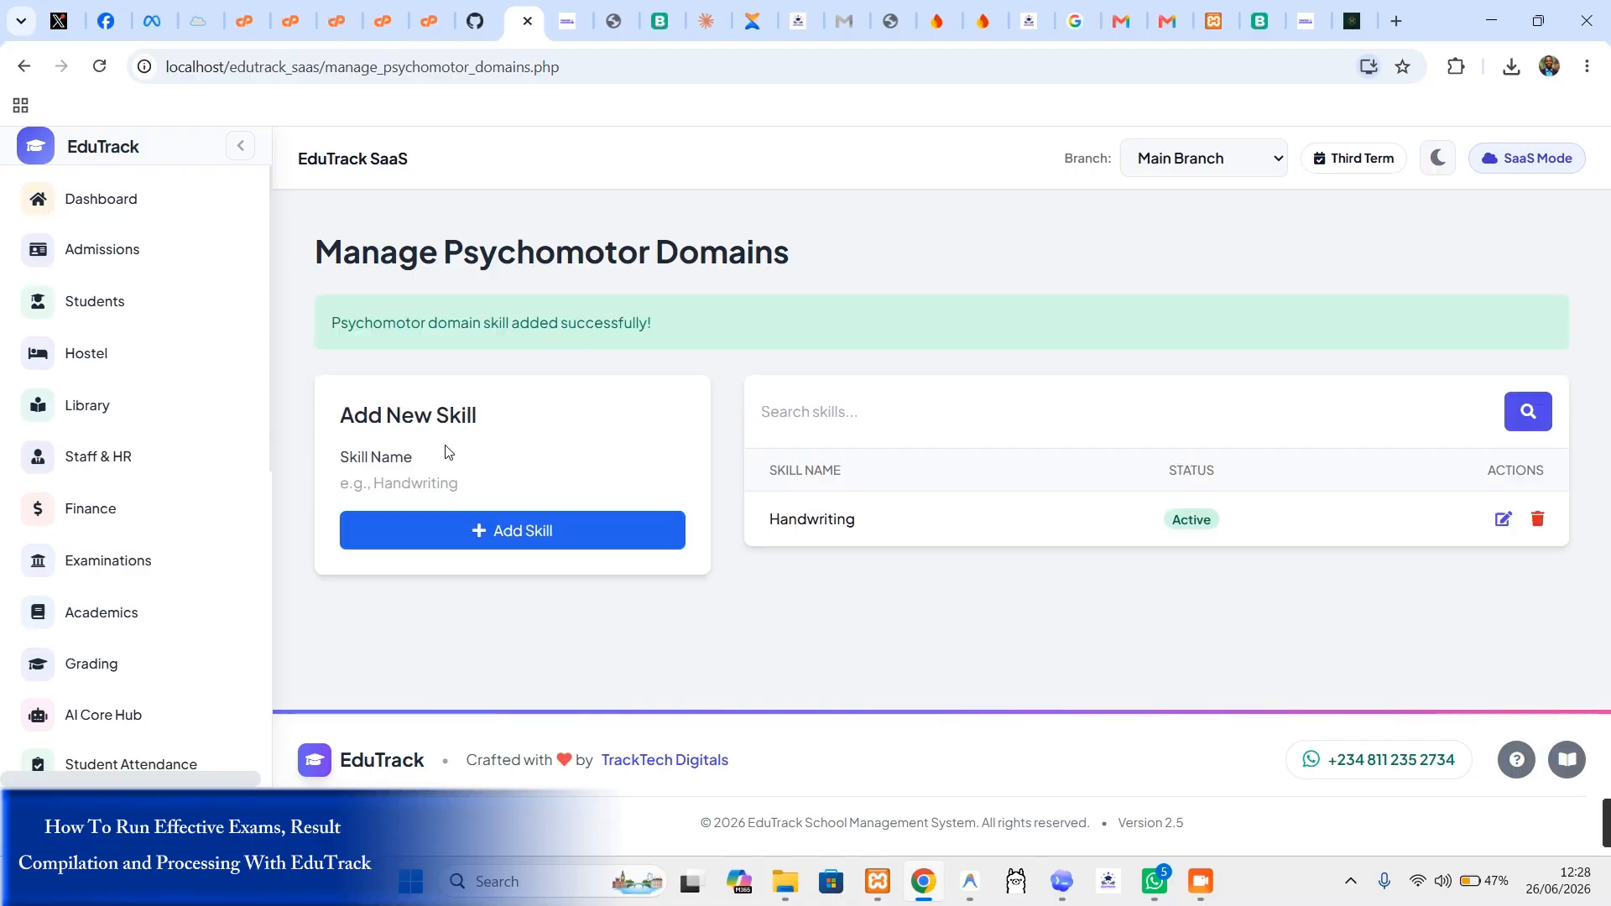
Step: Add Sports as a psychomotor domain skill
{"action": "left_click", "coordinate": [473, 485]}
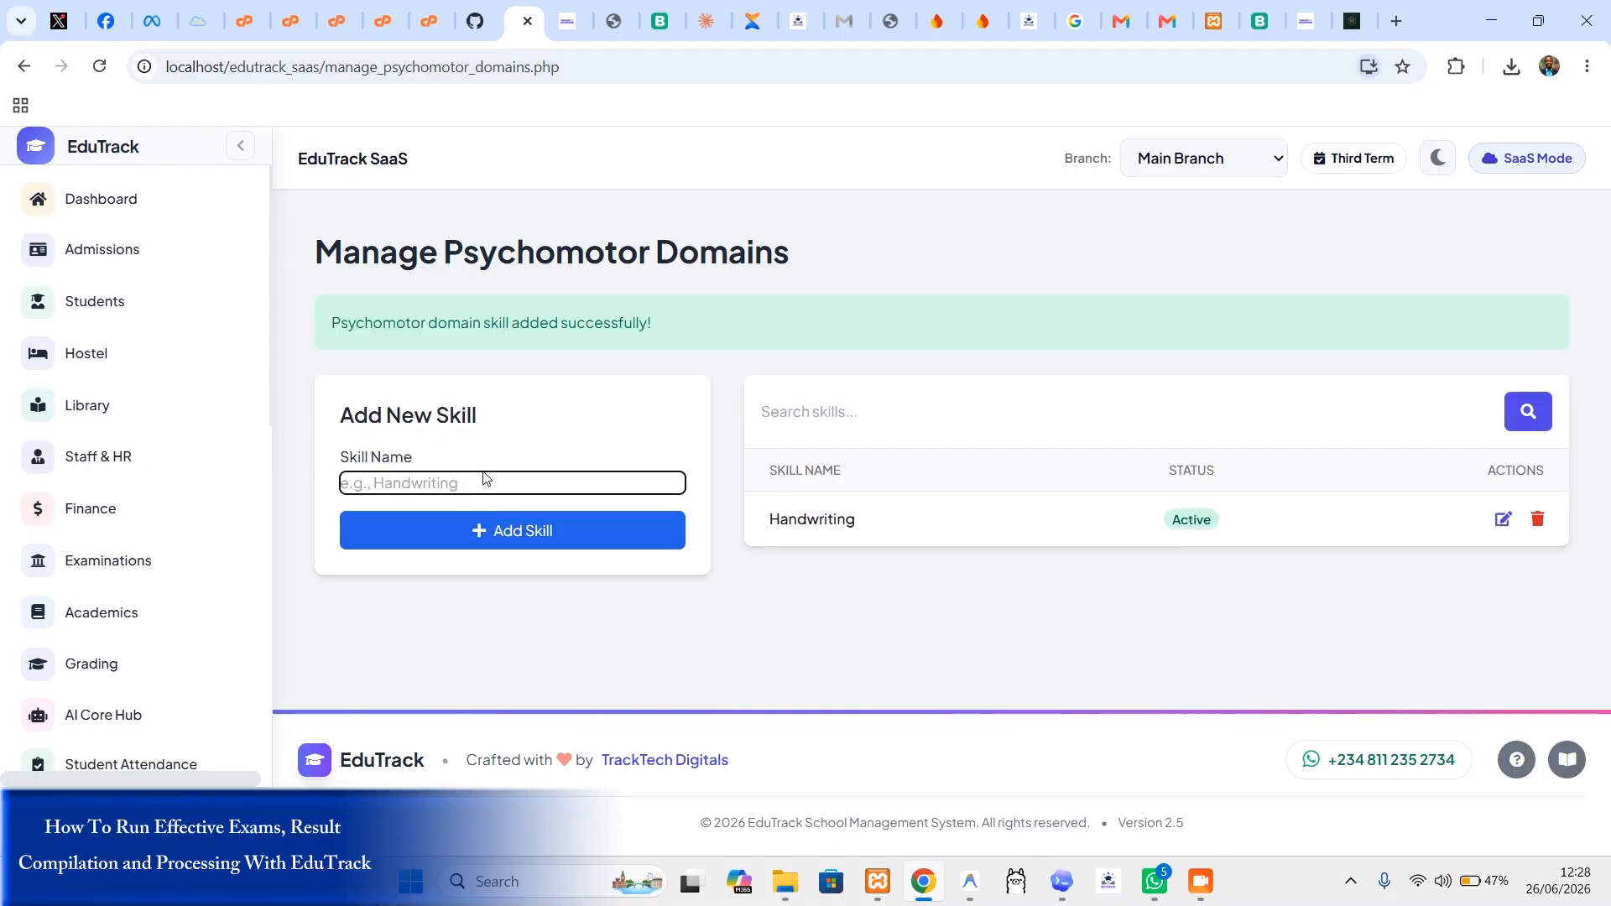
{"action": "type", "text": "Sports"}
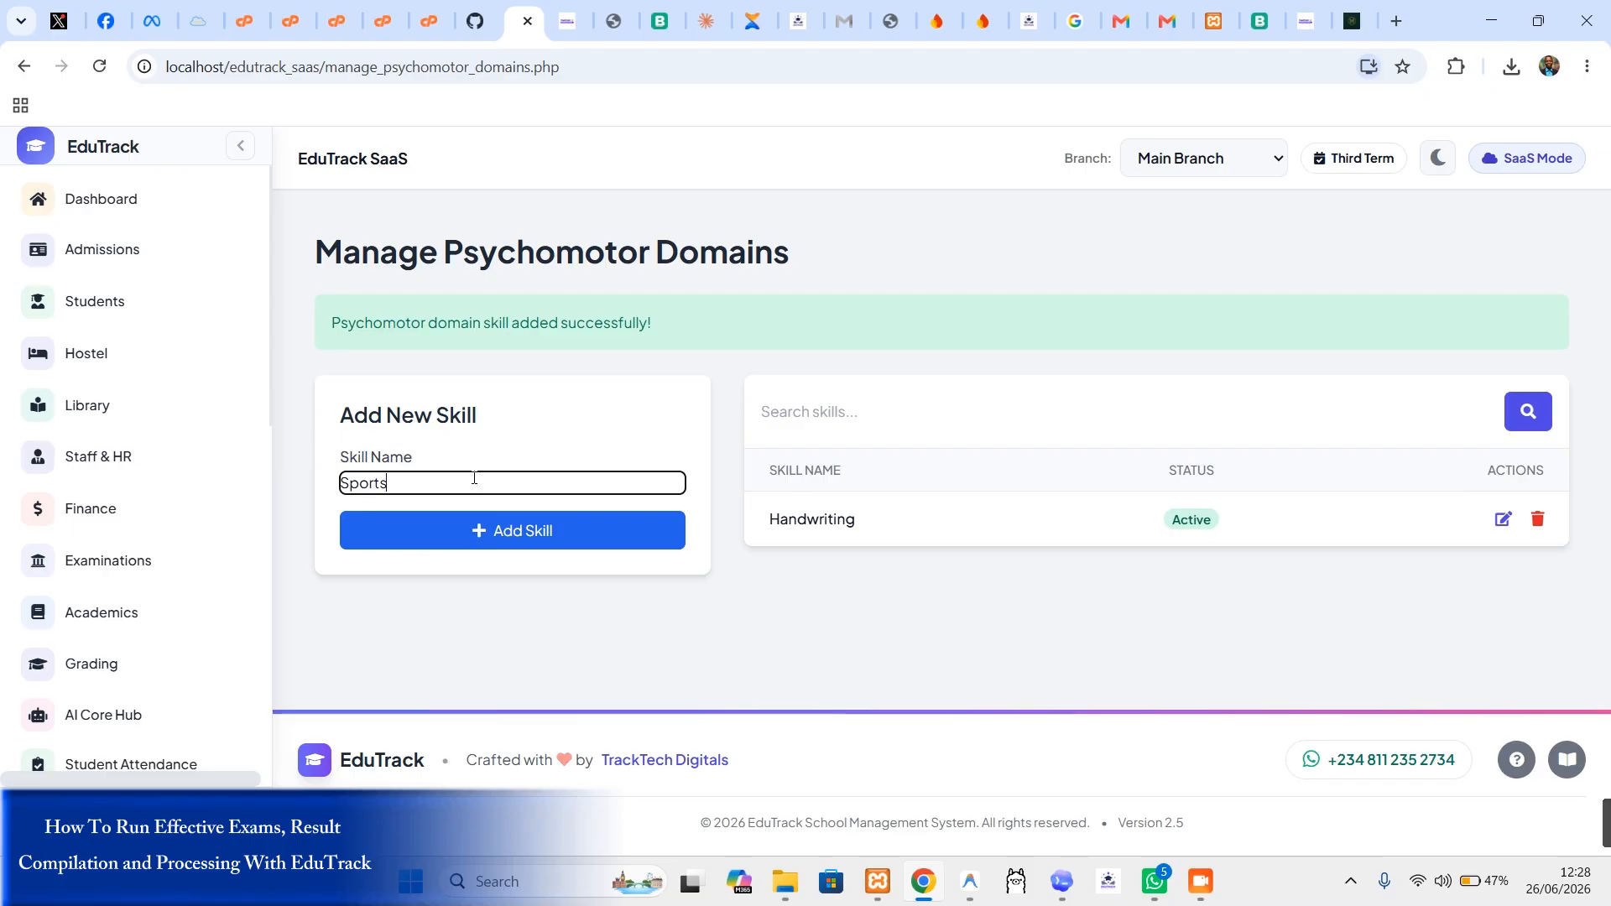
{"action": "left_click", "coordinate": [480, 529]}
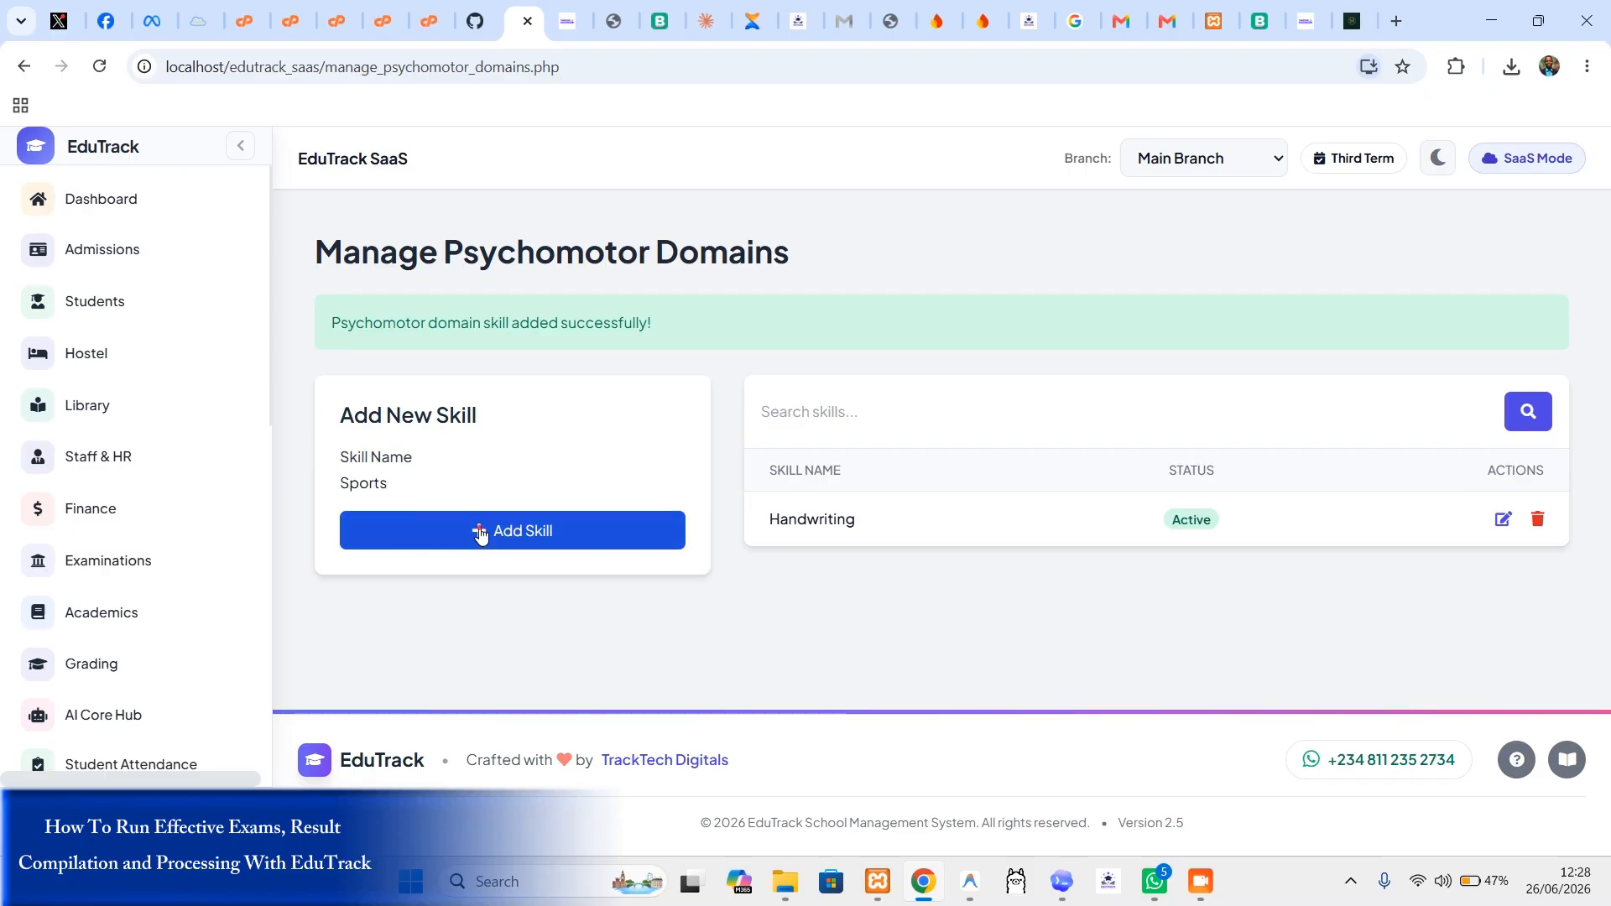
Step: Add Arts and Craft as a third psychomotor domain skill
{"action": "left_click", "coordinate": [431, 484]}
{"action": "type", "text": "Athleti"}
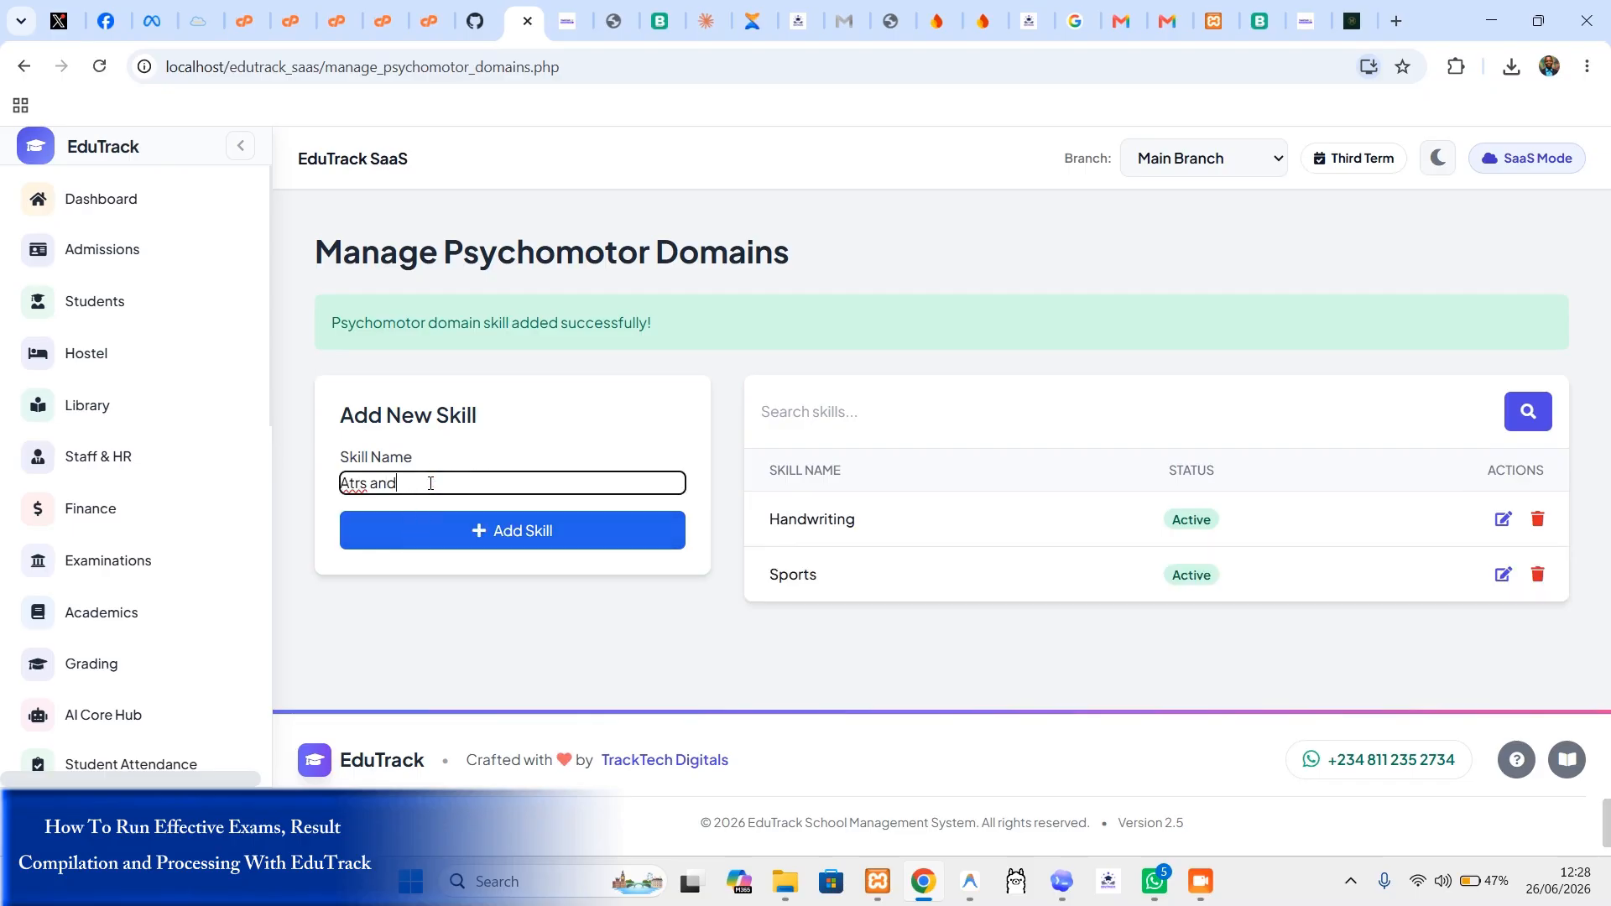
{"action": "key", "text": "BackSpace"}
{"action": "key", "text": "BackSpace"}
{"action": "key", "text": "BackSpace"}
{"action": "key", "text": "BackSpace"}
{"action": "key", "text": "BackSpace"}
{"action": "type", "text": "rts and Craft"}
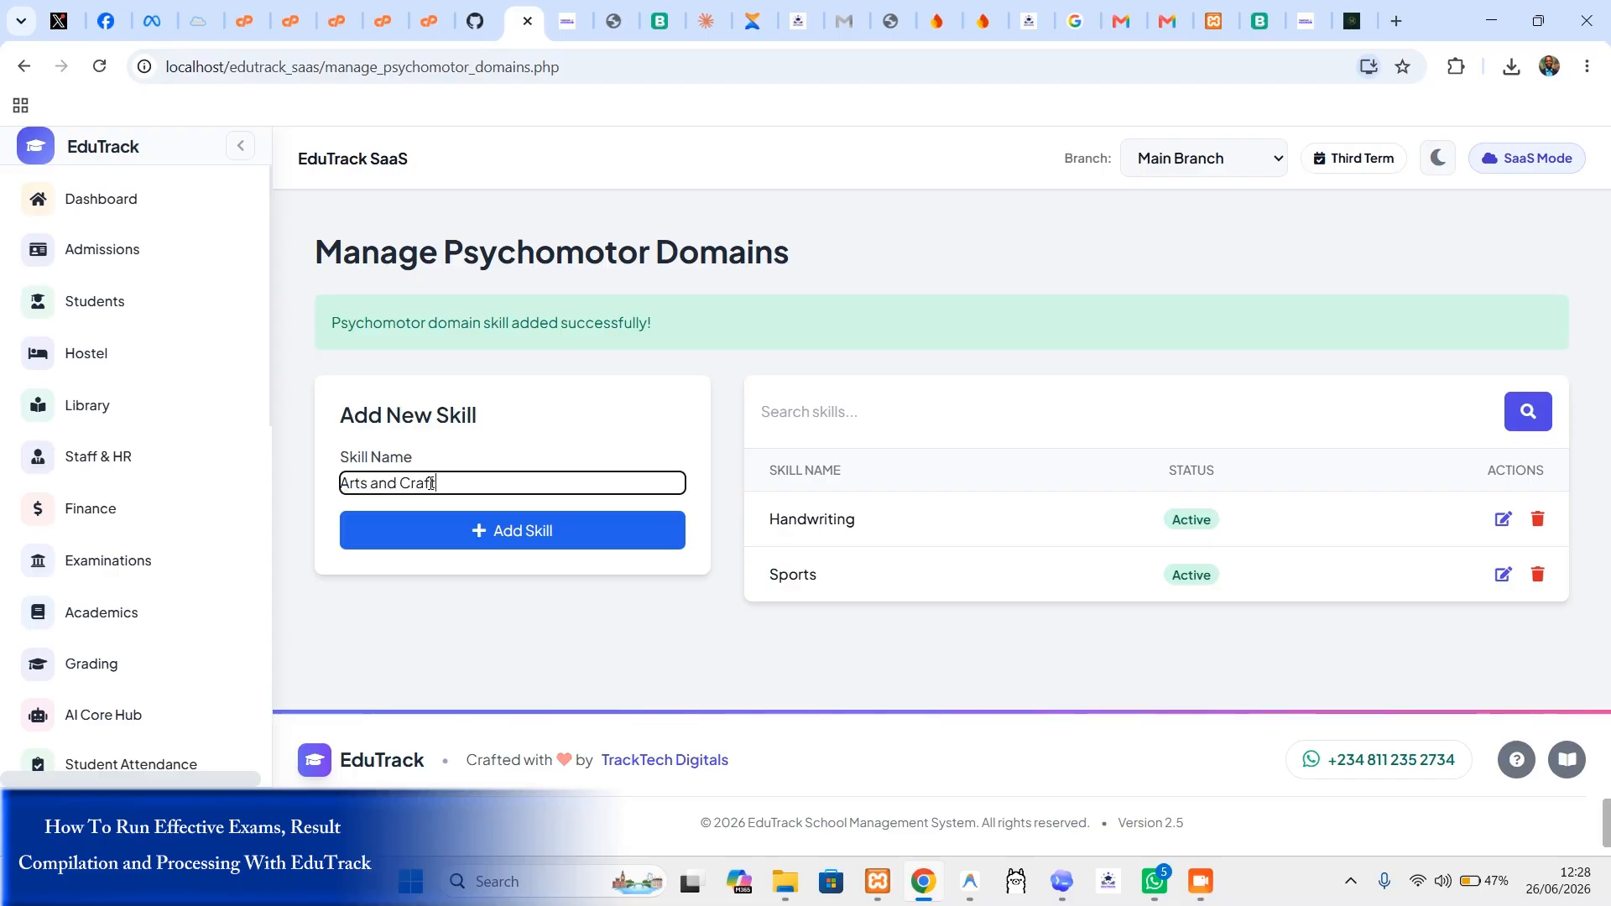
{"action": "left_click", "coordinate": [512, 531]}
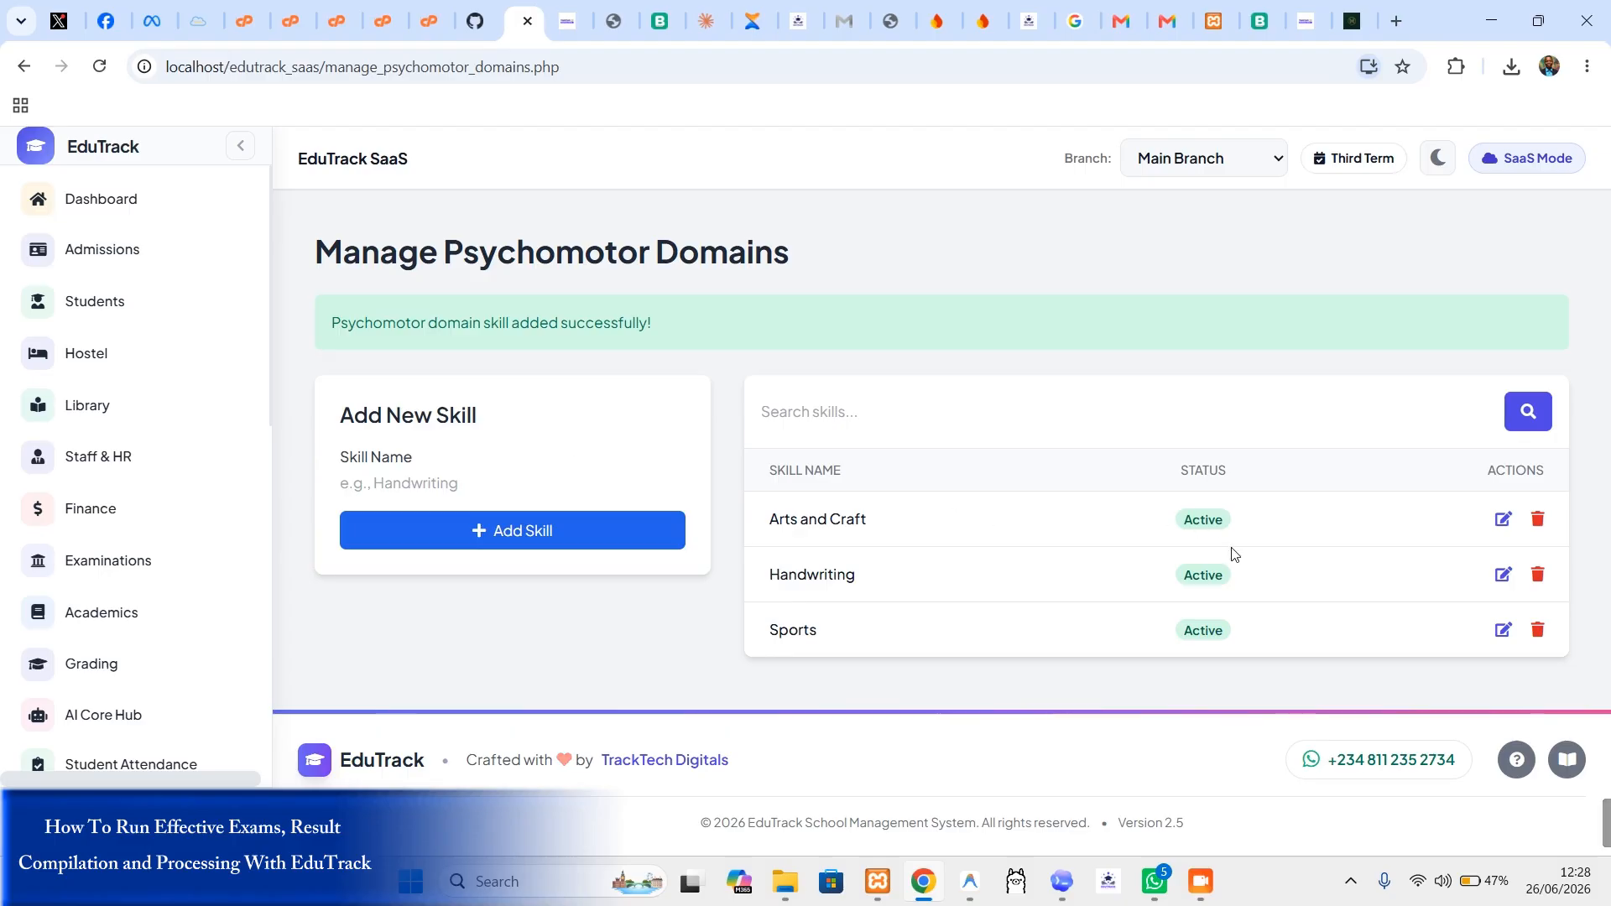
Step: Return to the Remarks & Domains page and load the JSS 1 students for Third Term (2025/2026)
{"action": "scroll", "coordinate": [138, 537], "scroll_direction": "down", "scroll_amount": 2}
{"action": "left_click", "coordinate": [111, 461]}
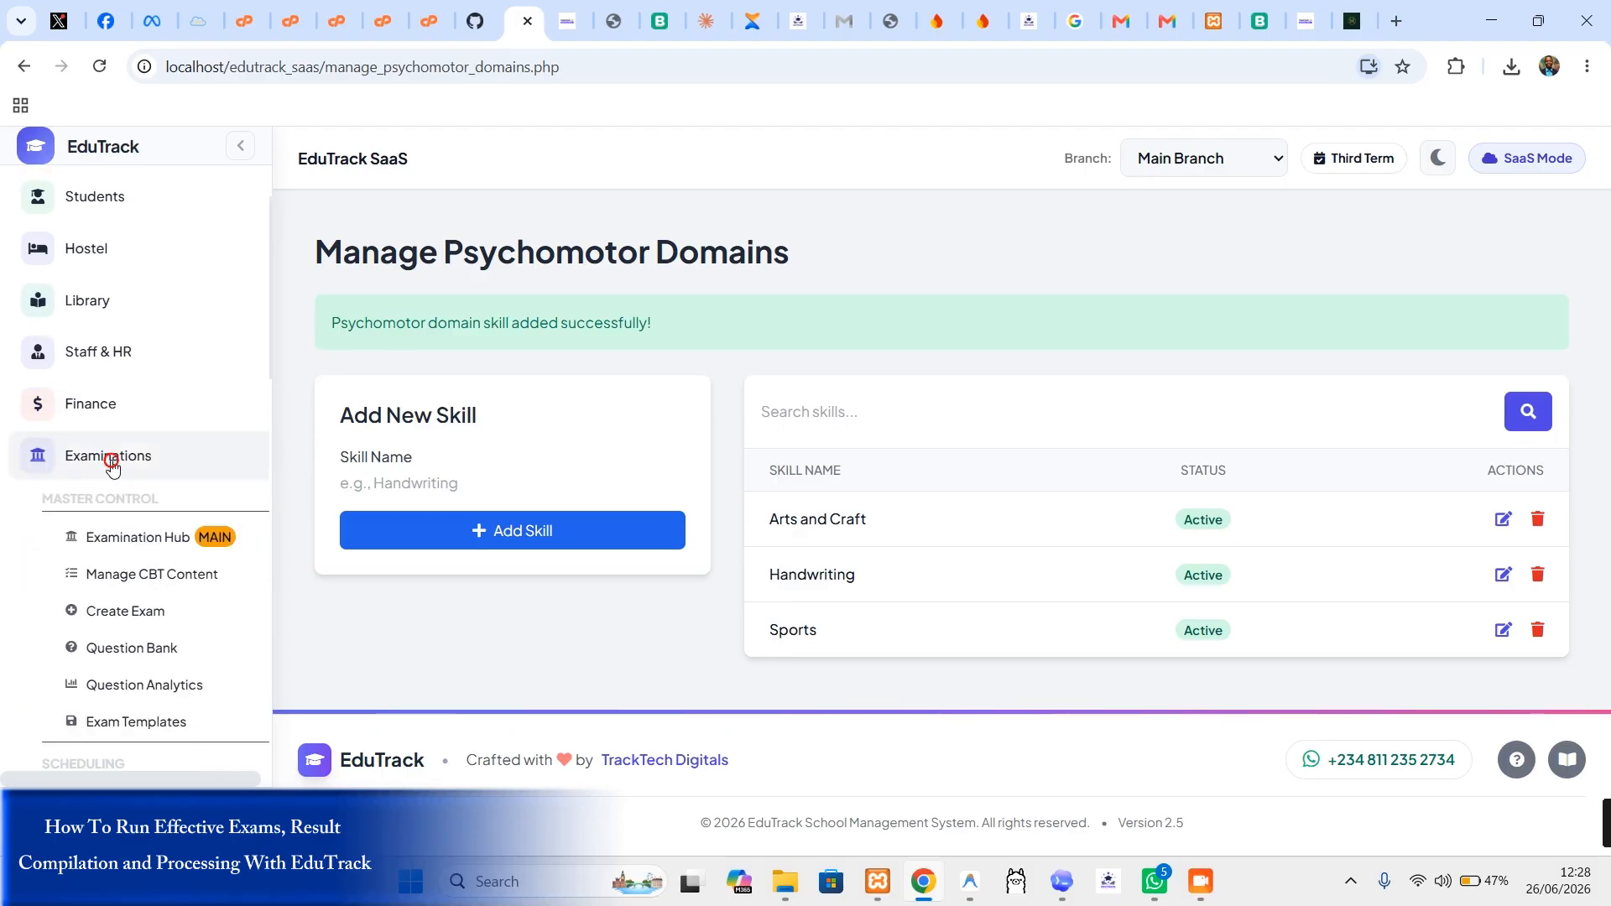
{"action": "scroll", "coordinate": [101, 545], "scroll_direction": "down", "scroll_amount": 6}
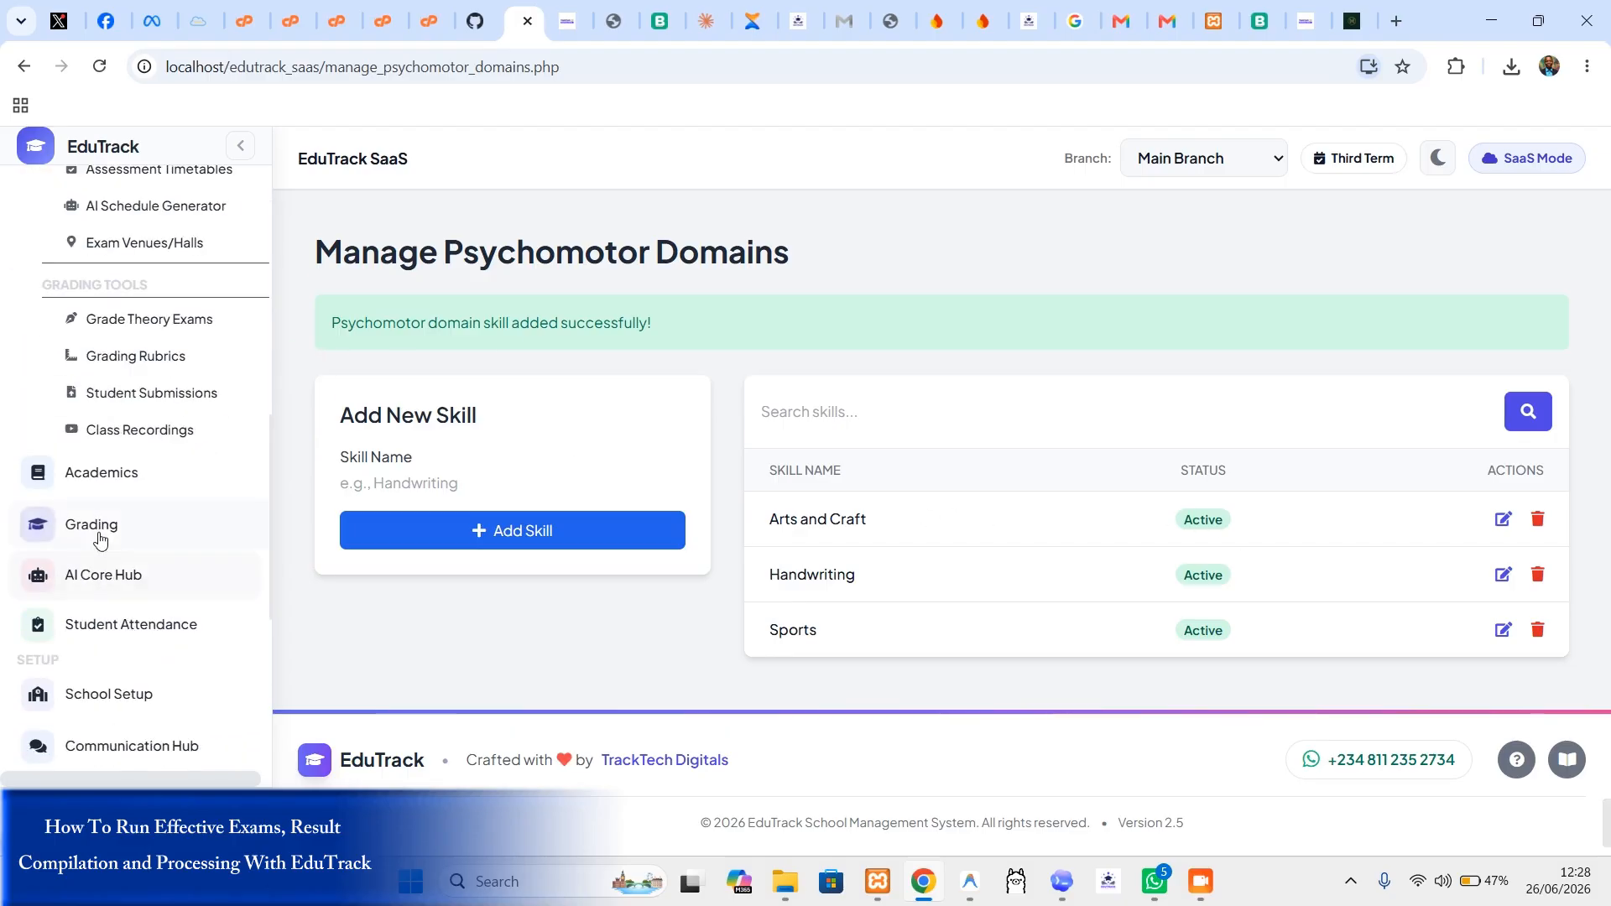
{"action": "left_click", "coordinate": [99, 539]}
{"action": "scroll", "coordinate": [131, 352], "scroll_direction": "up", "scroll_amount": 5}
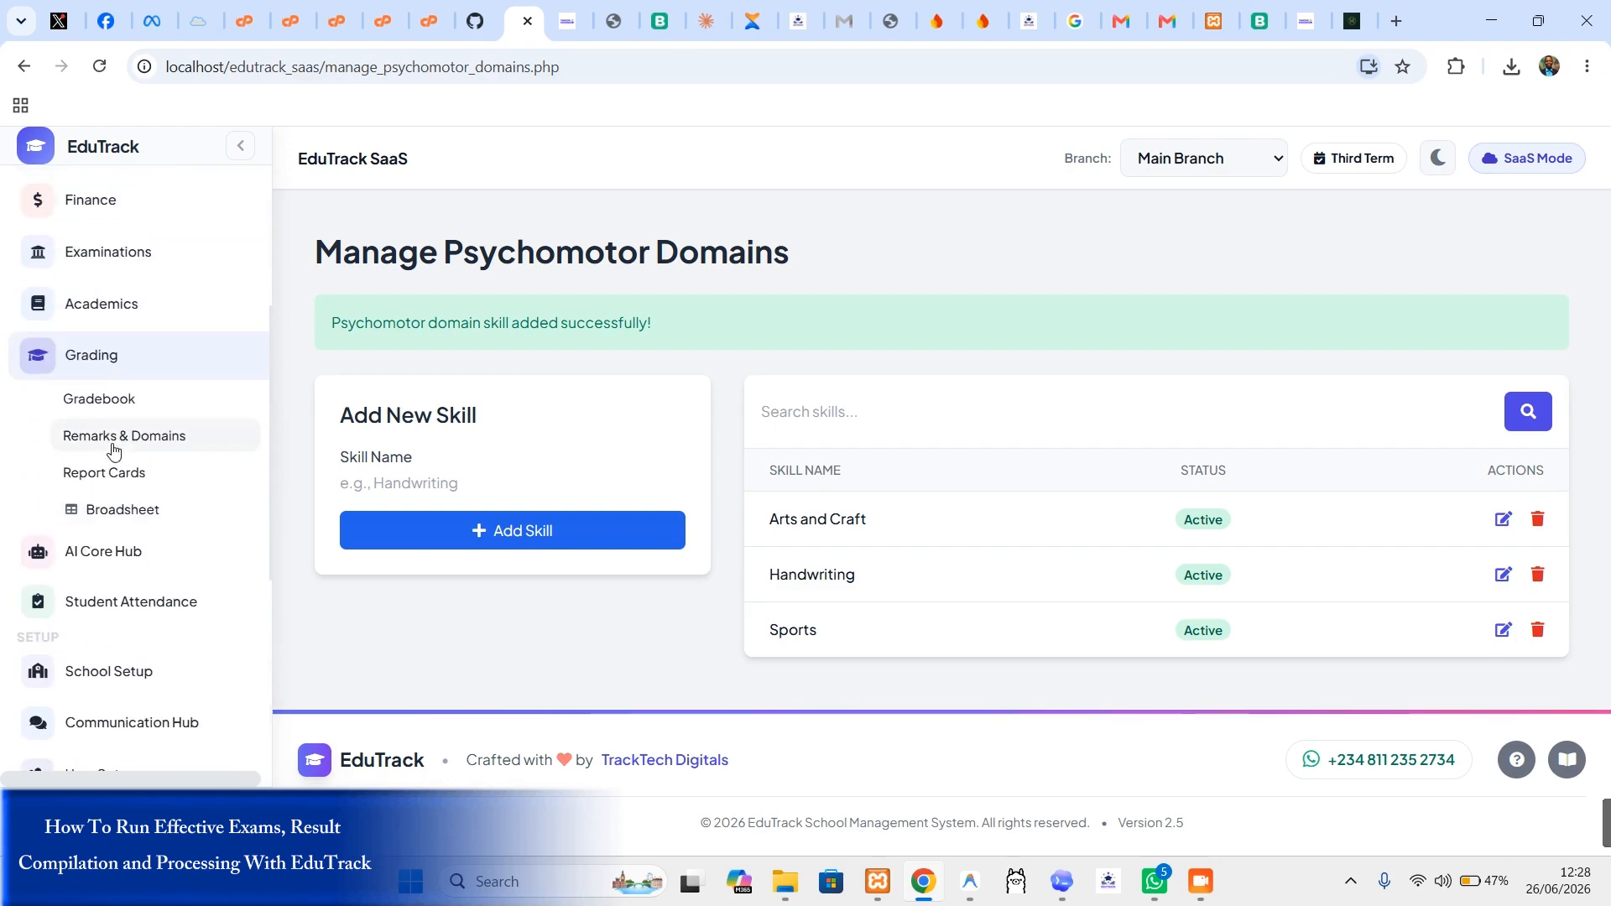
{"action": "left_click", "coordinate": [115, 440]}
{"action": "left_click", "coordinate": [481, 362]}
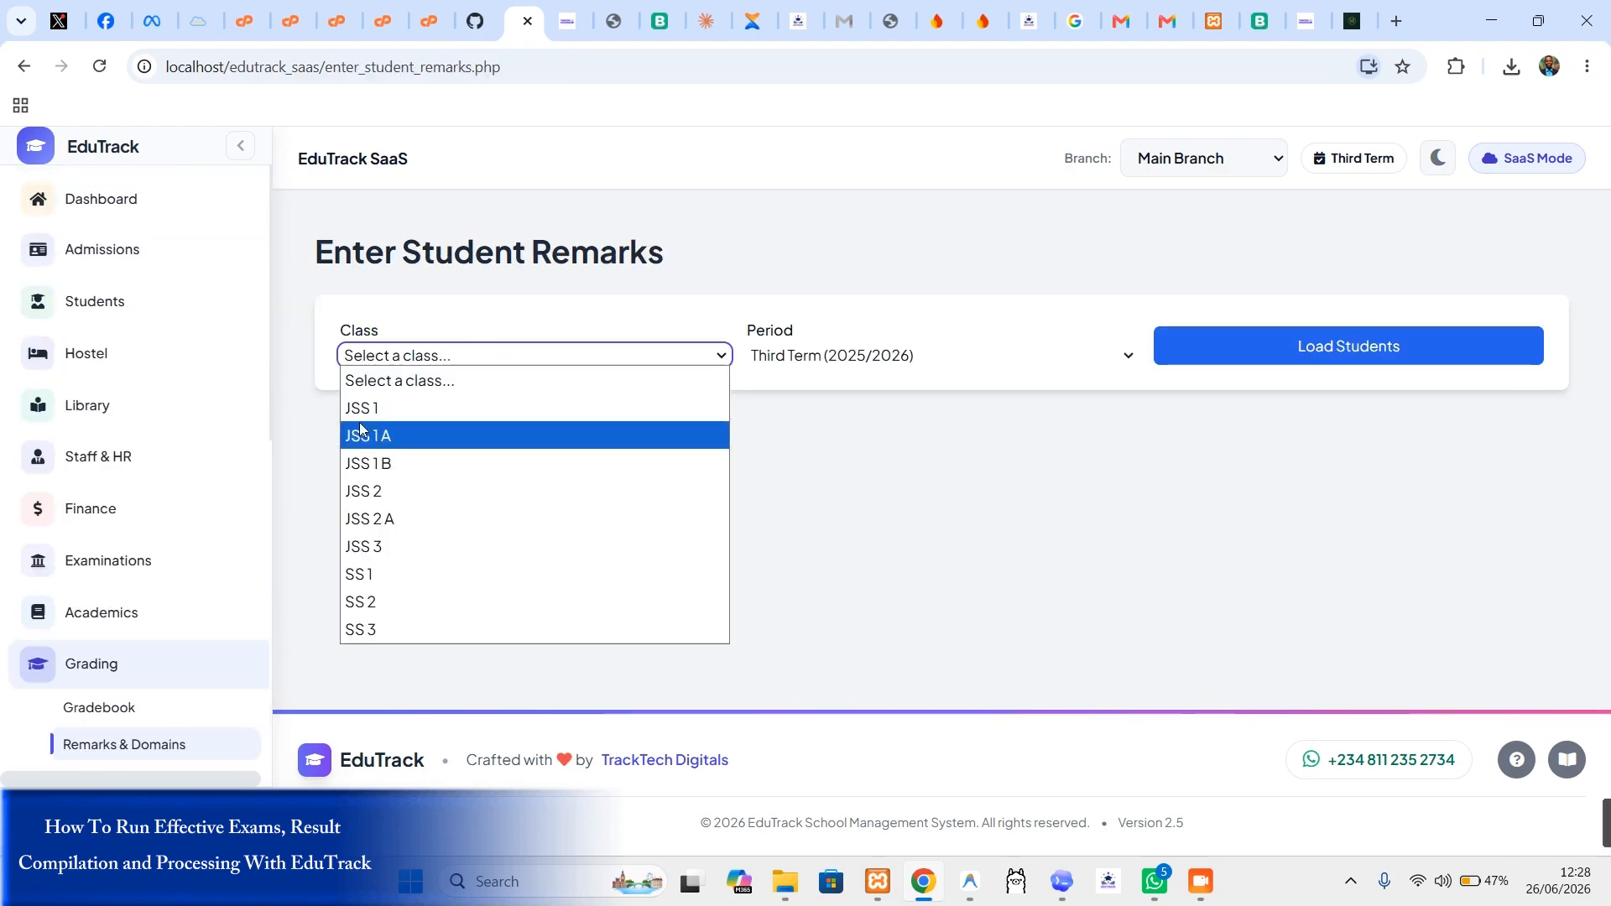
{"action": "left_click", "coordinate": [386, 408]}
{"action": "left_click", "coordinate": [1248, 345]}
Step: Proceed past the student remarks to domain score entry for JSS 1
{"action": "scroll", "coordinate": [1133, 512], "scroll_direction": "down", "scroll_amount": 3}
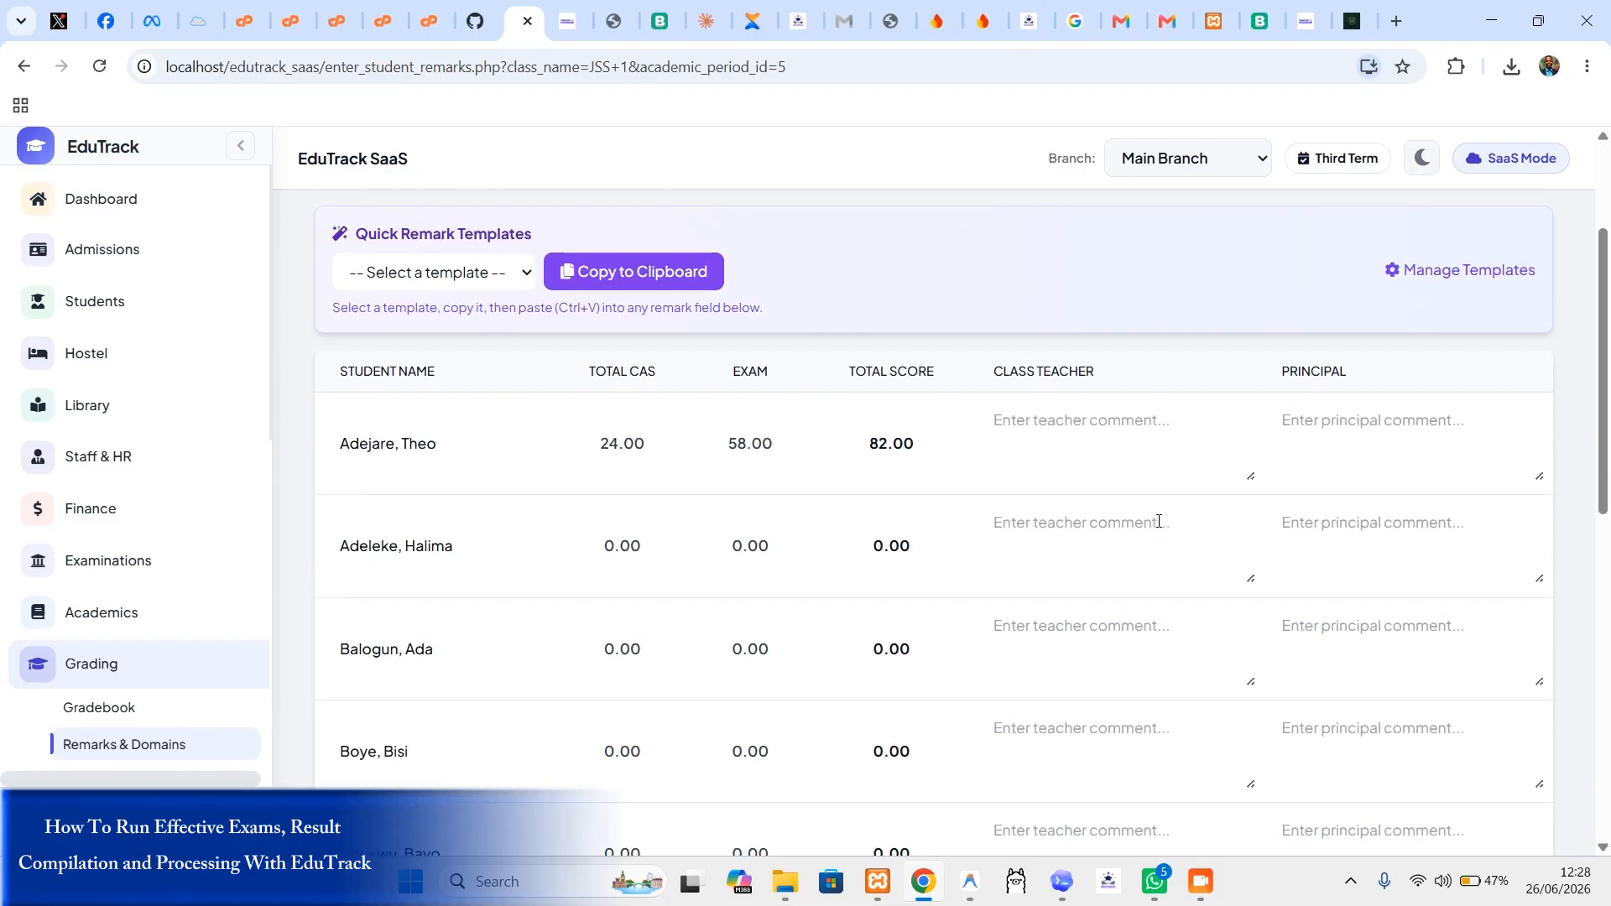
{"action": "scroll", "coordinate": [1075, 422], "scroll_direction": "down", "scroll_amount": 10}
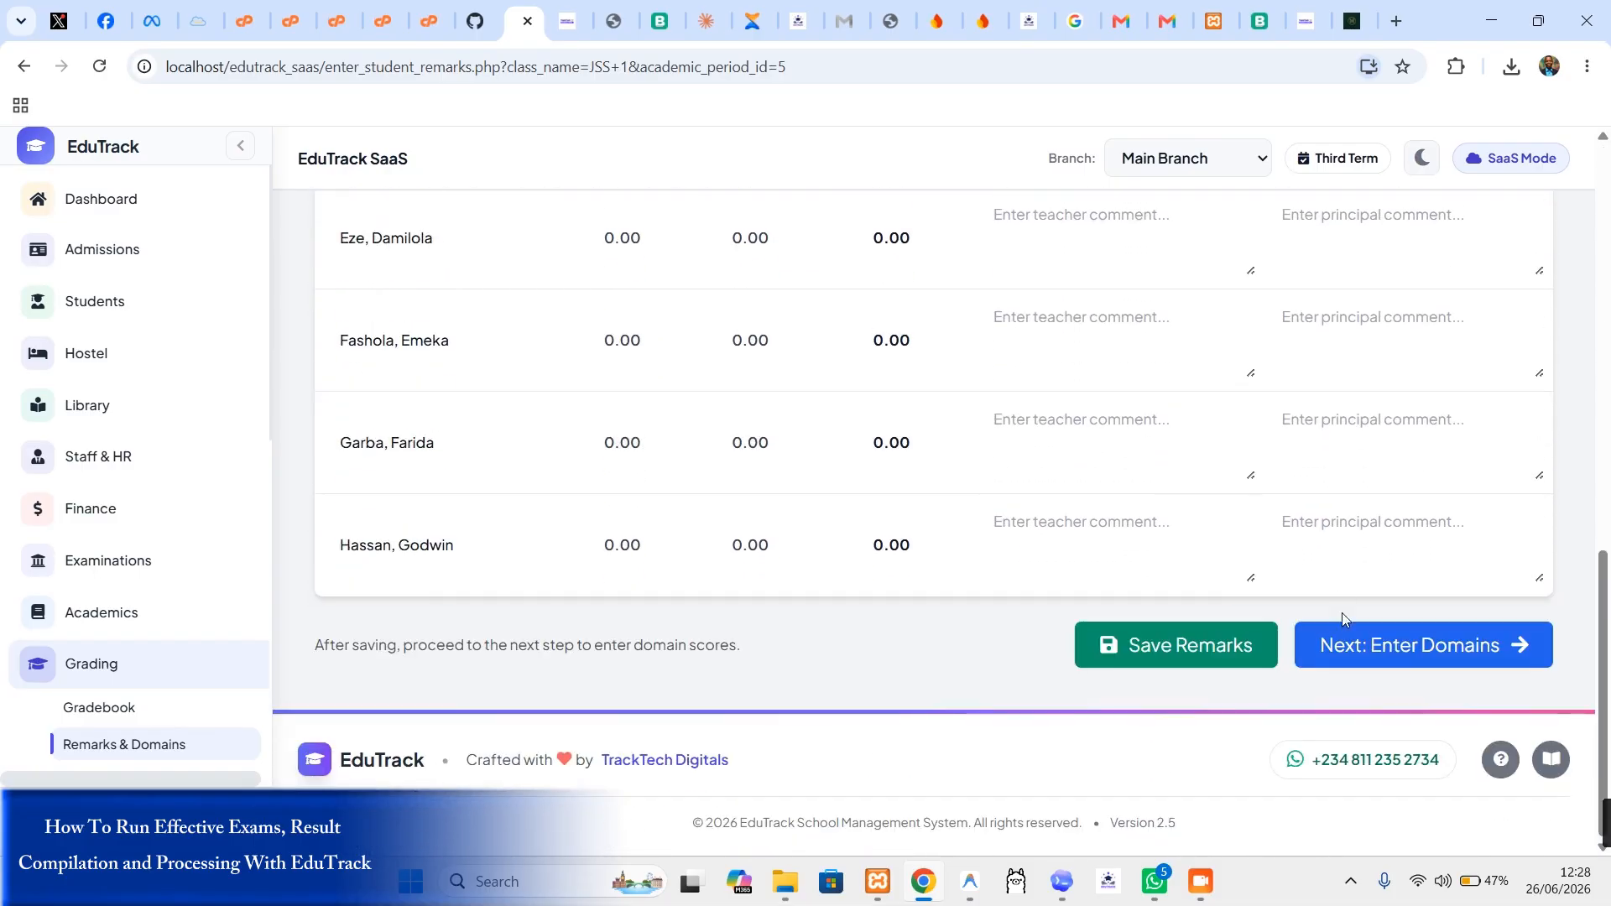
{"action": "left_click", "coordinate": [1401, 652]}
Step: Examine the score options offered for the first student's punctuality, communication, handwriting and sports ratings
{"action": "left_click", "coordinate": [992, 487]}
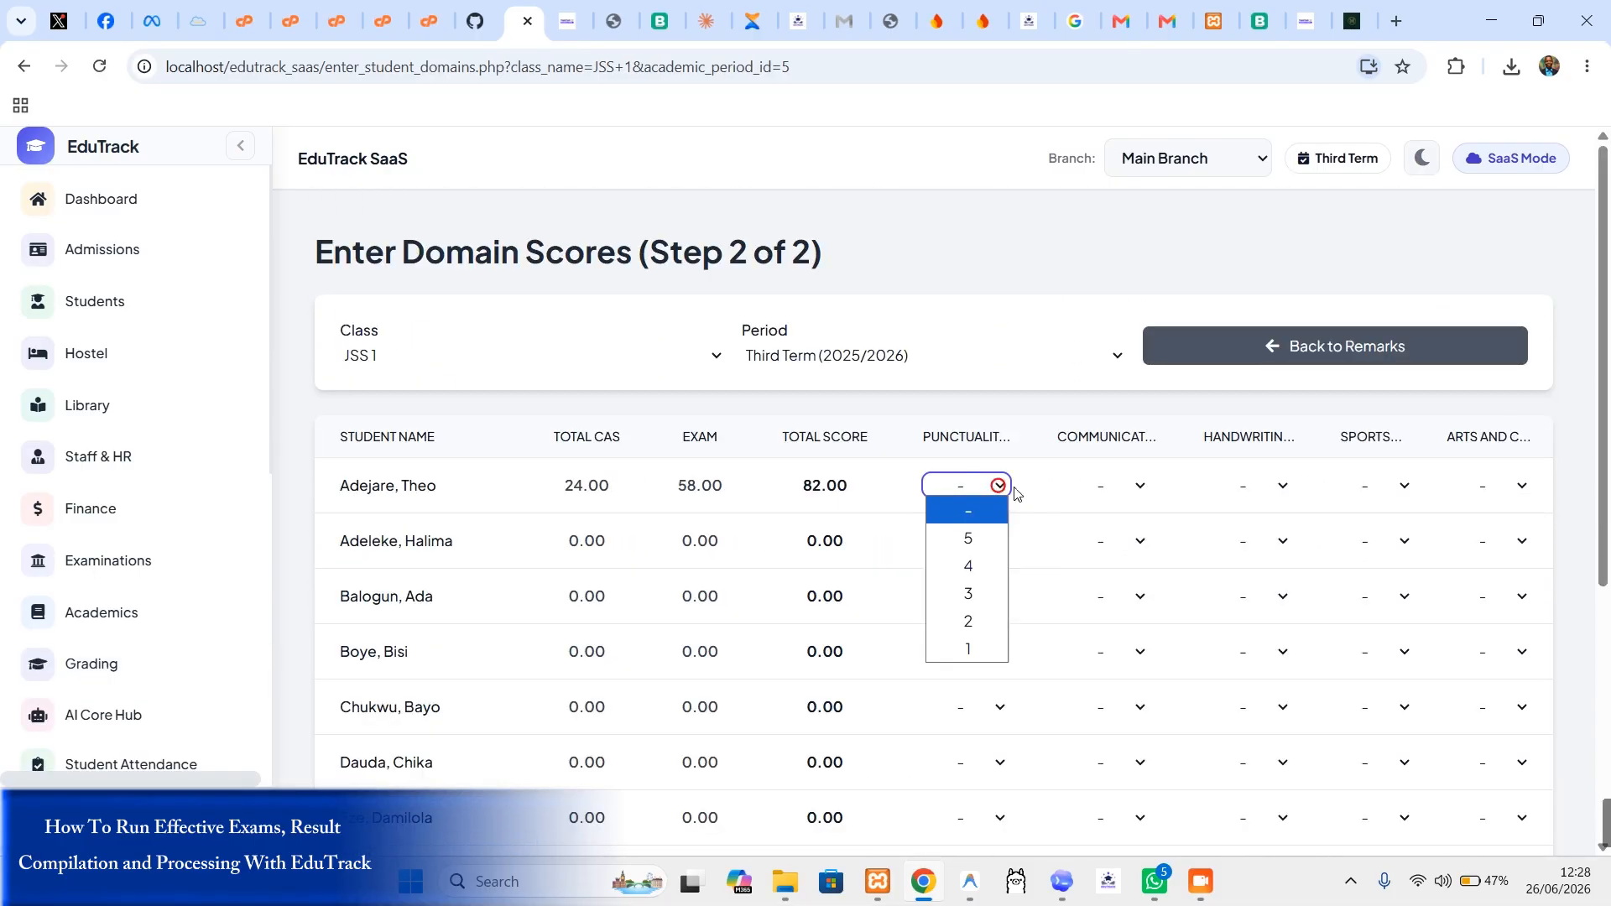
{"action": "left_click", "coordinate": [1142, 487]}
{"action": "left_click", "coordinate": [1282, 488]}
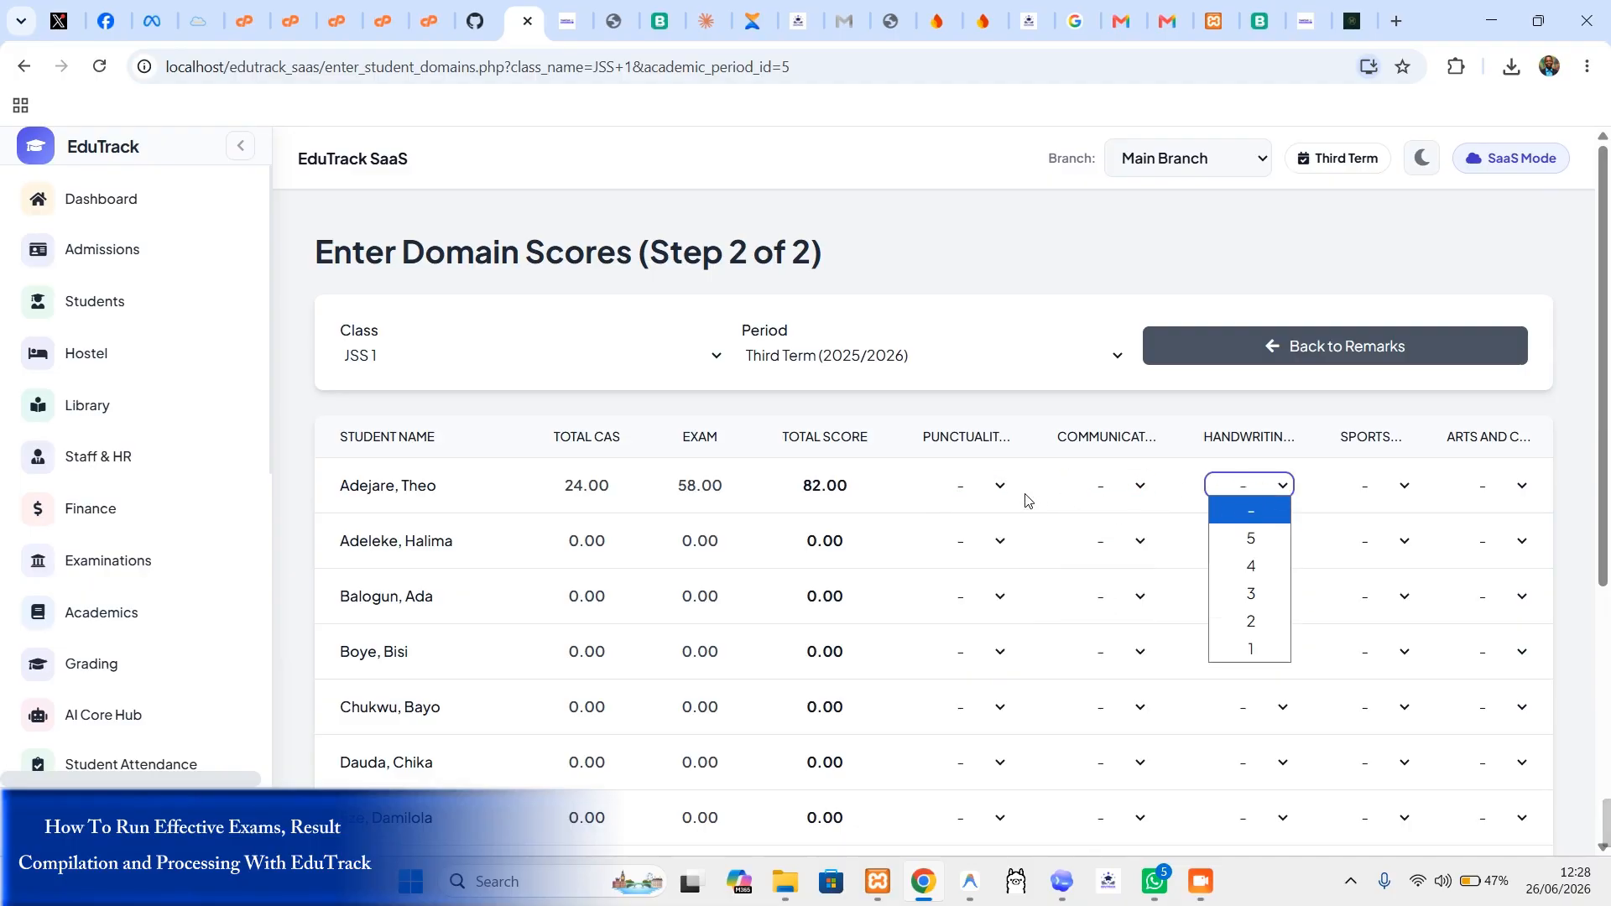
{"action": "left_click", "coordinate": [996, 486]}
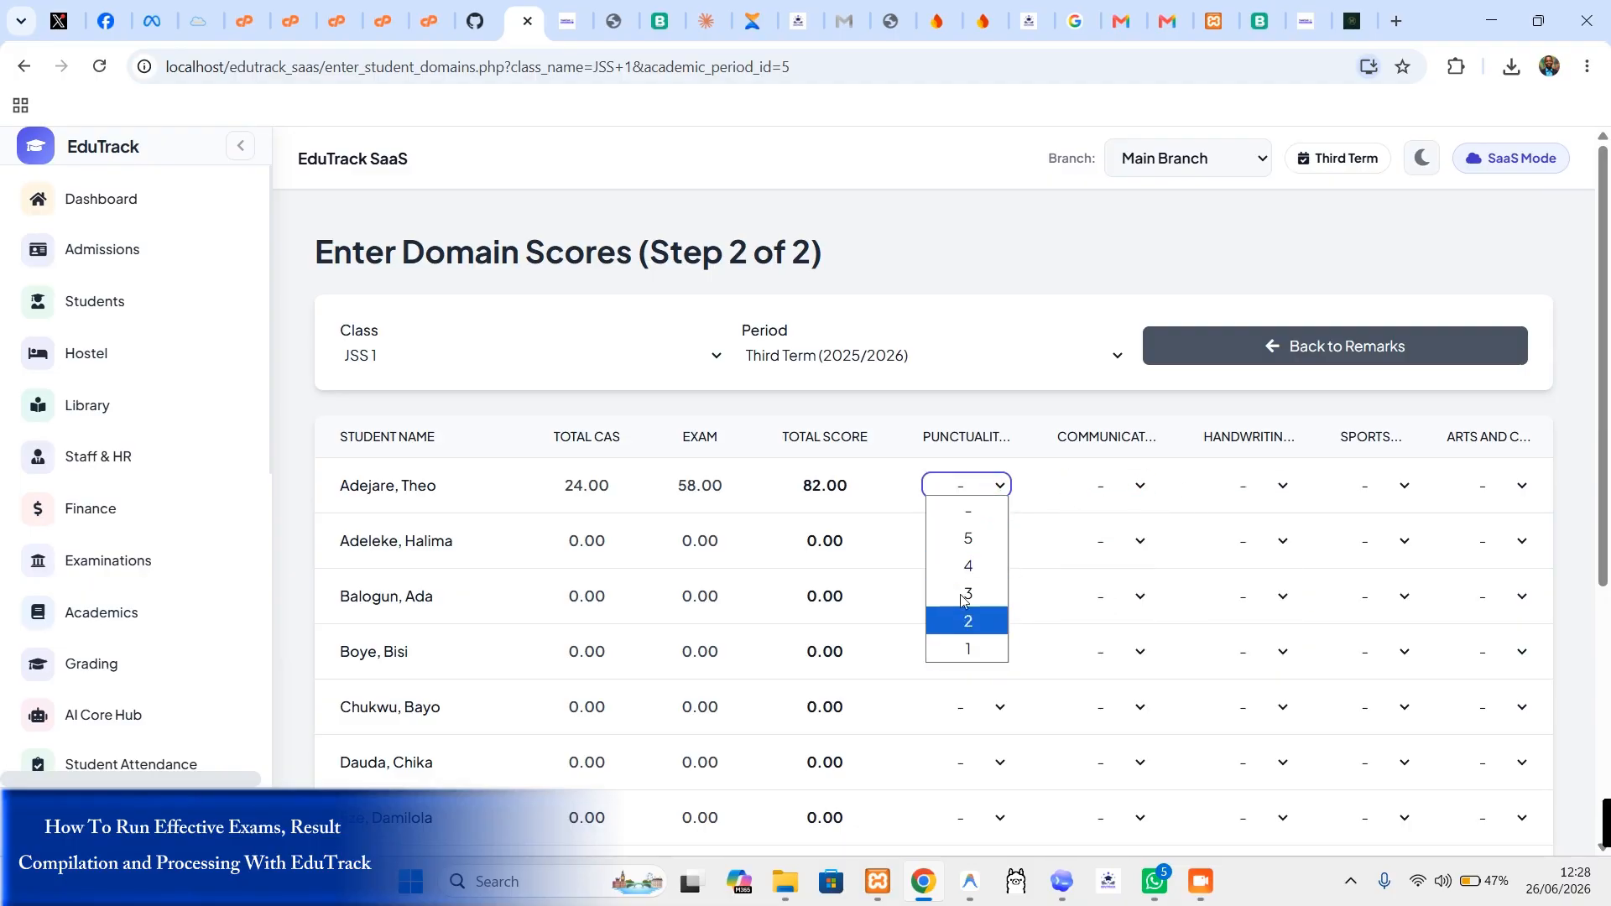
{"action": "left_click", "coordinate": [1139, 487]}
{"action": "left_click", "coordinate": [1282, 487]}
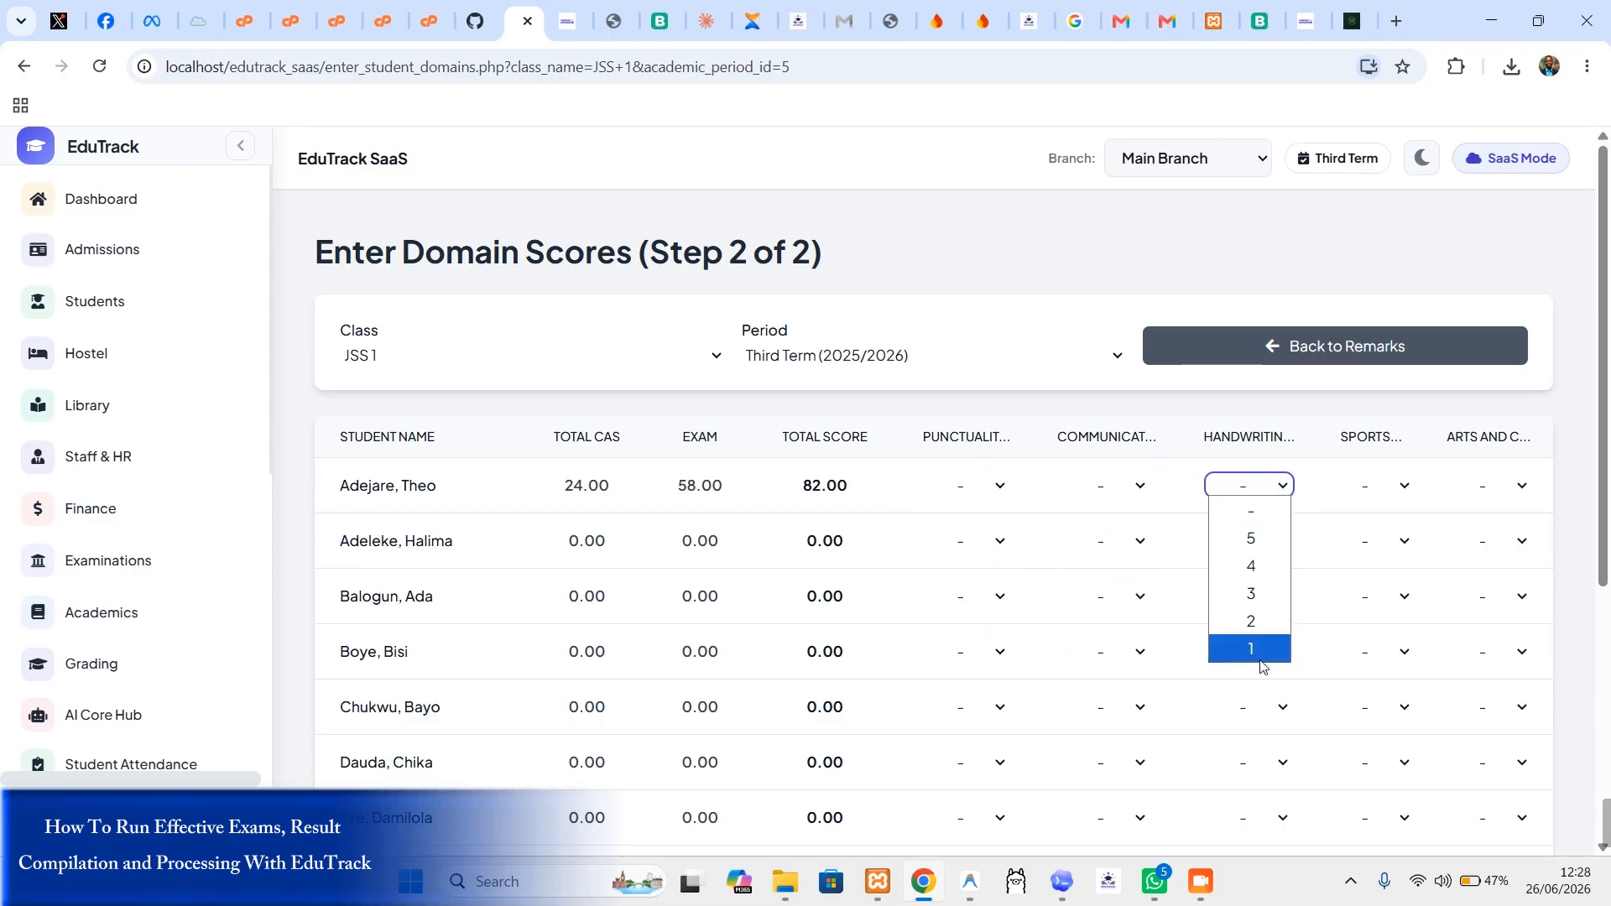
{"action": "left_click", "coordinate": [1369, 502]}
{"action": "left_click", "coordinate": [1399, 486]}
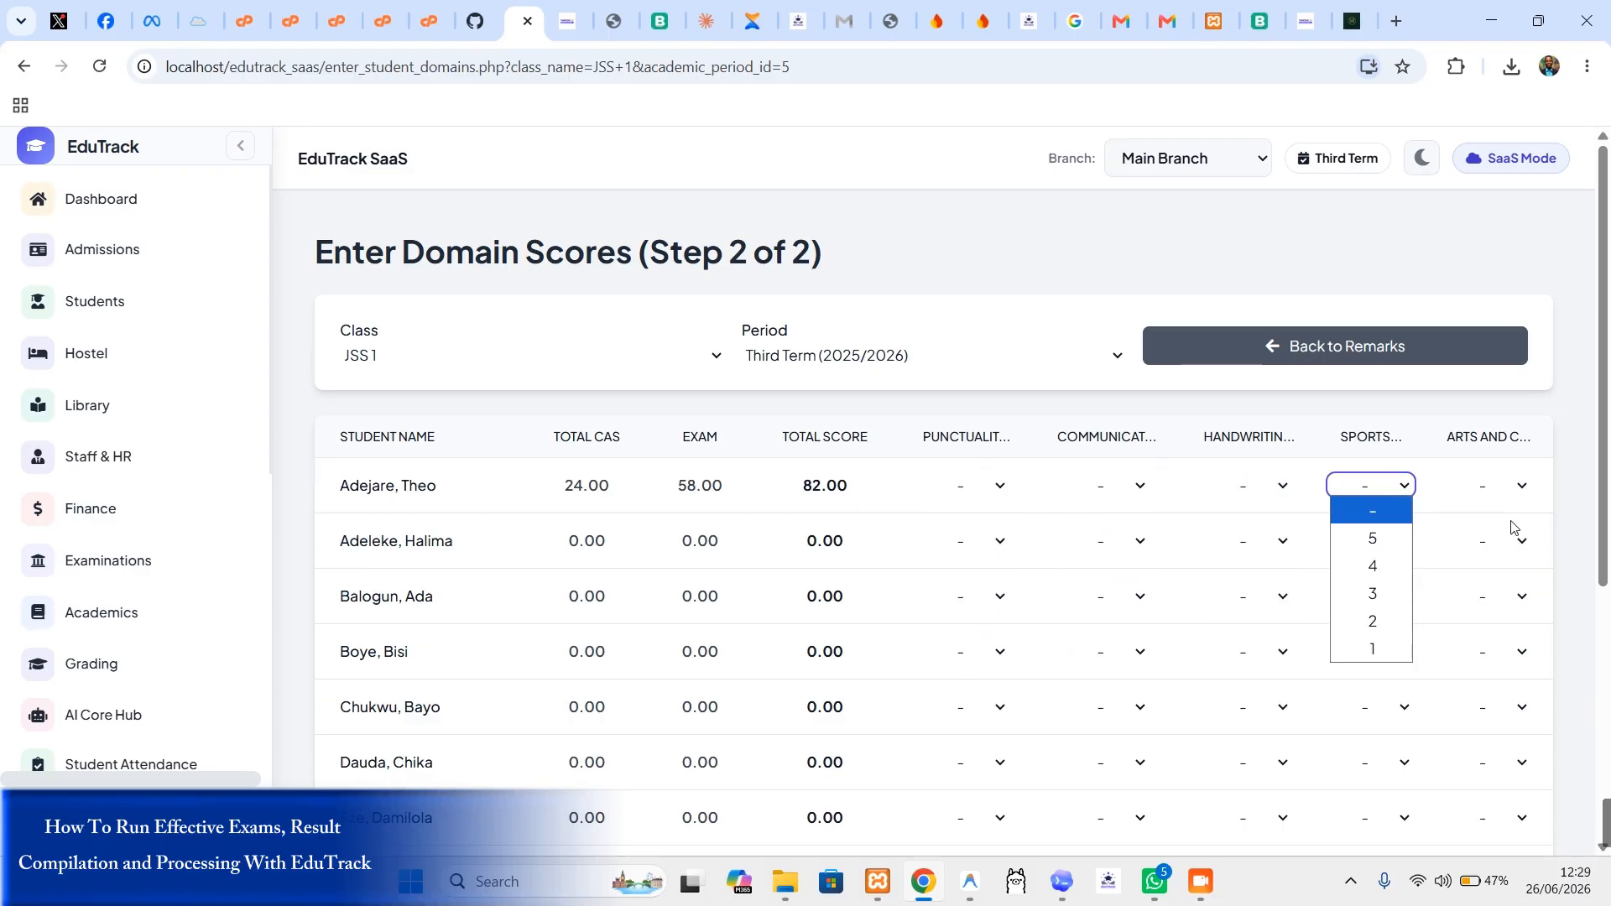
{"action": "scroll", "coordinate": [1412, 822], "scroll_direction": "down", "scroll_amount": 4}
{"action": "scroll", "coordinate": [1431, 806], "scroll_direction": "up", "scroll_amount": 4}
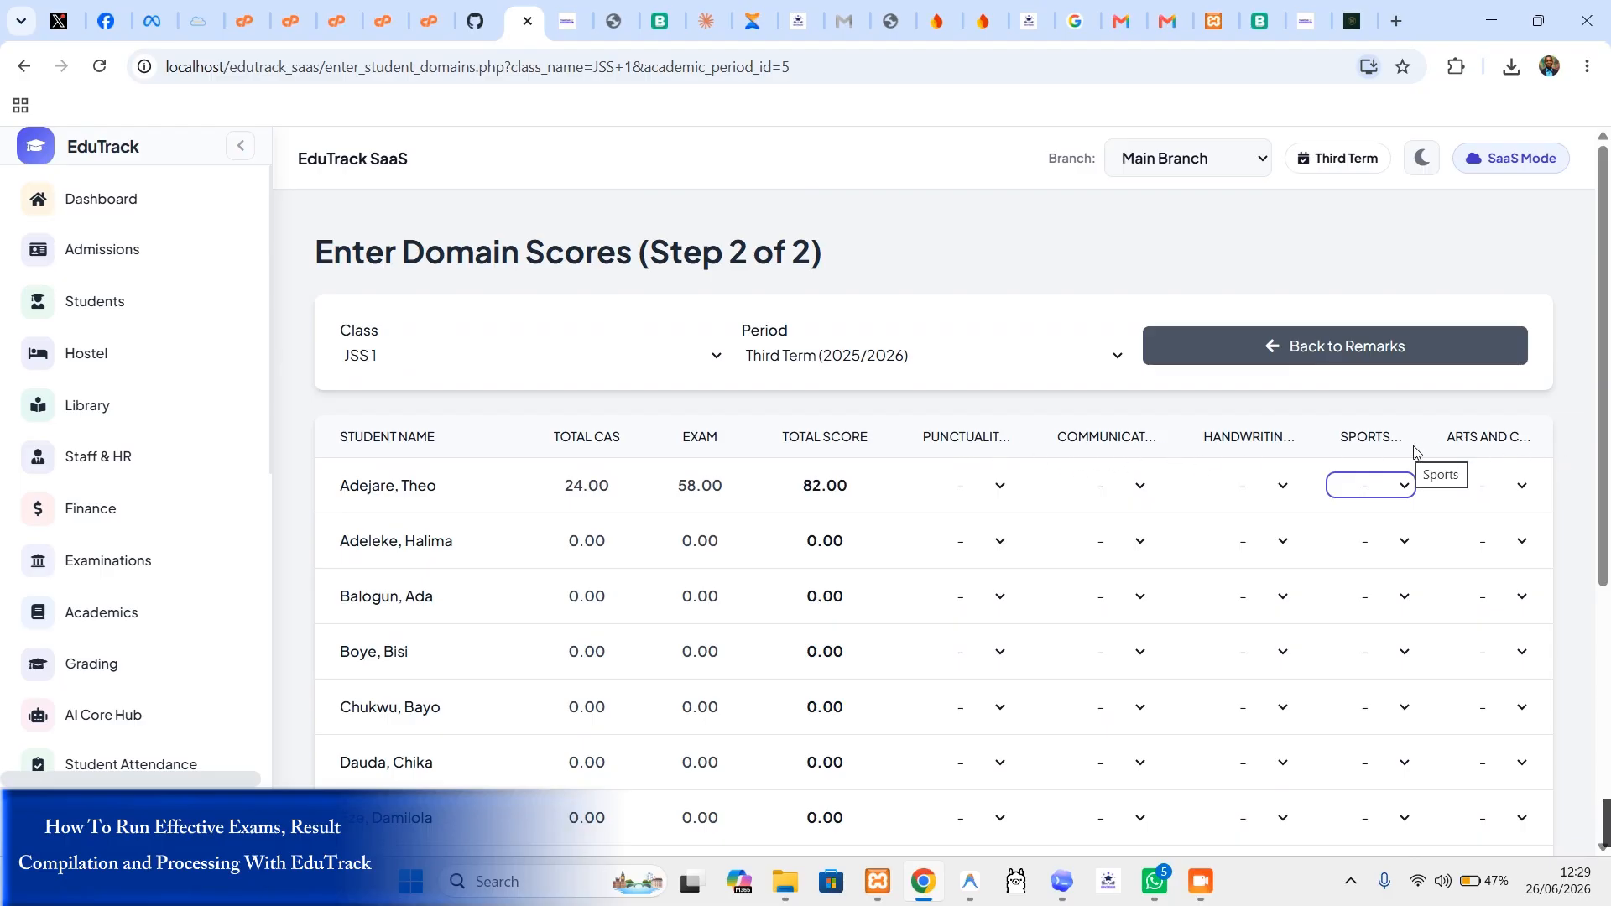
Step: Rate the first student 5 in Arts and Craft and 3 in Sports
{"action": "left_click", "coordinate": [1451, 464]}
{"action": "left_click", "coordinate": [1504, 495]}
{"action": "left_click", "coordinate": [1490, 535]}
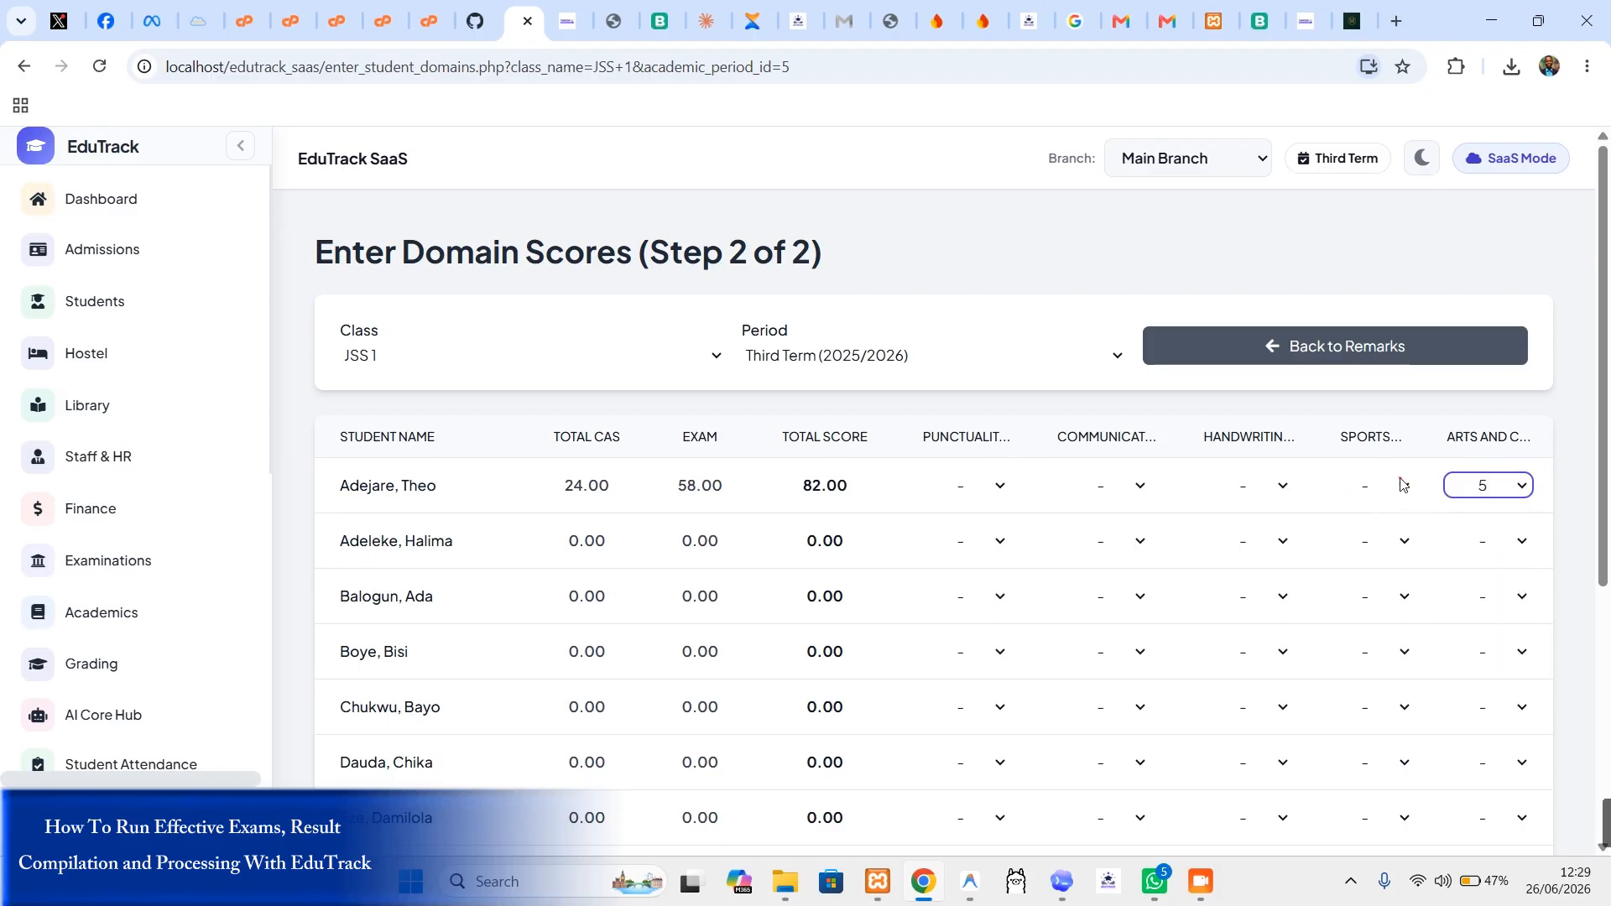
{"action": "left_click", "coordinate": [1376, 485]}
{"action": "left_click", "coordinate": [1369, 588]}
{"action": "left_click", "coordinate": [1282, 484]}
{"action": "left_click", "coordinate": [1140, 485]}
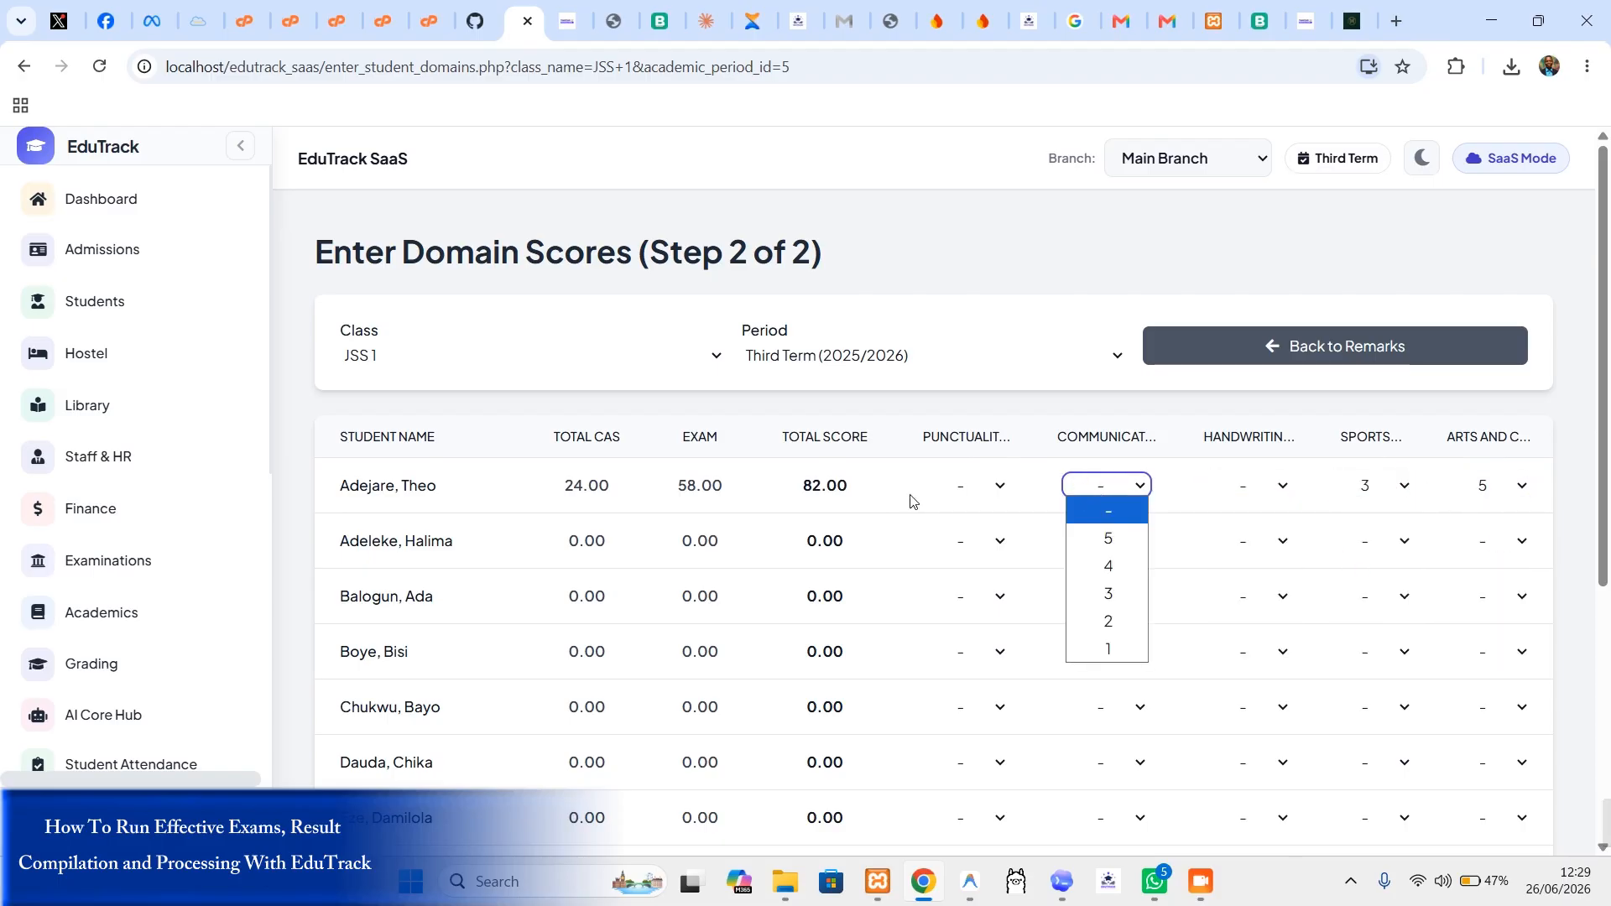
{"action": "scroll", "coordinate": [1474, 611], "scroll_direction": "down", "scroll_amount": 2}
{"action": "scroll", "coordinate": [1421, 827], "scroll_direction": "down", "scroll_amount": 1}
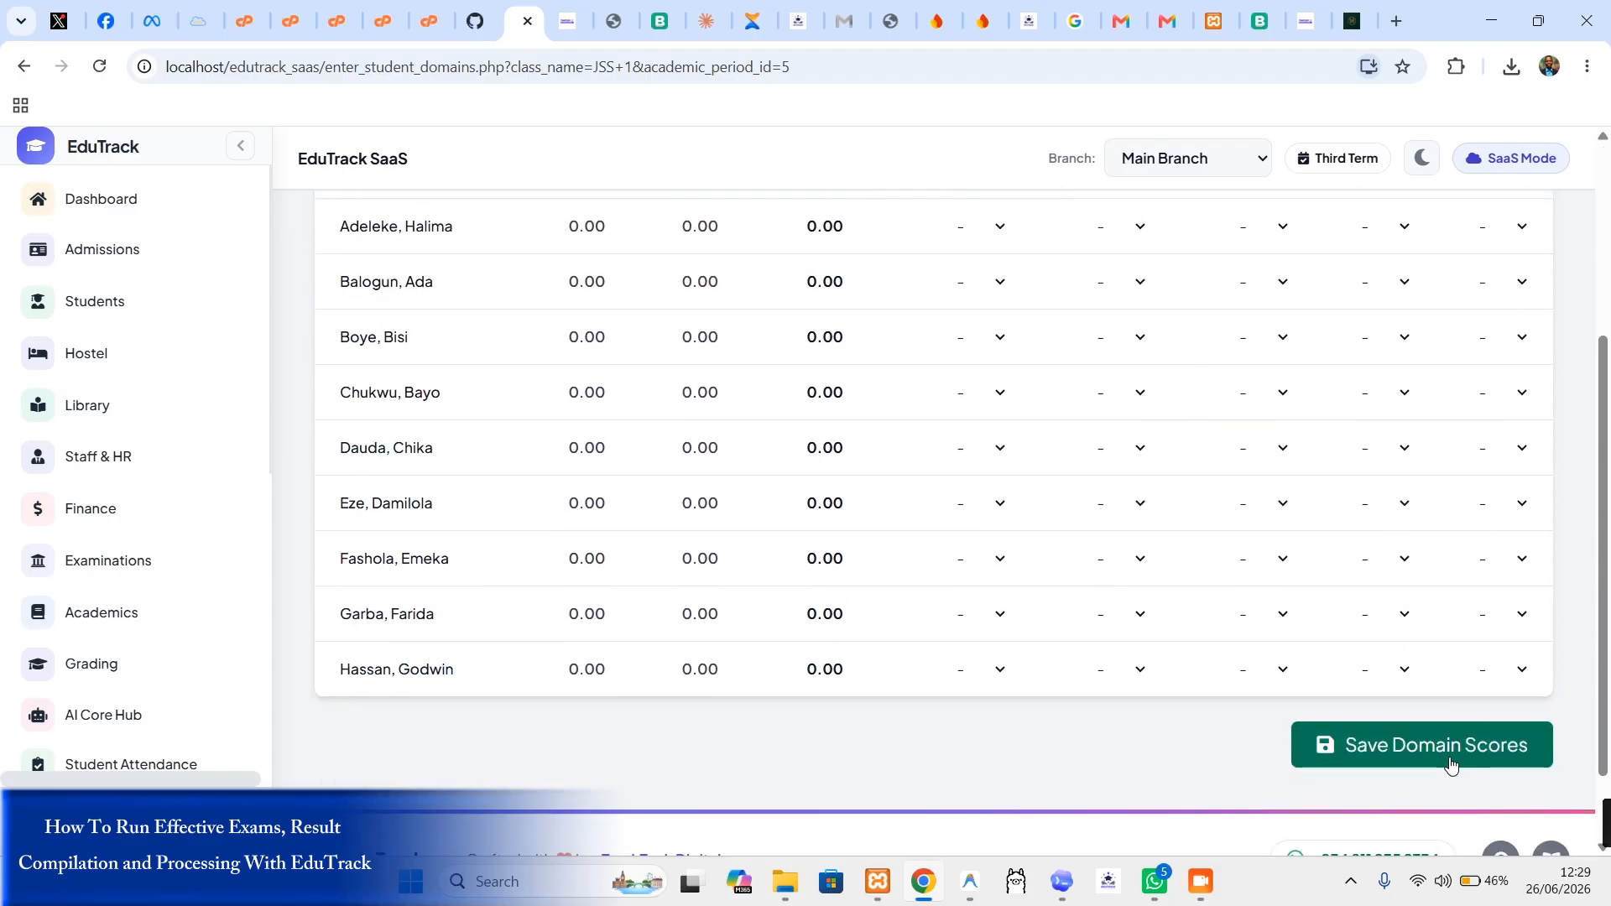
{"action": "left_click", "coordinate": [1453, 762]}
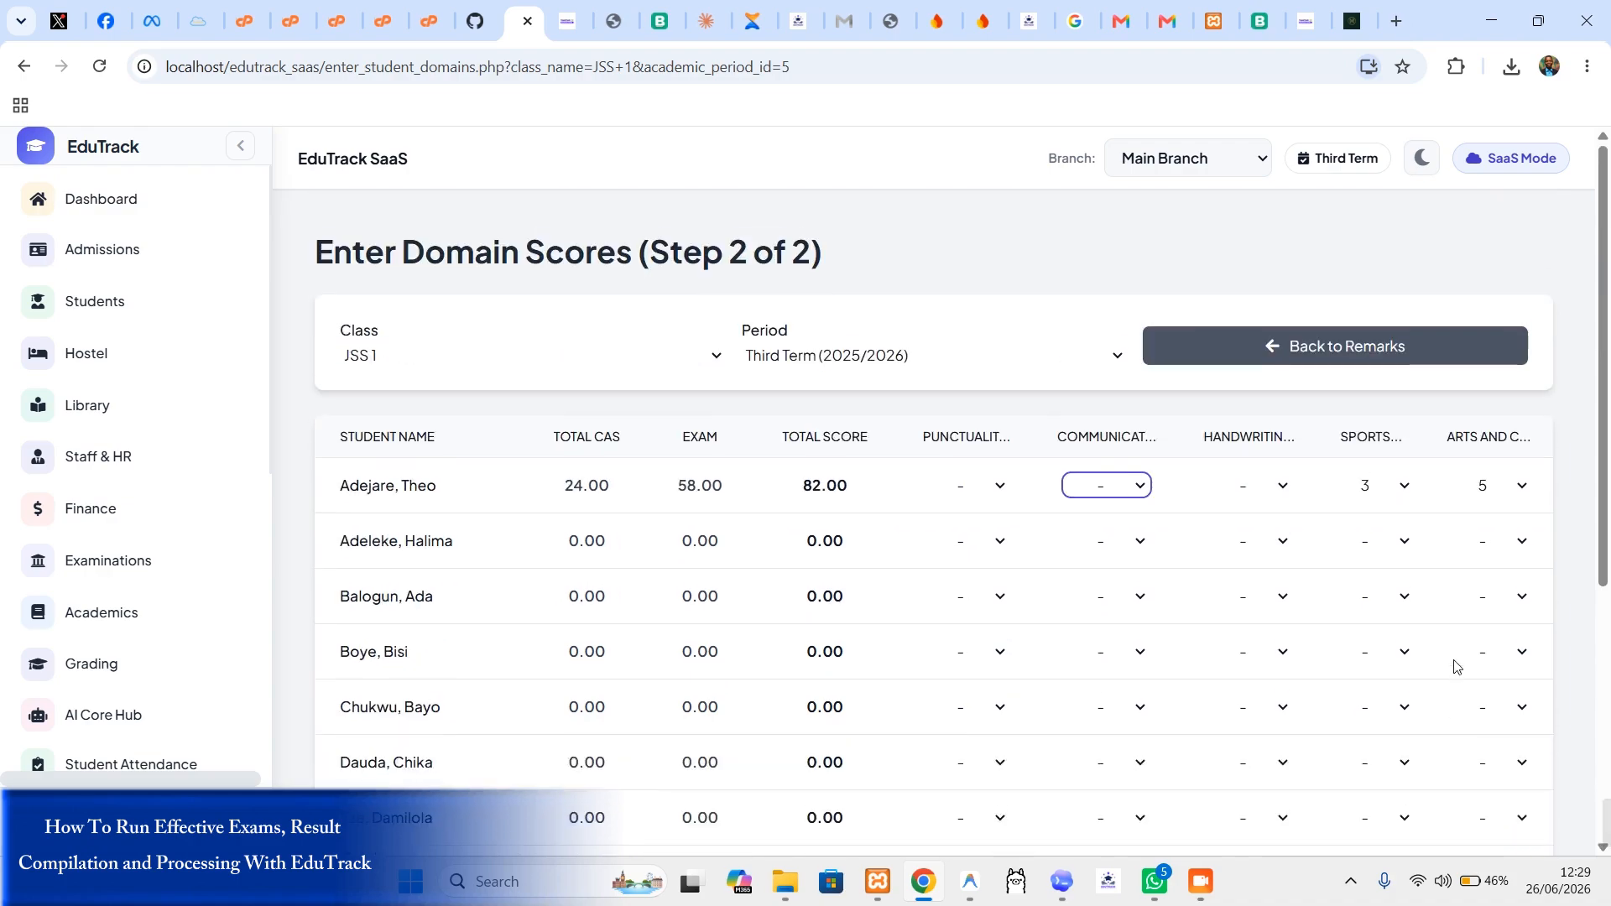
Step: Go back to the JSS 1 student remarks and save them
{"action": "left_click", "coordinate": [1334, 349]}
{"action": "scroll", "coordinate": [1331, 565], "scroll_direction": "down", "scroll_amount": 5}
{"action": "scroll", "coordinate": [1057, 378], "scroll_direction": "down", "scroll_amount": 2}
{"action": "scroll", "coordinate": [1111, 363], "scroll_direction": "up", "scroll_amount": 7}
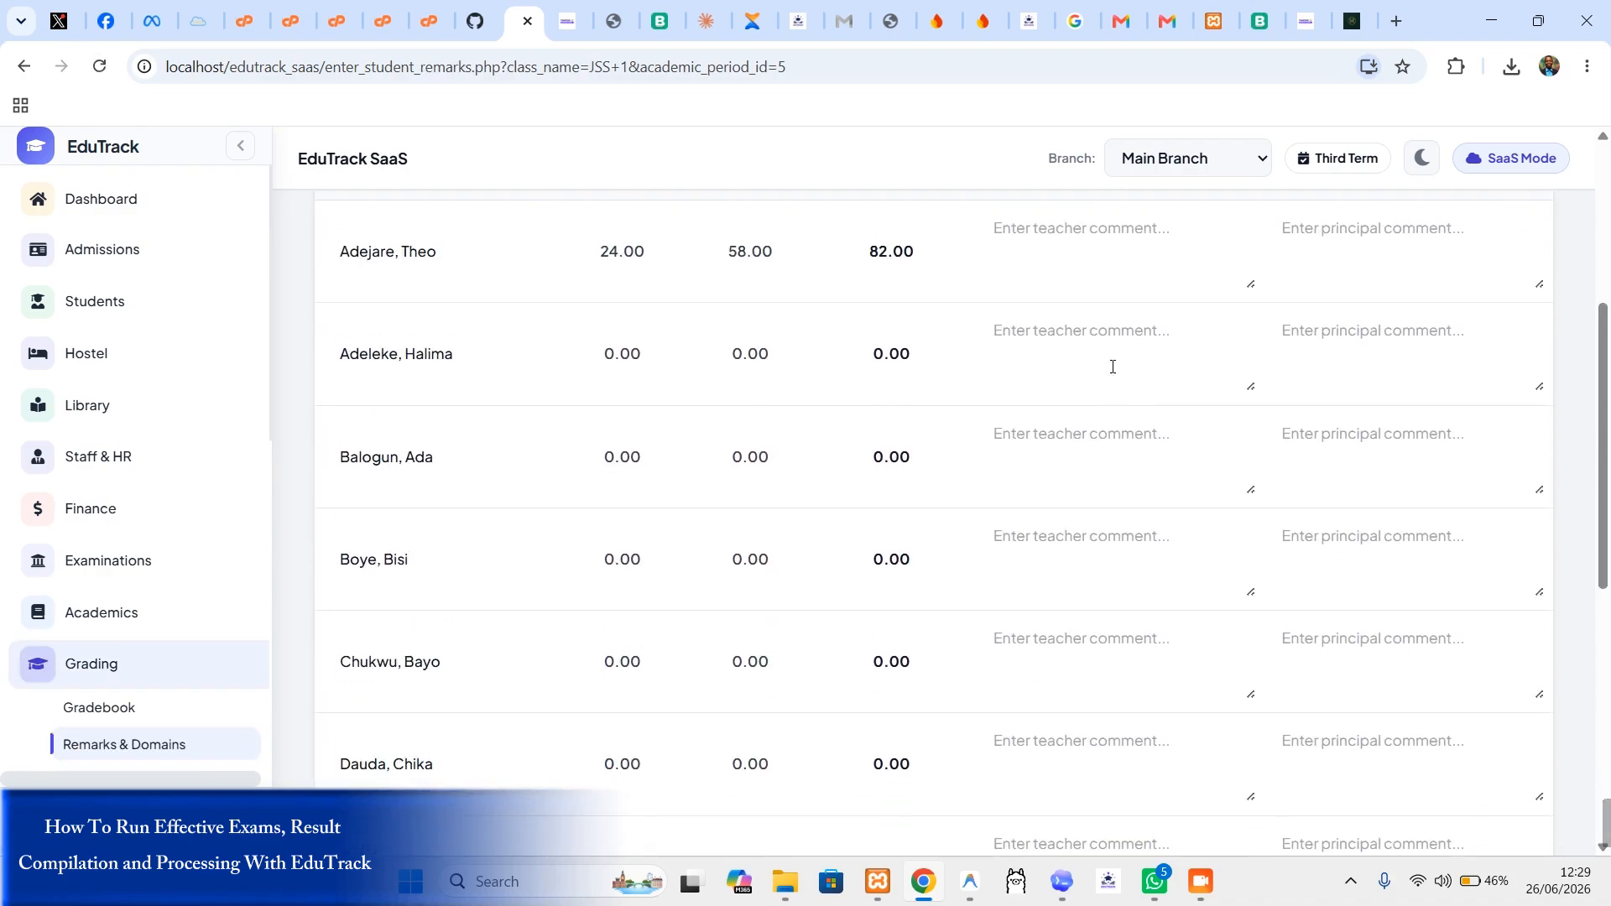
{"action": "scroll", "coordinate": [1140, 587], "scroll_direction": "down", "scroll_amount": 6}
{"action": "scroll", "coordinate": [1158, 709], "scroll_direction": "down", "scroll_amount": 3}
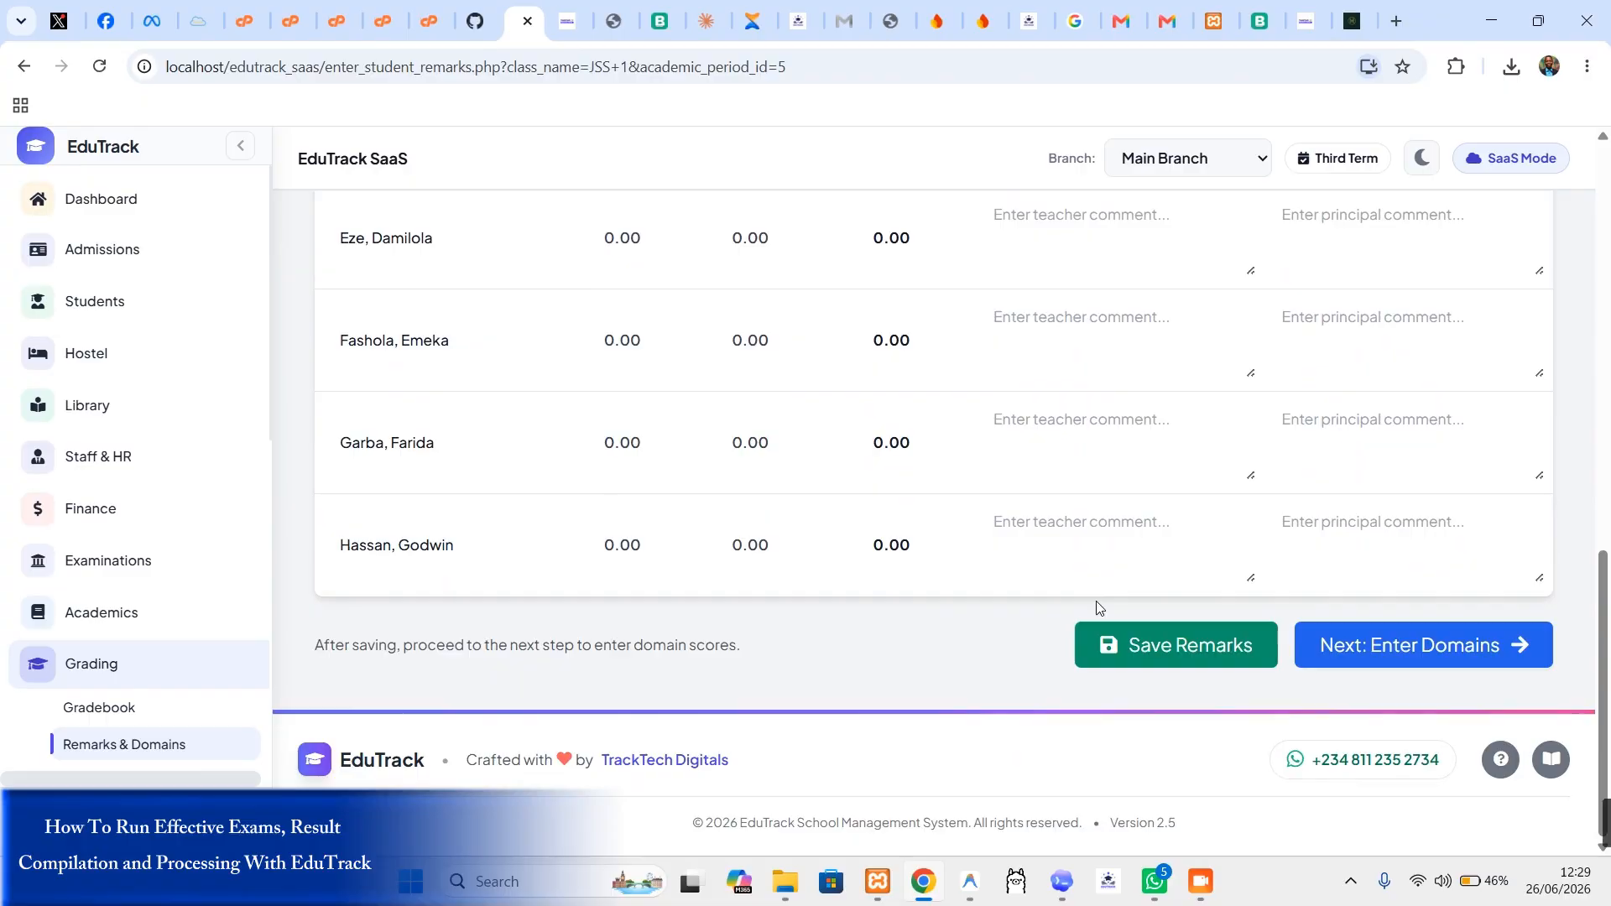
{"action": "left_click", "coordinate": [1128, 650]}
{"action": "scroll", "coordinate": [1288, 657], "scroll_direction": "down", "scroll_amount": 3}
{"action": "scroll", "coordinate": [1288, 671], "scroll_direction": "down", "scroll_amount": 5}
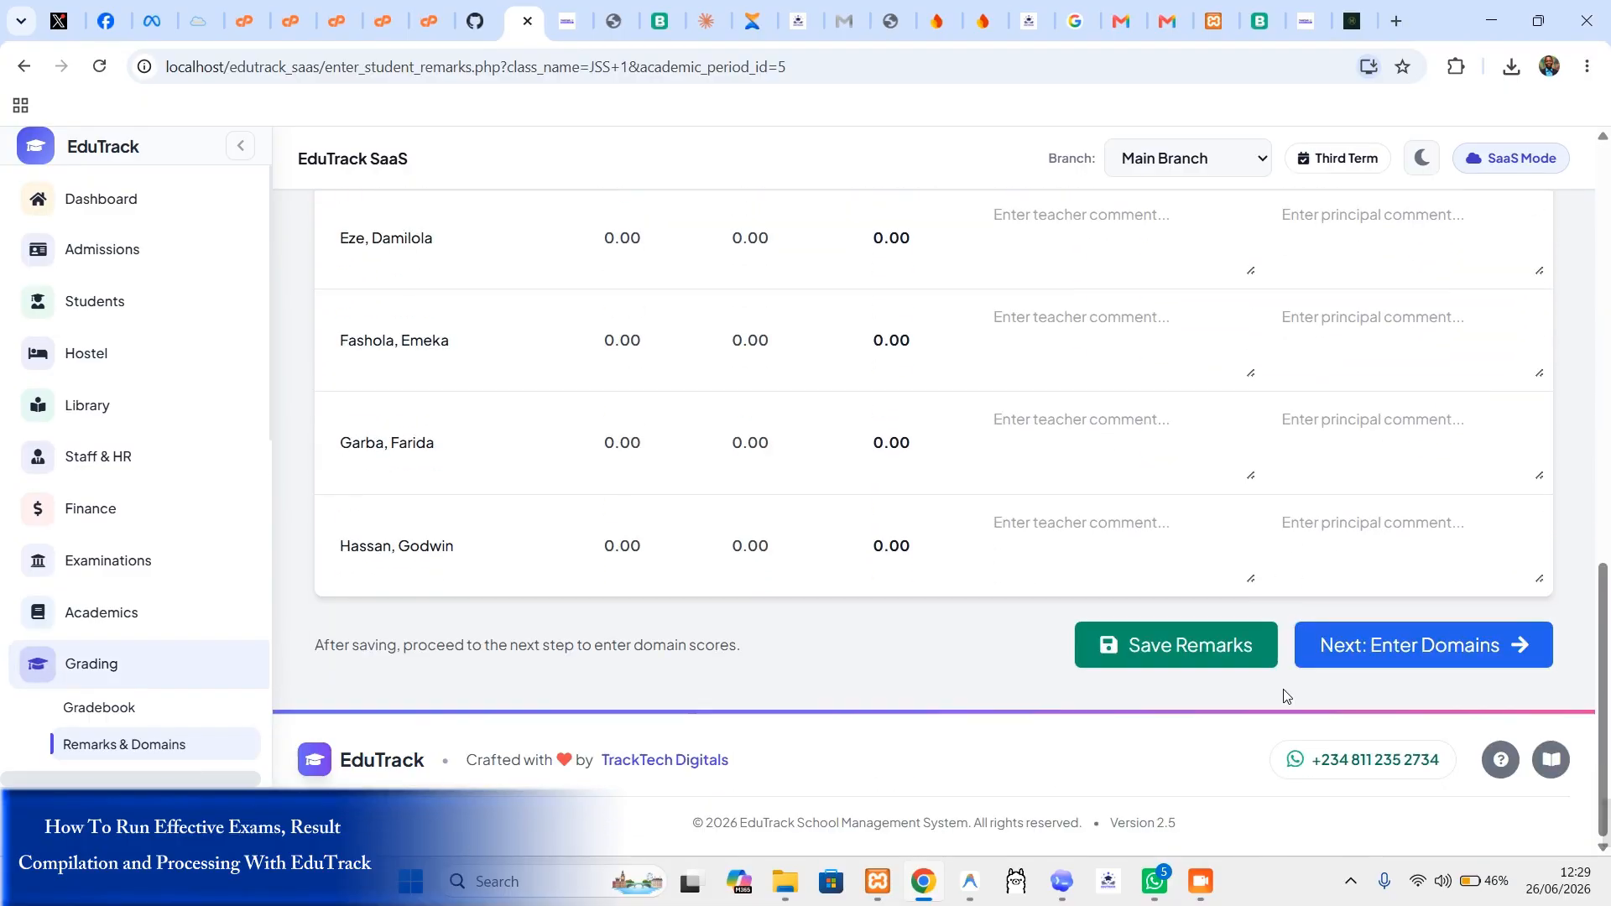
Step: Revisit the domain score entry page and look over its student list
{"action": "left_click", "coordinate": [1413, 643]}
{"action": "scroll", "coordinate": [1125, 629], "scroll_direction": "down", "scroll_amount": 8}
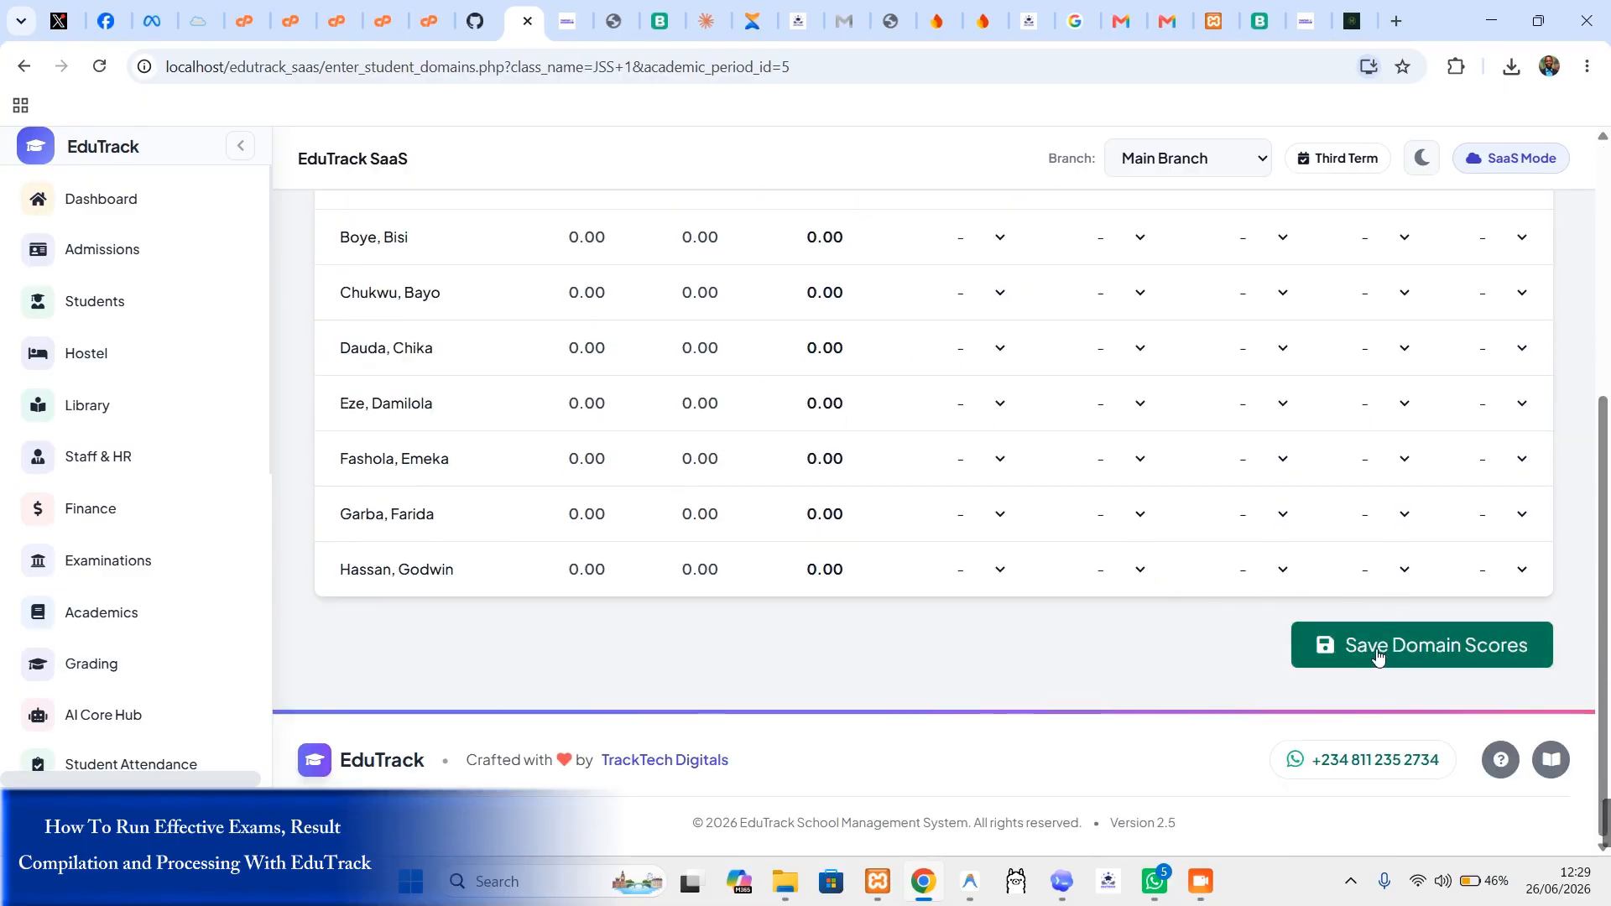
{"action": "scroll", "coordinate": [1359, 629], "scroll_direction": "up", "scroll_amount": 5}
Step: Return to the student remarks page and save the remarks once more
{"action": "left_click", "coordinate": [1345, 355]}
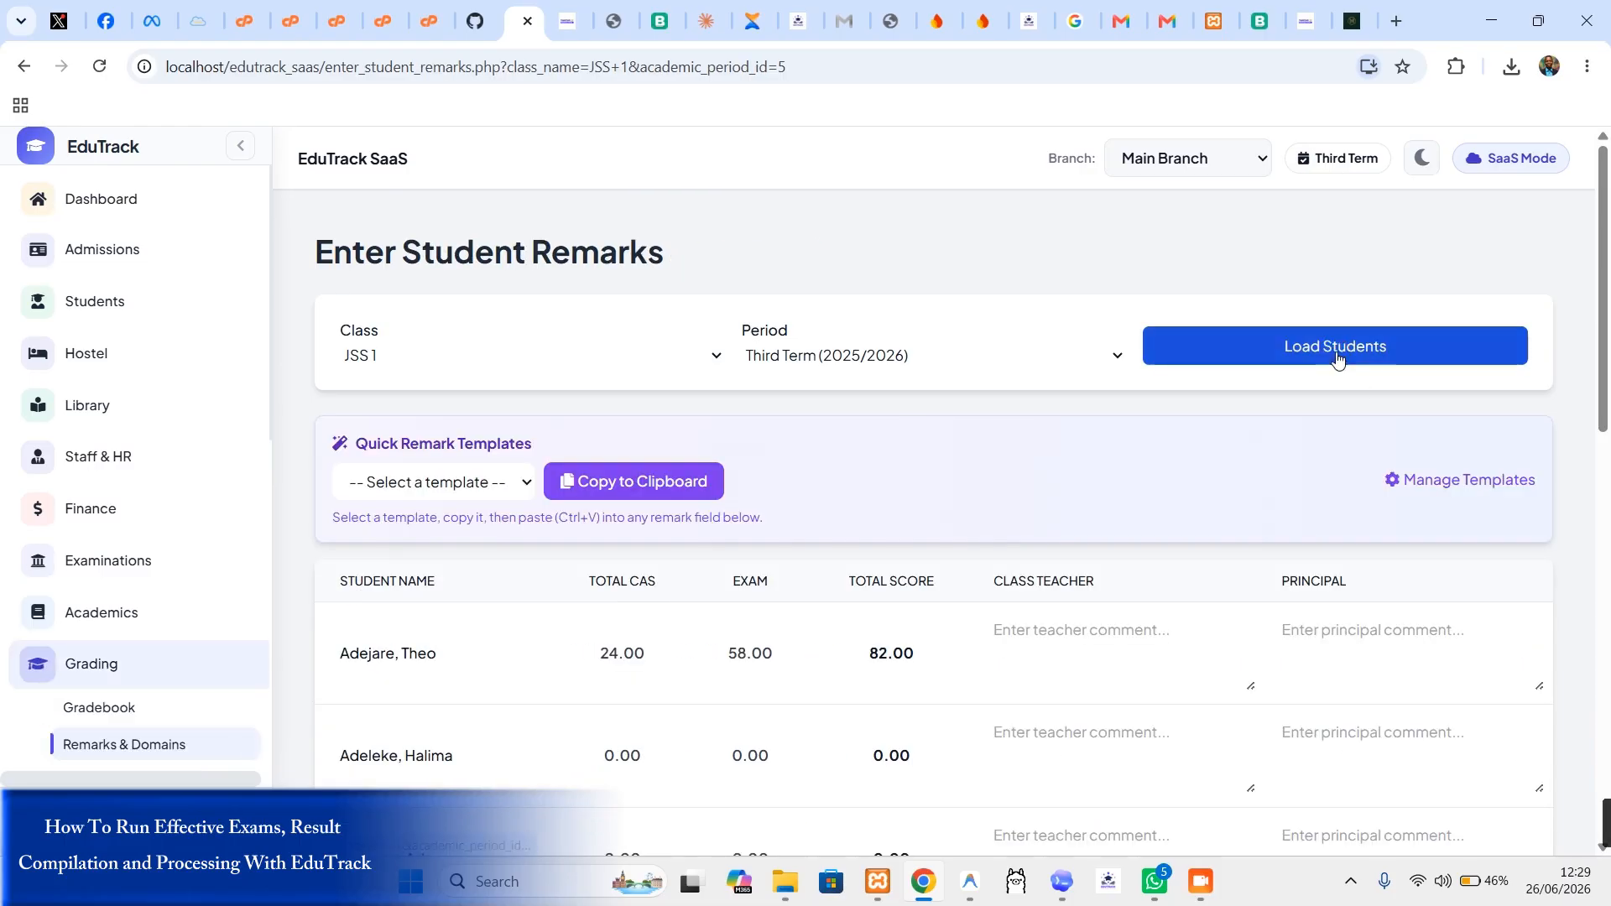
{"action": "scroll", "coordinate": [1095, 626], "scroll_direction": "down", "scroll_amount": 4}
{"action": "scroll", "coordinate": [1095, 626], "scroll_direction": "down", "scroll_amount": 5}
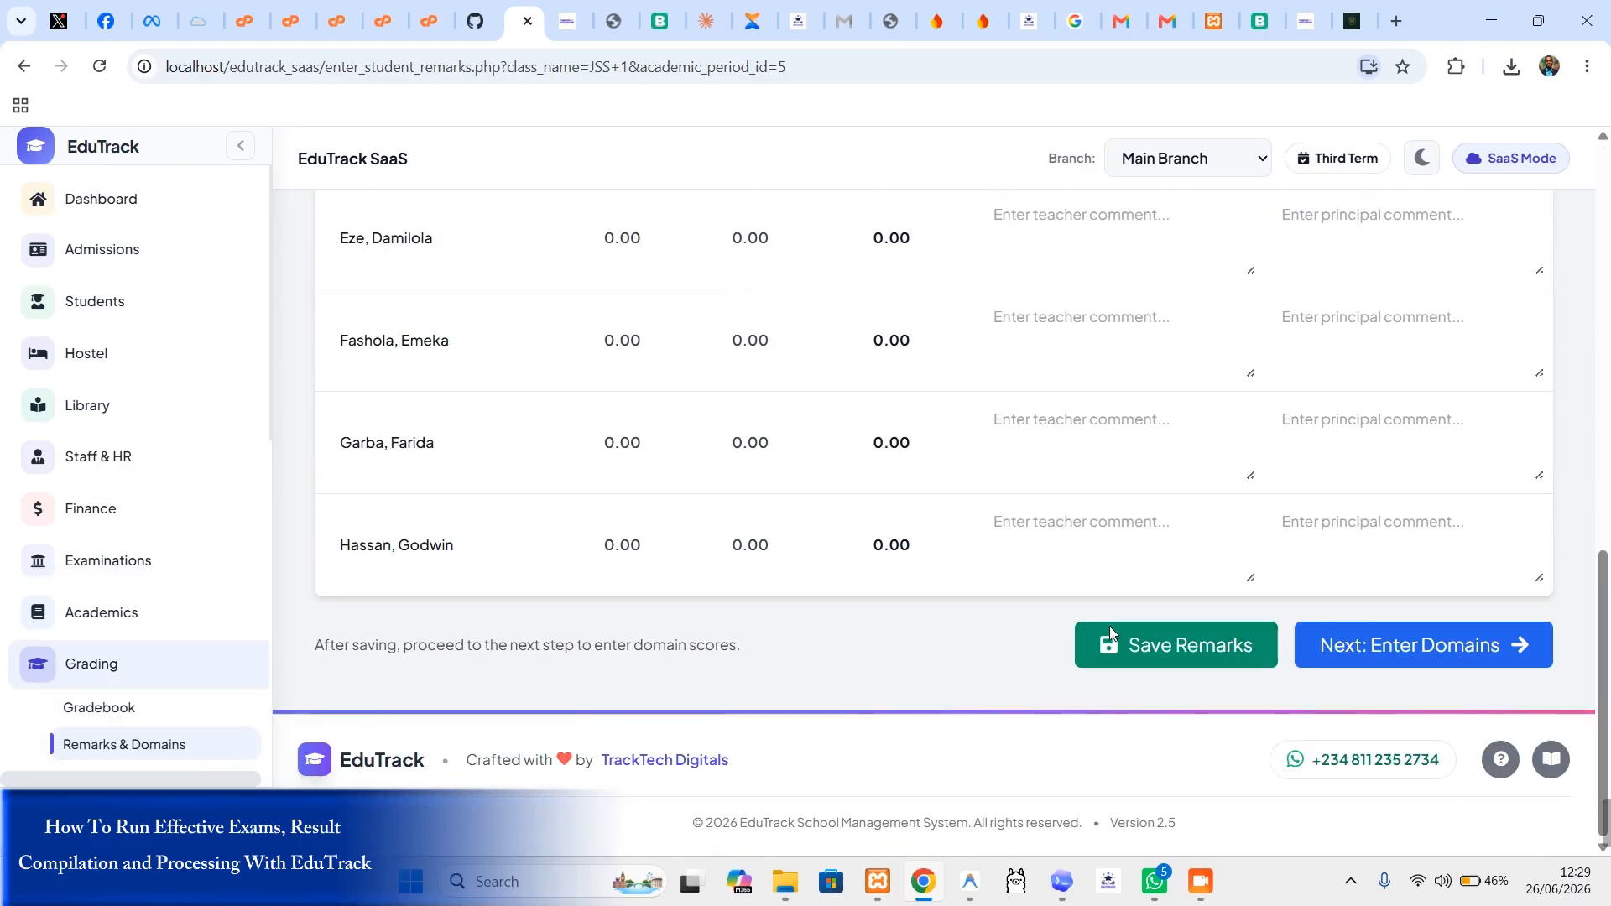
{"action": "left_click", "coordinate": [1179, 658]}
Step: Open the Report Card Settings page of the grading setup
{"action": "scroll", "coordinate": [126, 419], "scroll_direction": "down", "scroll_amount": 5}
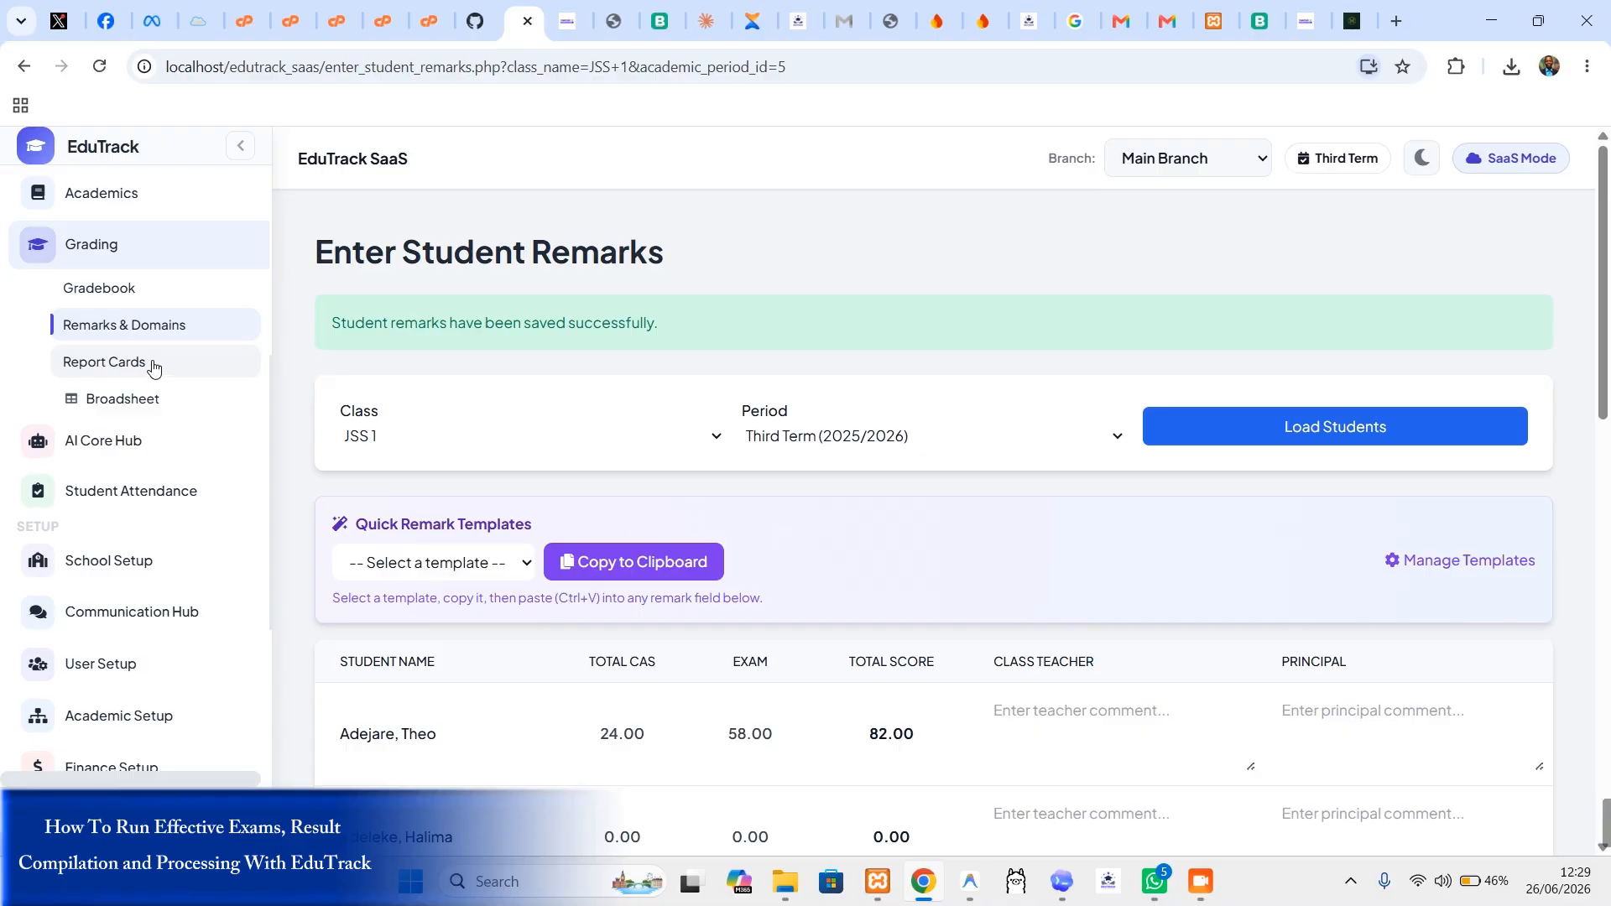
{"action": "scroll", "coordinate": [153, 367], "scroll_direction": "down", "scroll_amount": 3}
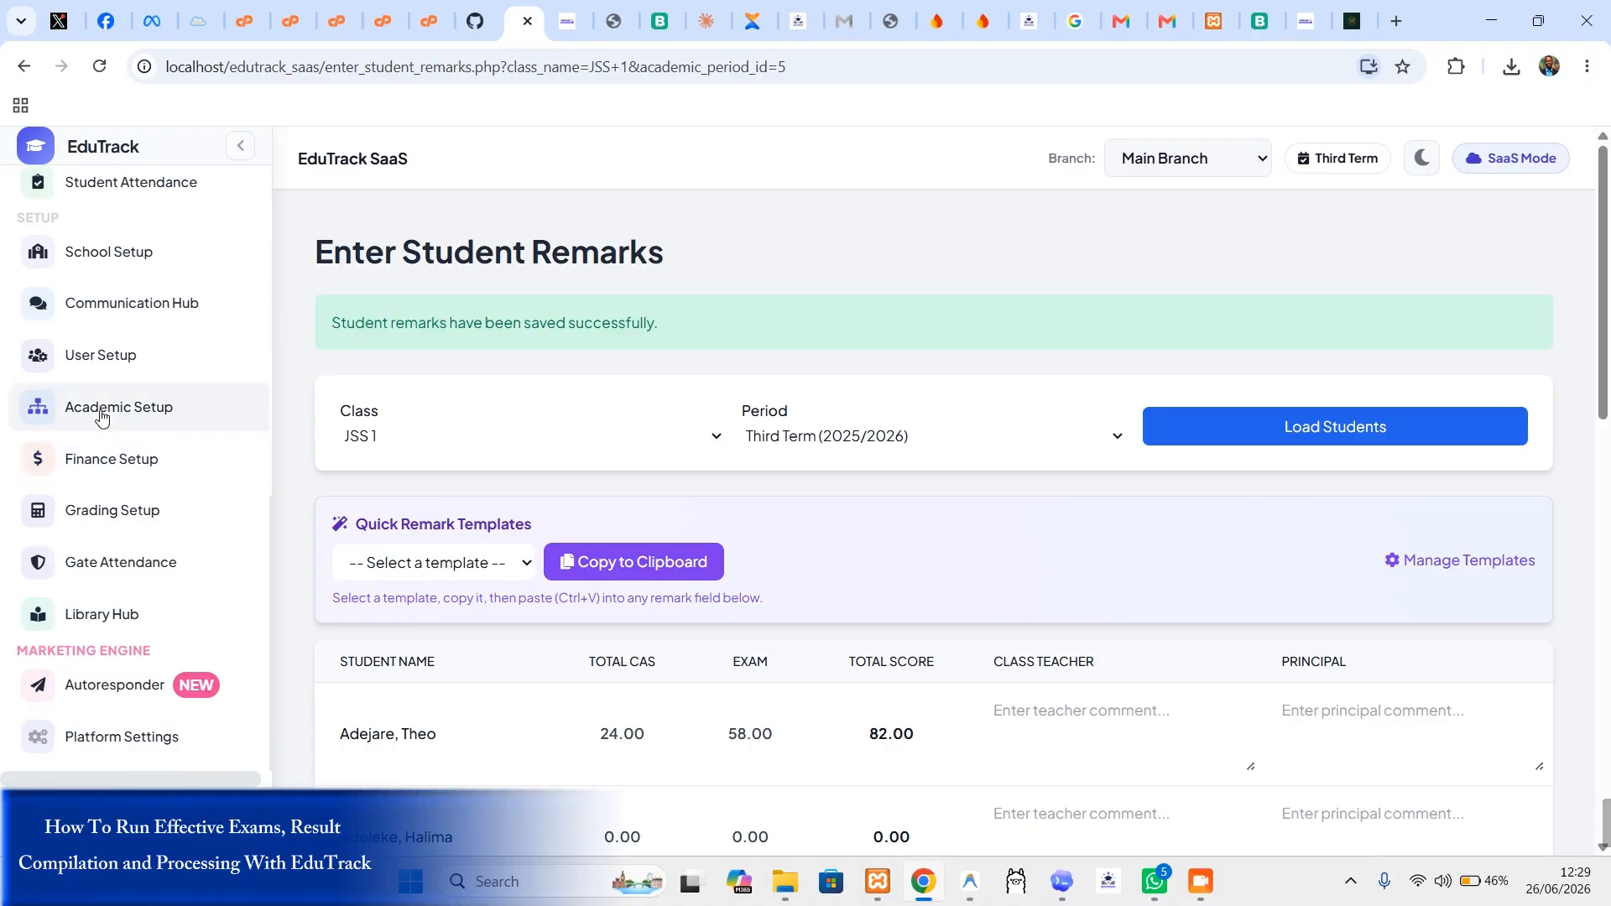
{"action": "left_click", "coordinate": [132, 518]}
{"action": "scroll", "coordinate": [139, 537], "scroll_direction": "down", "scroll_amount": 2}
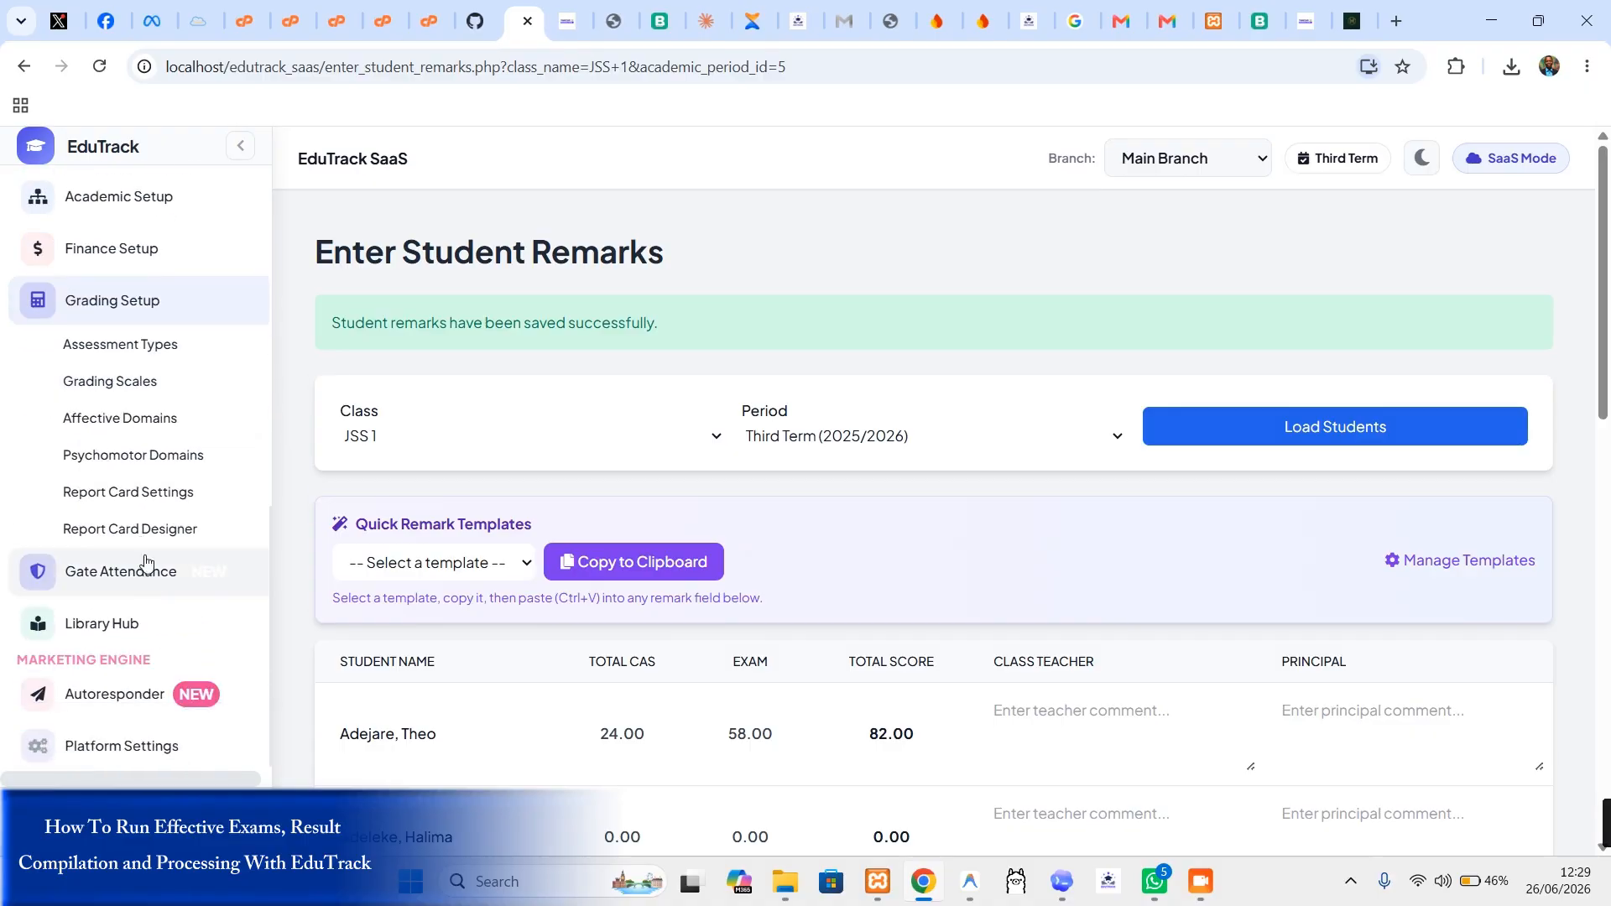
{"action": "left_click", "coordinate": [156, 502]}
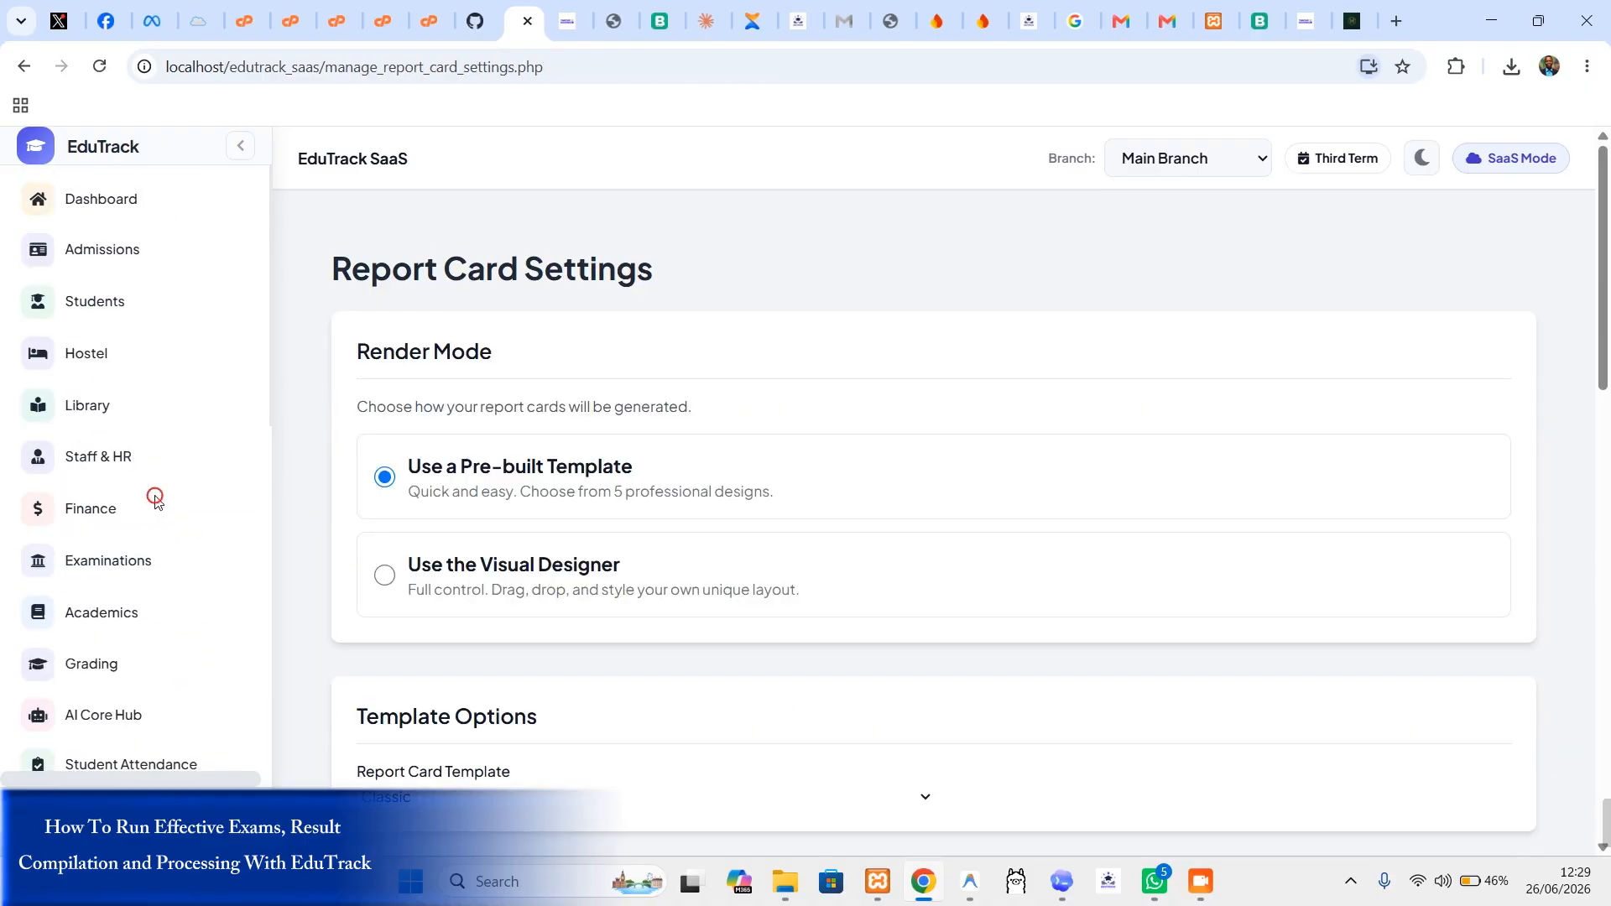
Step: Examine the report card render modes and the available pre-built templates
{"action": "scroll", "coordinate": [936, 453], "scroll_direction": "down", "scroll_amount": 3}
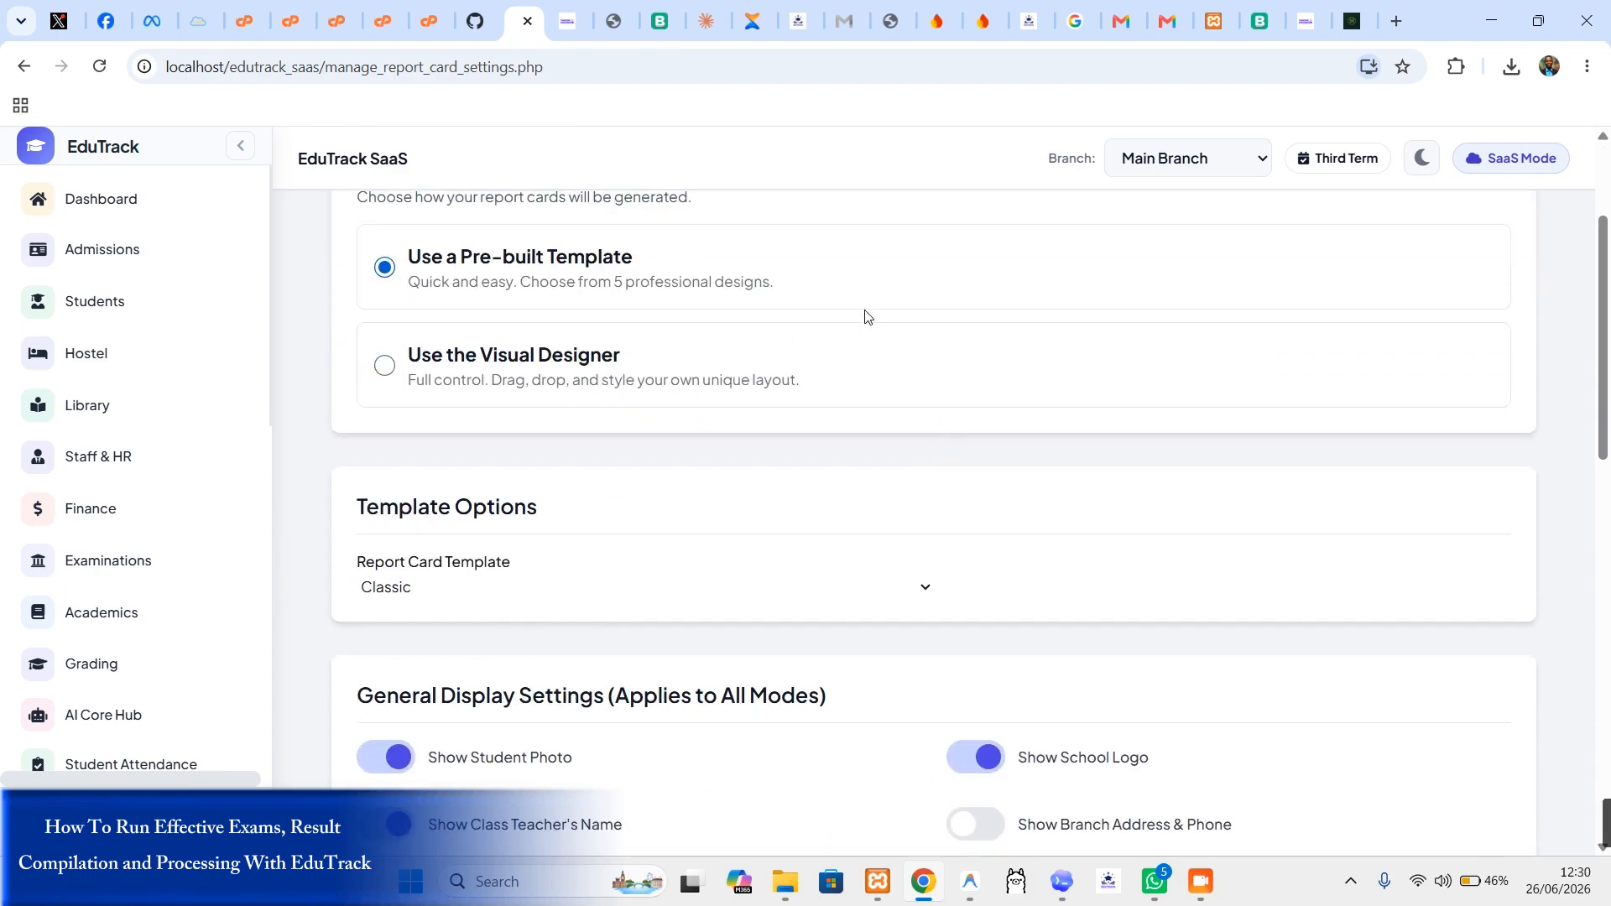
{"action": "left_click", "coordinate": [920, 591]}
{"action": "left_click", "coordinate": [1031, 534]}
{"action": "scroll", "coordinate": [680, 384], "scroll_direction": "up", "scroll_amount": 1}
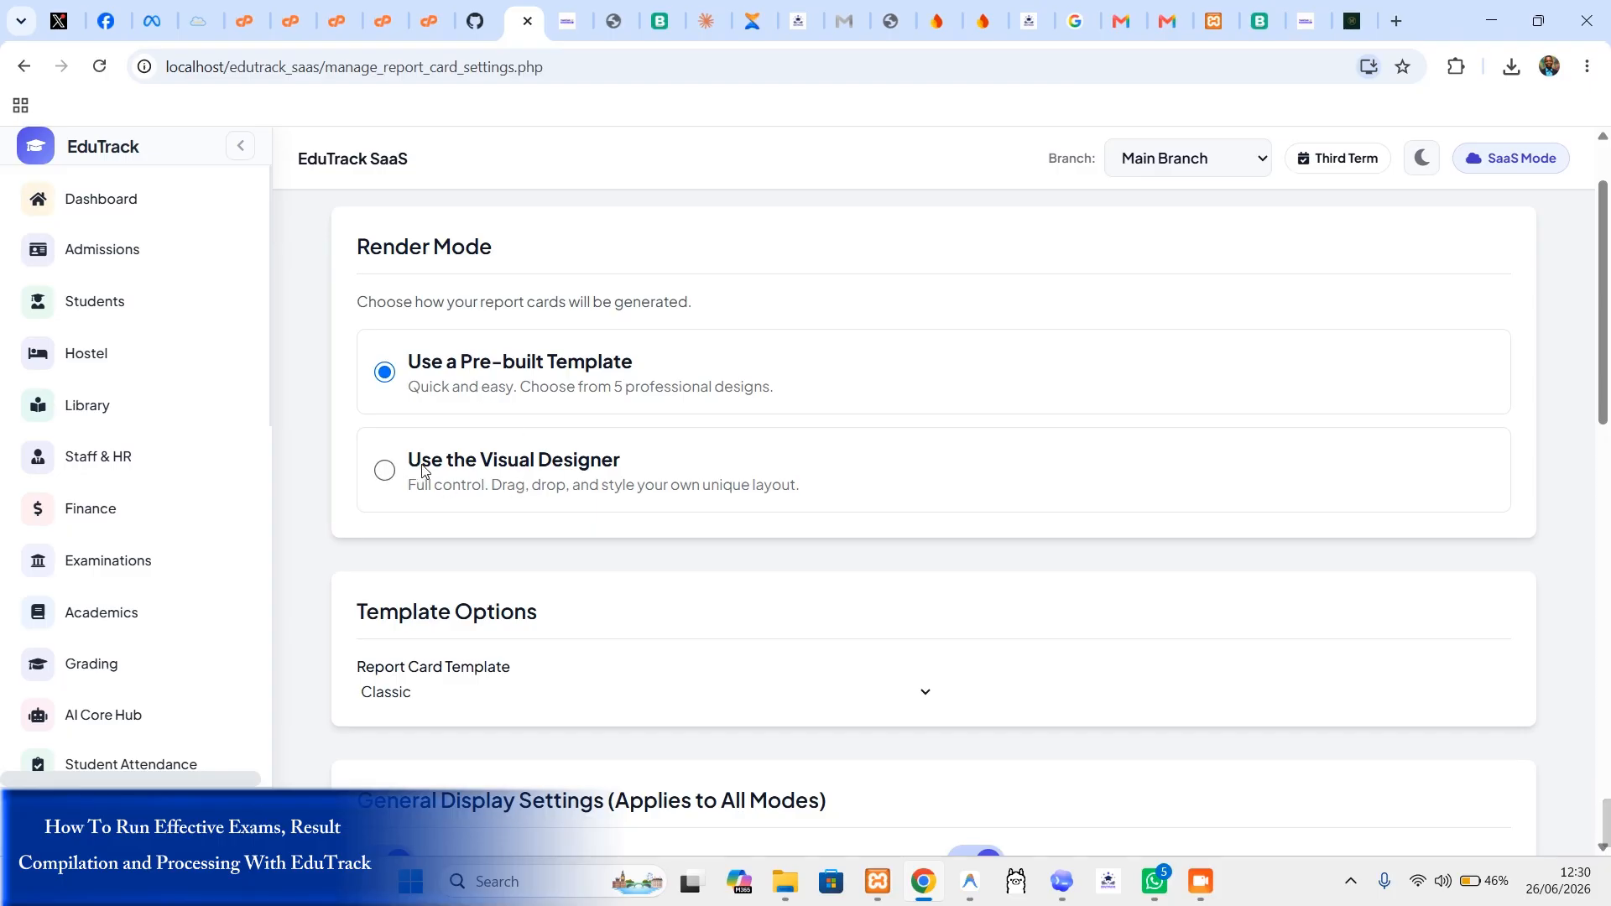
Step: Examine the general display settings for report cards, including positions, averages, comments, domains, promotion status and verification QR code
{"action": "scroll", "coordinate": [551, 504], "scroll_direction": "down", "scroll_amount": 3}
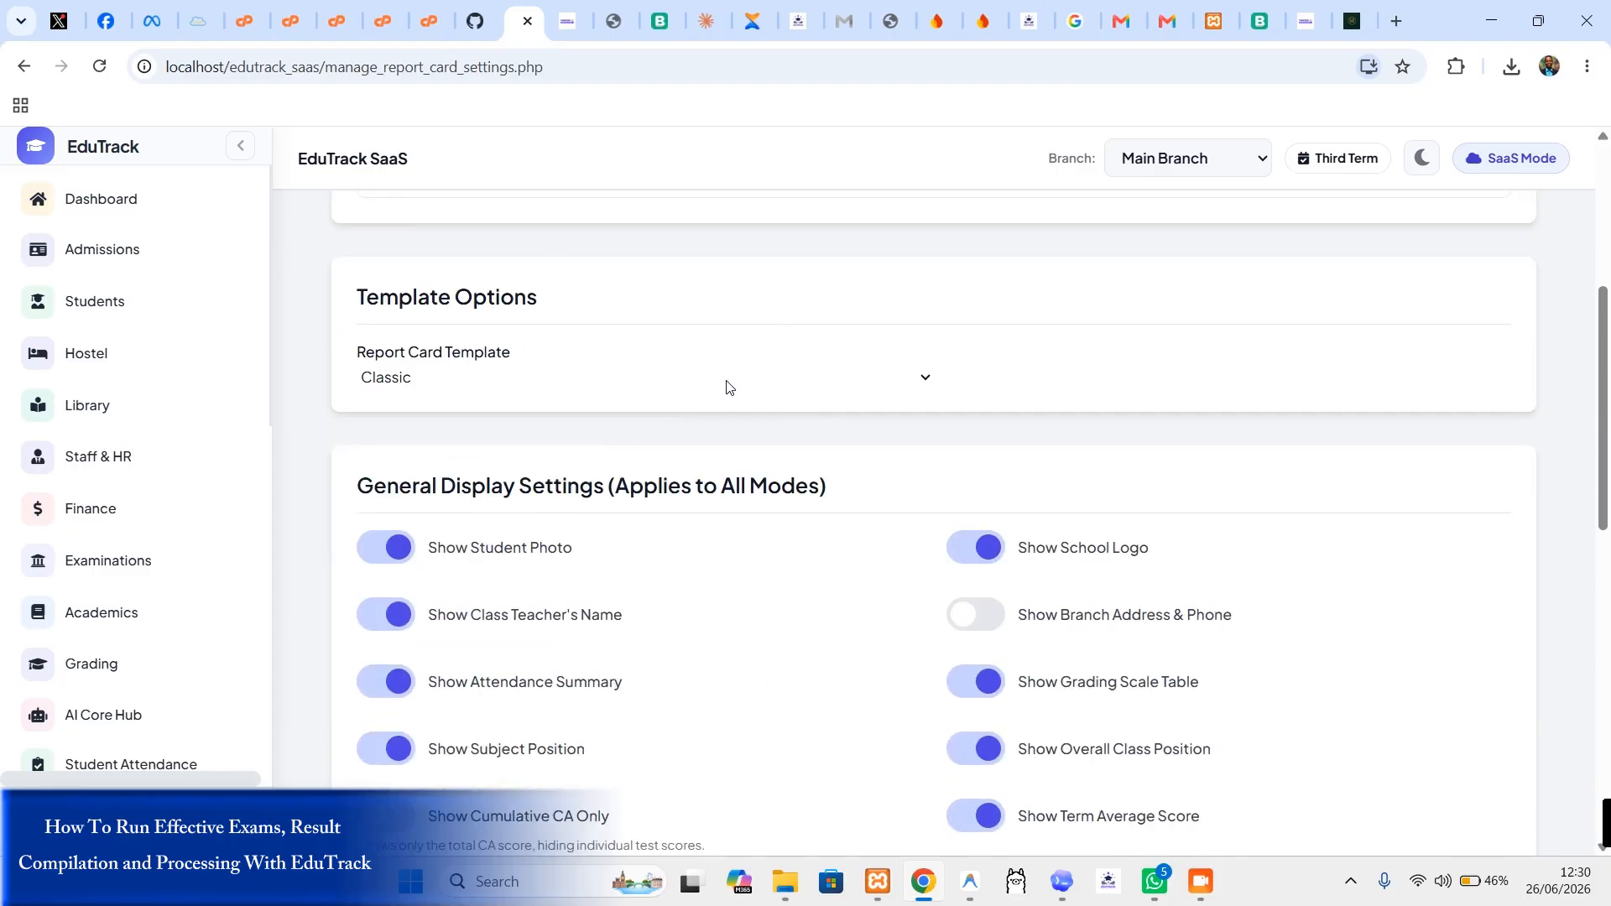
{"action": "scroll", "coordinate": [918, 398], "scroll_direction": "down", "scroll_amount": 1}
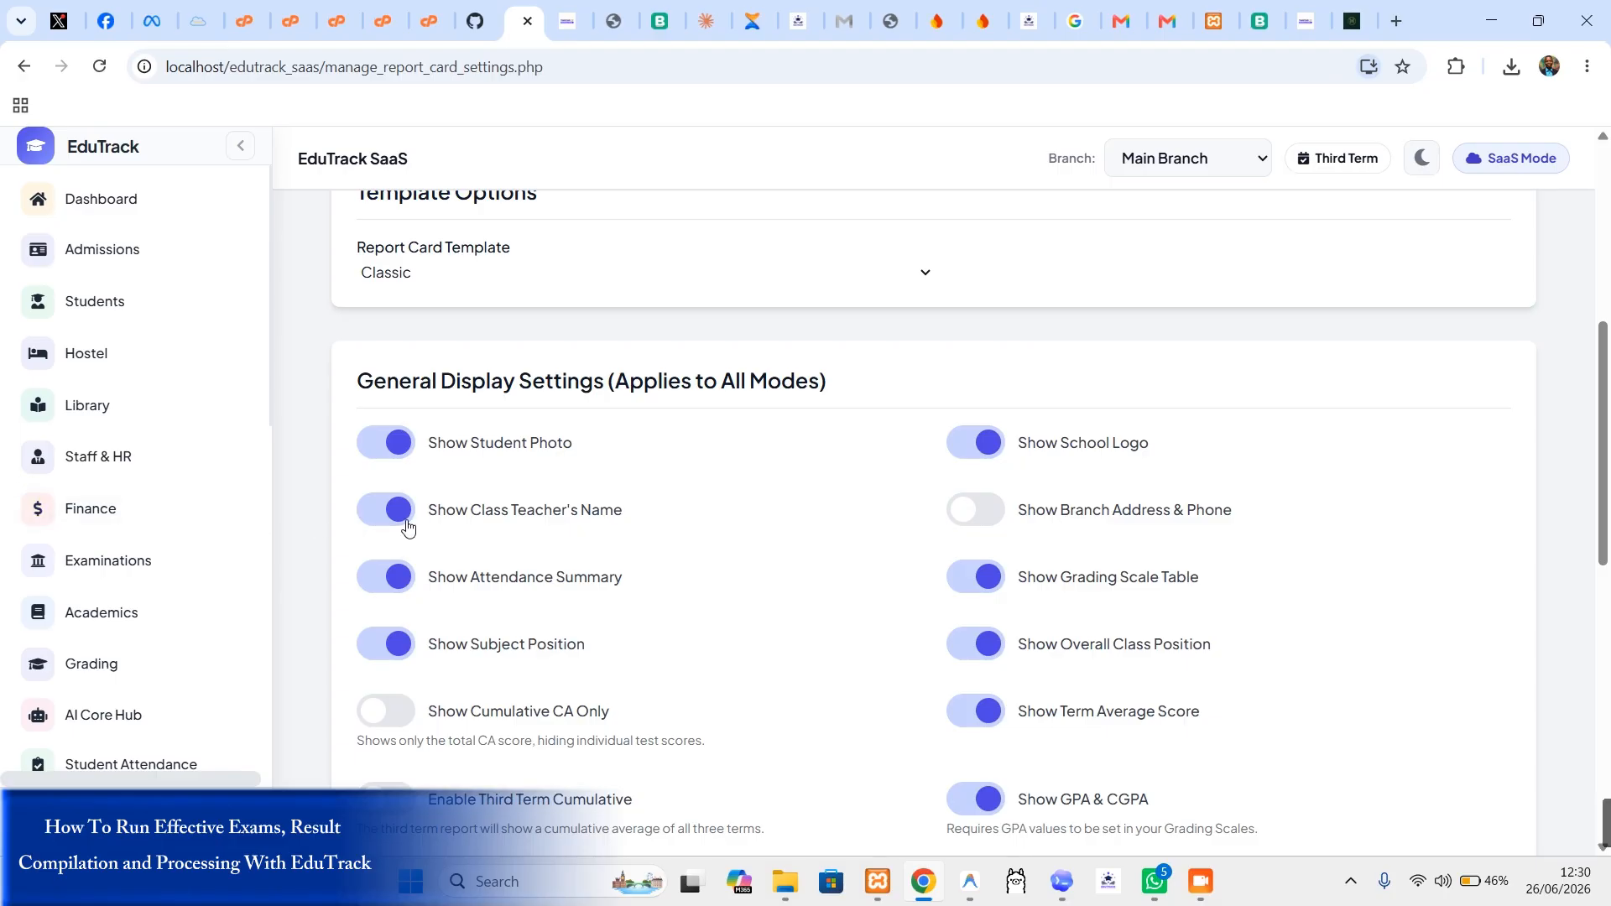
{"action": "scroll", "coordinate": [575, 604], "scroll_direction": "down", "scroll_amount": 2}
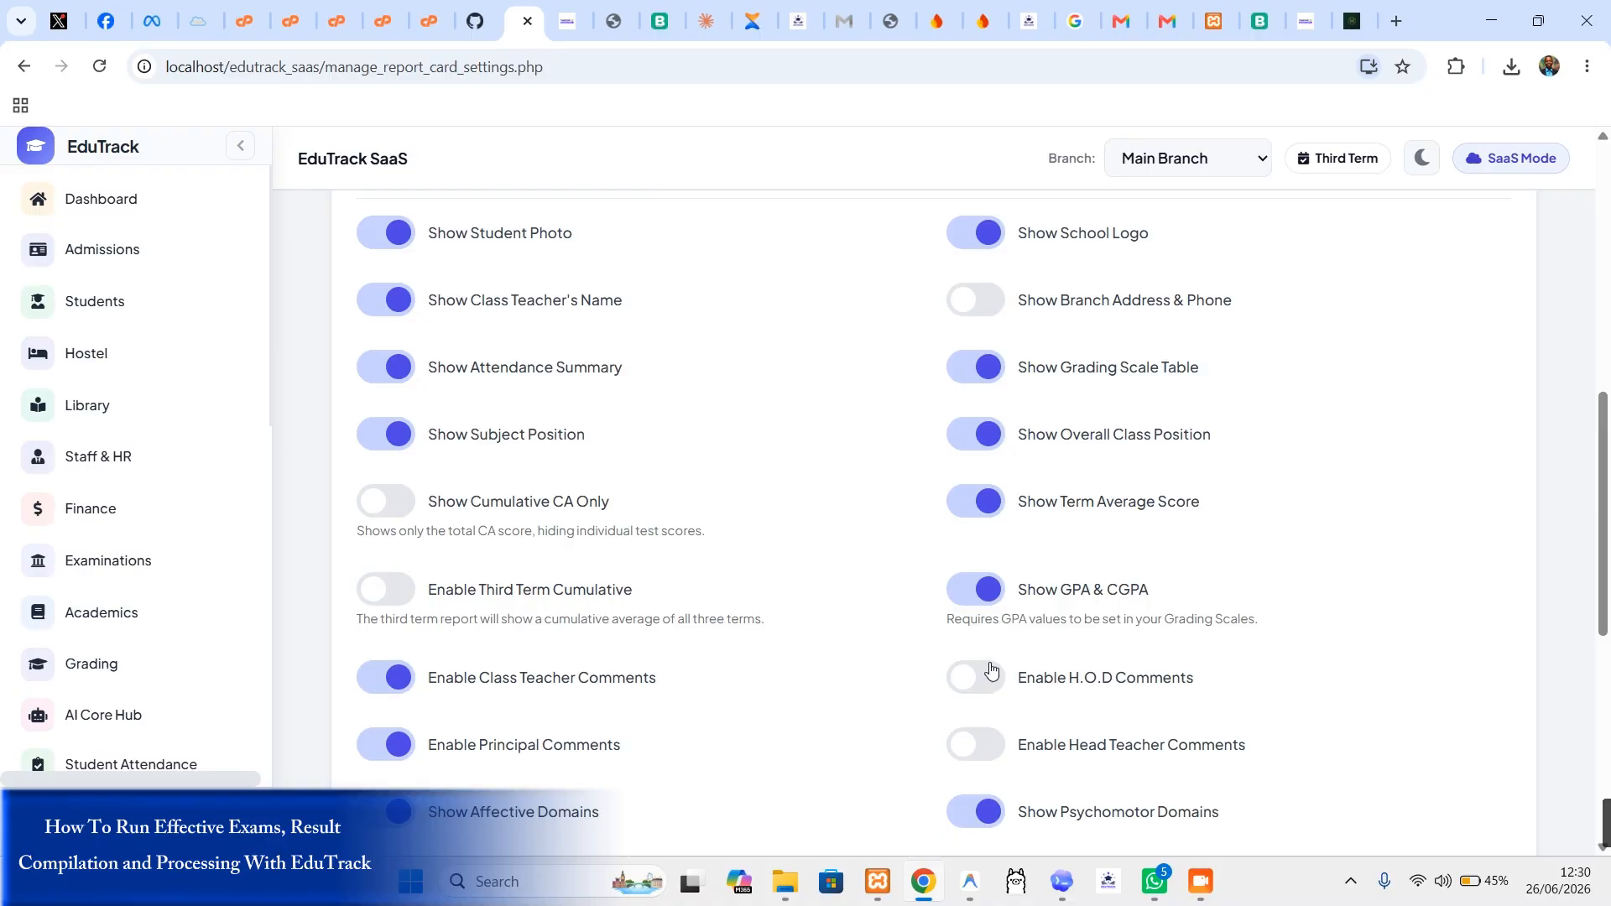
{"action": "scroll", "coordinate": [1107, 651], "scroll_direction": "down", "scroll_amount": 3}
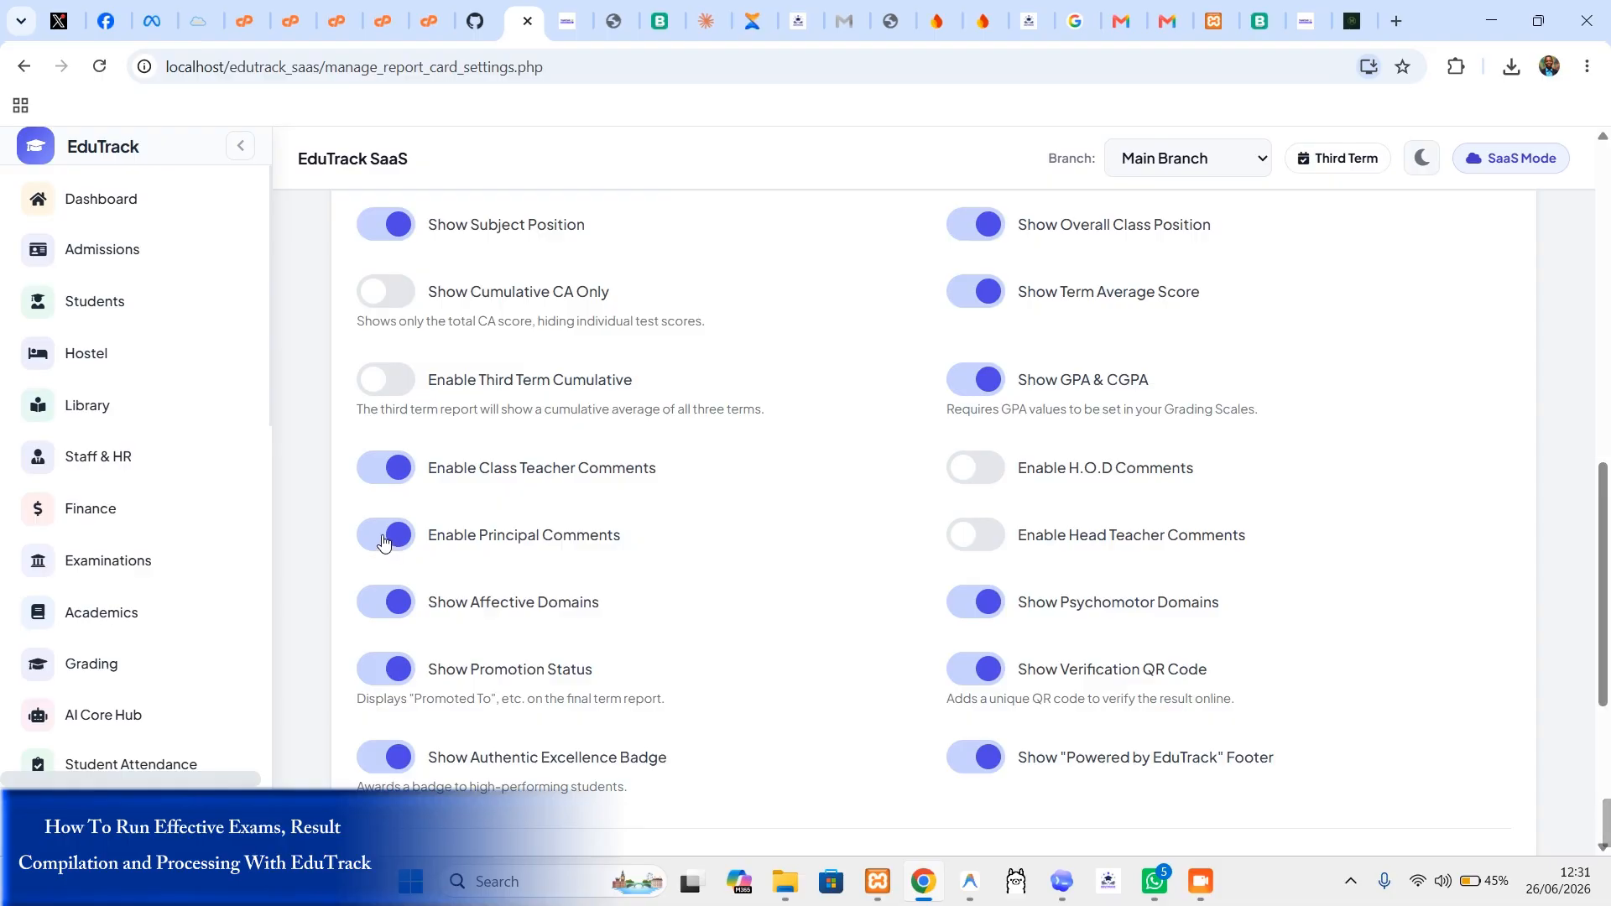
{"action": "scroll", "coordinate": [633, 549], "scroll_direction": "down", "scroll_amount": 1}
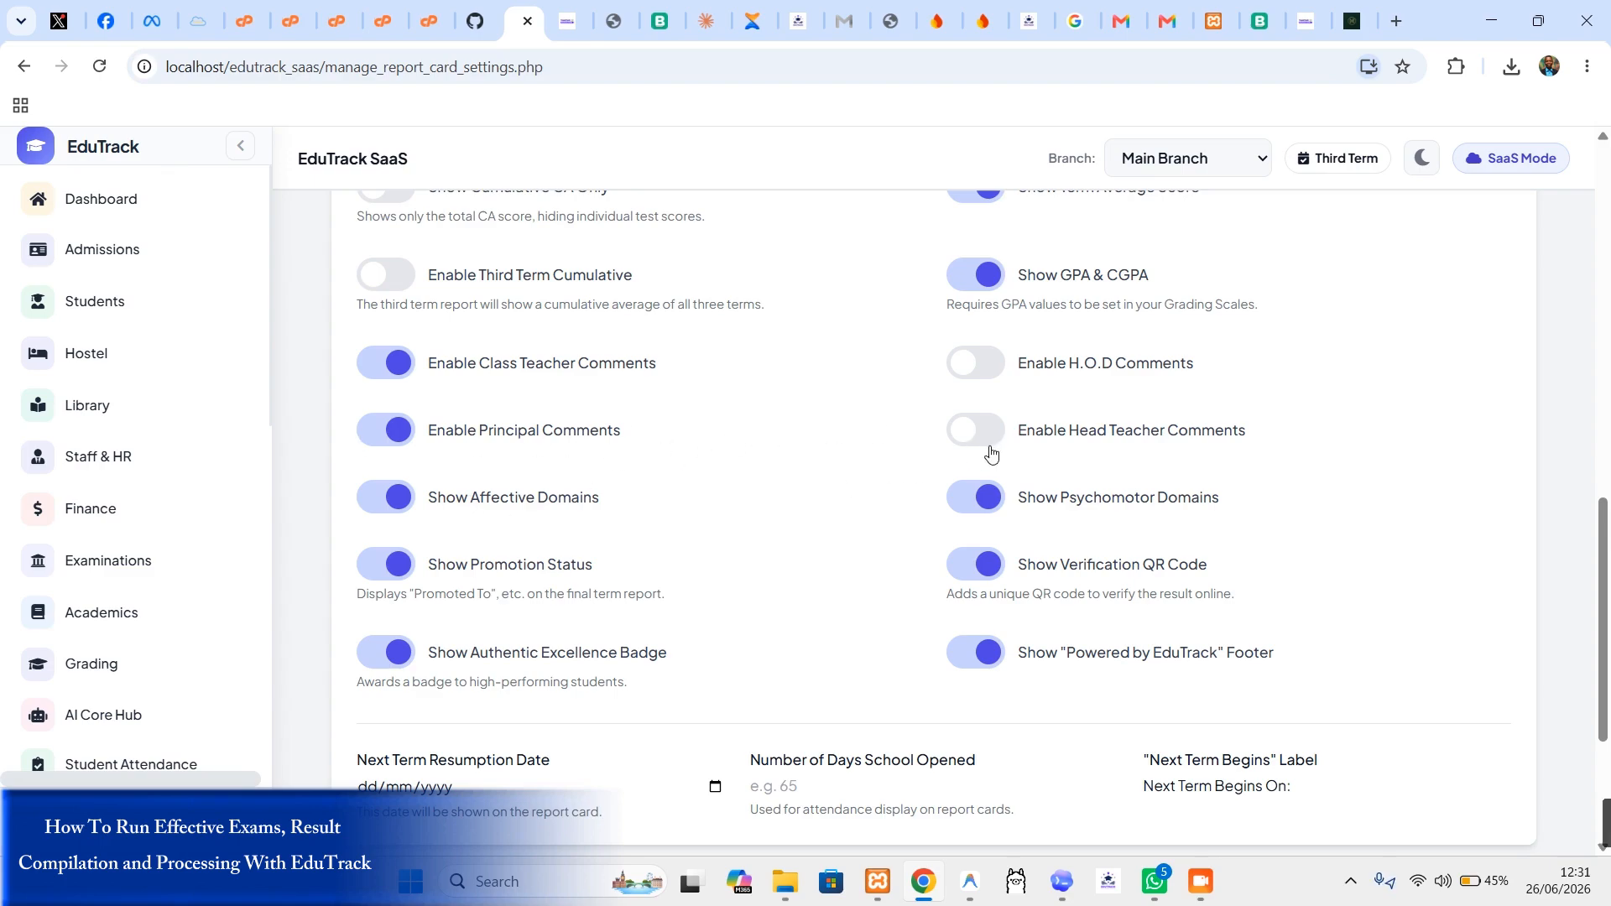
{"action": "scroll", "coordinate": [1161, 406], "scroll_direction": "up", "scroll_amount": 6}
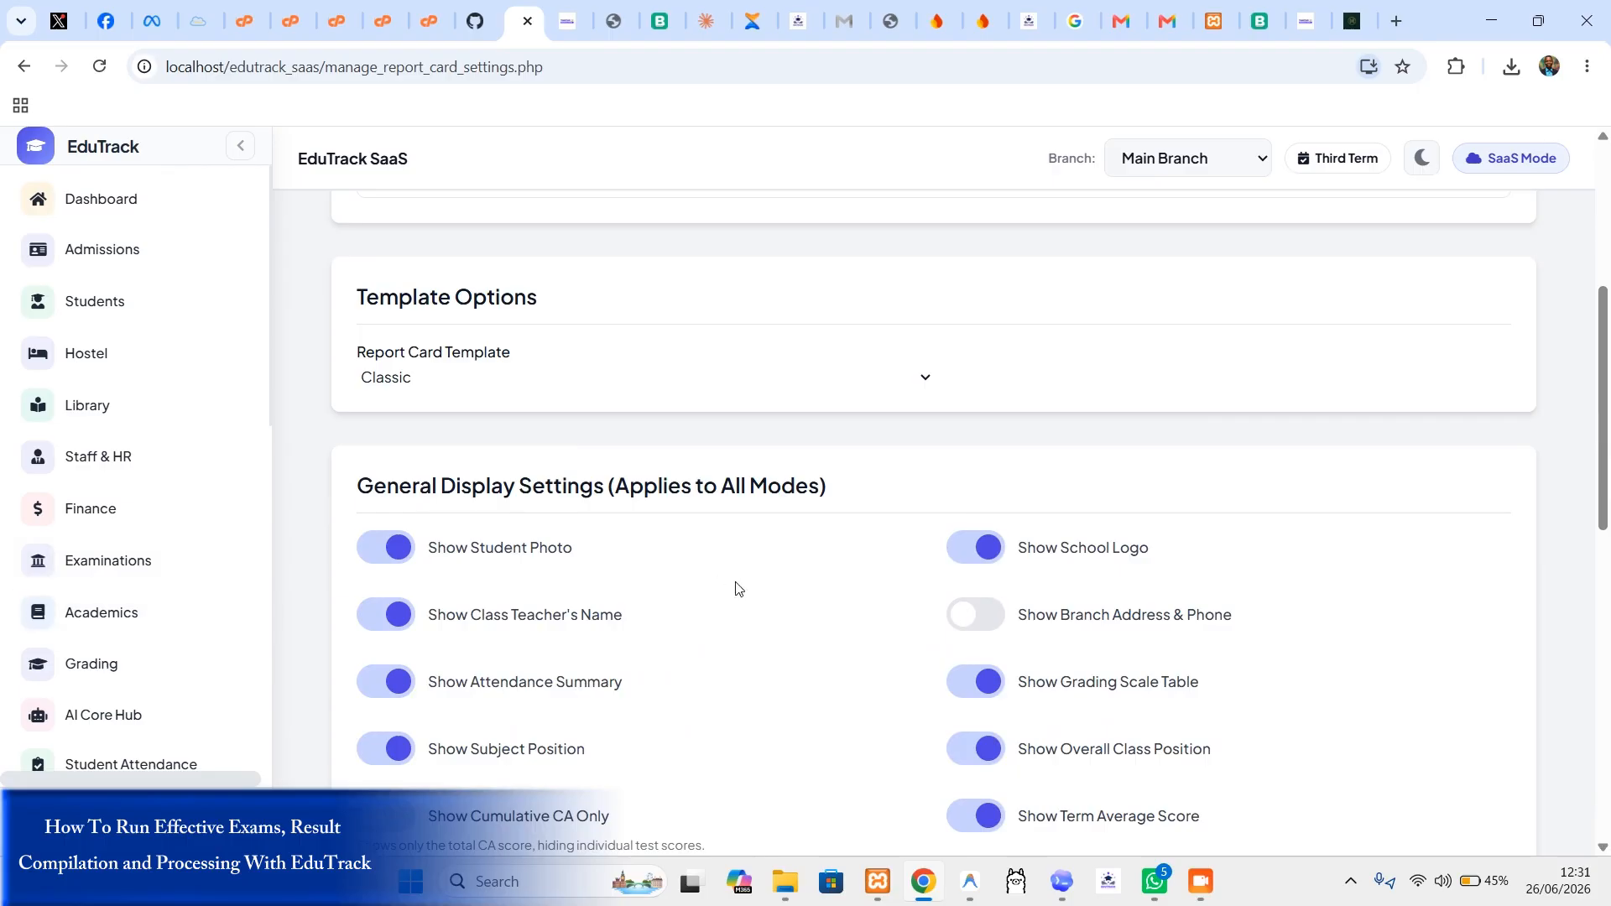
{"action": "scroll", "coordinate": [880, 624], "scroll_direction": "down", "scroll_amount": 3}
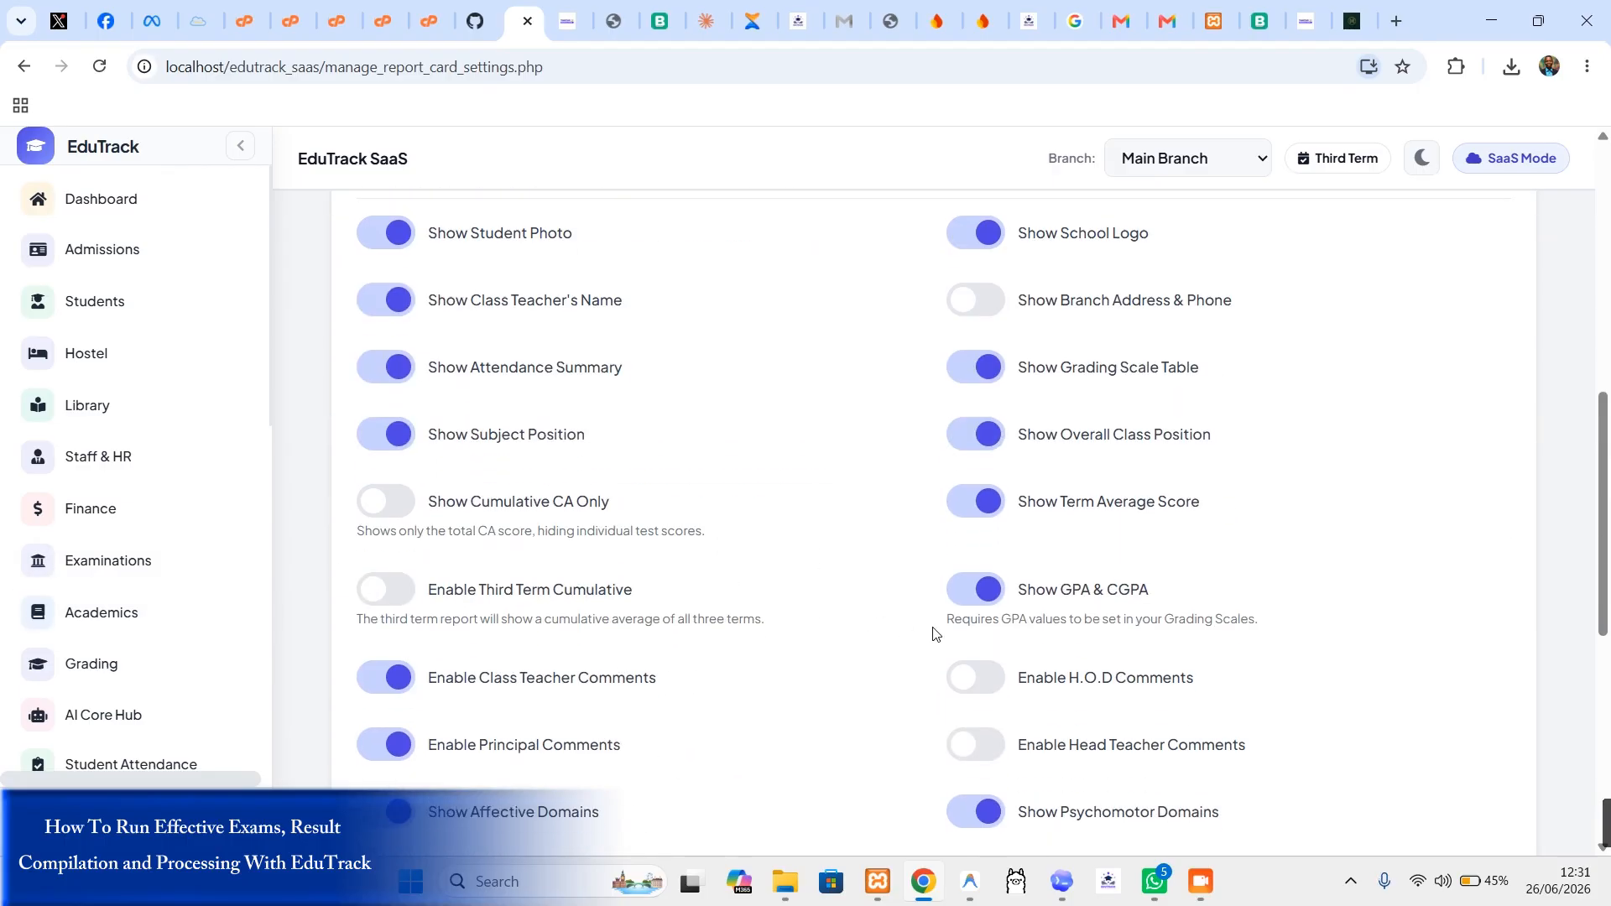
{"action": "scroll", "coordinate": [934, 634], "scroll_direction": "down", "scroll_amount": 1}
{"action": "scroll", "coordinate": [1186, 640], "scroll_direction": "down", "scroll_amount": 2}
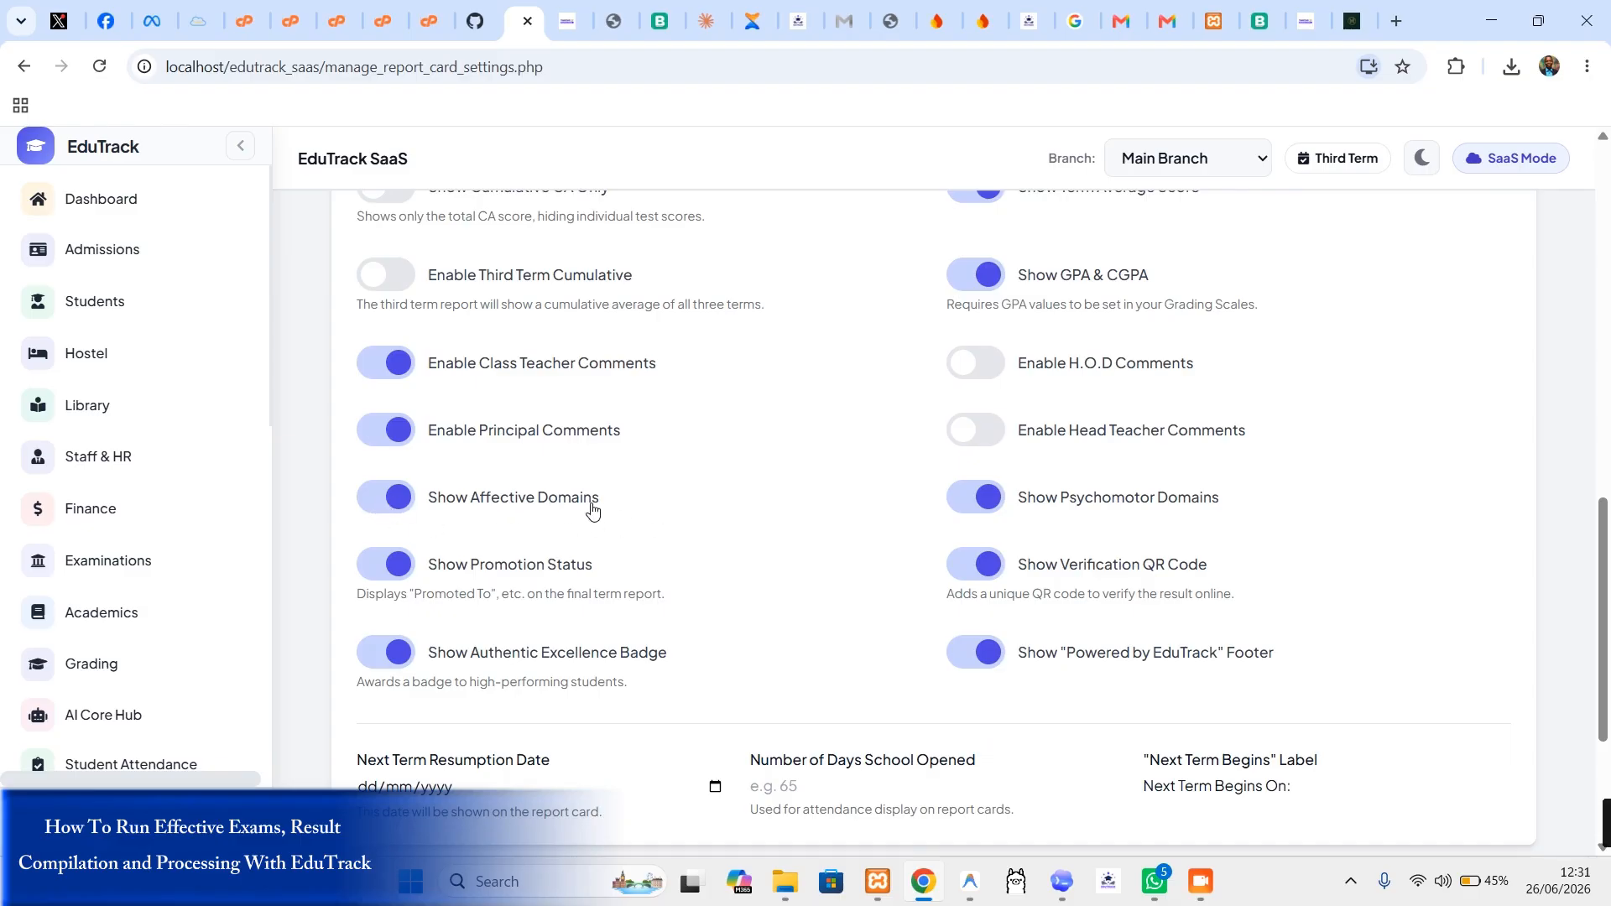
{"action": "scroll", "coordinate": [1046, 574], "scroll_direction": "down", "scroll_amount": 3}
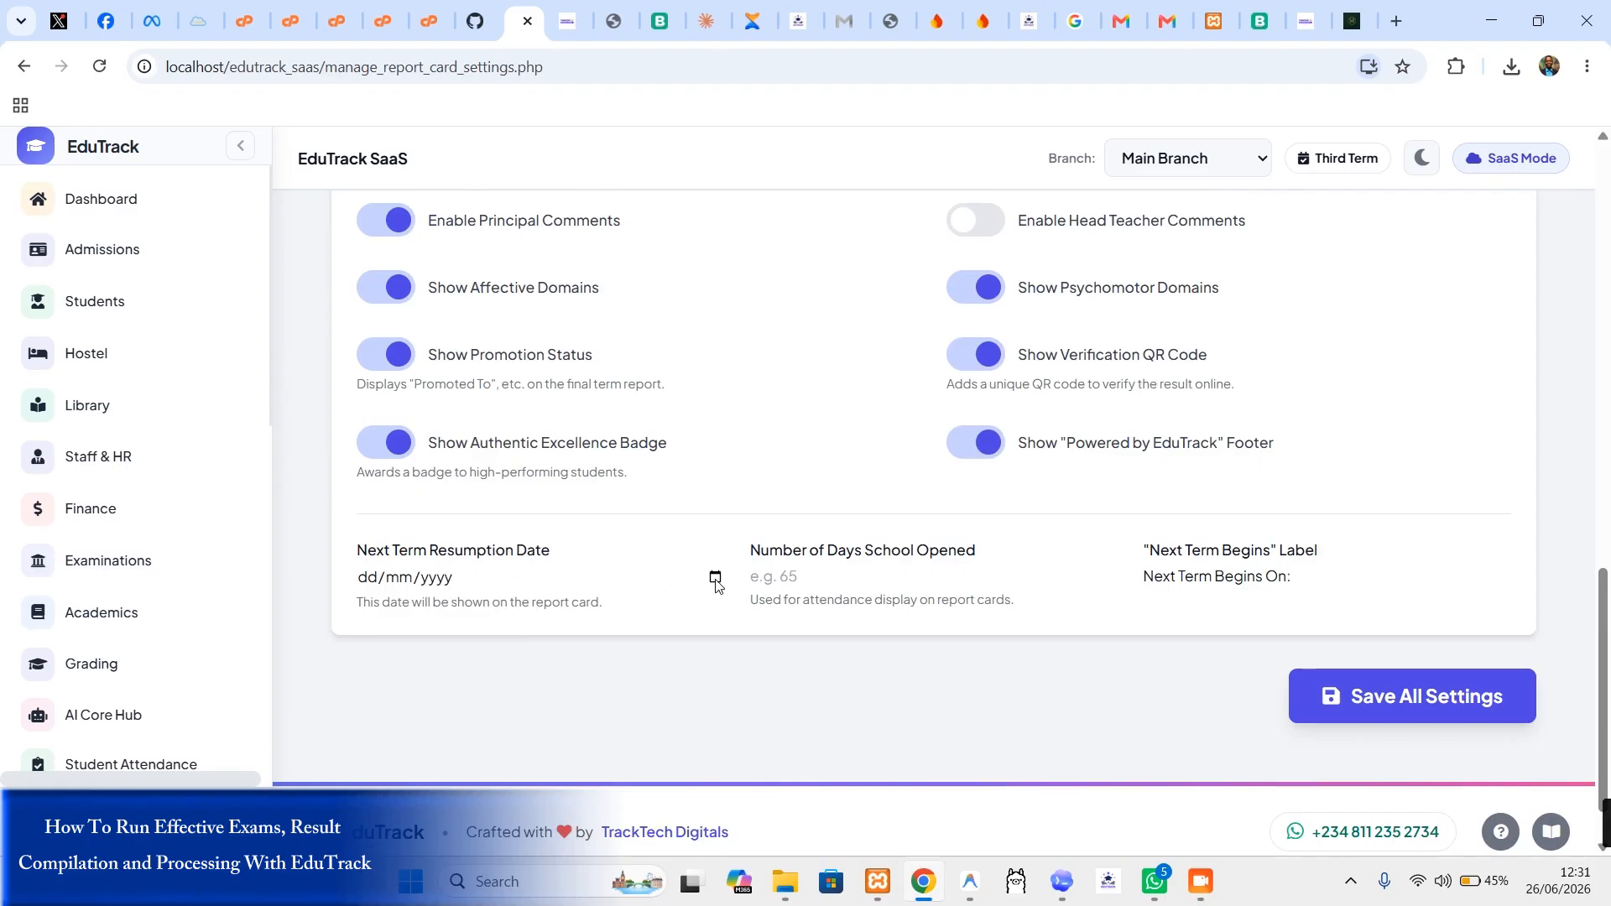
Step: Examine the fields for next term resumption date, number of days school opened and the "Next Term Begins" label
{"action": "left_click", "coordinate": [532, 590]}
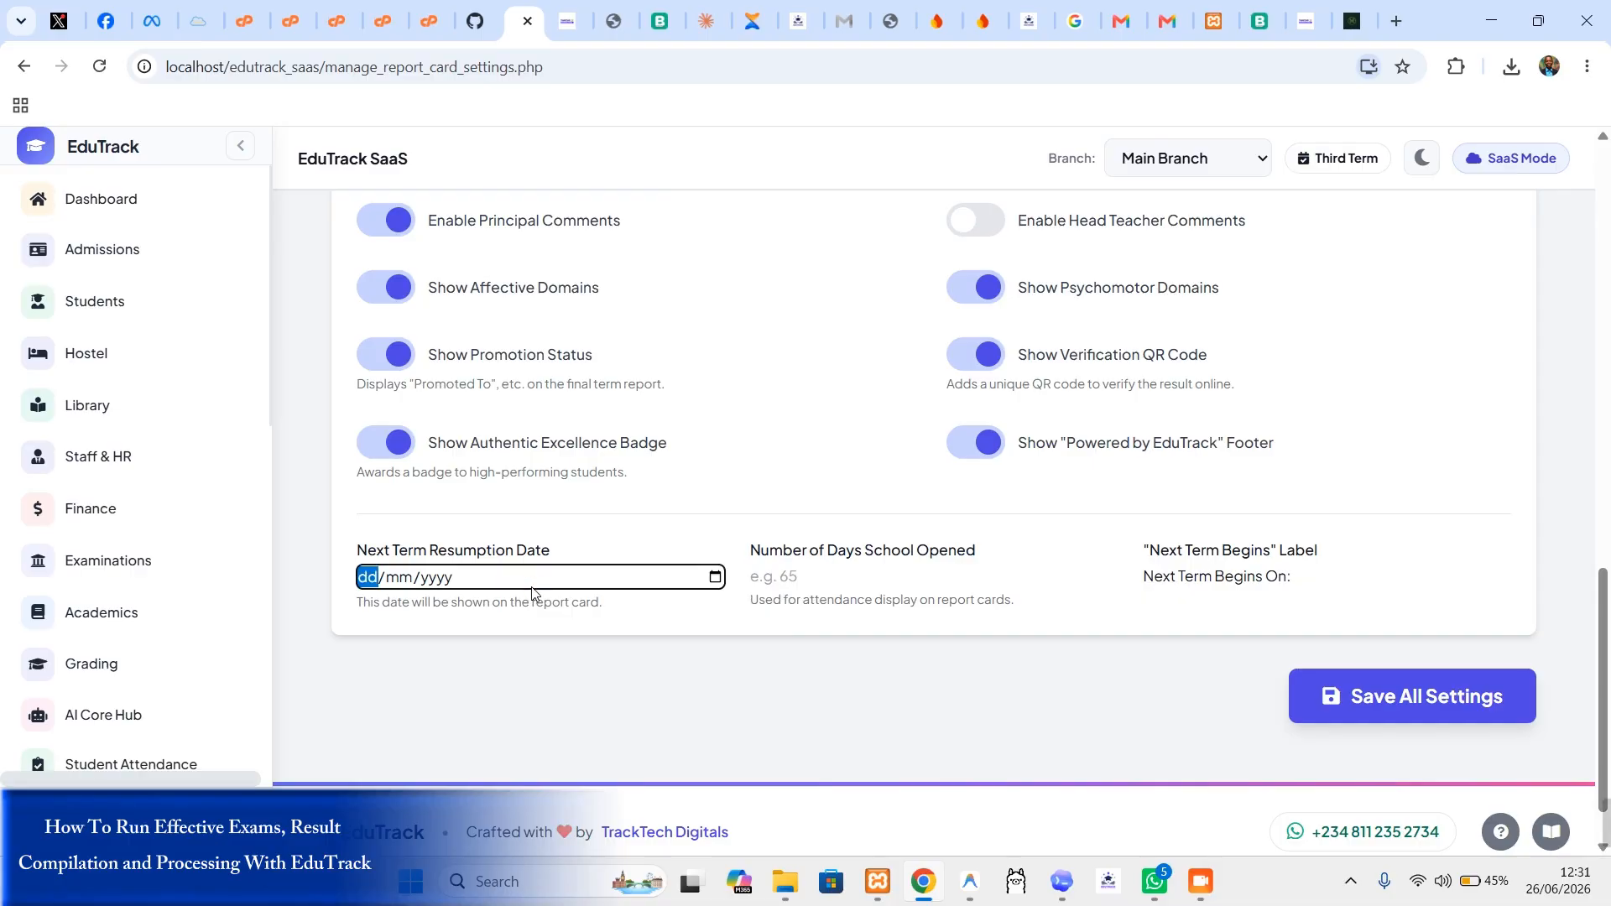
{"action": "left_click", "coordinate": [848, 580]}
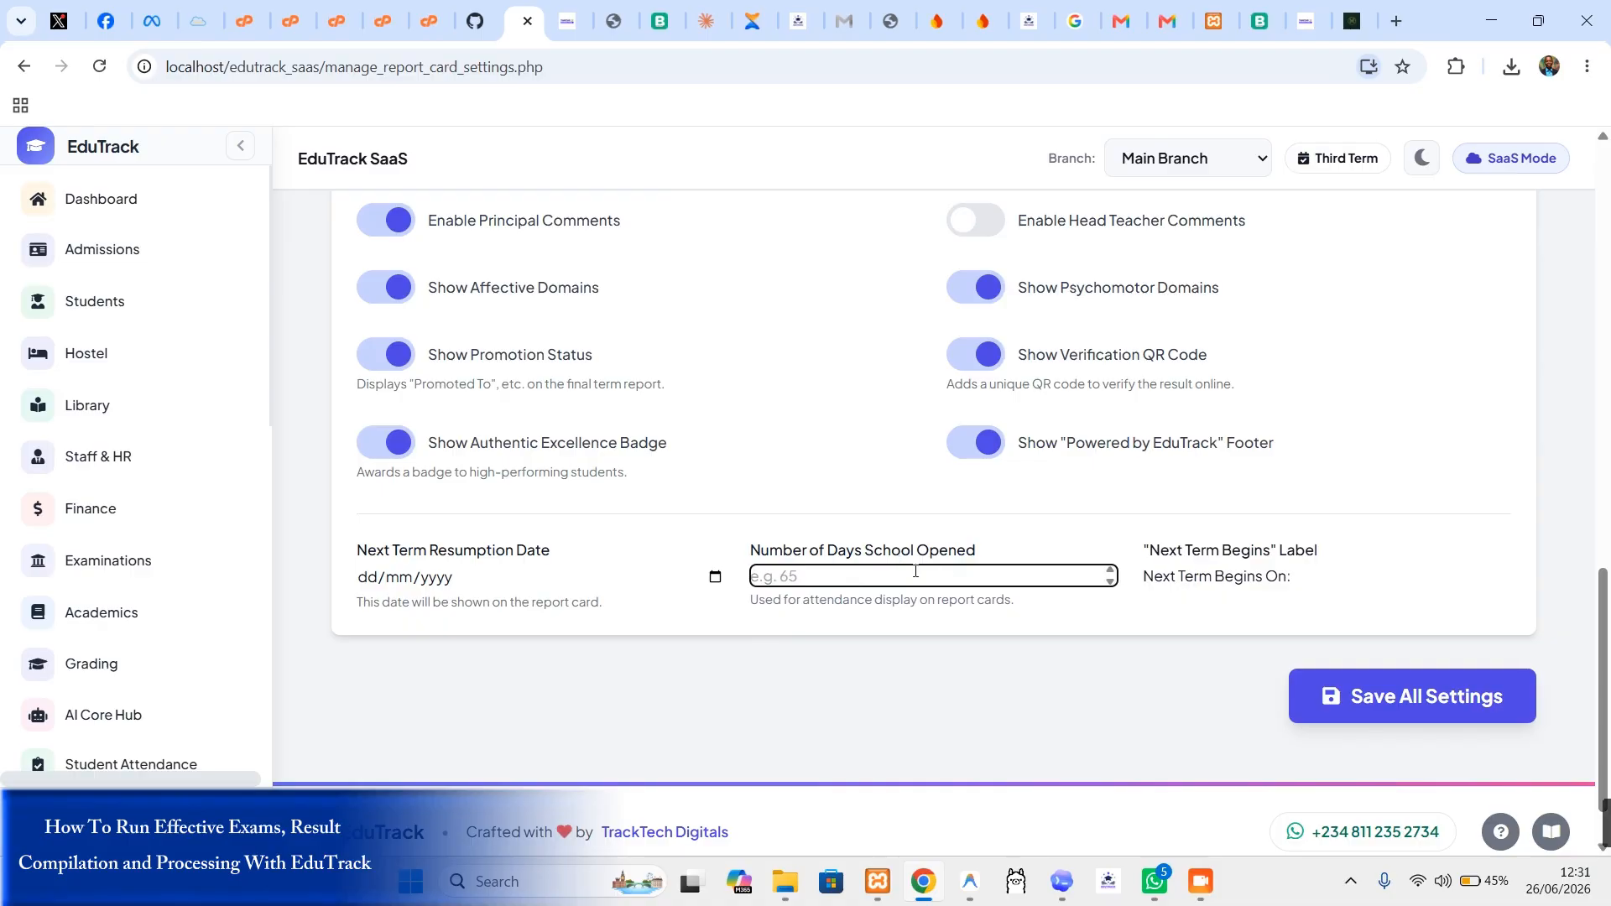
{"action": "left_click", "coordinate": [1327, 577]}
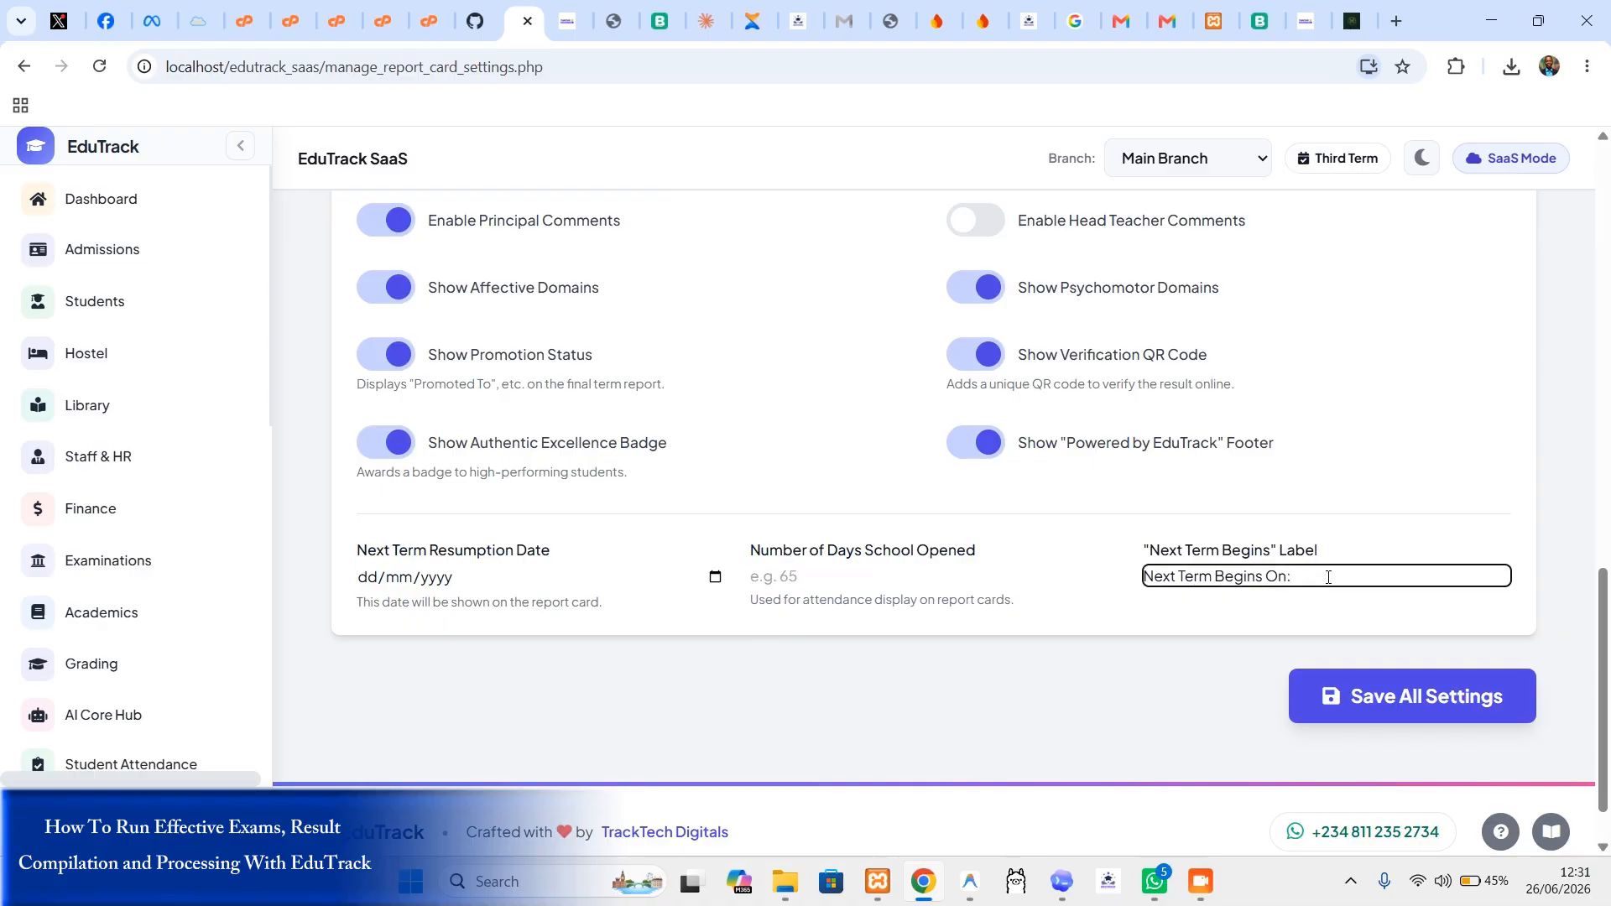
{"action": "scroll", "coordinate": [1309, 621], "scroll_direction": "up", "scroll_amount": 9}
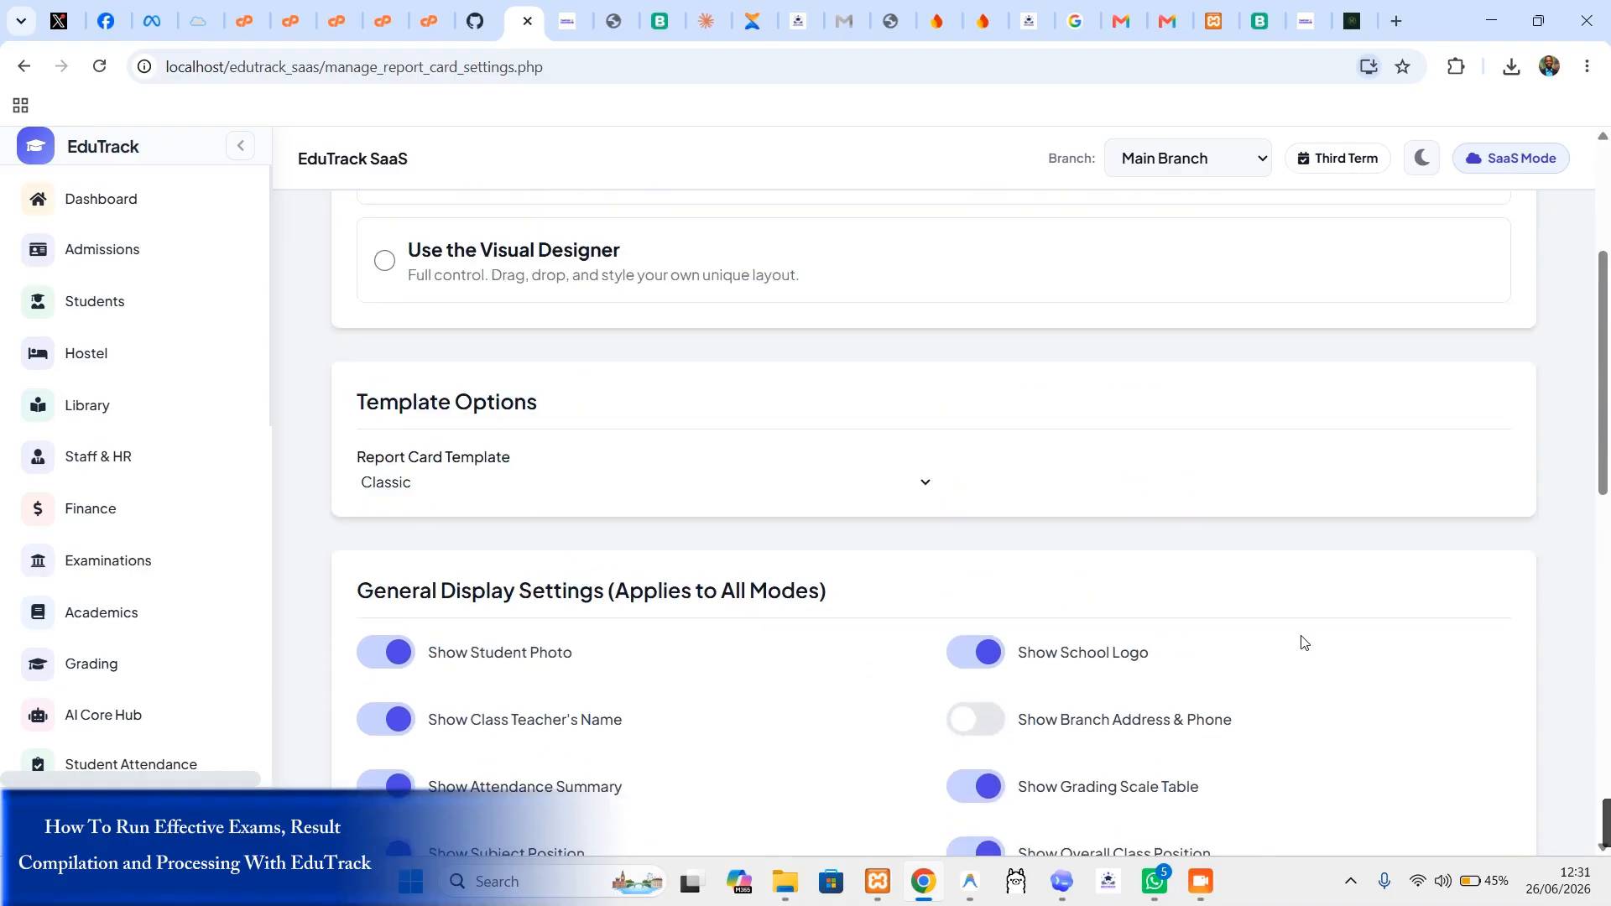
Step: Save the report card settings and set the report card template to Modern
{"action": "scroll", "coordinate": [1426, 645], "scroll_direction": "down", "scroll_amount": 10}
{"action": "left_click", "coordinate": [1467, 649]}
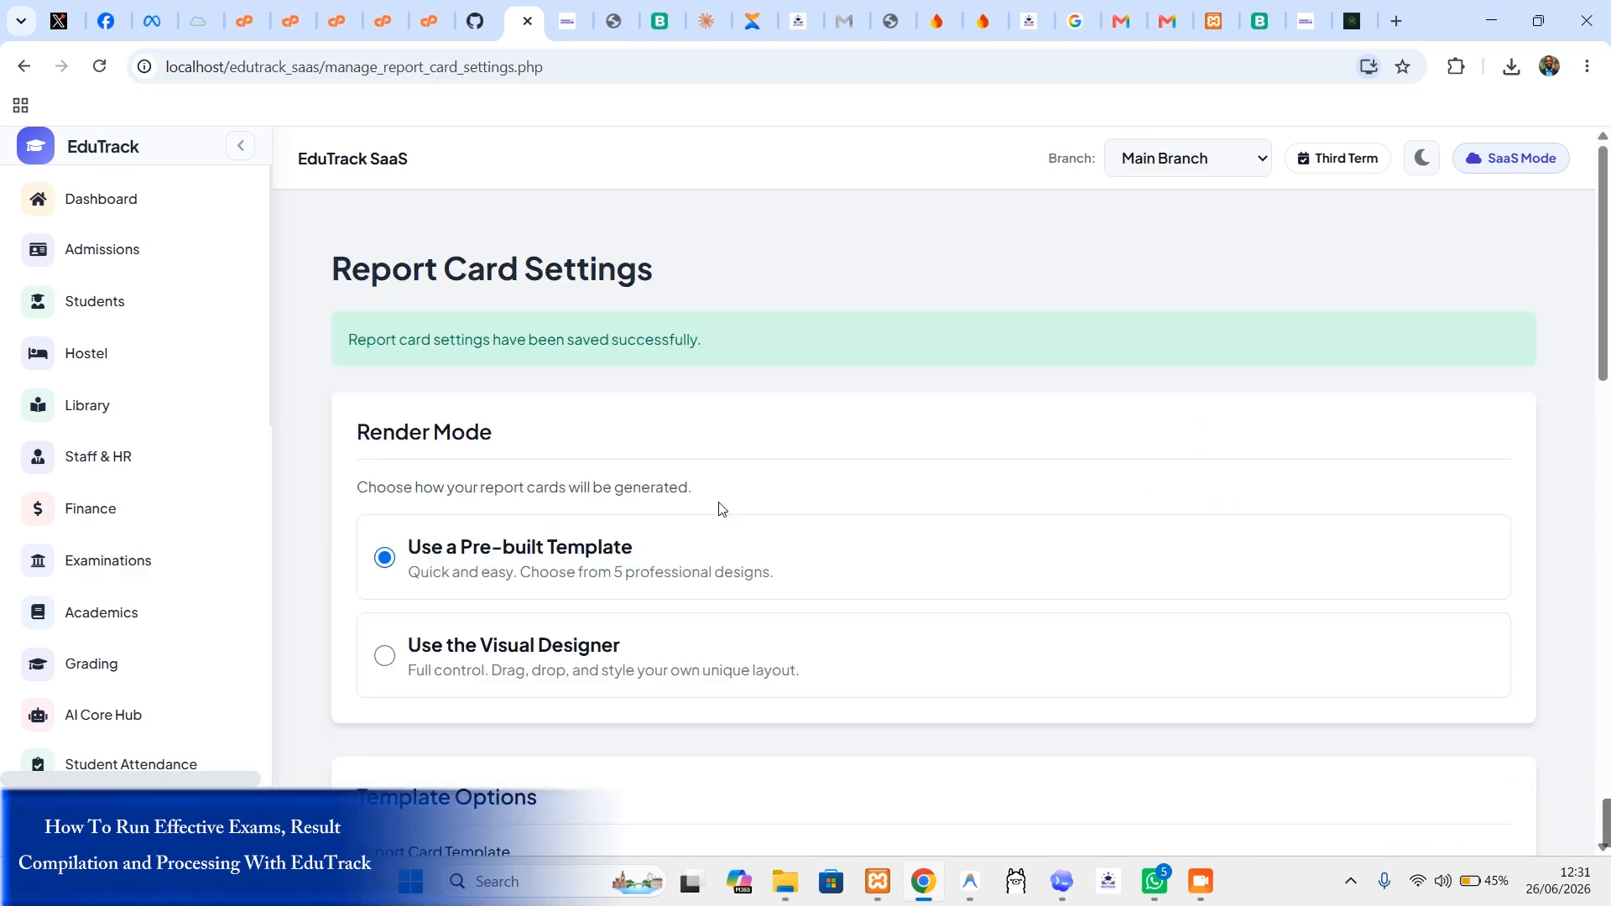
{"action": "scroll", "coordinate": [587, 539], "scroll_direction": "down", "scroll_amount": 3}
{"action": "scroll", "coordinate": [602, 545], "scroll_direction": "down", "scroll_amount": 2}
{"action": "left_click", "coordinate": [611, 456]}
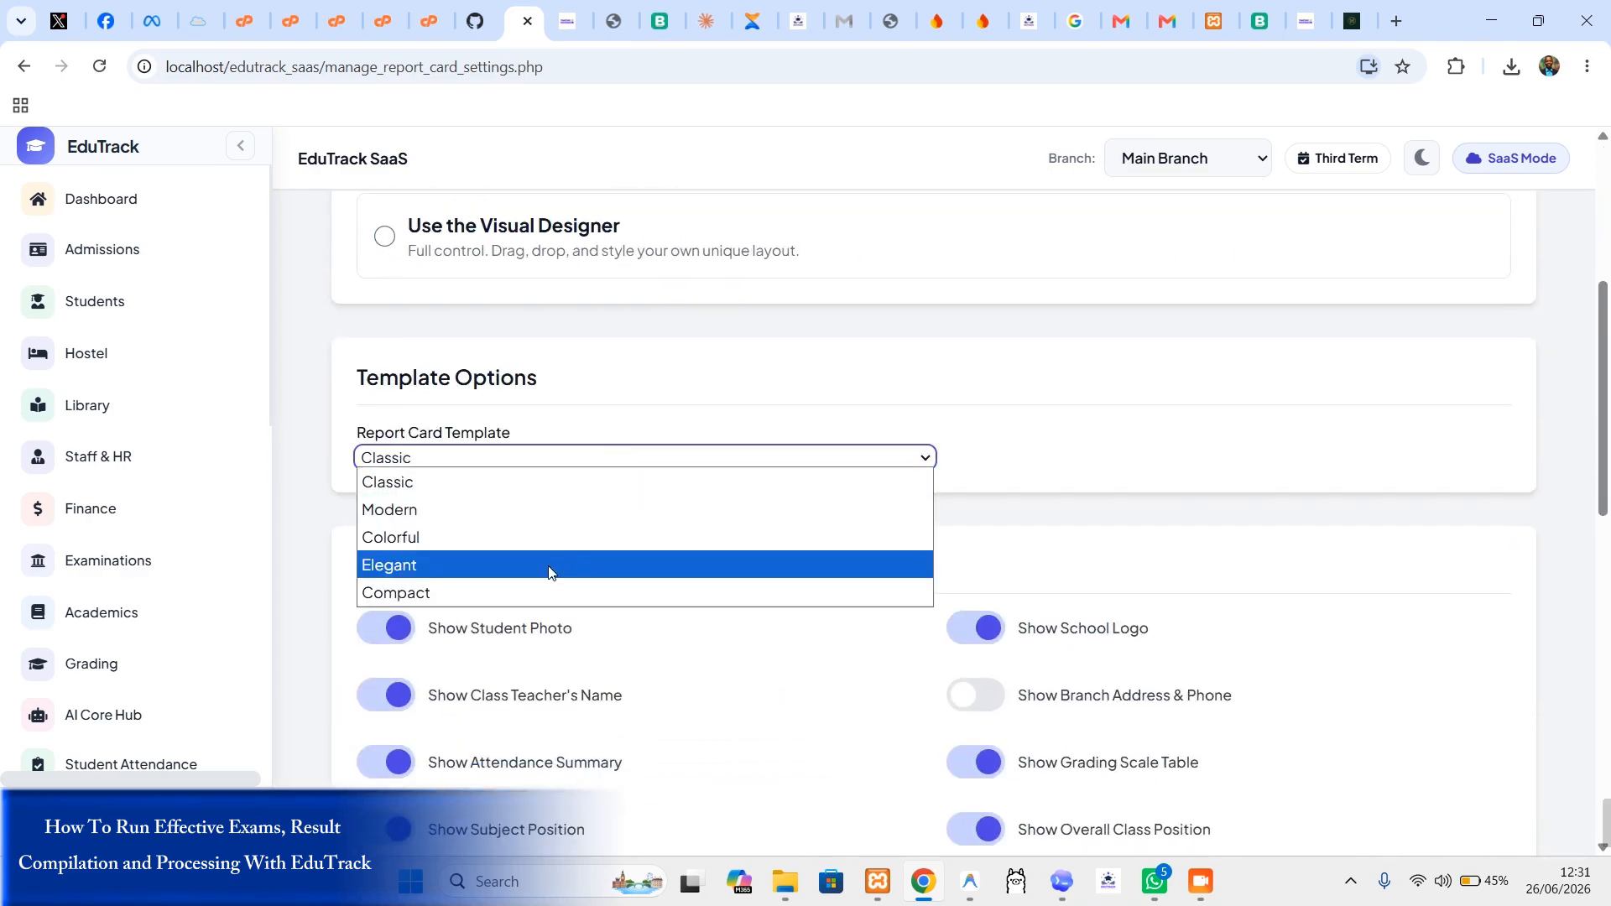
{"action": "left_click", "coordinate": [527, 502]}
{"action": "left_click", "coordinate": [588, 455]}
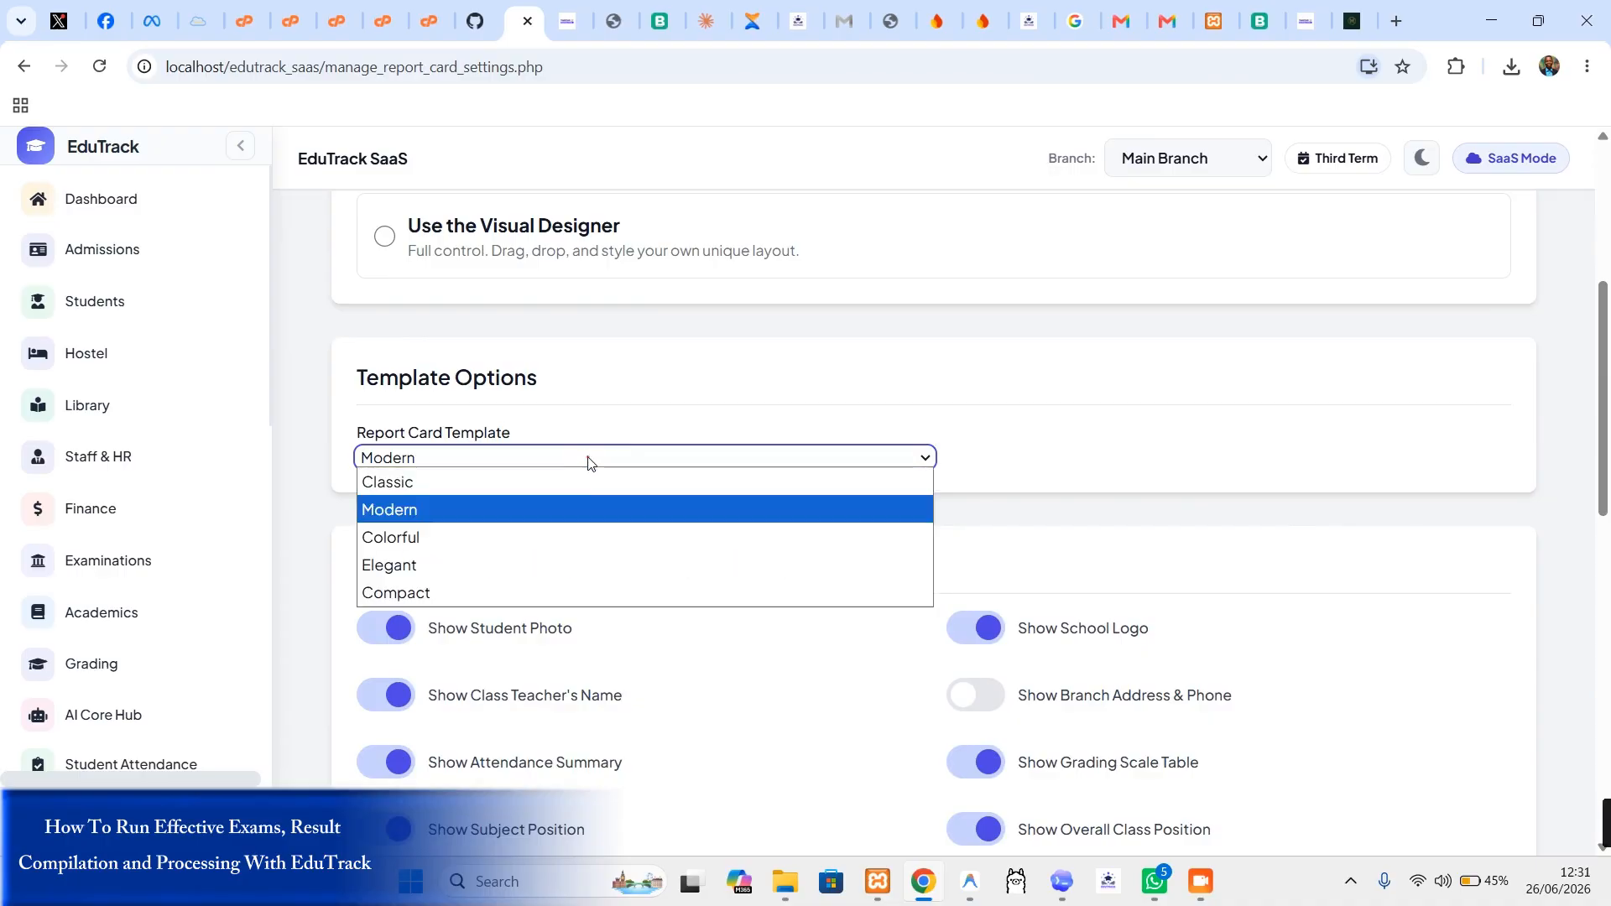
{"action": "left_click", "coordinate": [560, 505]}
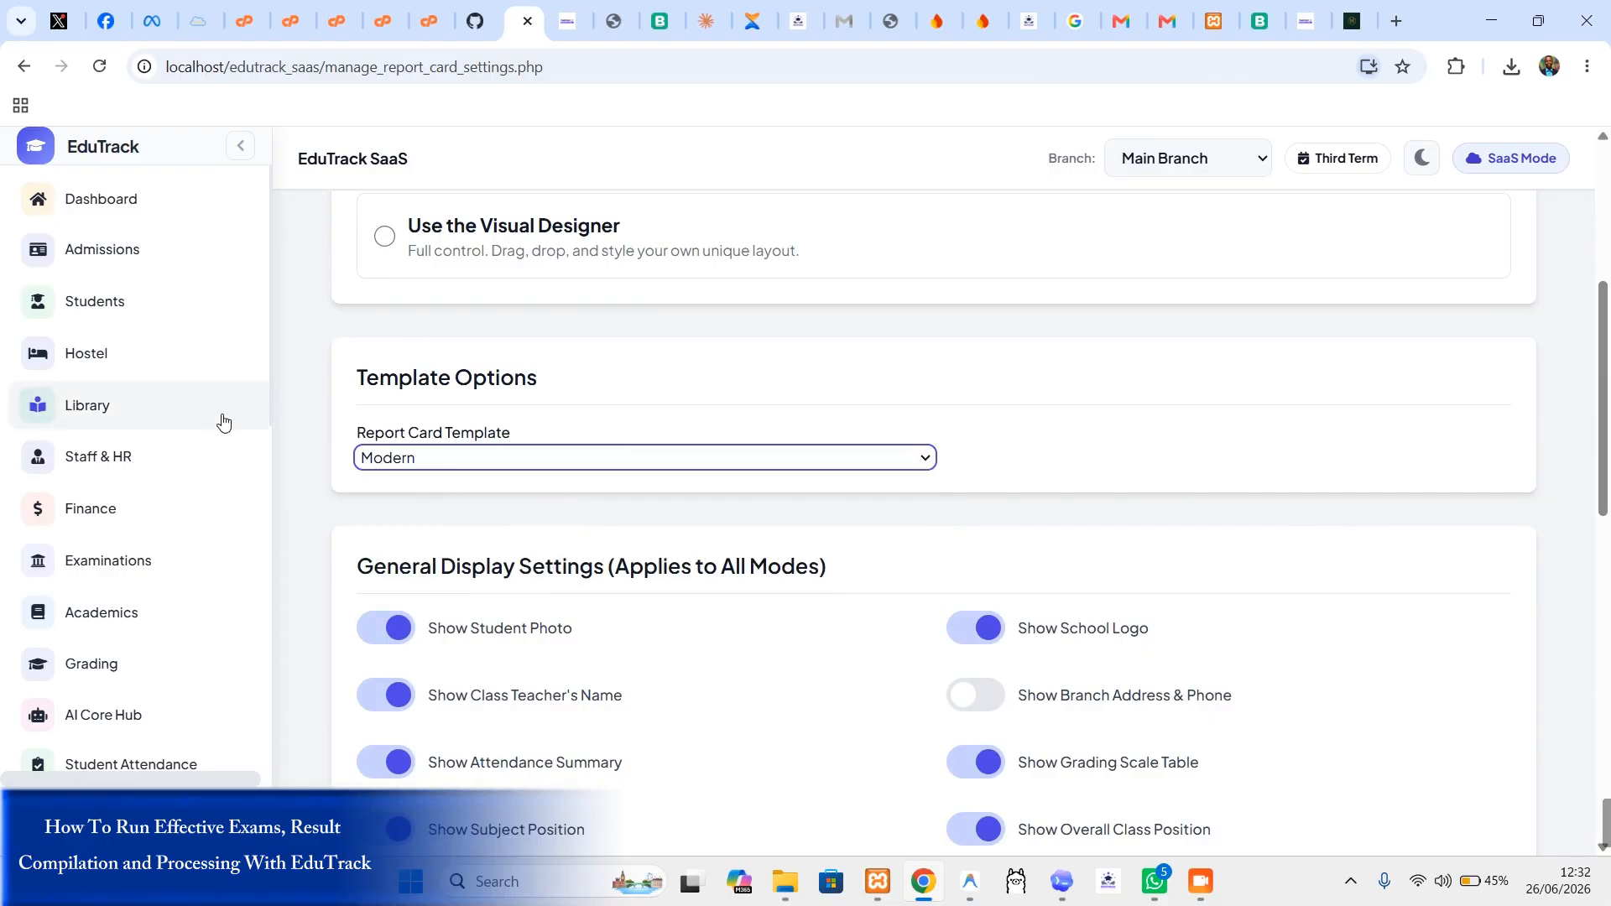
Step: Open the Generate Report Cards page of the grading section
{"action": "scroll", "coordinate": [288, 449], "scroll_direction": "down", "scroll_amount": 3}
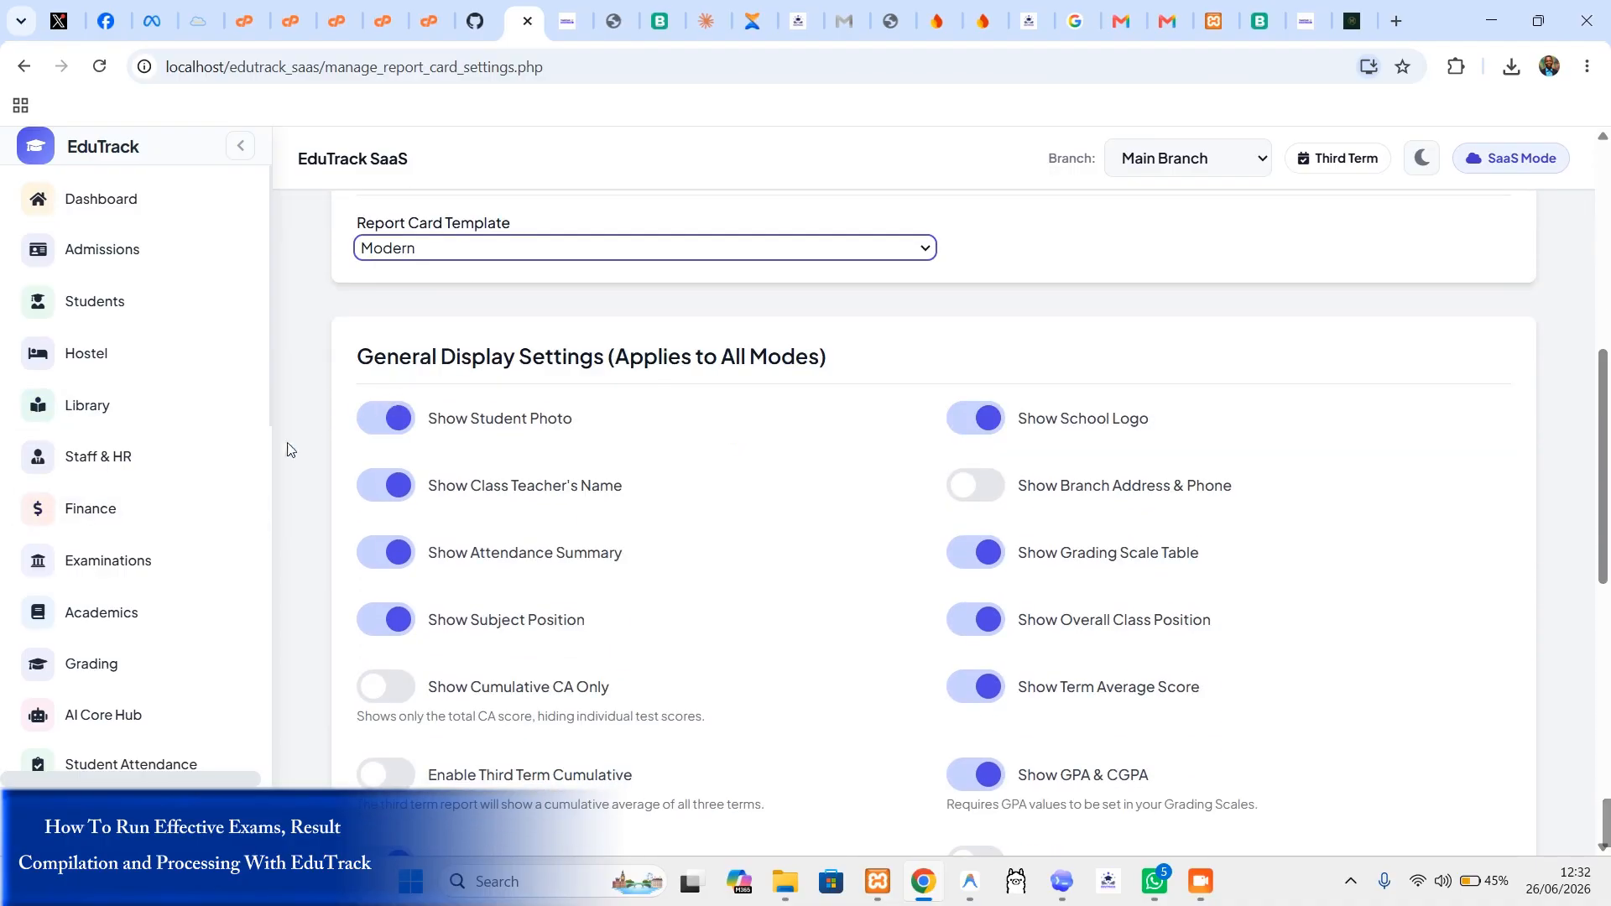
{"action": "scroll", "coordinate": [111, 547], "scroll_direction": "down", "scroll_amount": 1}
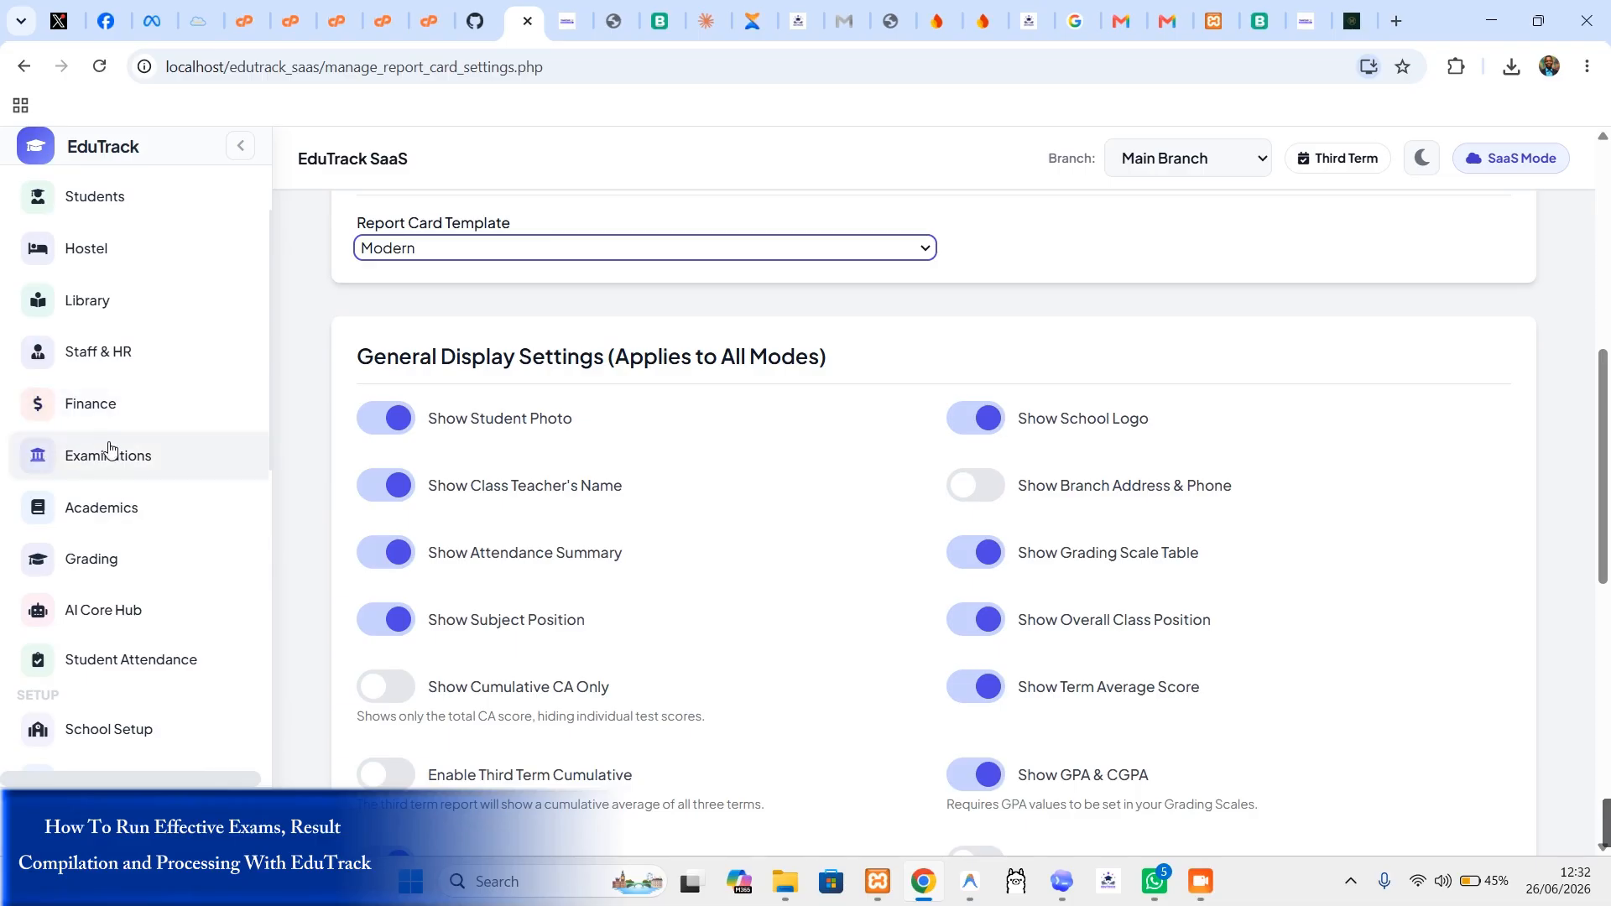
{"action": "scroll", "coordinate": [151, 417], "scroll_direction": "up", "scroll_amount": 1}
{"action": "scroll", "coordinate": [99, 457], "scroll_direction": "down", "scroll_amount": 1}
{"action": "left_click", "coordinate": [80, 523]}
{"action": "scroll", "coordinate": [108, 564], "scroll_direction": "down", "scroll_amount": 5}
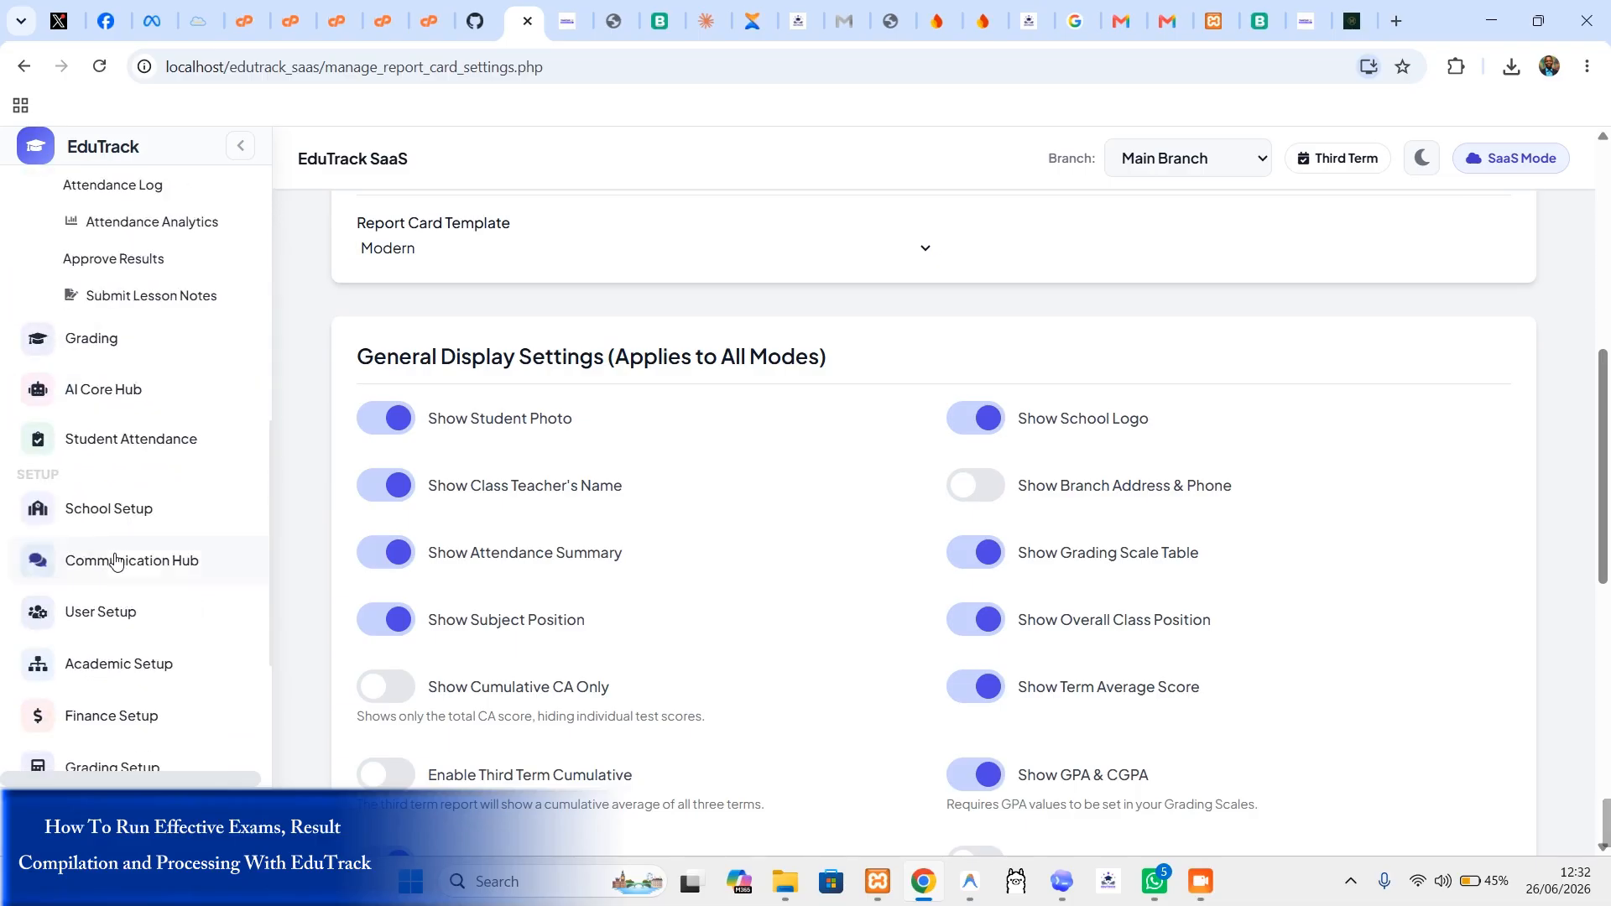
{"action": "left_click", "coordinate": [115, 349]}
{"action": "scroll", "coordinate": [115, 324], "scroll_direction": "up", "scroll_amount": 2}
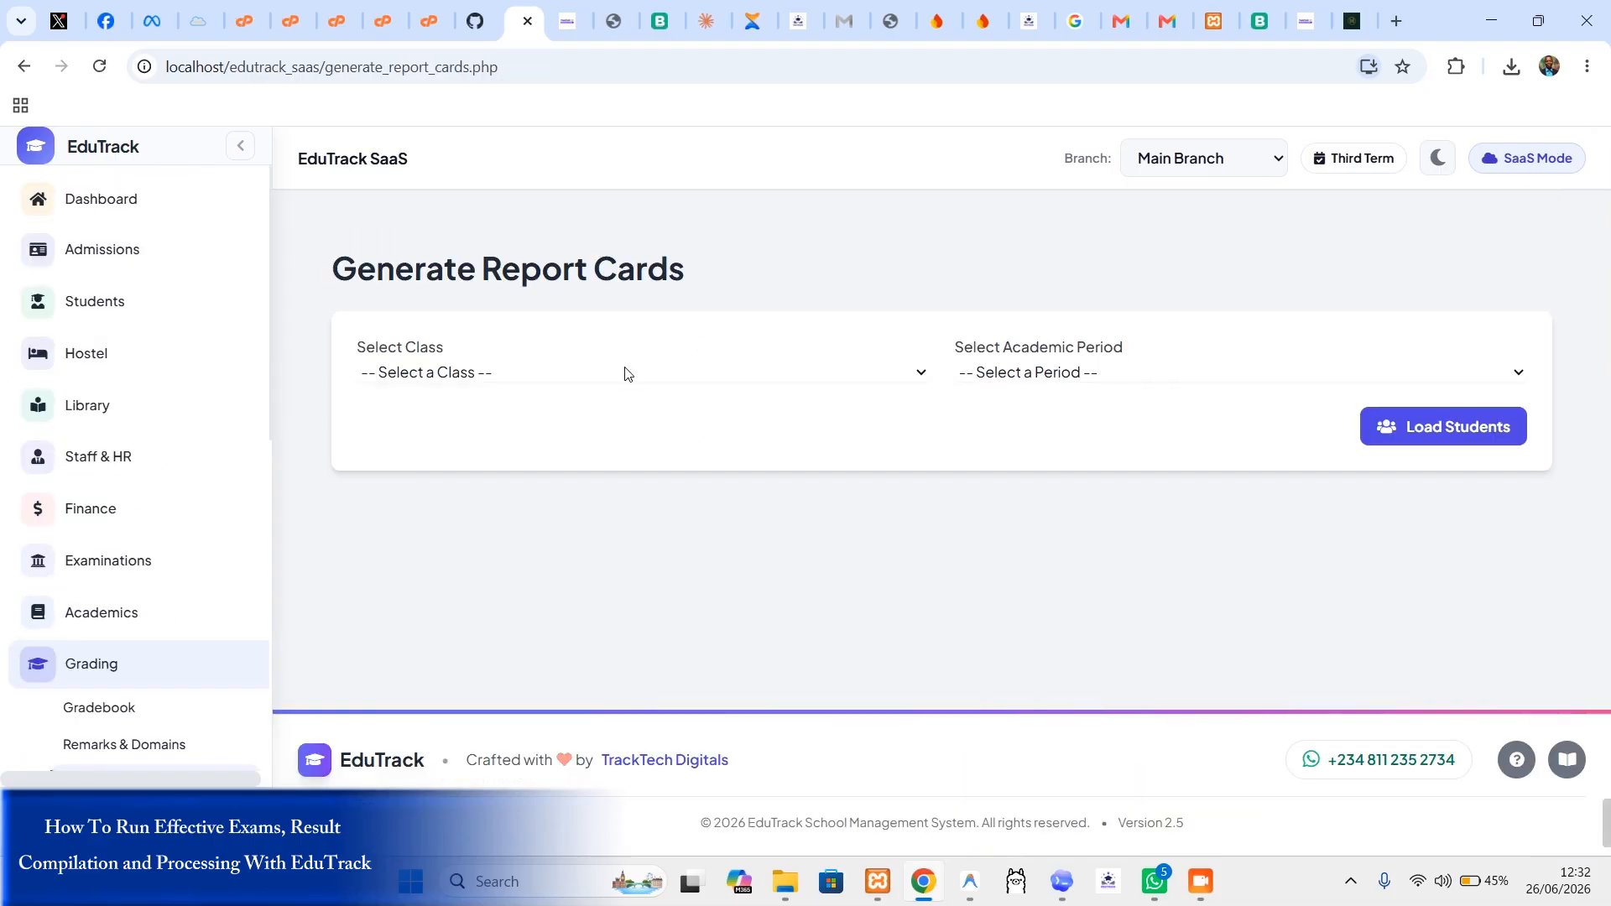
Step: Load the JSS 1 students for Third Term (2025/2026) for report card generation
{"action": "left_click", "coordinate": [625, 371]}
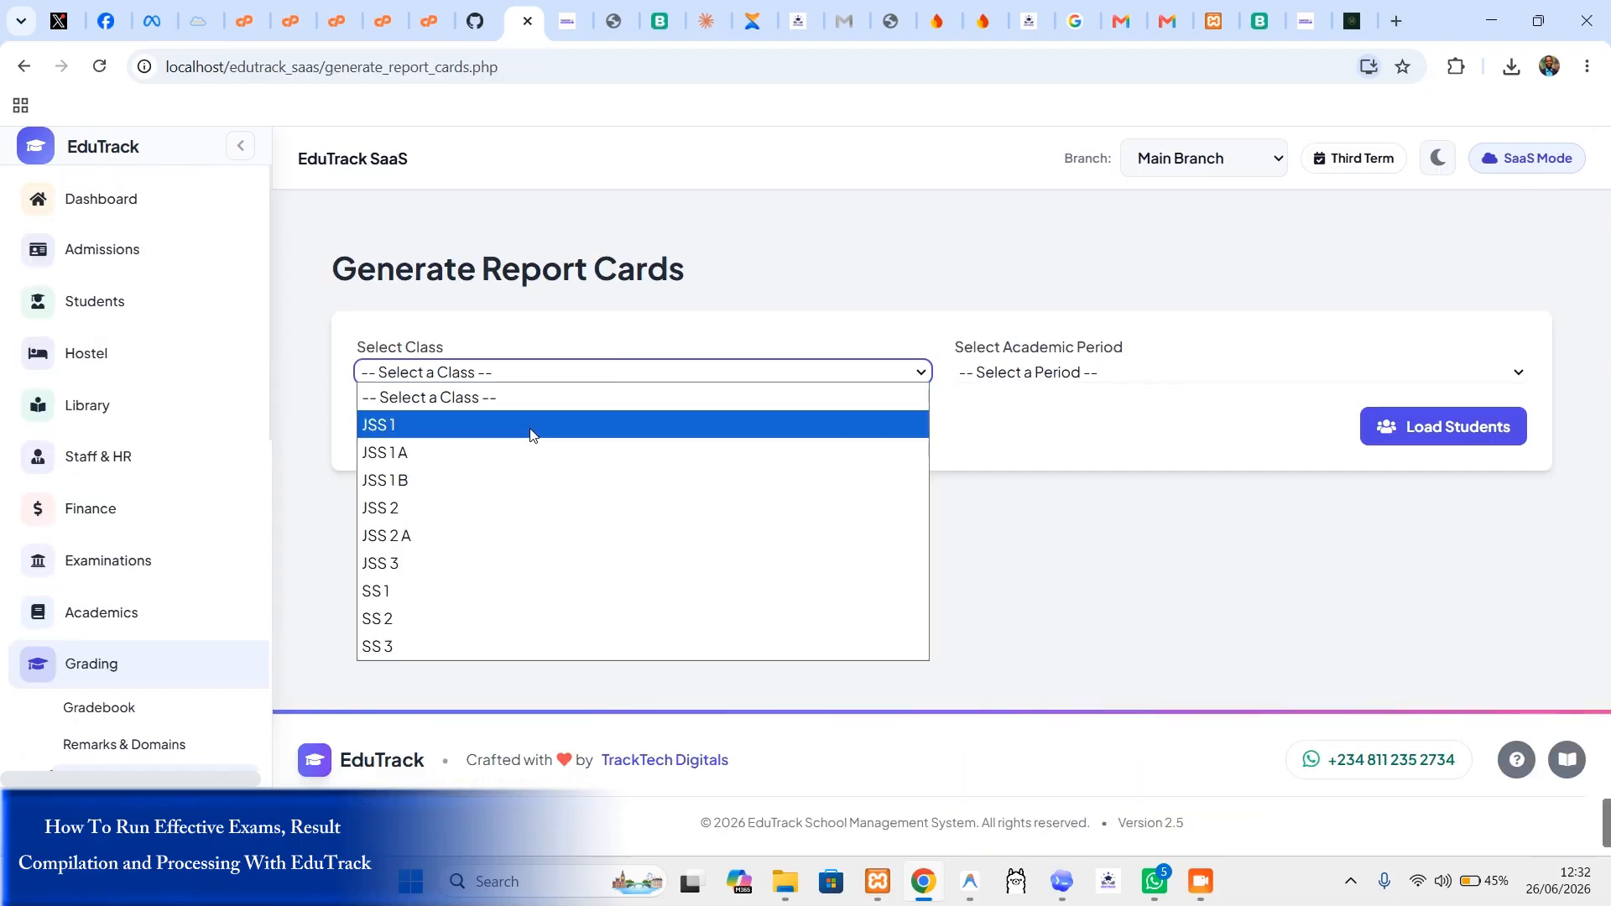
{"action": "left_click", "coordinate": [537, 428]}
{"action": "left_click", "coordinate": [1054, 370]}
{"action": "left_click", "coordinate": [1032, 453]}
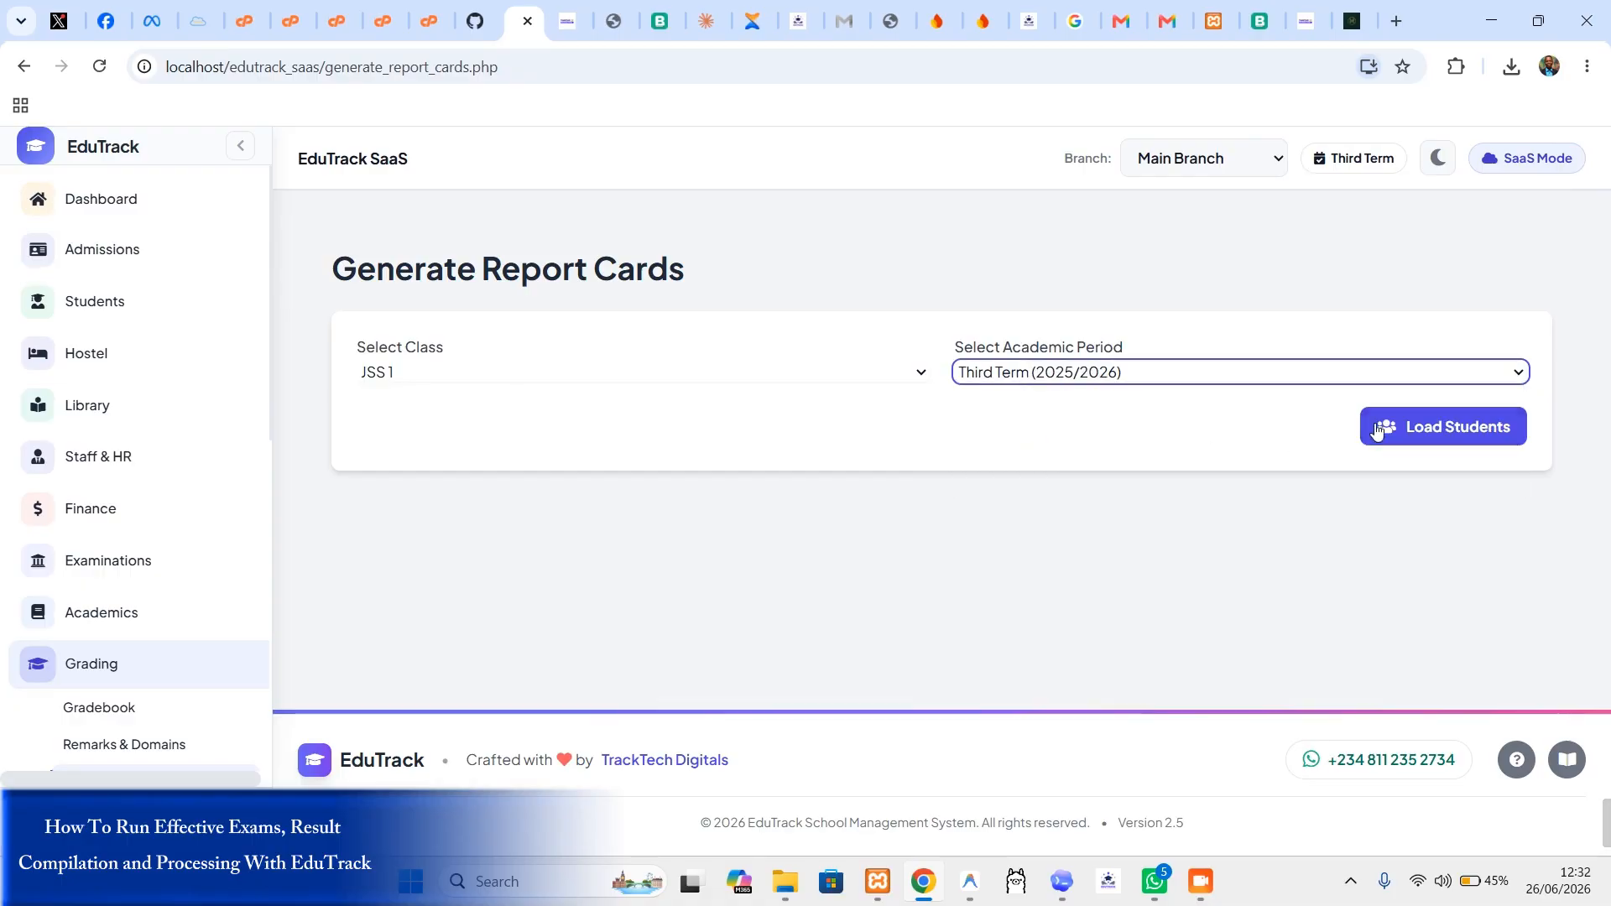
Step: Set the first listed student's attendance to 65 days open and 62 days present
{"action": "scroll", "coordinate": [1296, 503], "scroll_direction": "down", "scroll_amount": 5}
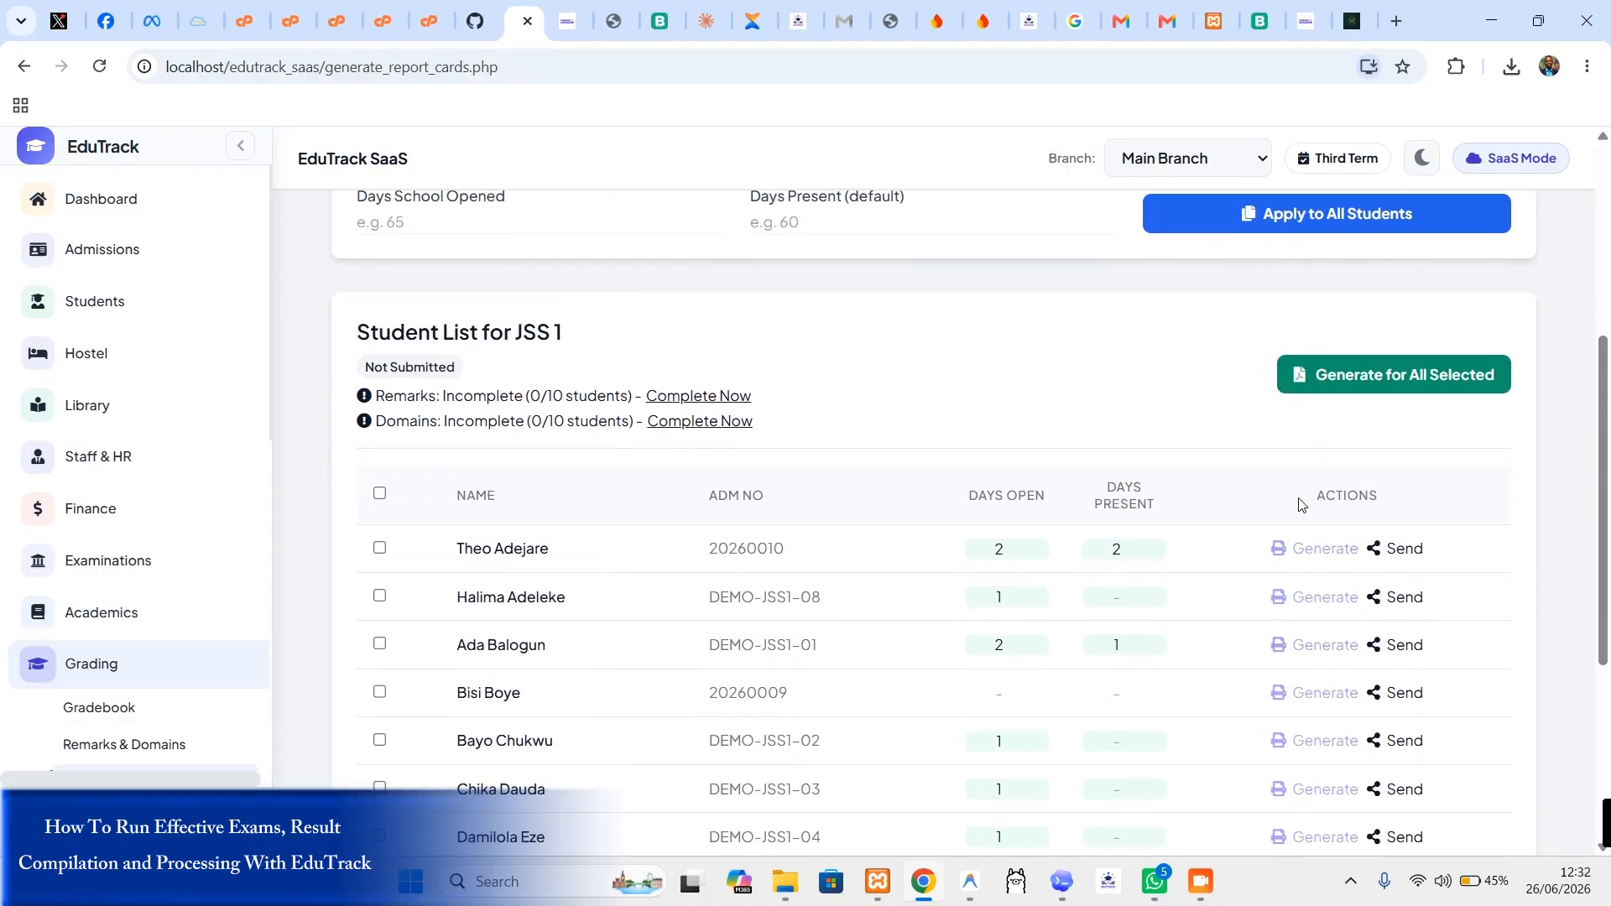
{"action": "left_click", "coordinate": [1013, 548]}
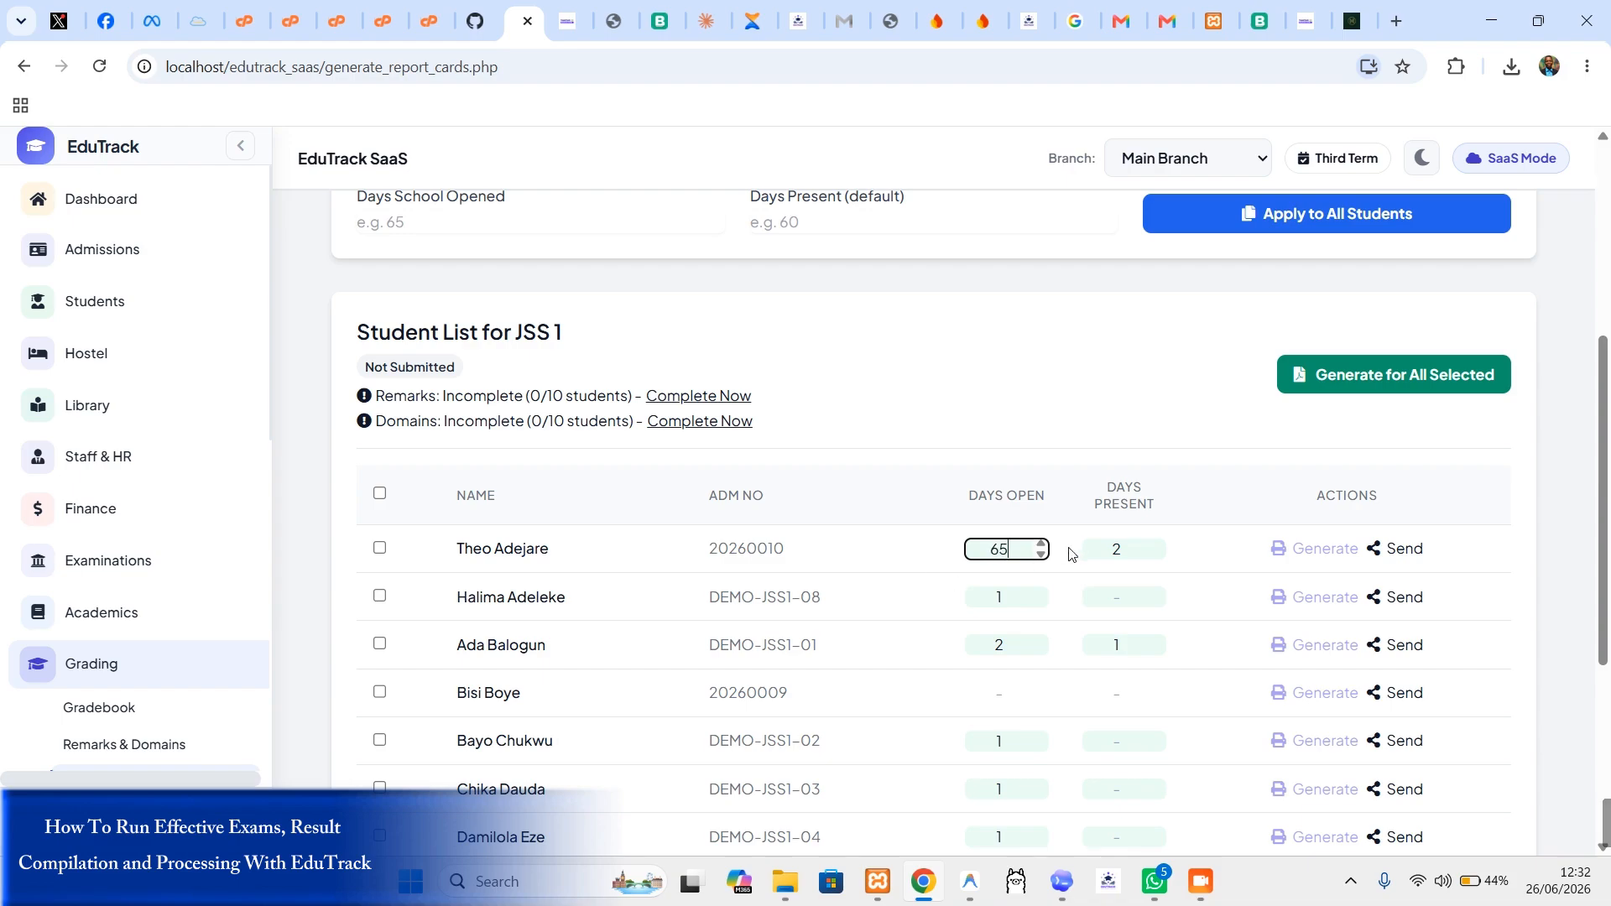
{"action": "left_click", "coordinate": [1136, 541]}
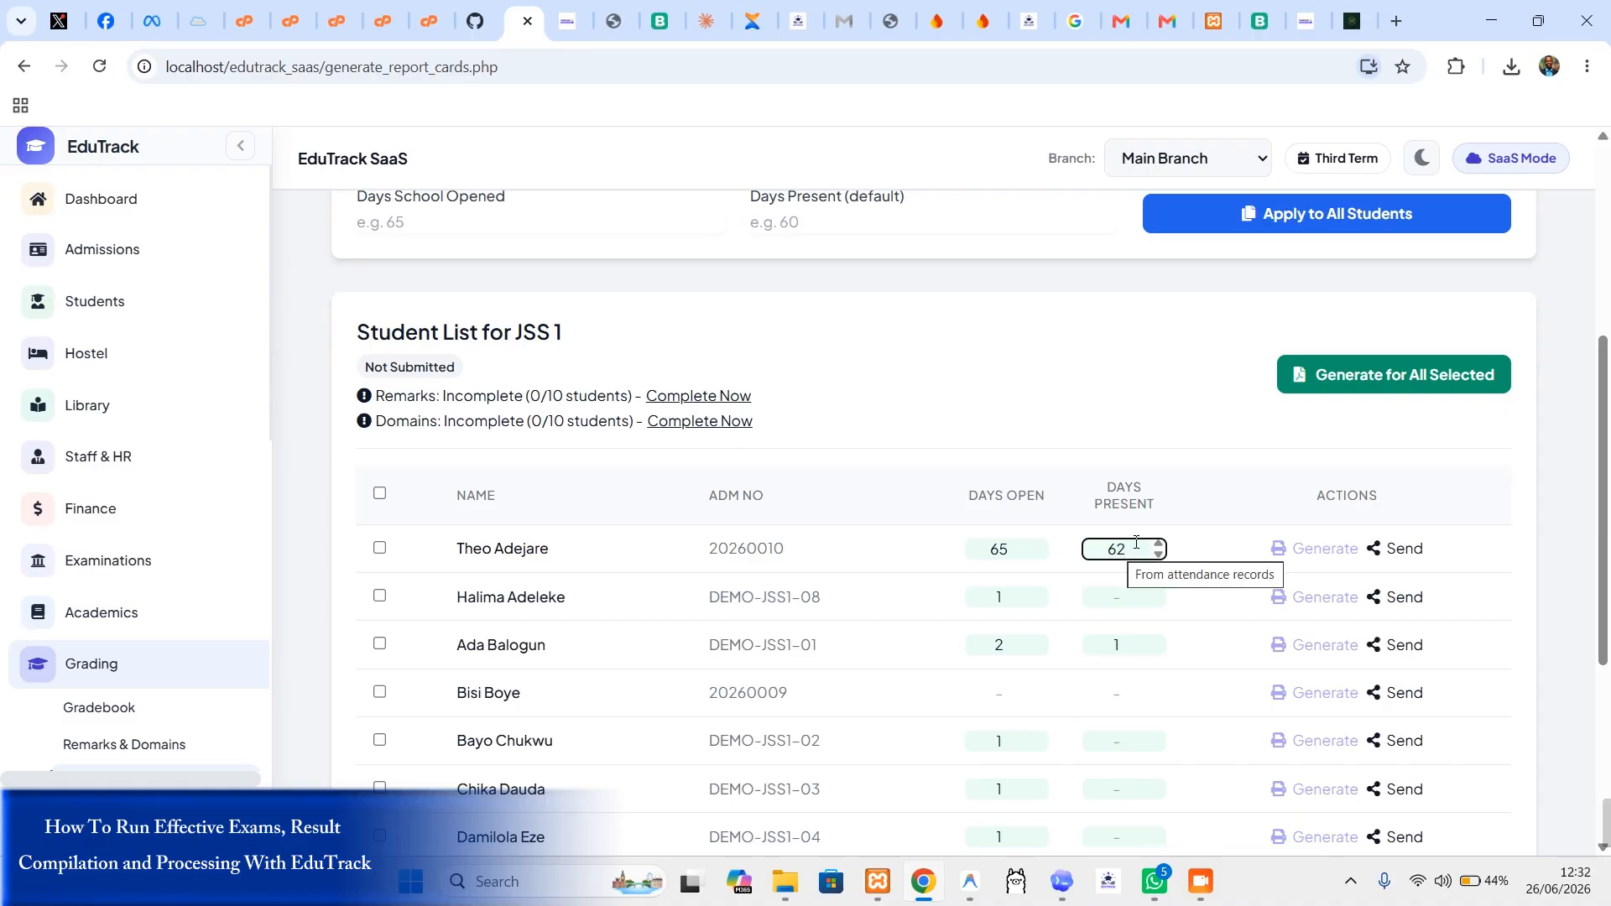
{"action": "left_click", "coordinate": [1011, 554]}
{"action": "left_click", "coordinate": [1144, 546]}
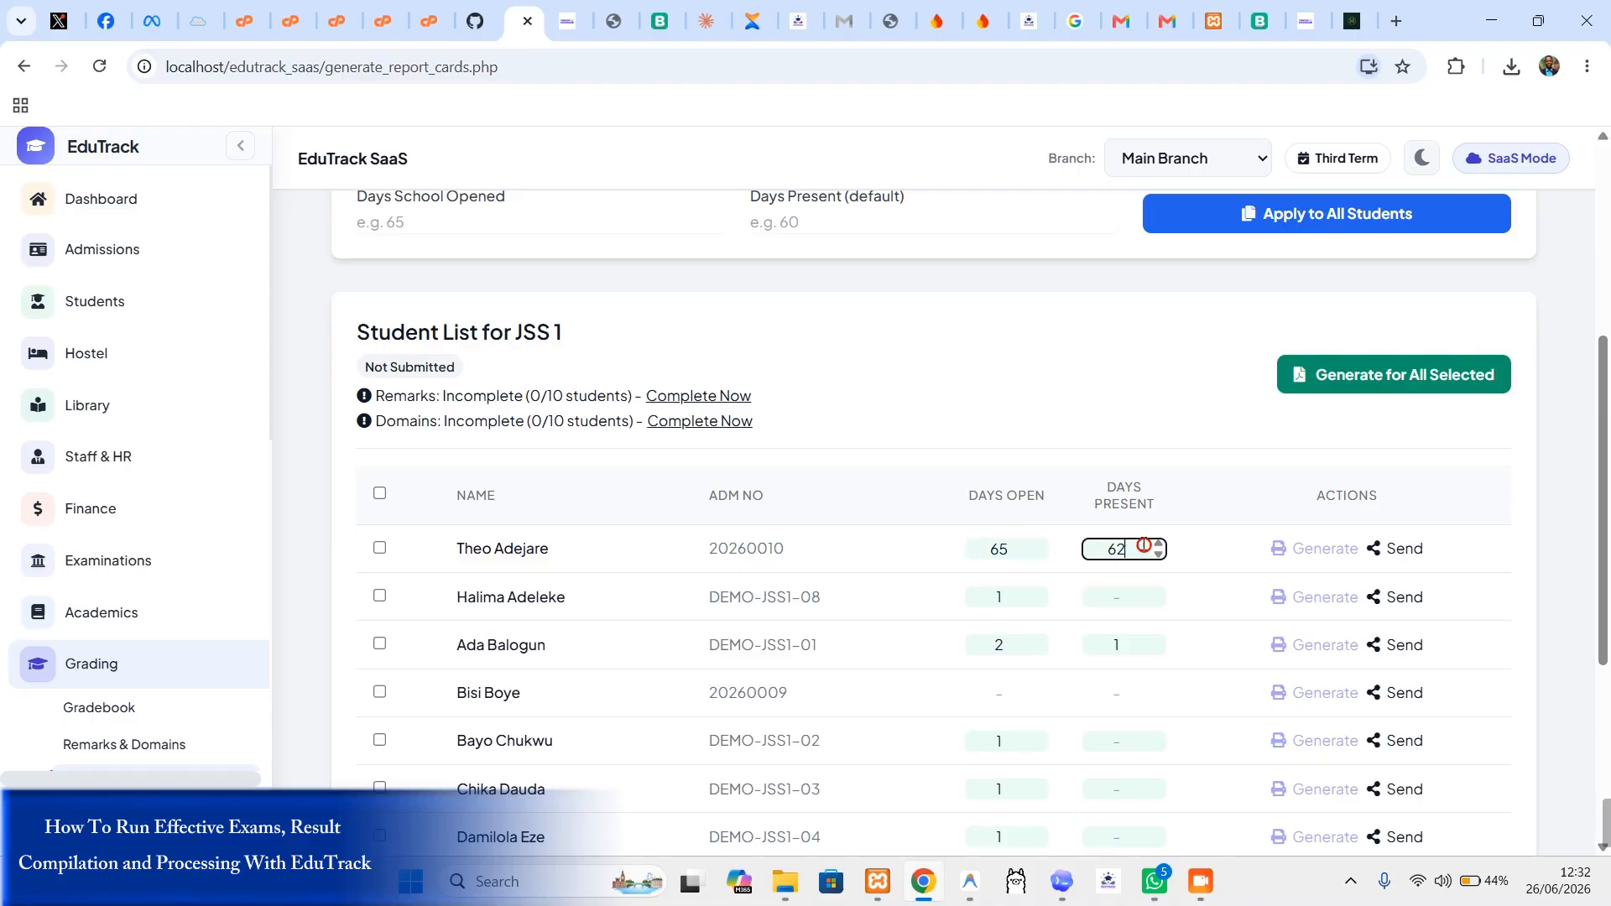
Step: Examine the Bulk Attendance Override fields, the remarks and domains completion status, and the generate actions in the JSS 1 student list
{"action": "scroll", "coordinate": [1082, 546], "scroll_direction": "up", "scroll_amount": 3}
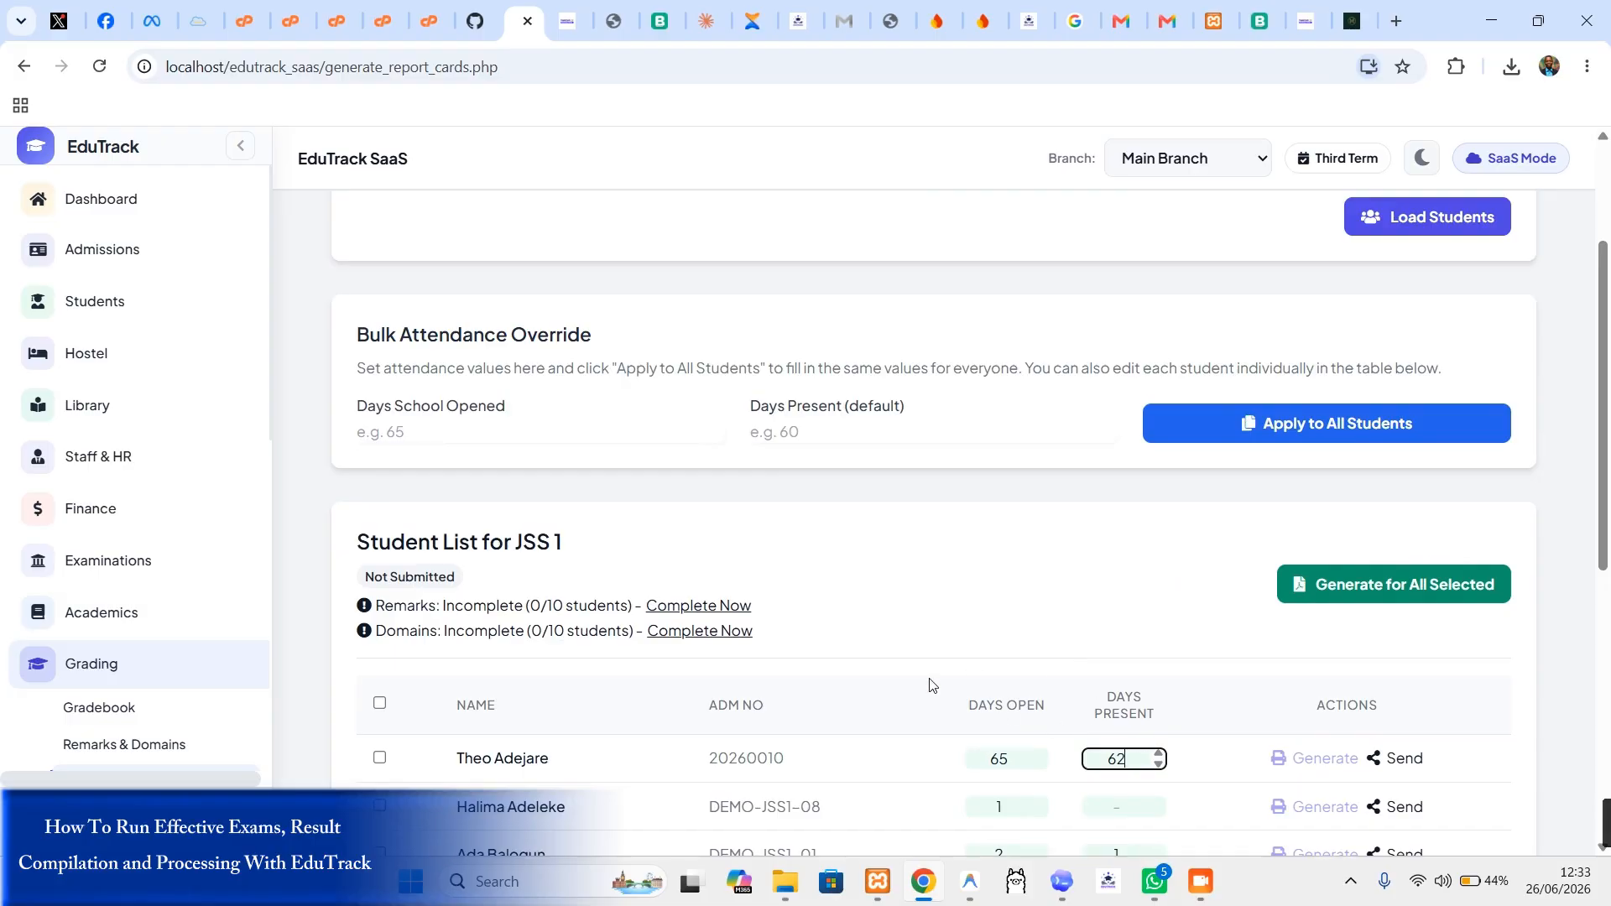
{"action": "left_click", "coordinate": [471, 435]}
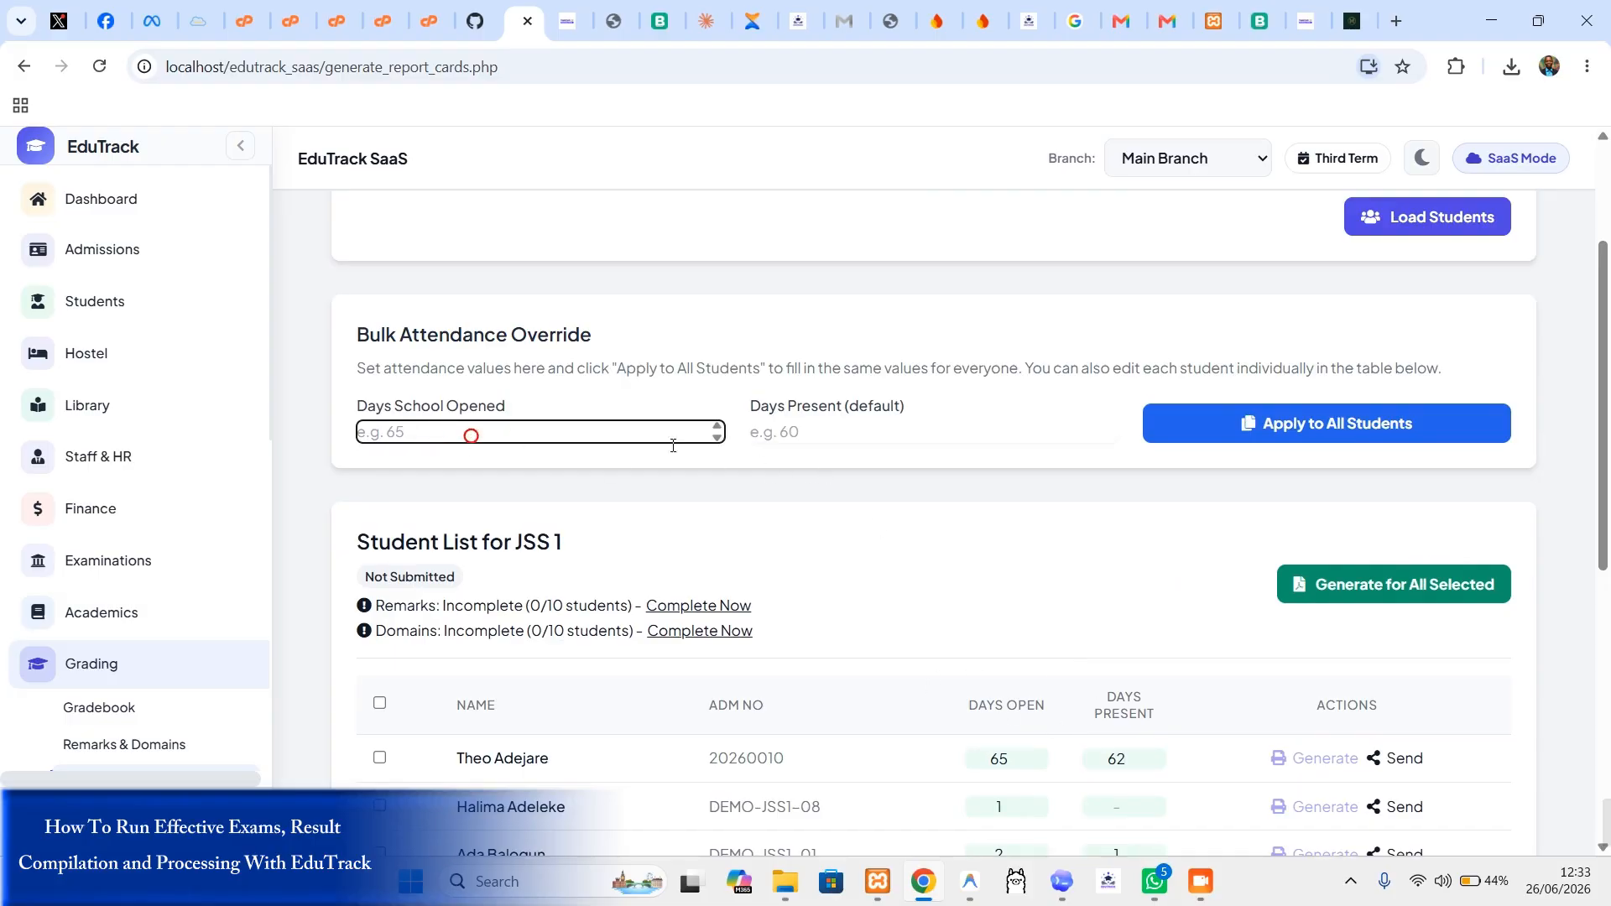
{"action": "left_click", "coordinate": [880, 442]}
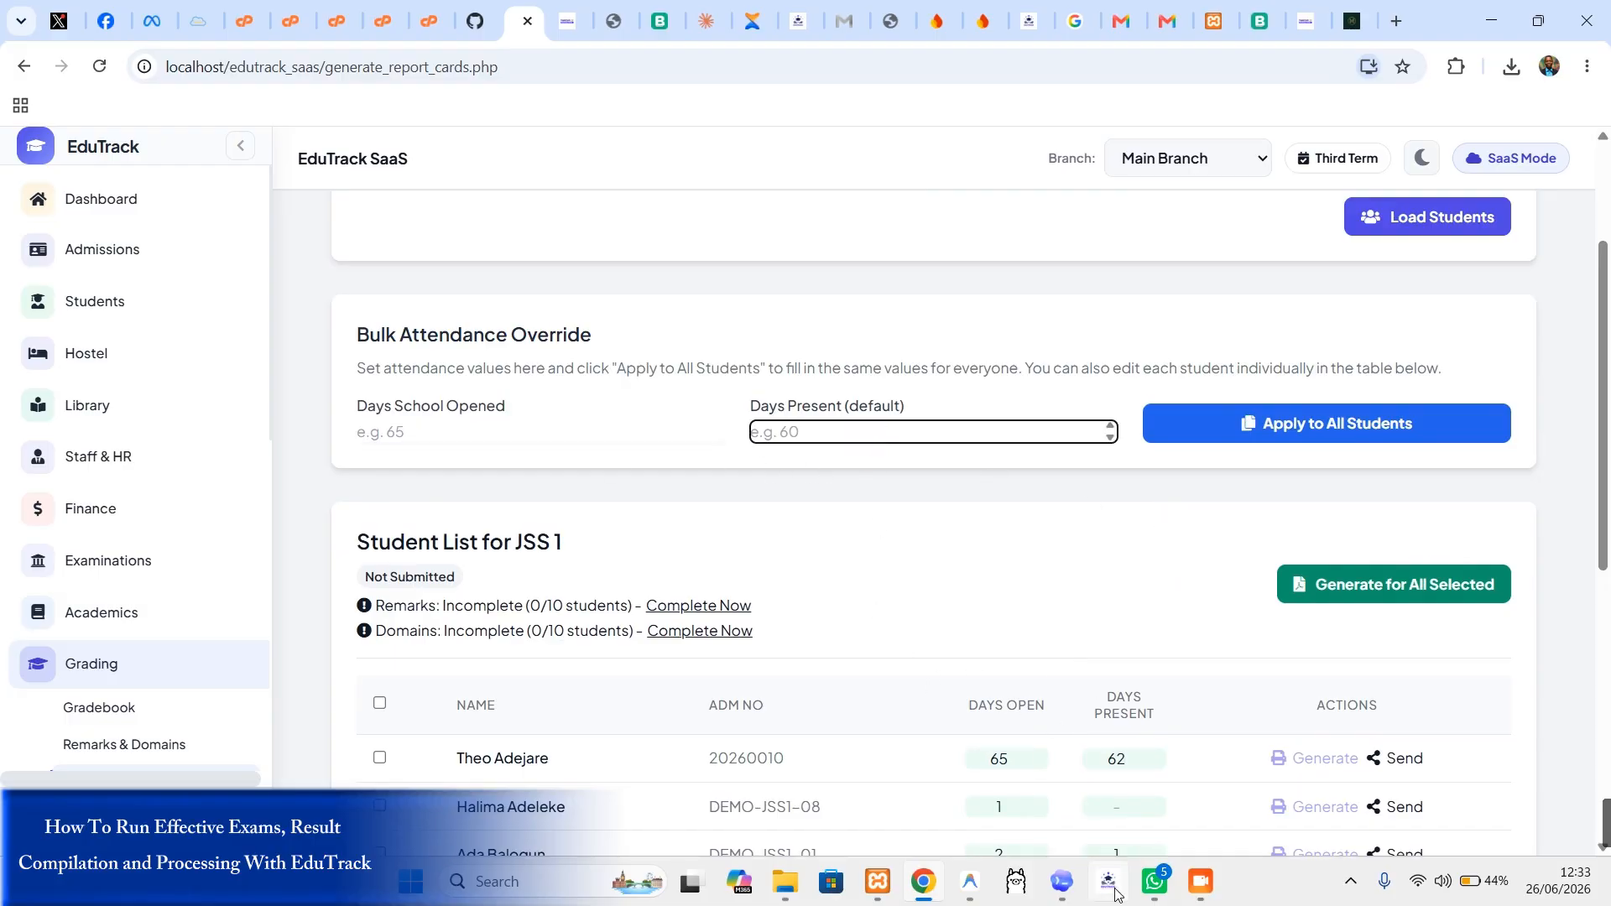
{"action": "scroll", "coordinate": [926, 637], "scroll_direction": "down", "scroll_amount": 1}
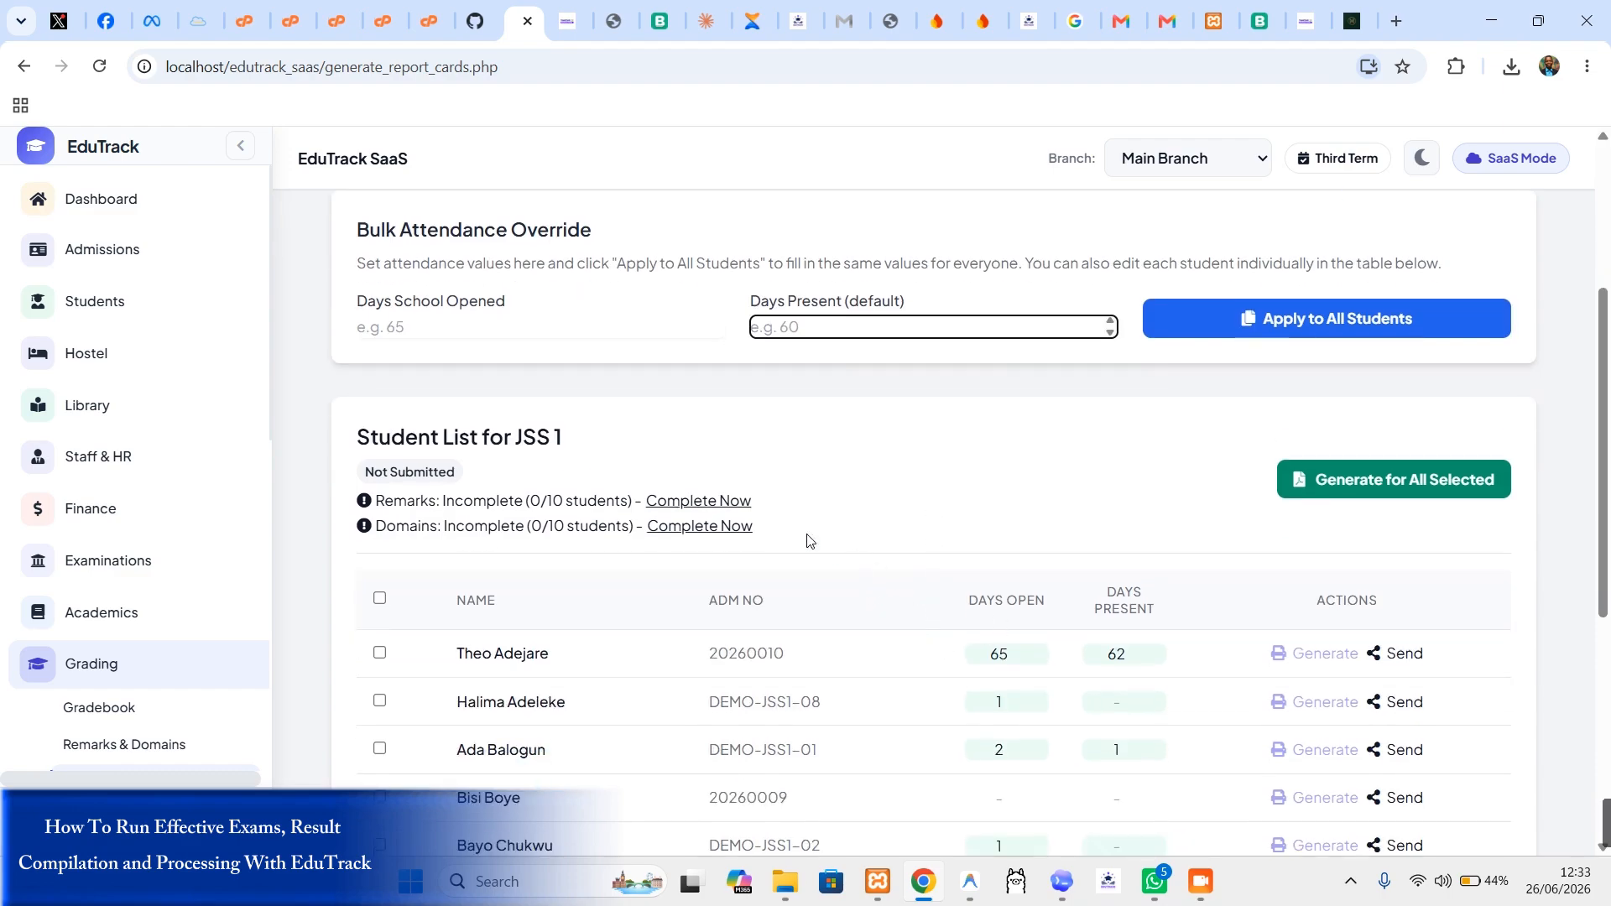
{"action": "scroll", "coordinate": [1271, 361], "scroll_direction": "up", "scroll_amount": 2}
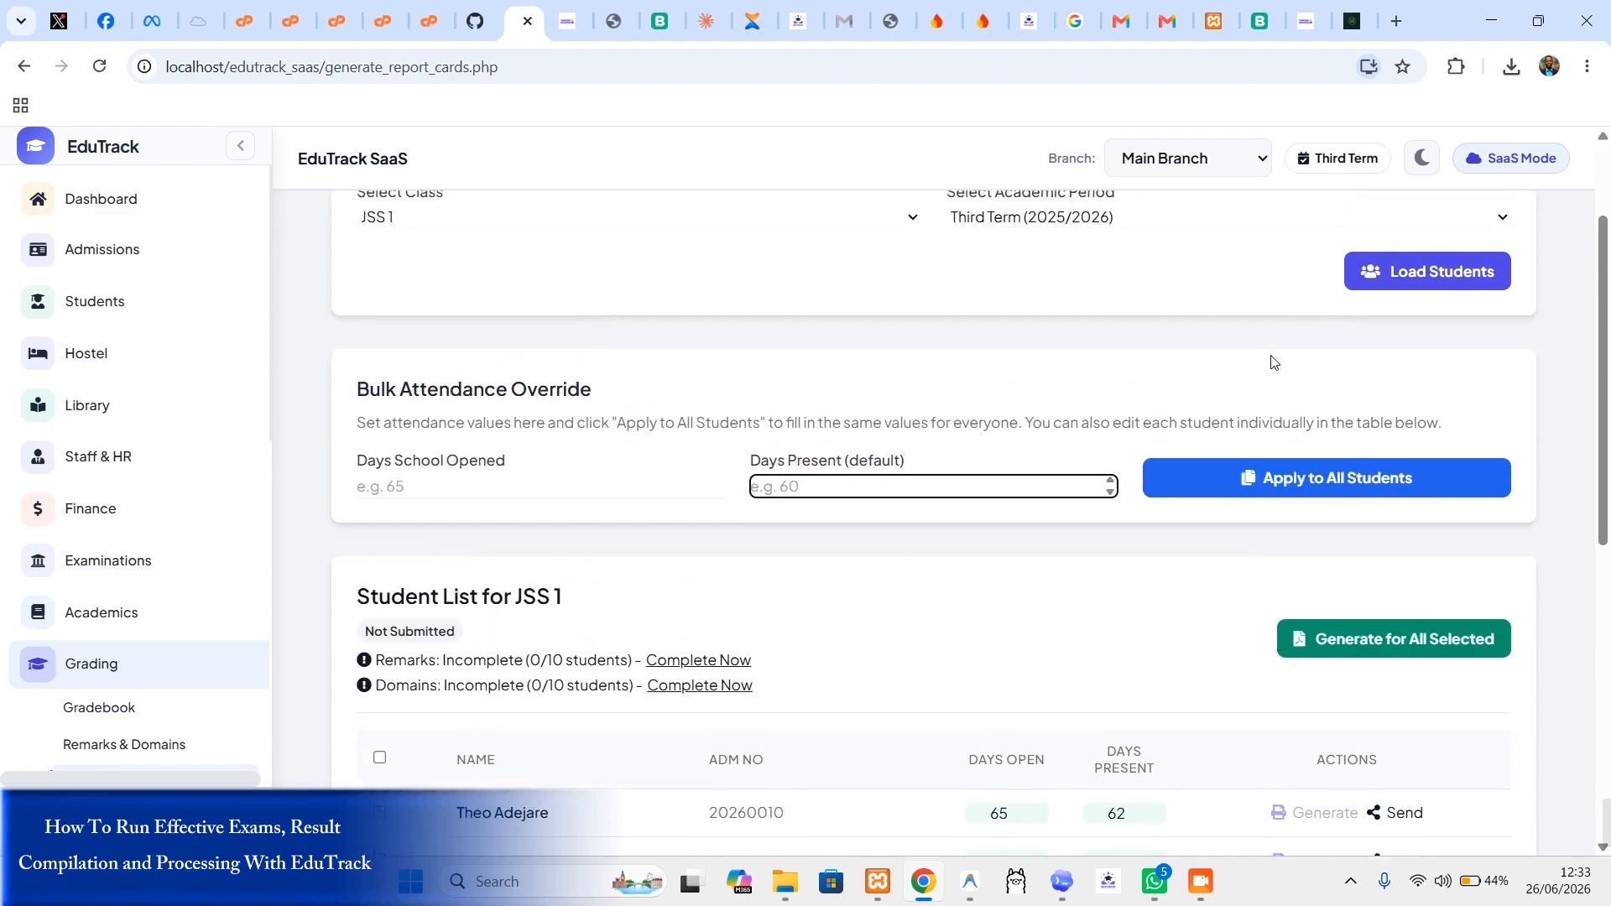
{"action": "scroll", "coordinate": [960, 587], "scroll_direction": "down", "scroll_amount": 2}
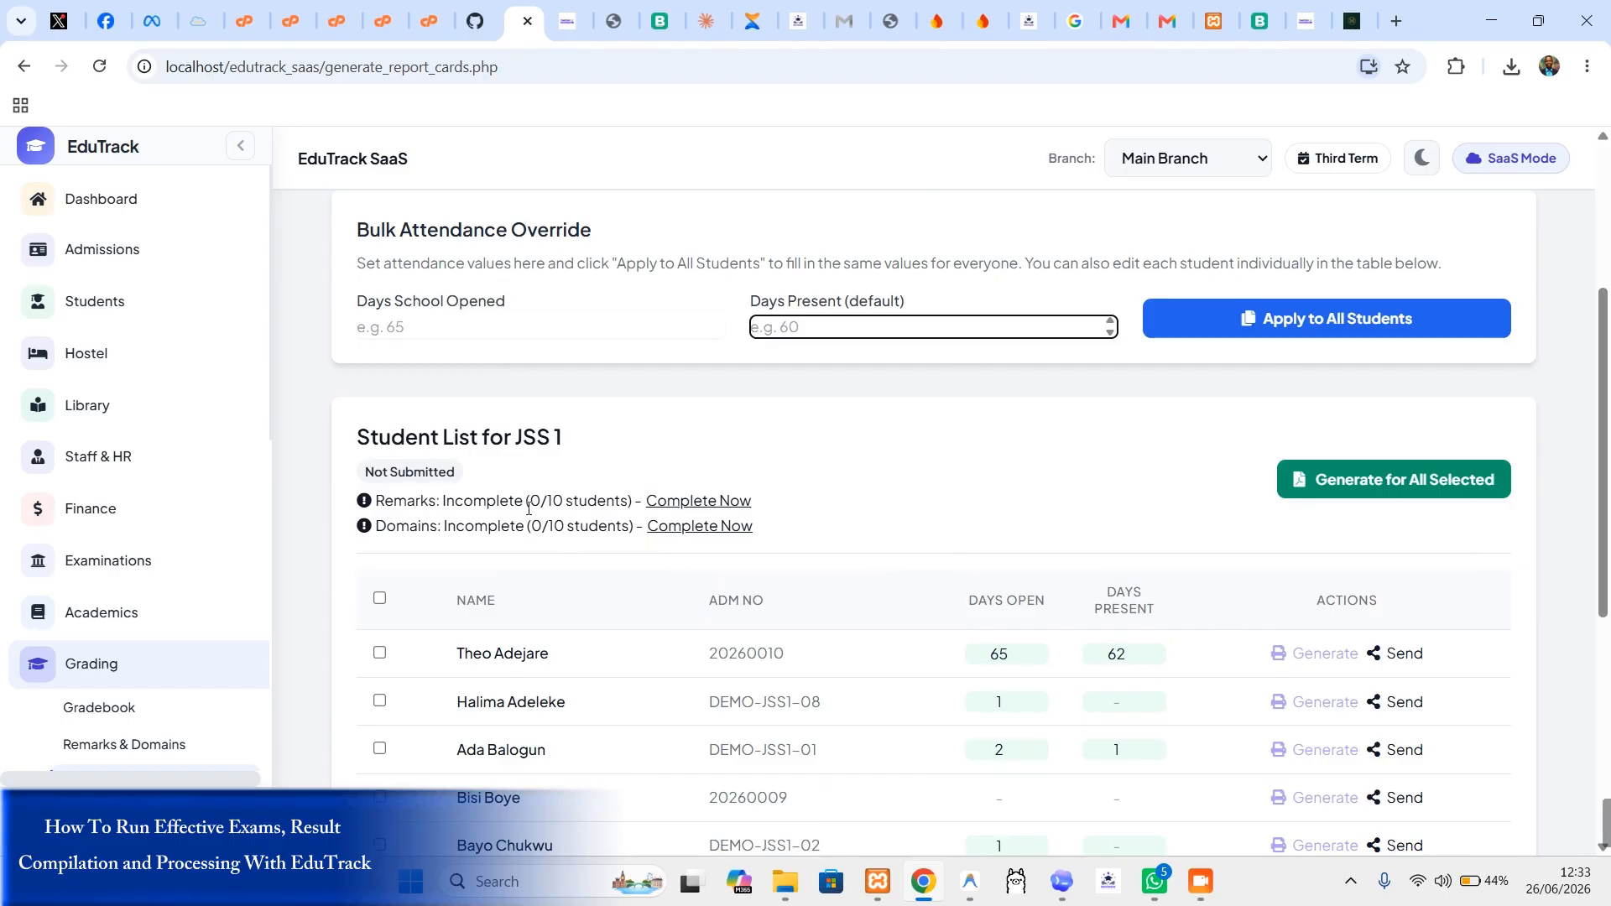
{"action": "left_click", "coordinate": [1299, 663]}
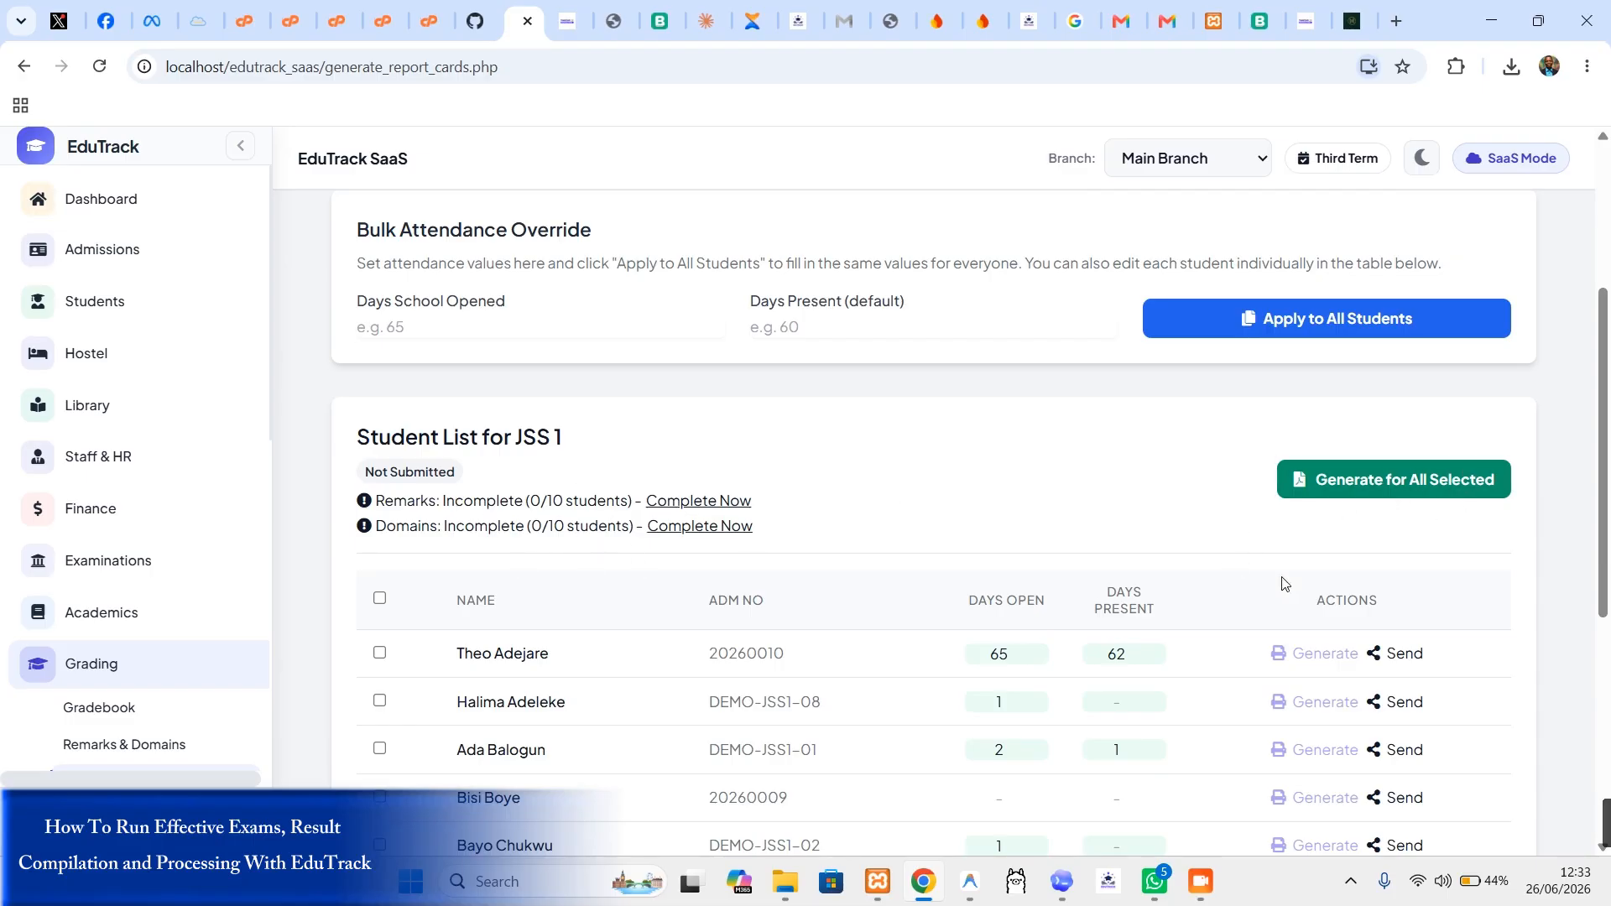
Step: Try to send the first listed student's report card to the parent by Email with the default subject and message
{"action": "scroll", "coordinate": [1278, 662], "scroll_direction": "down", "scroll_amount": 3}
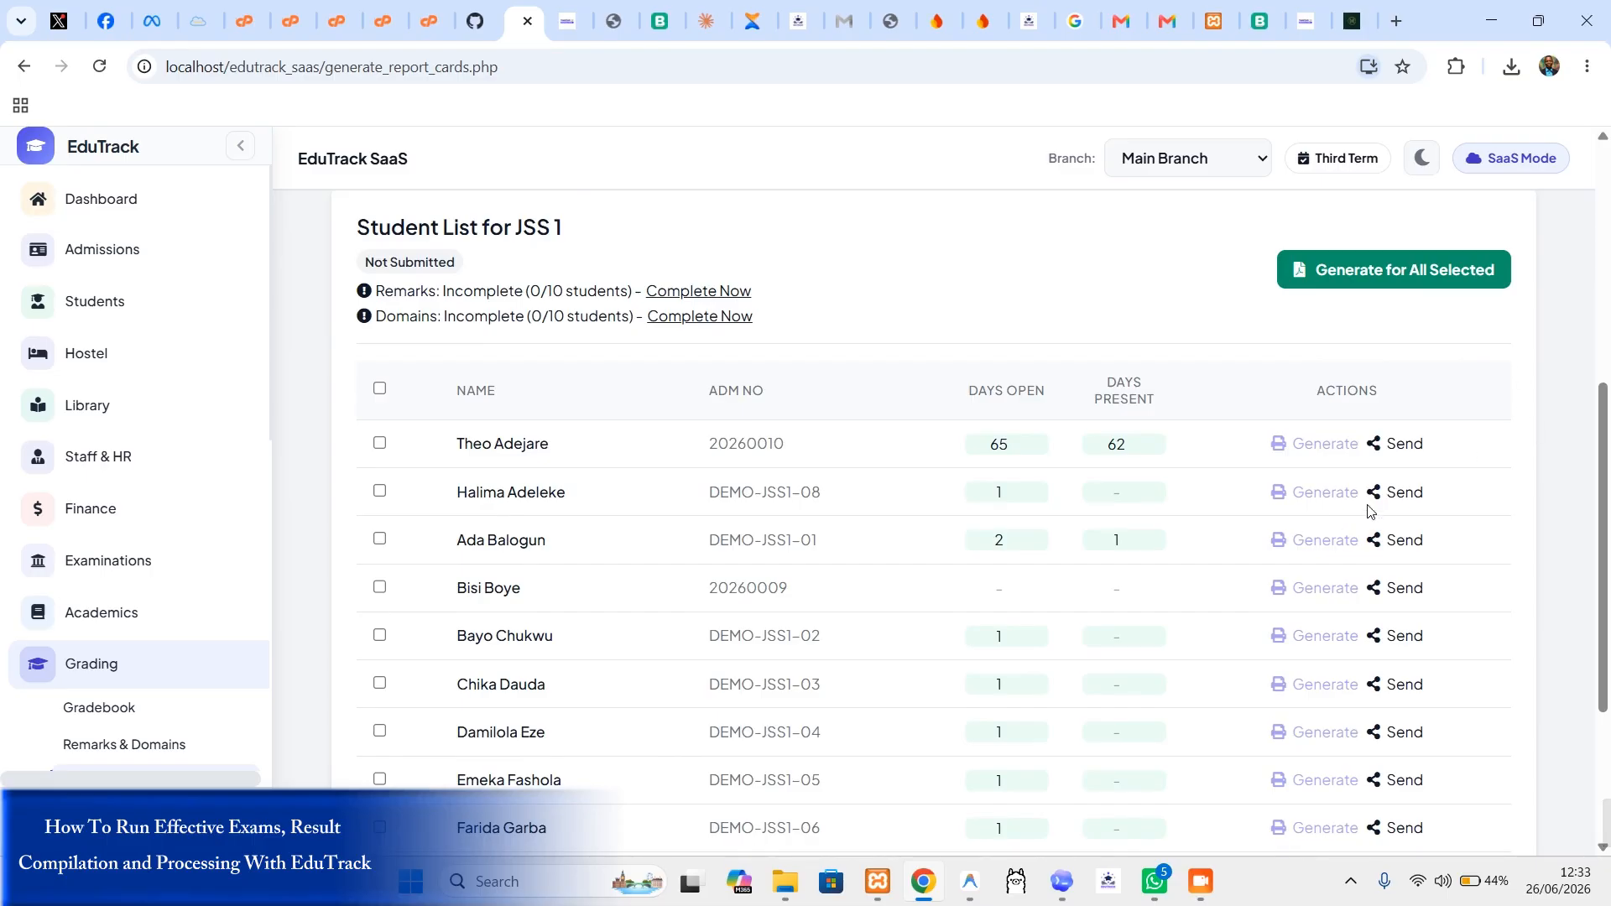
{"action": "scroll", "coordinate": [1418, 436], "scroll_direction": "down", "scroll_amount": 2}
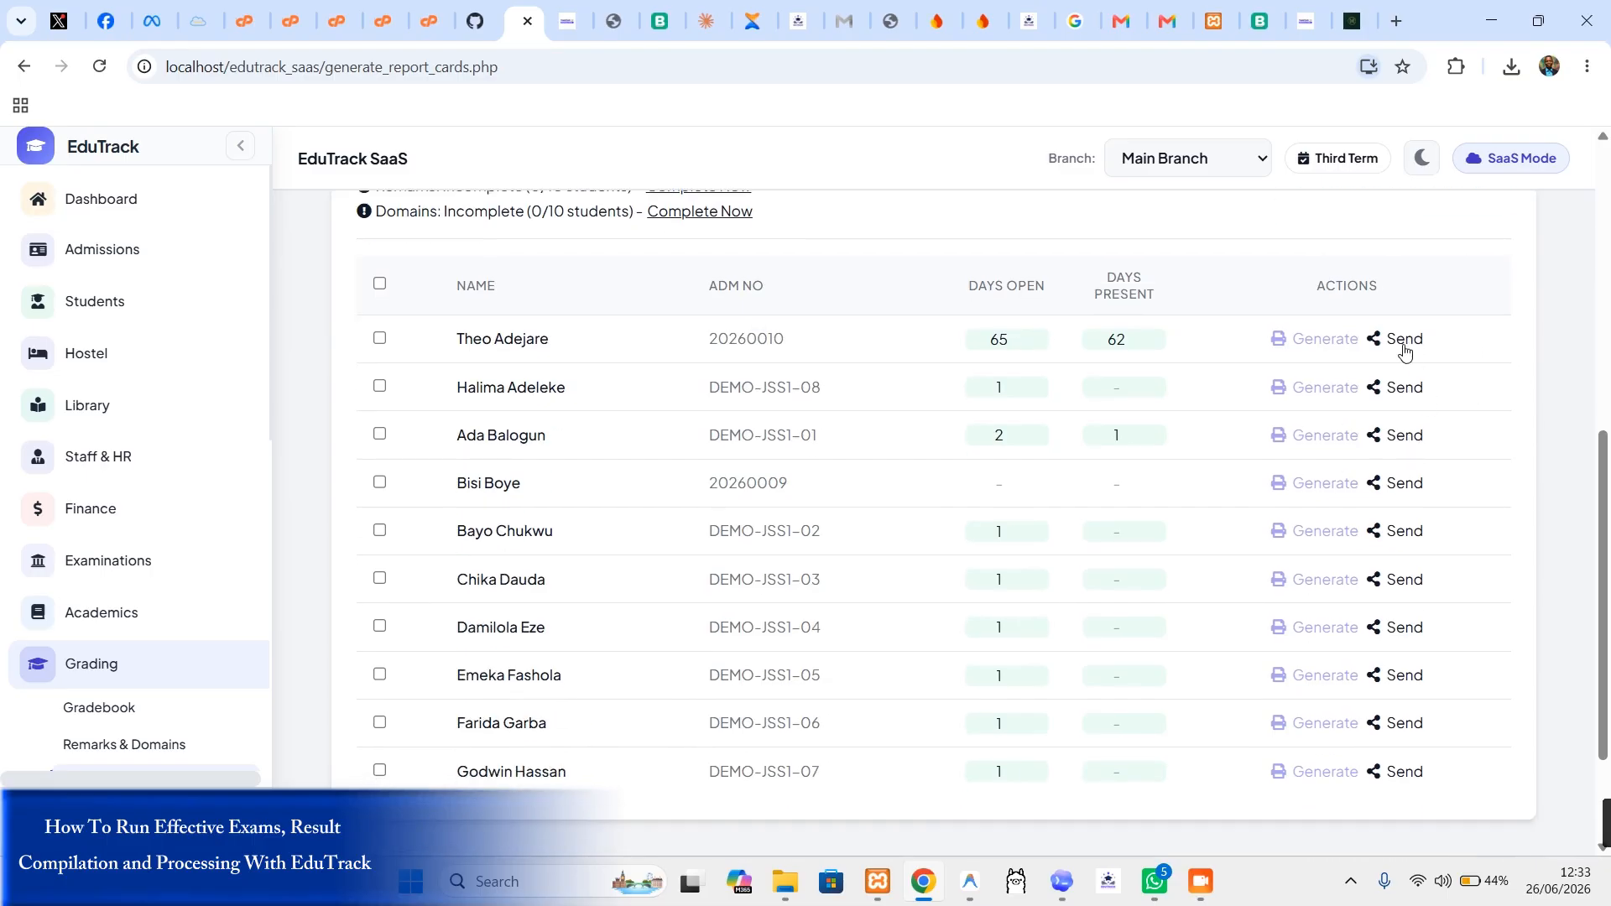
{"action": "left_click", "coordinate": [1404, 340]}
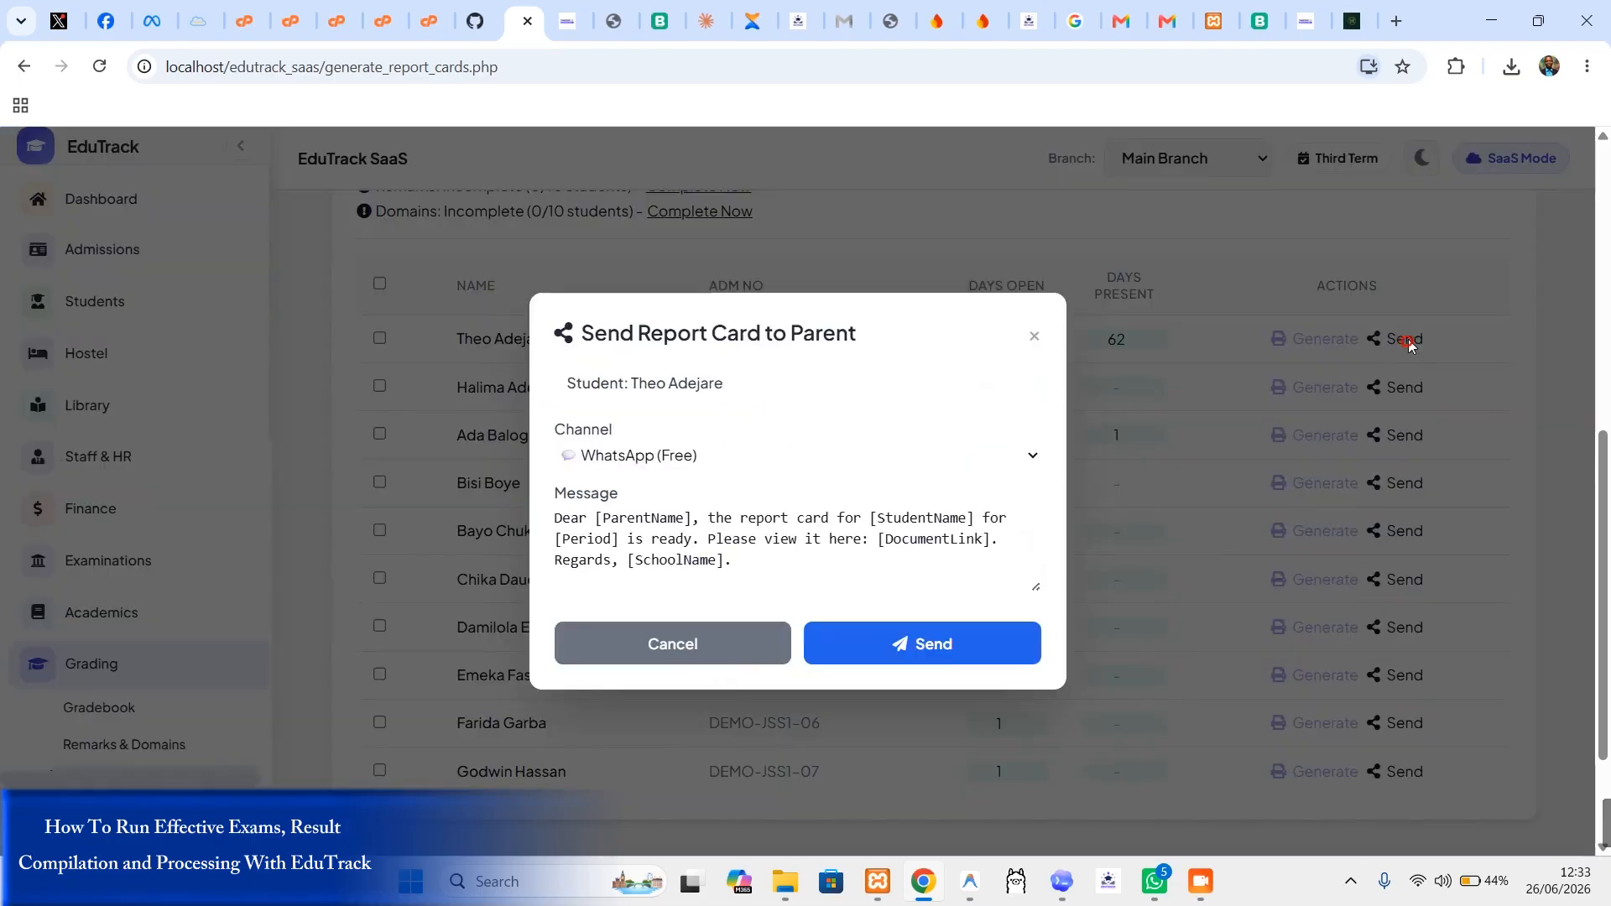
{"action": "left_click", "coordinate": [745, 457]}
{"action": "left_click", "coordinate": [745, 457]}
{"action": "scroll", "coordinate": [874, 472], "scroll_direction": "down", "scroll_amount": 2}
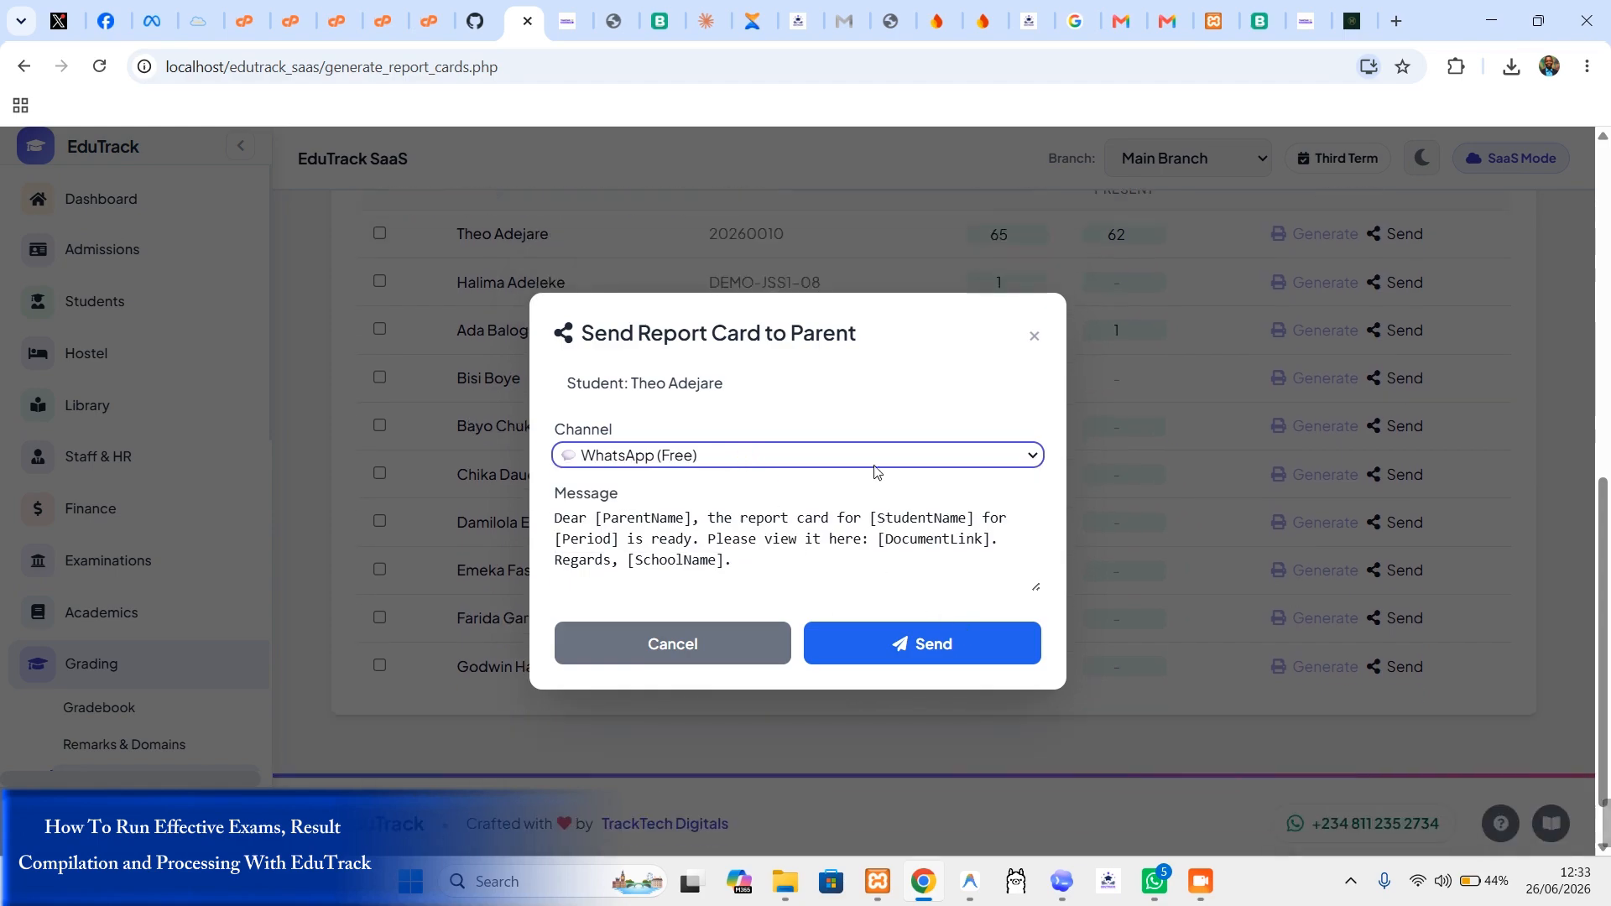
{"action": "left_click", "coordinate": [874, 461]}
{"action": "left_click", "coordinate": [715, 508]}
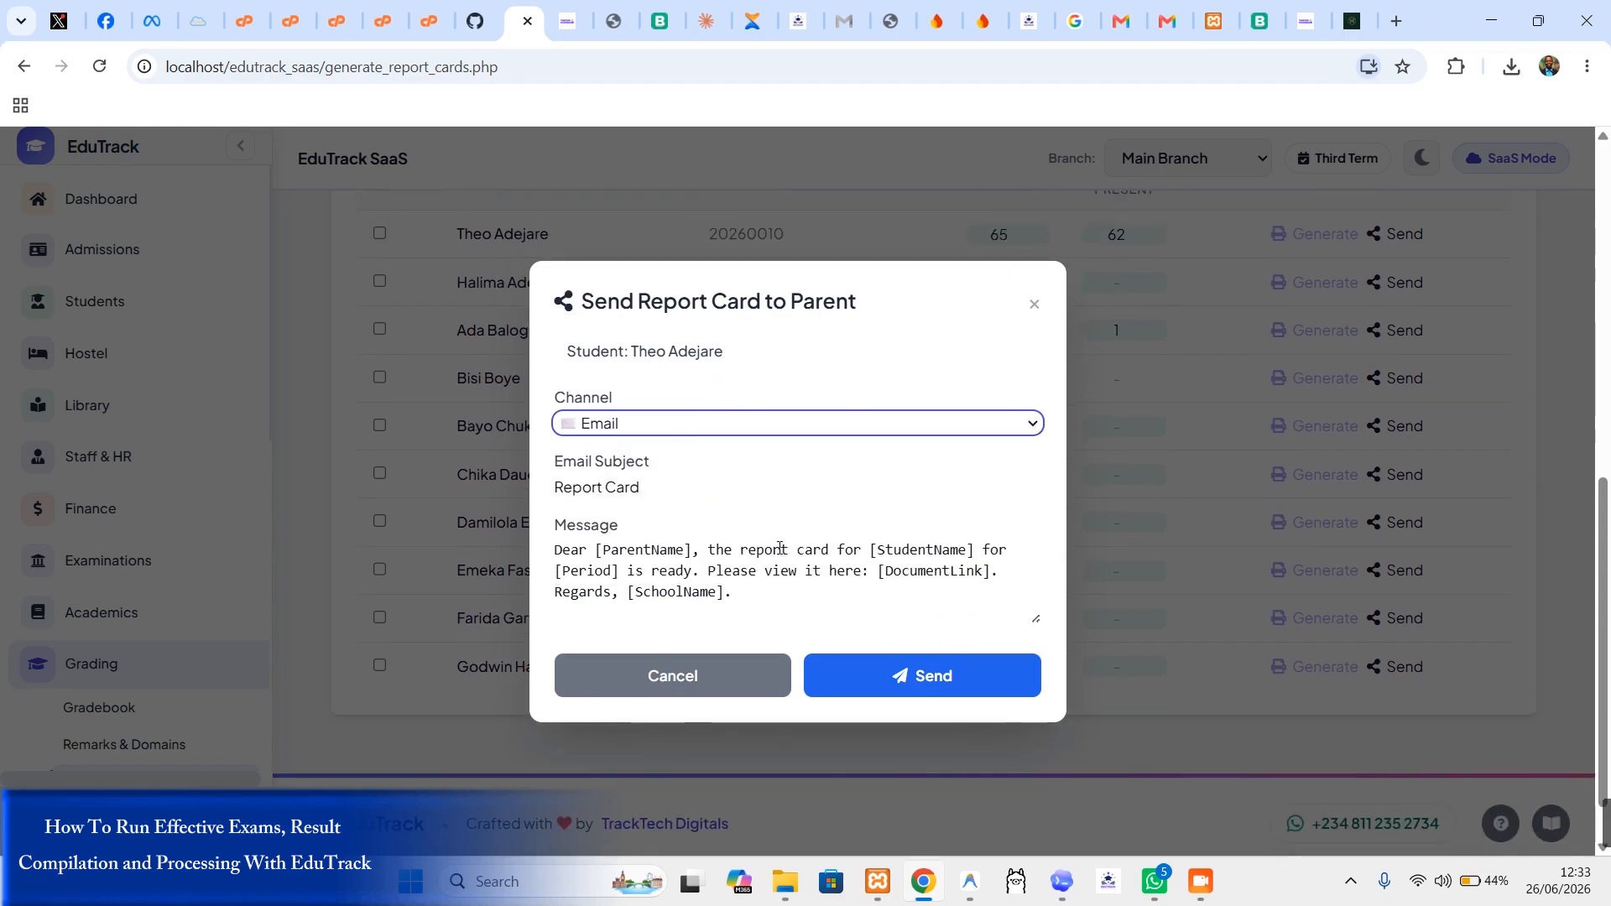
{"action": "left_click", "coordinate": [940, 679]}
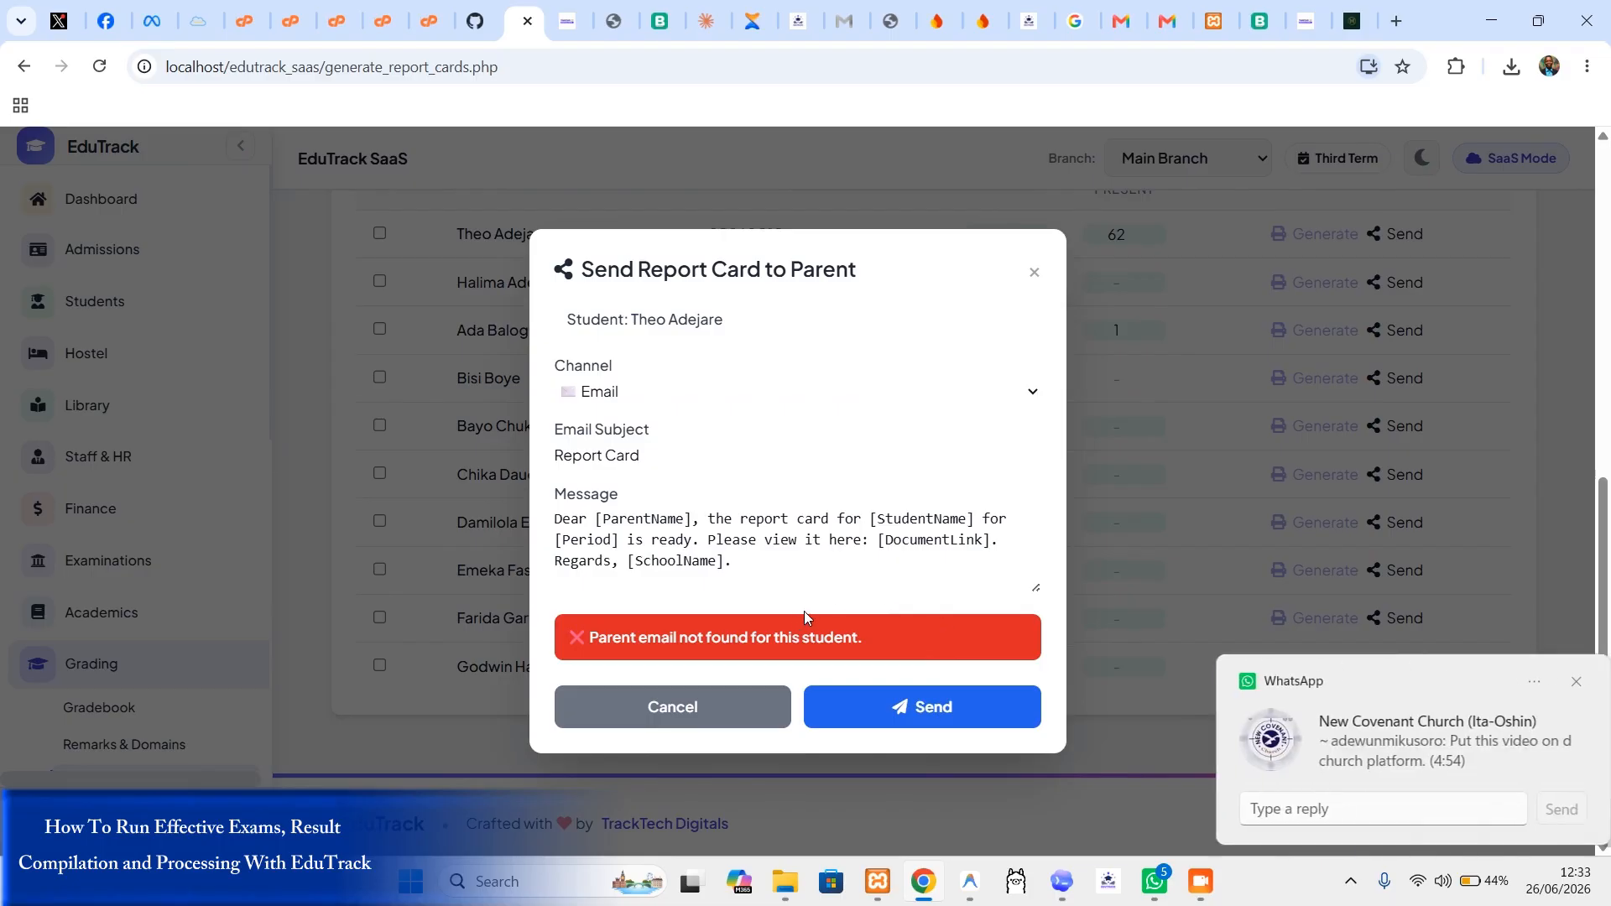
Step: Try to send the first listed student's report card to the parent through WhatsApp (Free), and close the dialog
{"action": "left_click", "coordinate": [793, 387]}
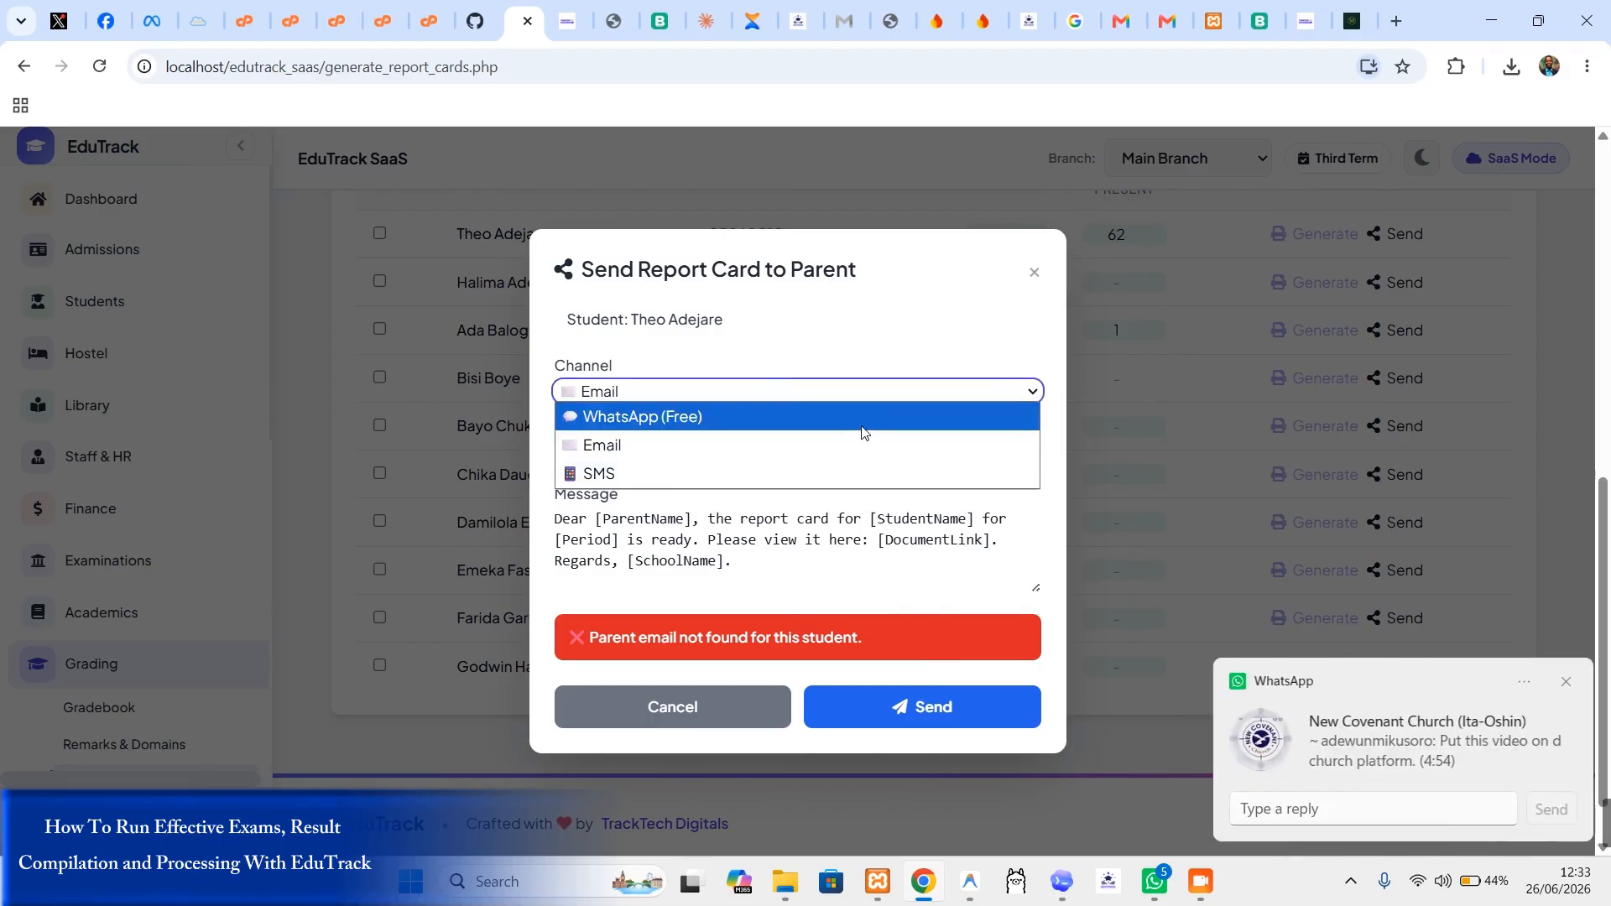
{"action": "left_click", "coordinate": [805, 424]}
{"action": "left_click", "coordinate": [921, 686]}
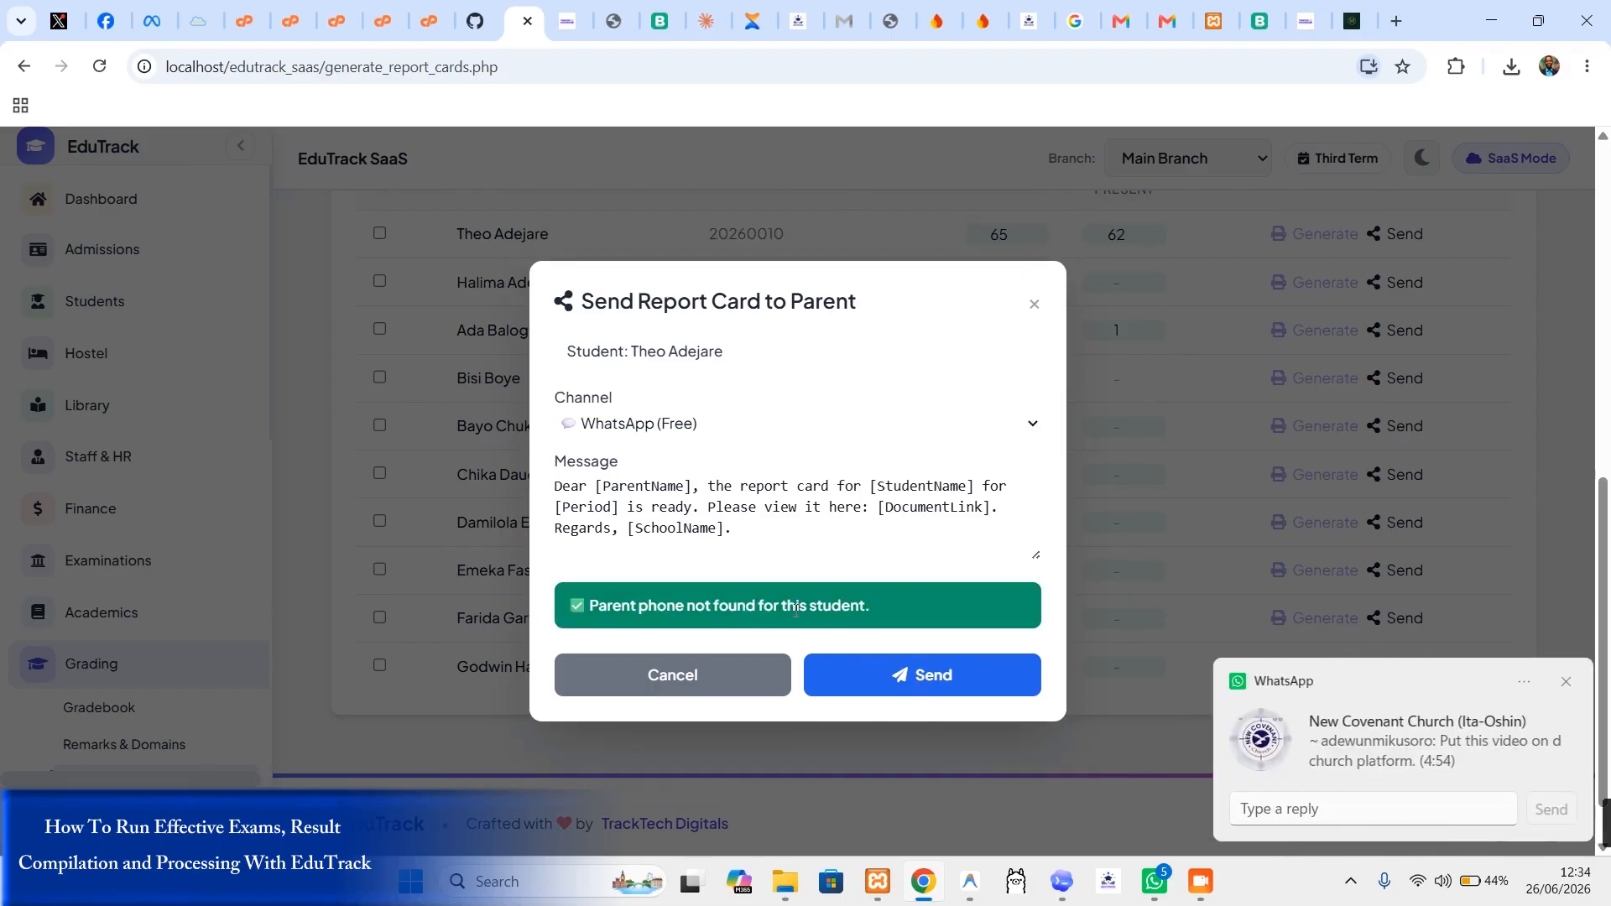
{"action": "left_click", "coordinate": [714, 675]}
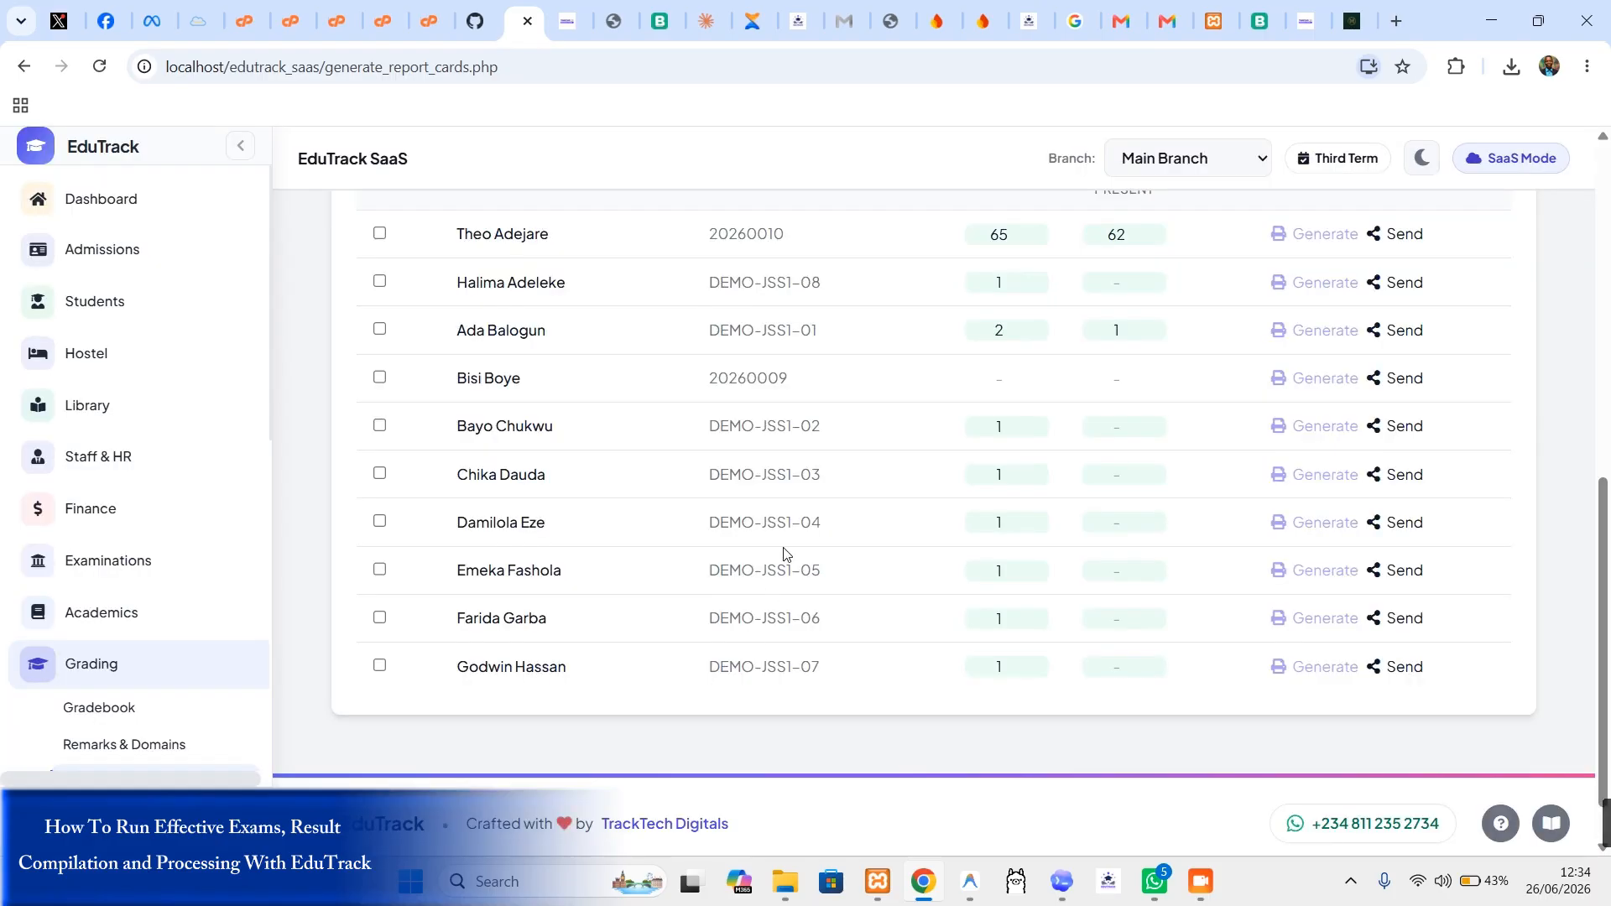
Step: Try to send the second listed student's report card to the parent through WhatsApp (Free)
{"action": "scroll", "coordinate": [738, 551], "scroll_direction": "up", "scroll_amount": 1}
{"action": "left_click", "coordinate": [1408, 401]}
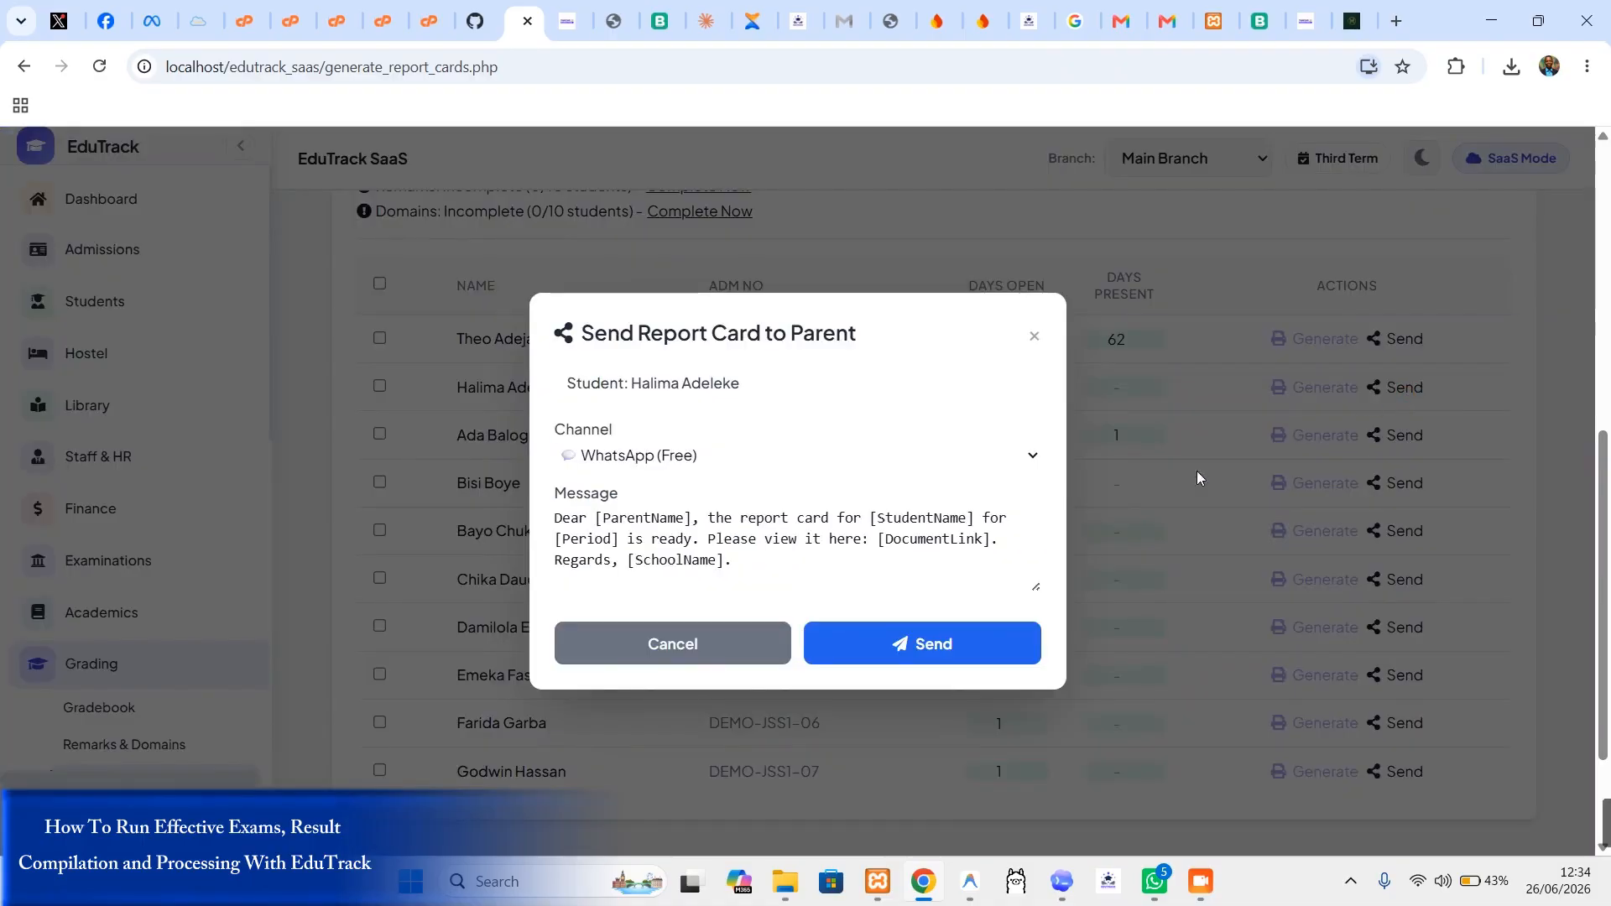
{"action": "left_click", "coordinate": [922, 646]}
{"action": "left_click", "coordinate": [1035, 304]}
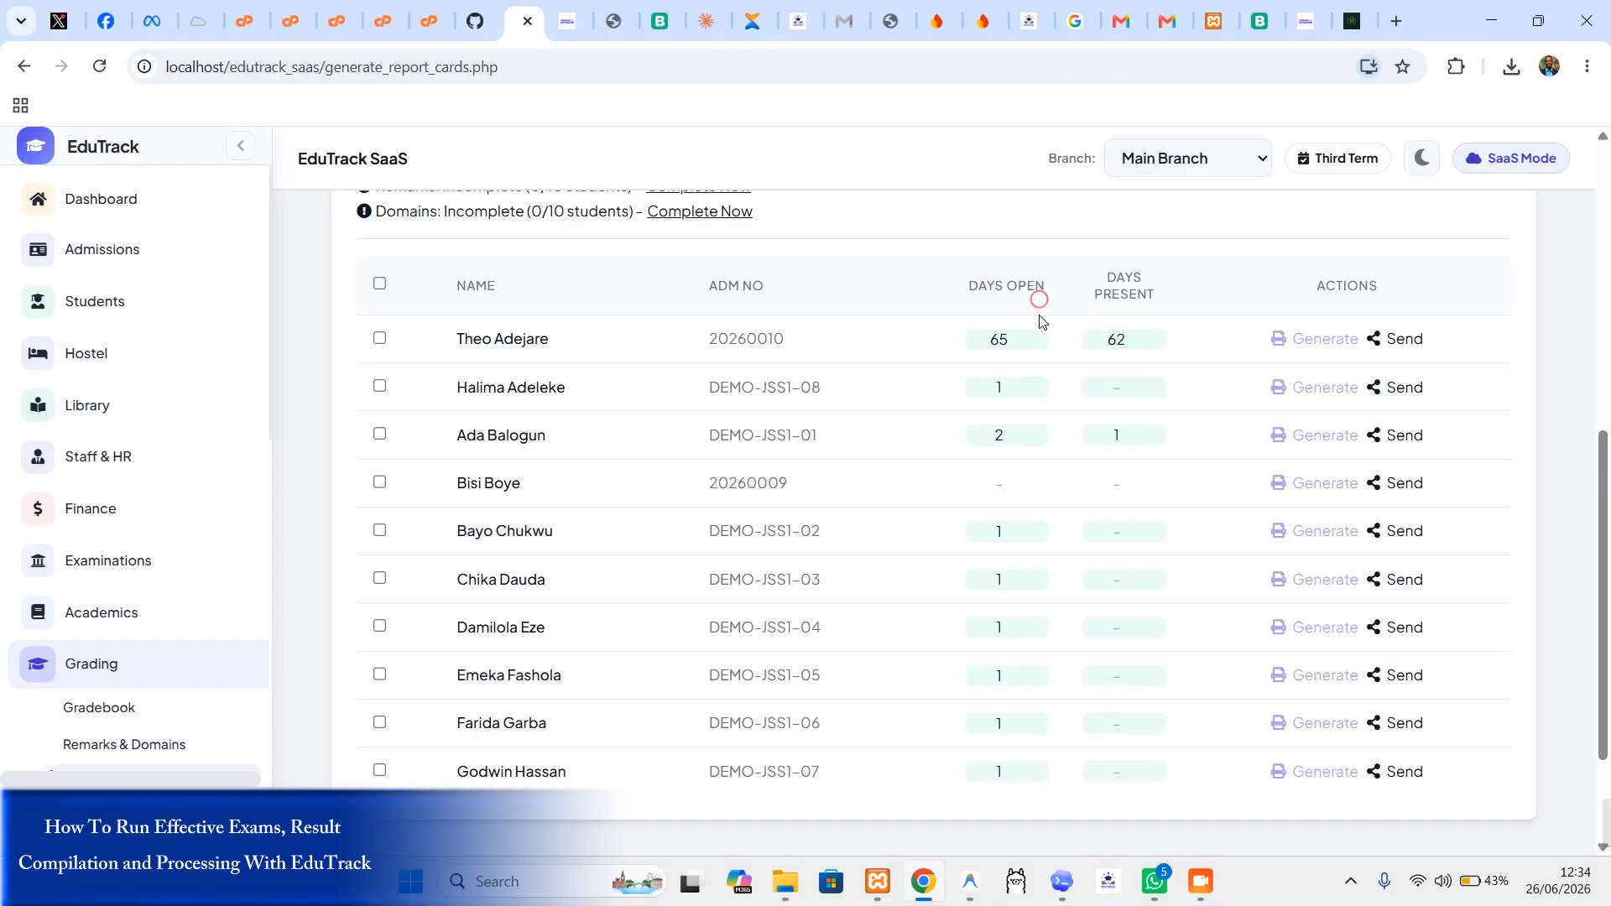
Step: Prepare the WhatsApp link for sending the third listed student's report card to the parent, and close the dialog
{"action": "left_click", "coordinate": [1403, 434]}
{"action": "left_click", "coordinate": [903, 639]}
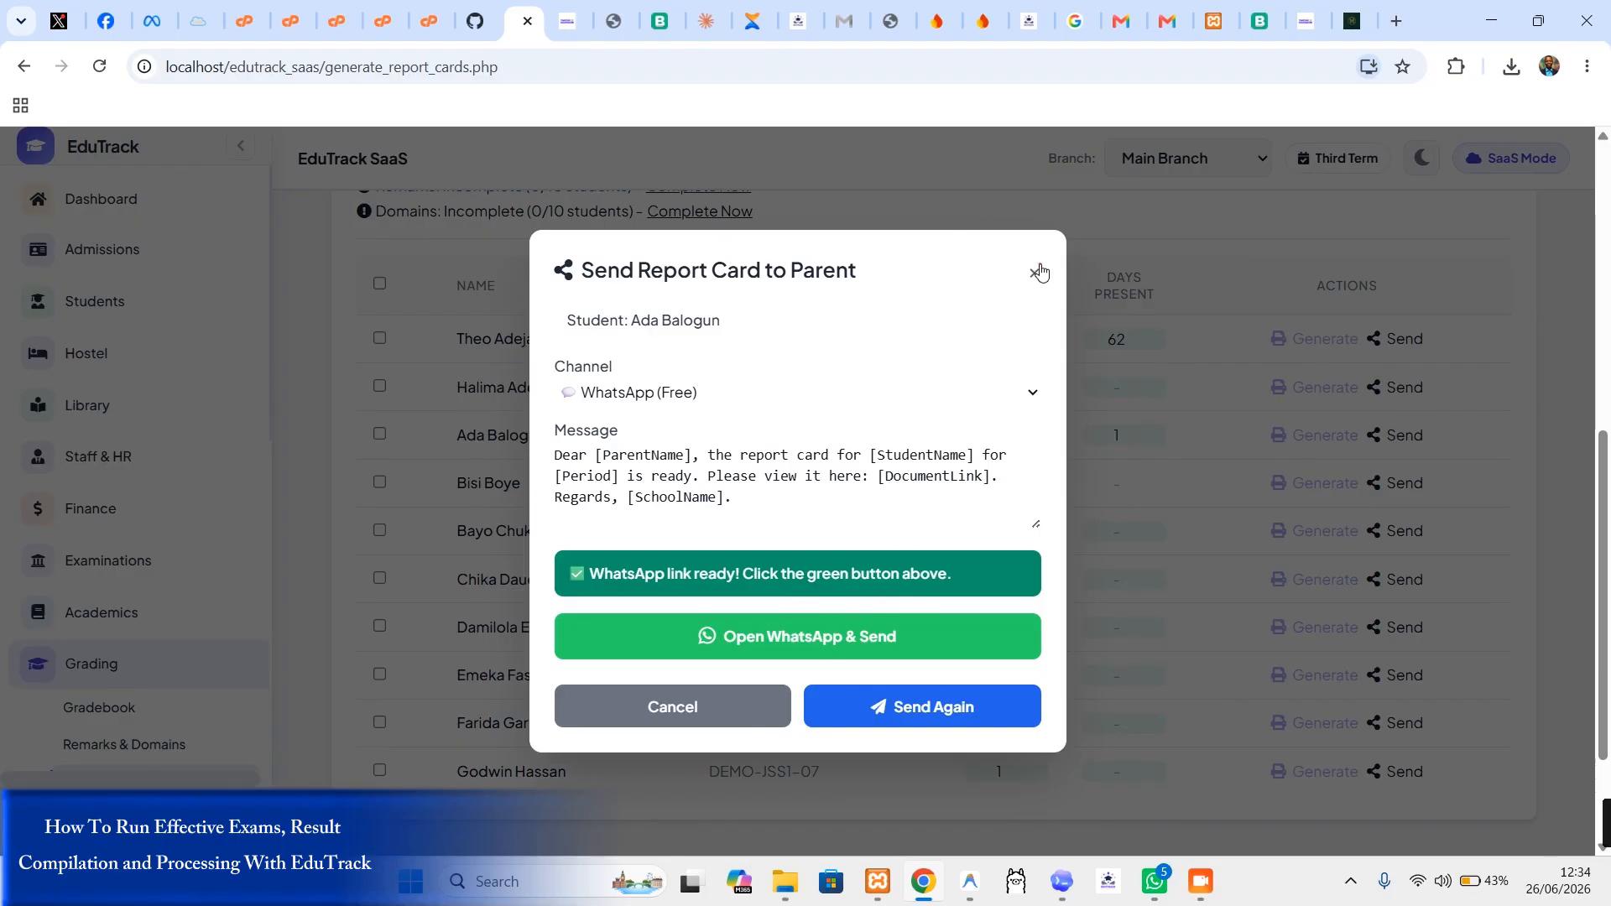
{"action": "left_click", "coordinate": [1037, 273]}
{"action": "scroll", "coordinate": [1265, 271], "scroll_direction": "down", "scroll_amount": 2}
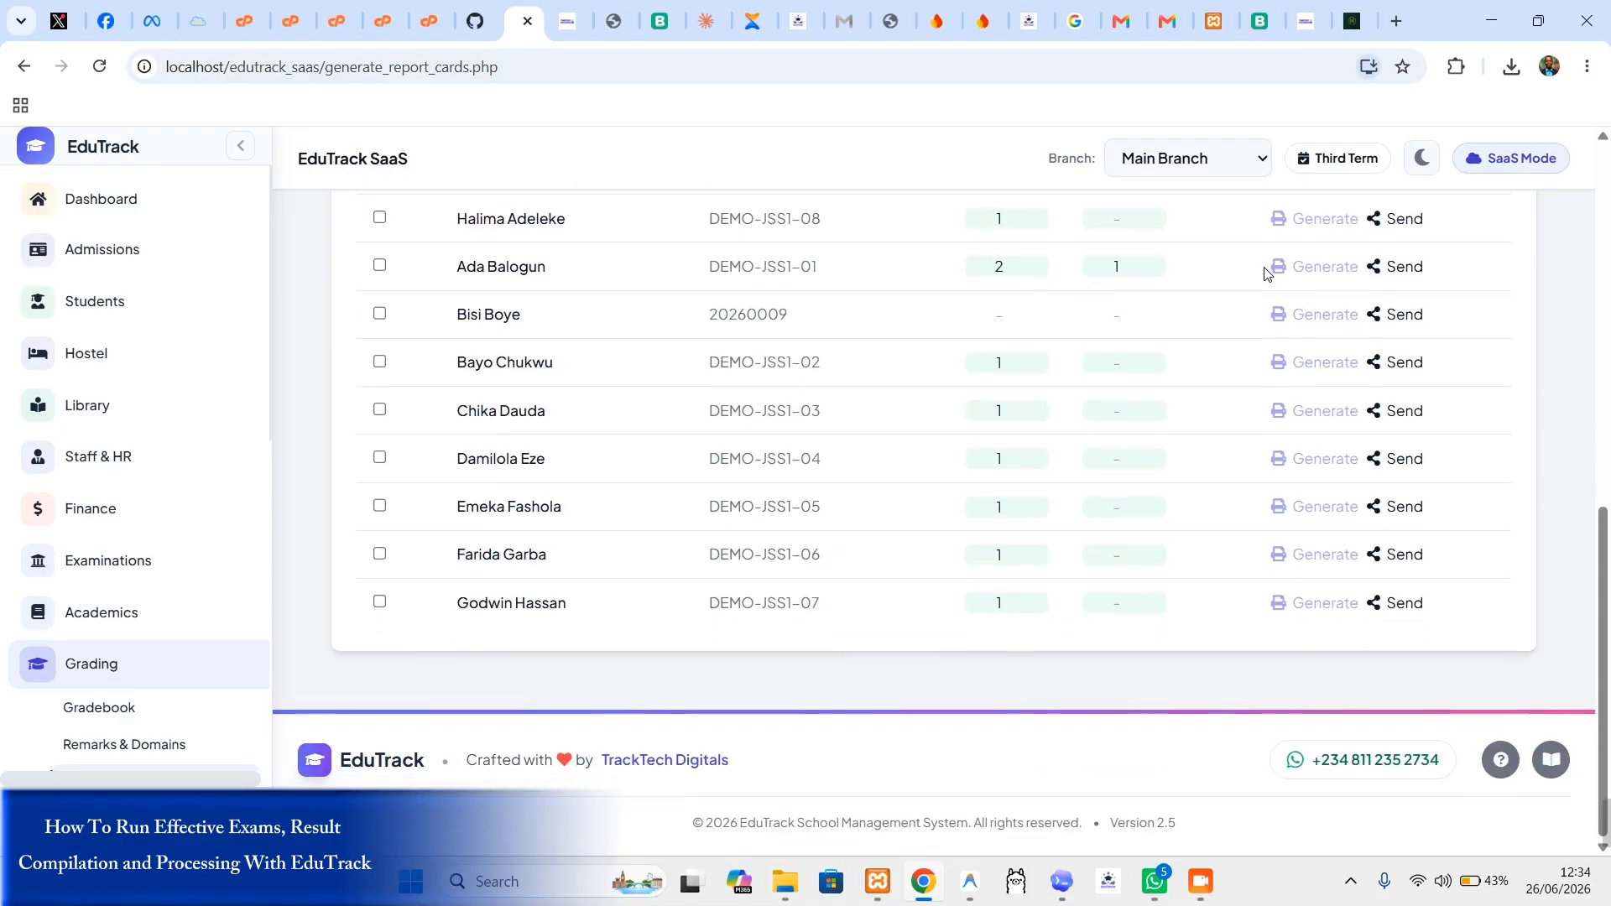
{"action": "scroll", "coordinate": [168, 620], "scroll_direction": "down", "scroll_amount": 1}
{"action": "scroll", "coordinate": [146, 707], "scroll_direction": "down", "scroll_amount": 1}
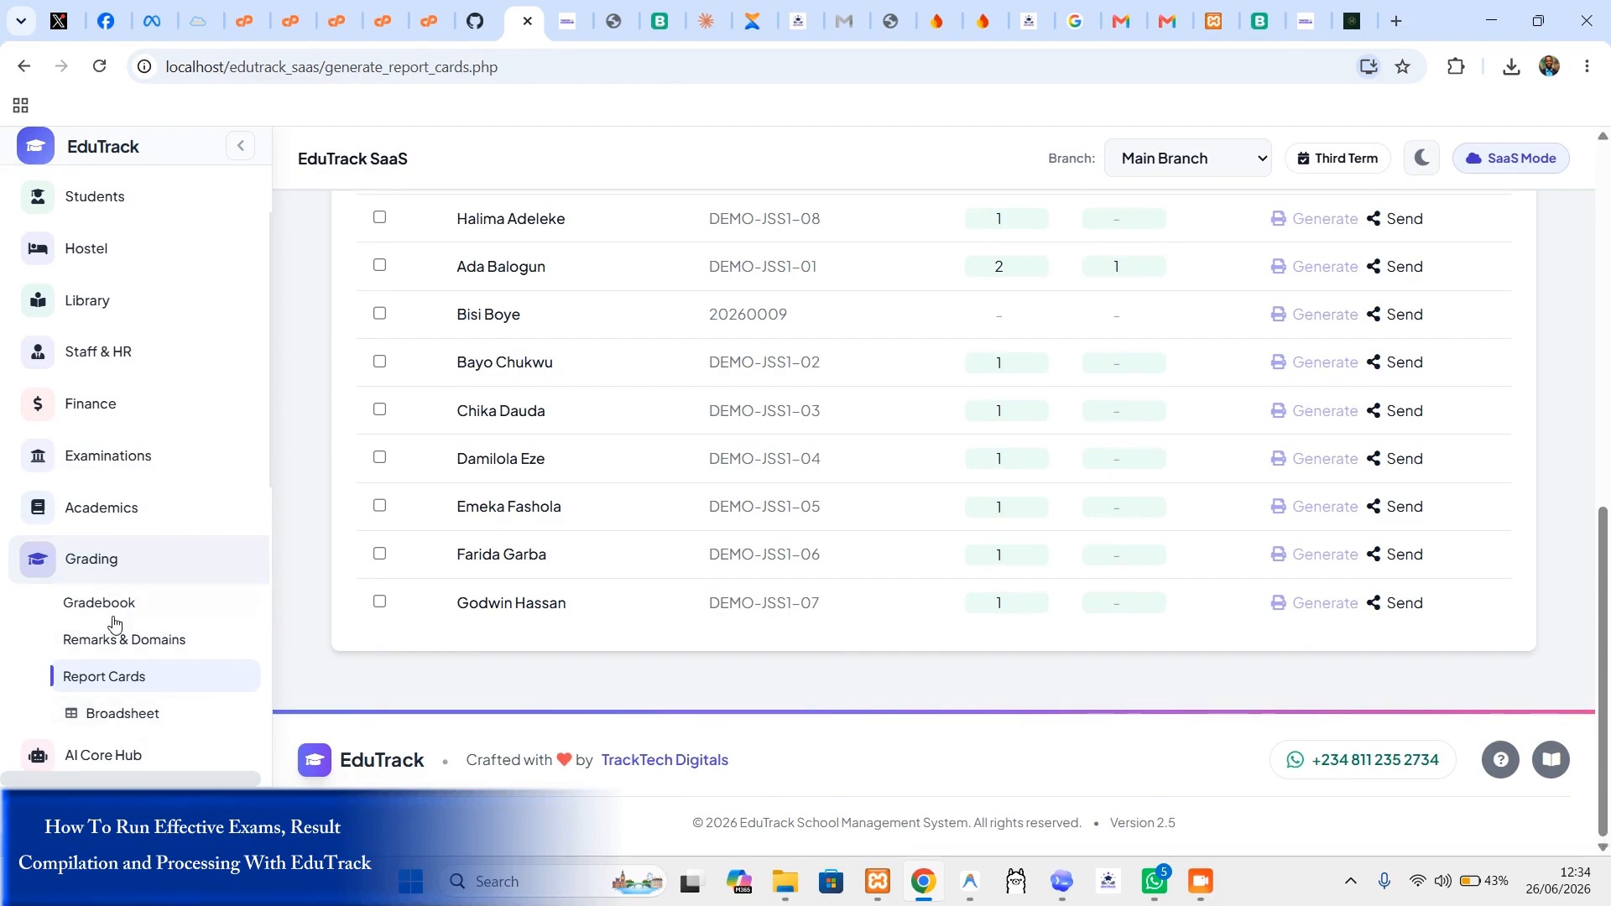
Step: Load the class broadsheet for JSS 1 in Third Term (2025/2026) and look over its scores
{"action": "left_click", "coordinate": [130, 714]}
{"action": "left_click", "coordinate": [586, 359]}
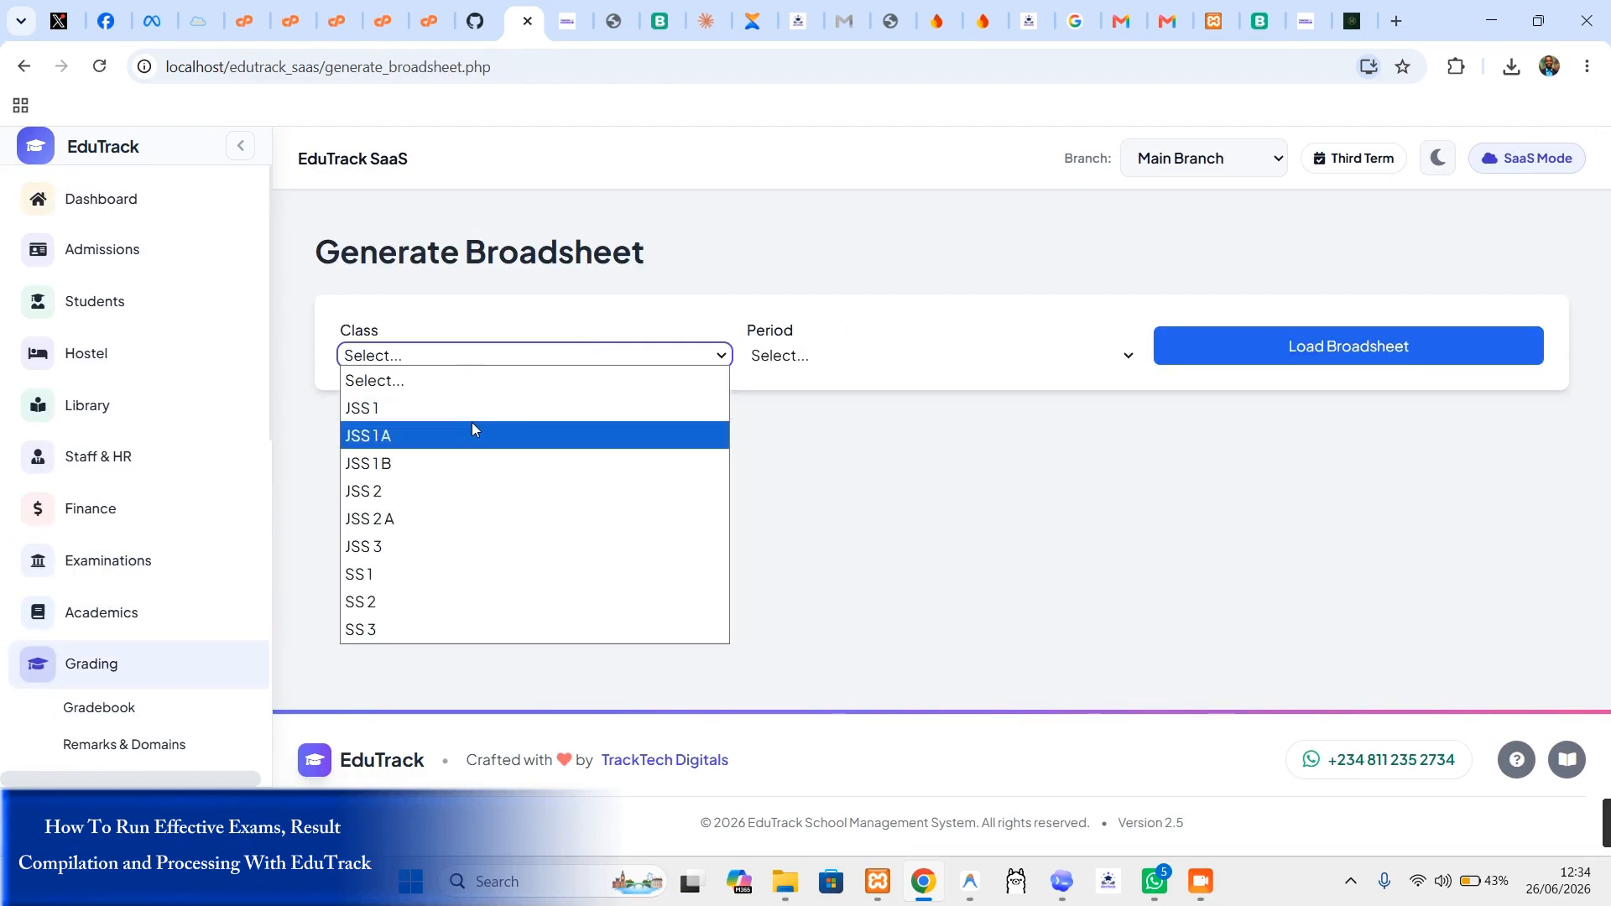
{"action": "left_click", "coordinate": [457, 405]}
{"action": "left_click", "coordinate": [822, 360]}
{"action": "left_click", "coordinate": [830, 406]}
{"action": "left_click", "coordinate": [1265, 351]}
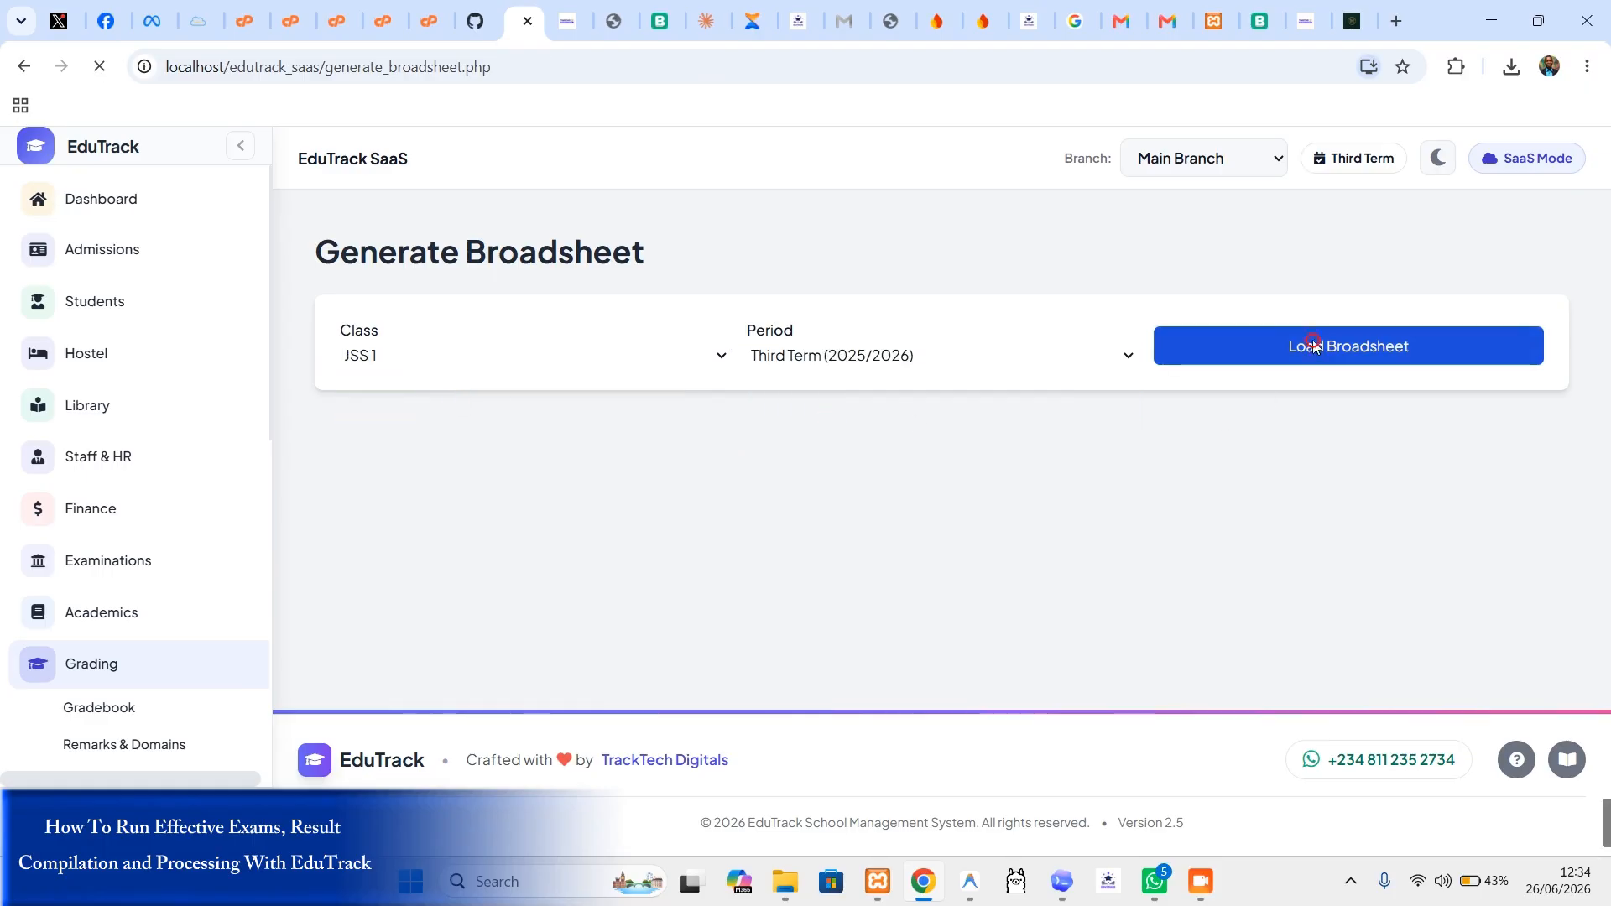
{"action": "scroll", "coordinate": [1071, 619], "scroll_direction": "down", "scroll_amount": 5}
{"action": "scroll", "coordinate": [1025, 652], "scroll_direction": "up", "scroll_amount": 5}
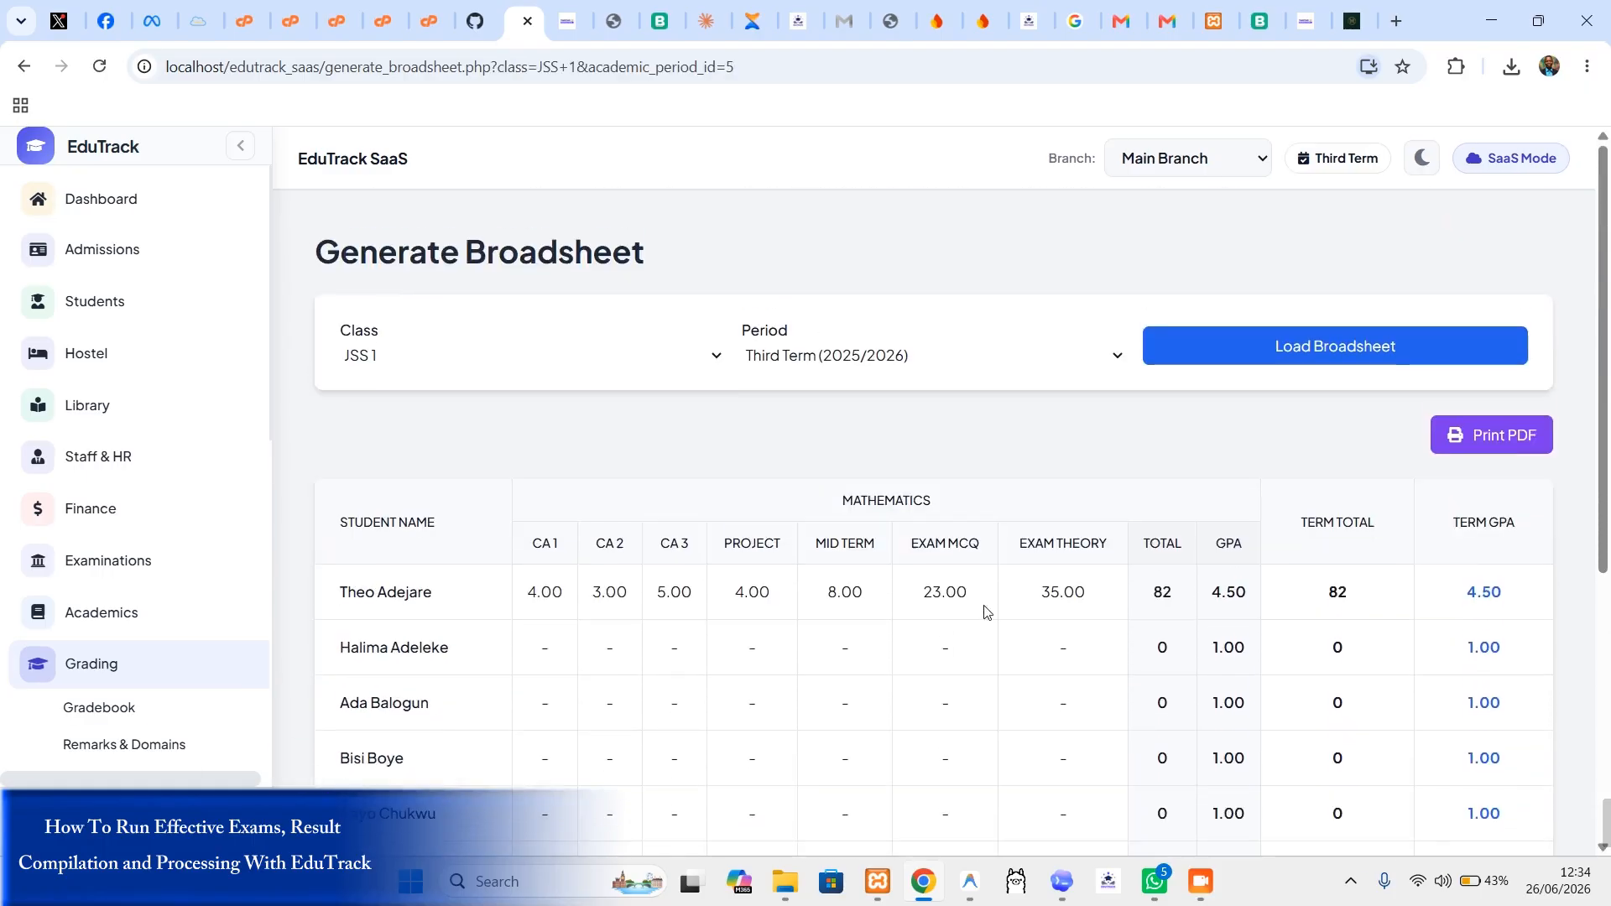
Step: Generate the printable PDF of the JSS 1 broadsheet, review it, and close it to return to the broadsheet page
{"action": "scroll", "coordinate": [983, 611], "scroll_direction": "down", "scroll_amount": 1}
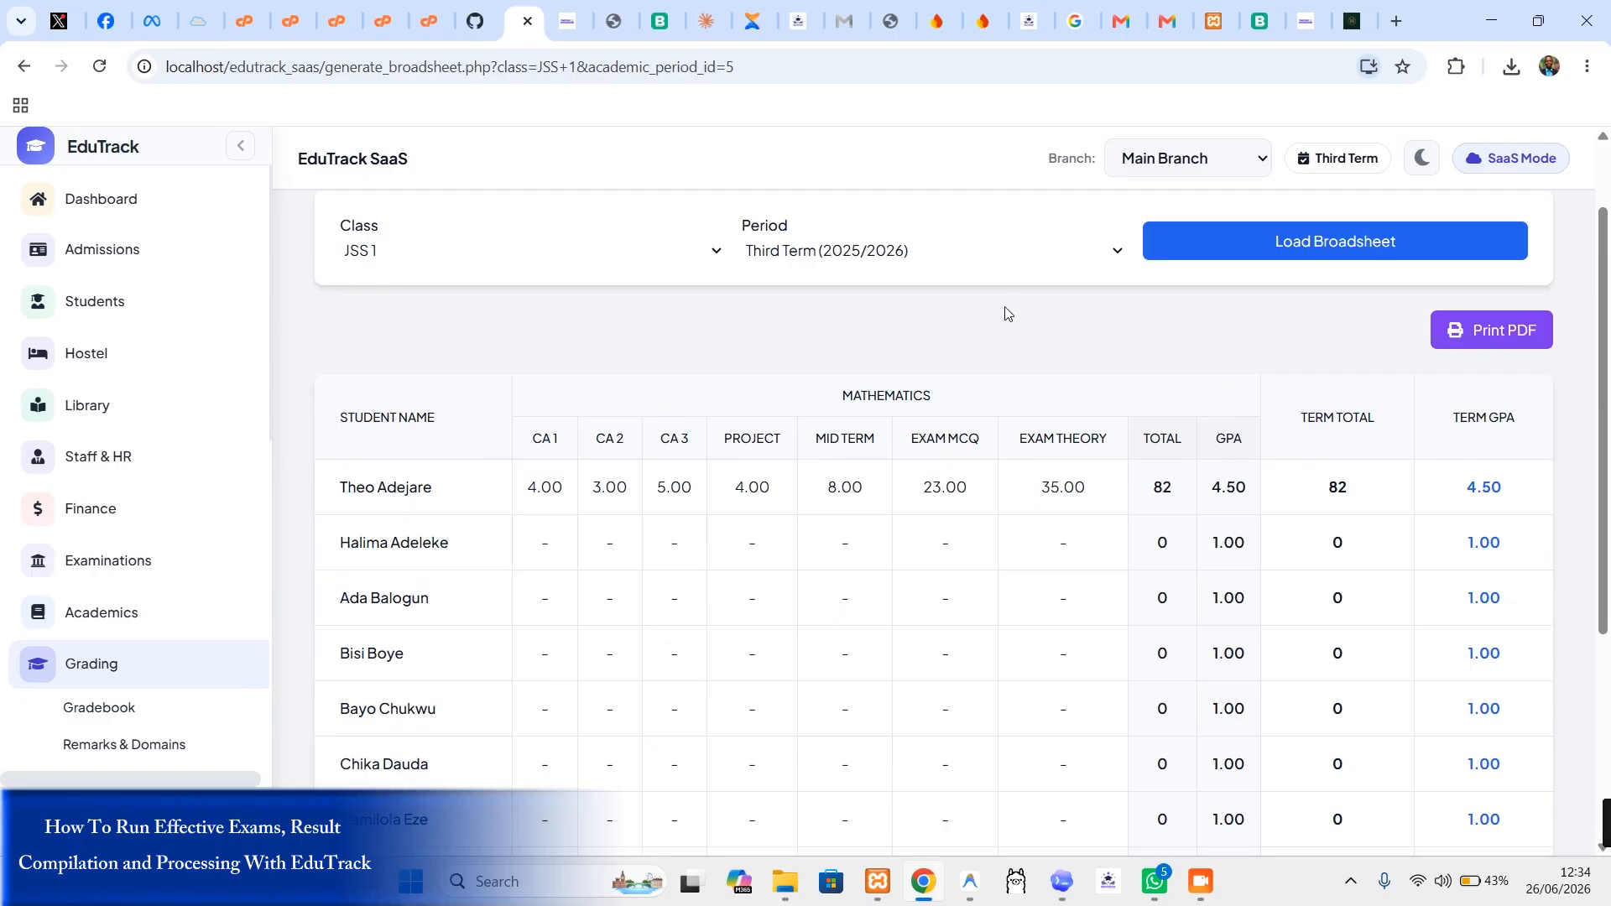
{"action": "left_click", "coordinate": [1506, 333]}
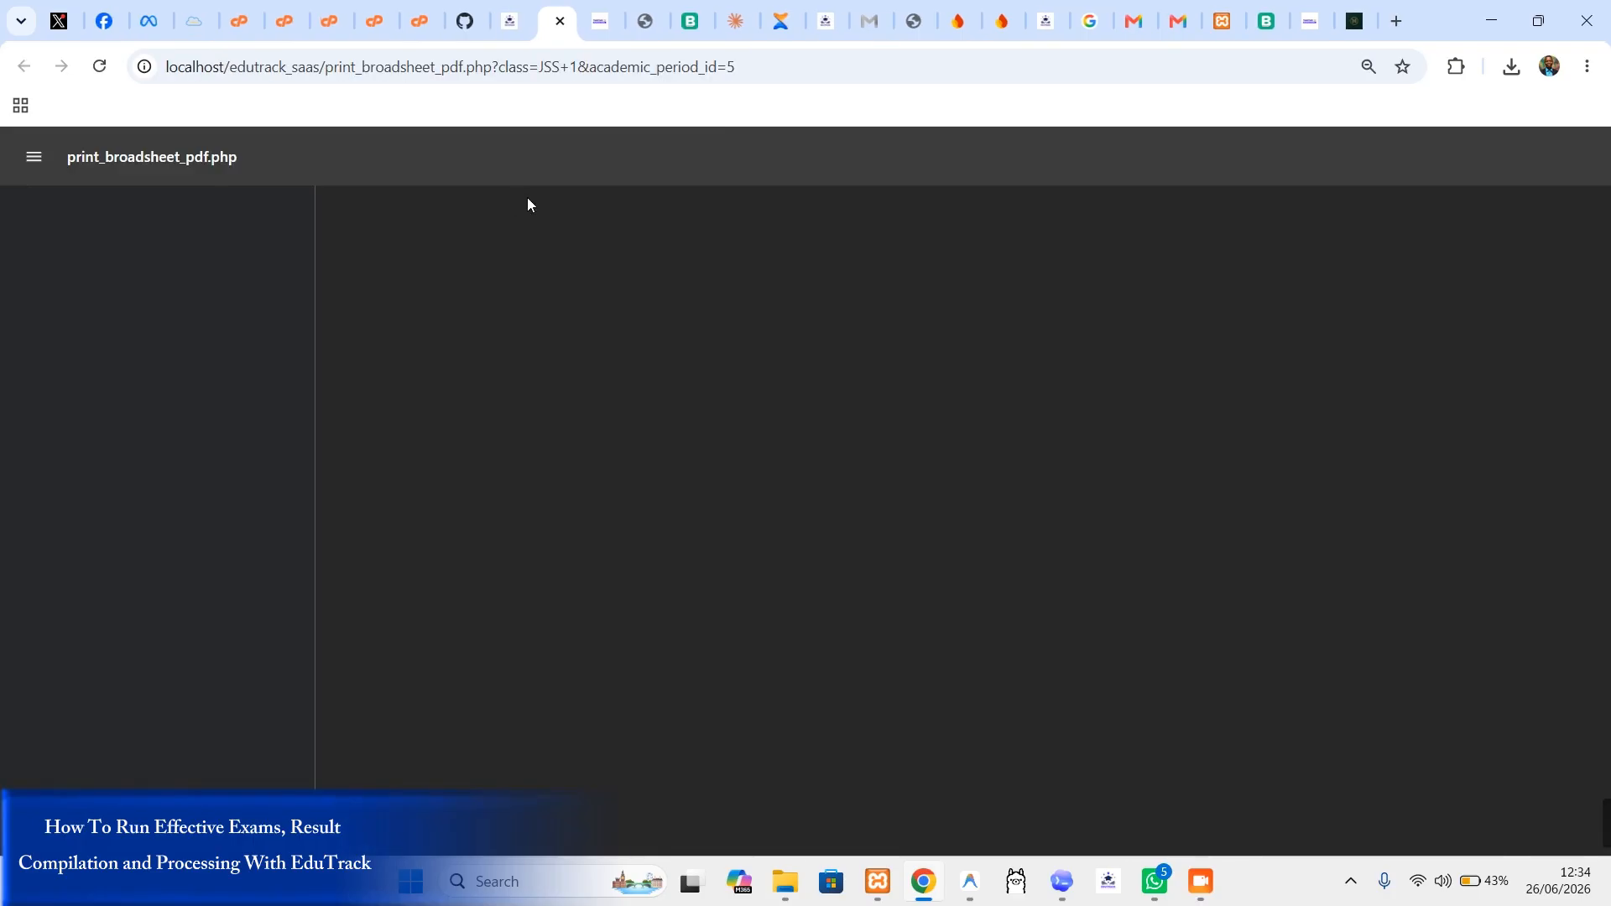
{"action": "scroll", "coordinate": [1216, 512], "scroll_direction": "down", "scroll_amount": 2}
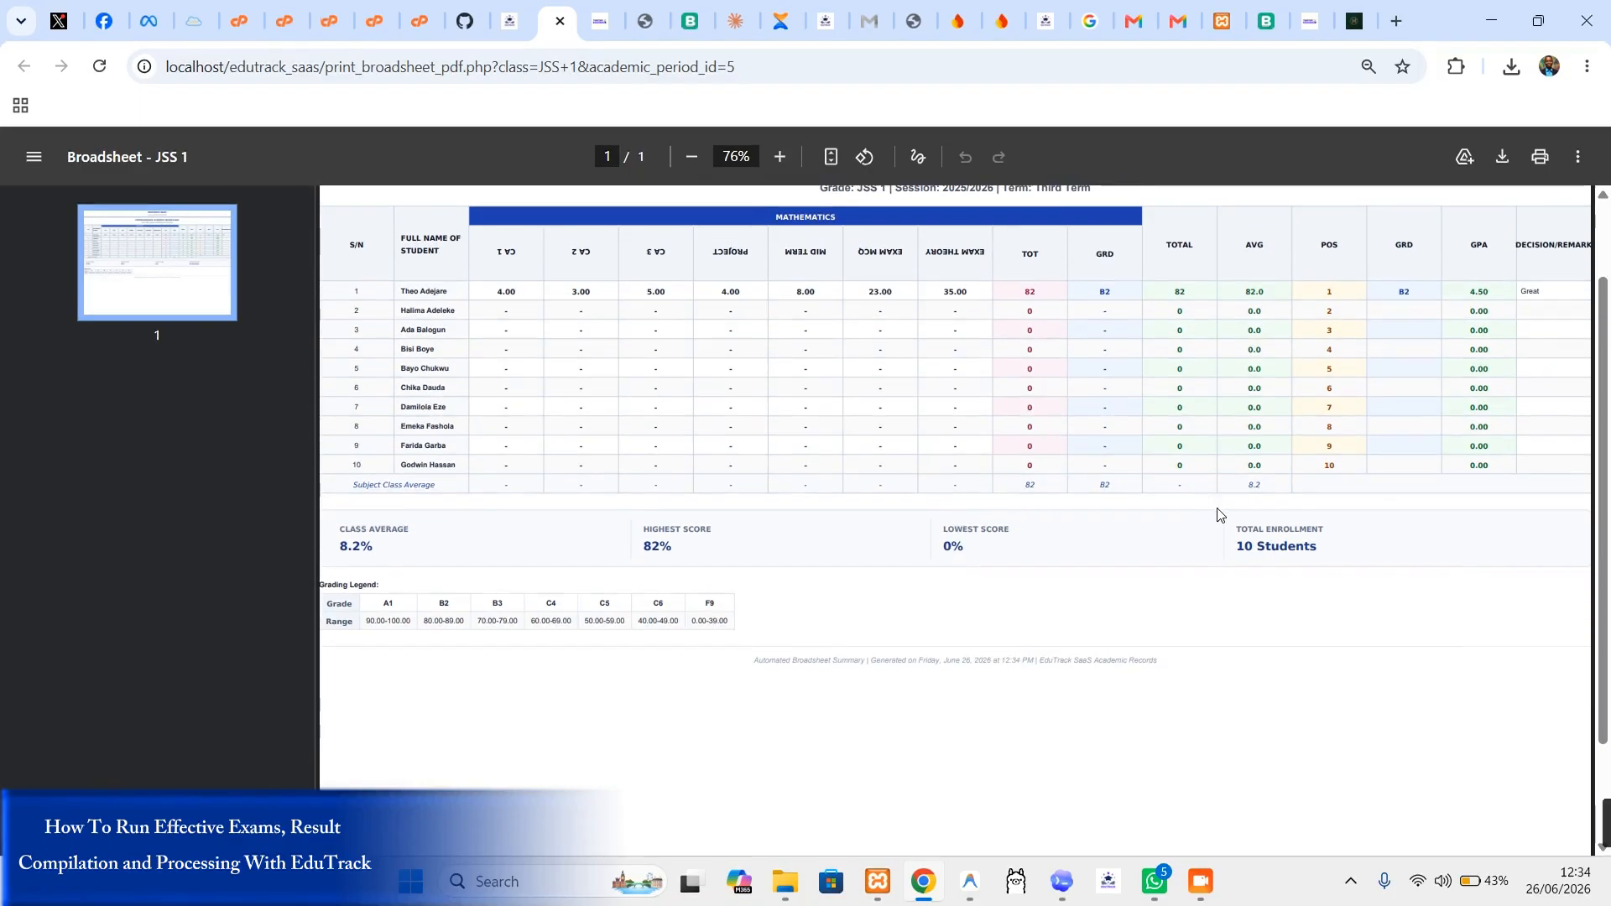
{"action": "scroll", "coordinate": [1221, 504], "scroll_direction": "up", "scroll_amount": 2}
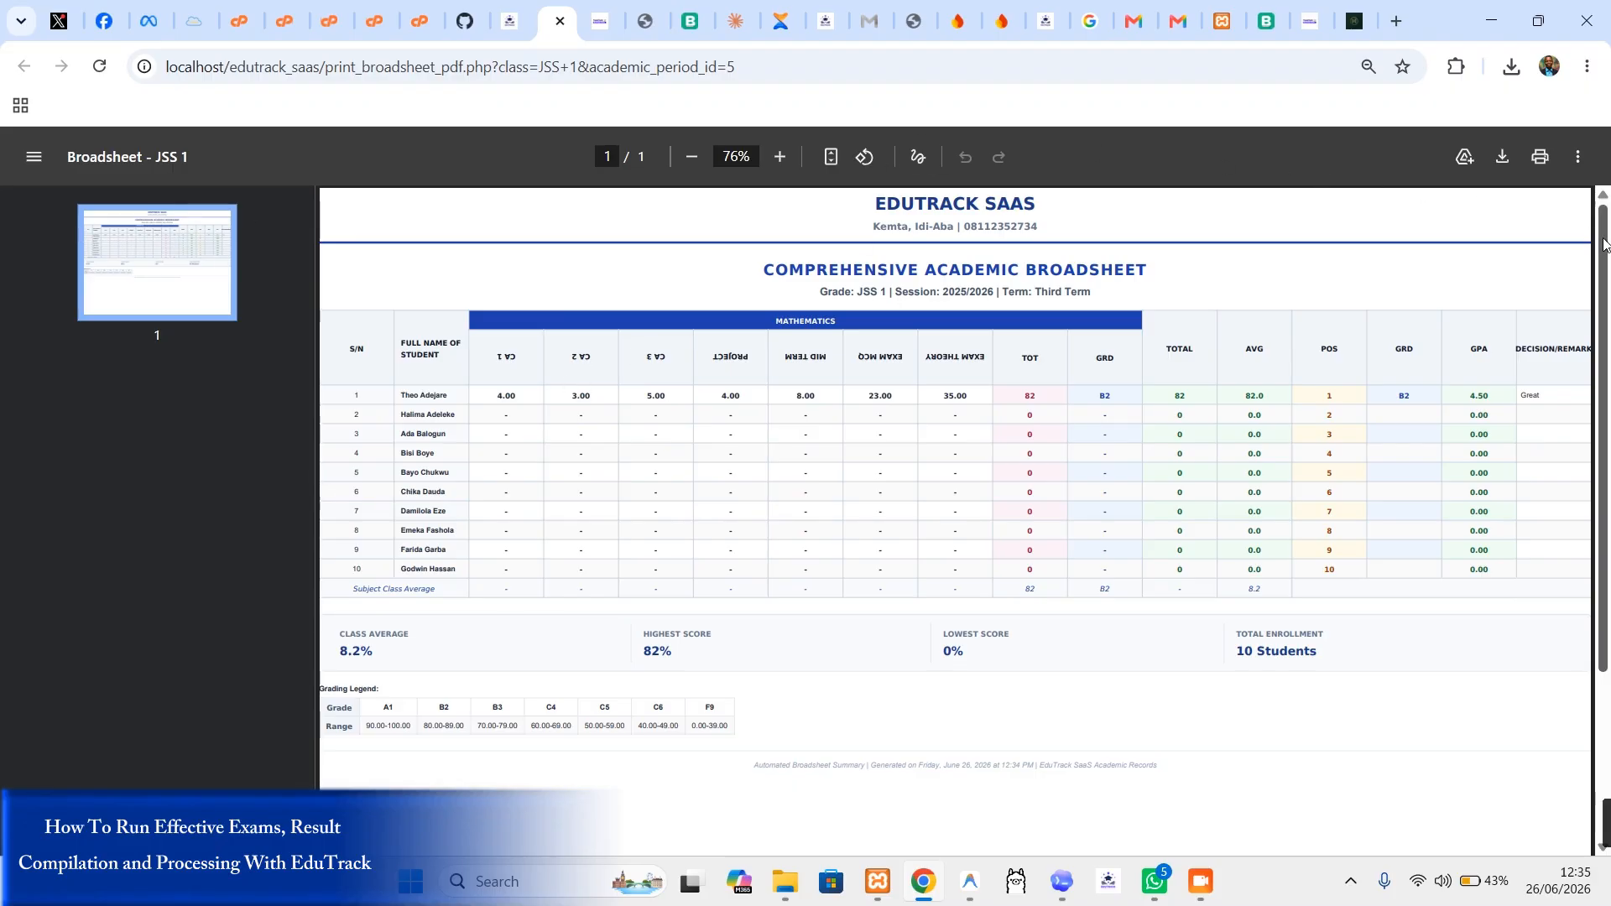
{"action": "left_click_drag", "start_coordinate": [1602, 241], "coordinate": [1597, 132]}
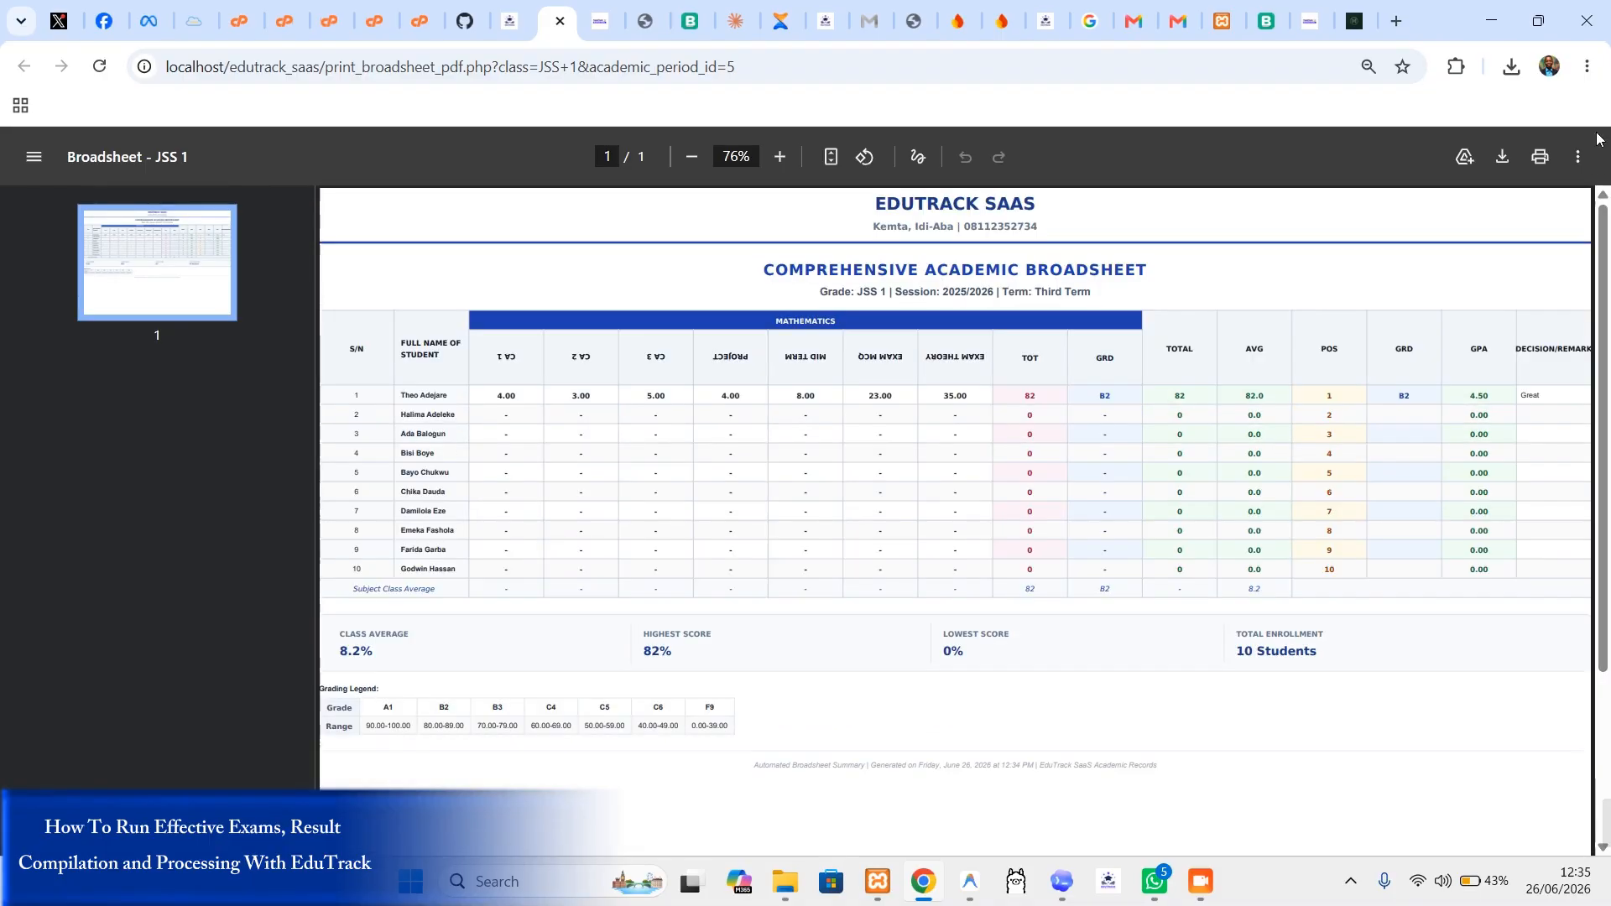
{"action": "left_click", "coordinate": [561, 21]}
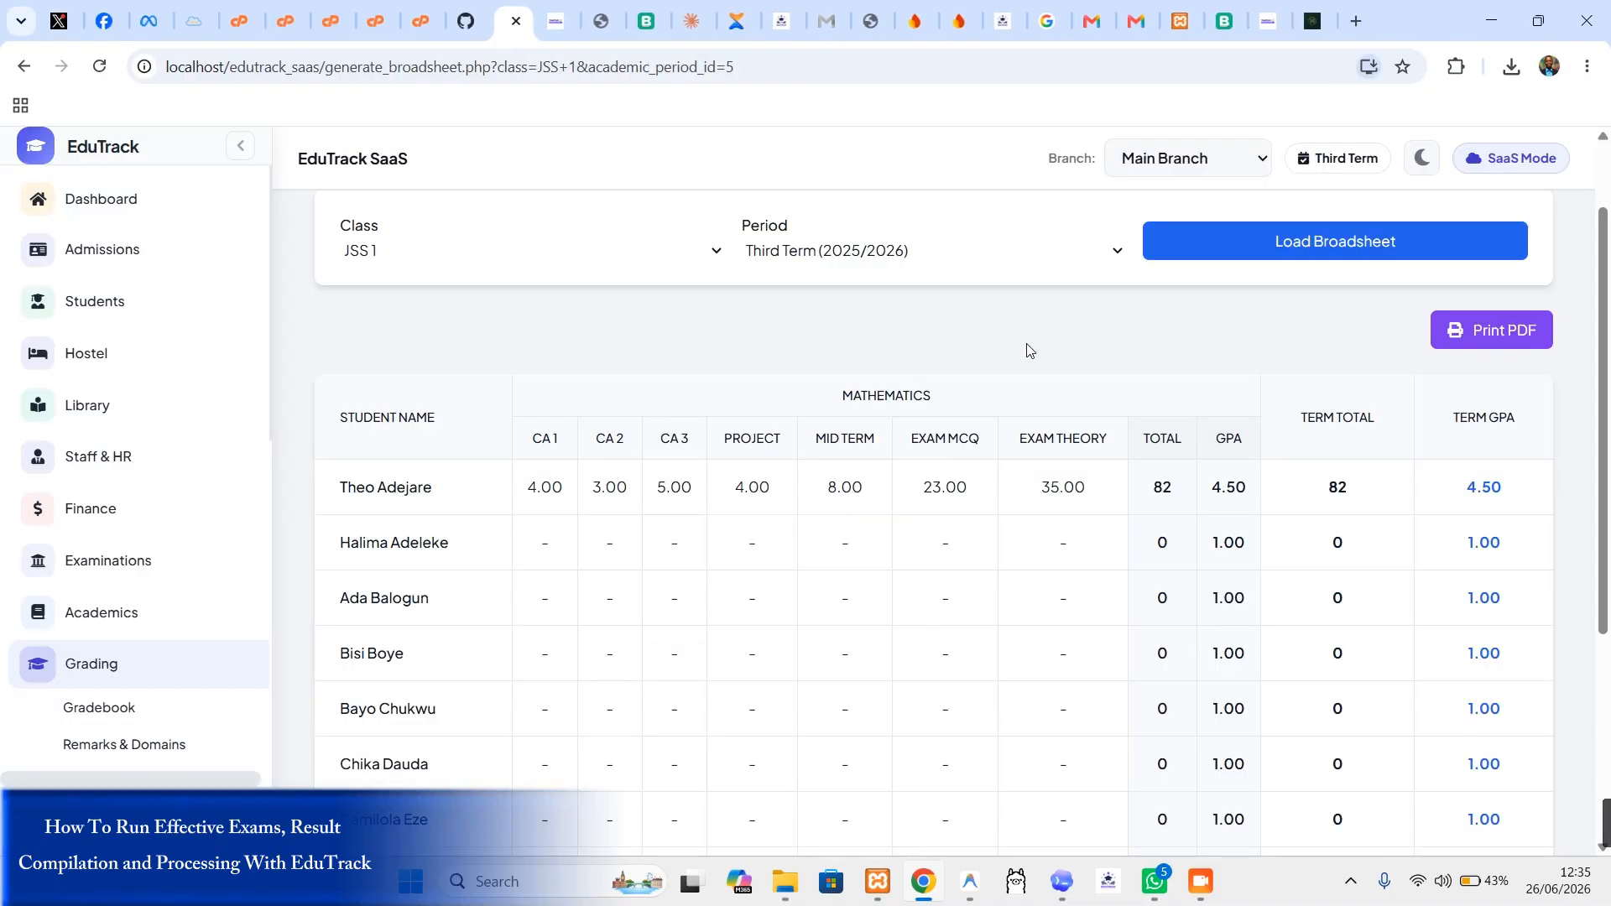